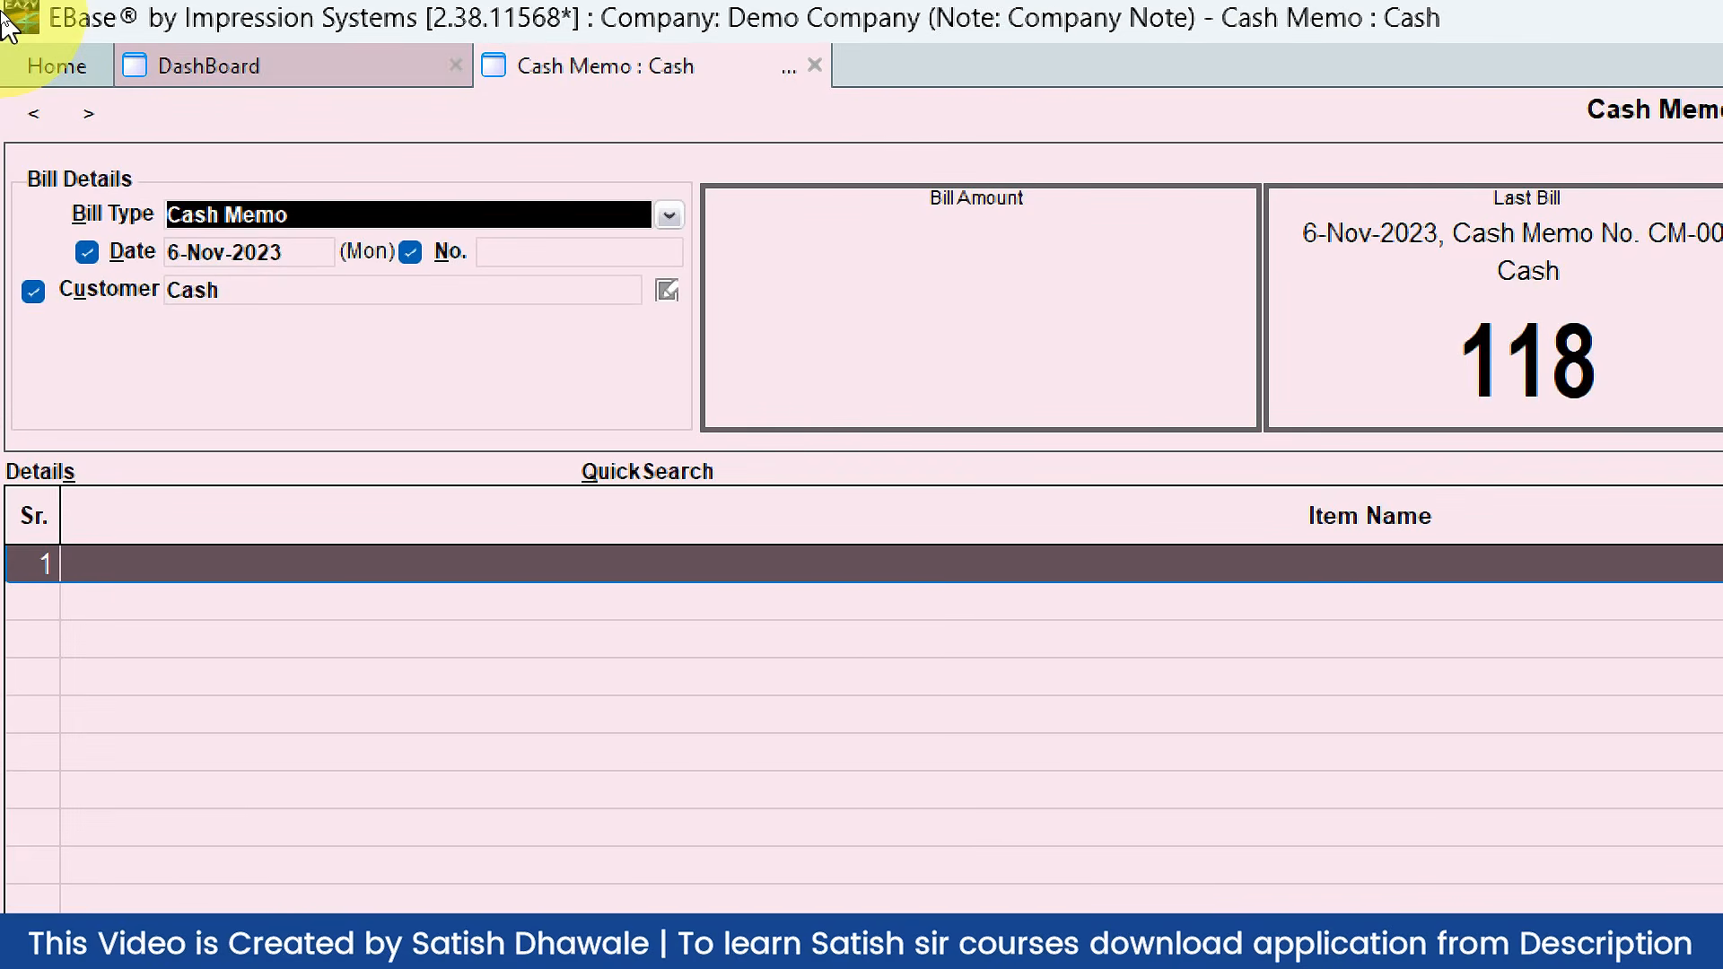
Step: Add 2 NOS of ANCHOR FASTNER at rate 50 to cash memo CM-0003, totalling 118
{"action": "left_click", "coordinate": [211, 205]}
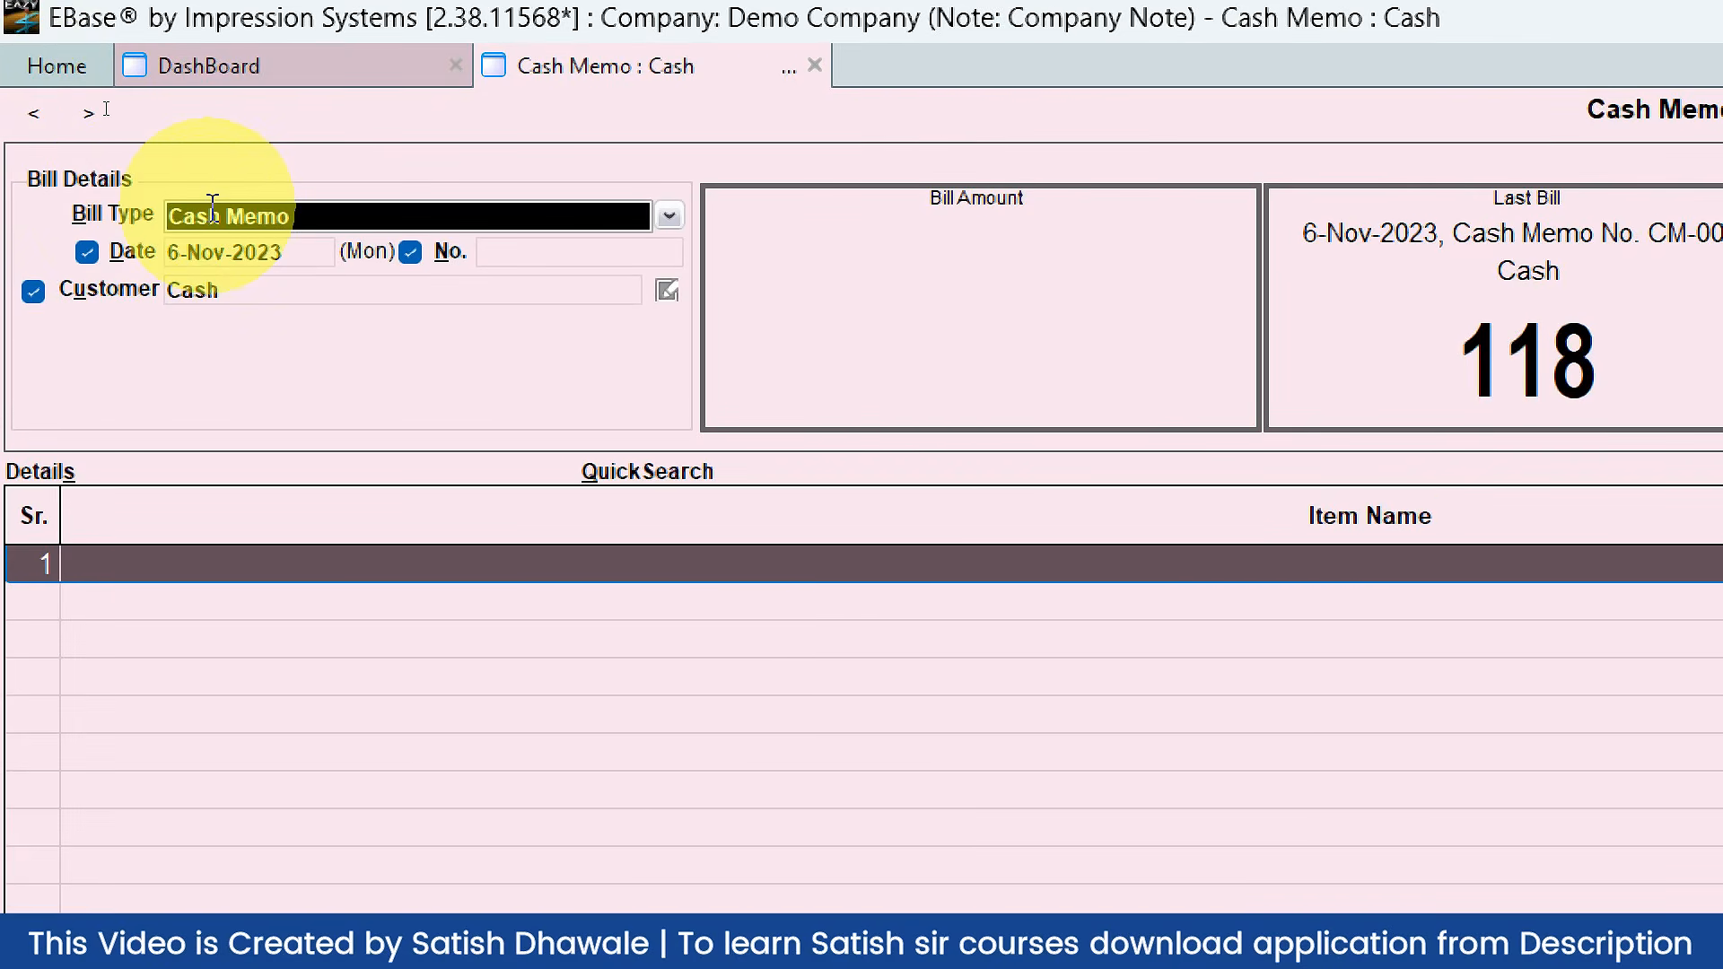
{"action": "left_click", "coordinate": [215, 293]}
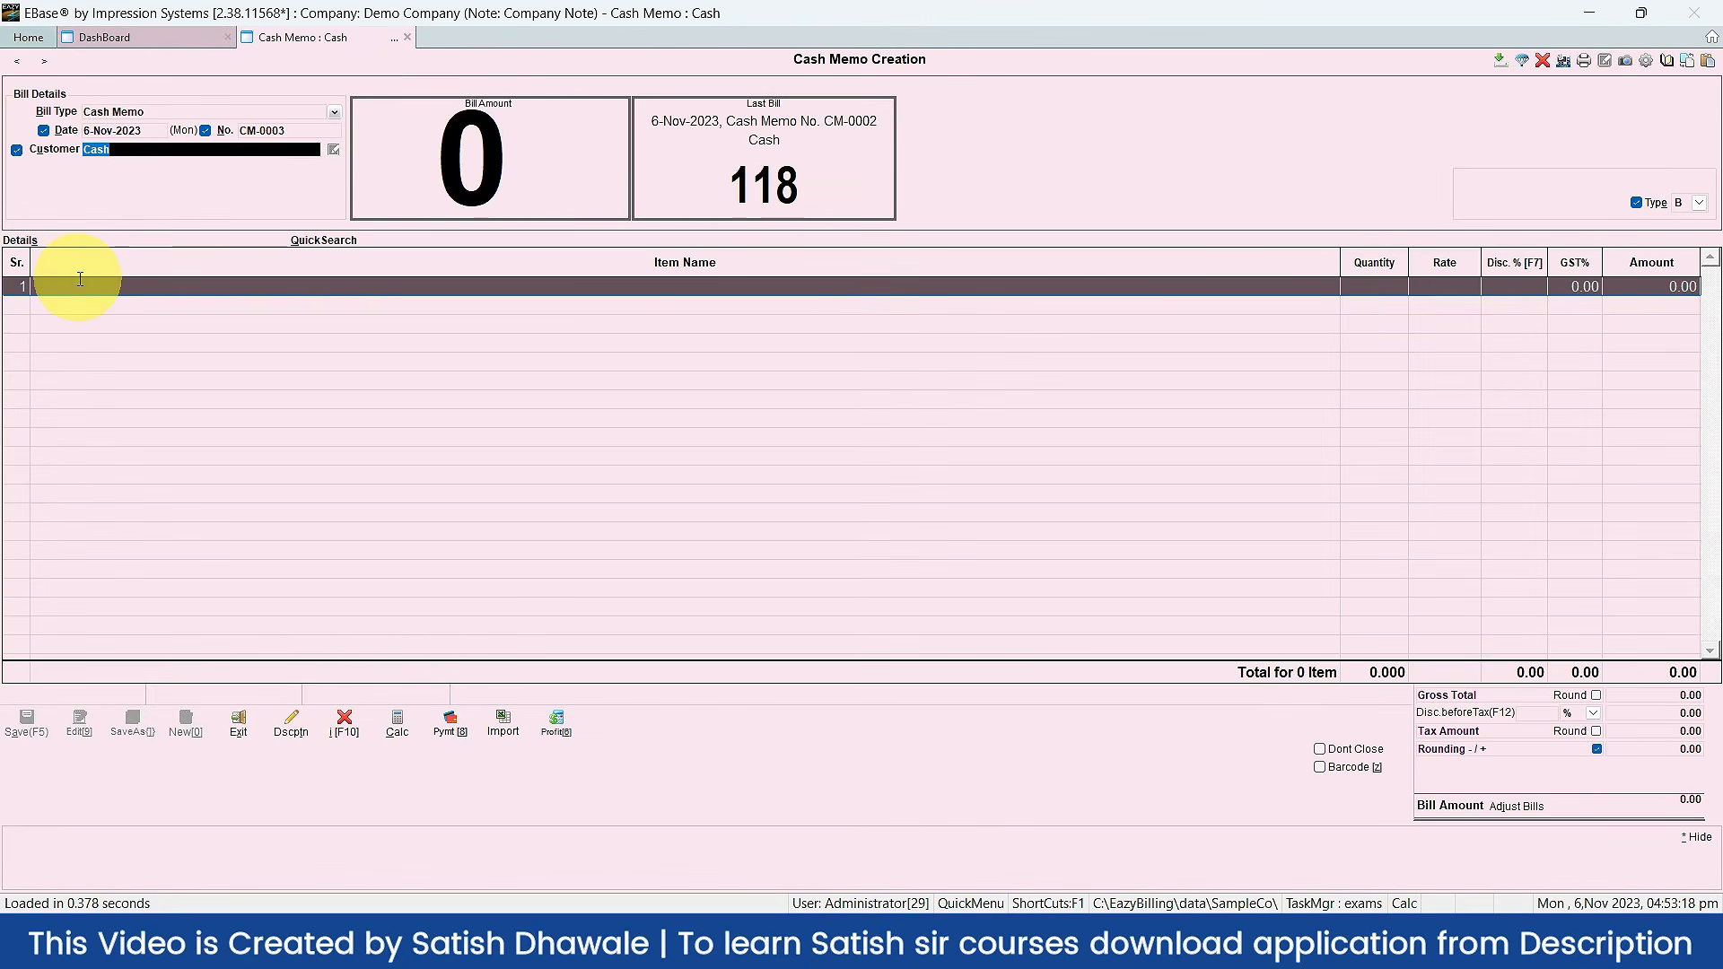
{"action": "left_click", "coordinate": [73, 288]}
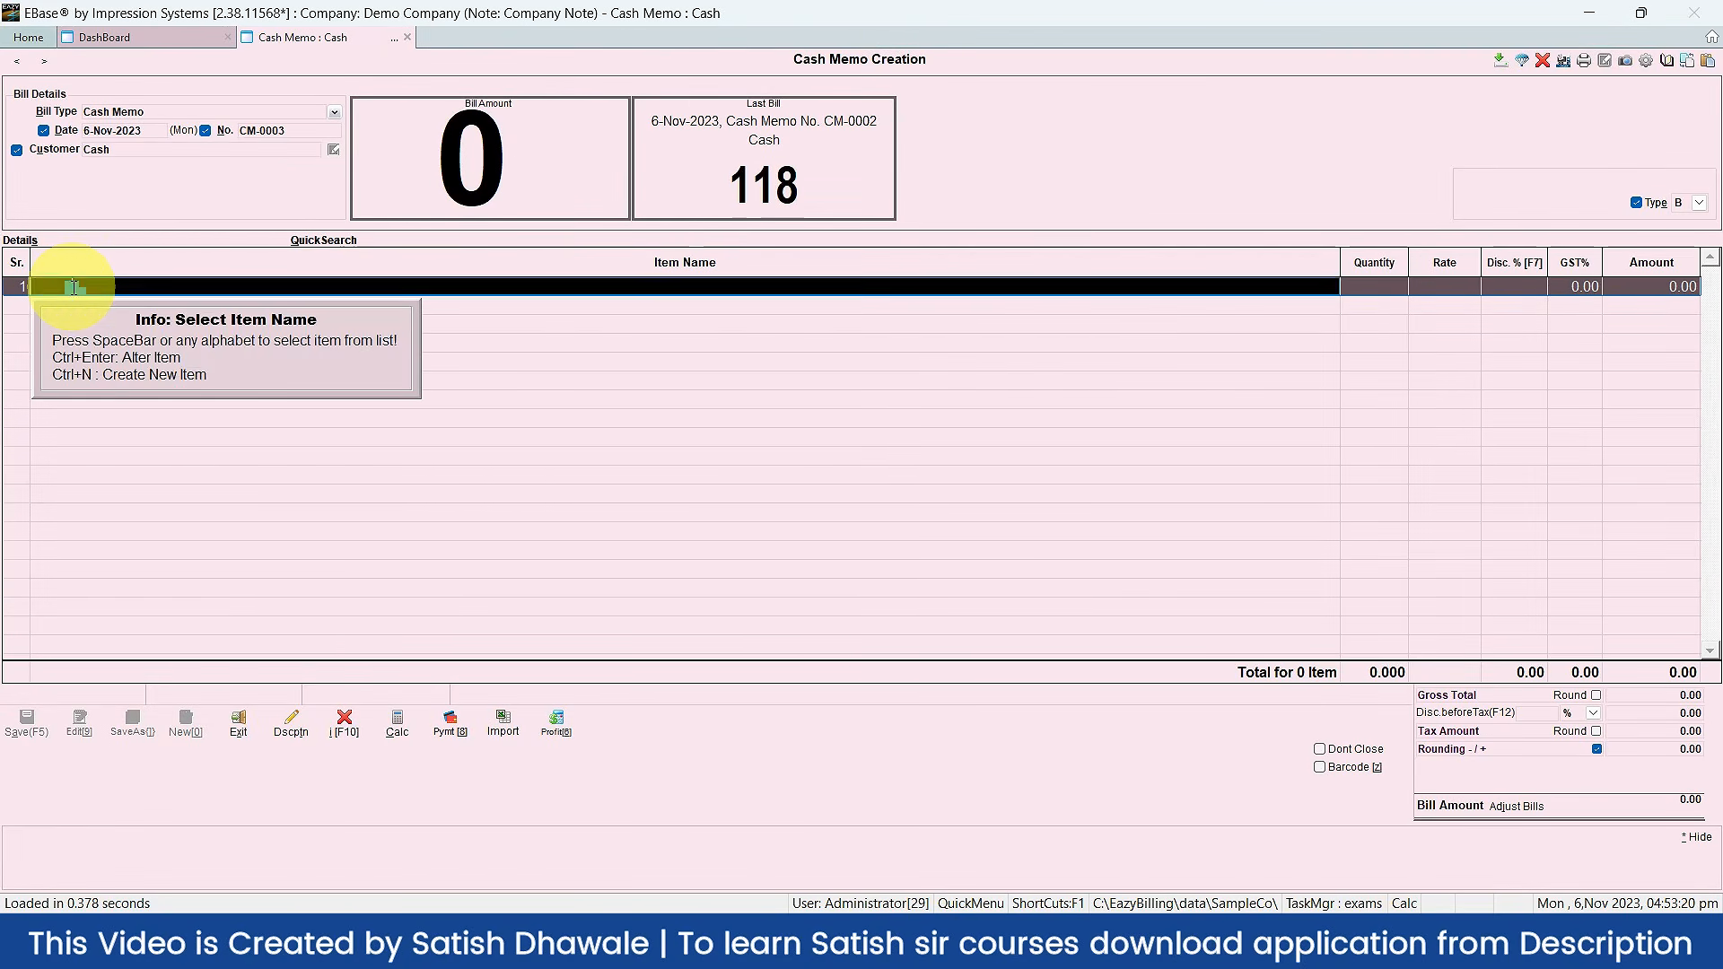
{"action": "type", "text": "D"}
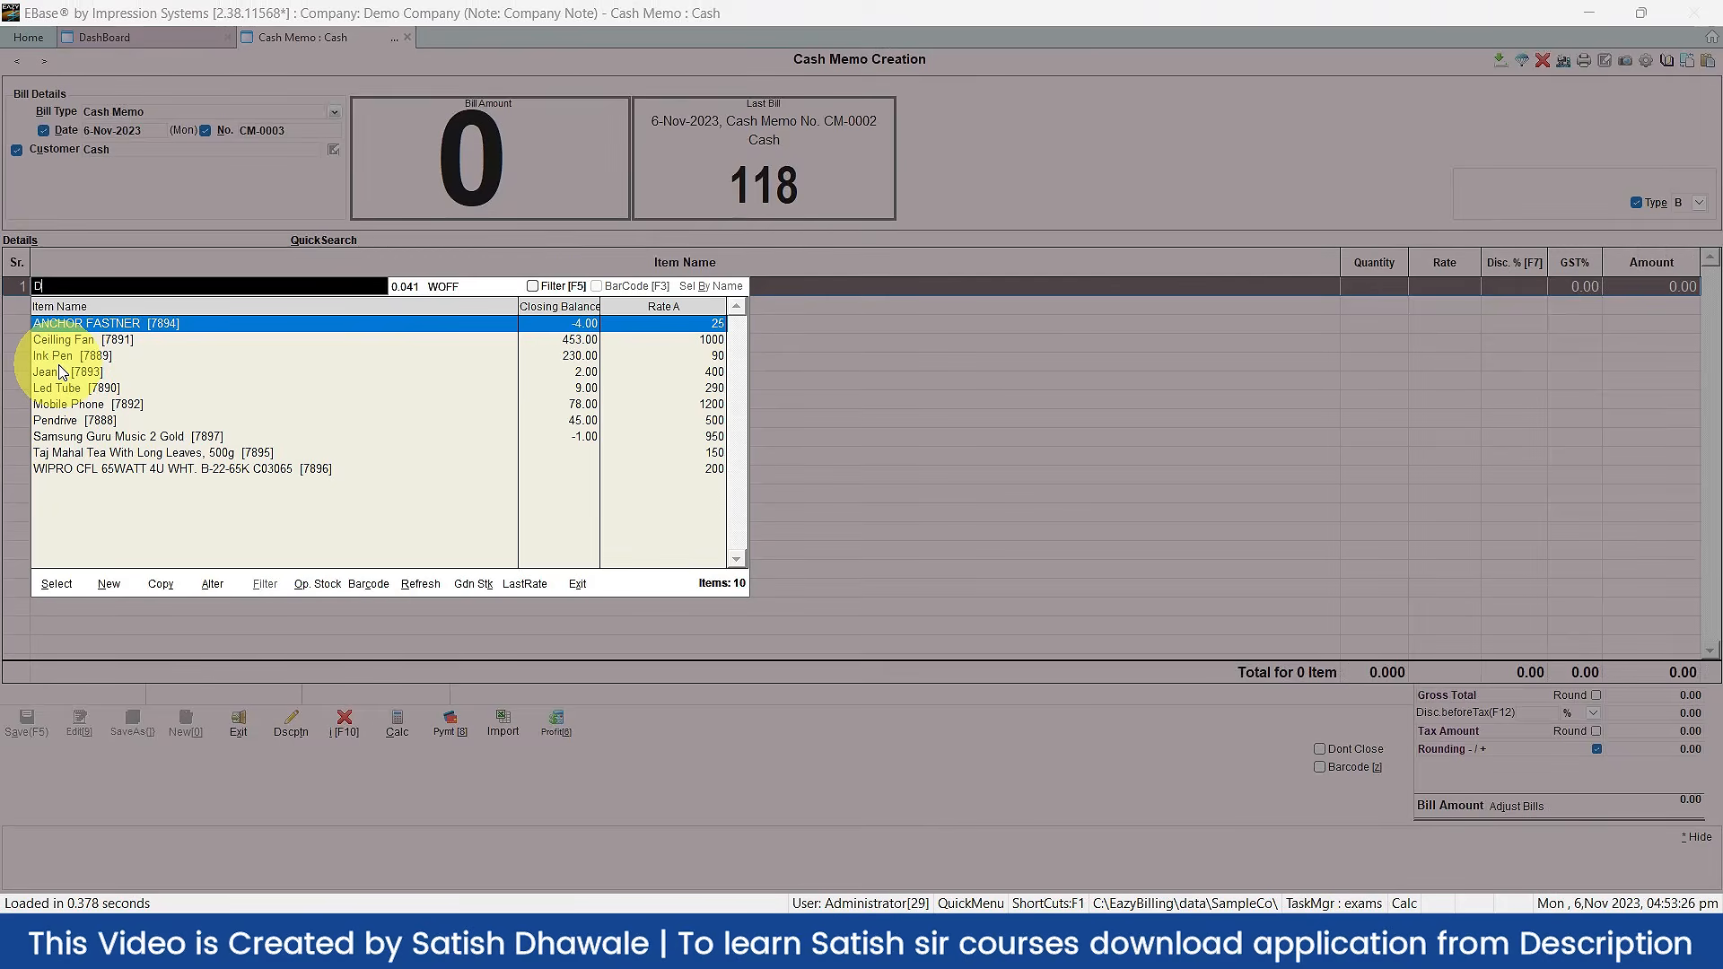
{"action": "double_click", "coordinate": [81, 326]}
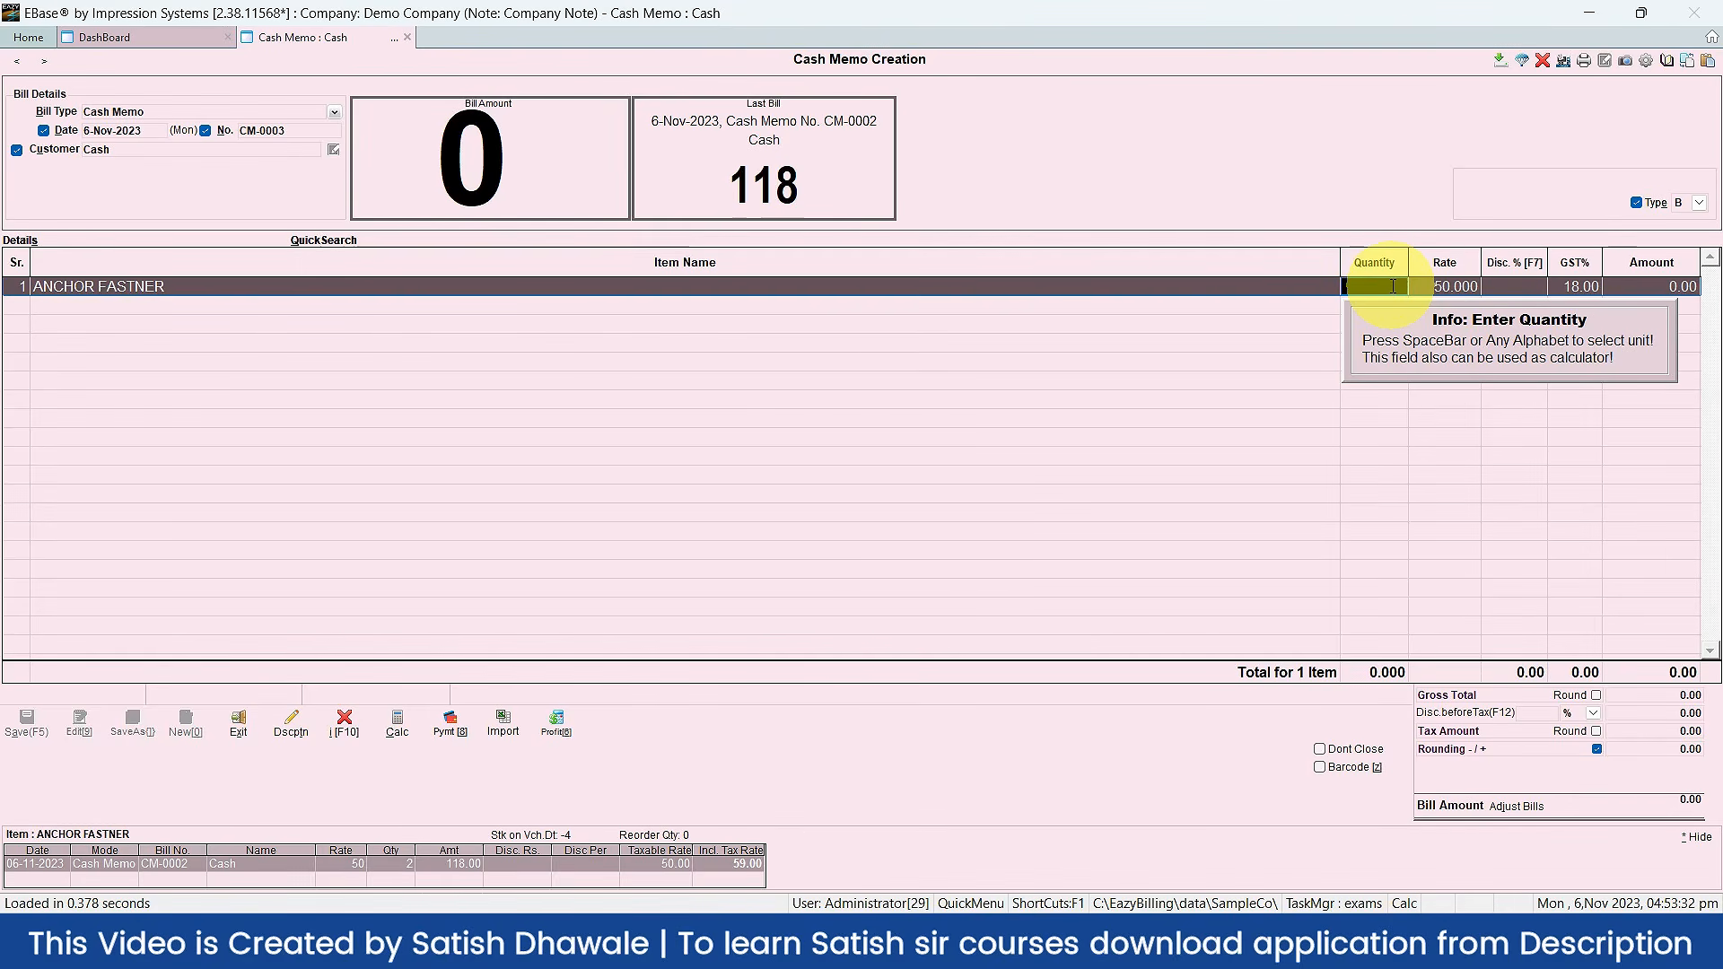
{"action": "type", "text": "2"}
{"action": "key", "text": "Return"}
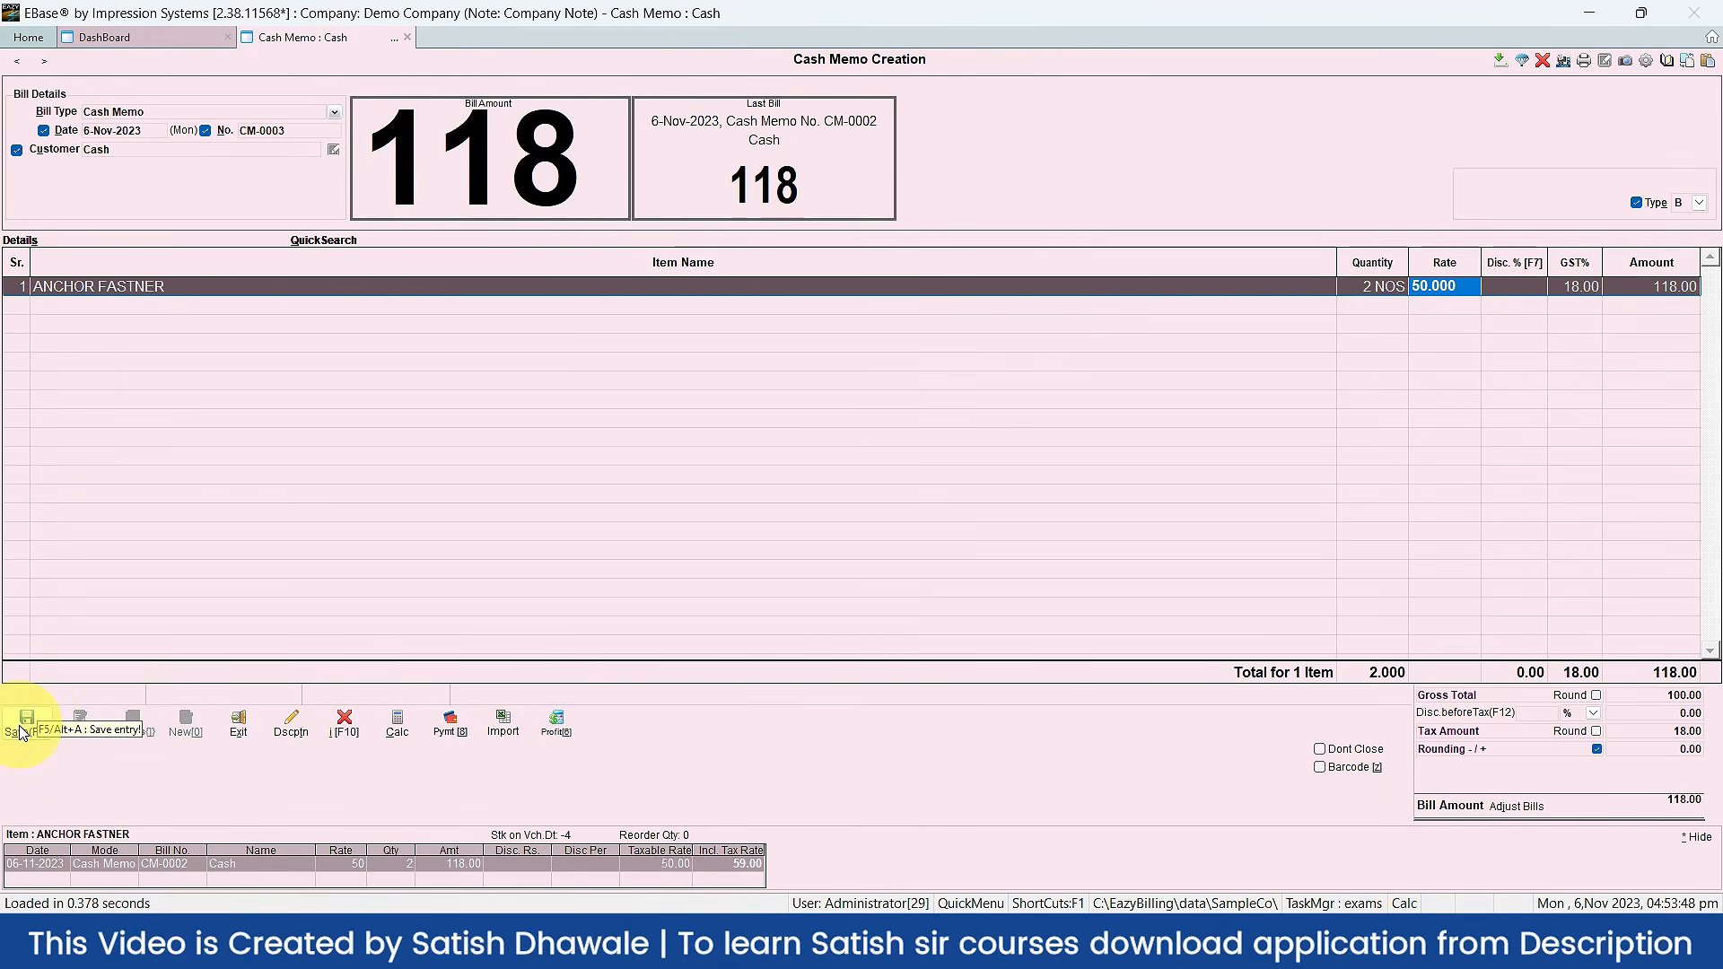
Step: Save the bill with Save & Print and preview it in the Cash Memo format
{"action": "left_click", "coordinate": [24, 733]}
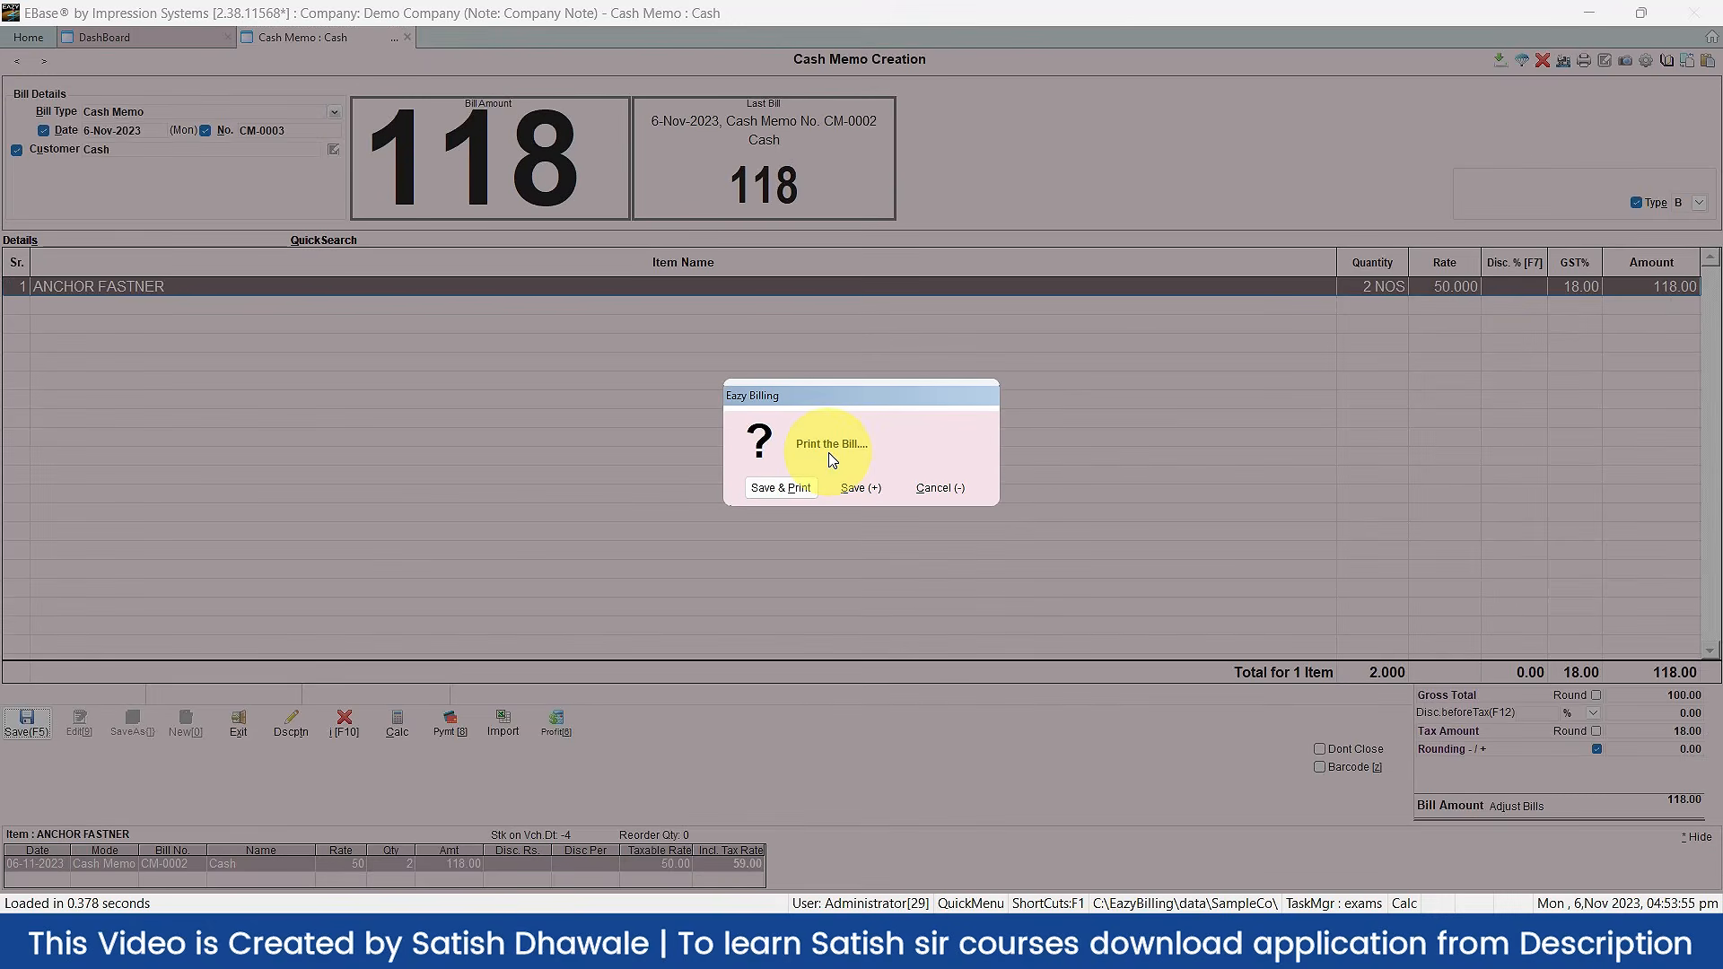
{"action": "left_click", "coordinate": [786, 488]}
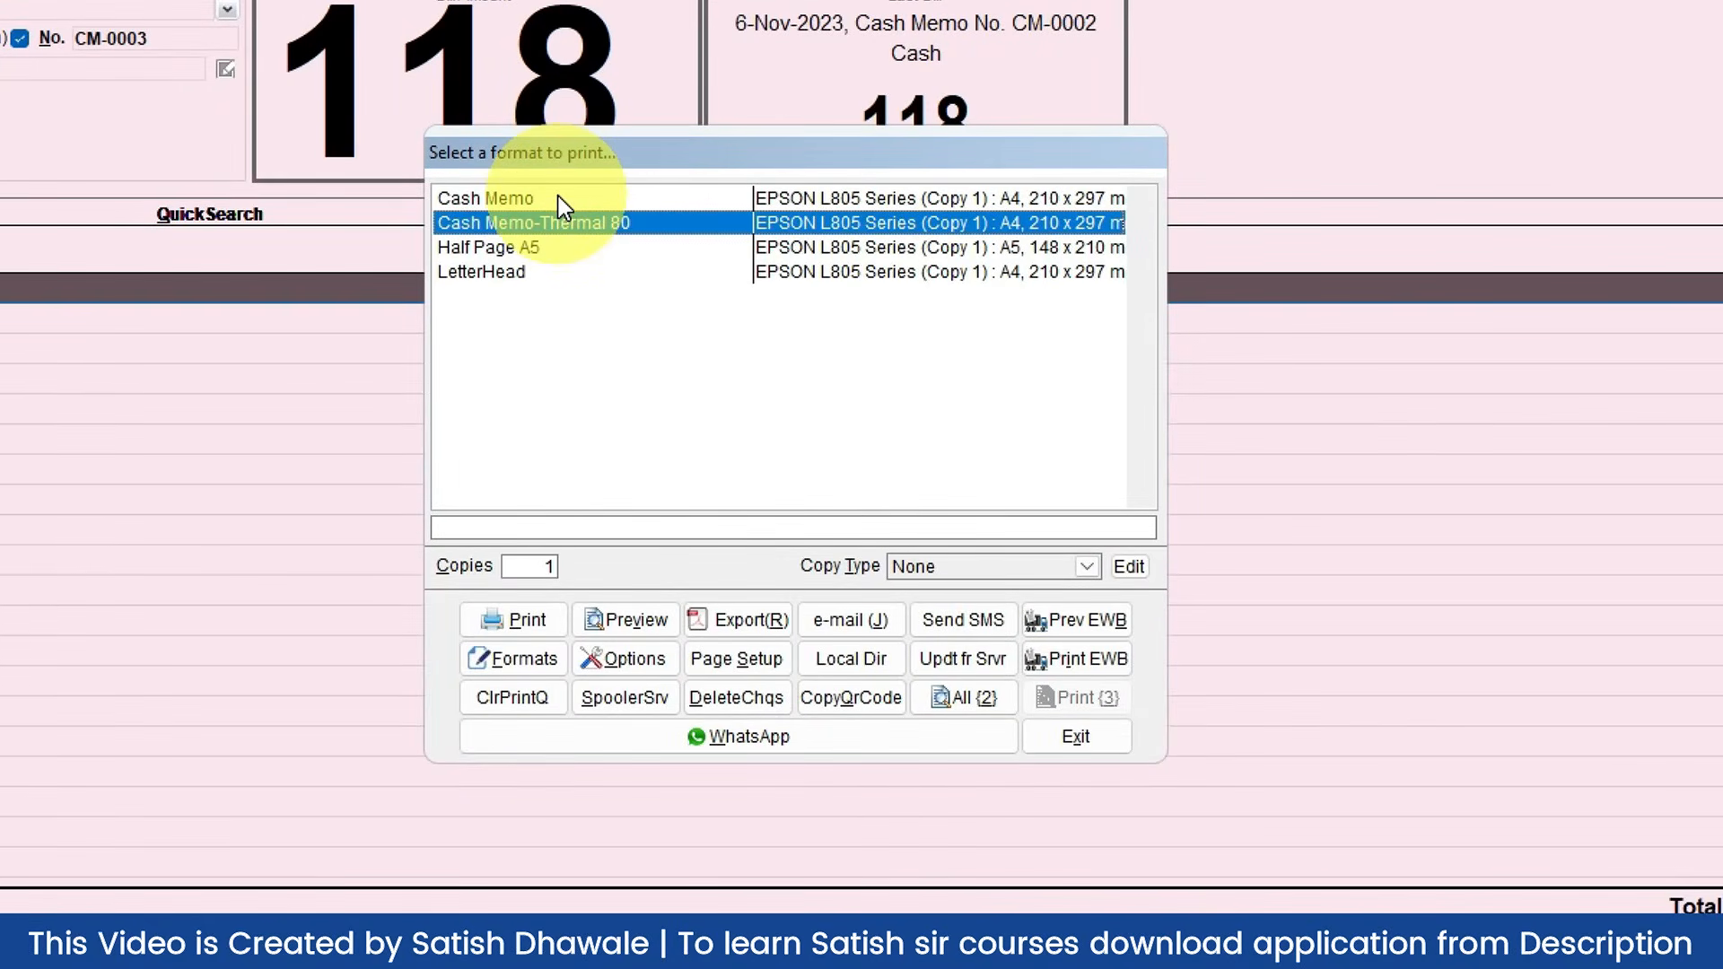
{"action": "left_click", "coordinate": [558, 198]}
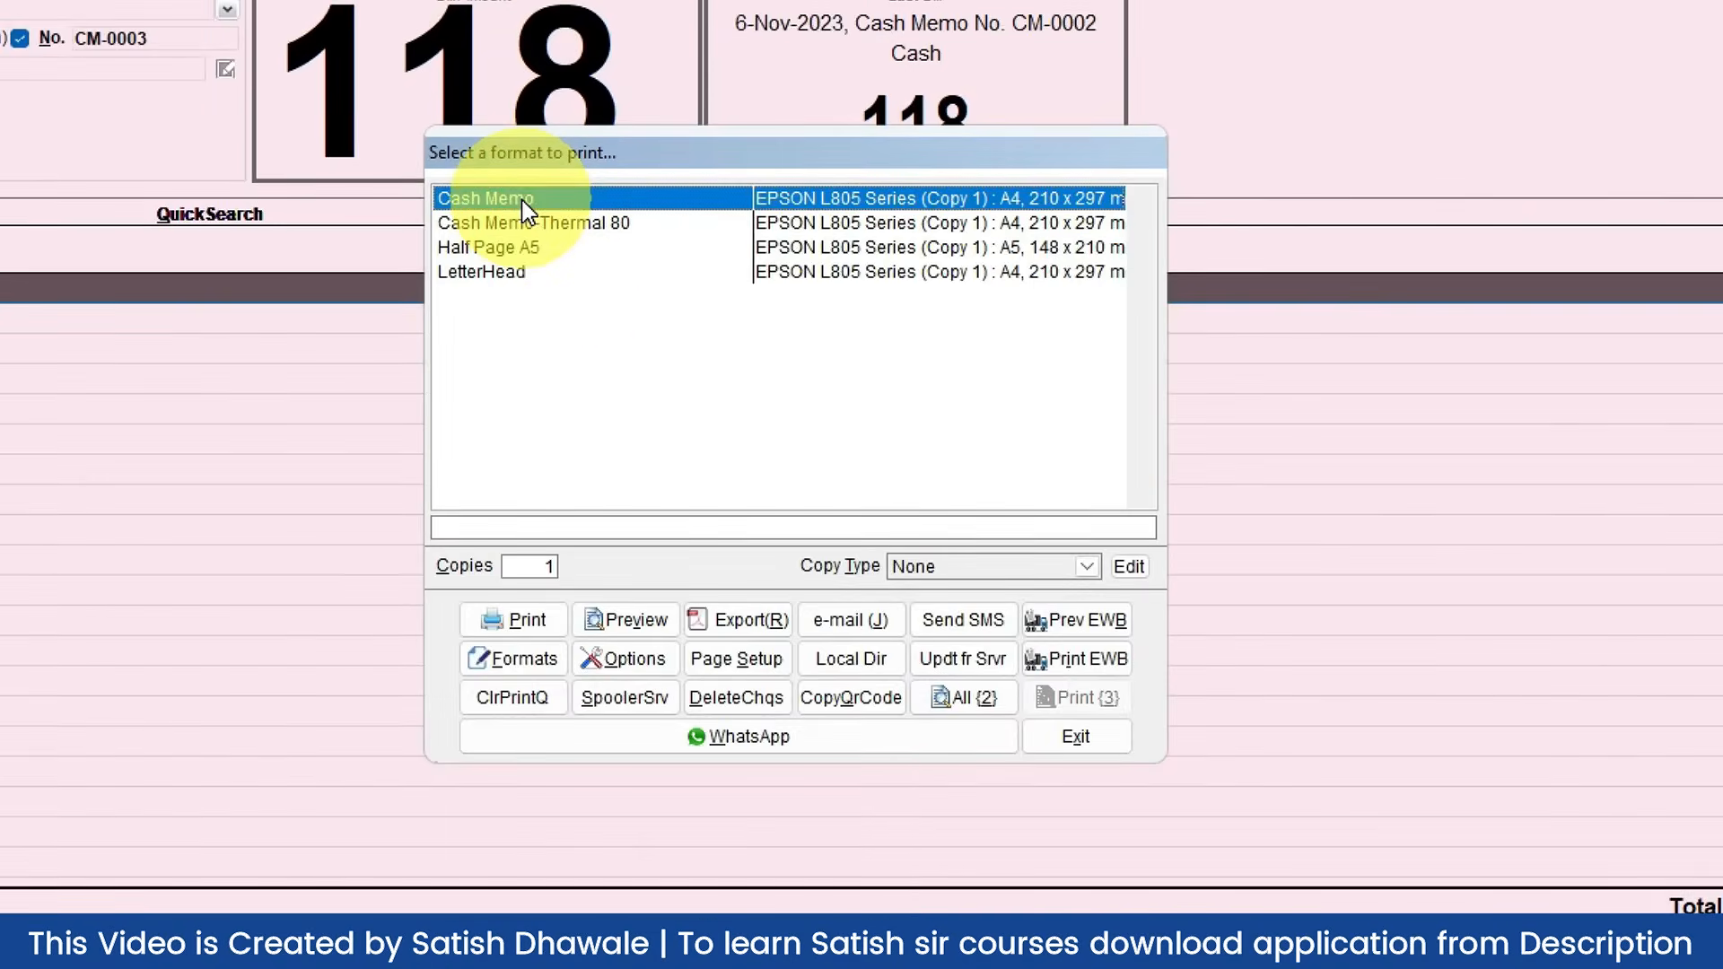
{"action": "left_click", "coordinate": [657, 619]}
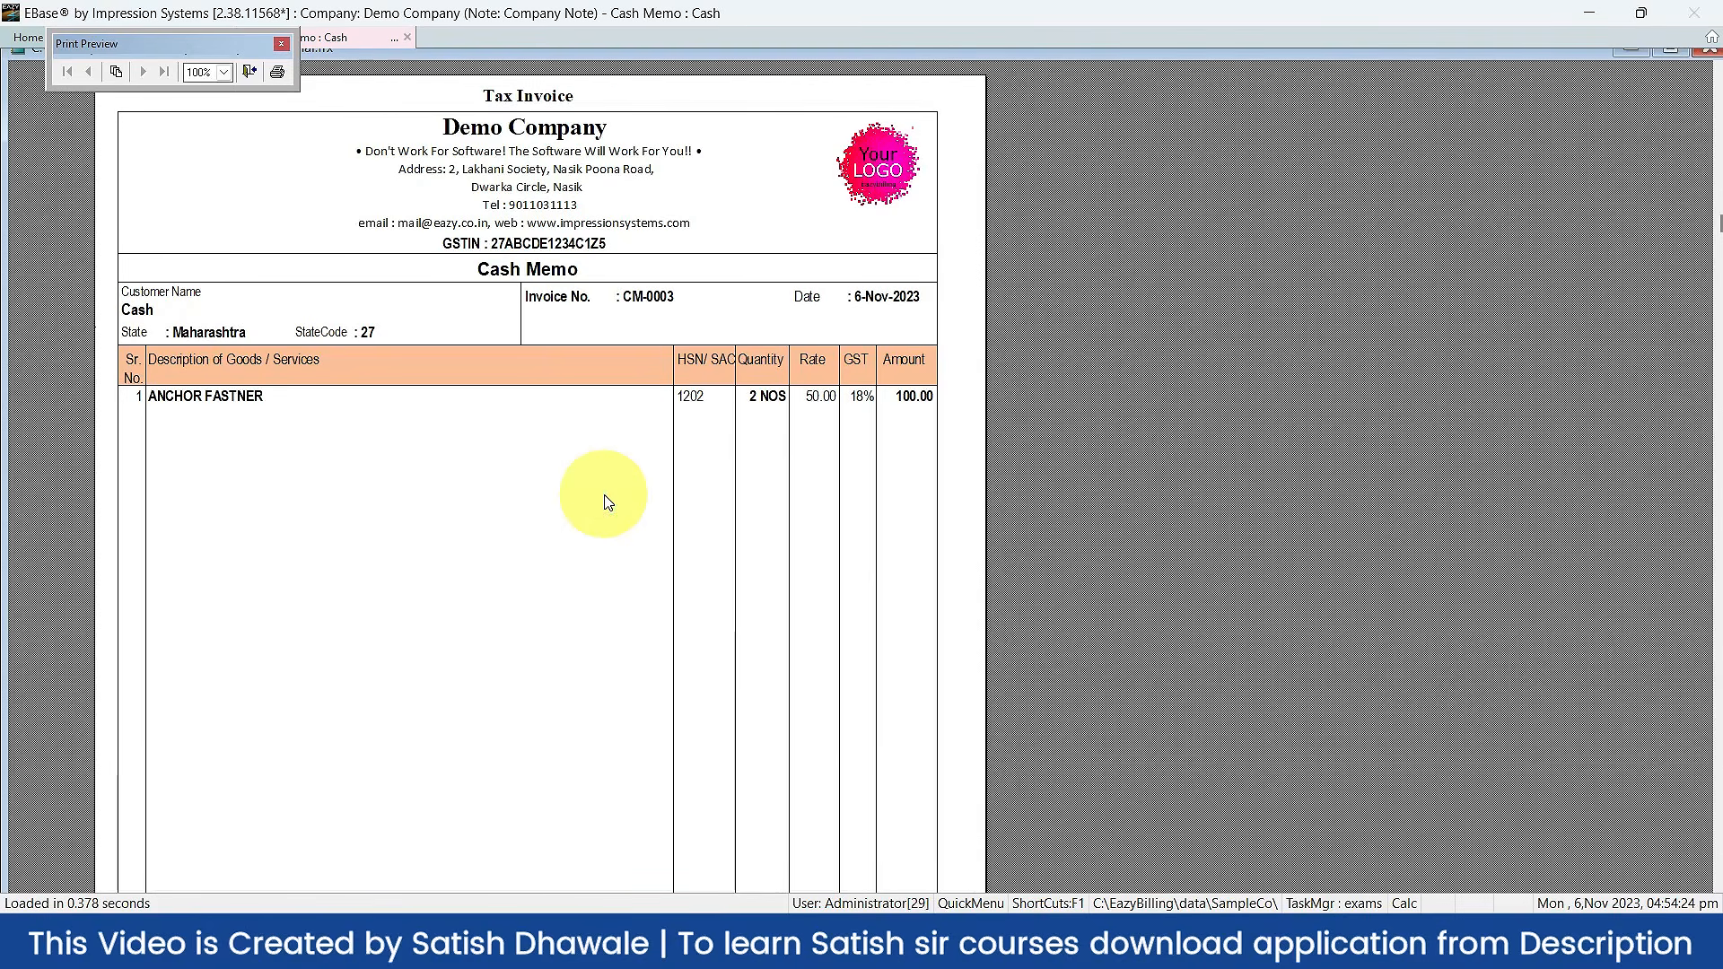
{"action": "scroll", "coordinate": [606, 501], "scroll_direction": "down", "scroll_amount": 5}
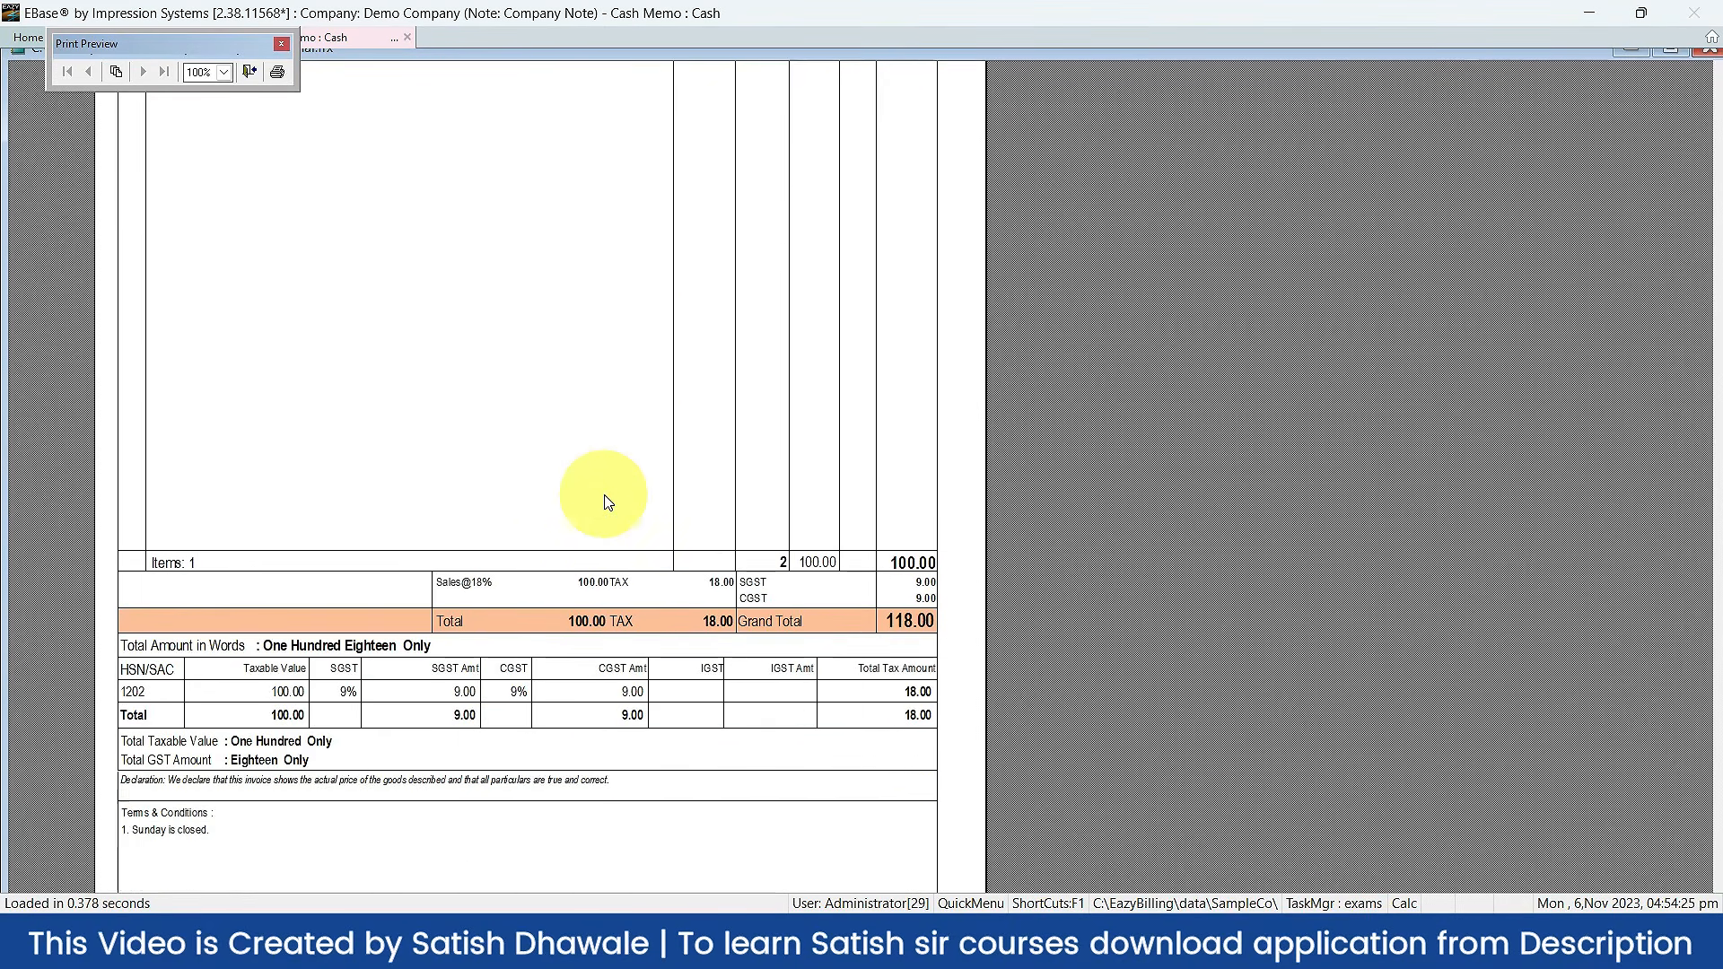
{"action": "scroll", "coordinate": [606, 501], "scroll_direction": "up", "scroll_amount": 5}
{"action": "key", "text": "Escape"}
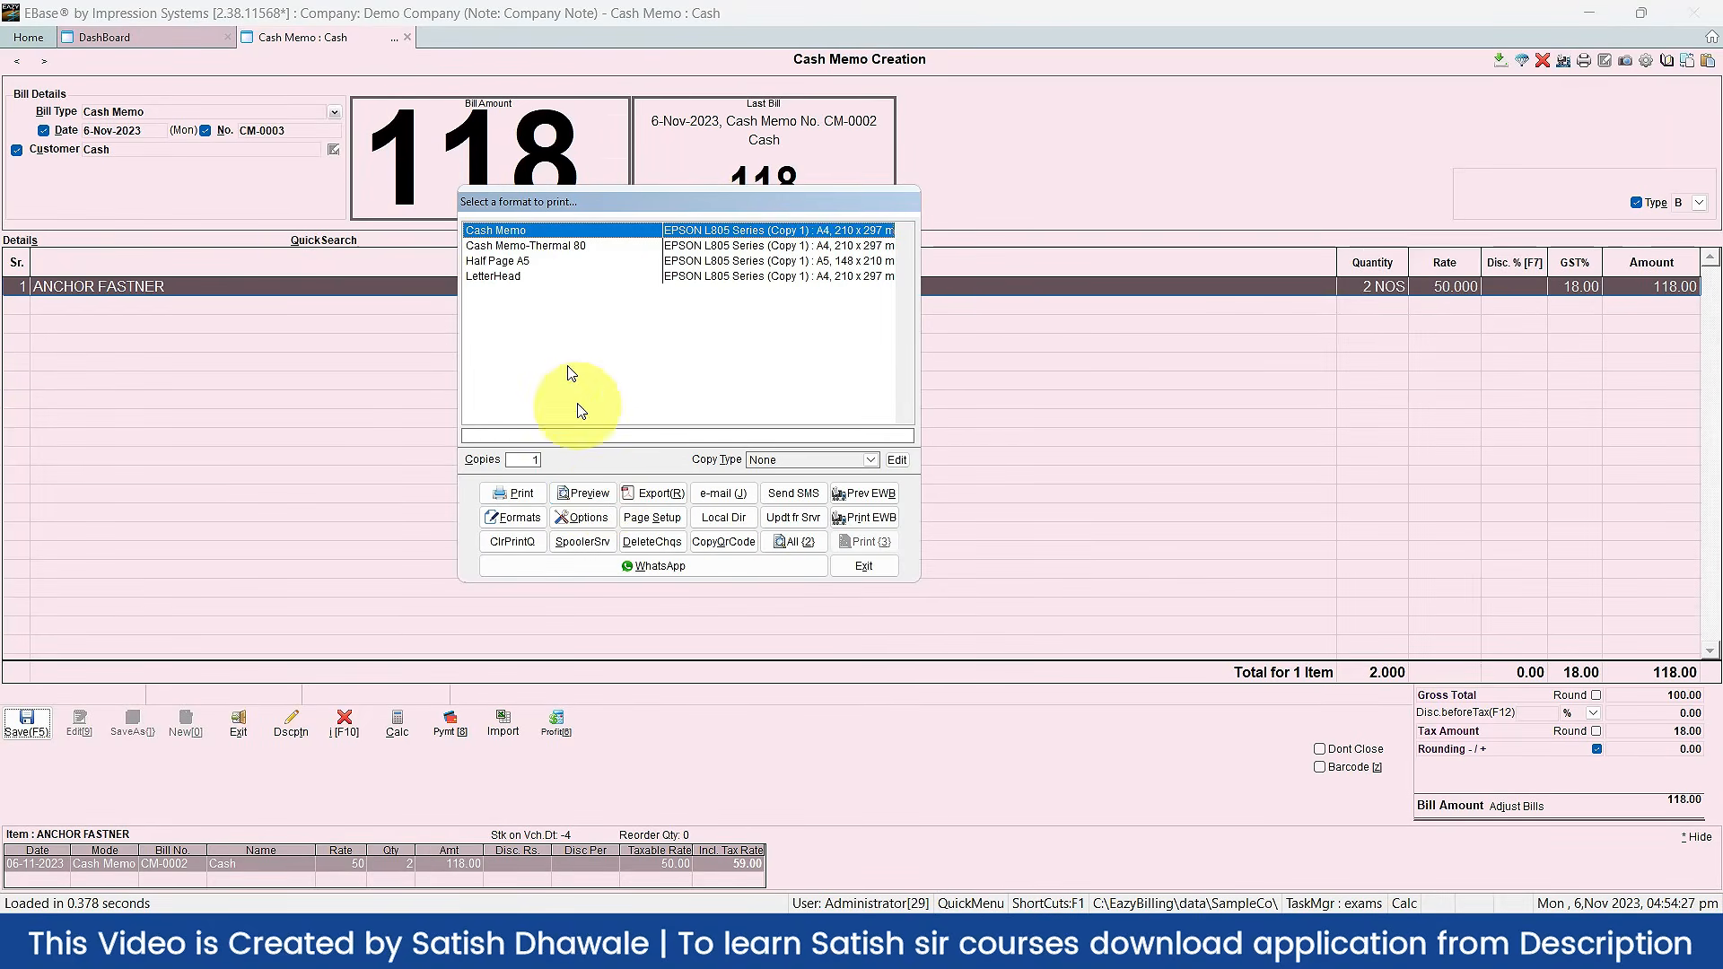
Step: Preview the bill in the Cash Memo-Thermal 80 format
{"action": "left_click", "coordinate": [503, 245]}
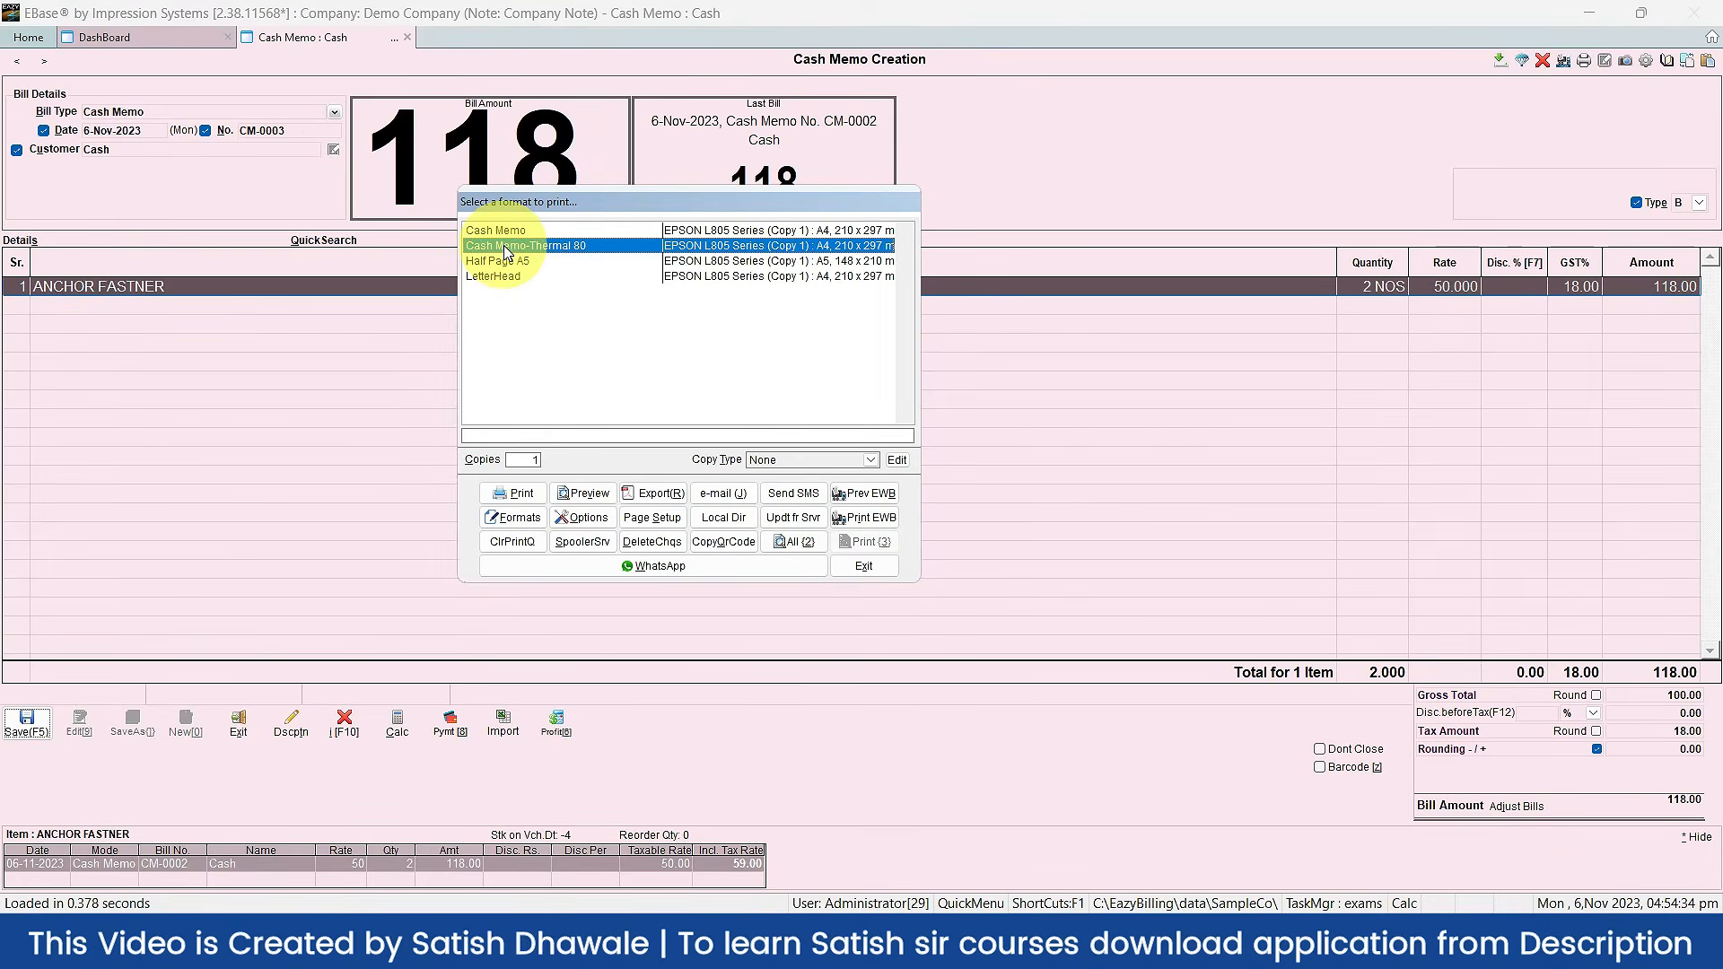
{"action": "left_click", "coordinate": [581, 494]}
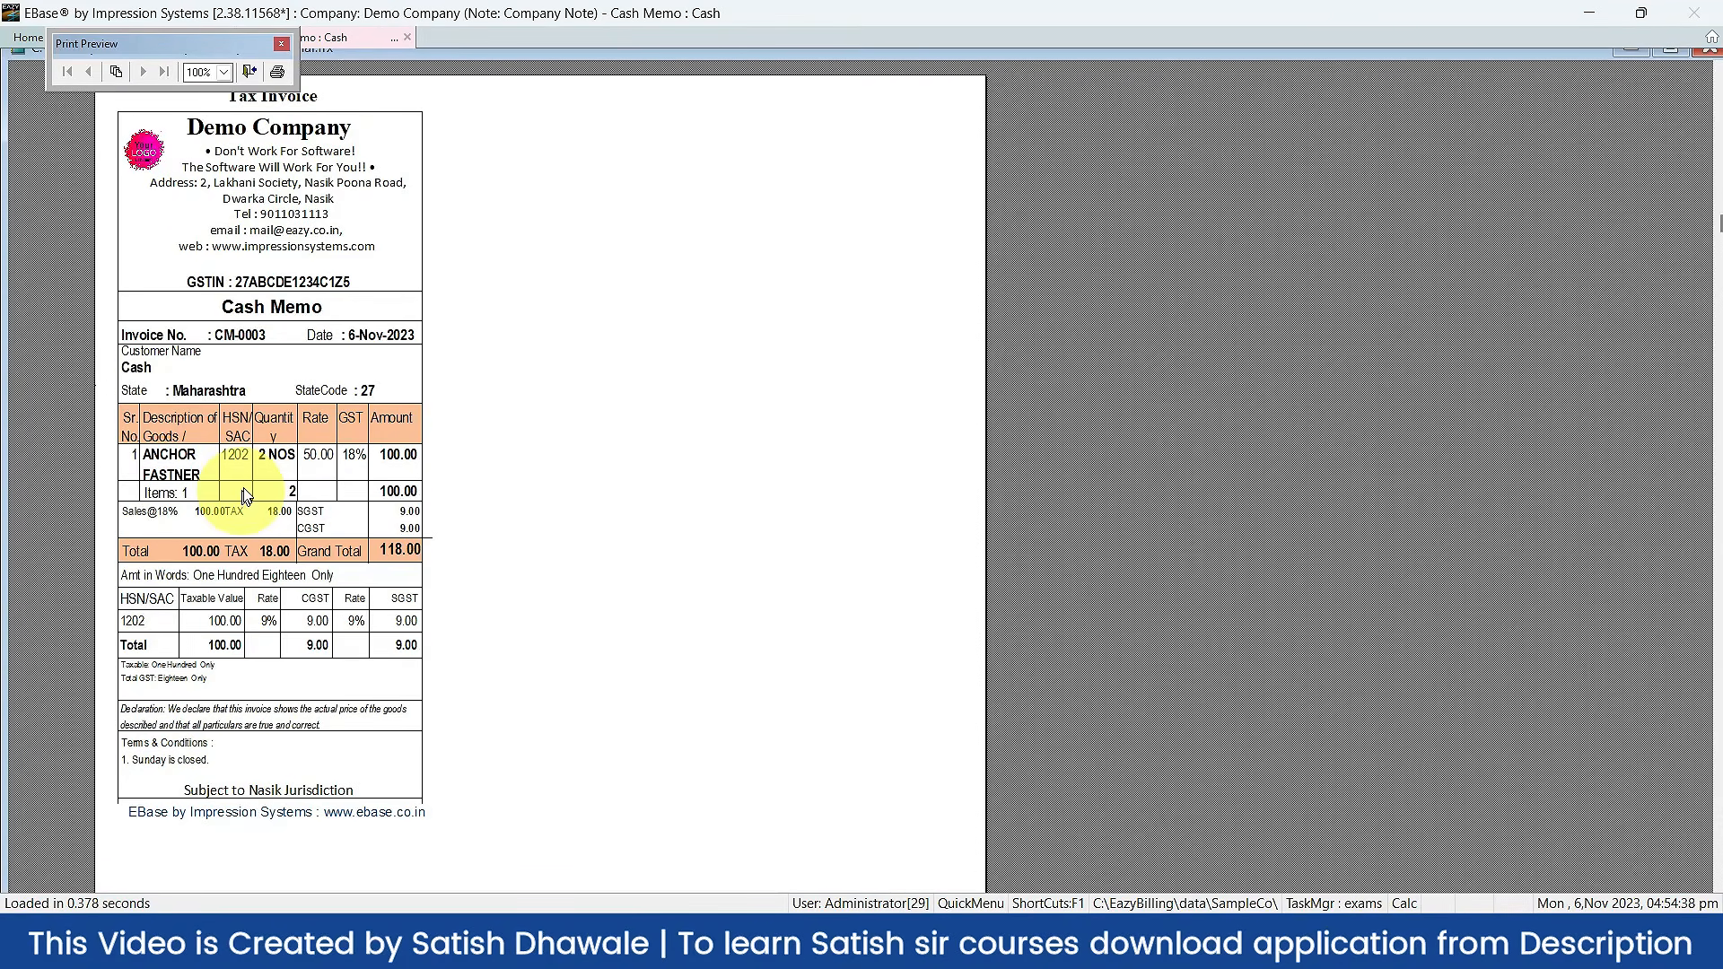
{"action": "key", "text": "Escape"}
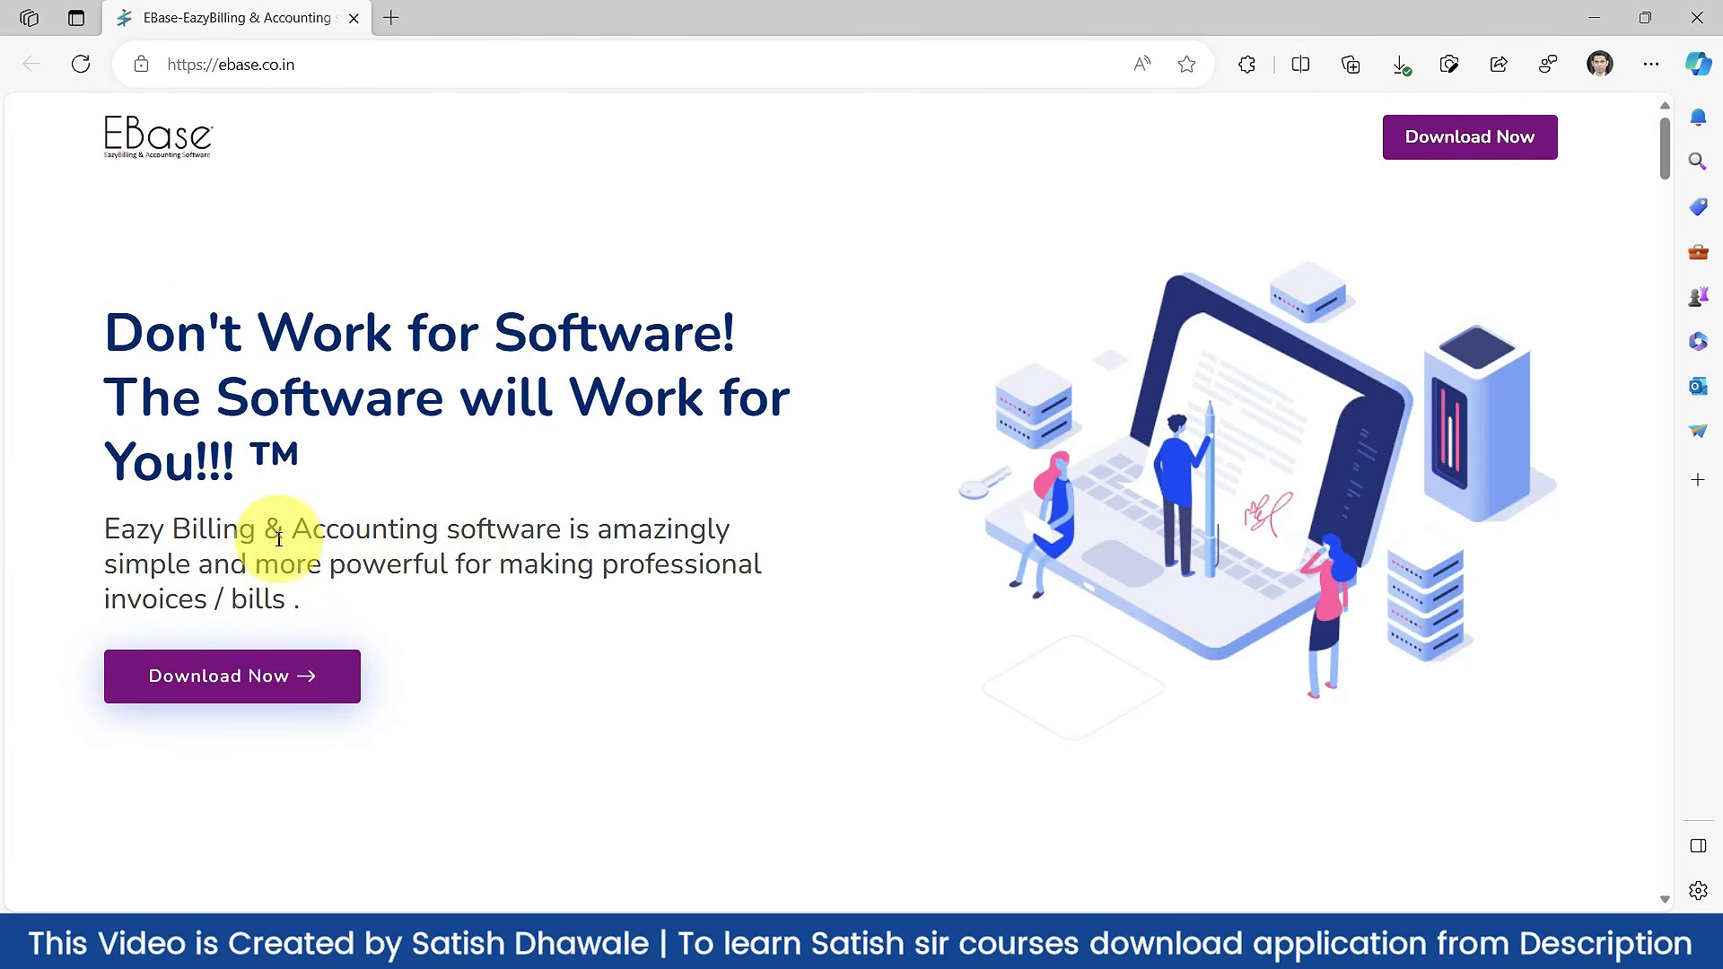
Step: Download the EazyBillingGSTSetup package from ebase.co.in via the download form
{"action": "left_click", "coordinate": [232, 689]}
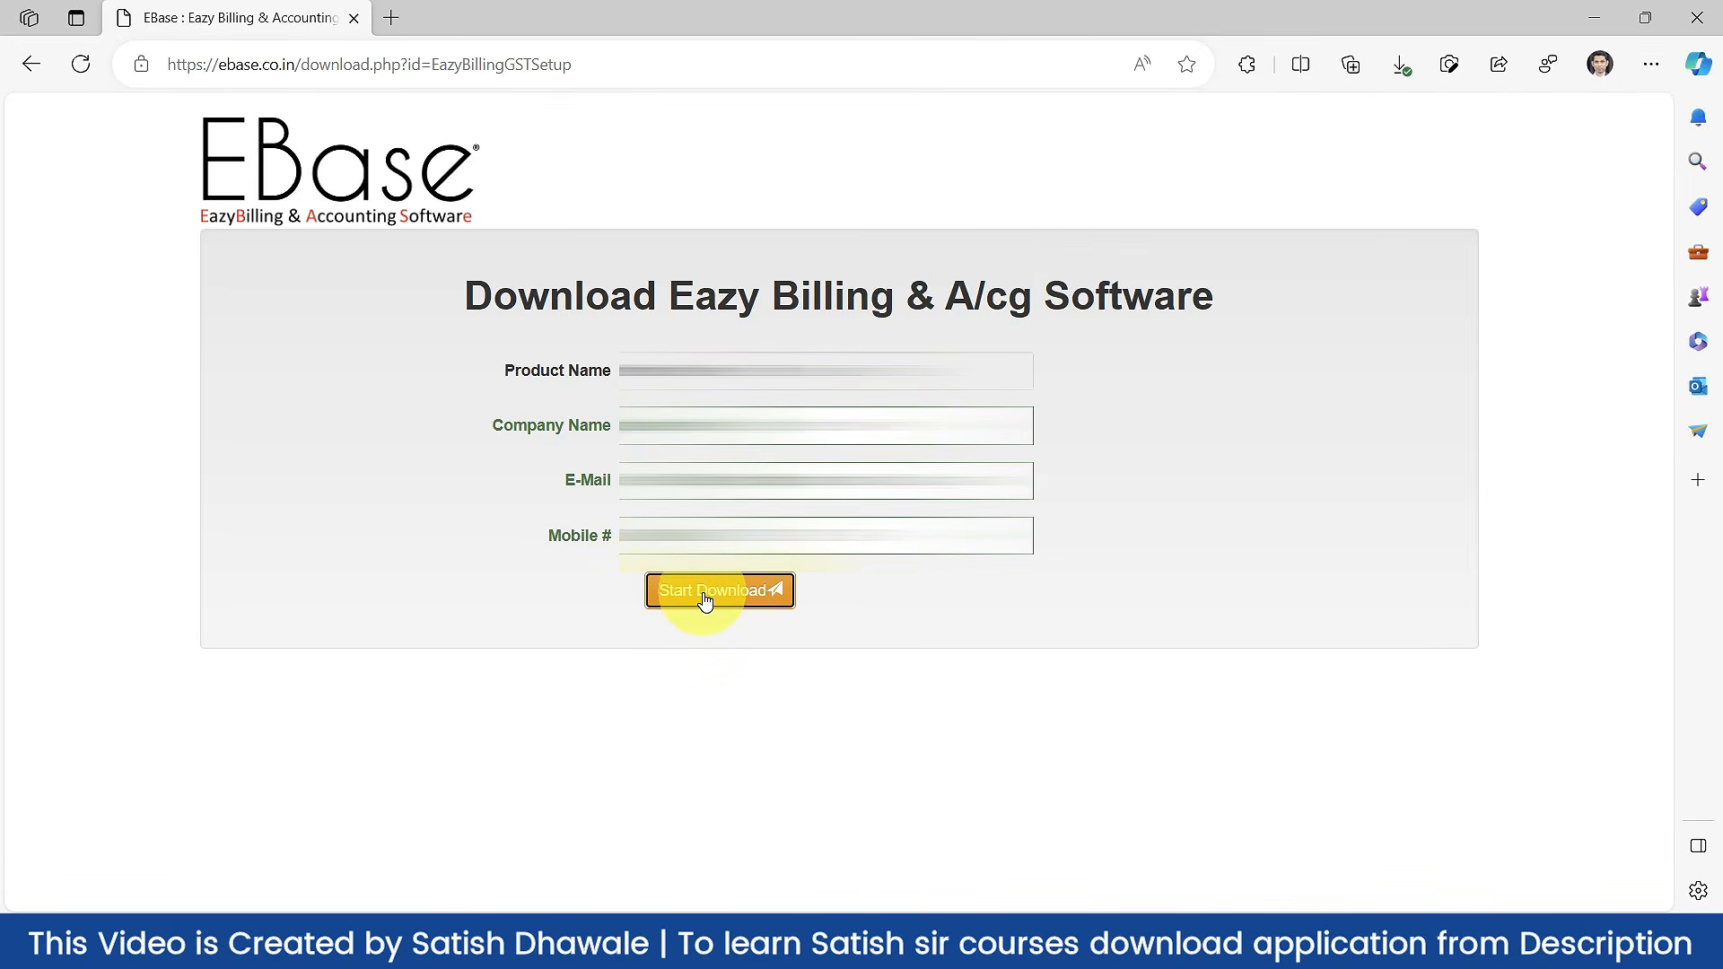
{"action": "left_click", "coordinate": [705, 598]}
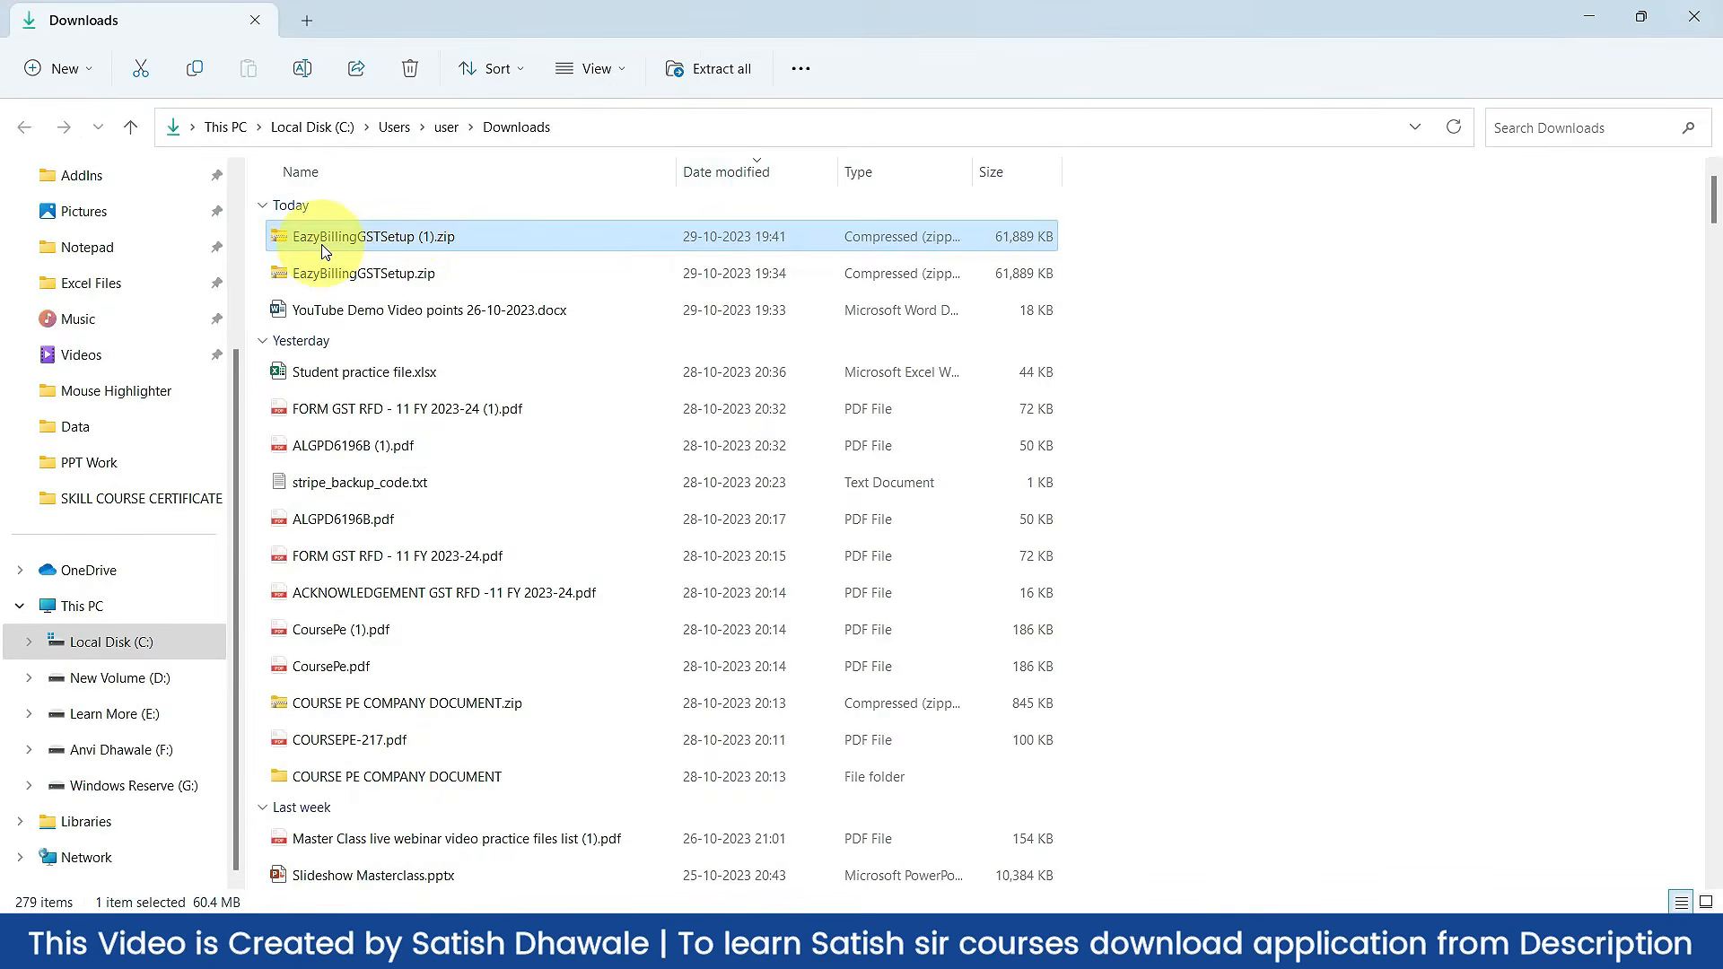
Step: Extract EazyBillingGSTSetup (1).zip with WinRAR into its own folder
{"action": "right_click", "coordinate": [353, 240]}
{"action": "mouse_move", "coordinate": [540, 692]}
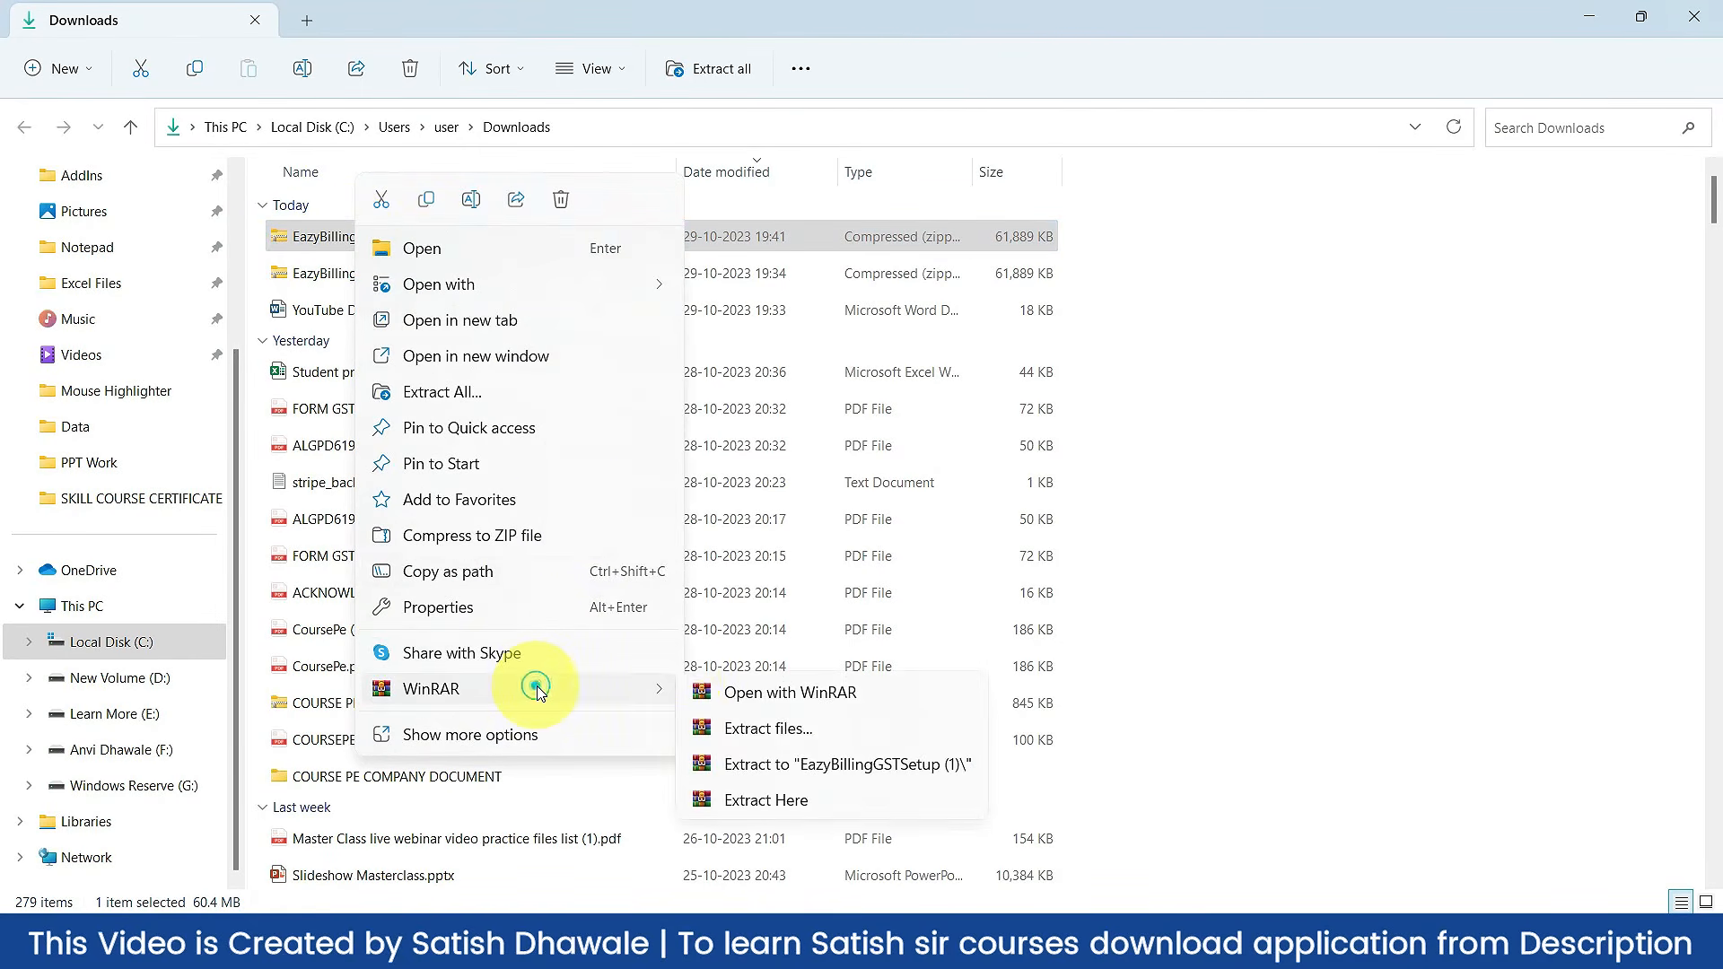
{"action": "left_click", "coordinate": [799, 767]}
Step: Launch the EBSetupGST-2.38.exe installer from the extracted folder
{"action": "double_click", "coordinate": [399, 345]}
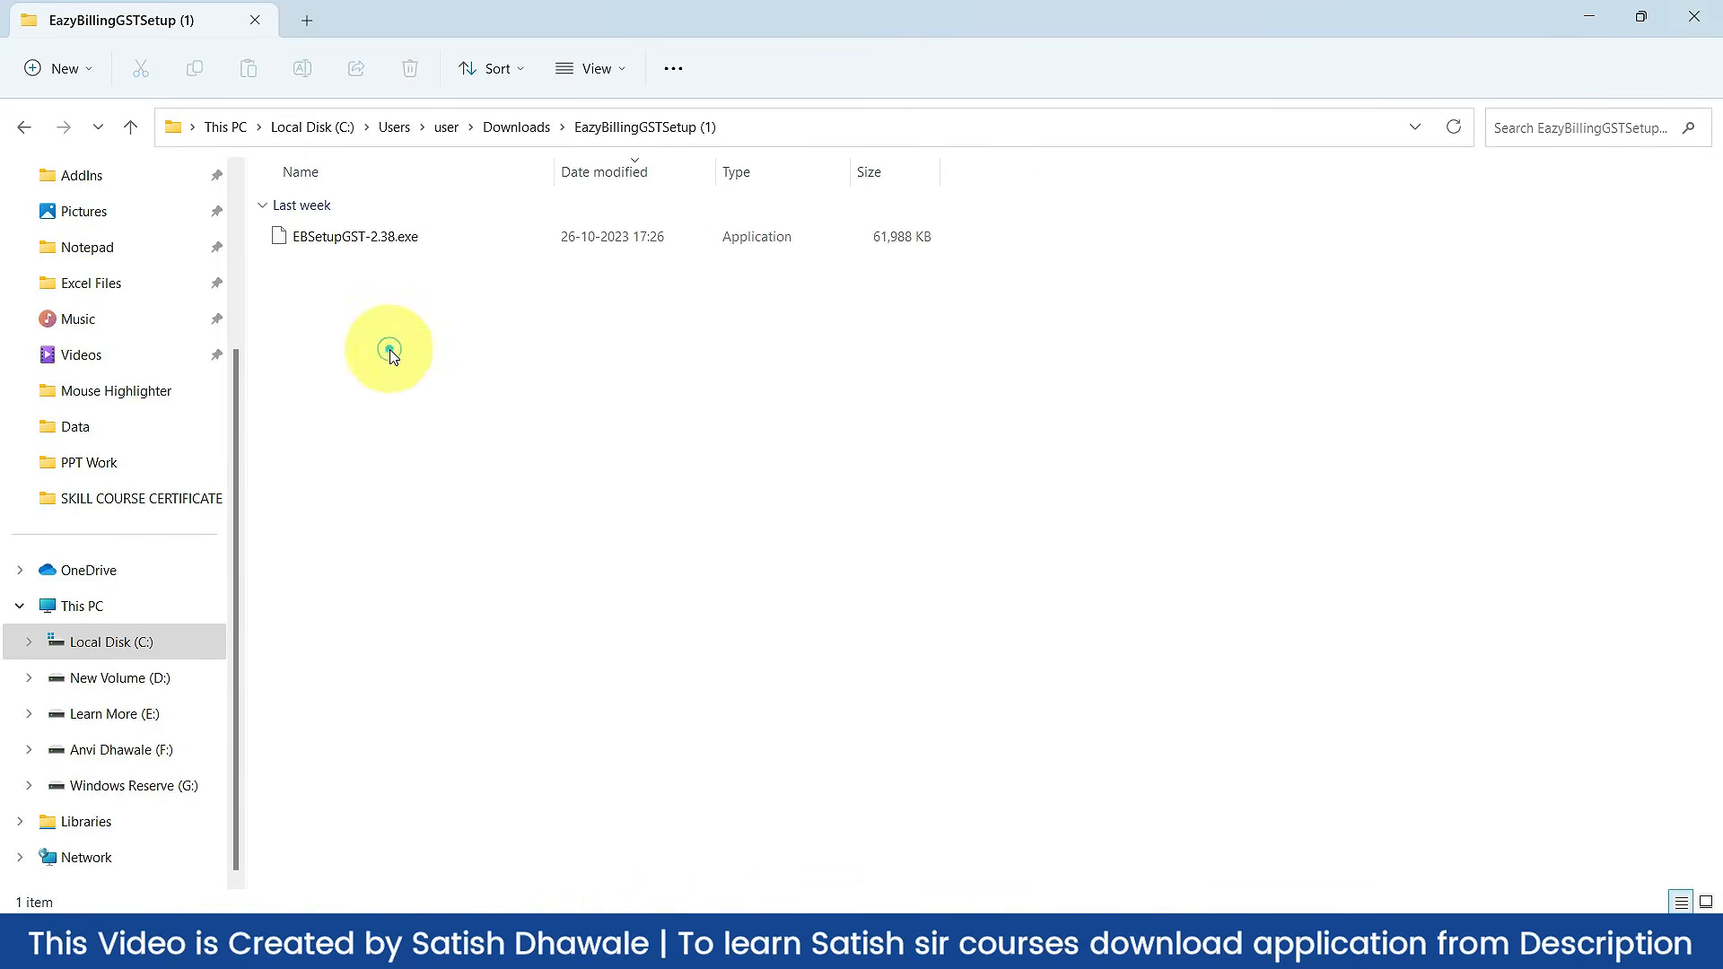
{"action": "left_click", "coordinate": [321, 244]}
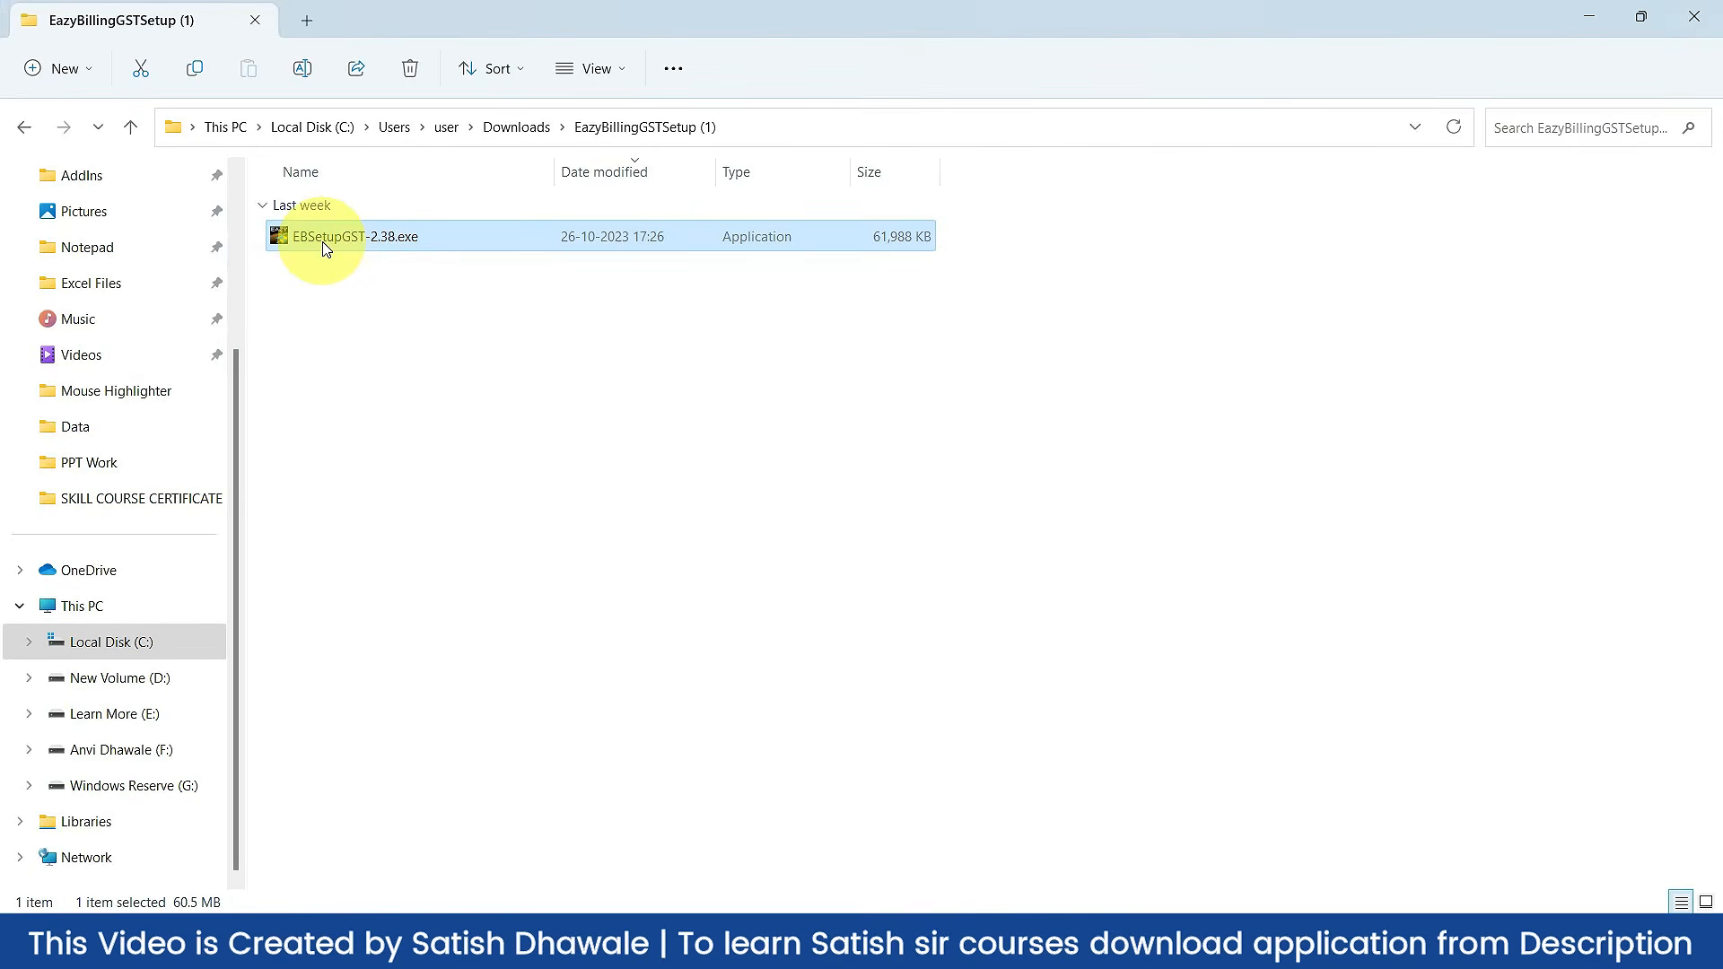
{"action": "double_click", "coordinate": [365, 236]}
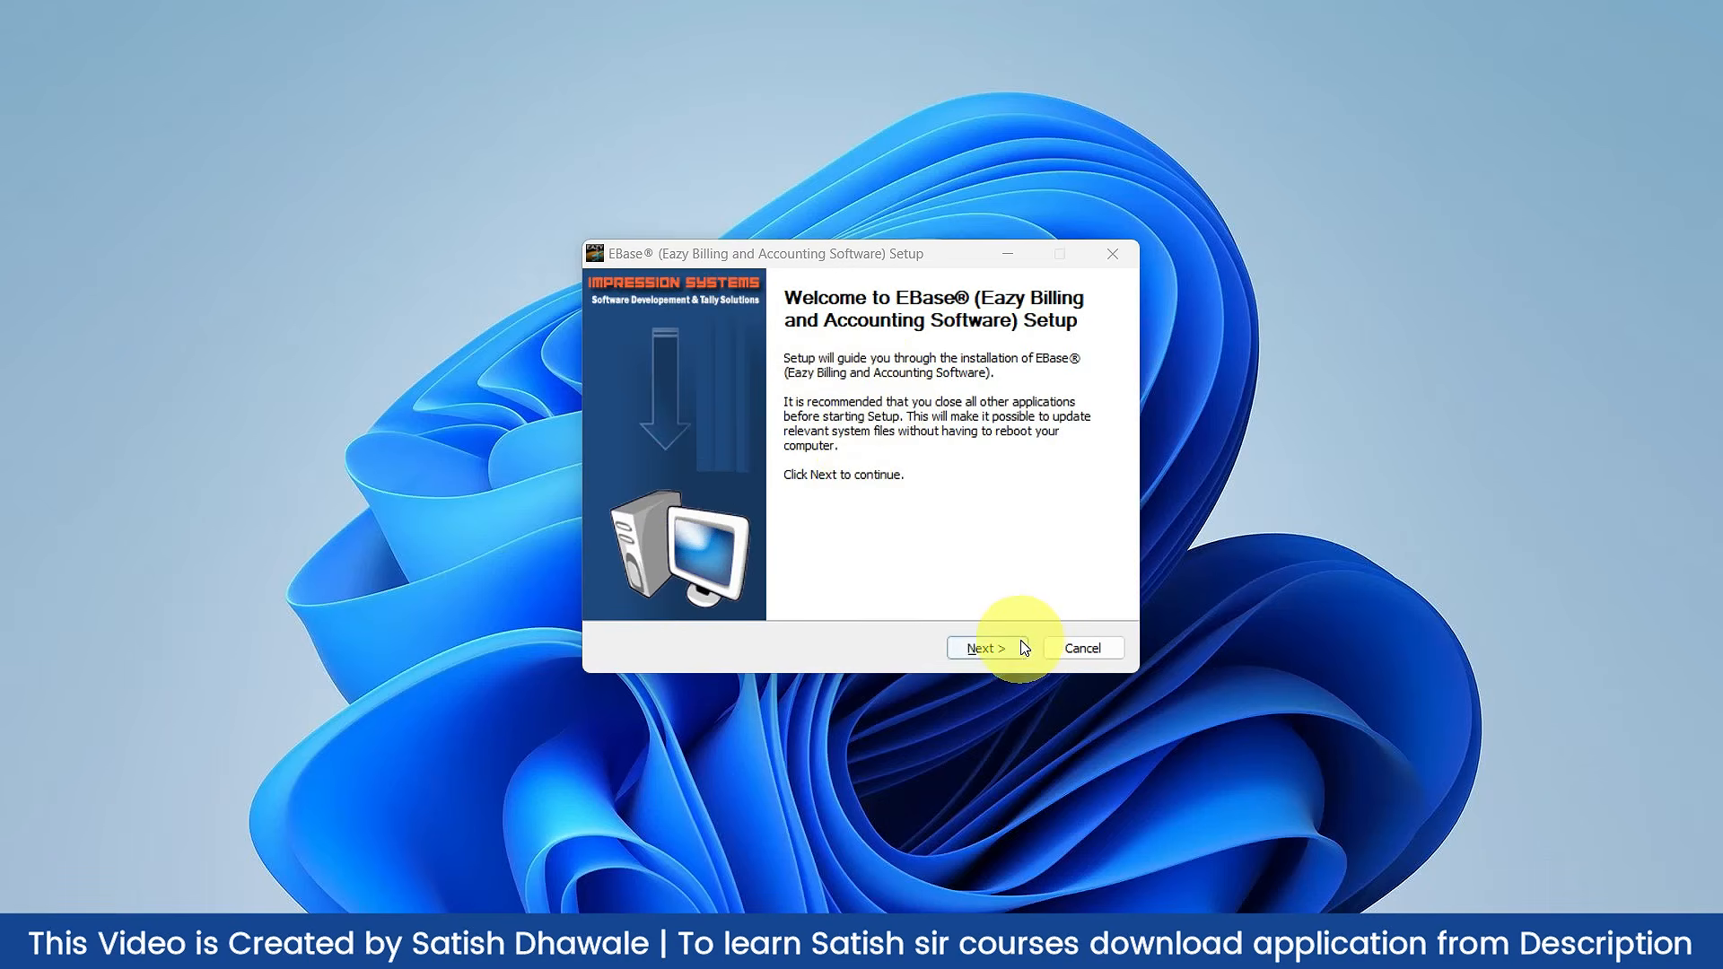
Step: Install EBase with the license accepted and default components and folder, then close setup
{"action": "left_click", "coordinate": [1000, 647]}
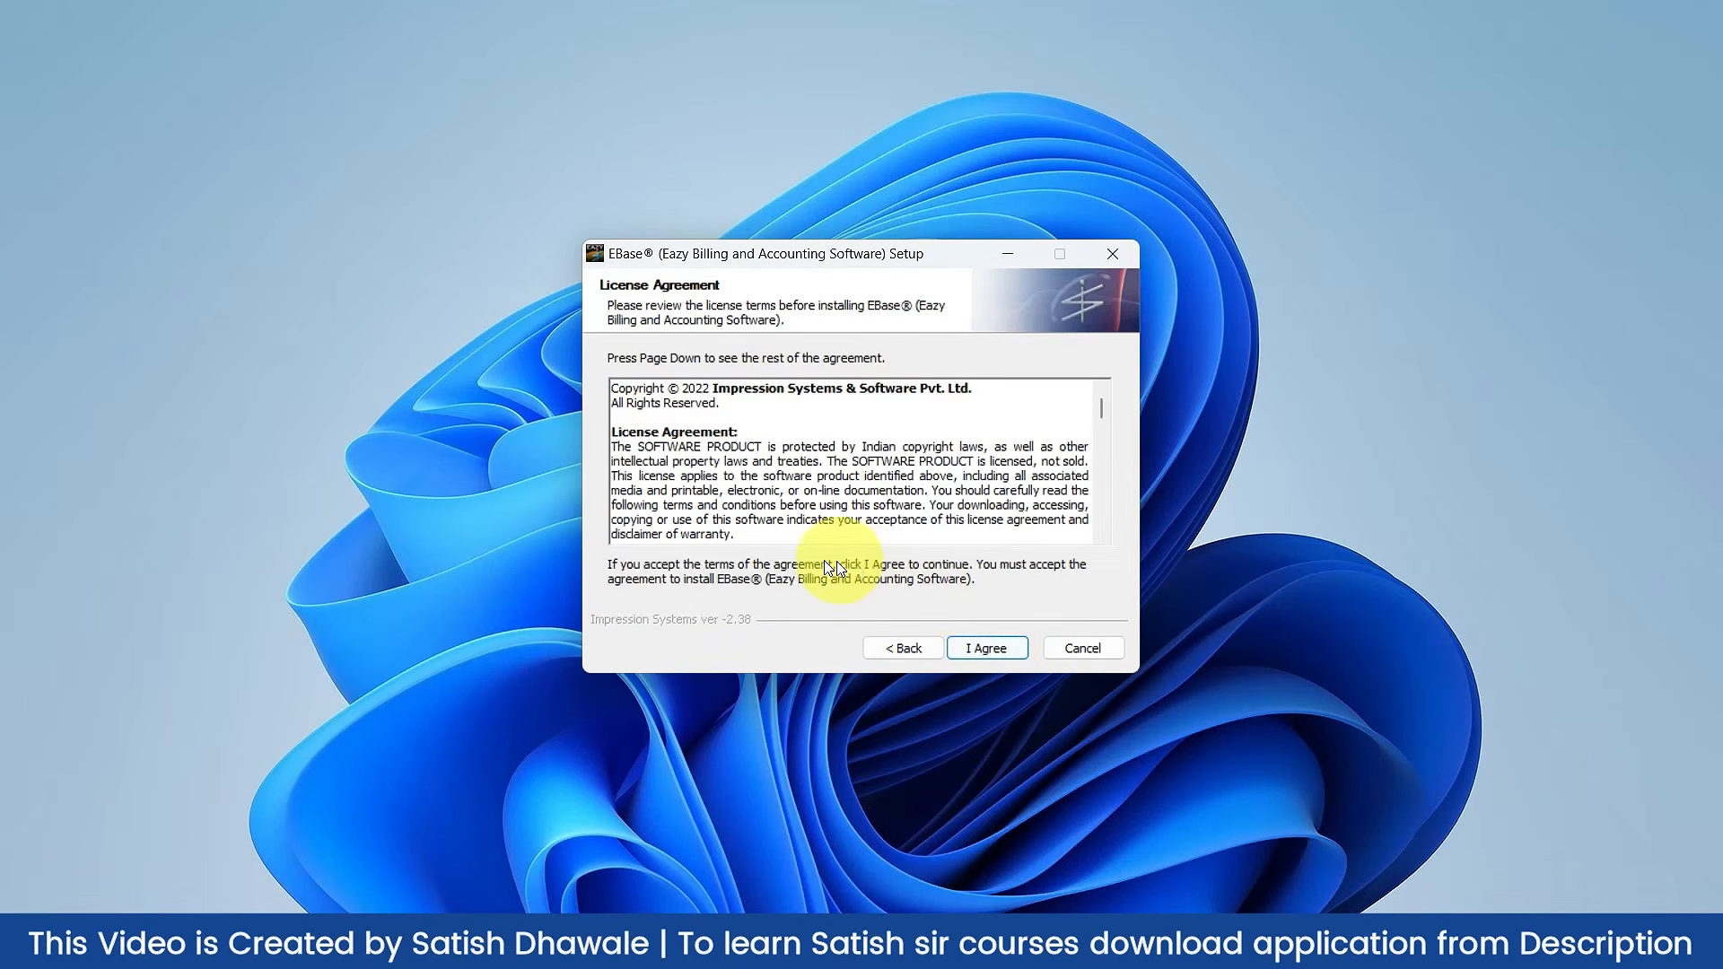
{"action": "left_click", "coordinate": [1022, 648]}
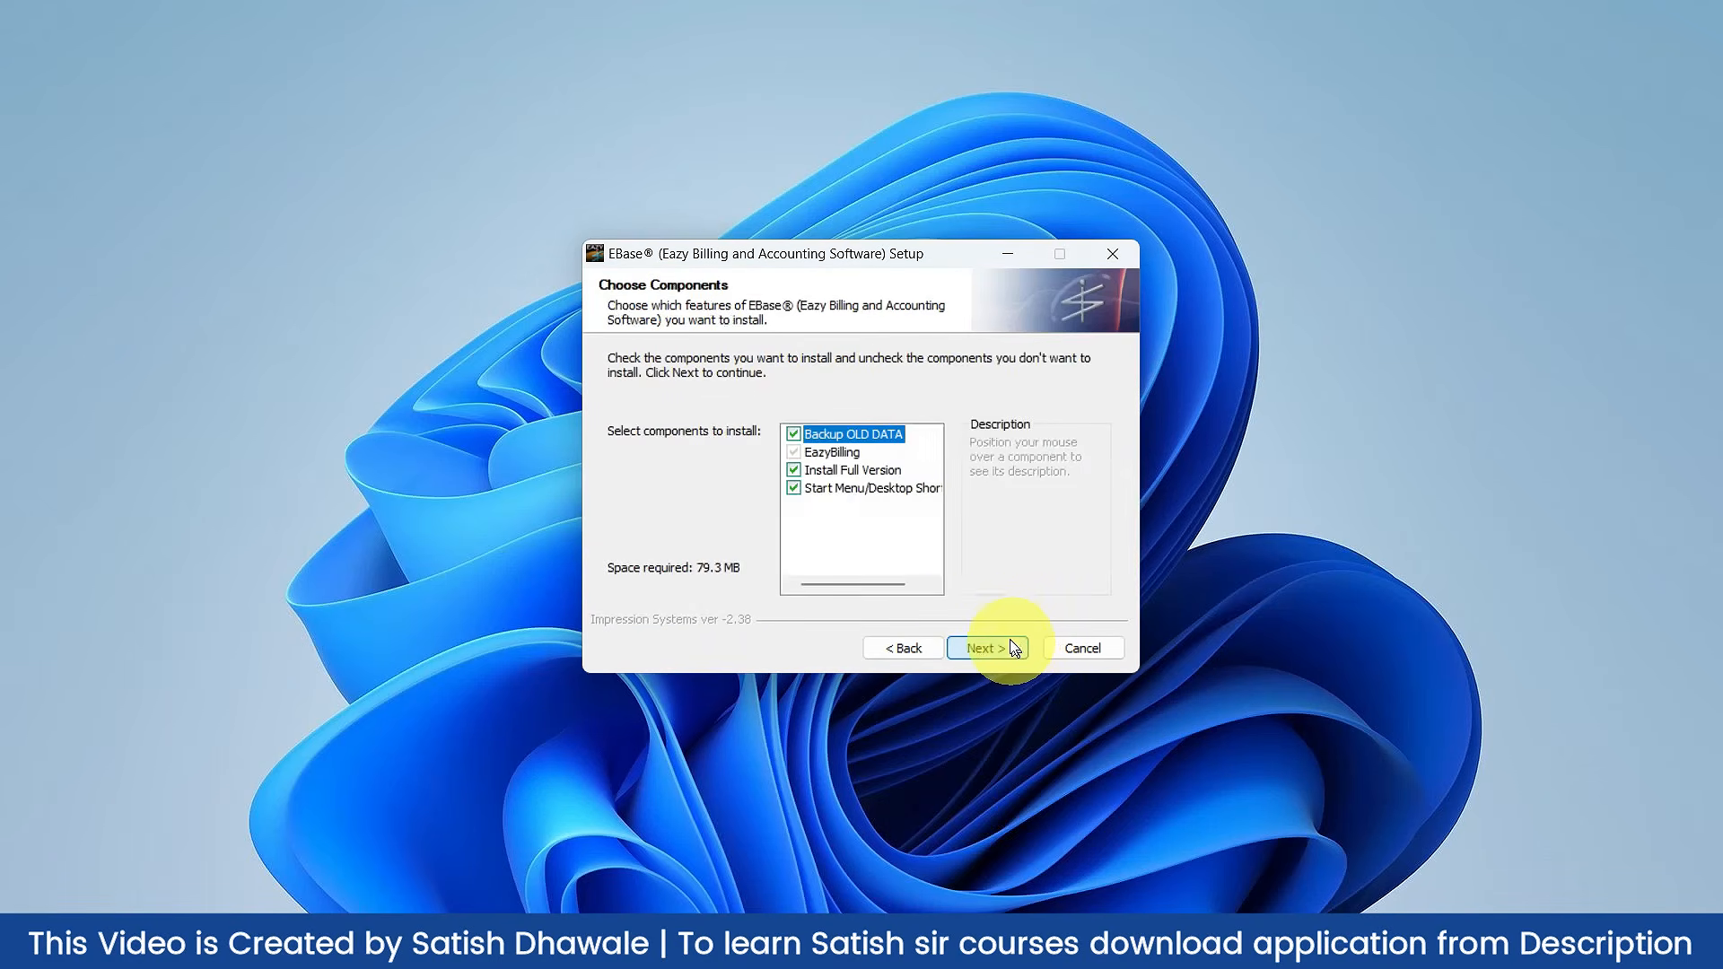
{"action": "left_click", "coordinate": [987, 647]}
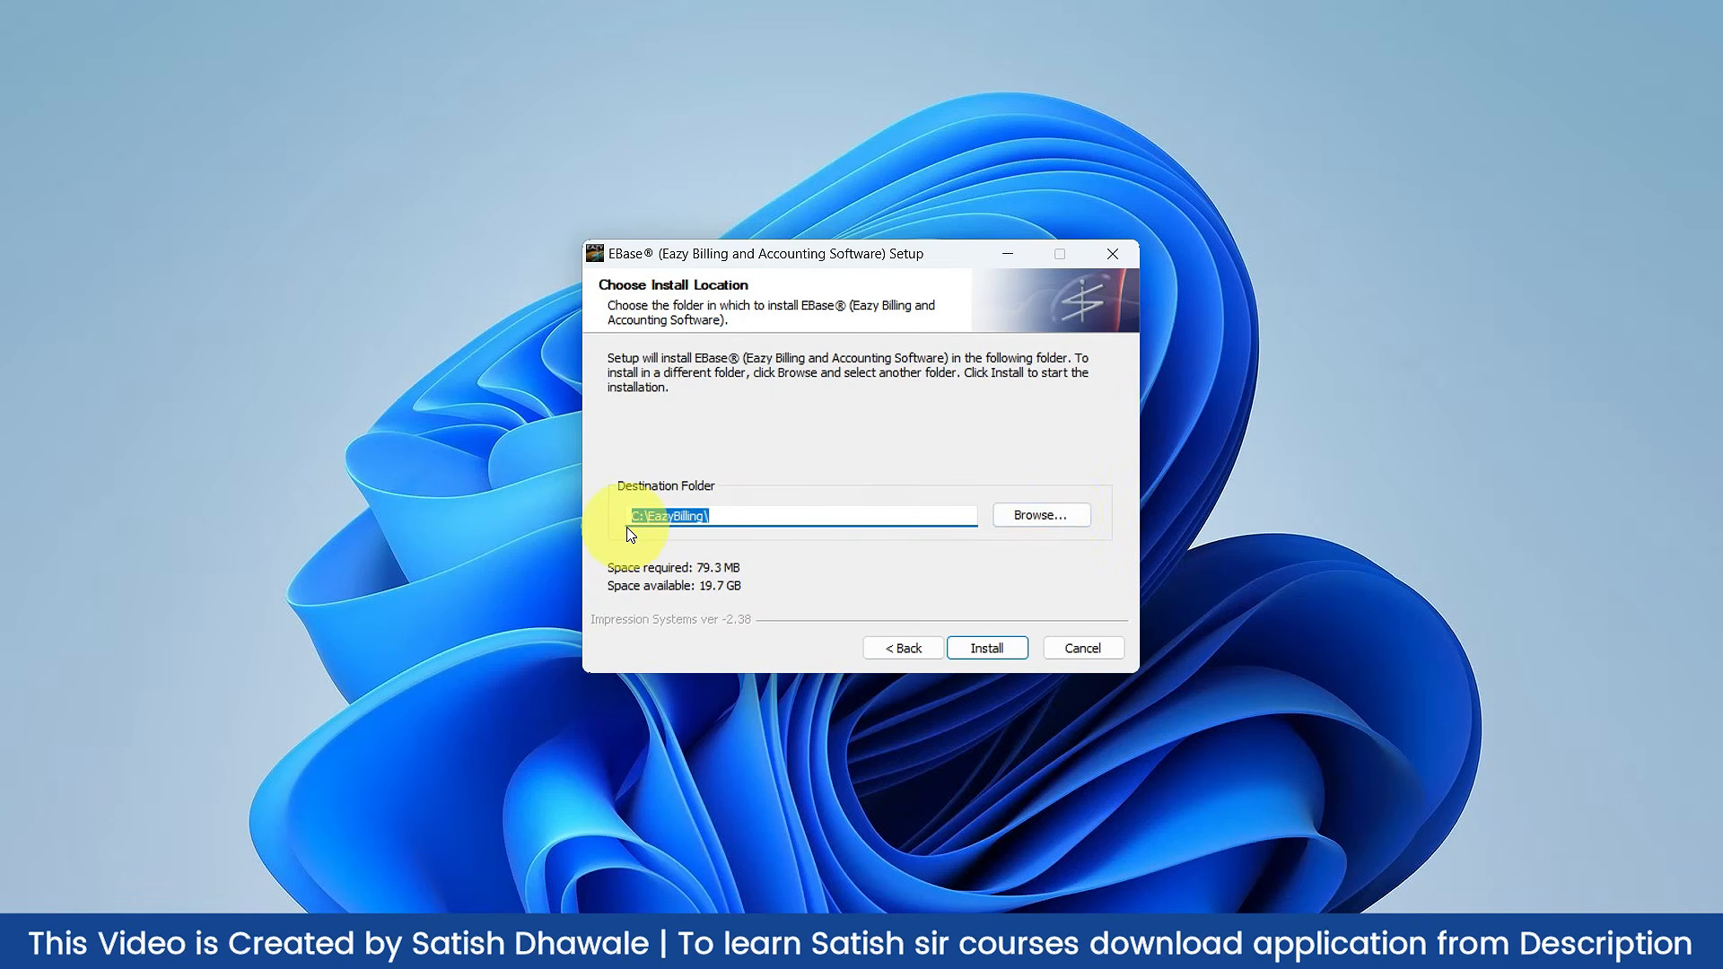
{"action": "left_click", "coordinate": [995, 654]}
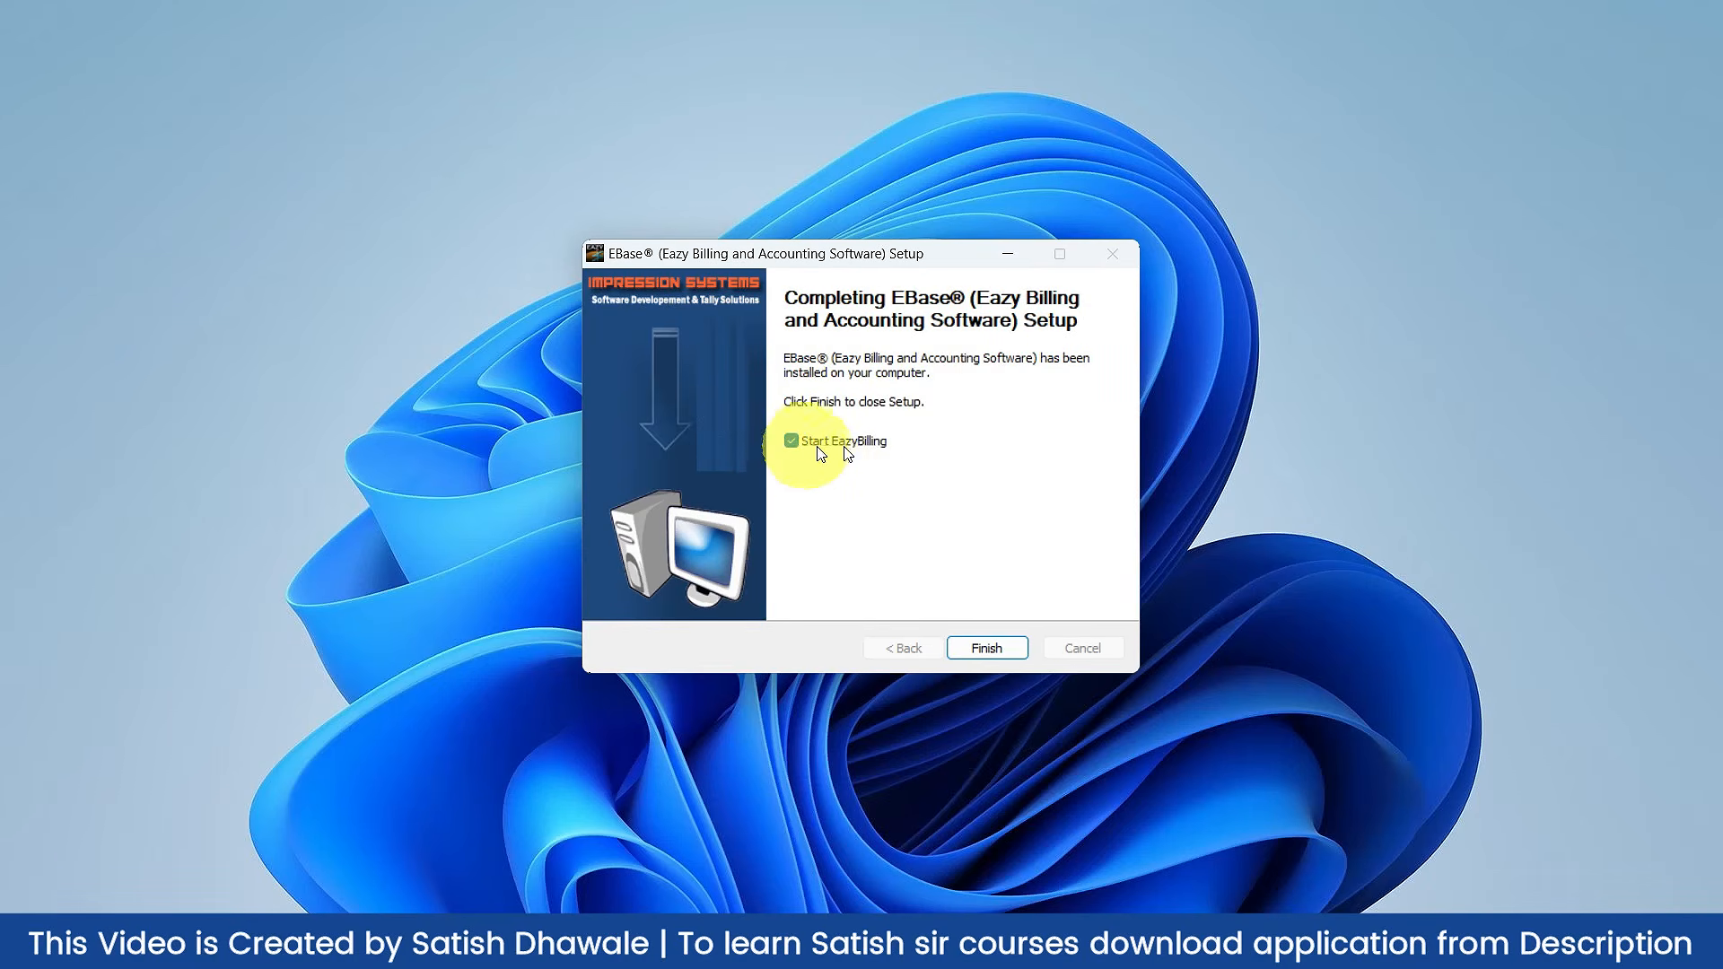
{"action": "left_click", "coordinate": [974, 656]}
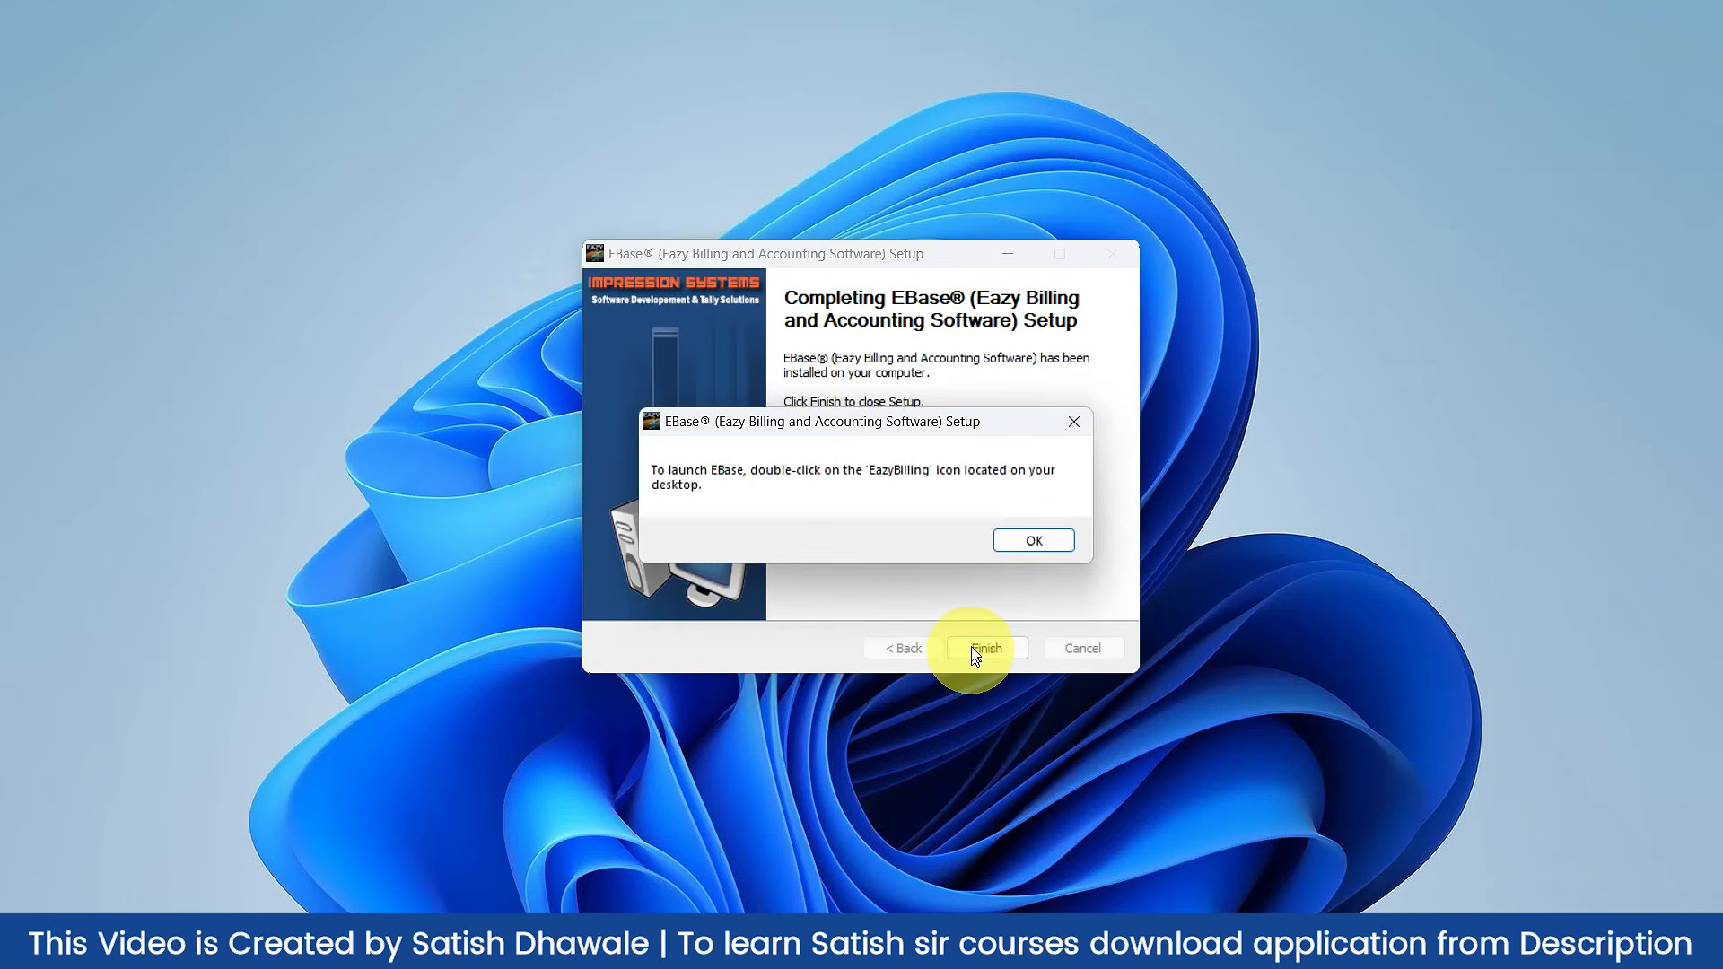
{"action": "left_click", "coordinate": [1033, 542]}
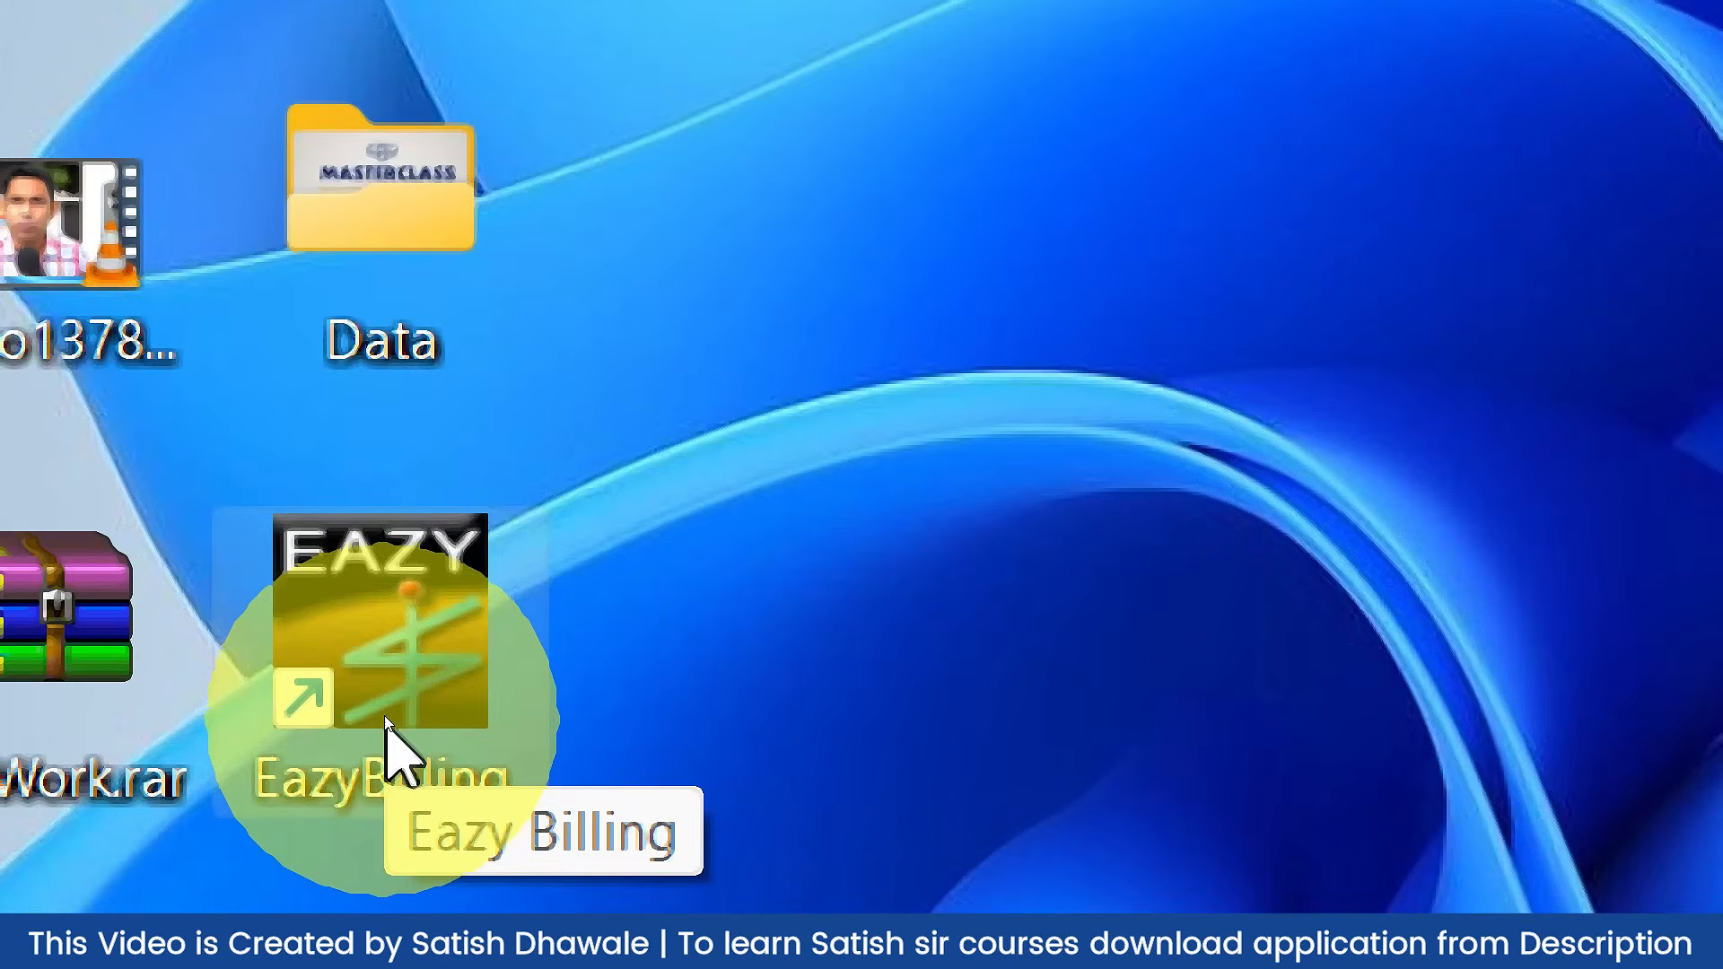
Step: Start EBase from the EazyBilling desktop shortcut
{"action": "double_click", "coordinate": [393, 707]}
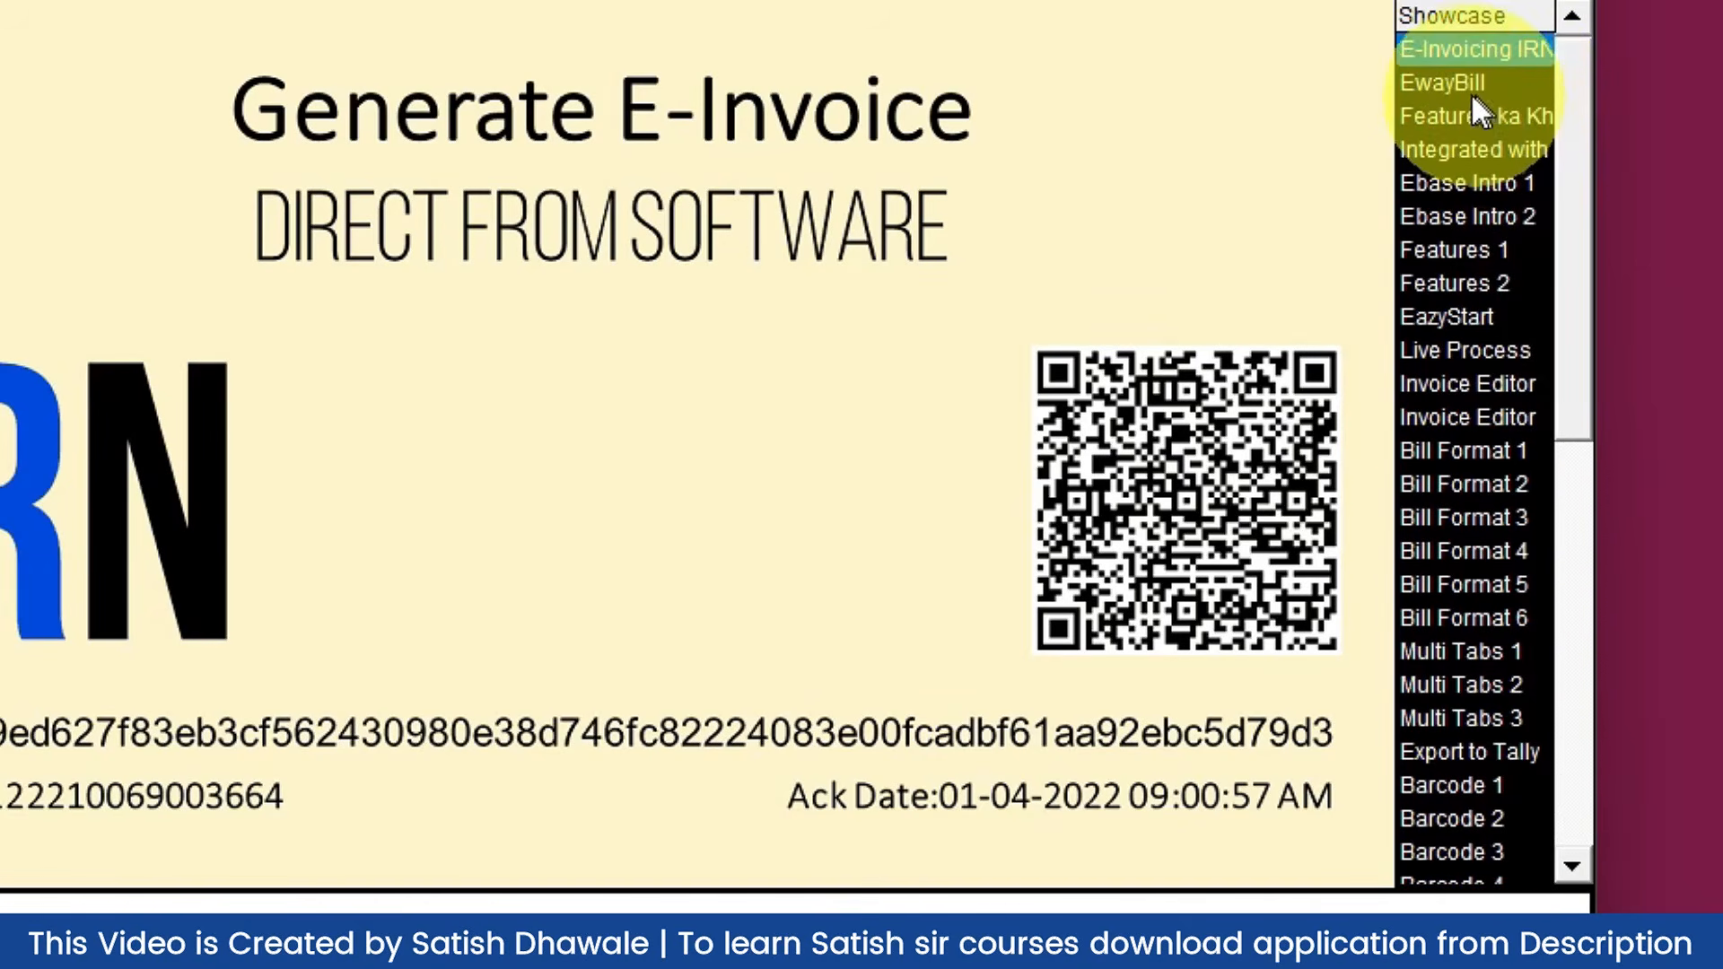
Step: View the E-Invoicing IRN, EwayBill and Bill Format 1–4 showcase slides
{"action": "left_click", "coordinate": [1446, 58]}
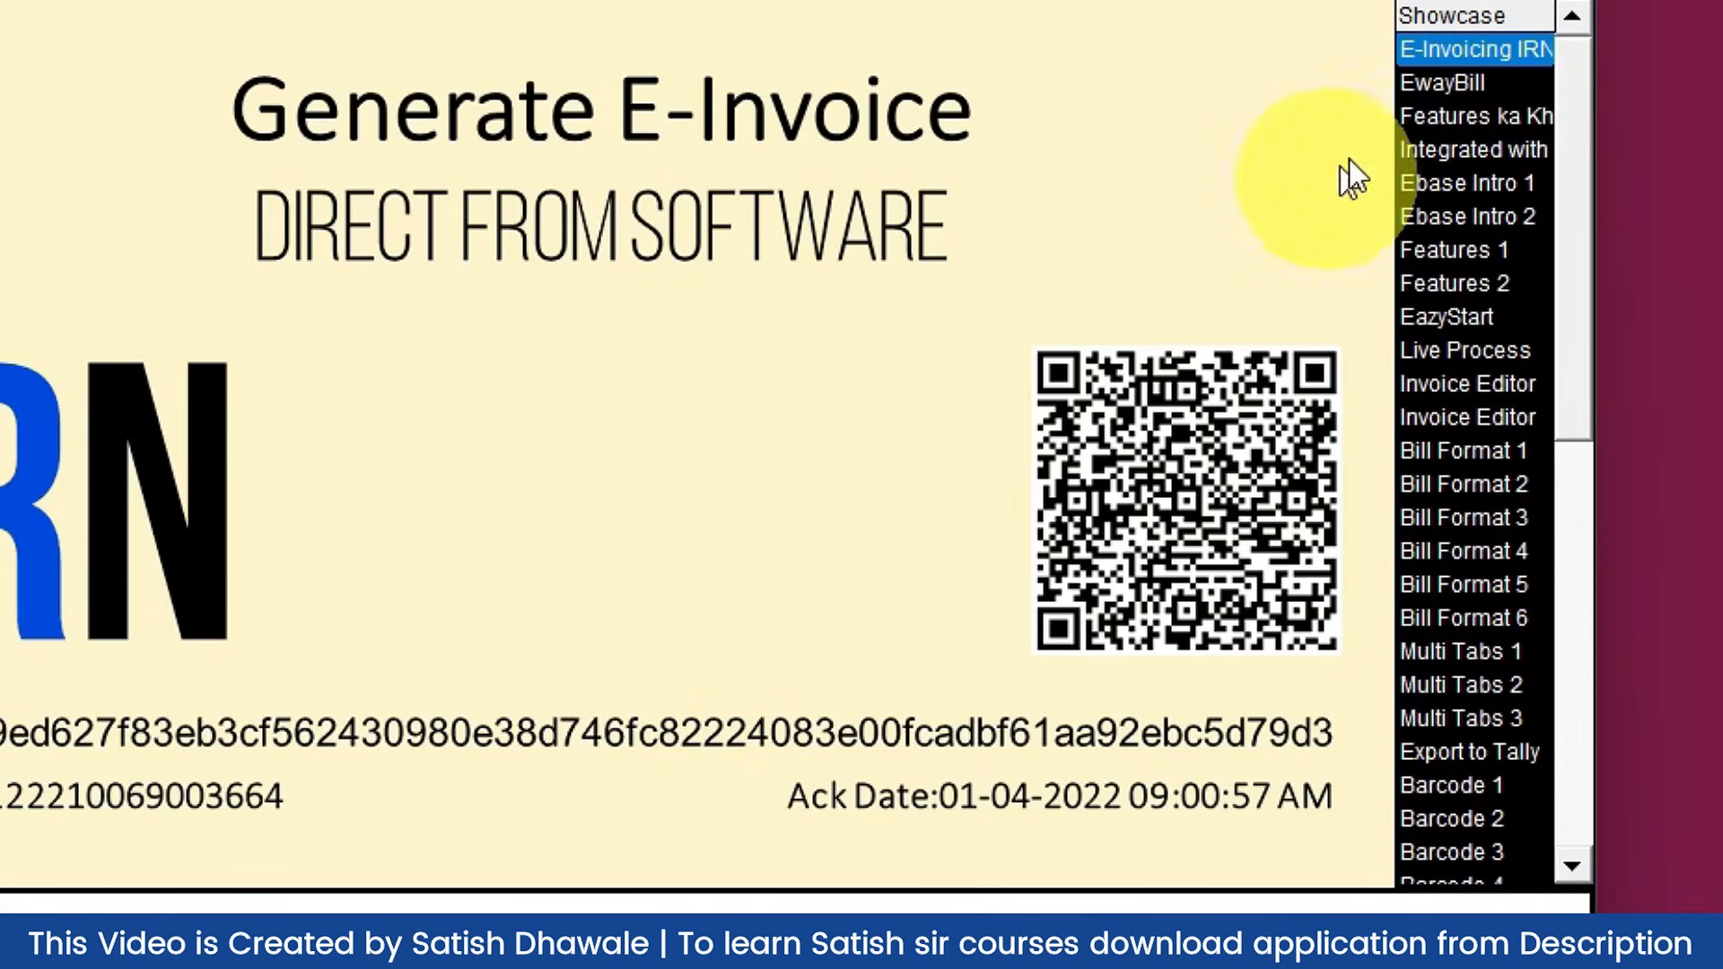
{"action": "left_click", "coordinate": [1426, 82]}
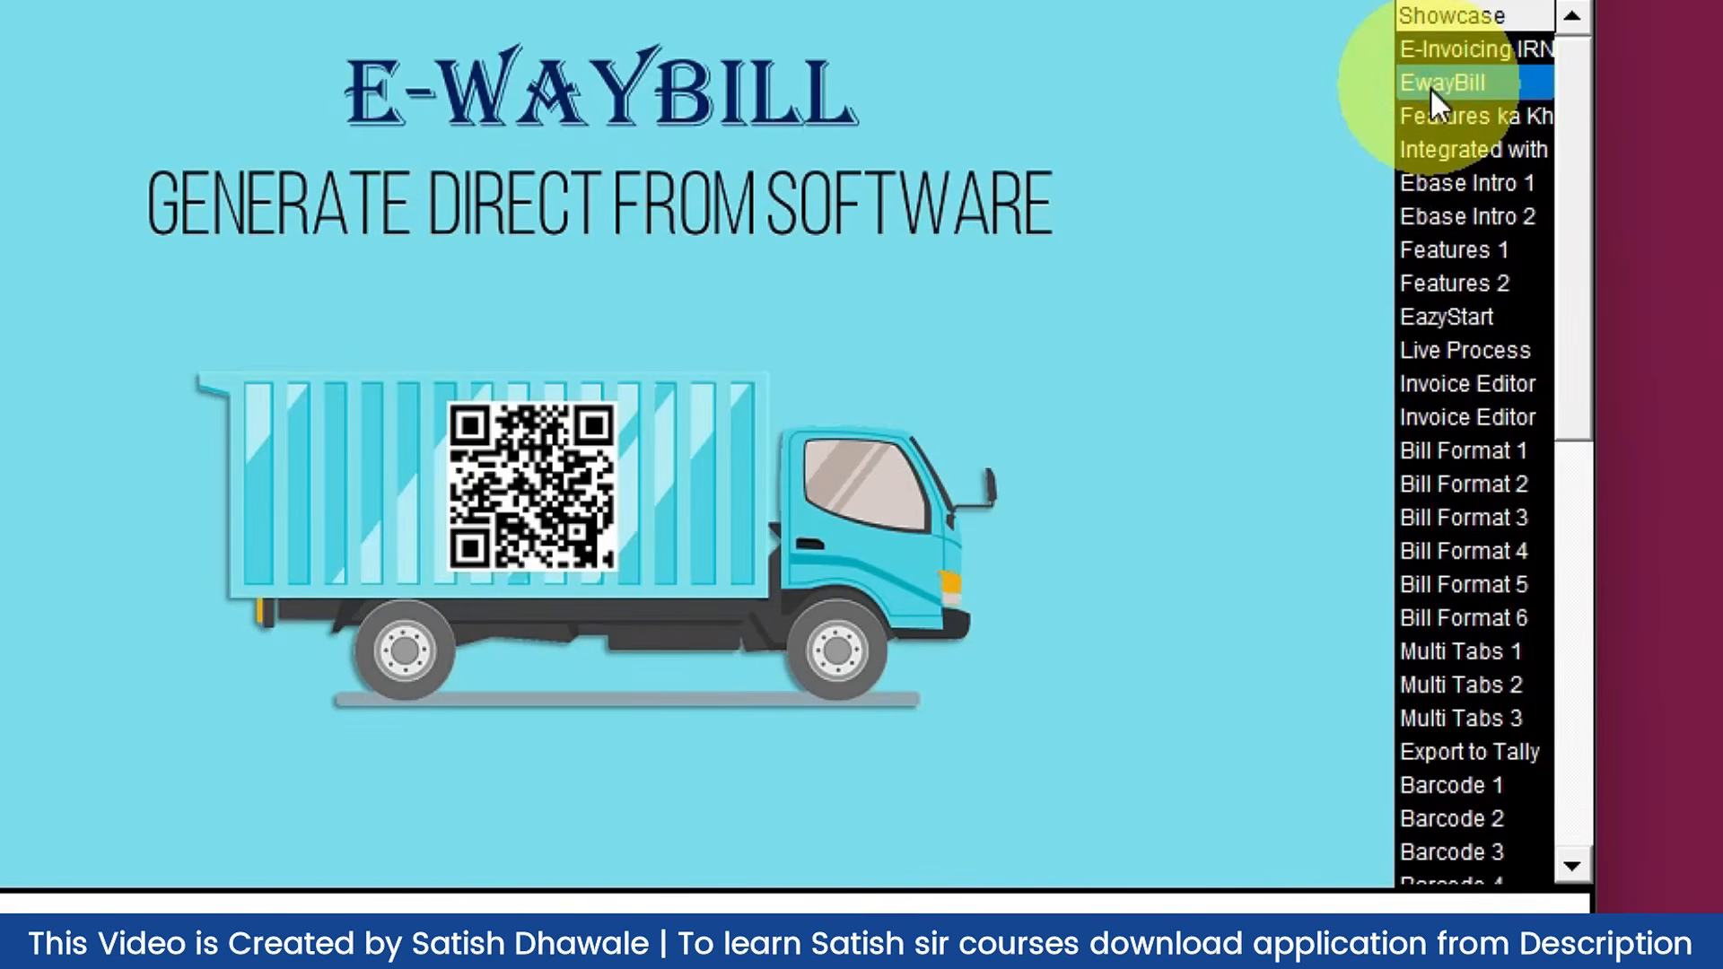
{"action": "left_click", "coordinate": [1429, 451]}
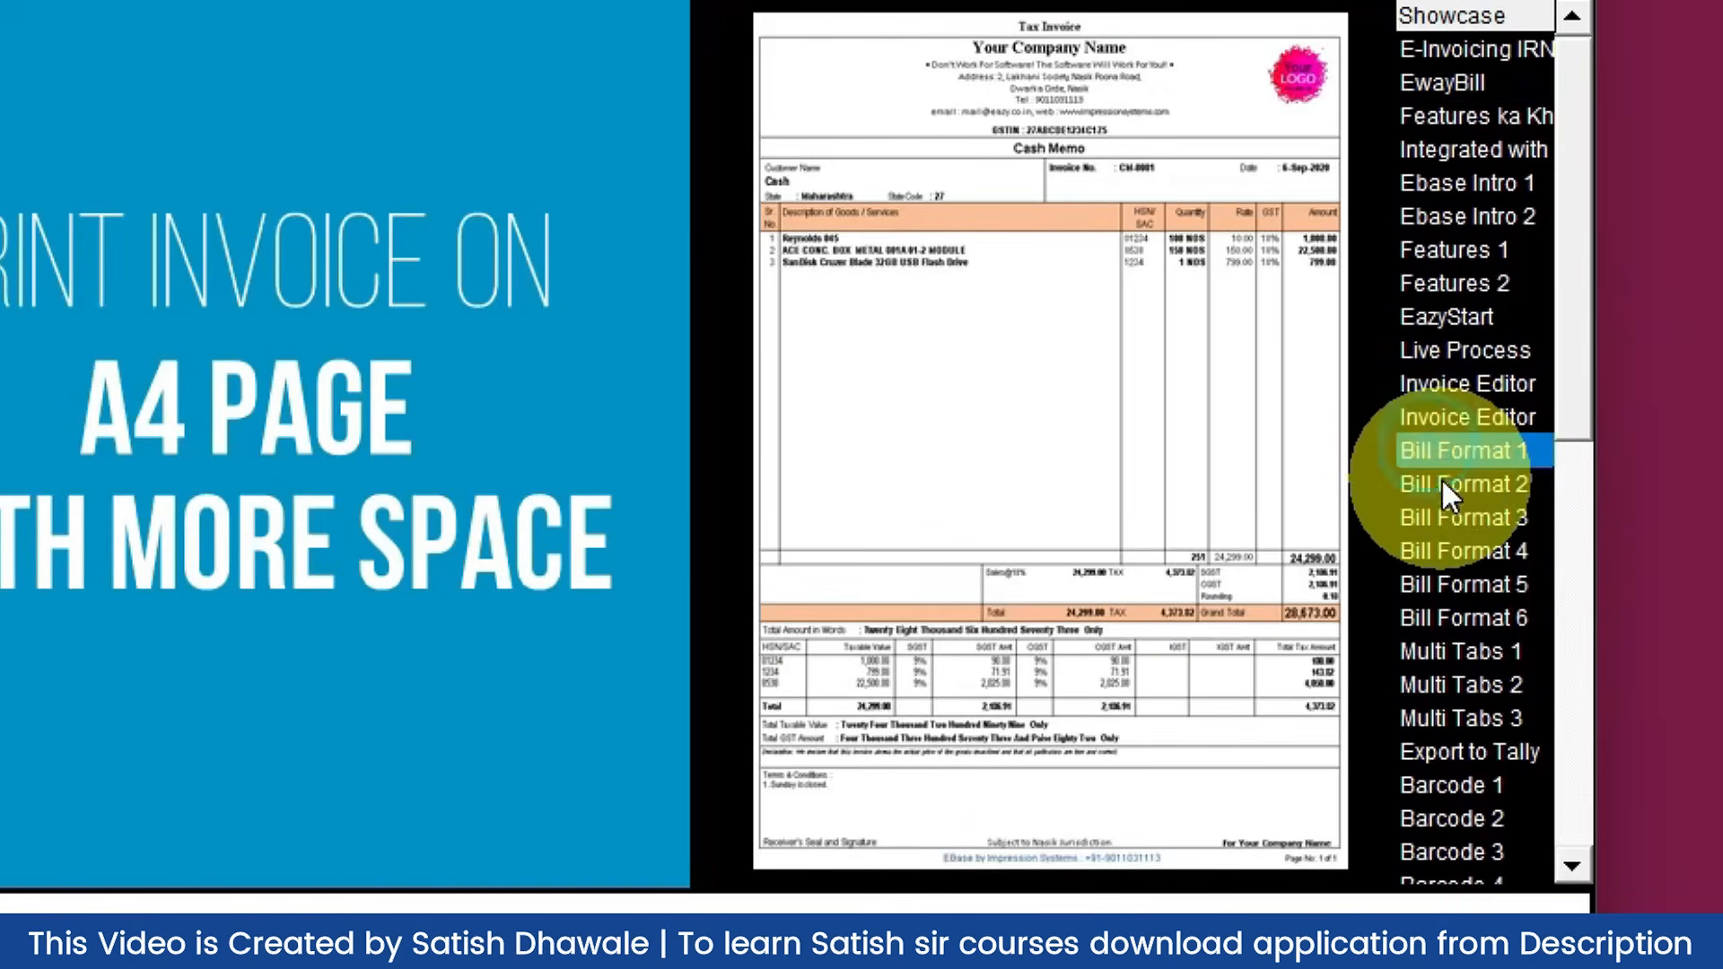
{"action": "left_click", "coordinate": [1441, 484]}
{"action": "left_click", "coordinate": [1456, 515]}
{"action": "left_click", "coordinate": [1452, 550]}
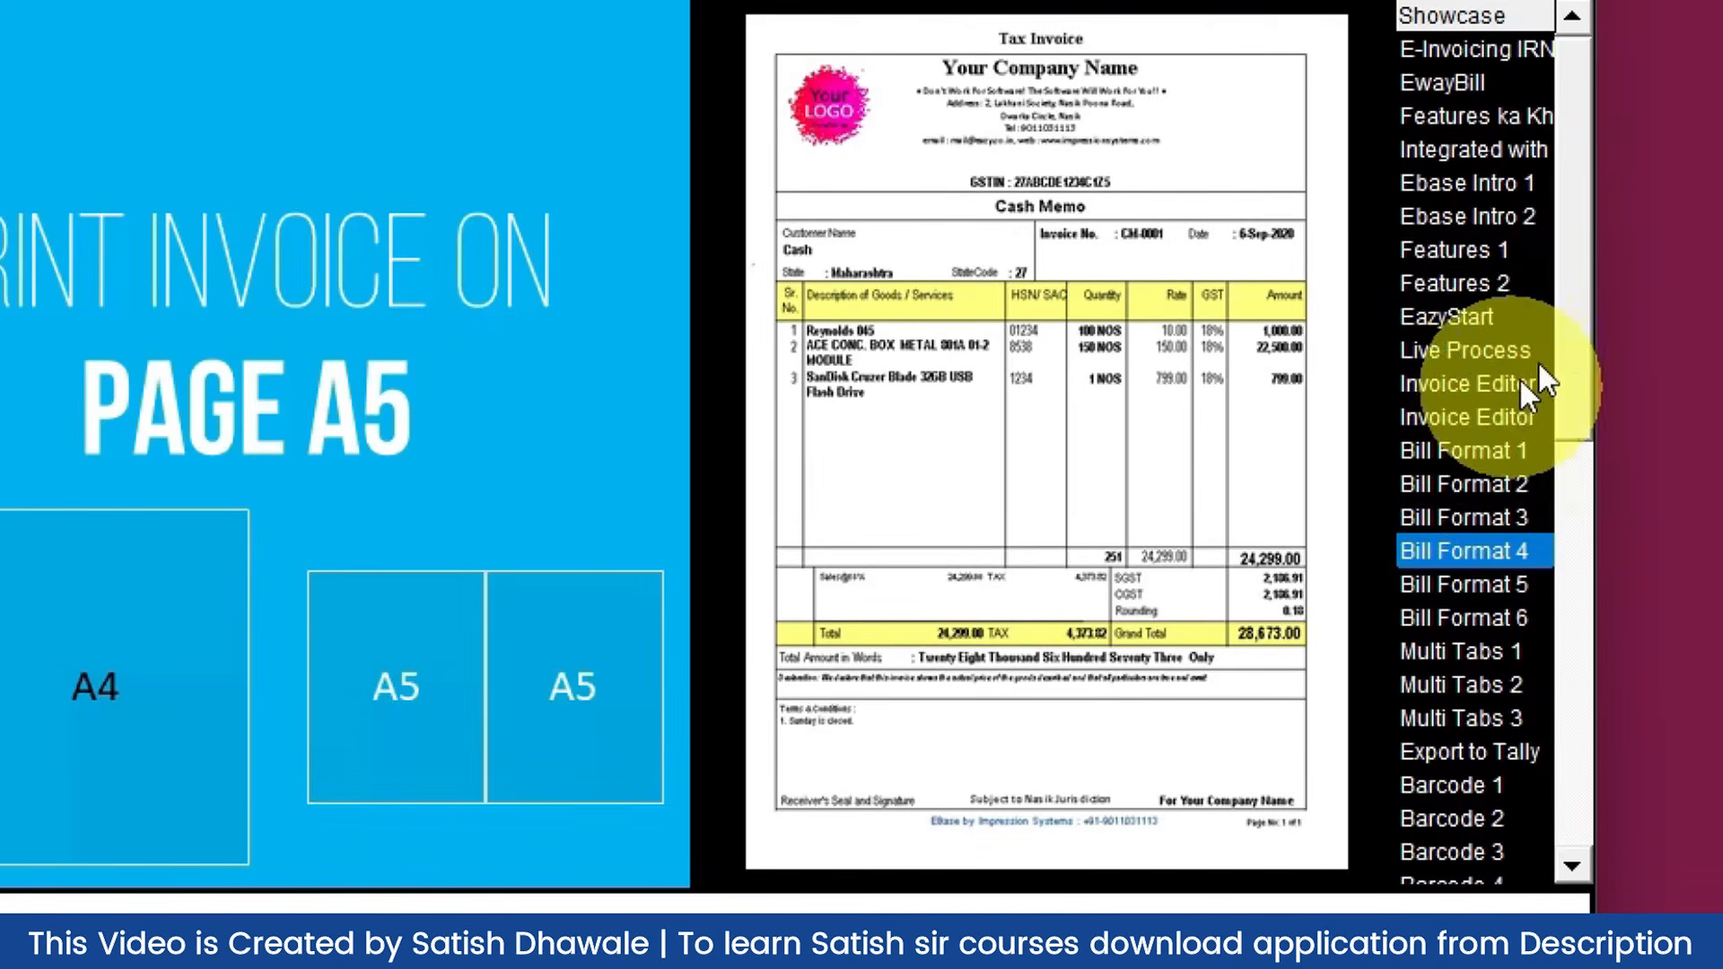
Step: View the Billwise Profit, Multiple Rates and Features 4 slides, reaching the trial welcome screen
{"action": "left_click", "coordinate": [1563, 339]}
{"action": "scroll", "coordinate": [1550, 480], "scroll_direction": "down", "scroll_amount": 6}
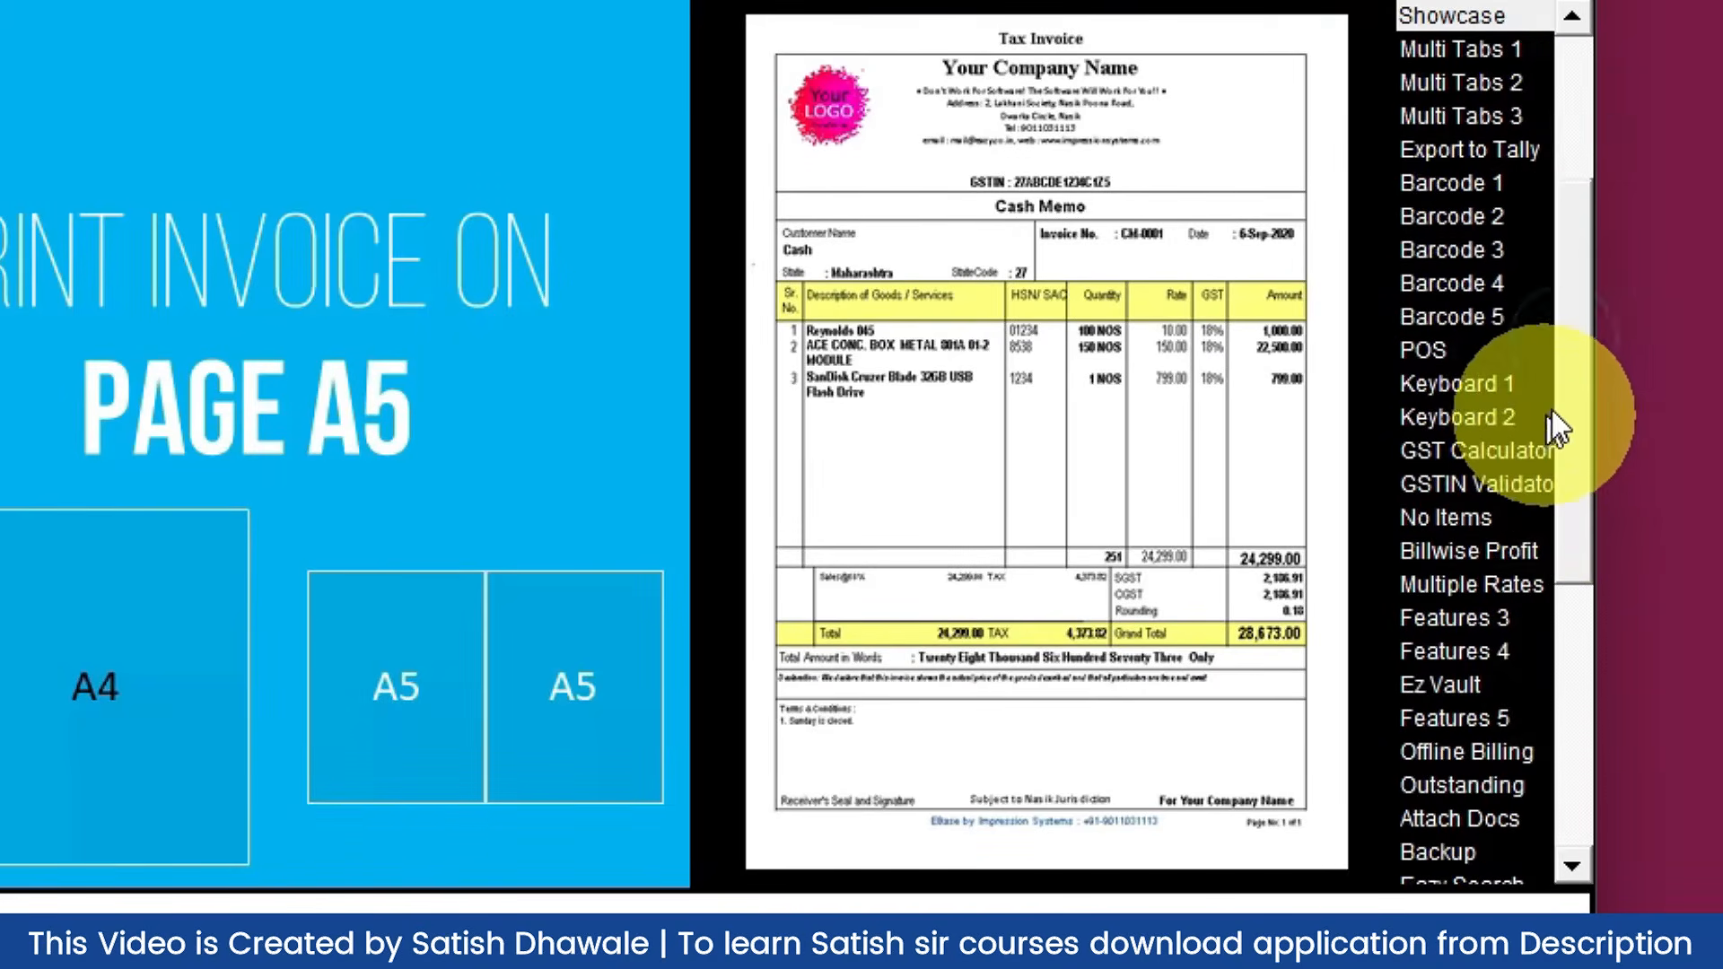
{"action": "left_click", "coordinate": [1493, 548]}
{"action": "left_click", "coordinate": [1477, 585]}
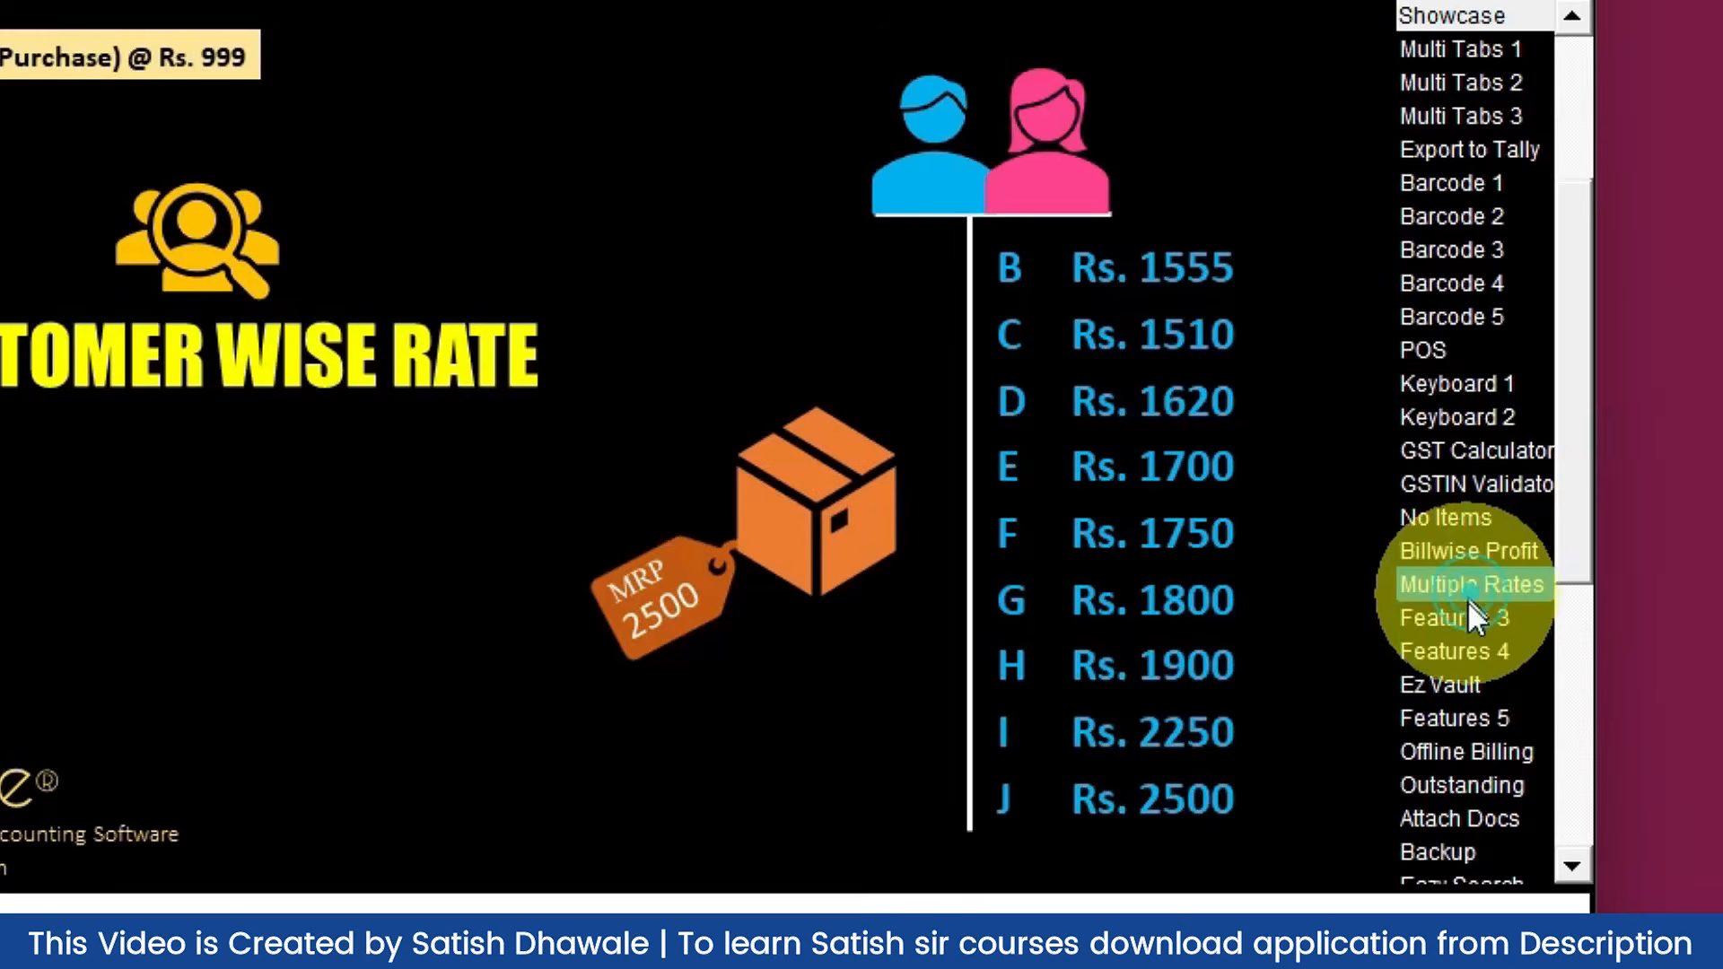
{"action": "left_click", "coordinate": [1472, 649]}
{"action": "left_click_drag", "start_coordinate": [1563, 428], "coordinate": [1555, 152]}
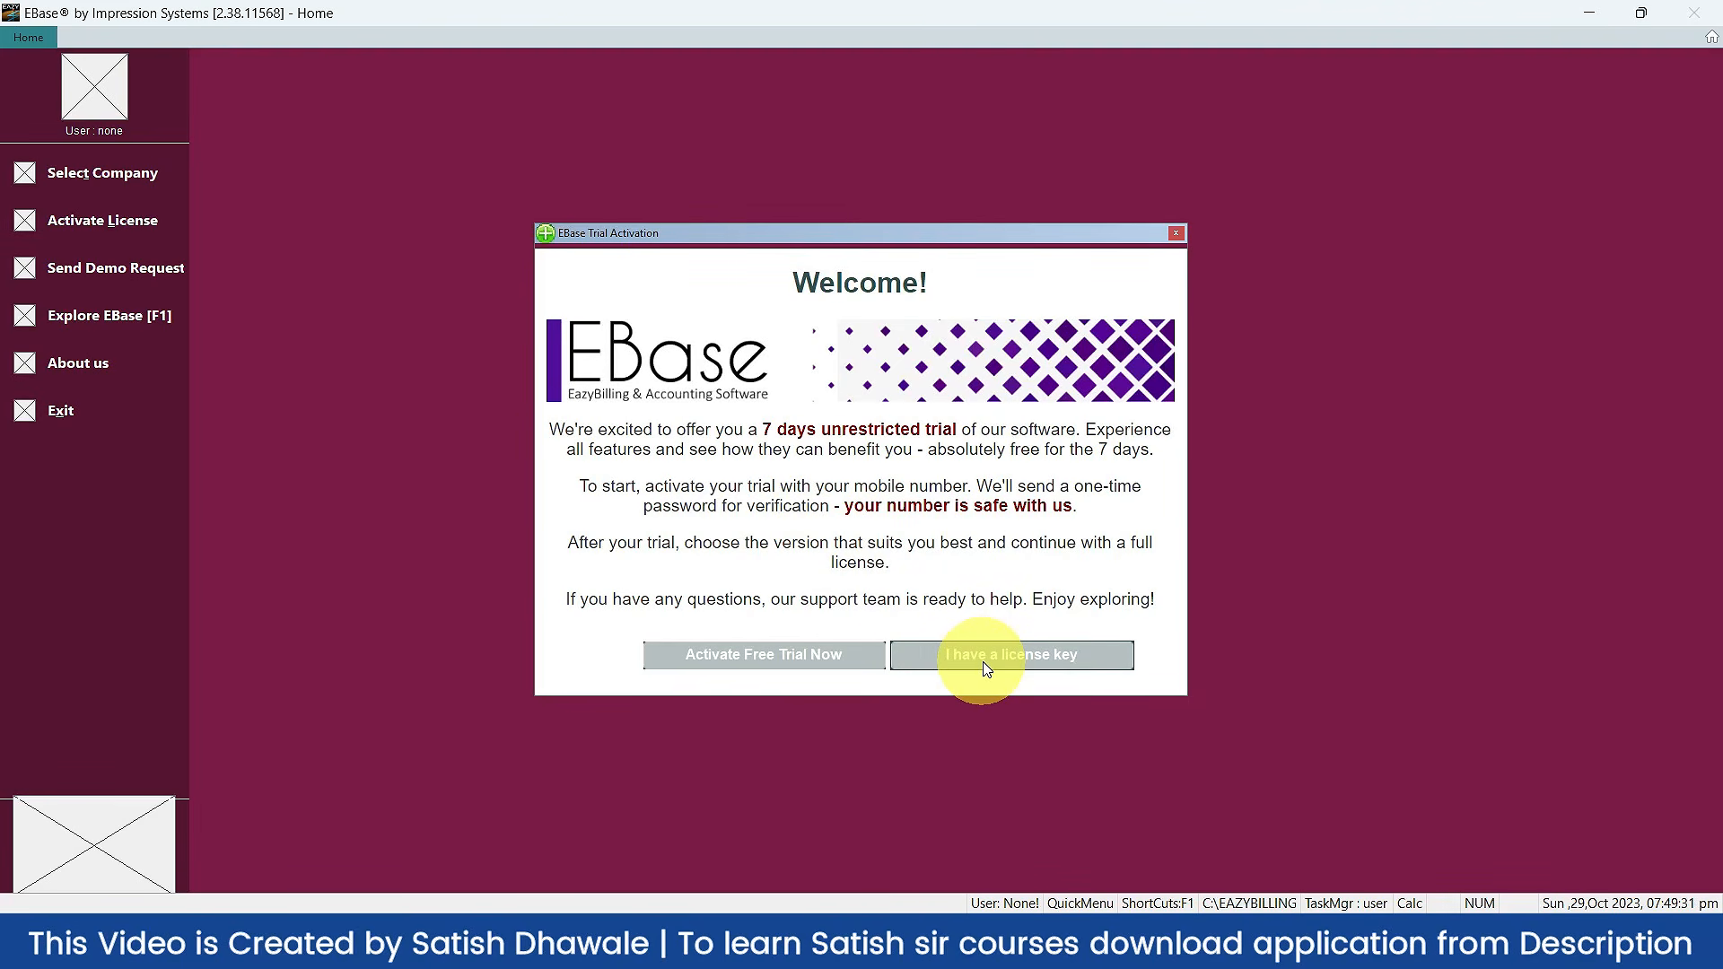
Step: Fill the free-trial form with the user's name and reference 'Learn More'
{"action": "left_click", "coordinate": [825, 660]}
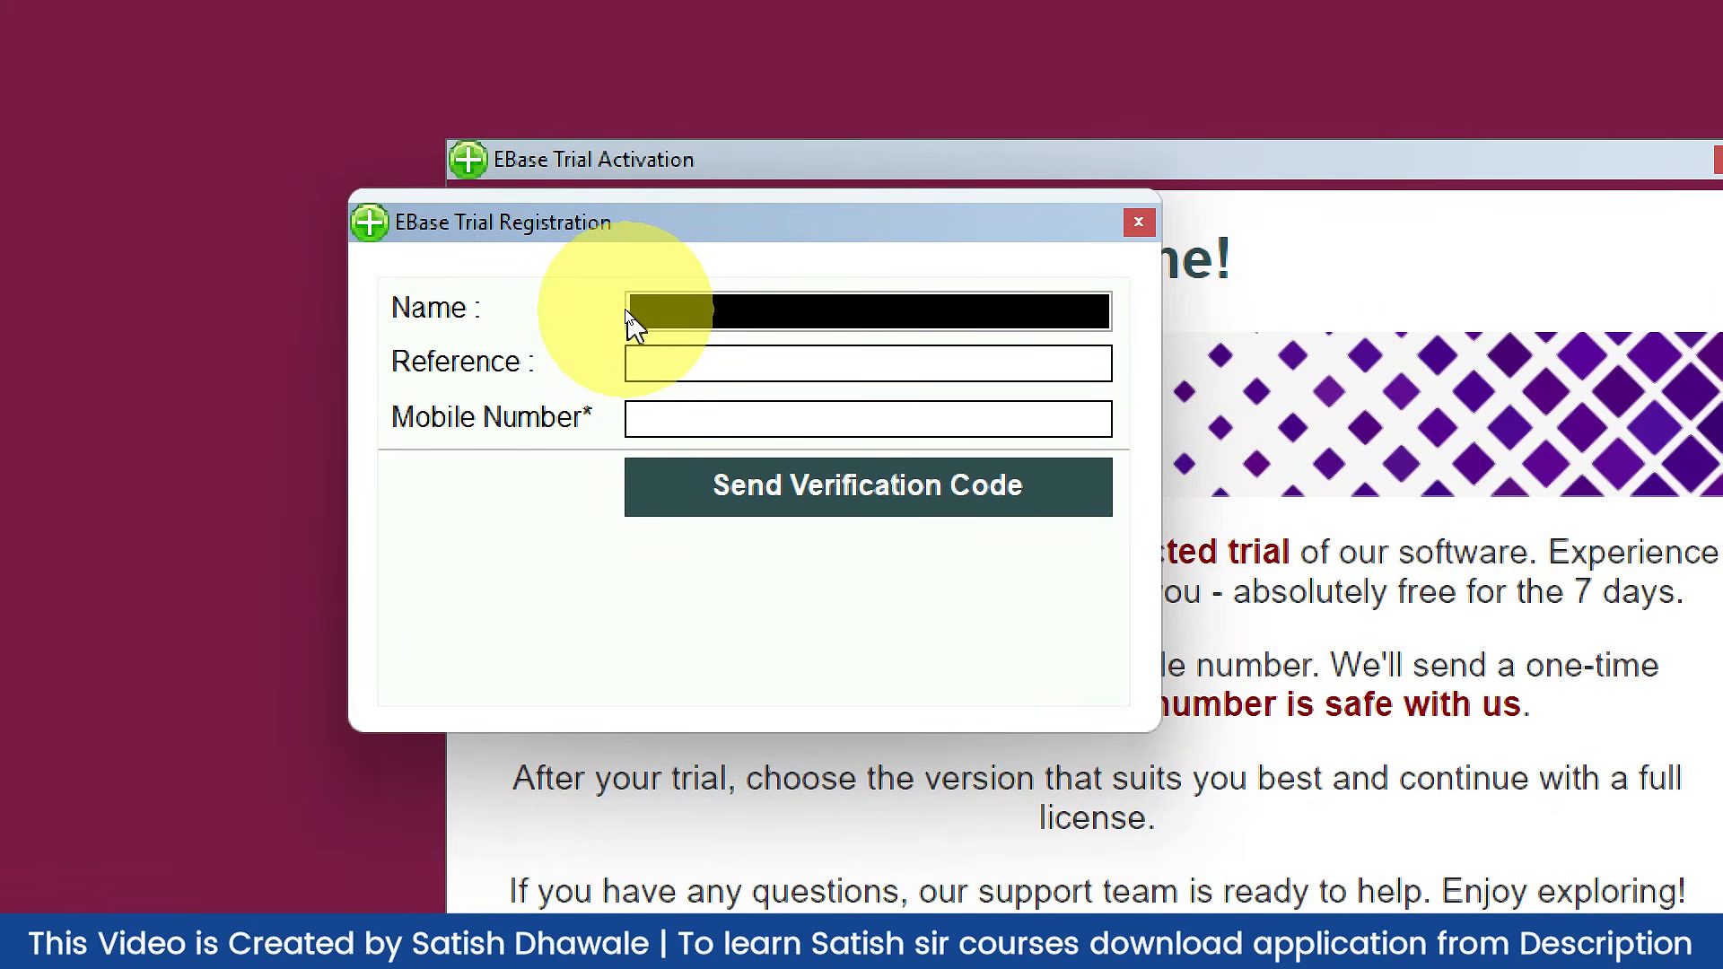
{"action": "type", "text": "Satish Dhawale"}
{"action": "key", "text": "Tab"}
{"action": "type", "text": "Learn MOre"}
{"action": "key", "text": "BackSpace"}
{"action": "key", "text": "BackSpace"}
{"action": "key", "text": "BackSpace"}
{"action": "type", "text": "ore"}
{"action": "key", "text": "Tab"}
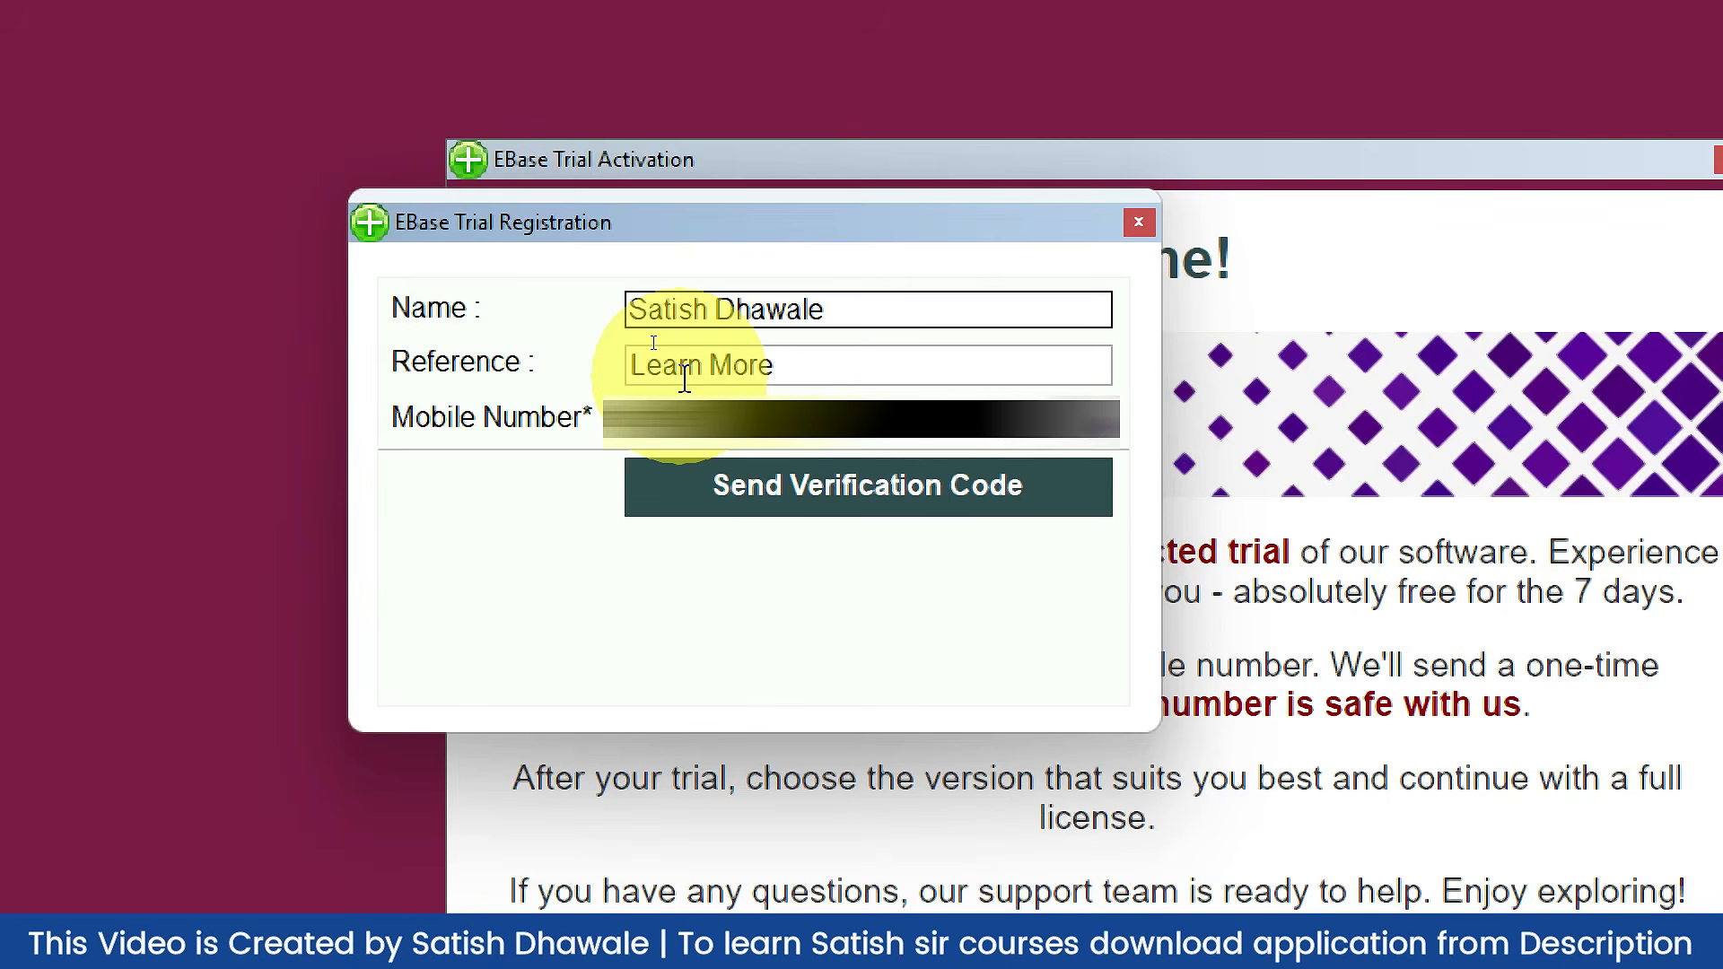
Step: Send a verification code to the mobile number, enter it, and activate the demo
{"action": "left_click", "coordinate": [846, 504]}
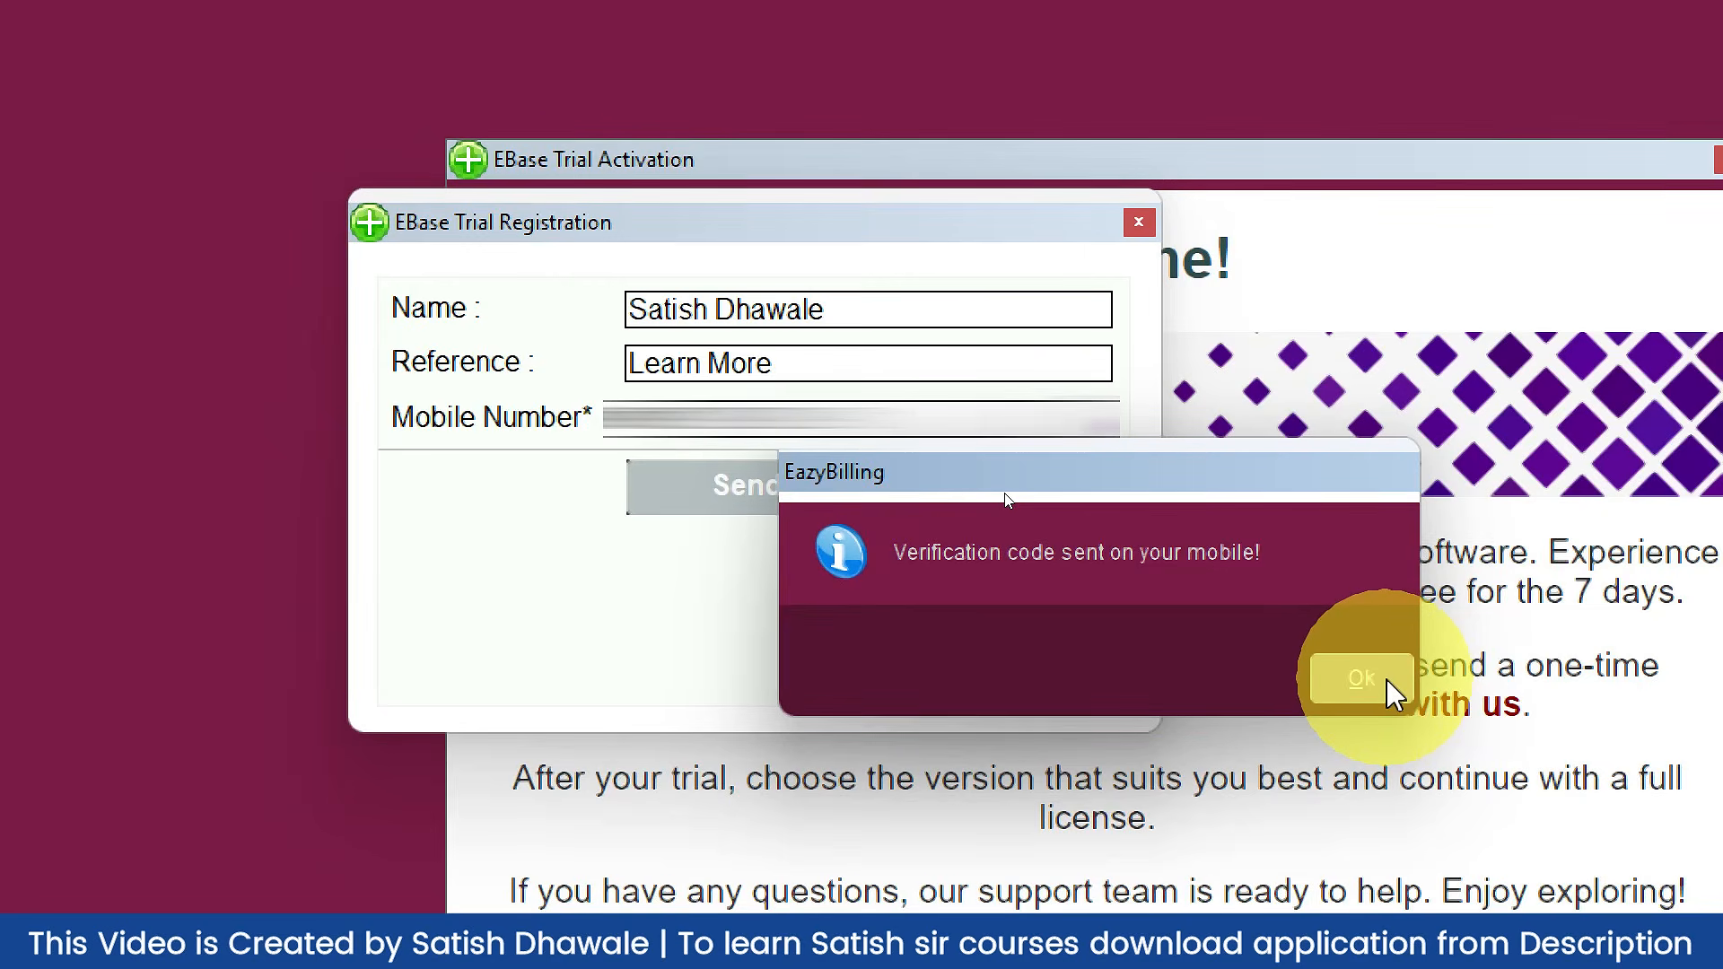
{"action": "left_click", "coordinate": [1382, 682]}
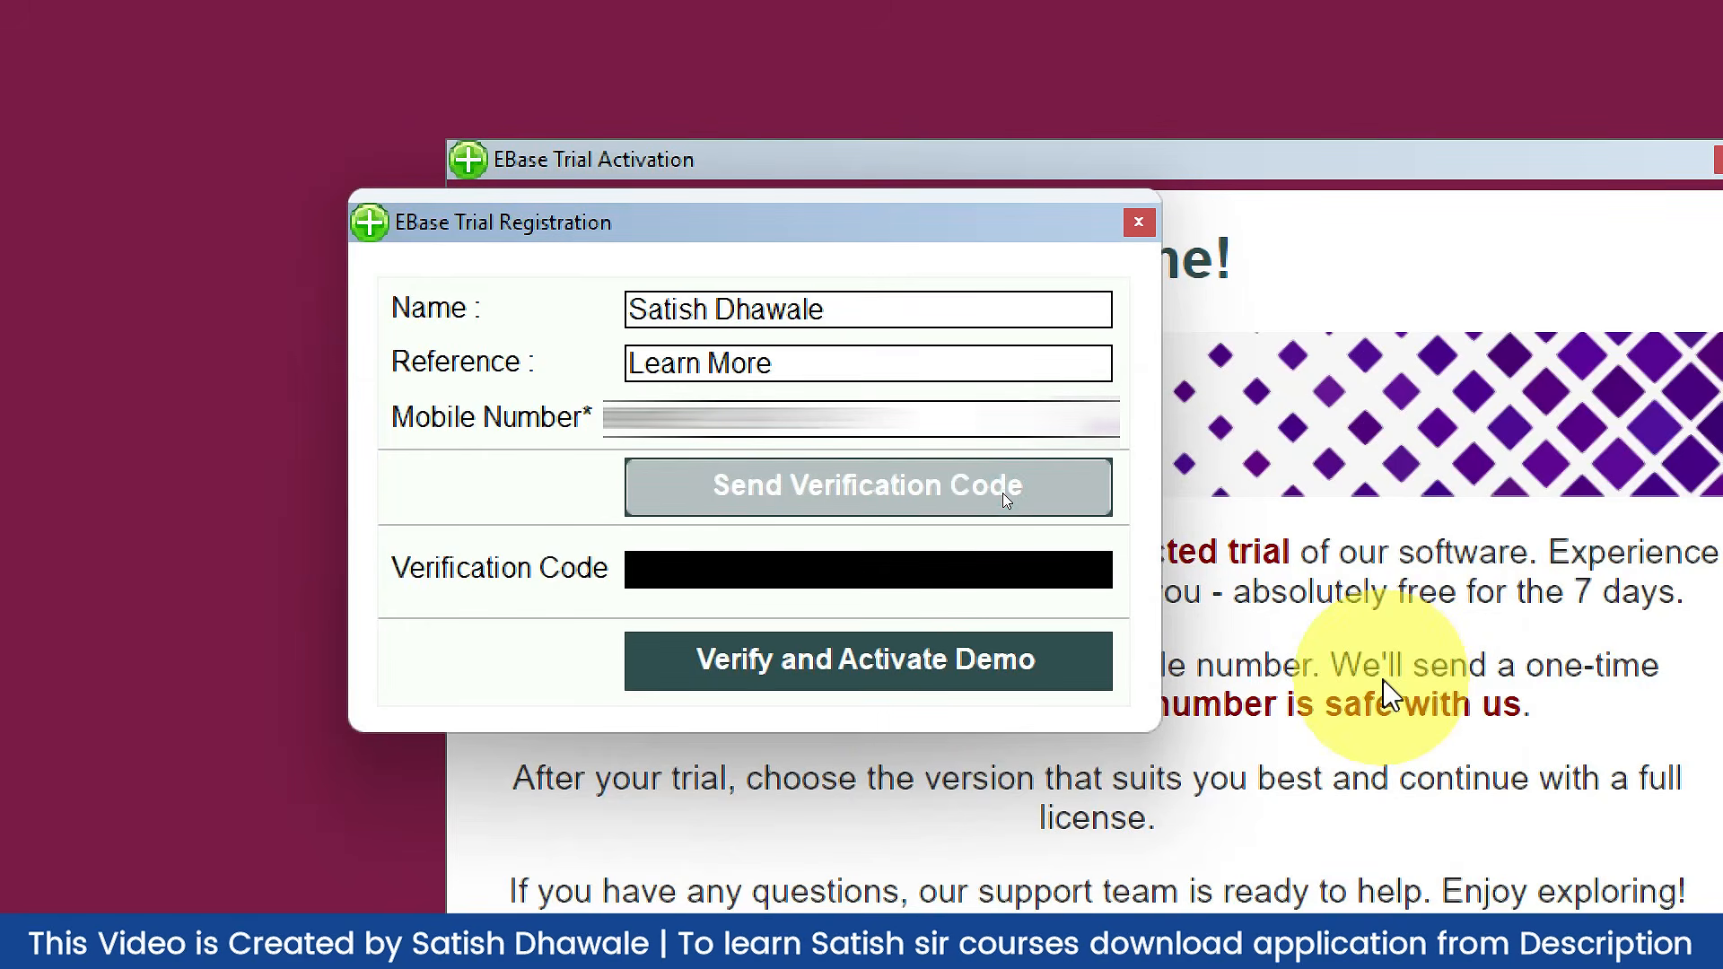
{"action": "left_click", "coordinate": [812, 571]}
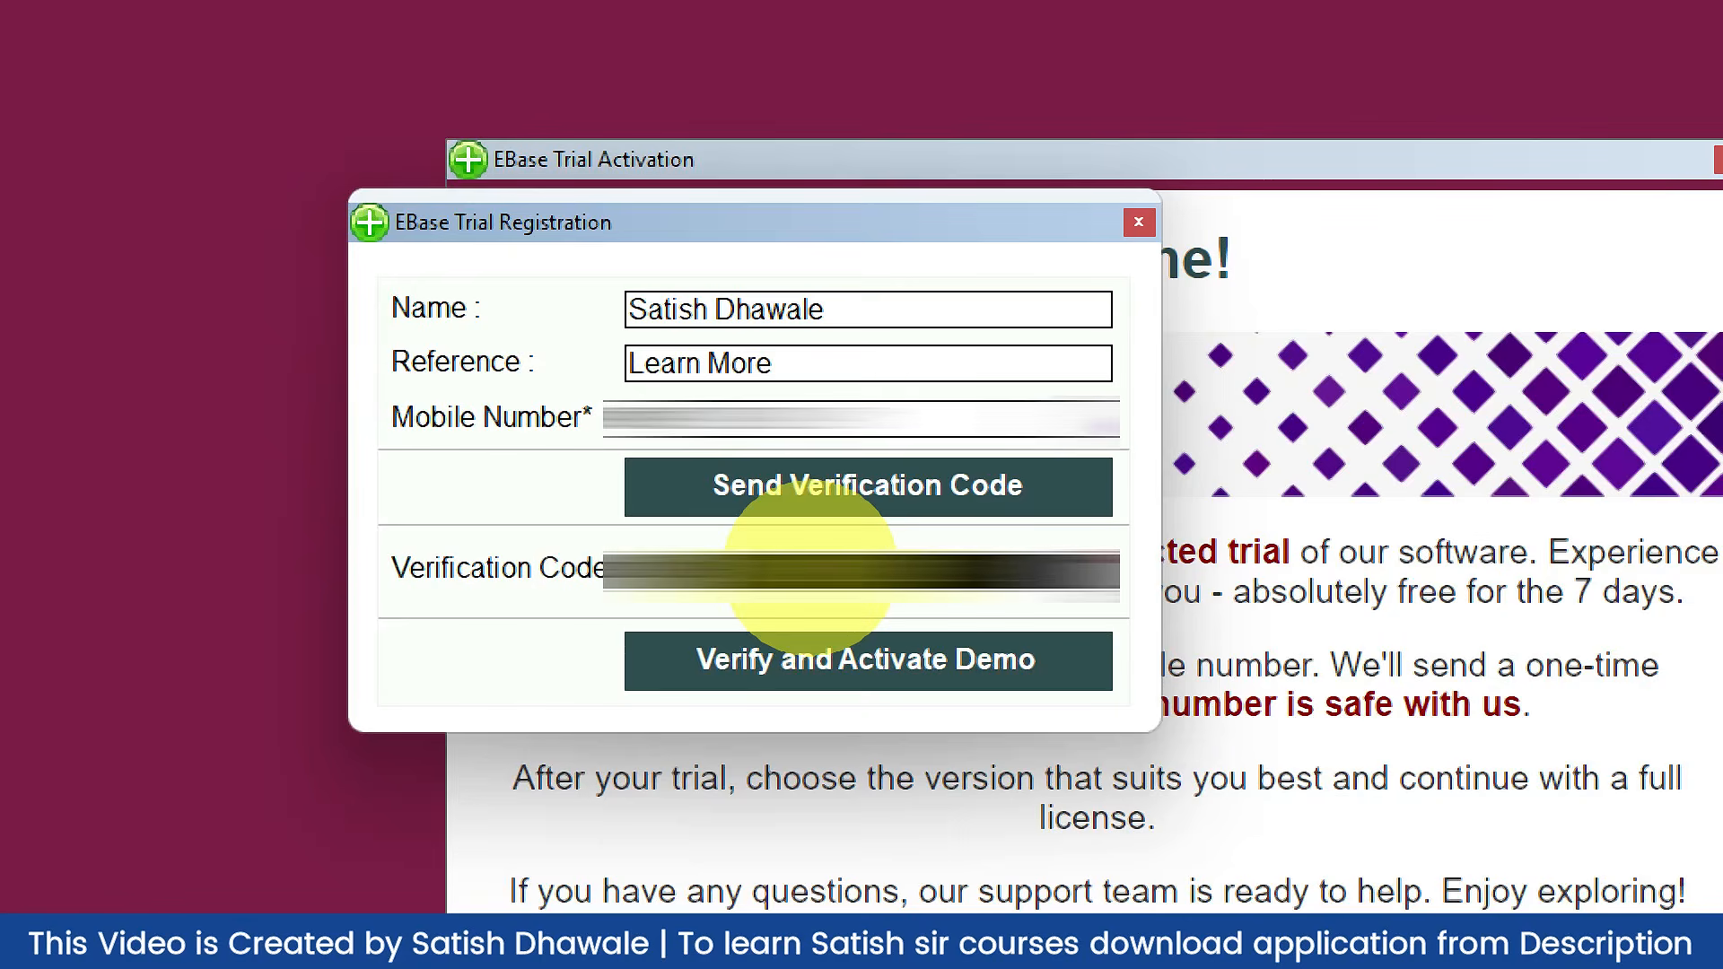
{"action": "left_click", "coordinate": [852, 651]}
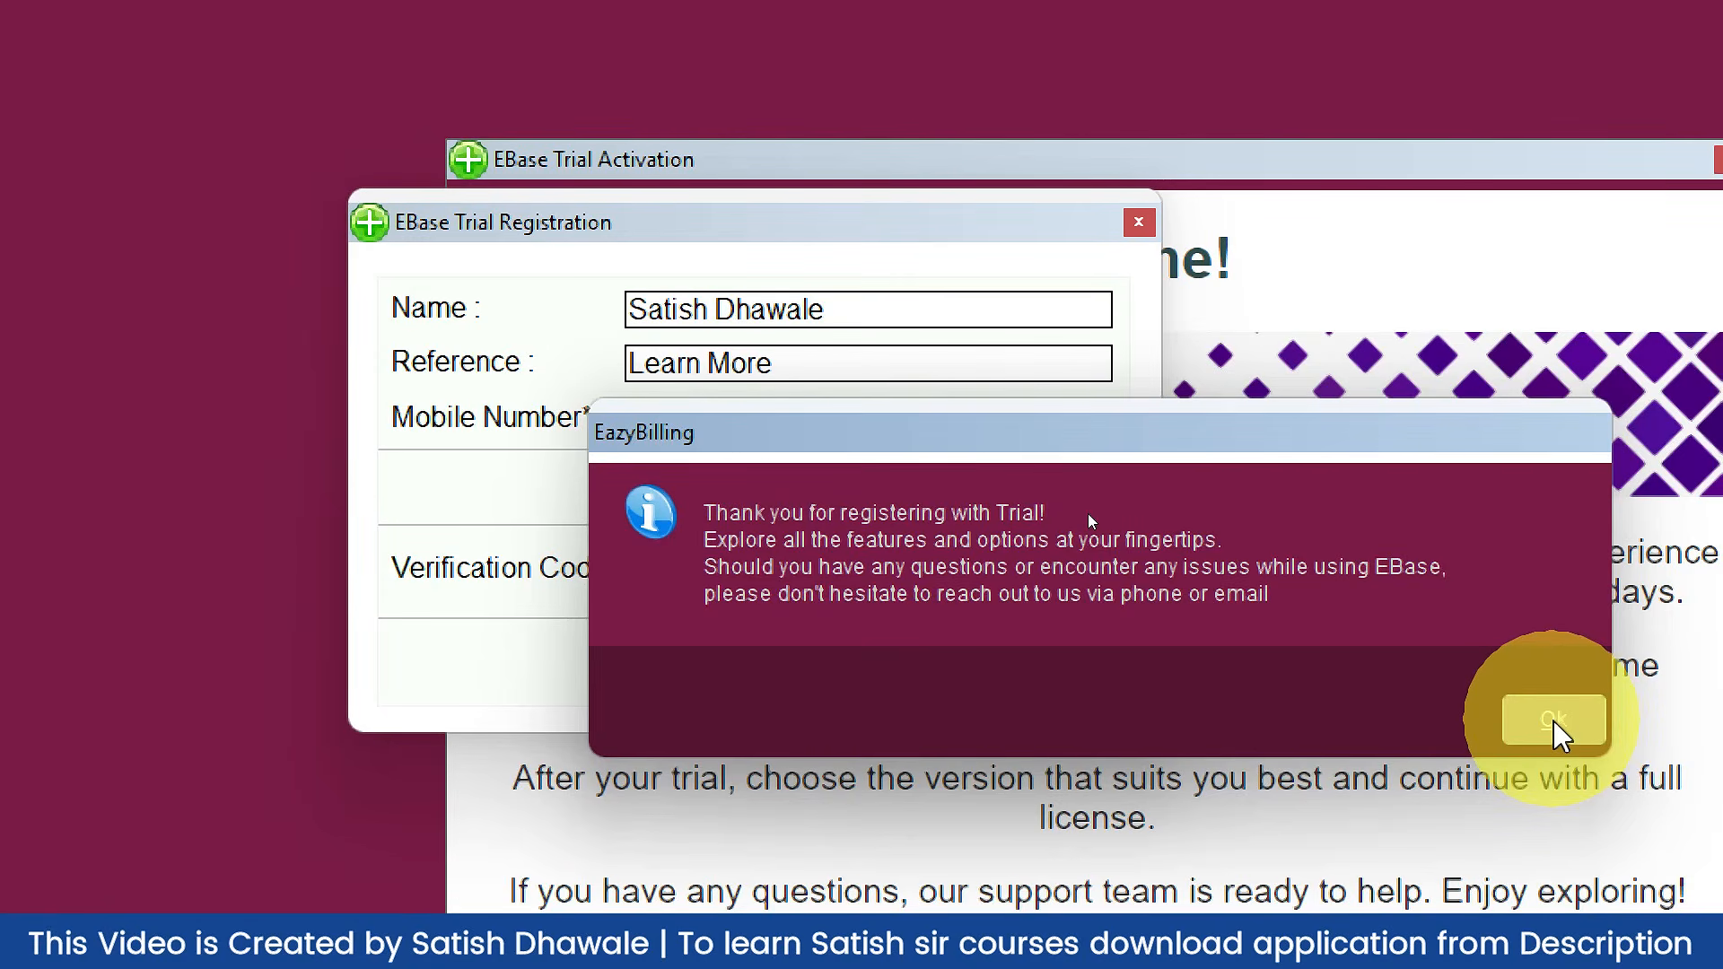
Step: Dismiss the thank-you message and check the Demo Company stats in Company Selection
{"action": "left_click", "coordinate": [1554, 720]}
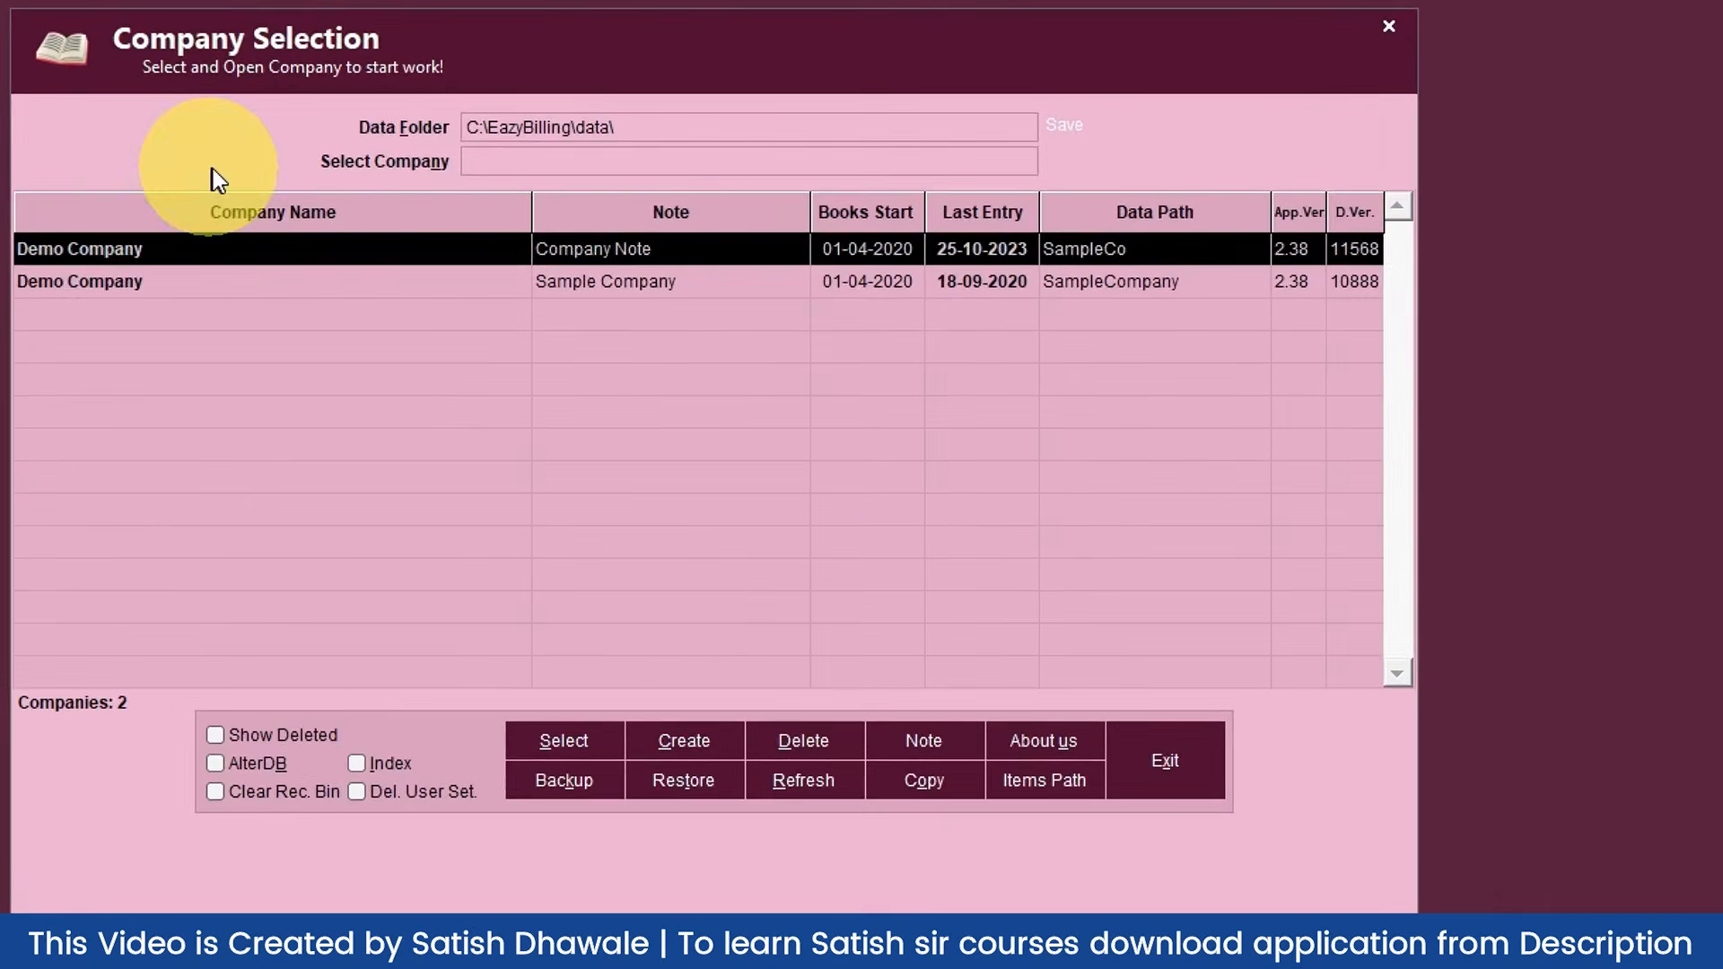
{"action": "left_click", "coordinate": [180, 270]}
{"action": "left_click", "coordinate": [165, 256]}
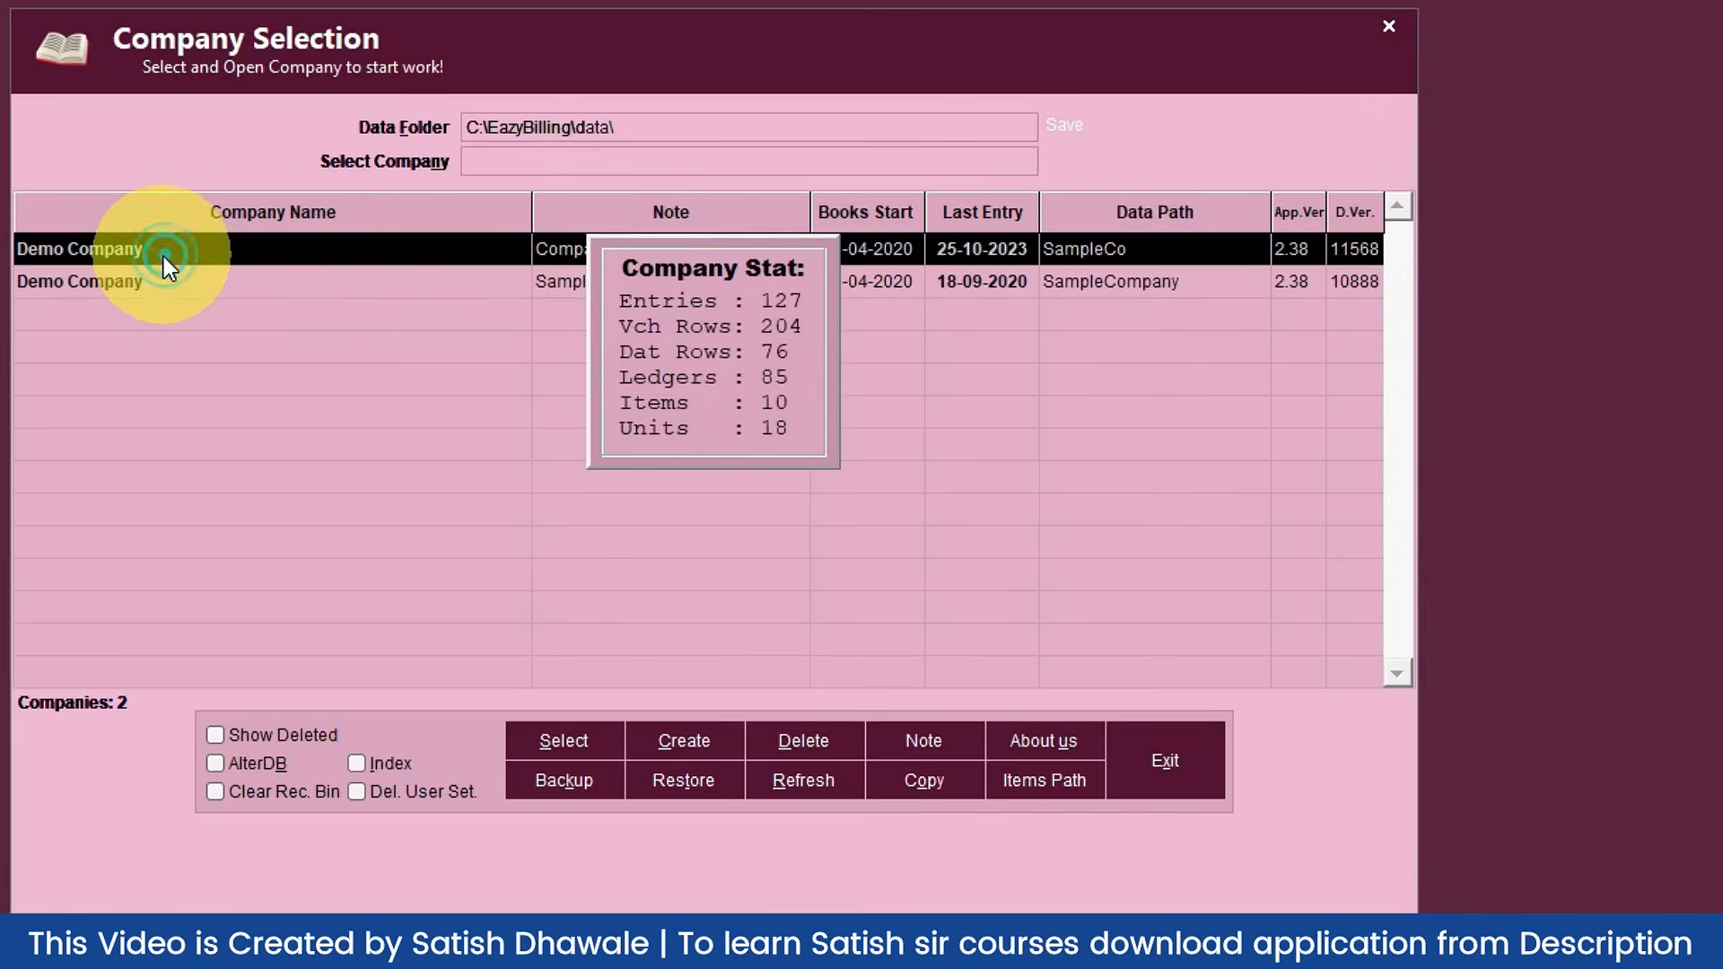
{"action": "left_click", "coordinate": [171, 284]}
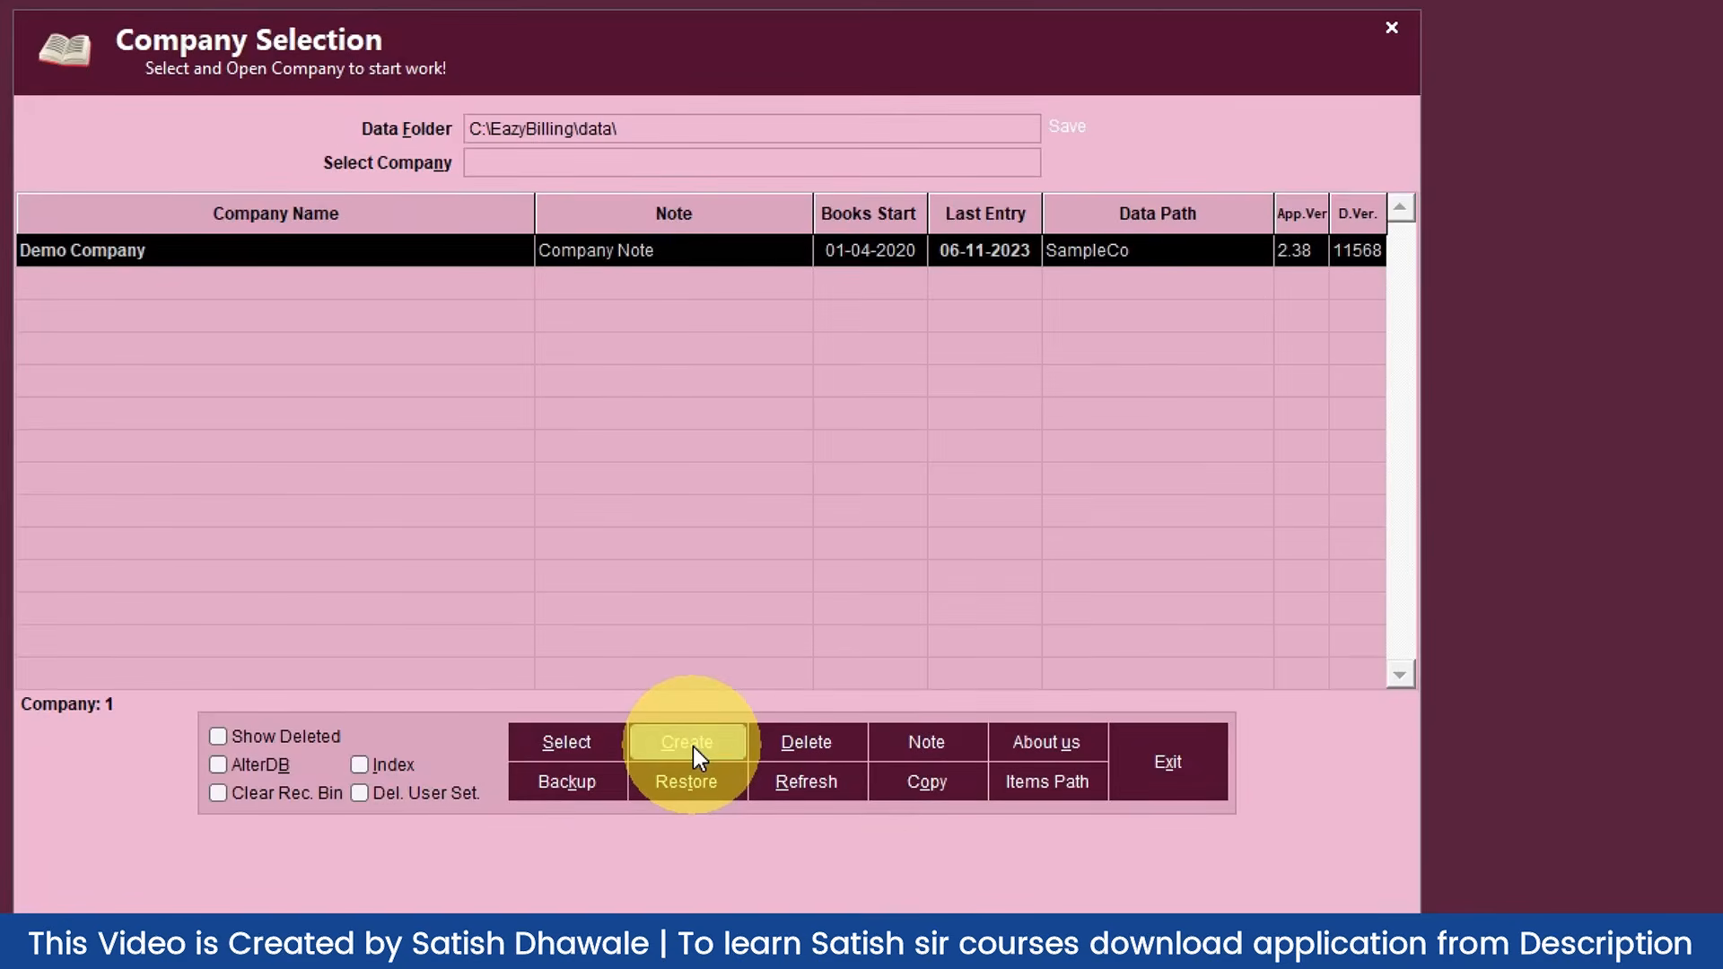
Step: Create a new company with no ledgers, items, settings or numbering copied
{"action": "left_click", "coordinate": [692, 746]}
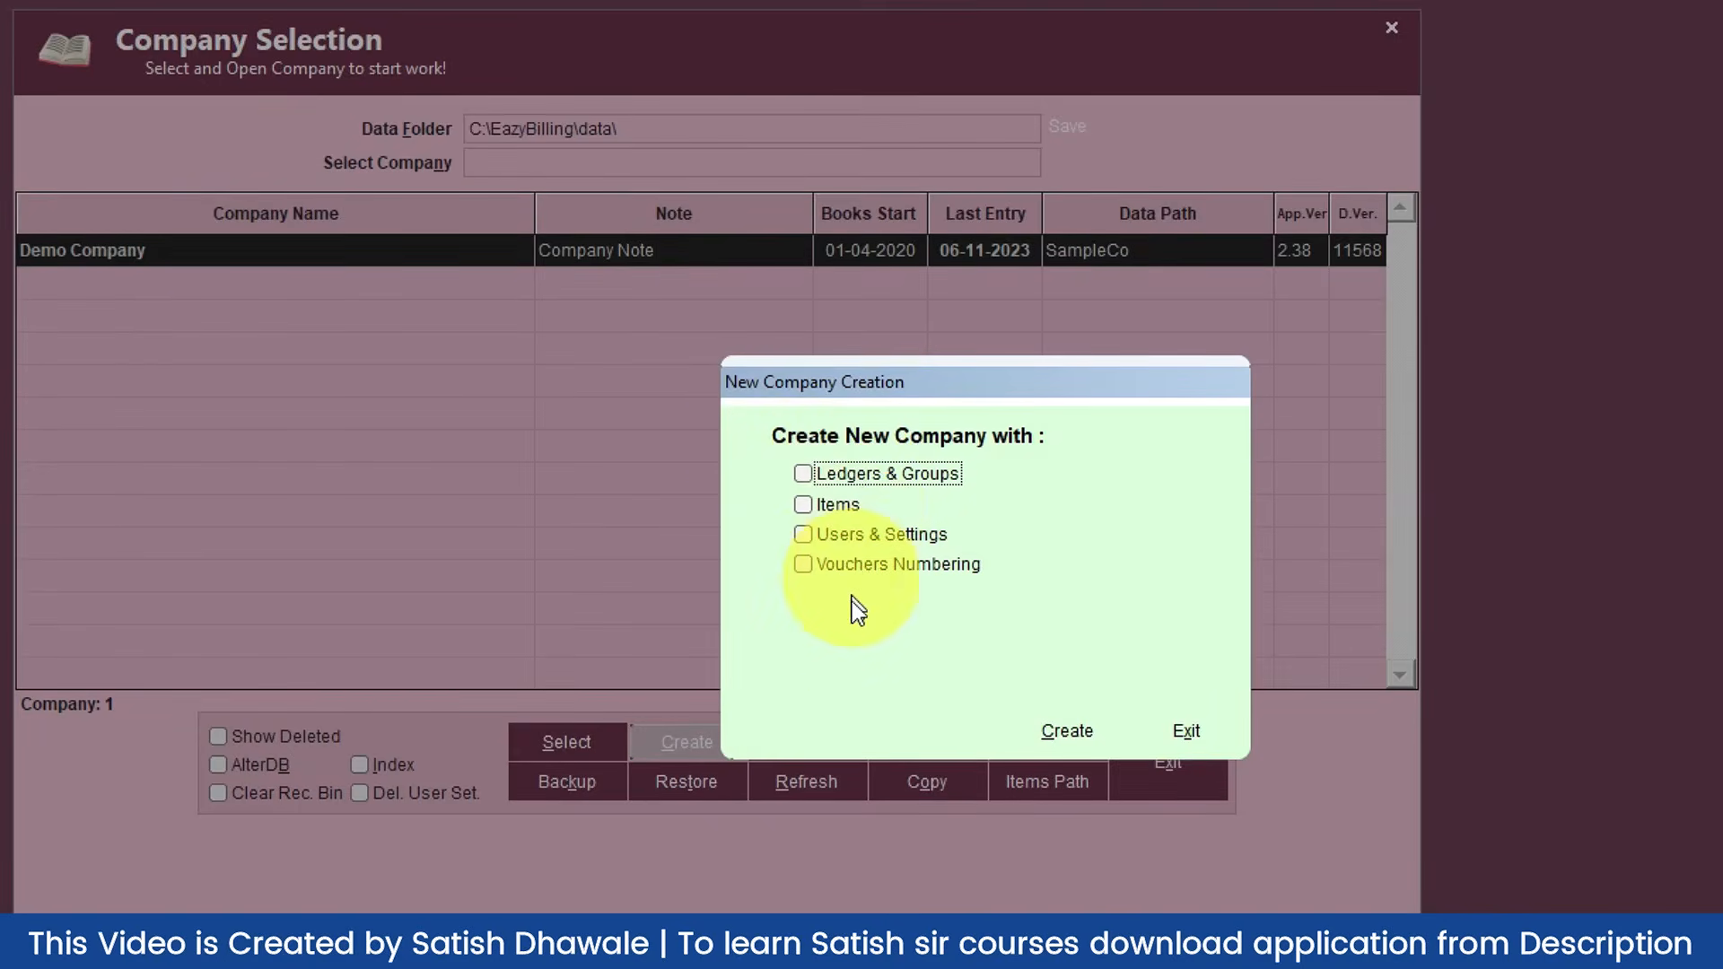
{"action": "left_click", "coordinate": [801, 475]}
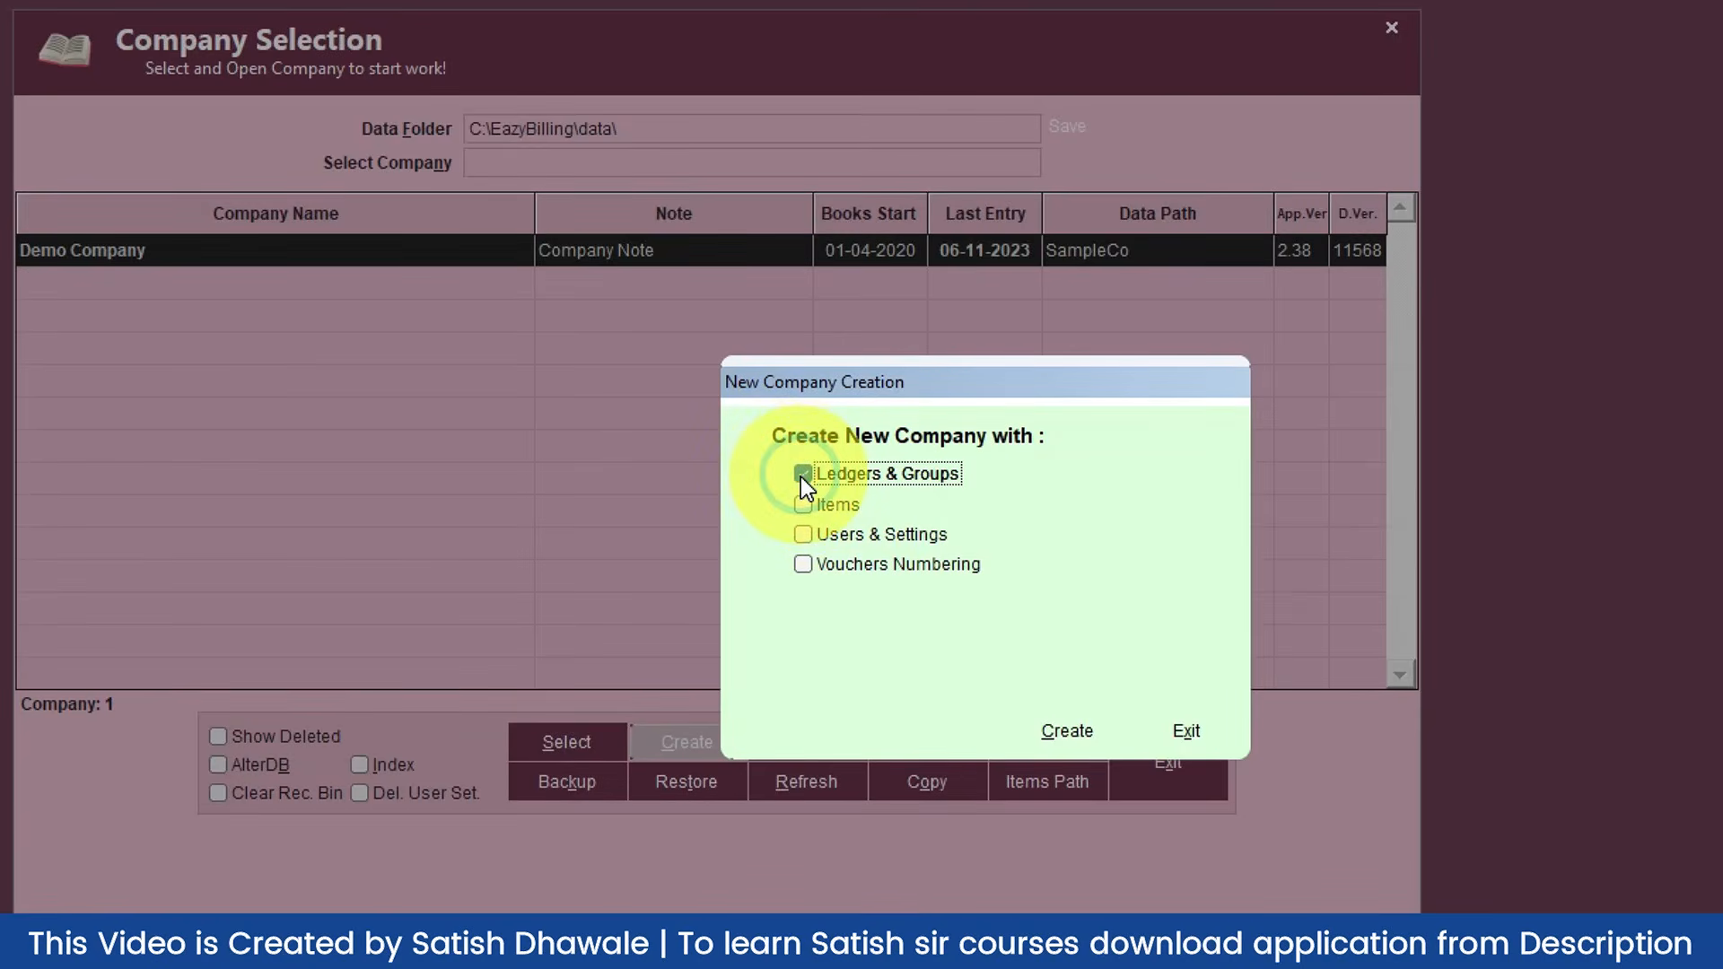
{"action": "left_click", "coordinate": [801, 475]}
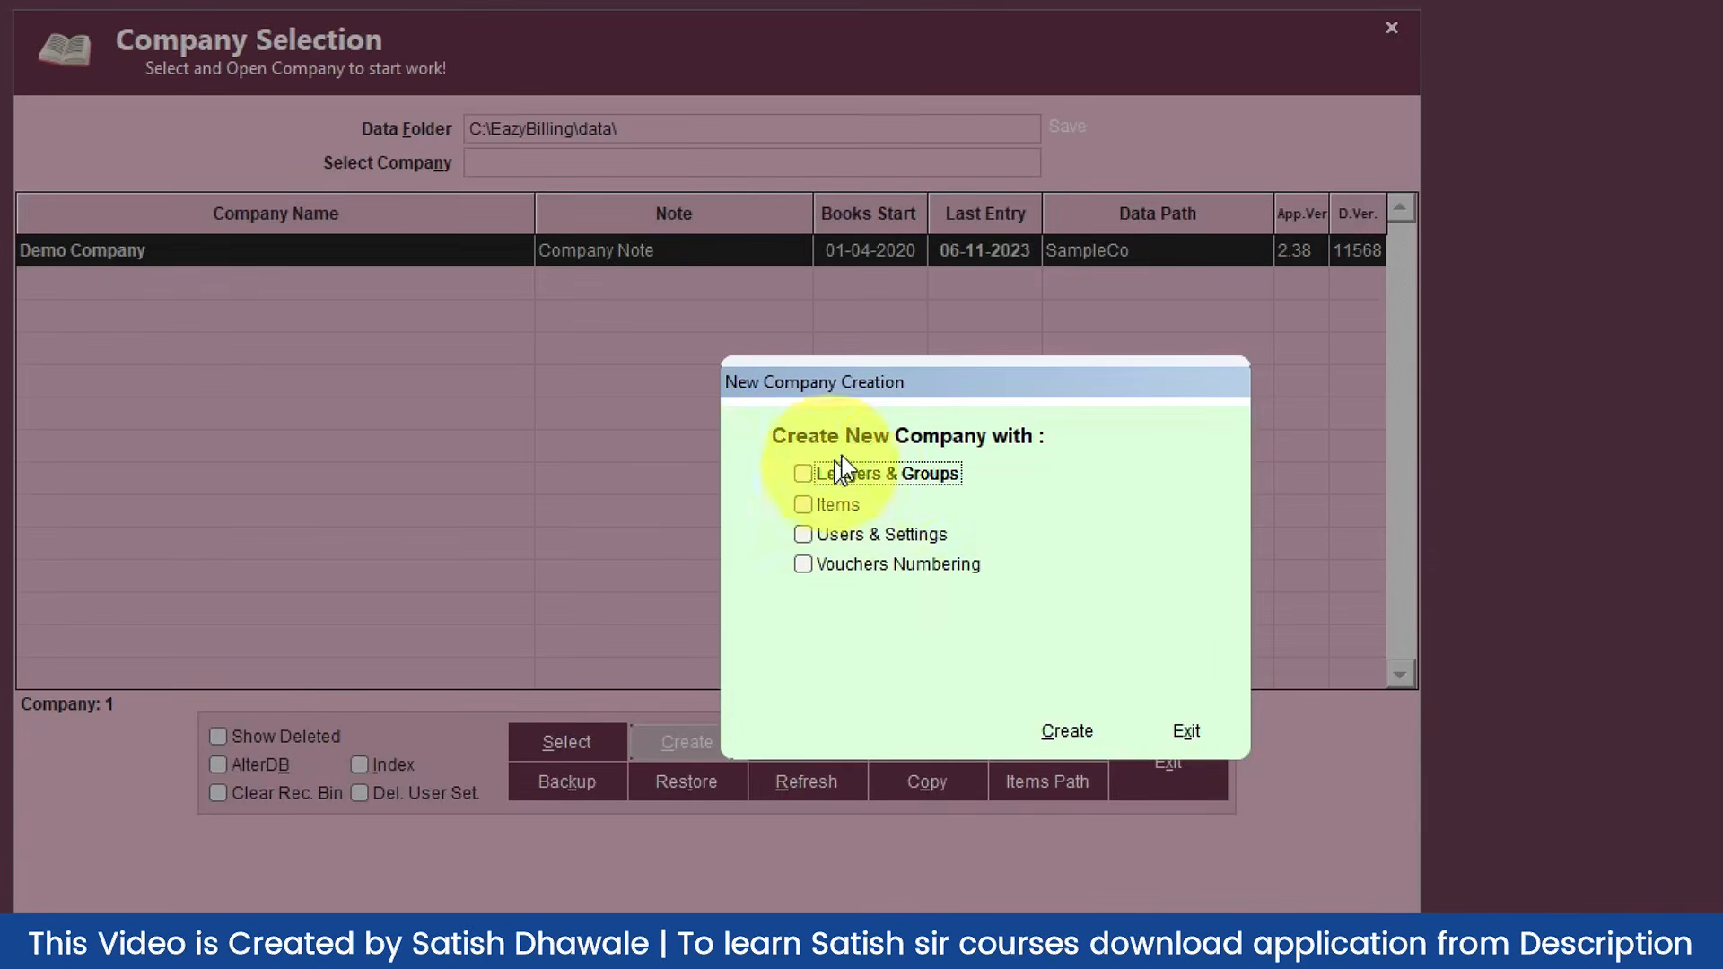
{"action": "left_click", "coordinate": [1065, 733]}
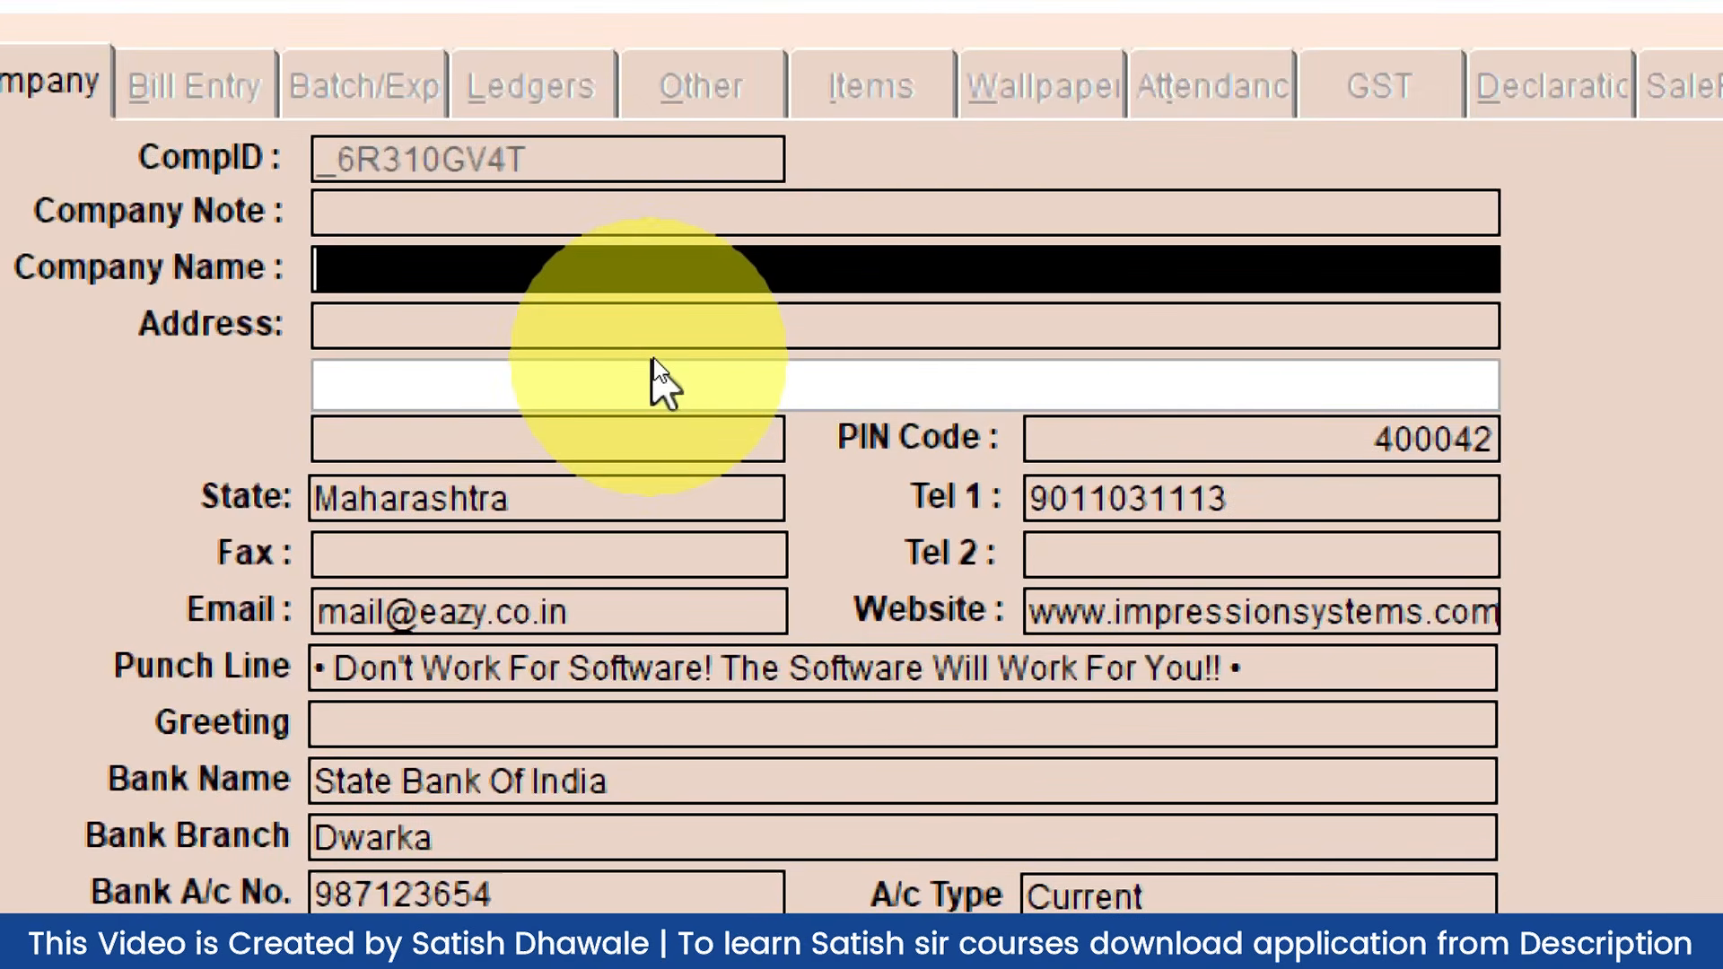
Step: Enter LEARN MORE PRO's address, contact, punch line, greeting, bank, IFSC and bank branch details
{"action": "key", "text": "Return"}
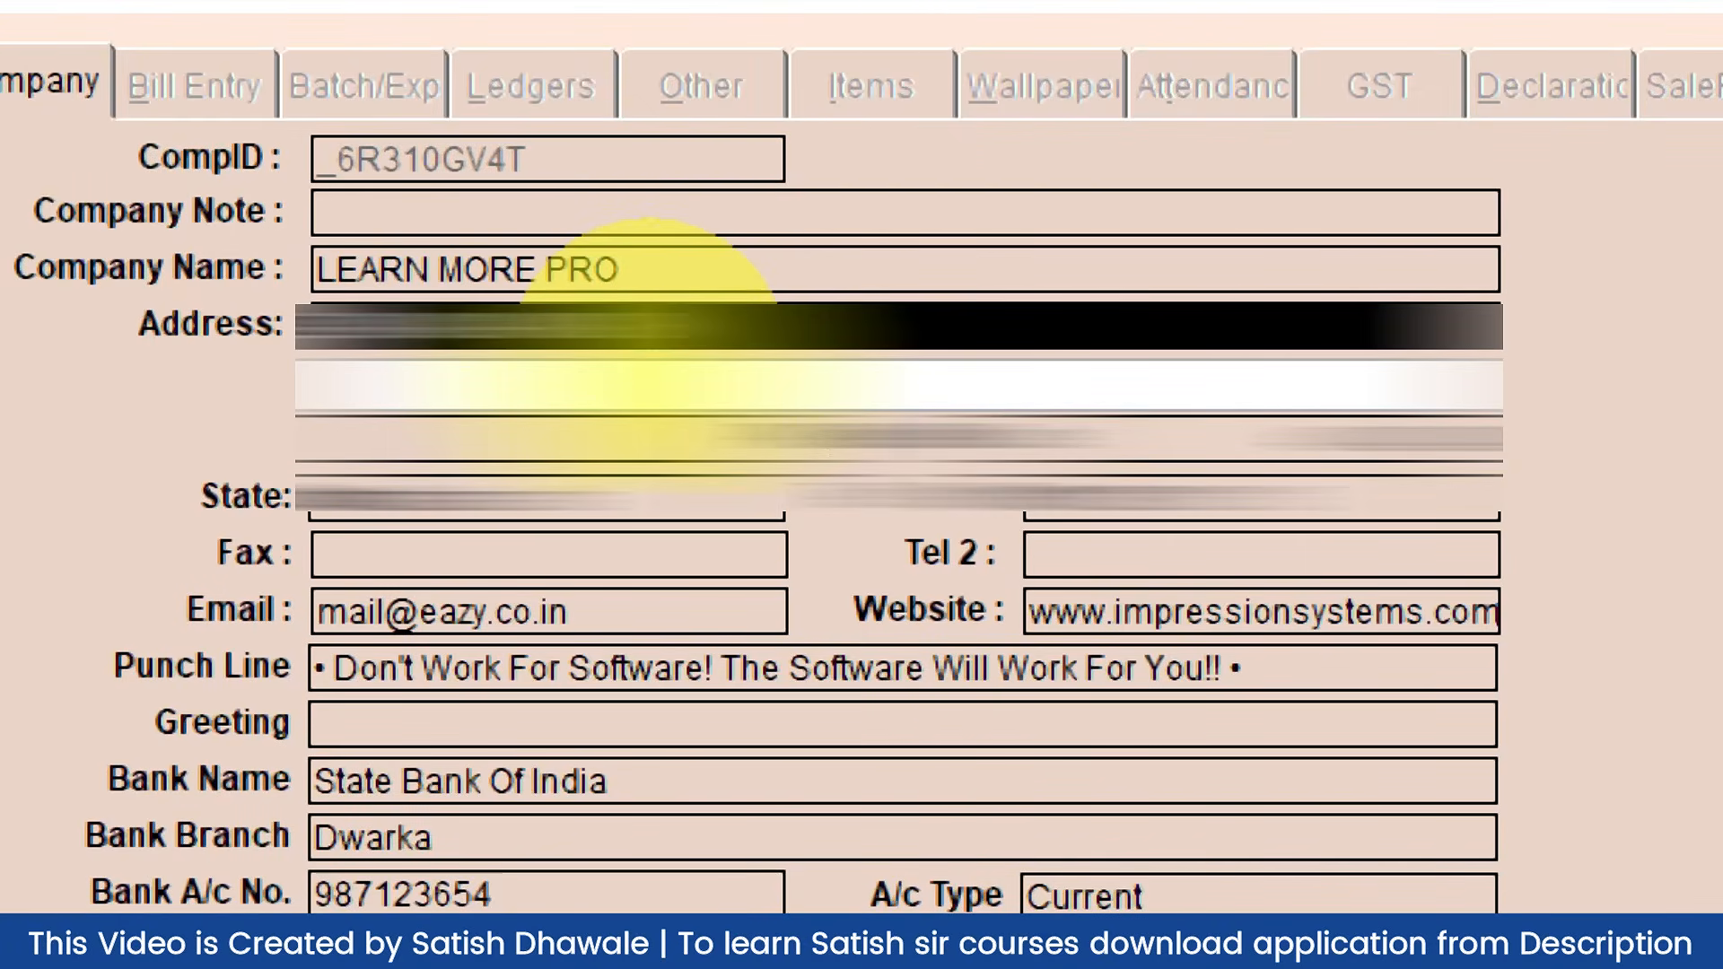
{"action": "key", "text": "Return"}
{"action": "key", "text": "Return"}
{"action": "key", "text": "Return"}
{"action": "key", "text": "Return"}
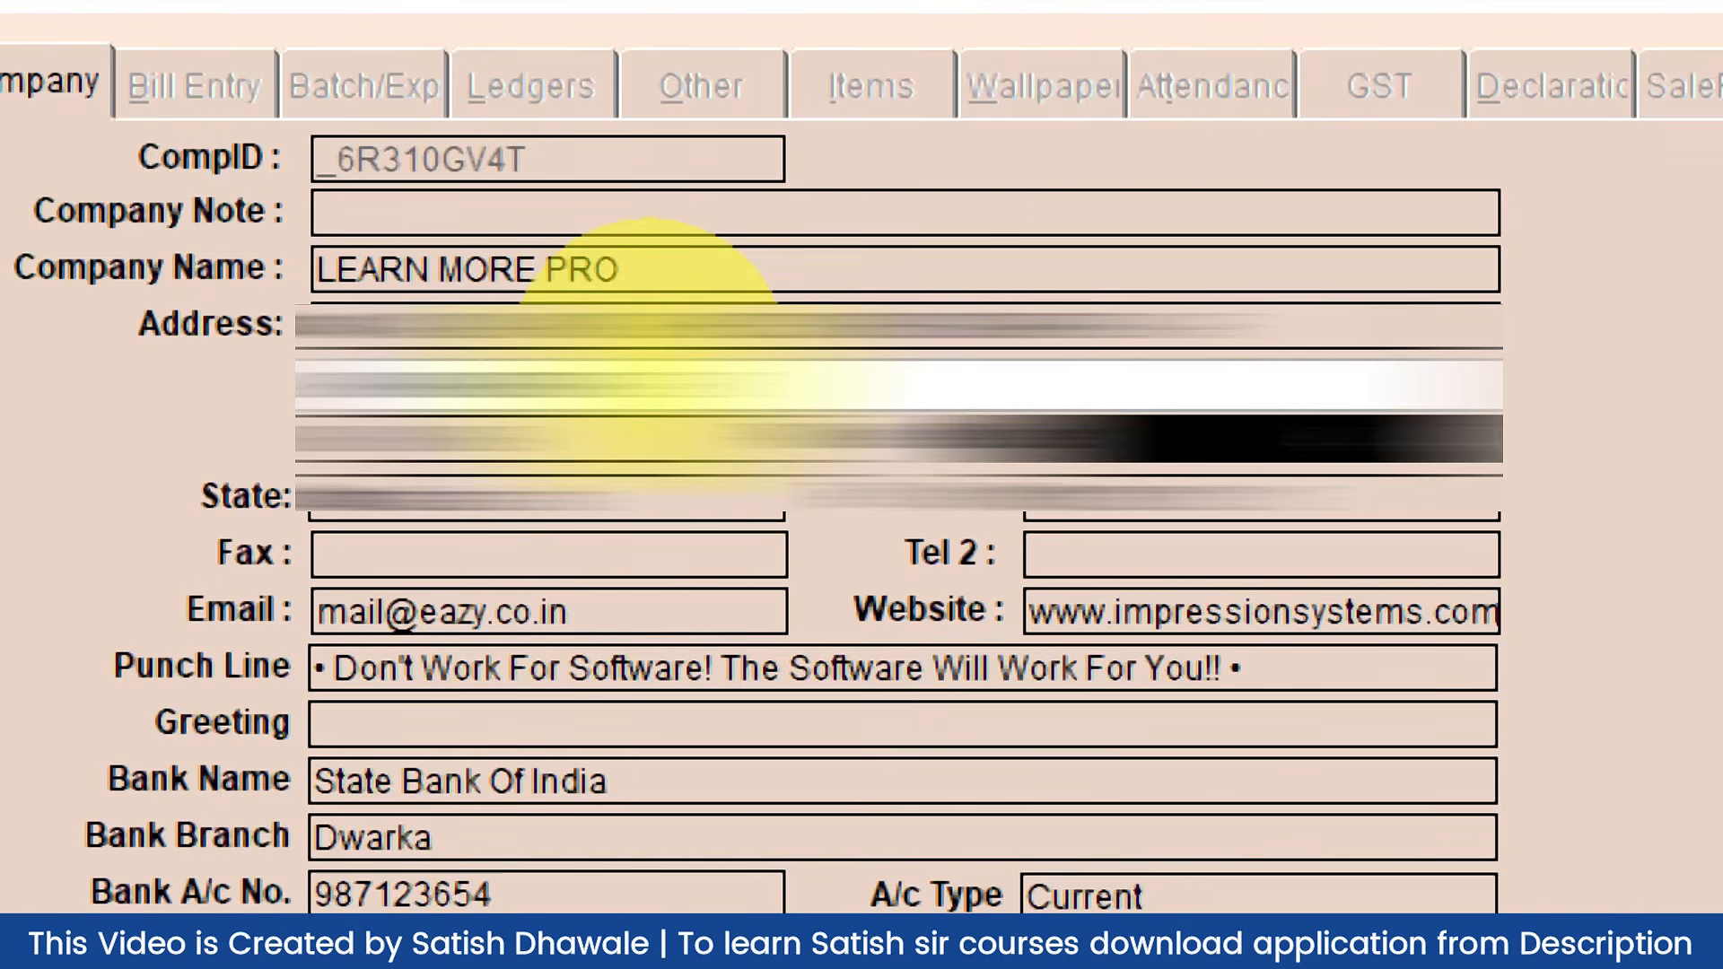
{"action": "key", "text": "Return"}
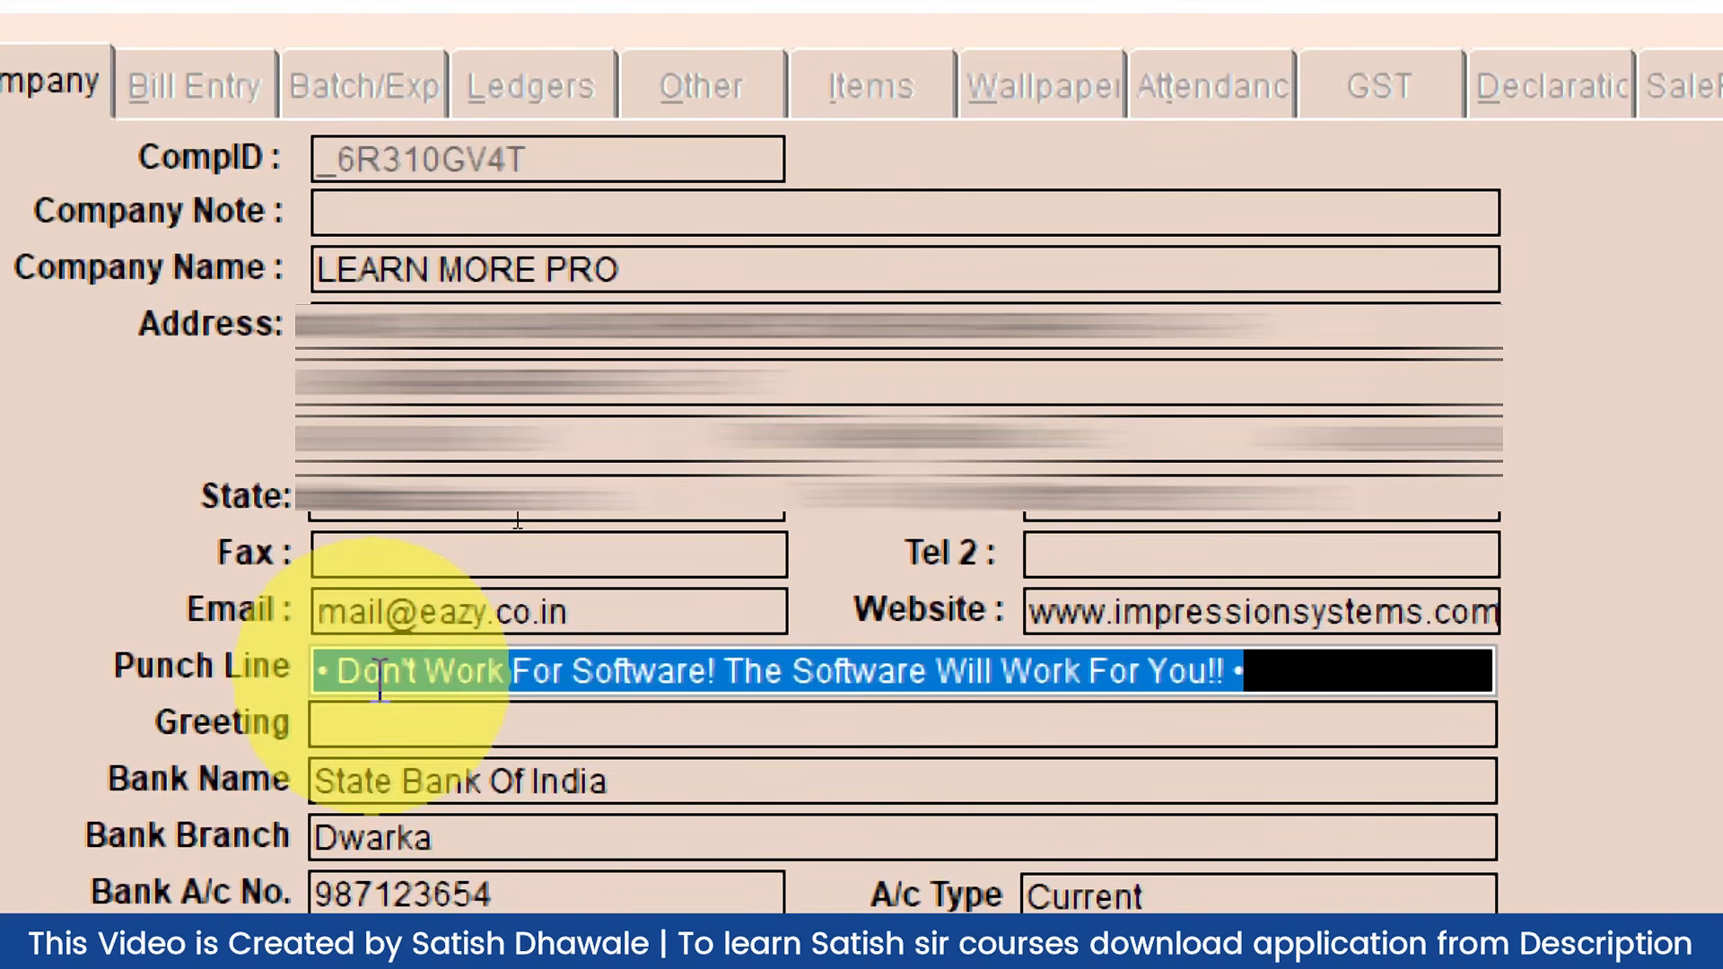
{"action": "left_click", "coordinate": [358, 723]}
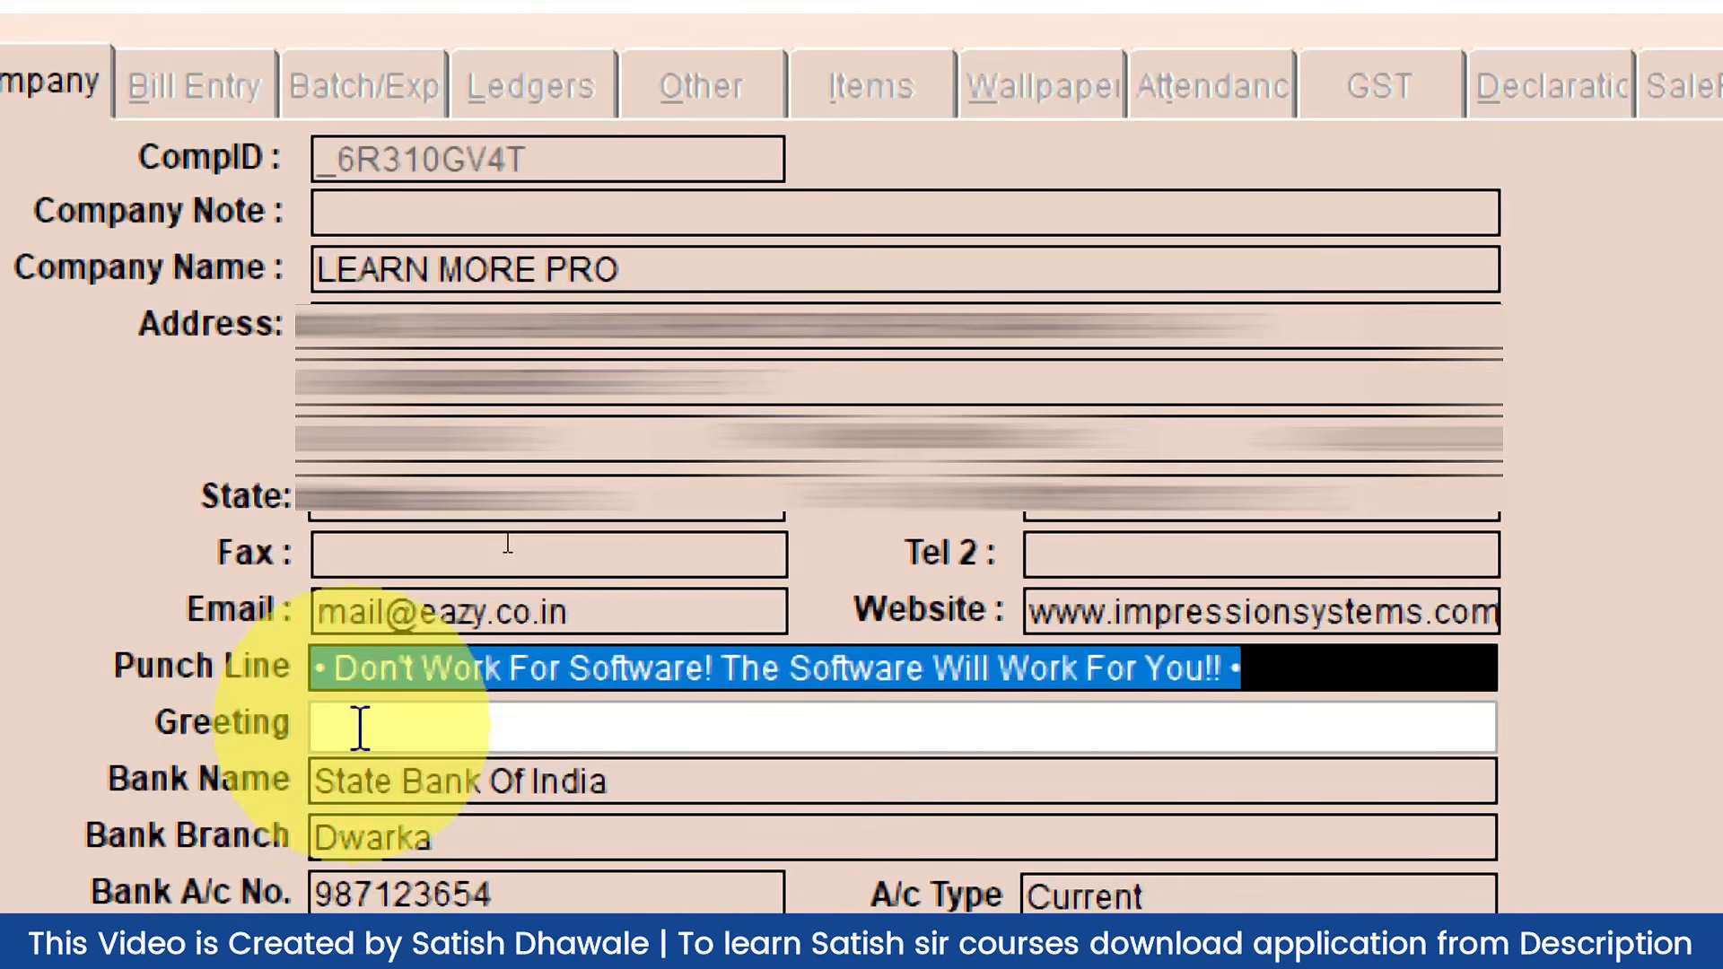
{"action": "left_click", "coordinate": [363, 847]}
{"action": "left_click", "coordinate": [370, 950]}
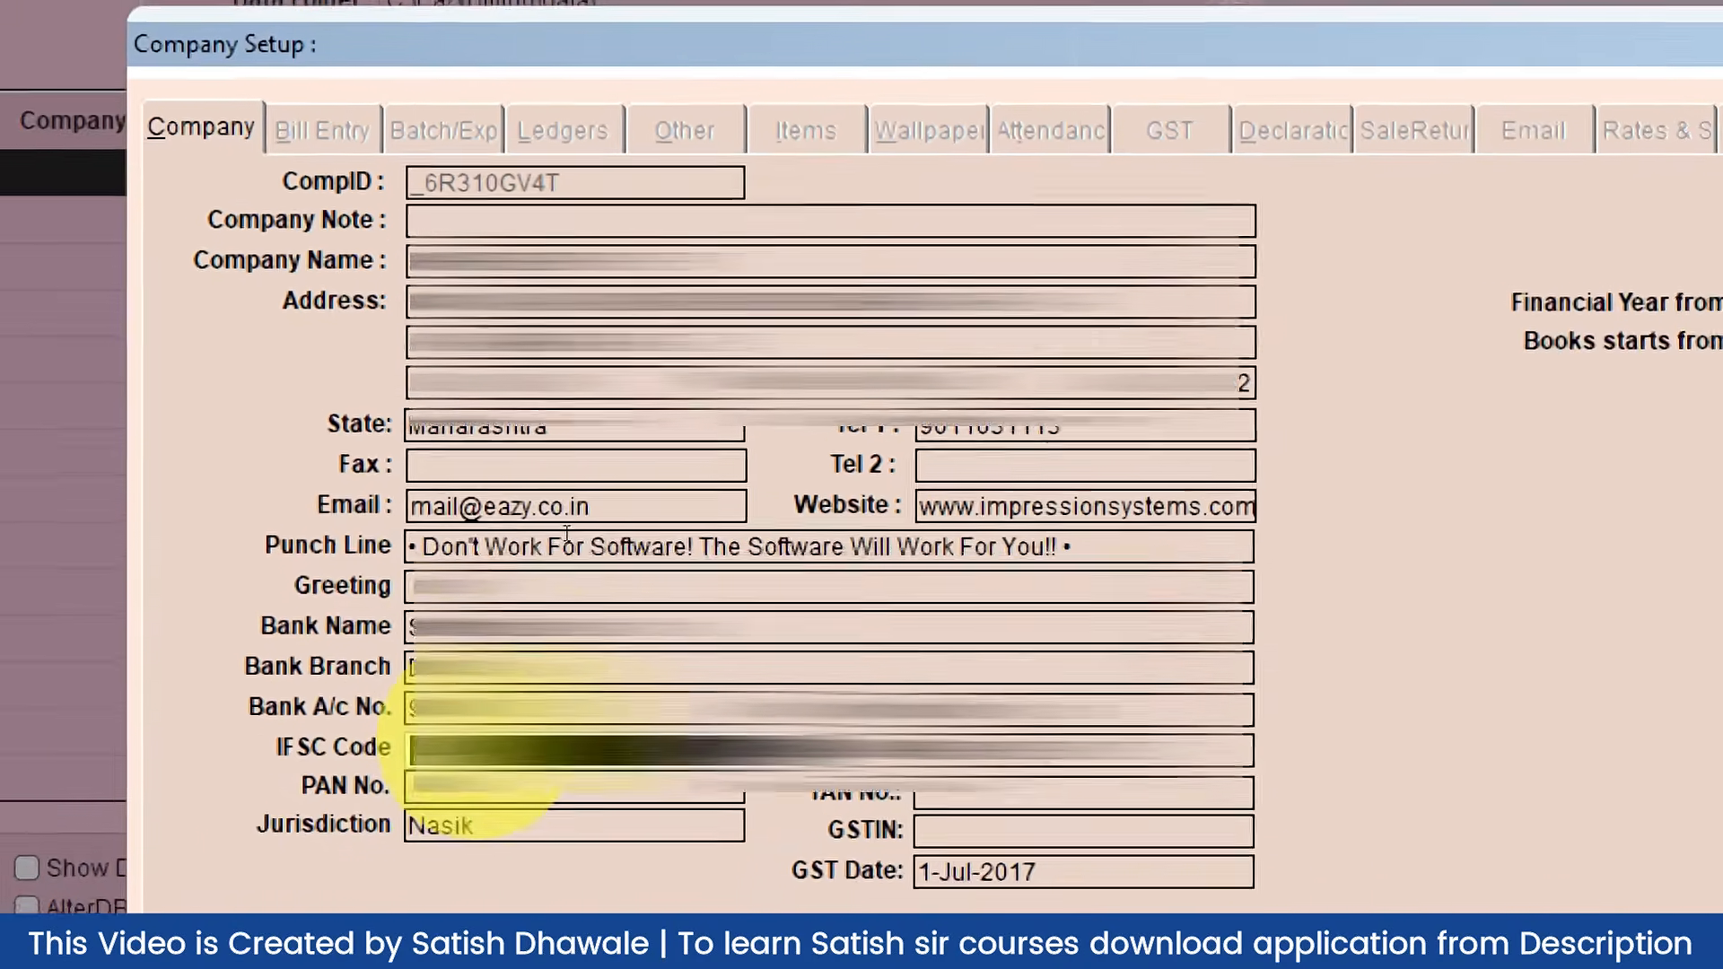
{"action": "key", "text": "Tab"}
{"action": "key", "text": "Tab"}
{"action": "key", "text": "Tab"}
{"action": "key", "text": "Tab"}
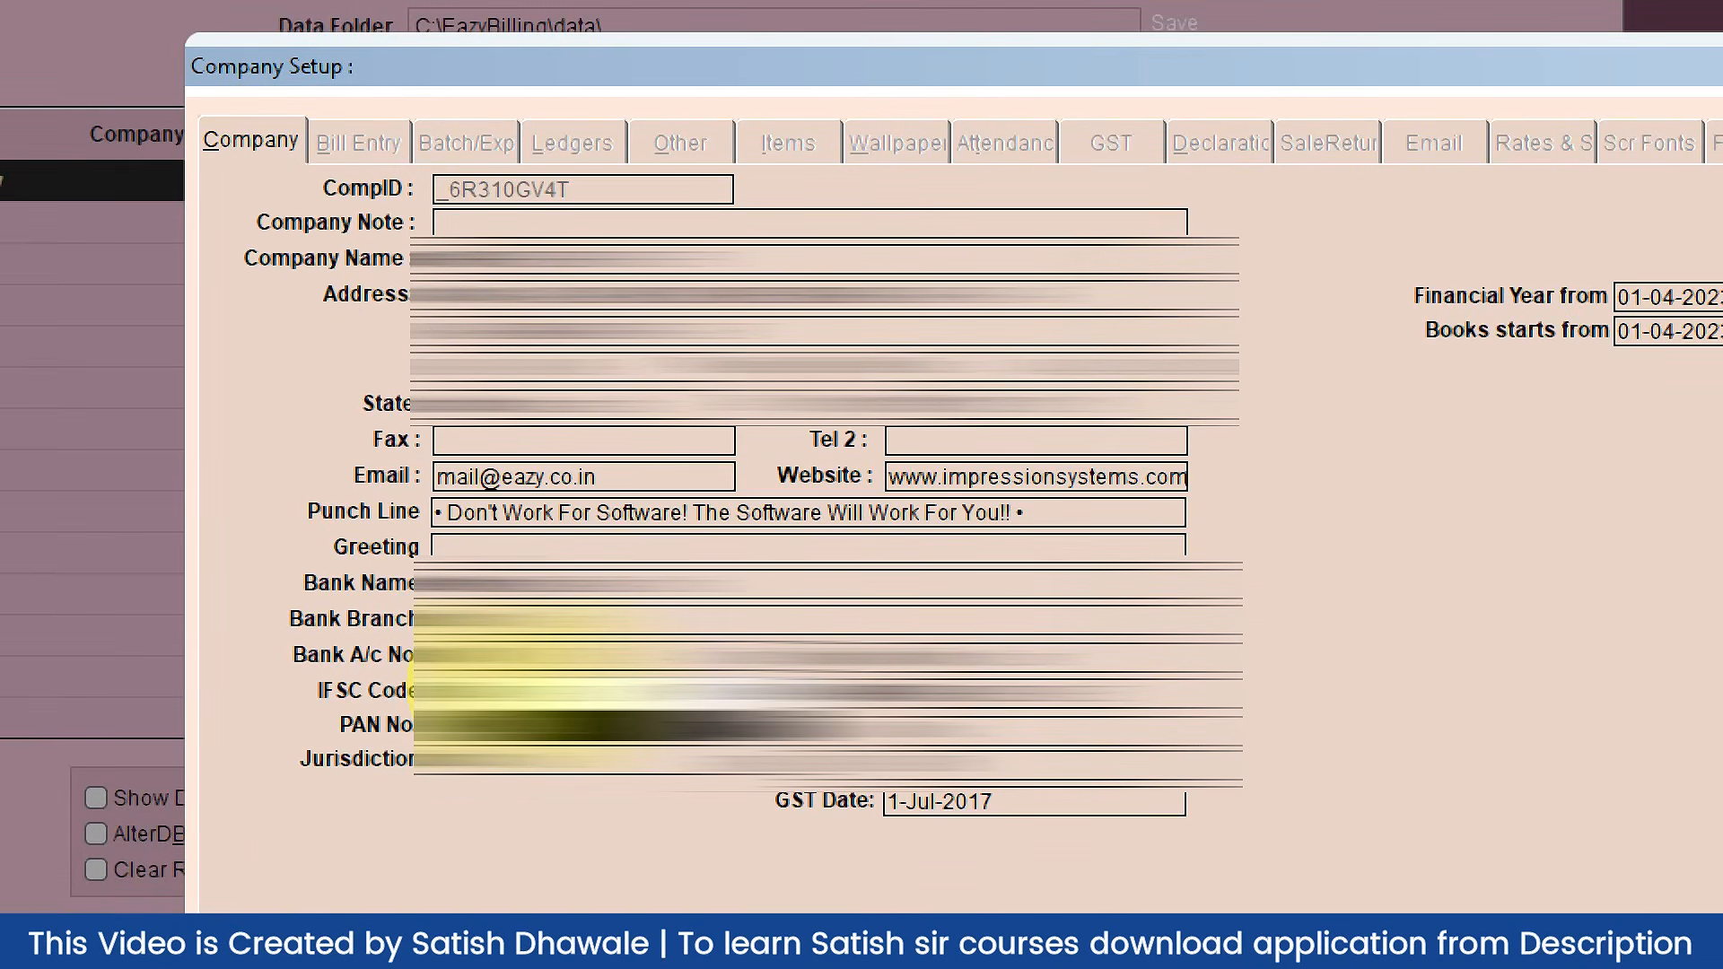
{"action": "left_click", "coordinate": [582, 617]}
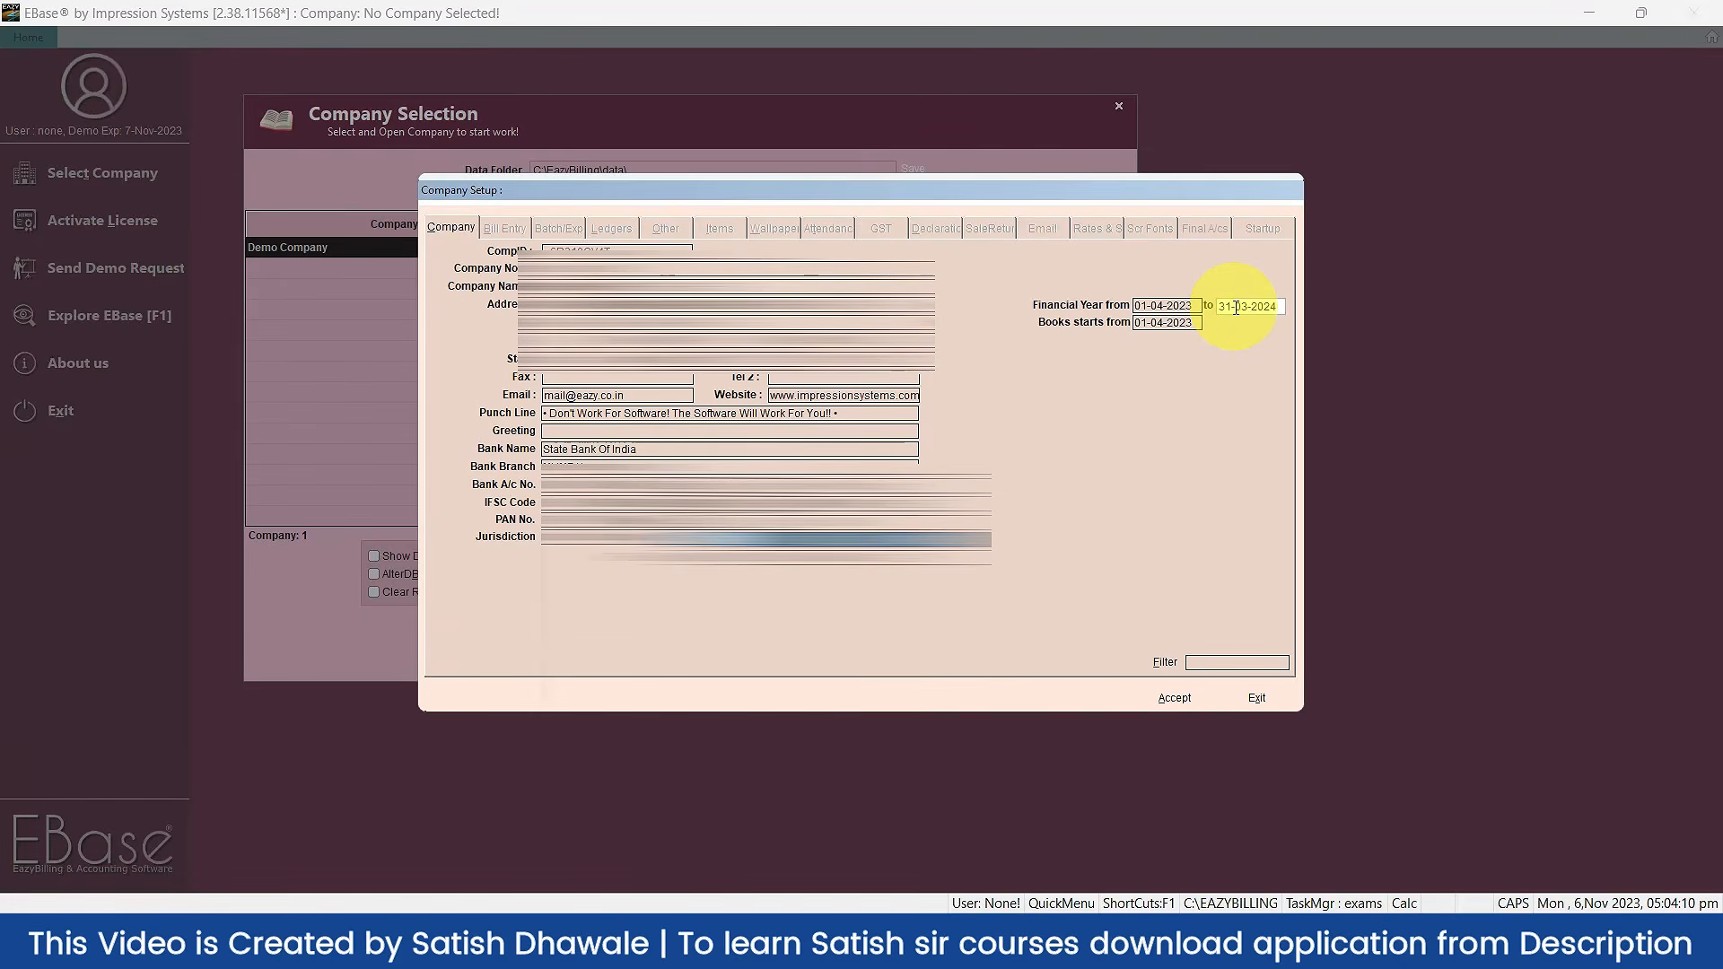
Step: Accept the setup, confirm creating LEARN MORE PRO's database, and acknowledge the data-created message
{"action": "left_click", "coordinate": [1184, 697]}
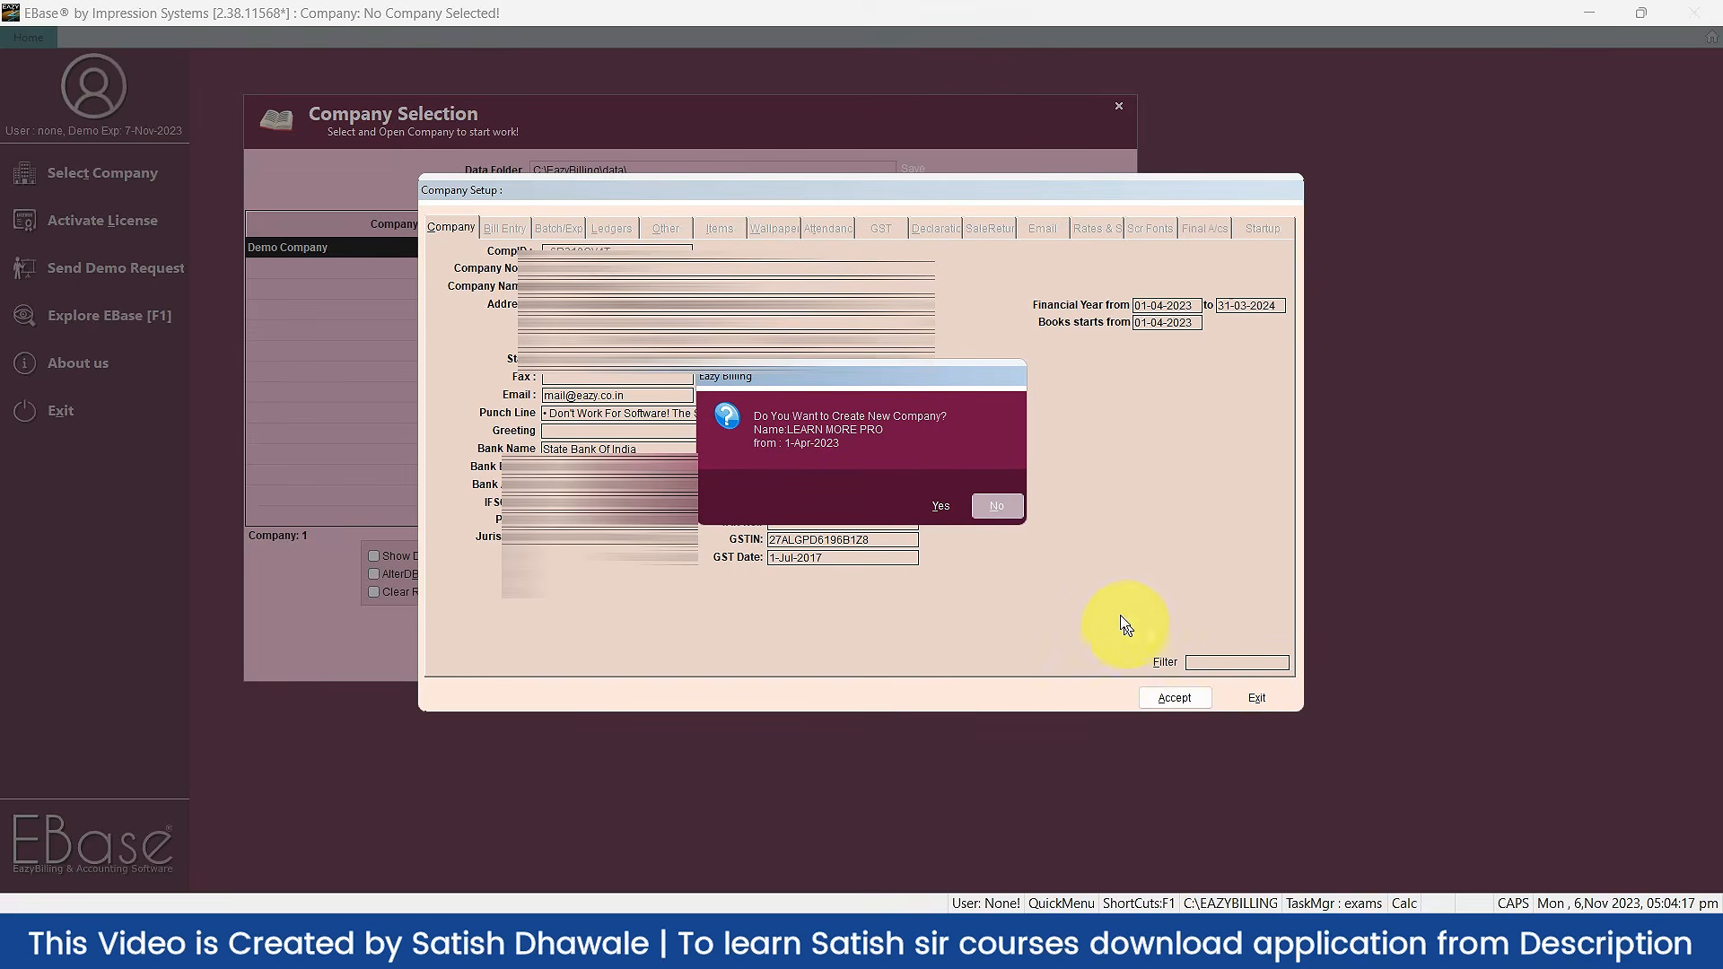
{"action": "left_click", "coordinate": [950, 509]}
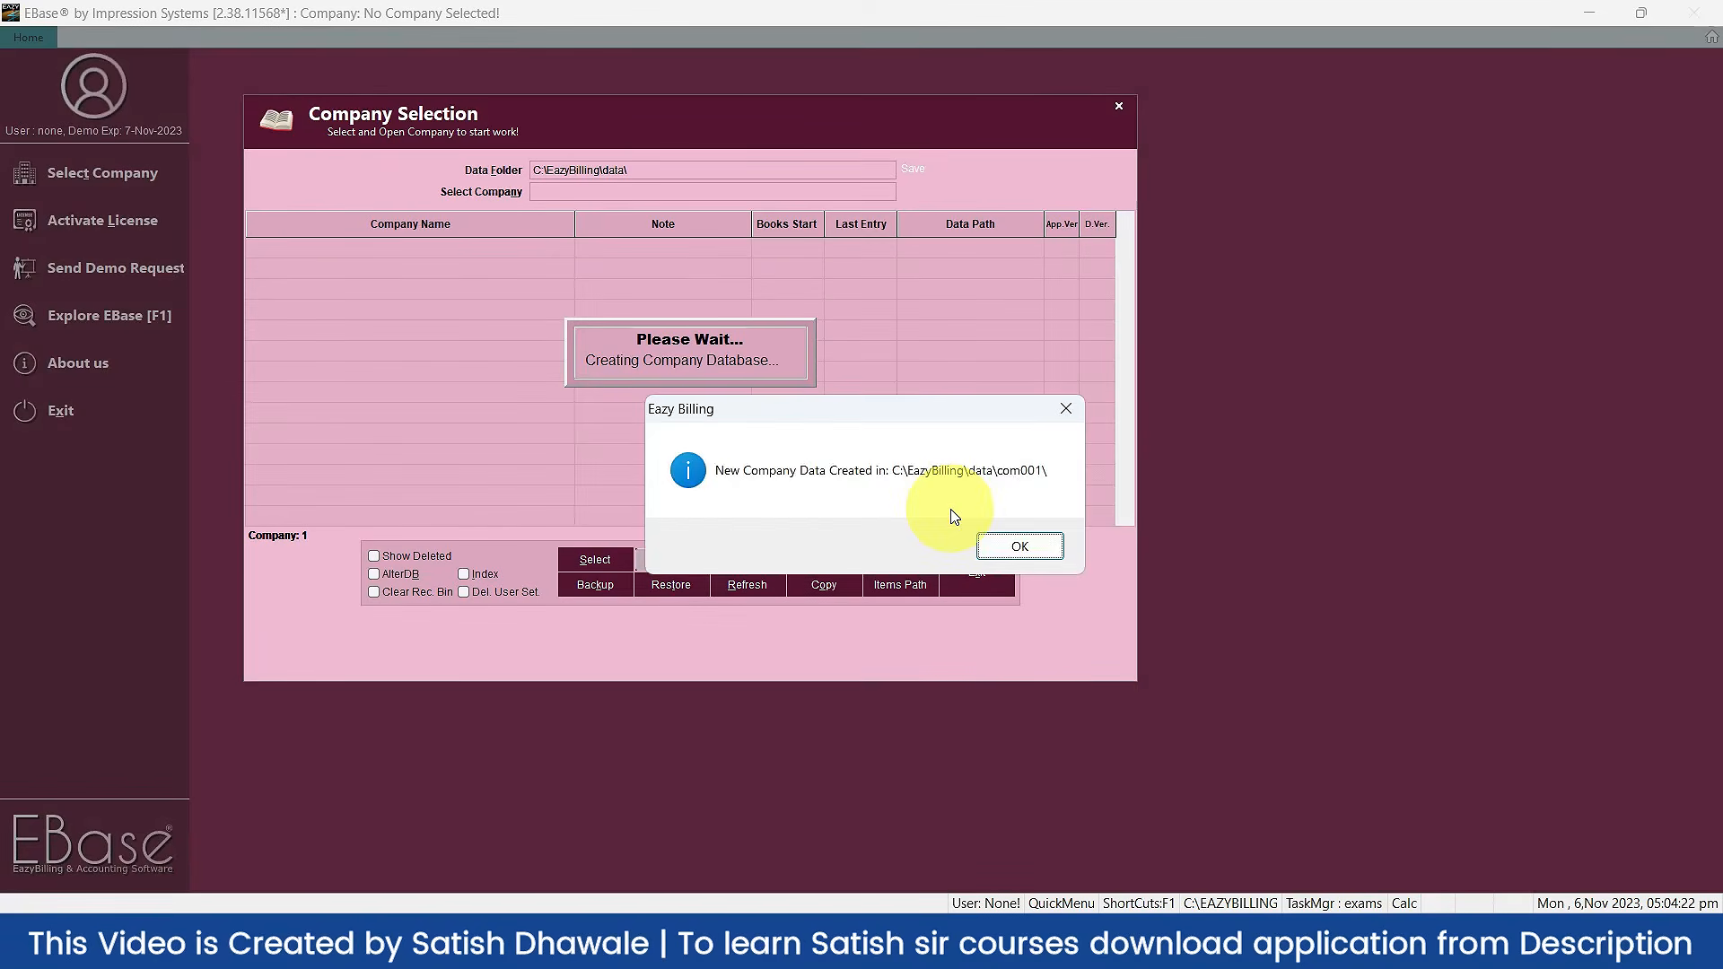
{"action": "left_click", "coordinate": [1023, 548]}
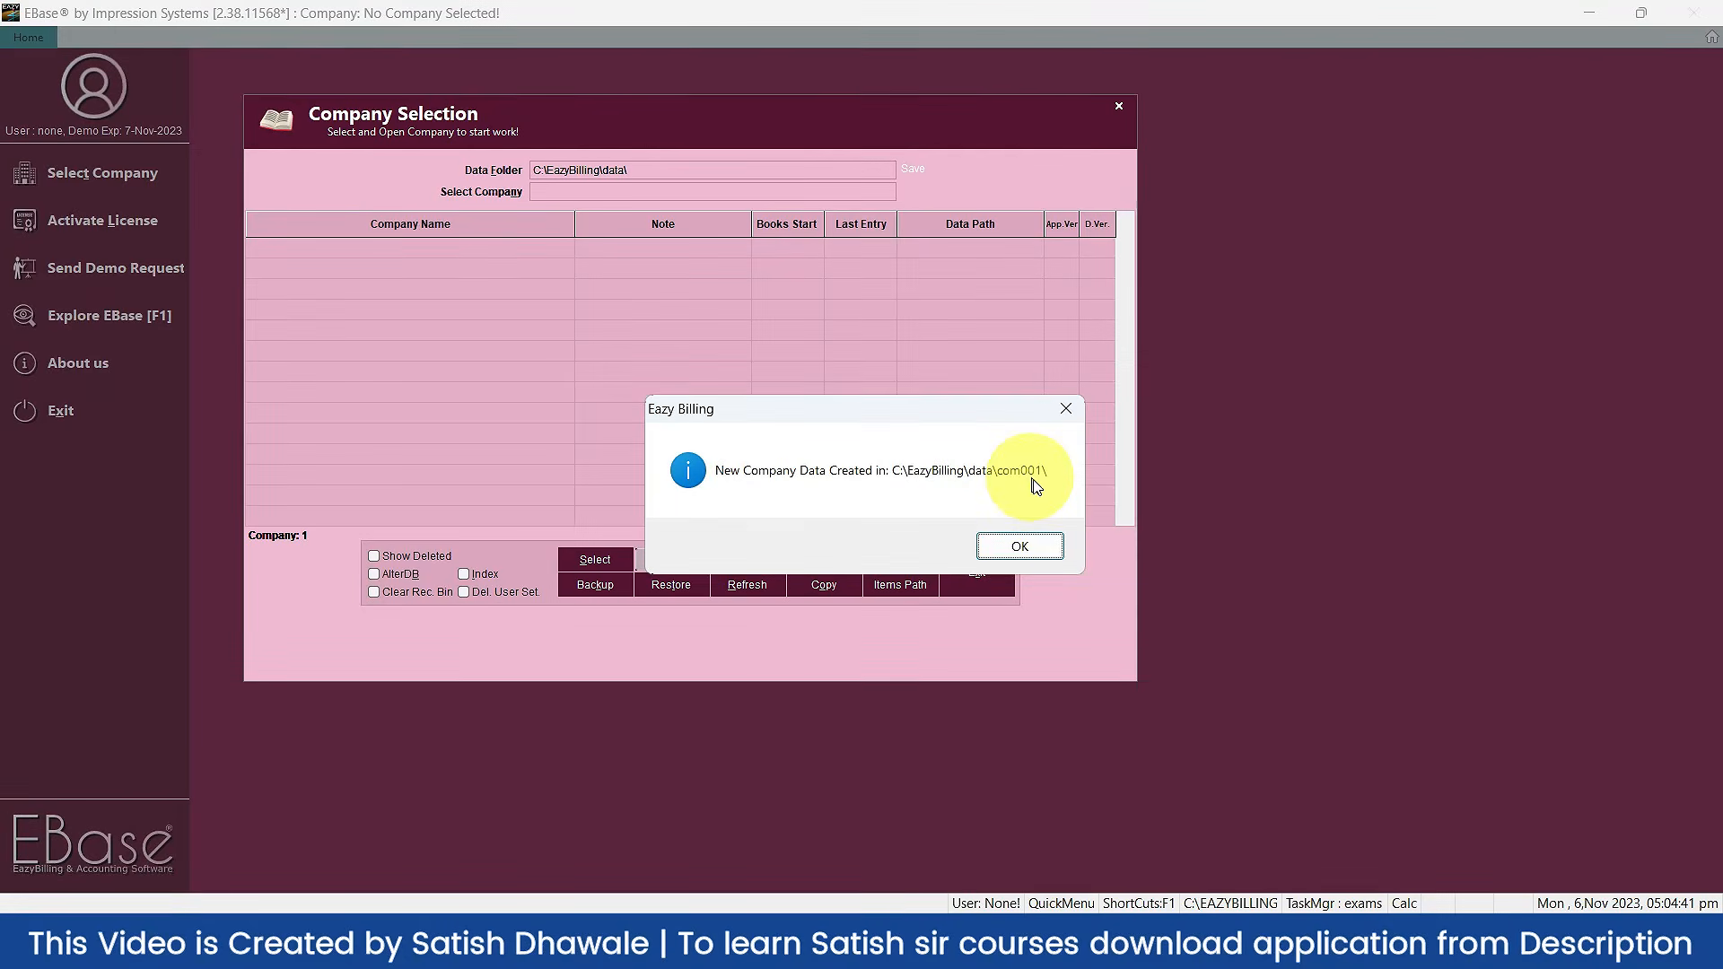
{"action": "left_click", "coordinate": [1020, 545]}
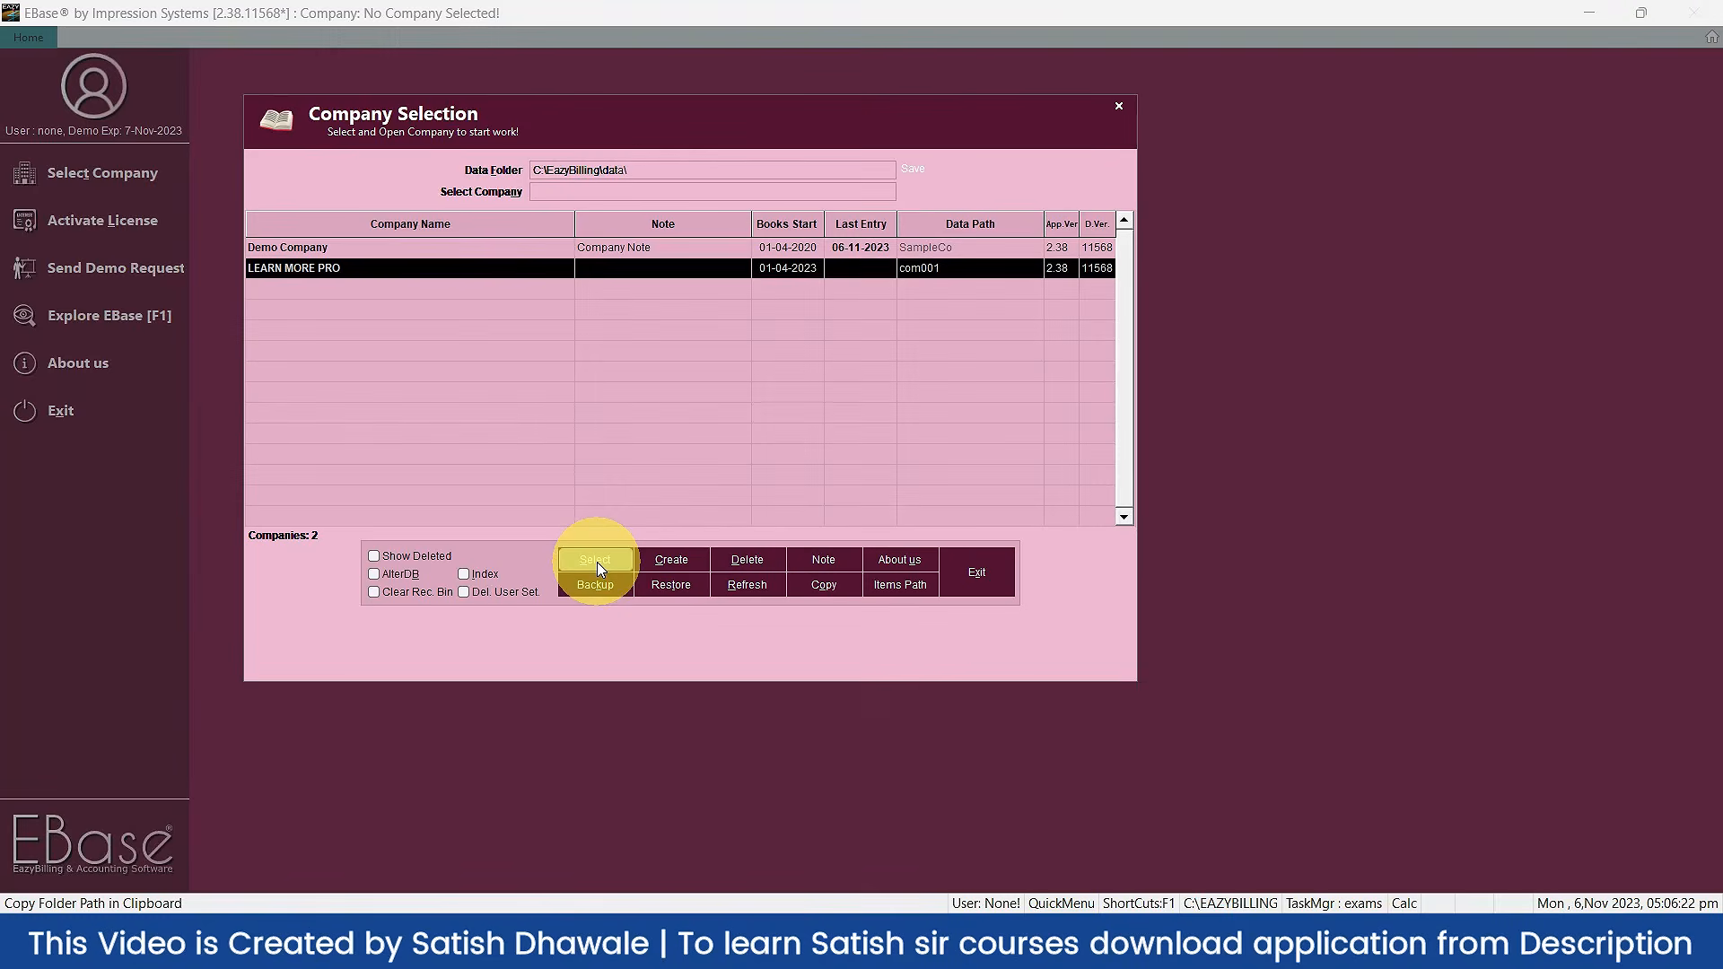
Step: Select LEARN MORE PRO in Company Selection to load its 2023-2024 dashboard
{"action": "left_click", "coordinate": [596, 561]}
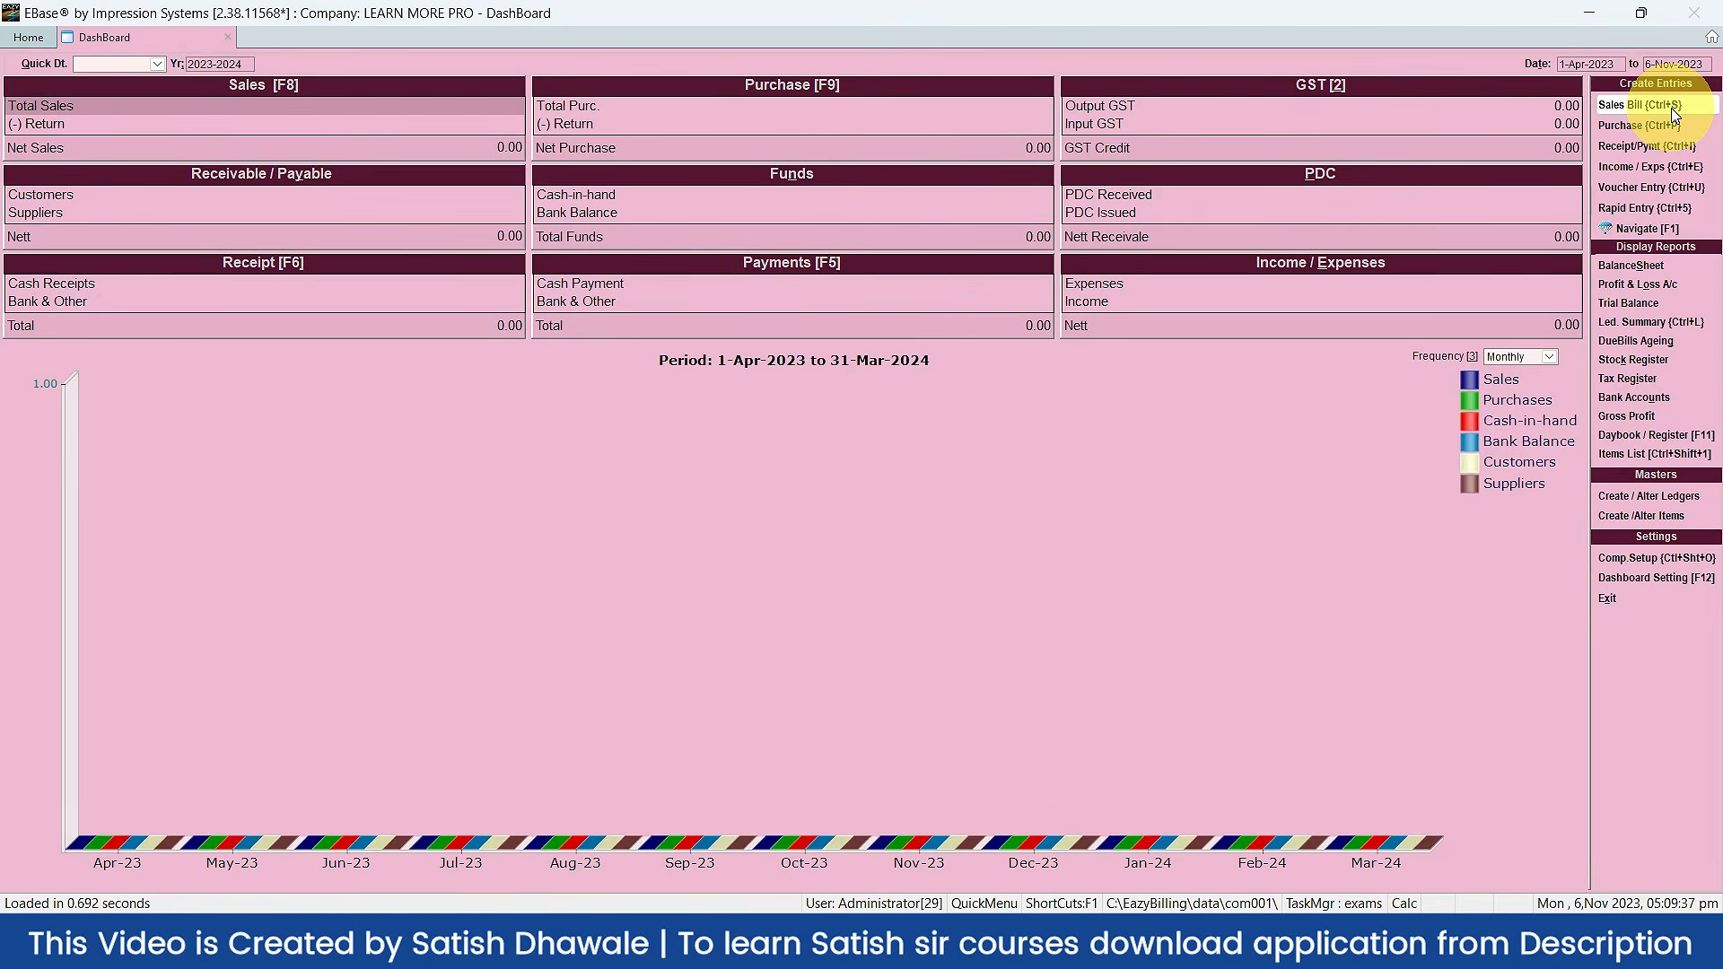
Step: Open a blank Cash Memo sales bill from the dashboard's Sales Bill entry
{"action": "left_click", "coordinate": [1671, 106]}
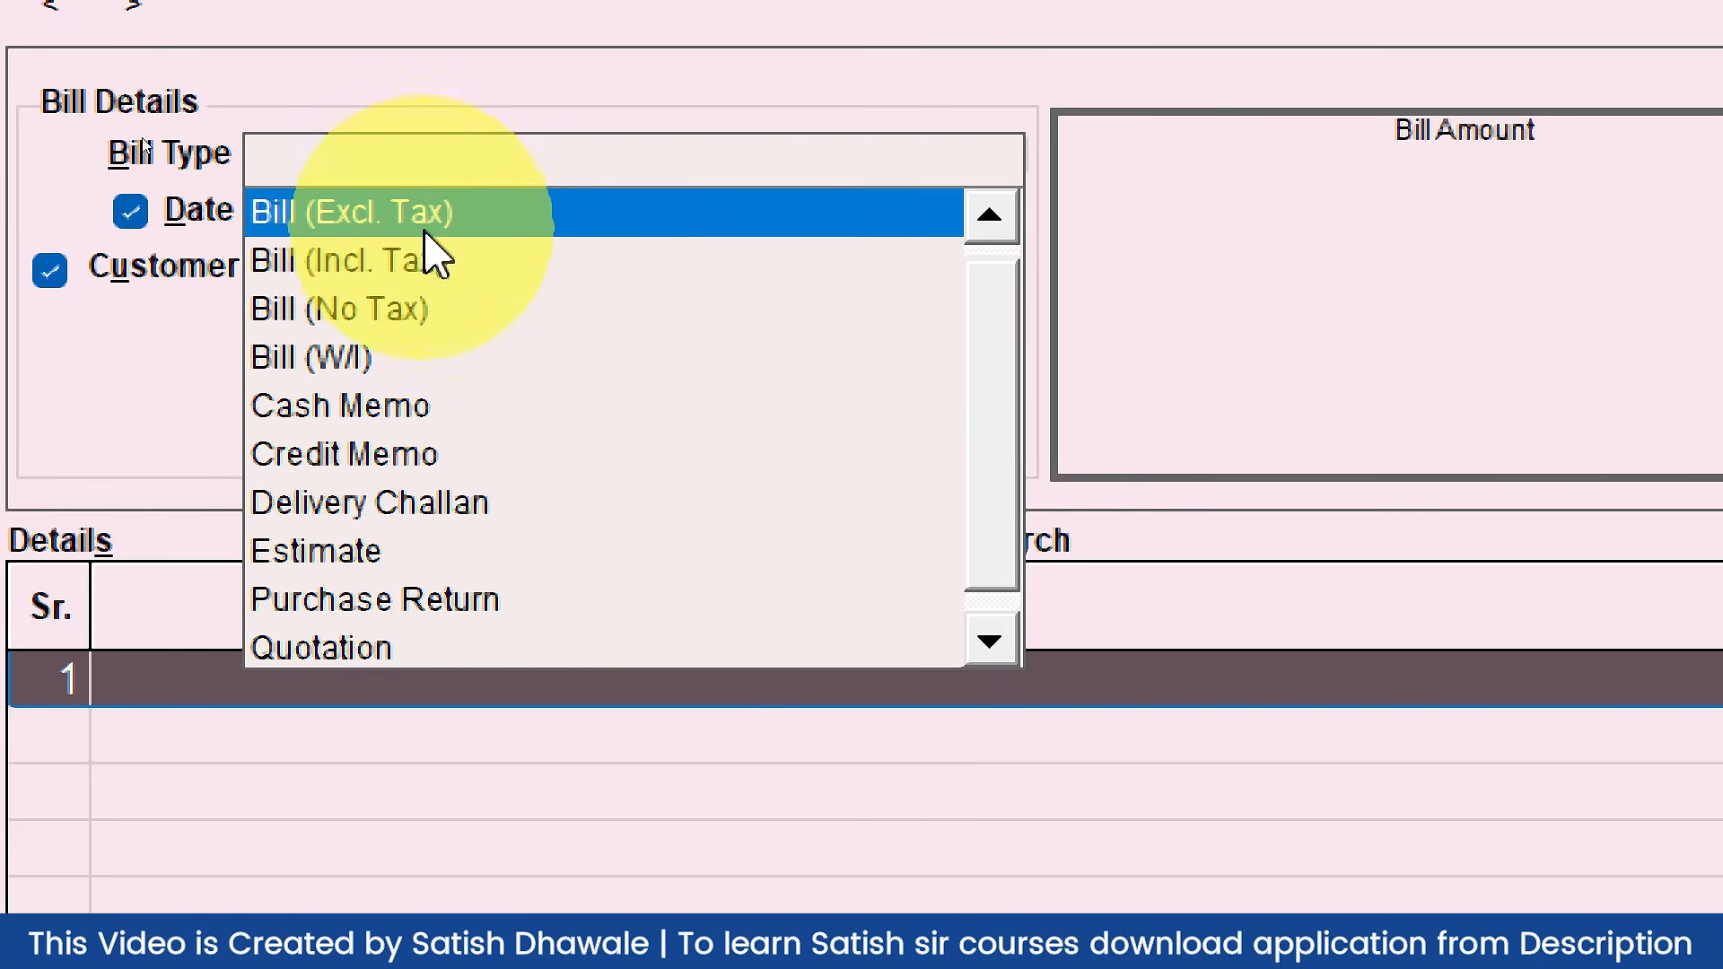
Step: Choose Bill (Excl. Tax) as the type for bill CM0001 dated 06-11-2023
{"action": "key", "text": "Down"}
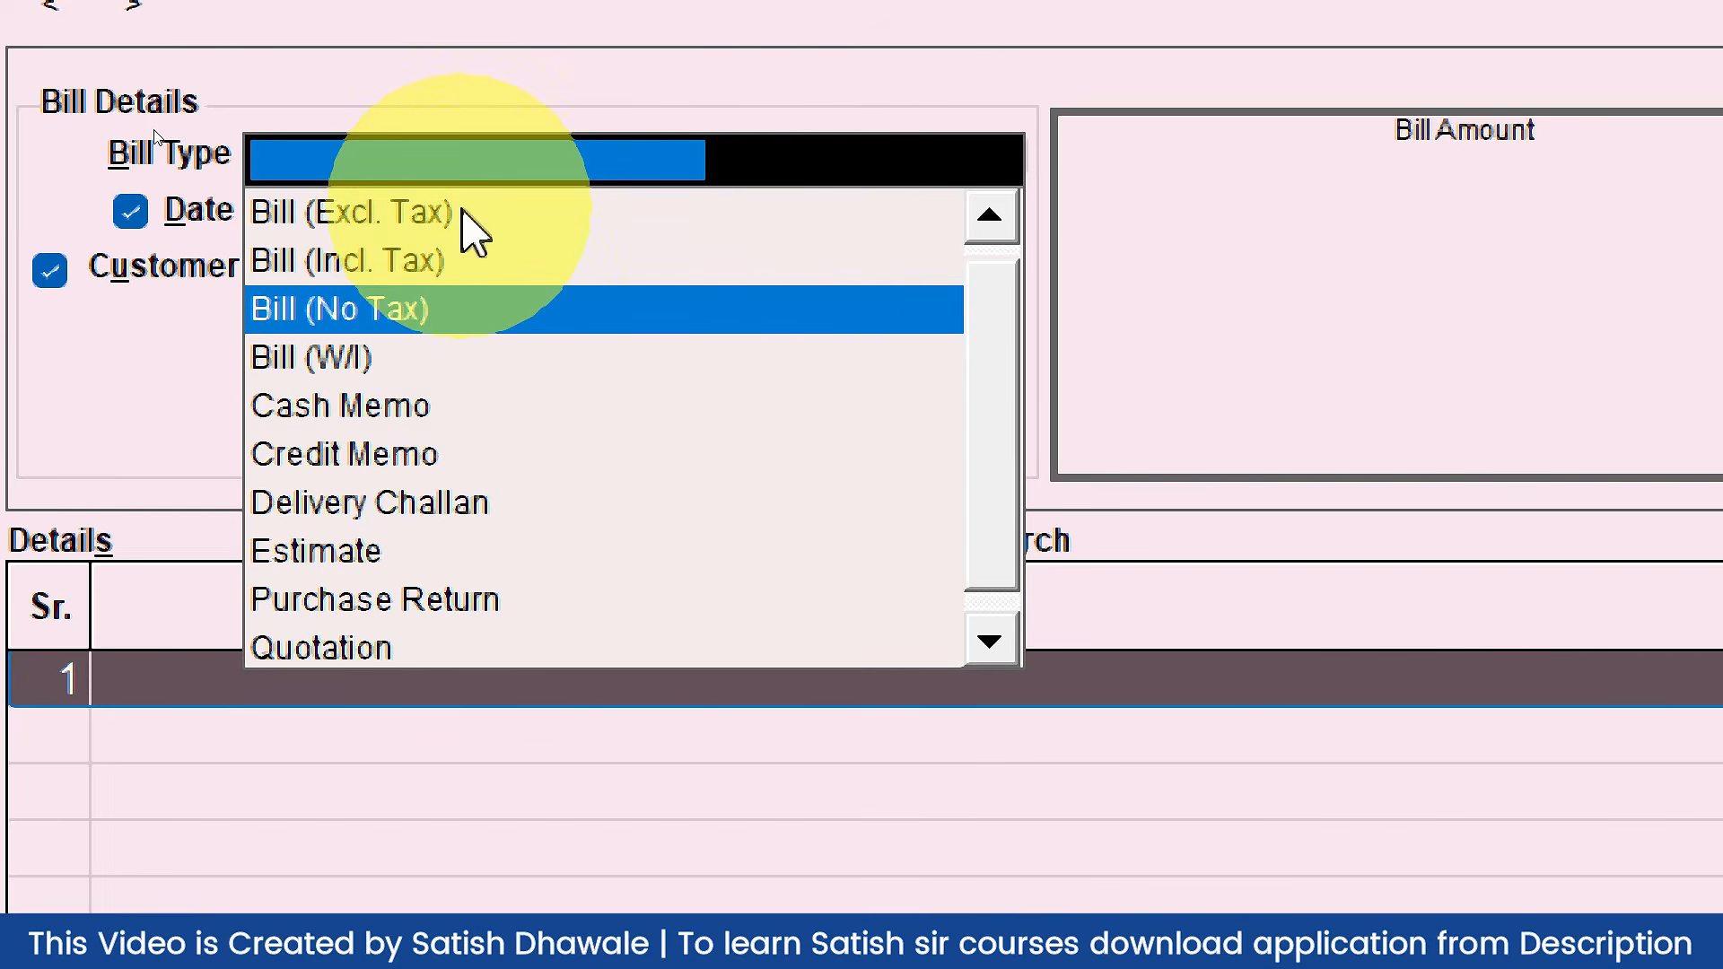
{"action": "key", "text": "Down"}
{"action": "key", "text": "Up"}
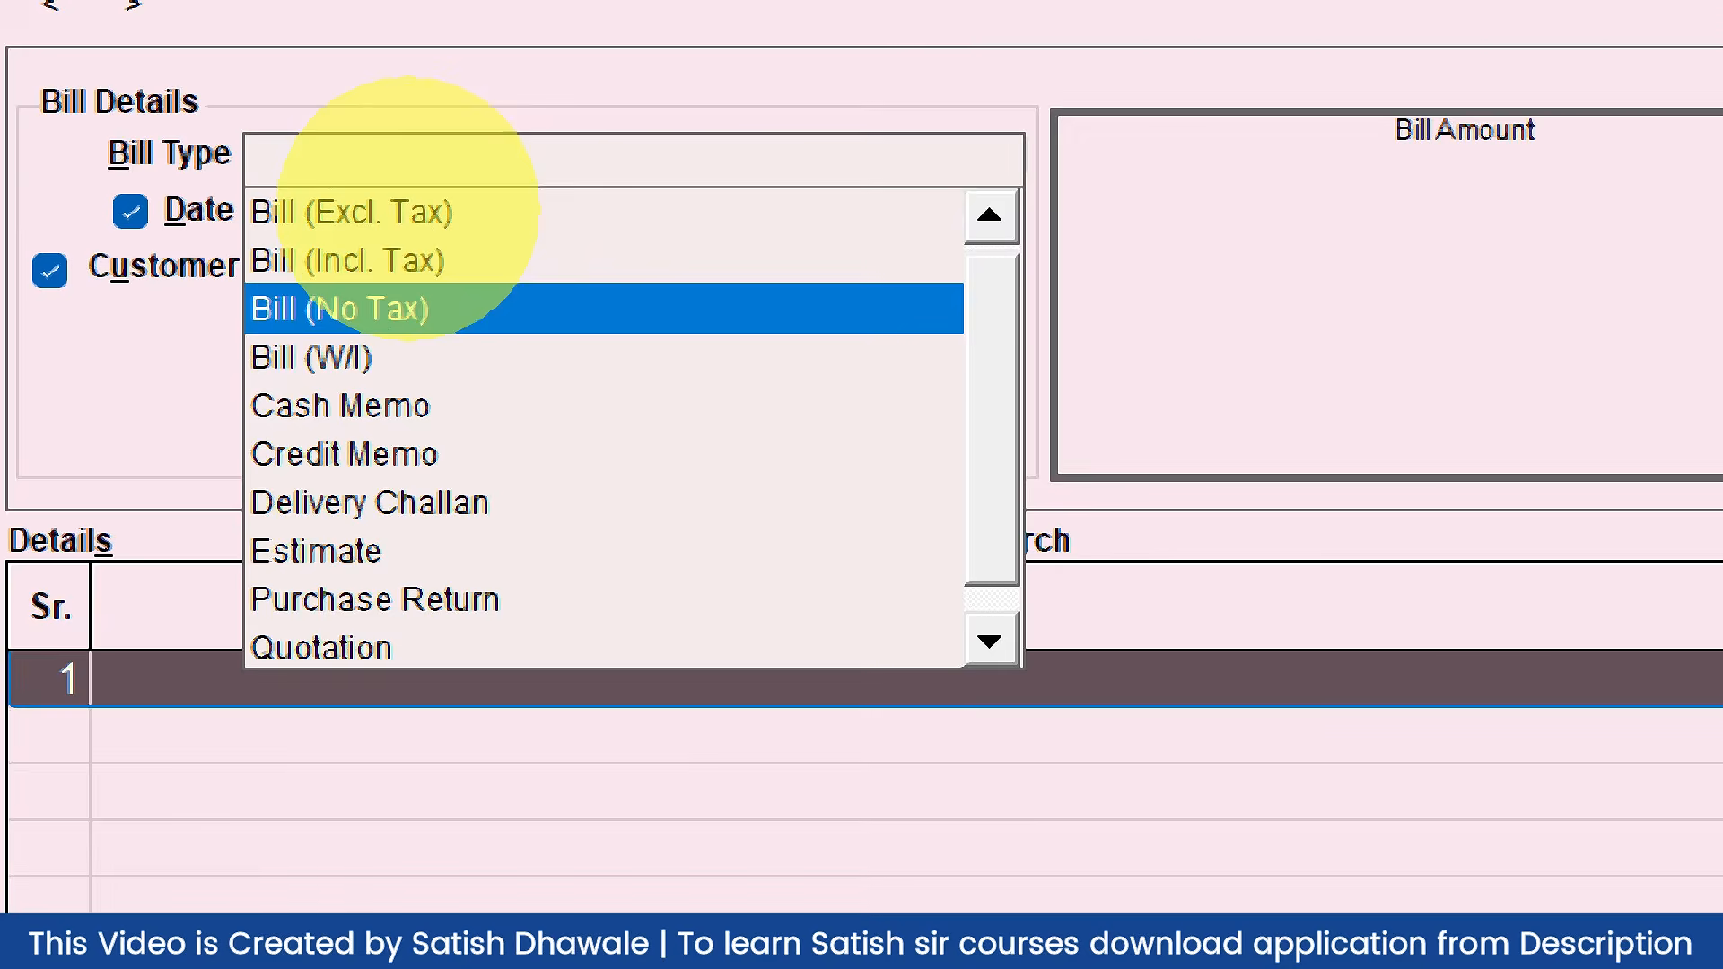
{"action": "left_click", "coordinate": [408, 212]}
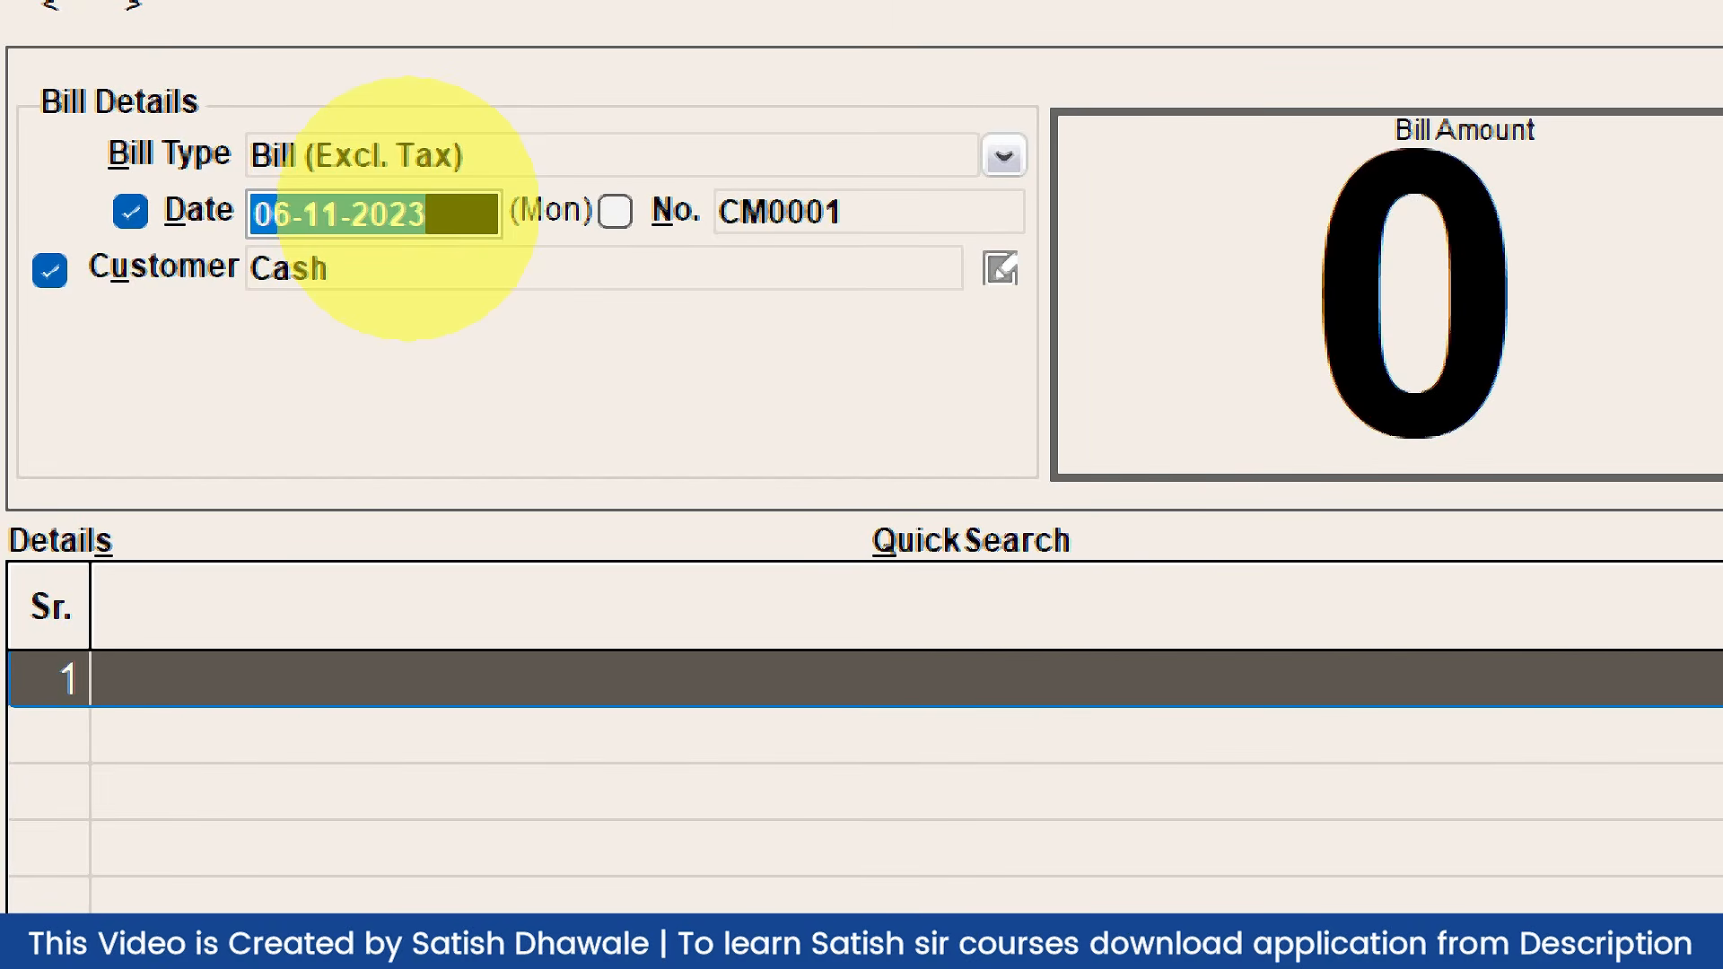
Step: Keep the bill date, renumber the bill to 1001, and clear the customer to list ledgers
{"action": "key", "text": "Return"}
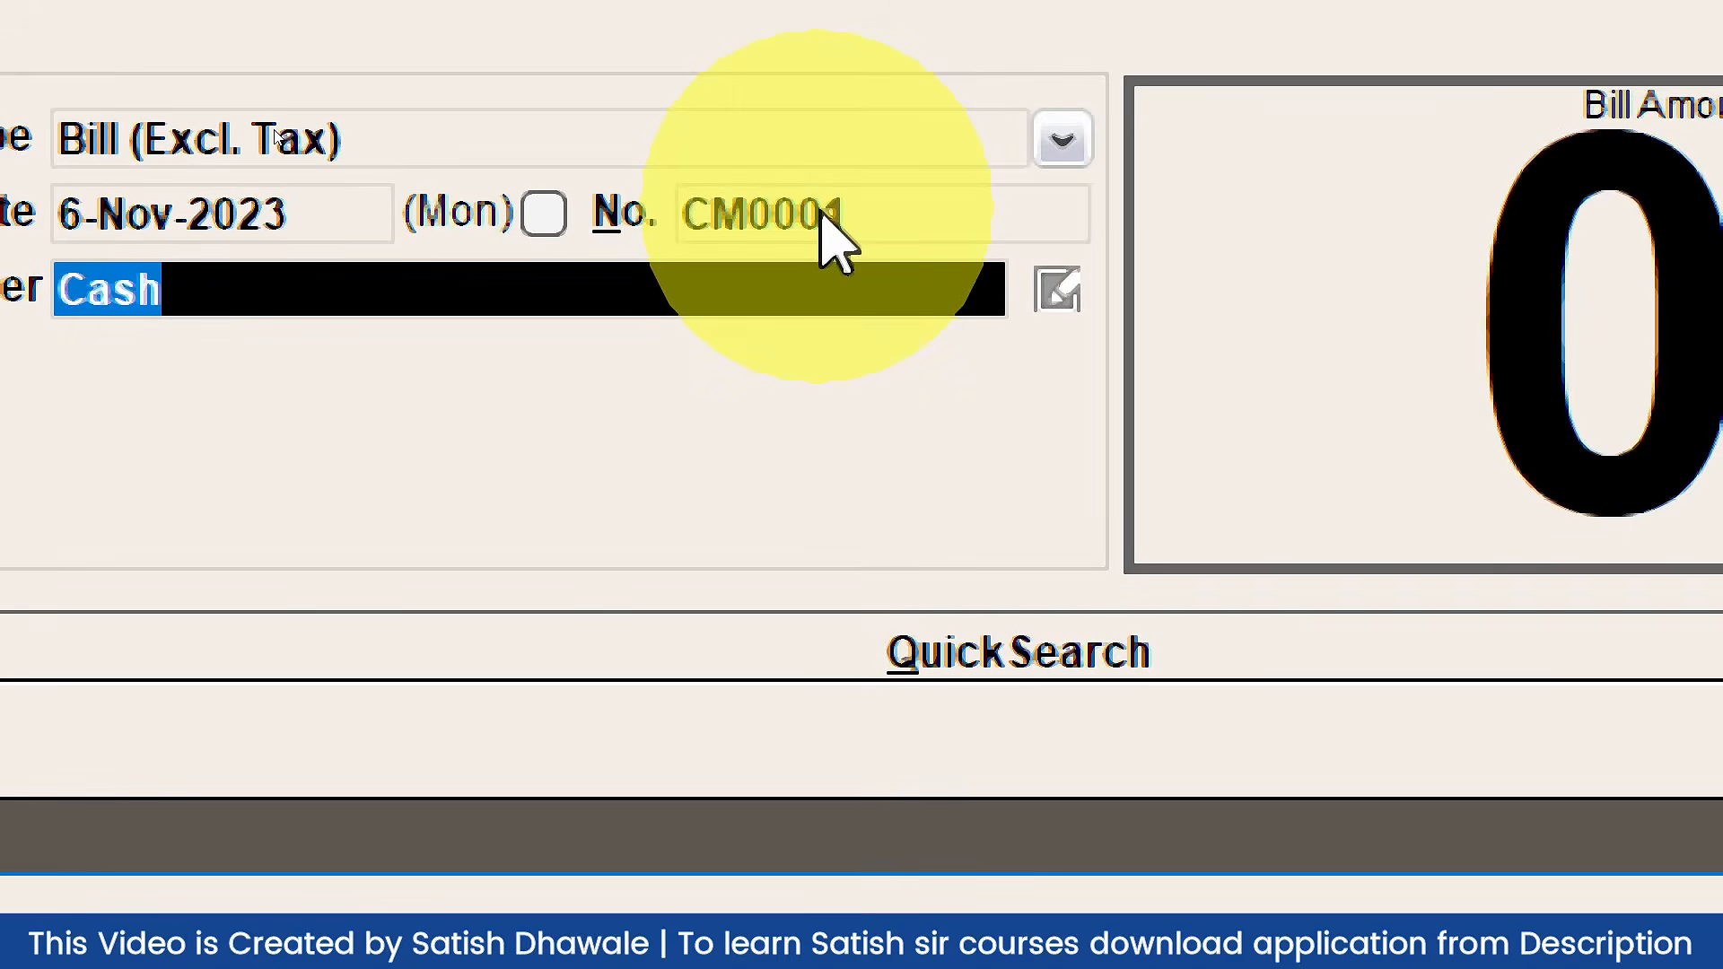
{"action": "left_click", "coordinate": [821, 215]}
{"action": "key", "text": "BackSpace"}
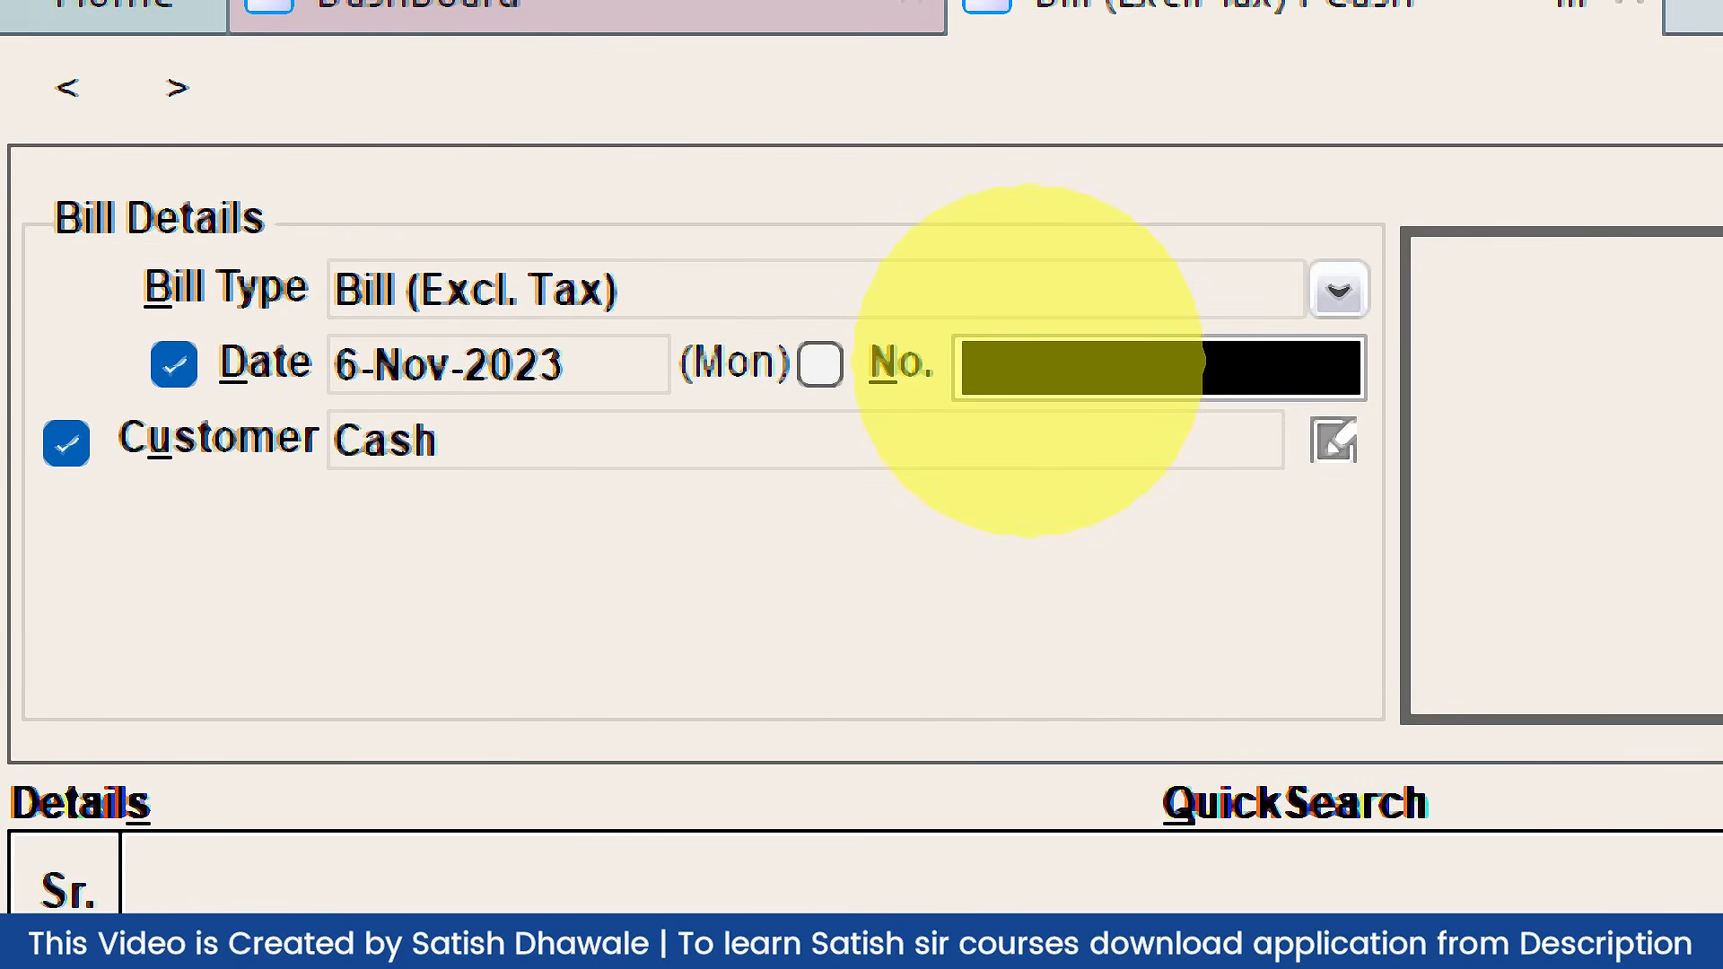
{"action": "type", "text": "1001"}
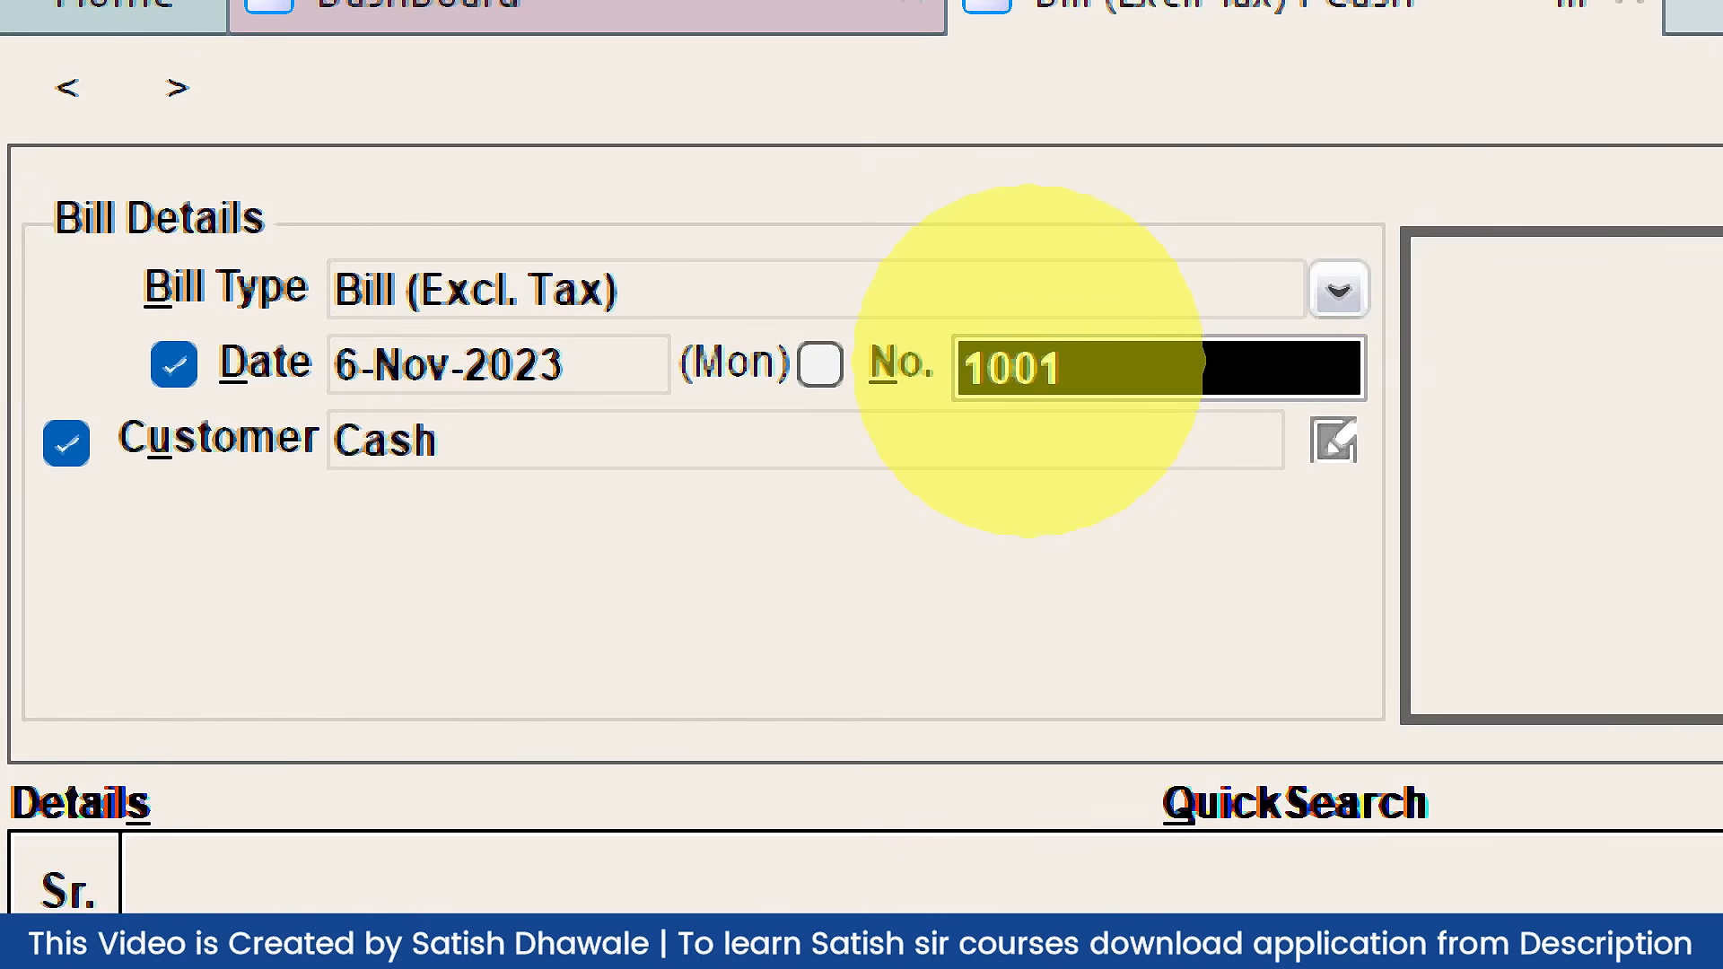
{"action": "key", "text": "Return"}
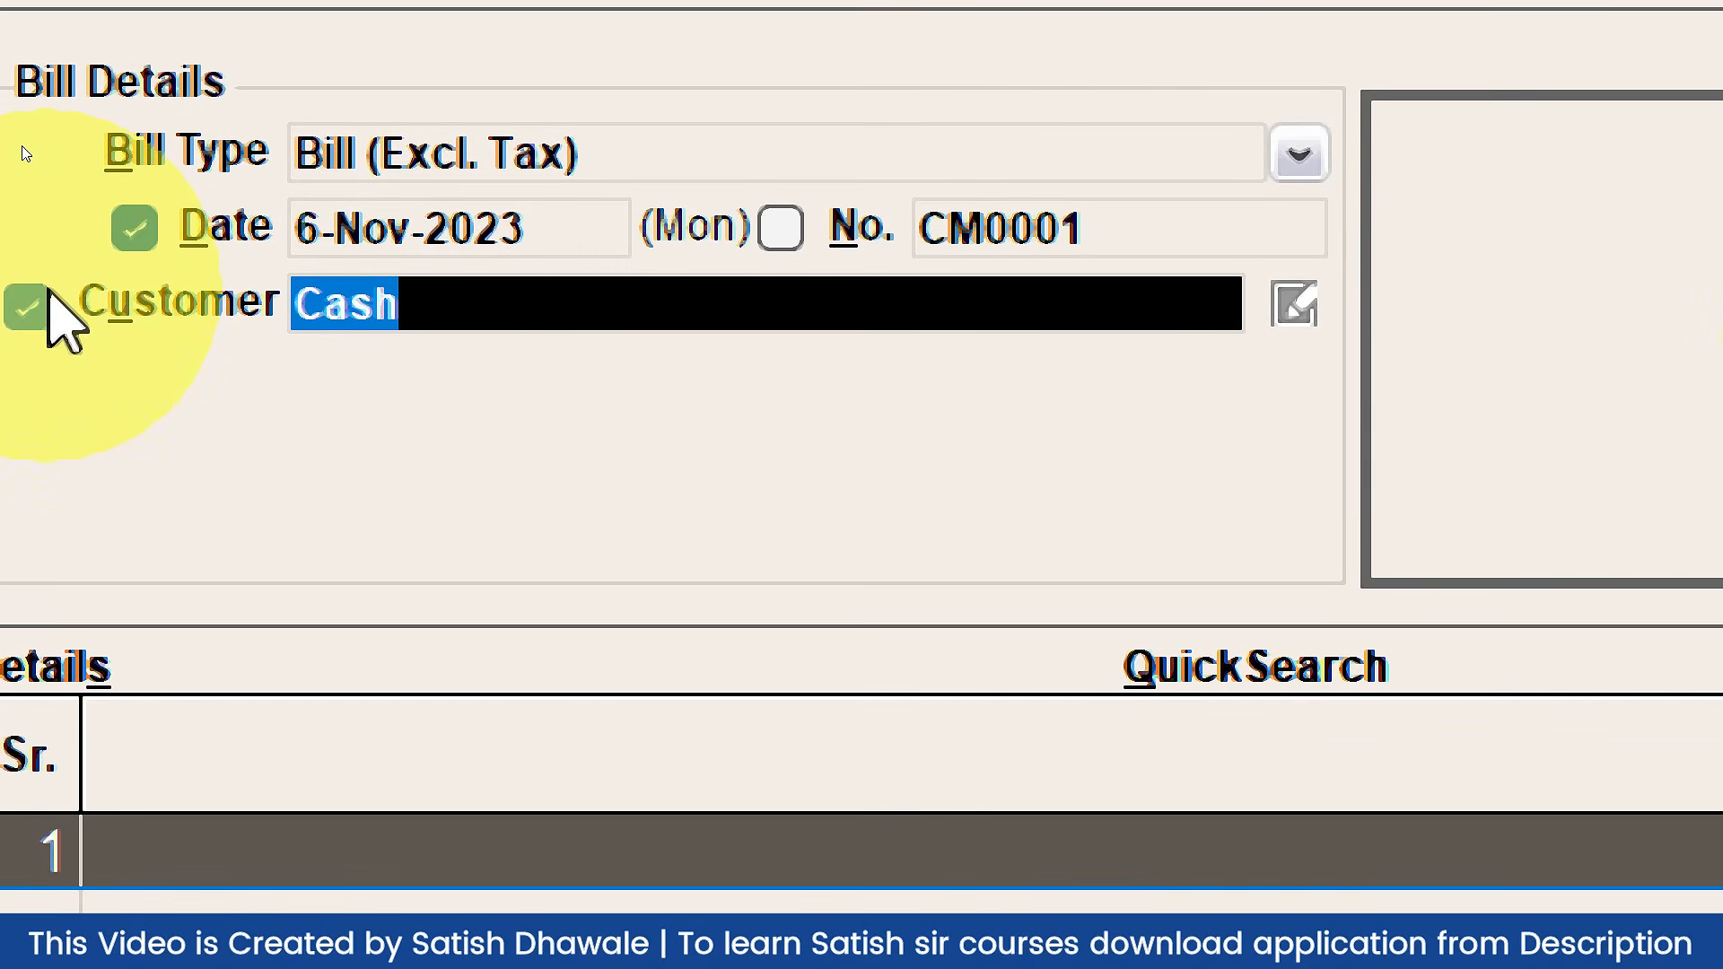
{"action": "key", "text": "BackSpace"}
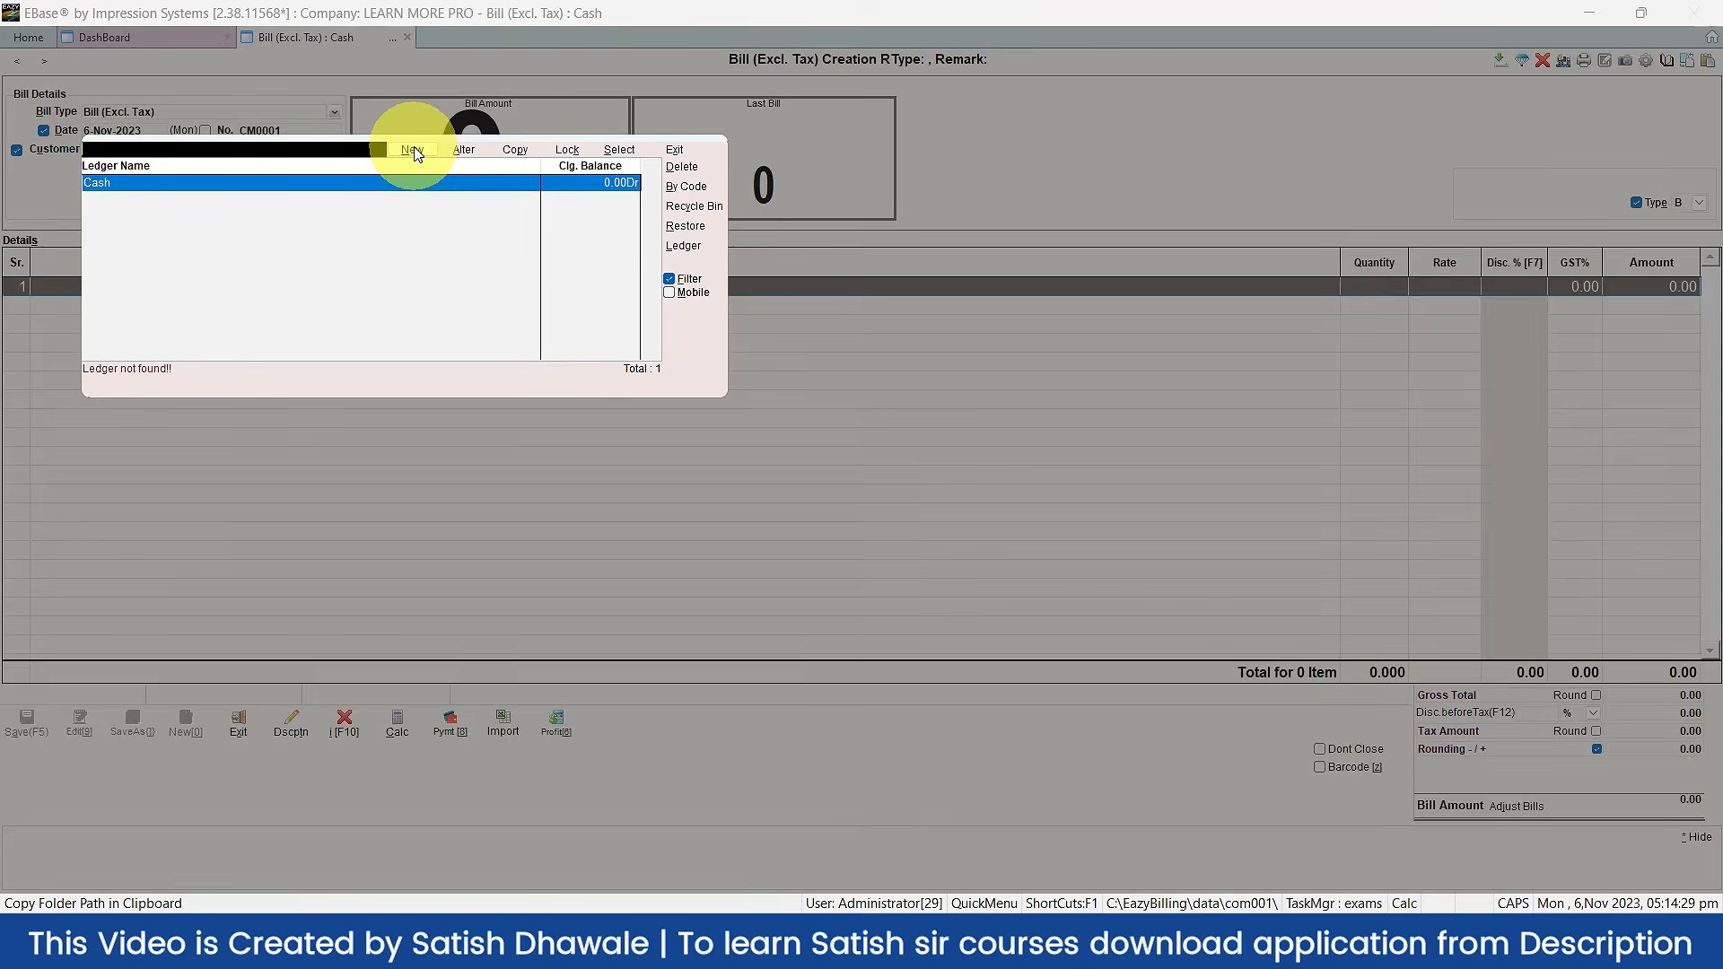
Step: Cancel the new ledger creation and double-click Cash to keep it as customer
{"action": "left_click", "coordinate": [413, 150]}
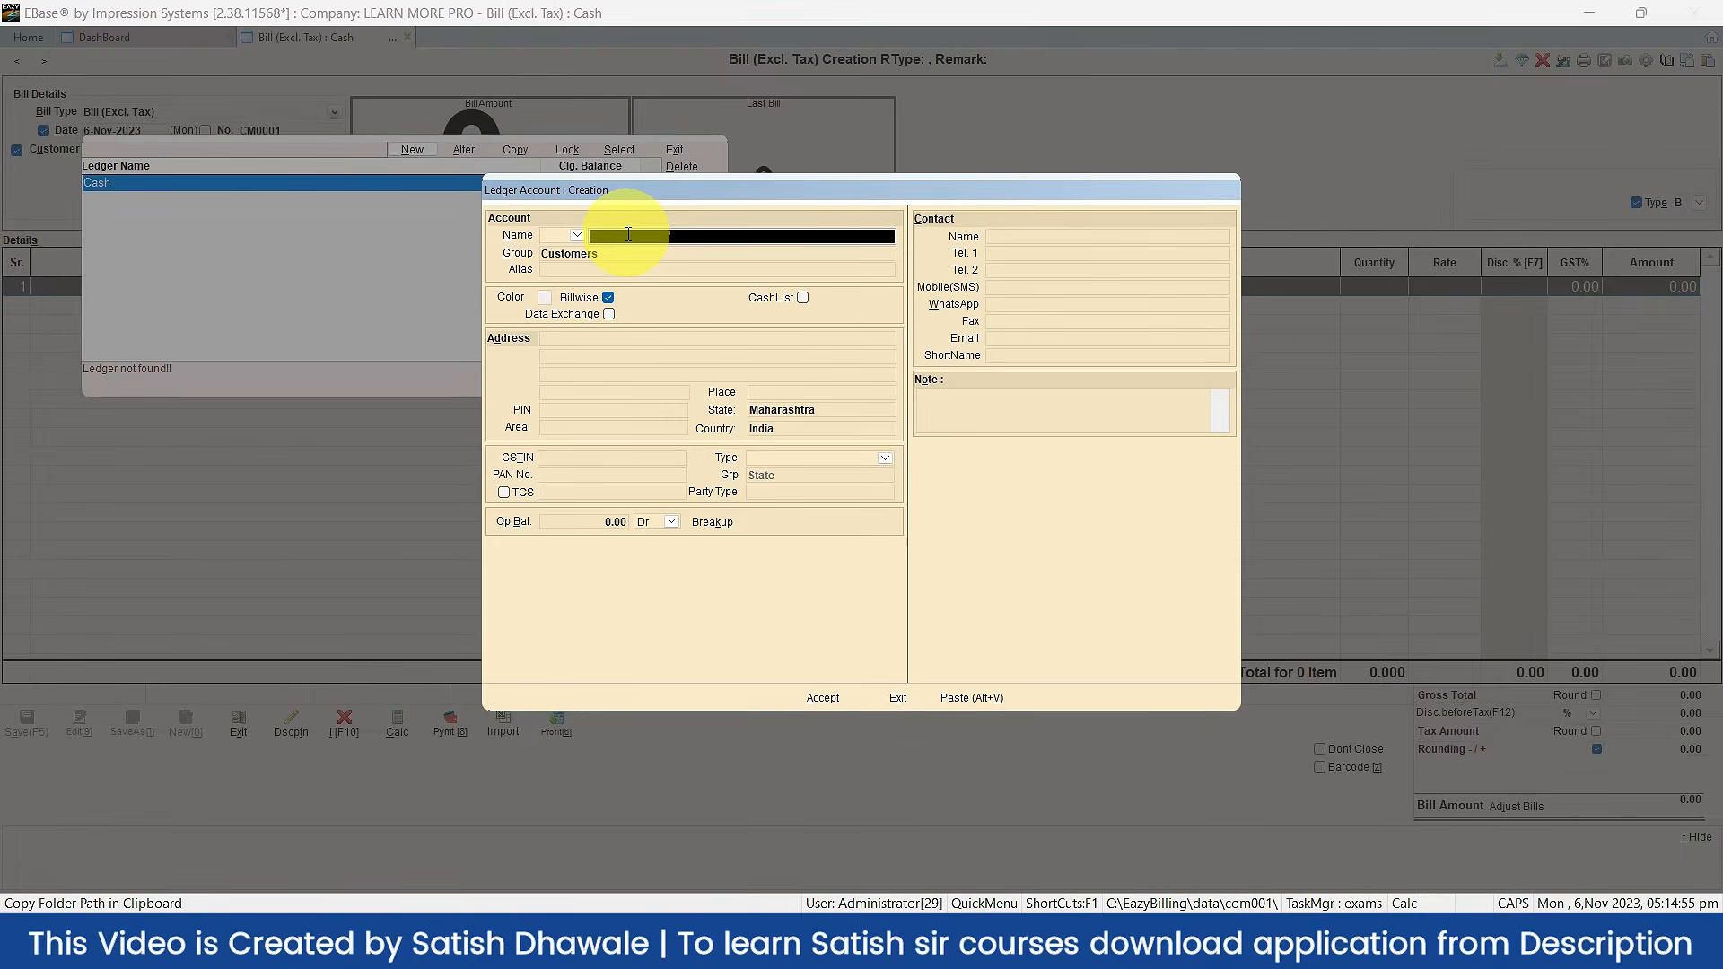
{"action": "key", "text": "Escape"}
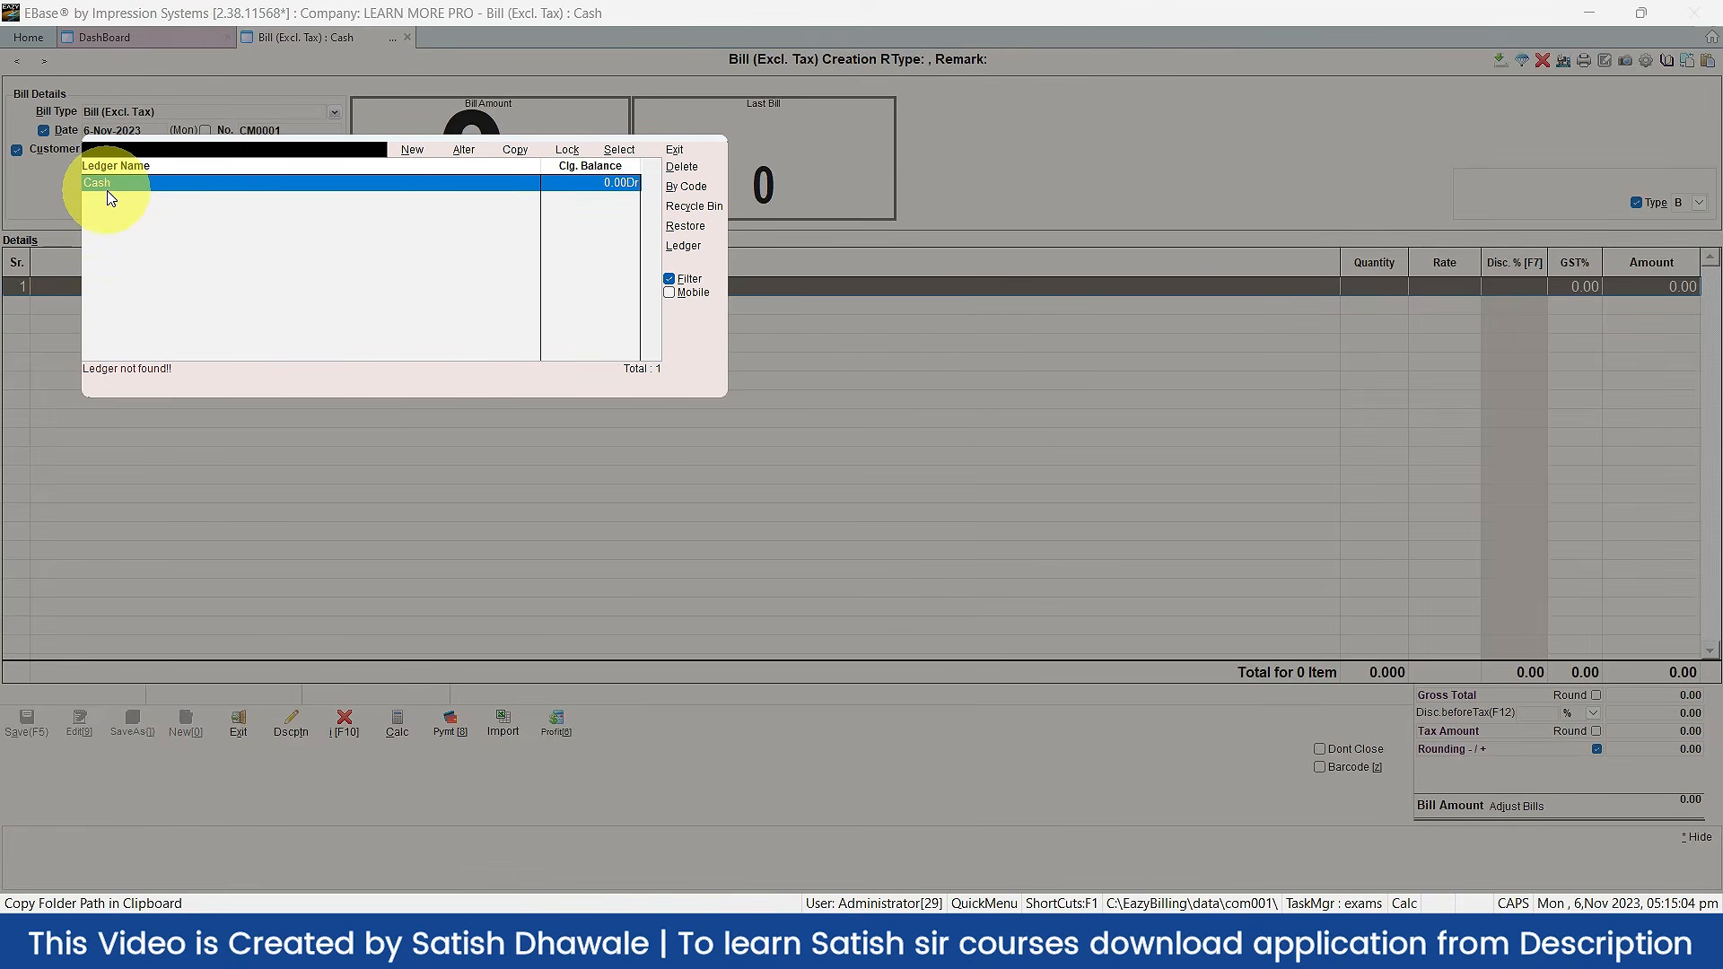
{"action": "double_click", "coordinate": [105, 188]}
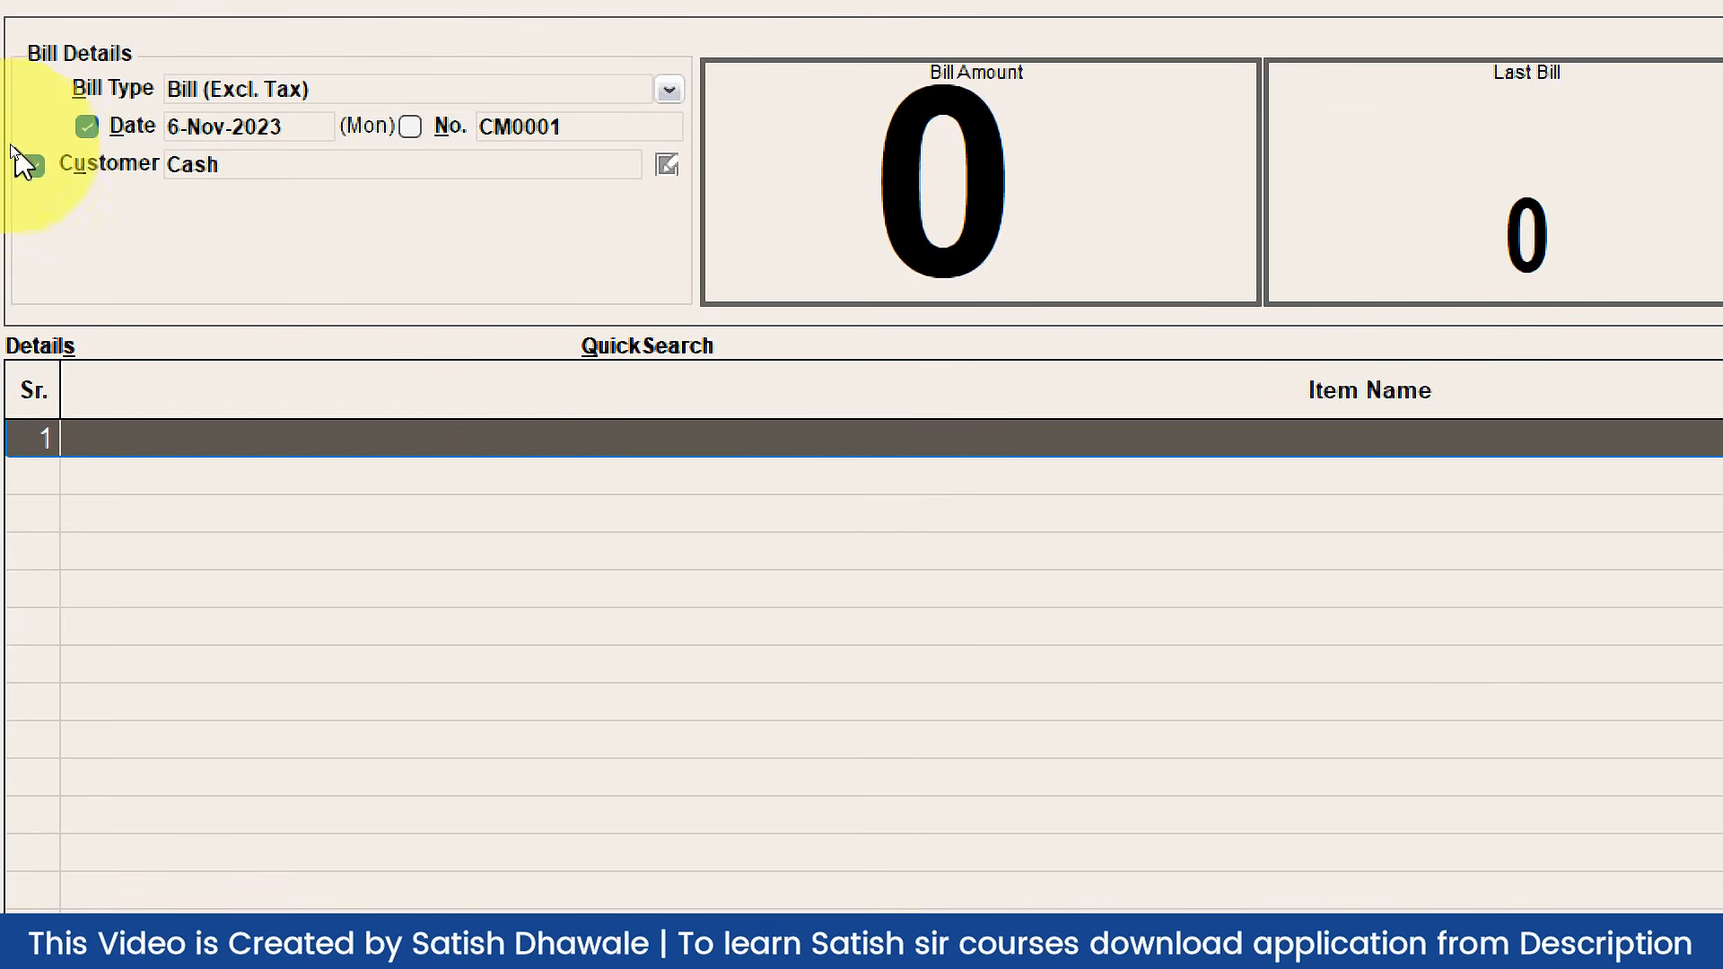
{"action": "left_click", "coordinate": [33, 165]}
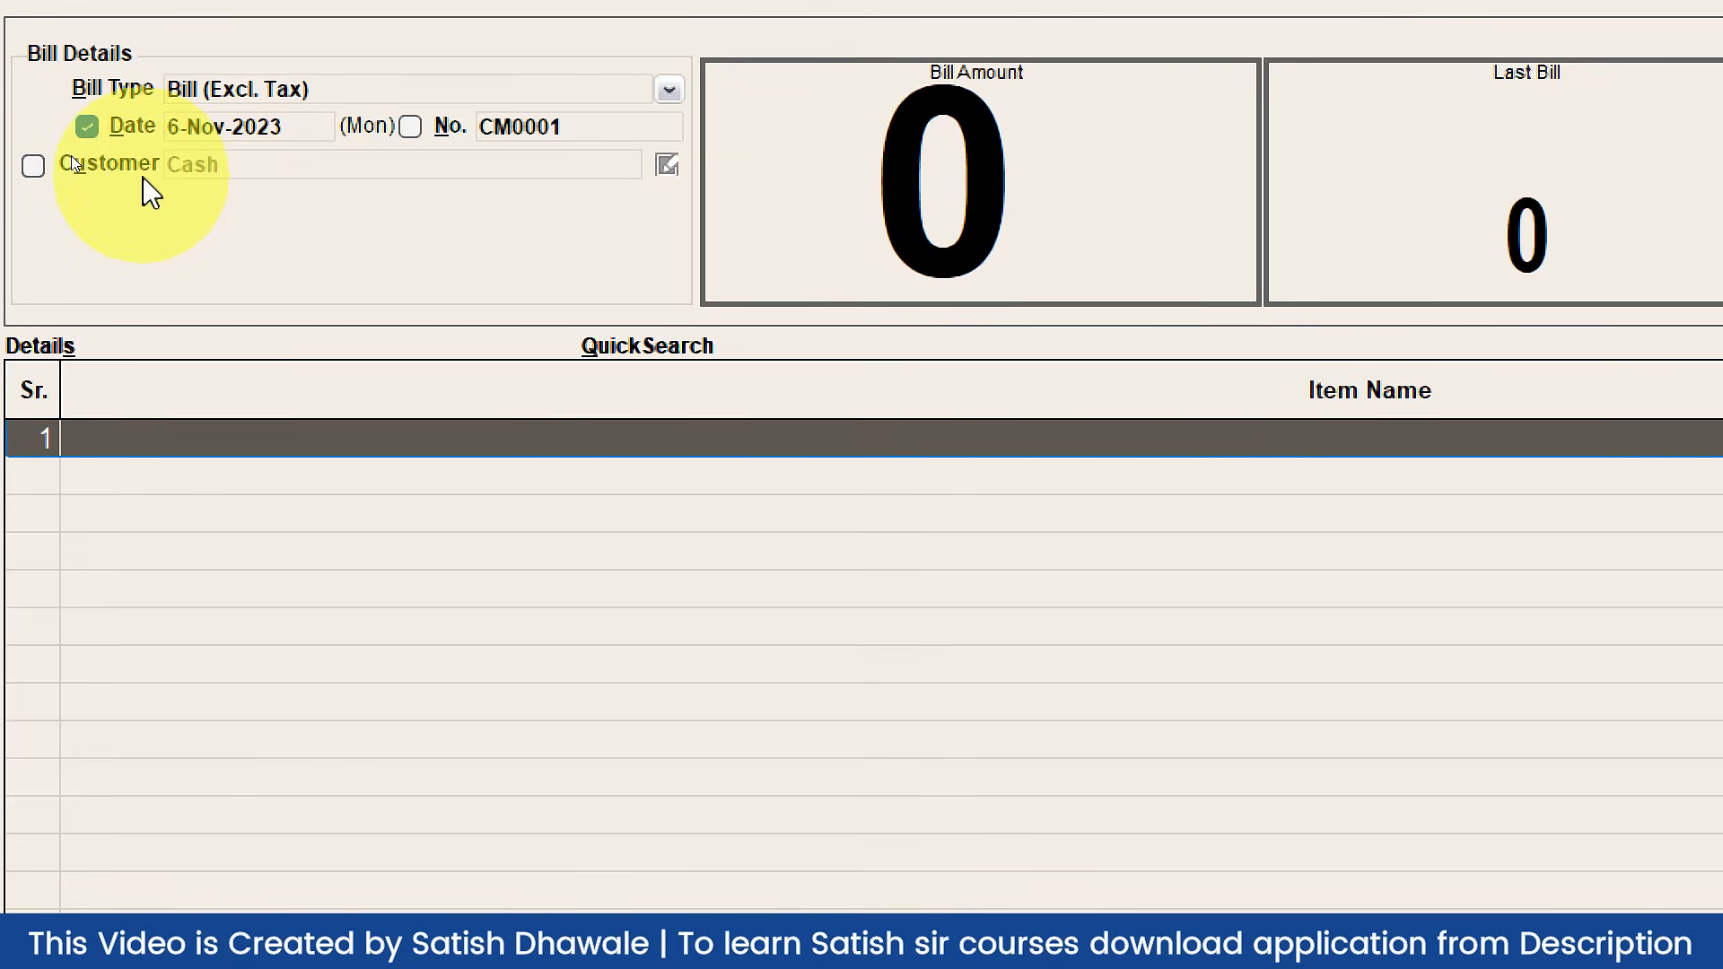
{"action": "left_click", "coordinate": [33, 166]}
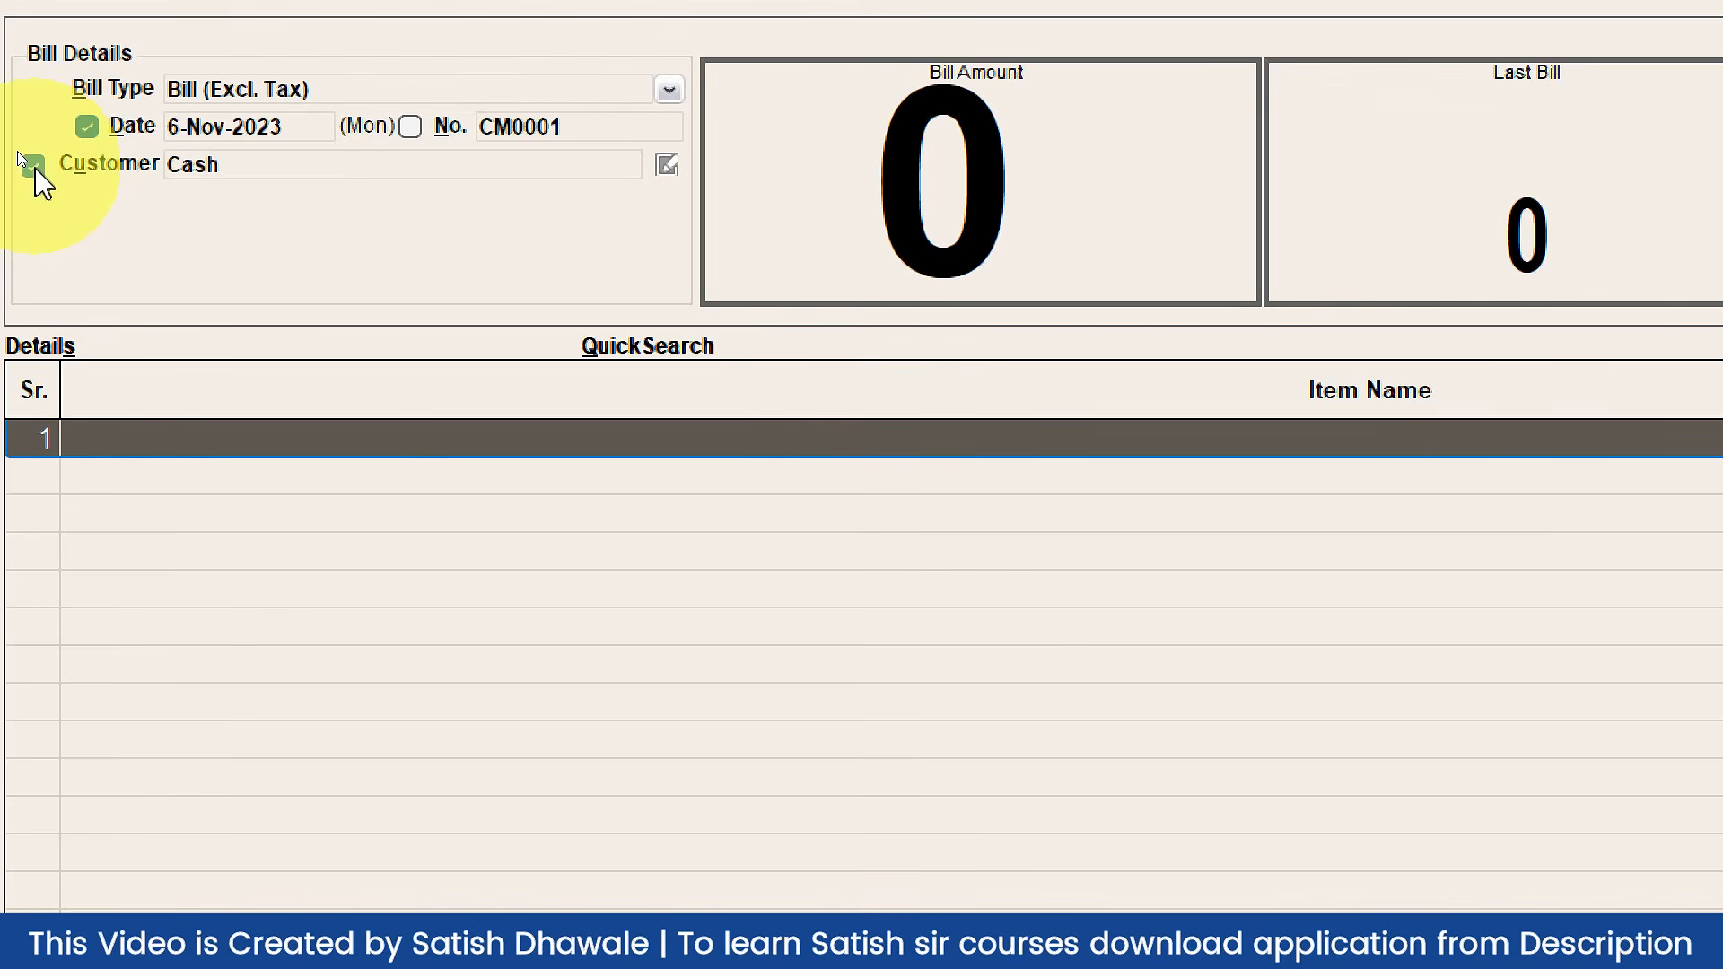
{"action": "left_click", "coordinate": [196, 87]}
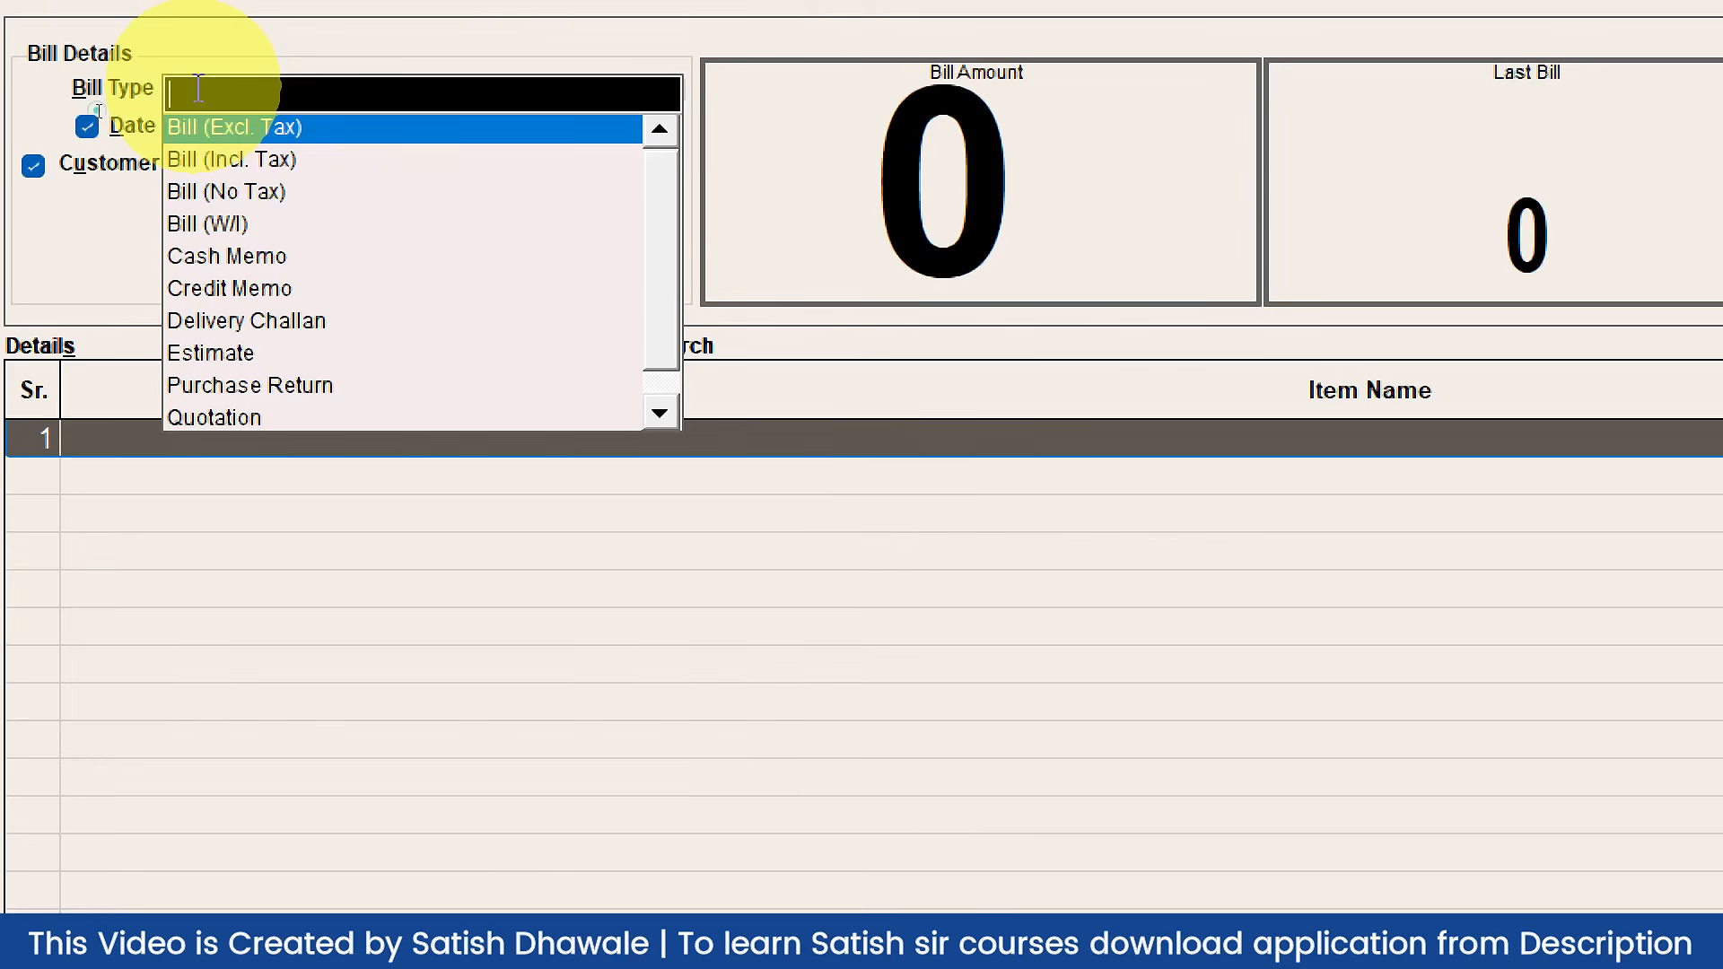
{"action": "key", "text": "Return"}
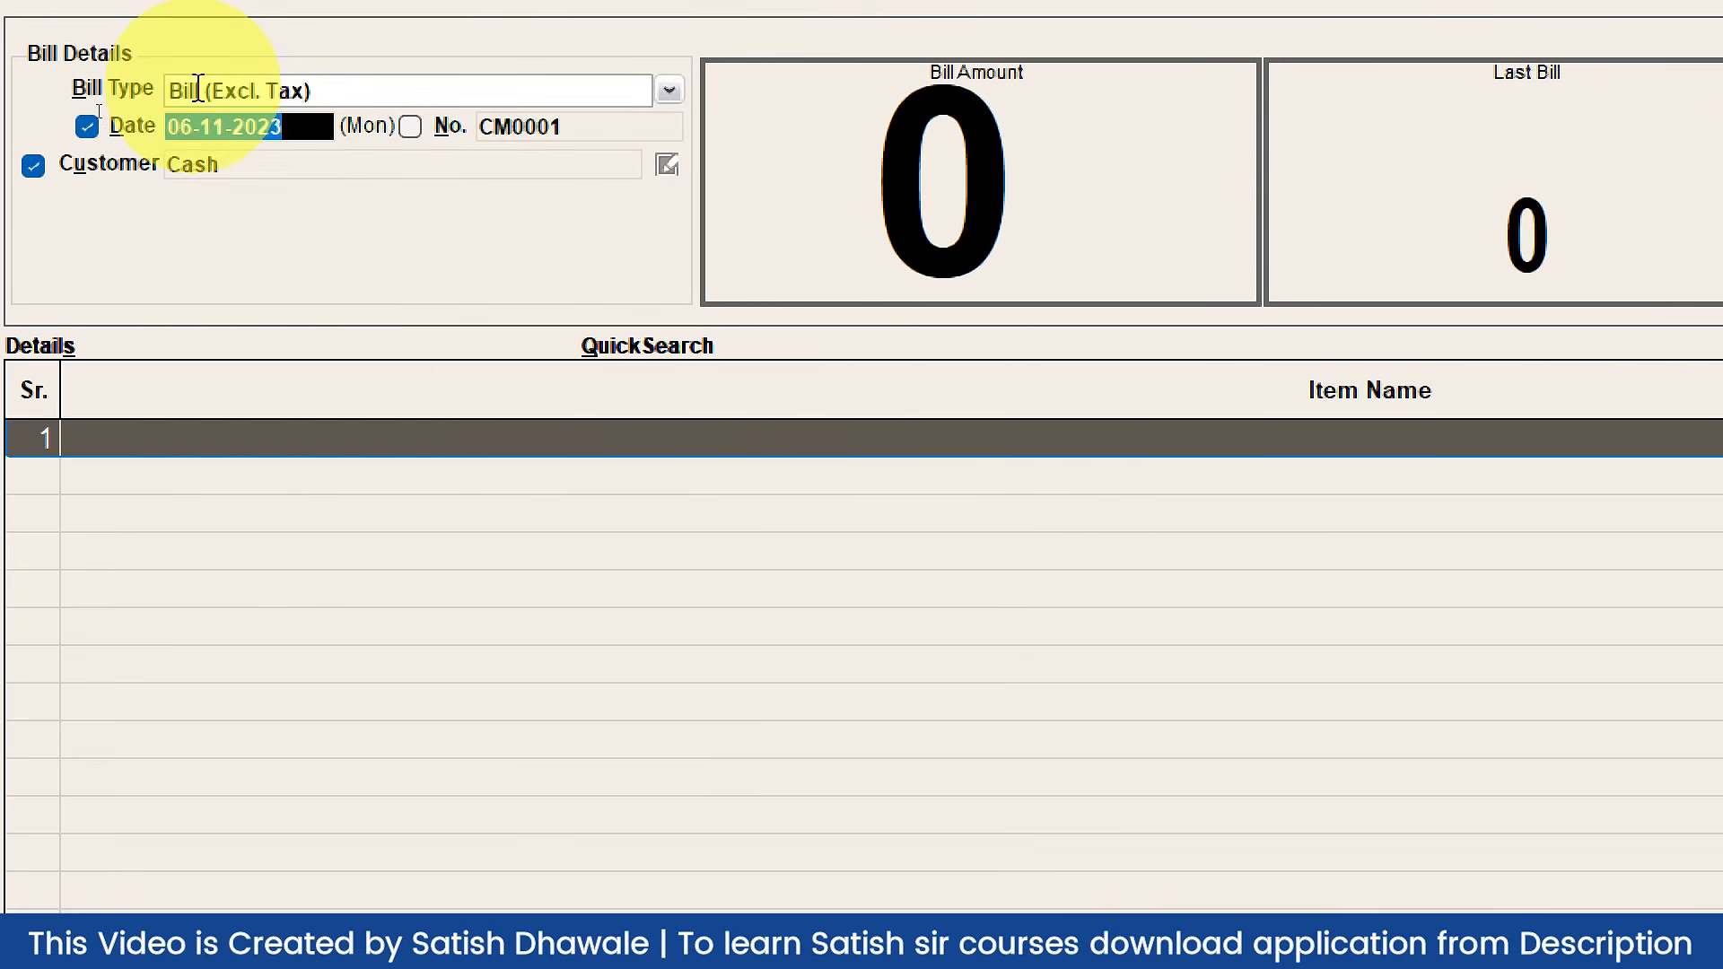
{"action": "key", "text": "Return"}
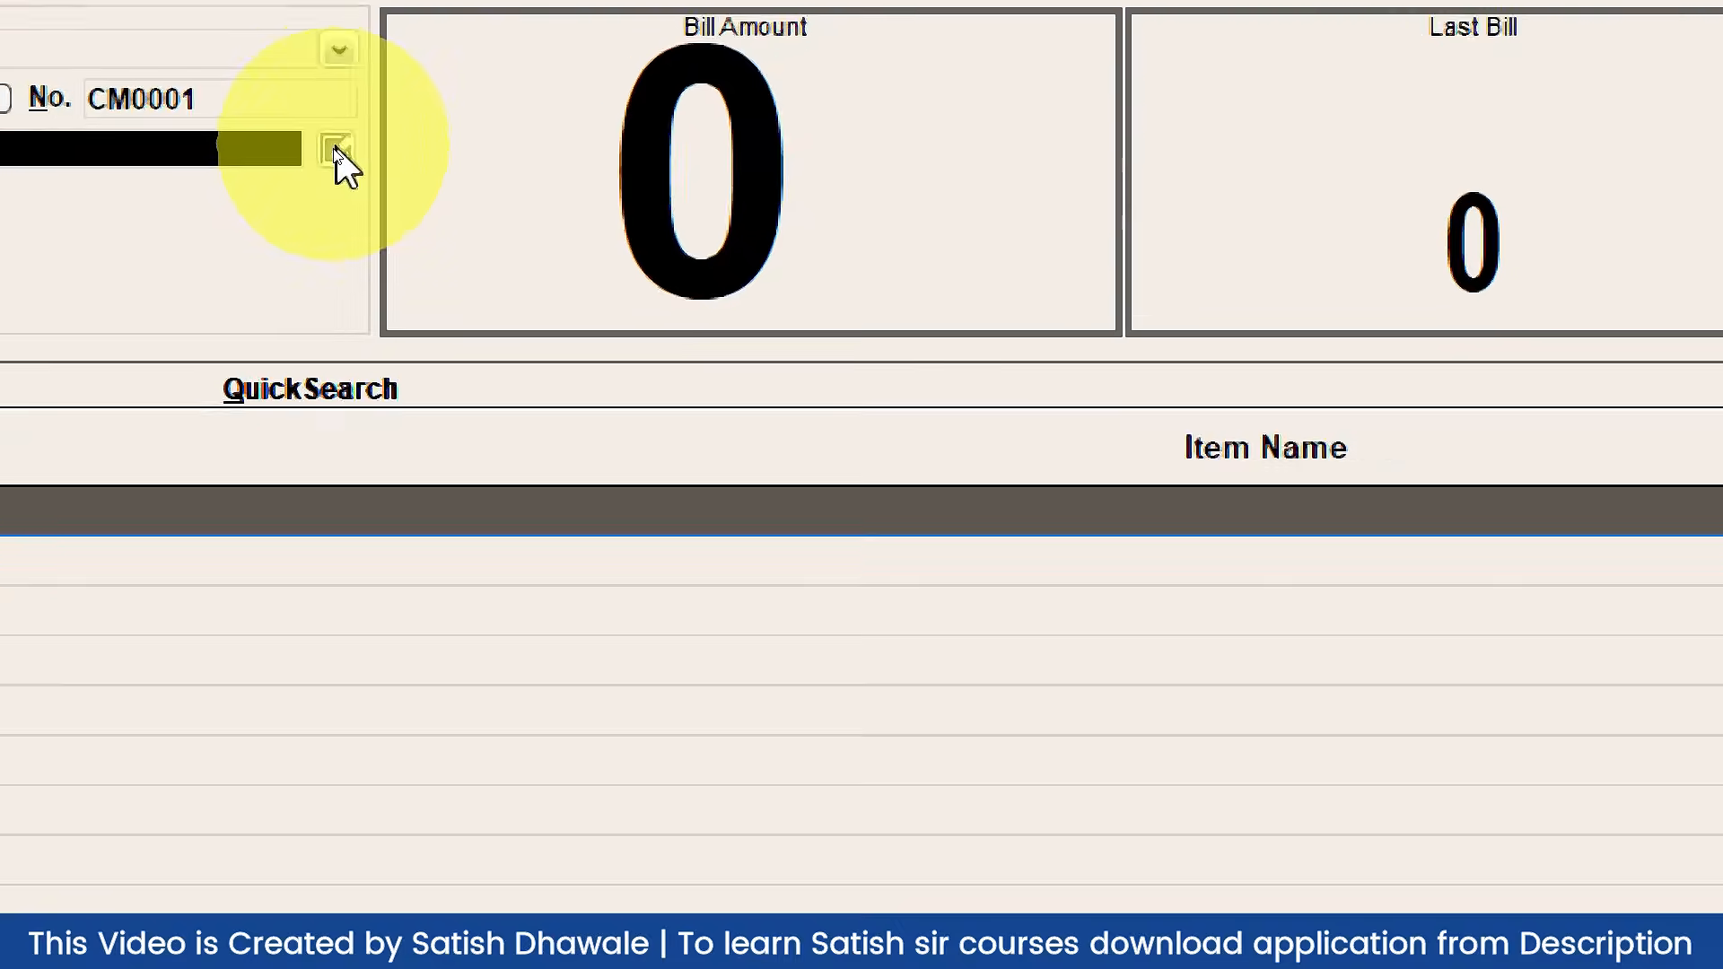
Step: Open the bill's Other Details form and close it again without changes
{"action": "left_click", "coordinate": [337, 151]}
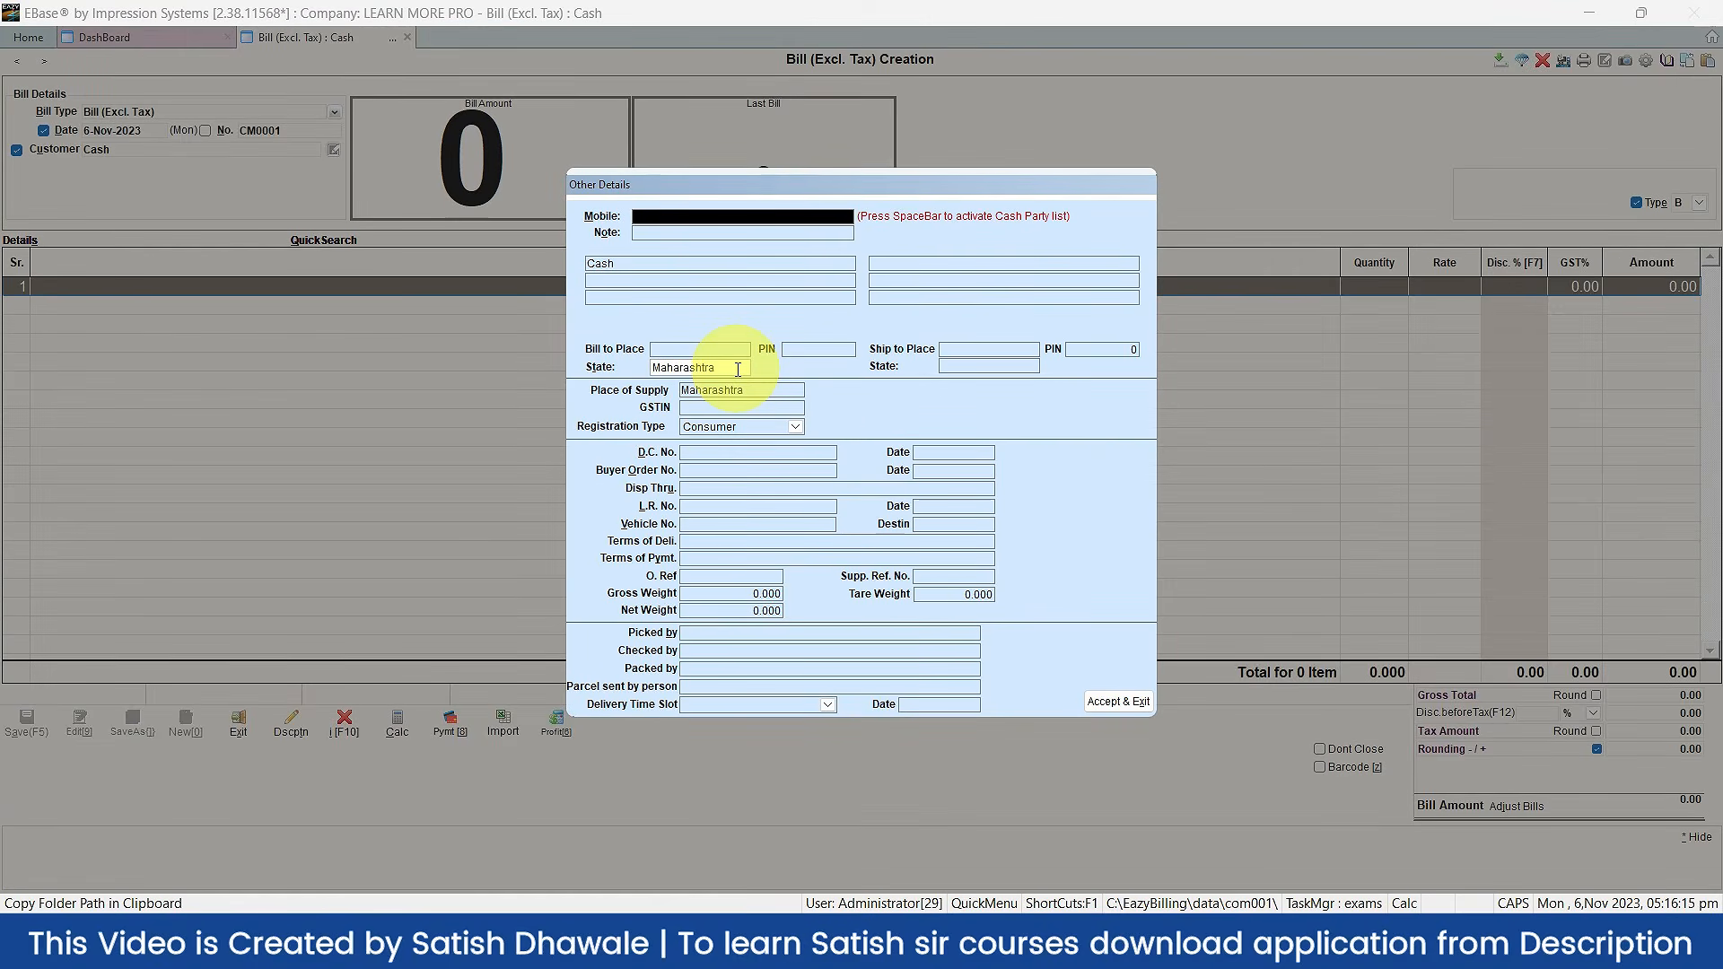
{"action": "key", "text": "Escape"}
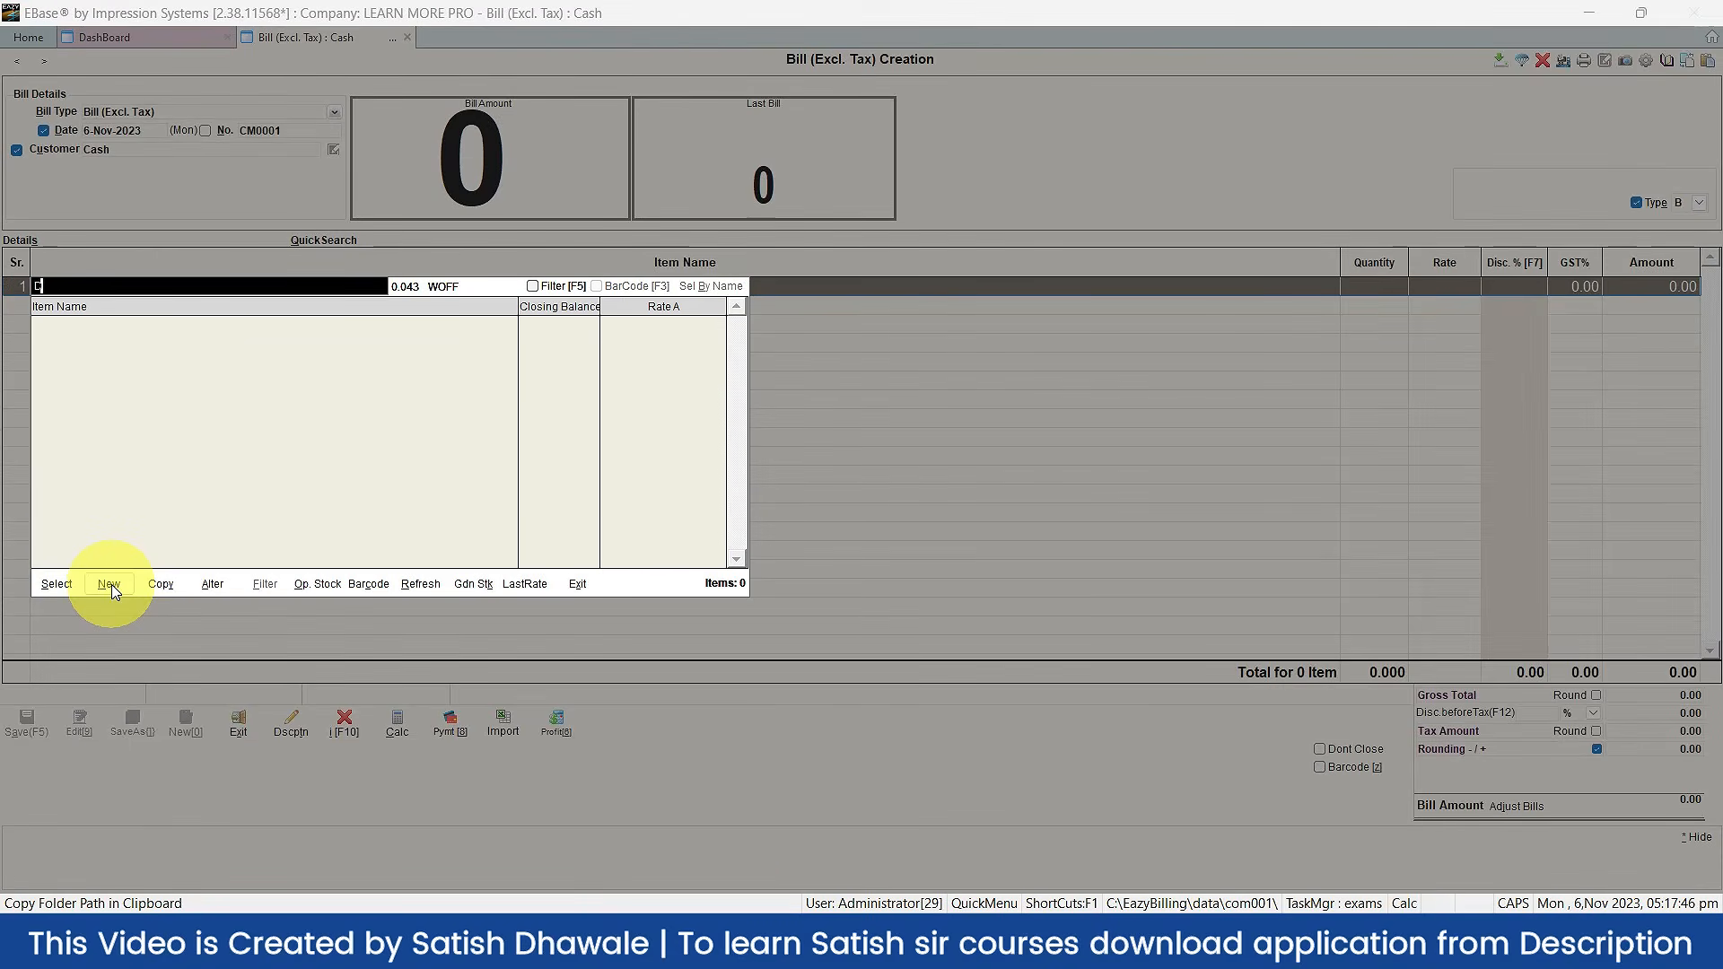
Step: Create a new Goods item named MOUSE and choose NOS as its basic unit
{"action": "left_click", "coordinate": [112, 587]}
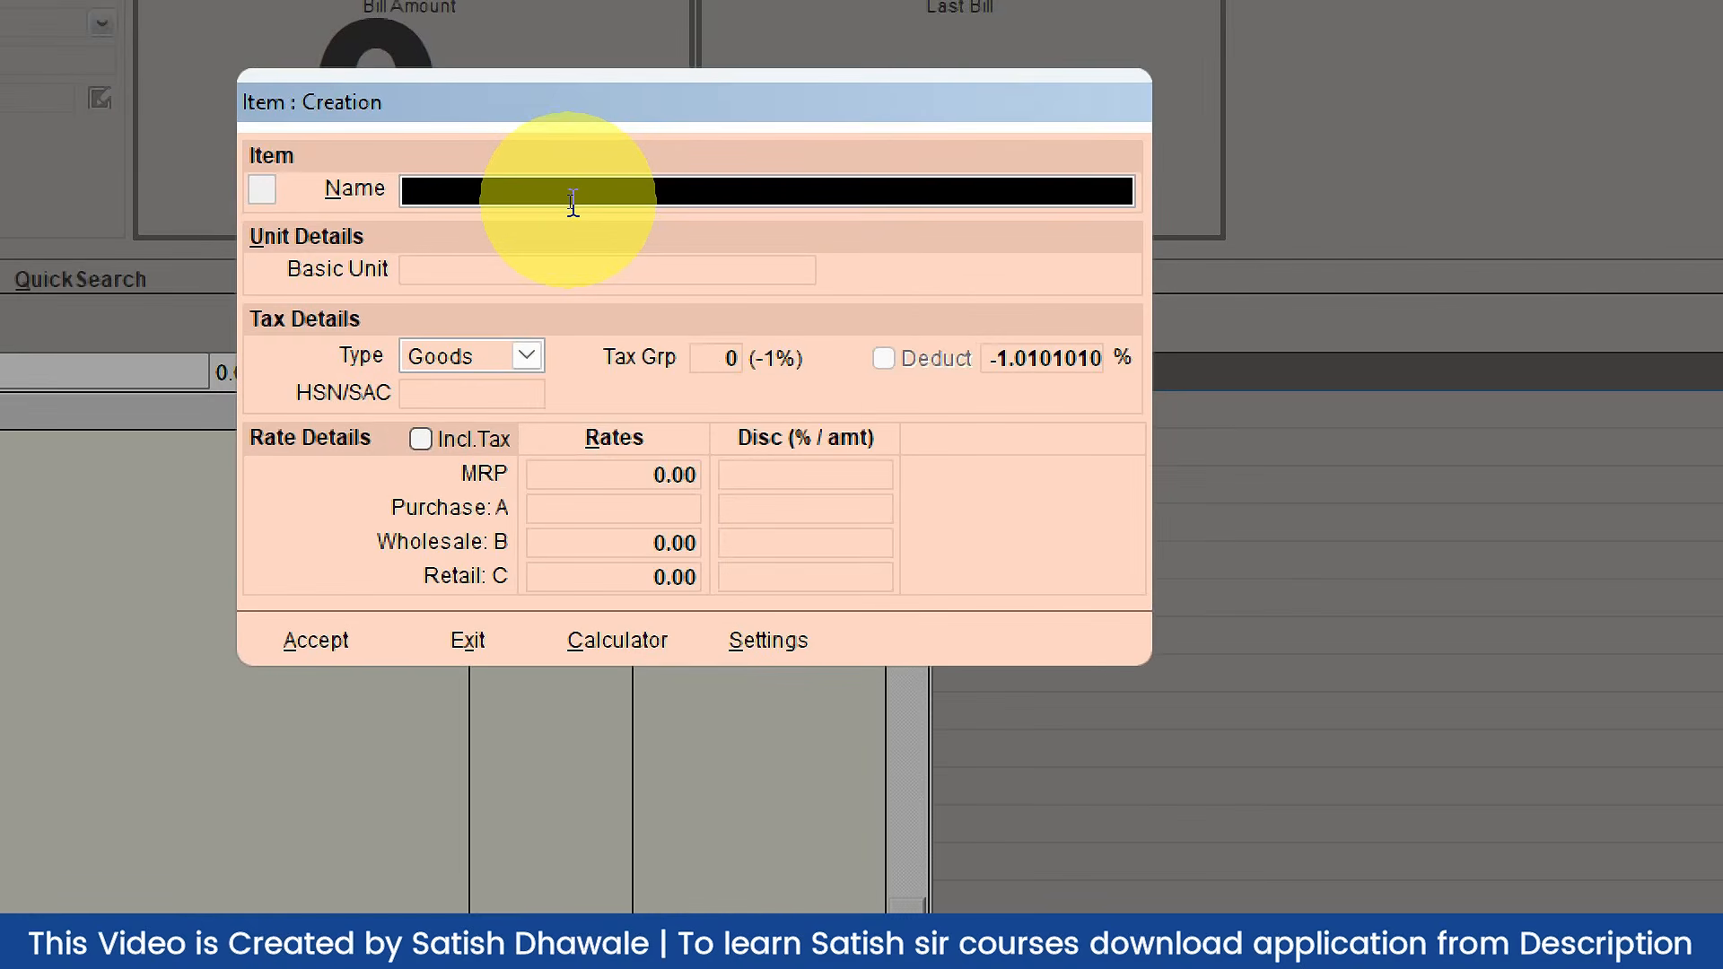
{"action": "type", "text": "m"}
{"action": "key", "text": "BackSpace"}
{"action": "type", "text": "MOUSE"}
{"action": "key", "text": "Return"}
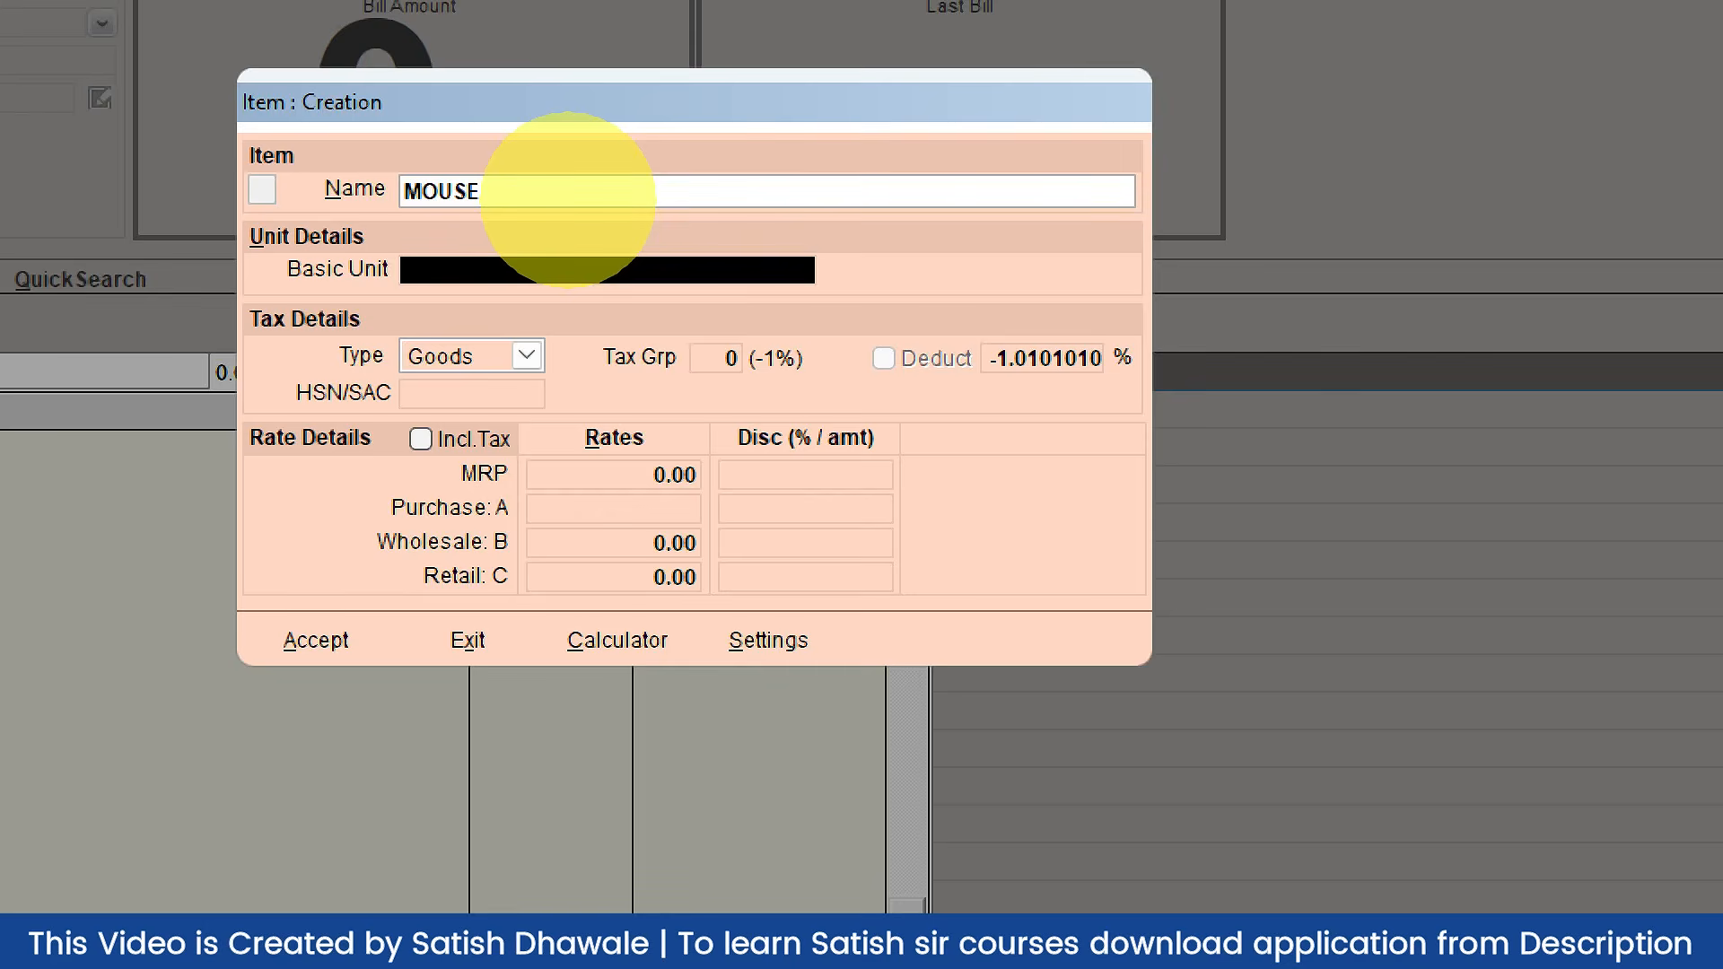
{"action": "type", "text": "P"}
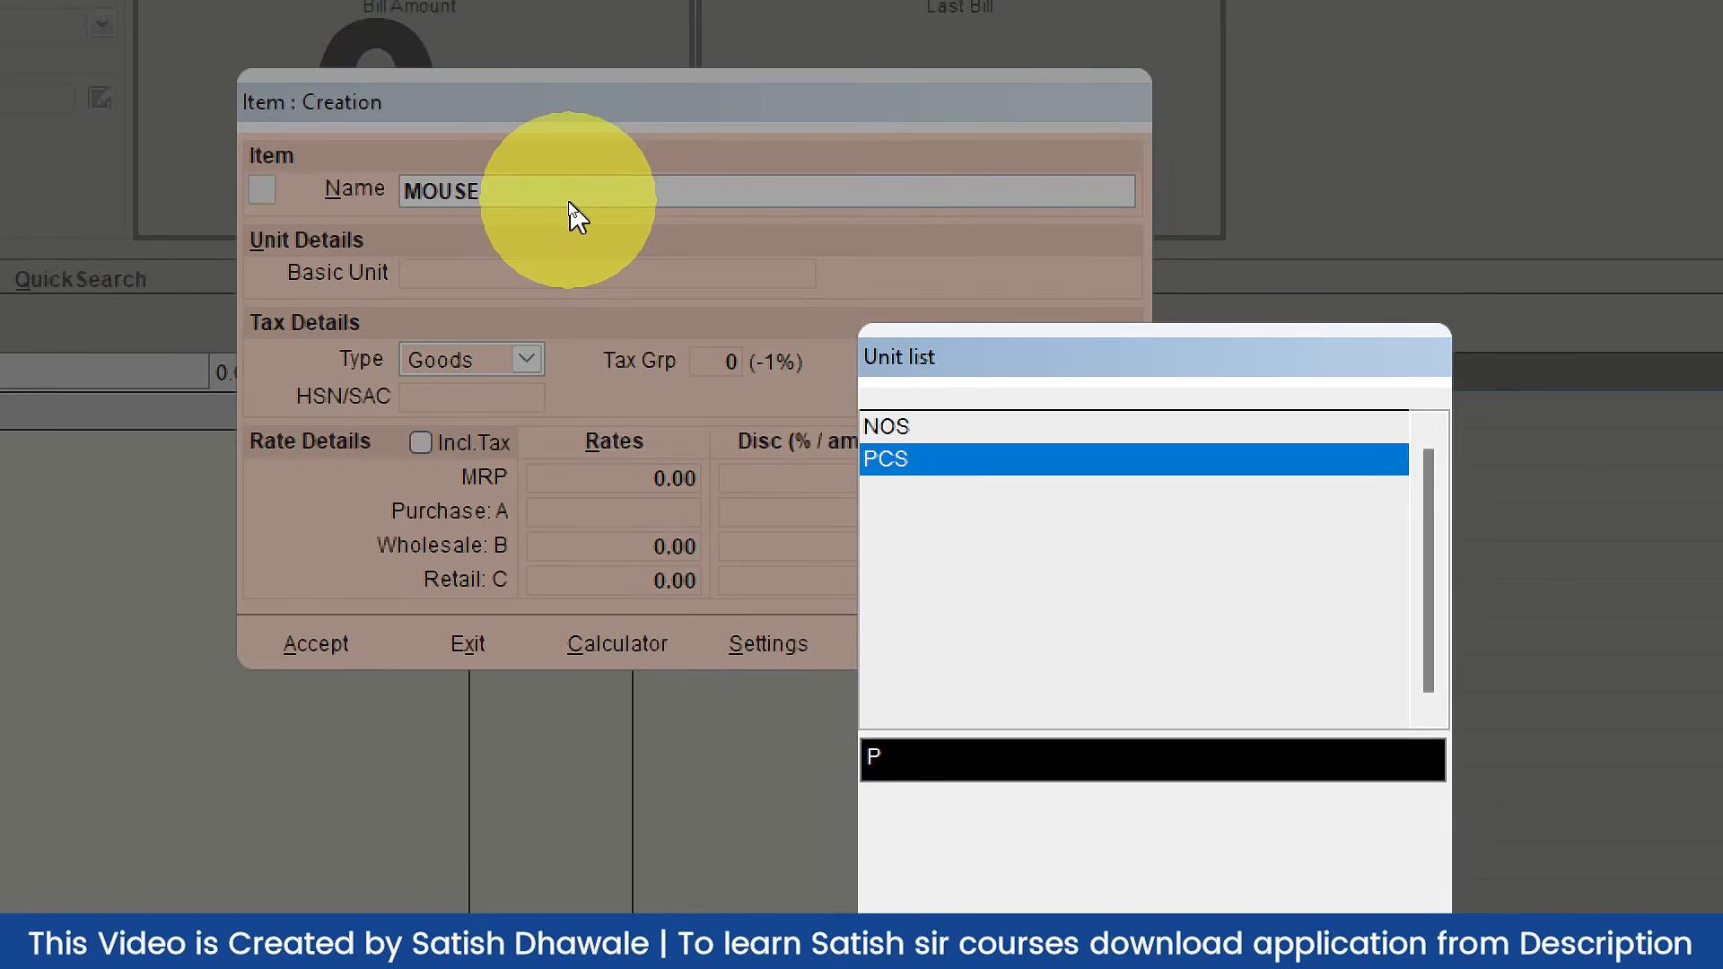
{"action": "left_click", "coordinate": [960, 429]}
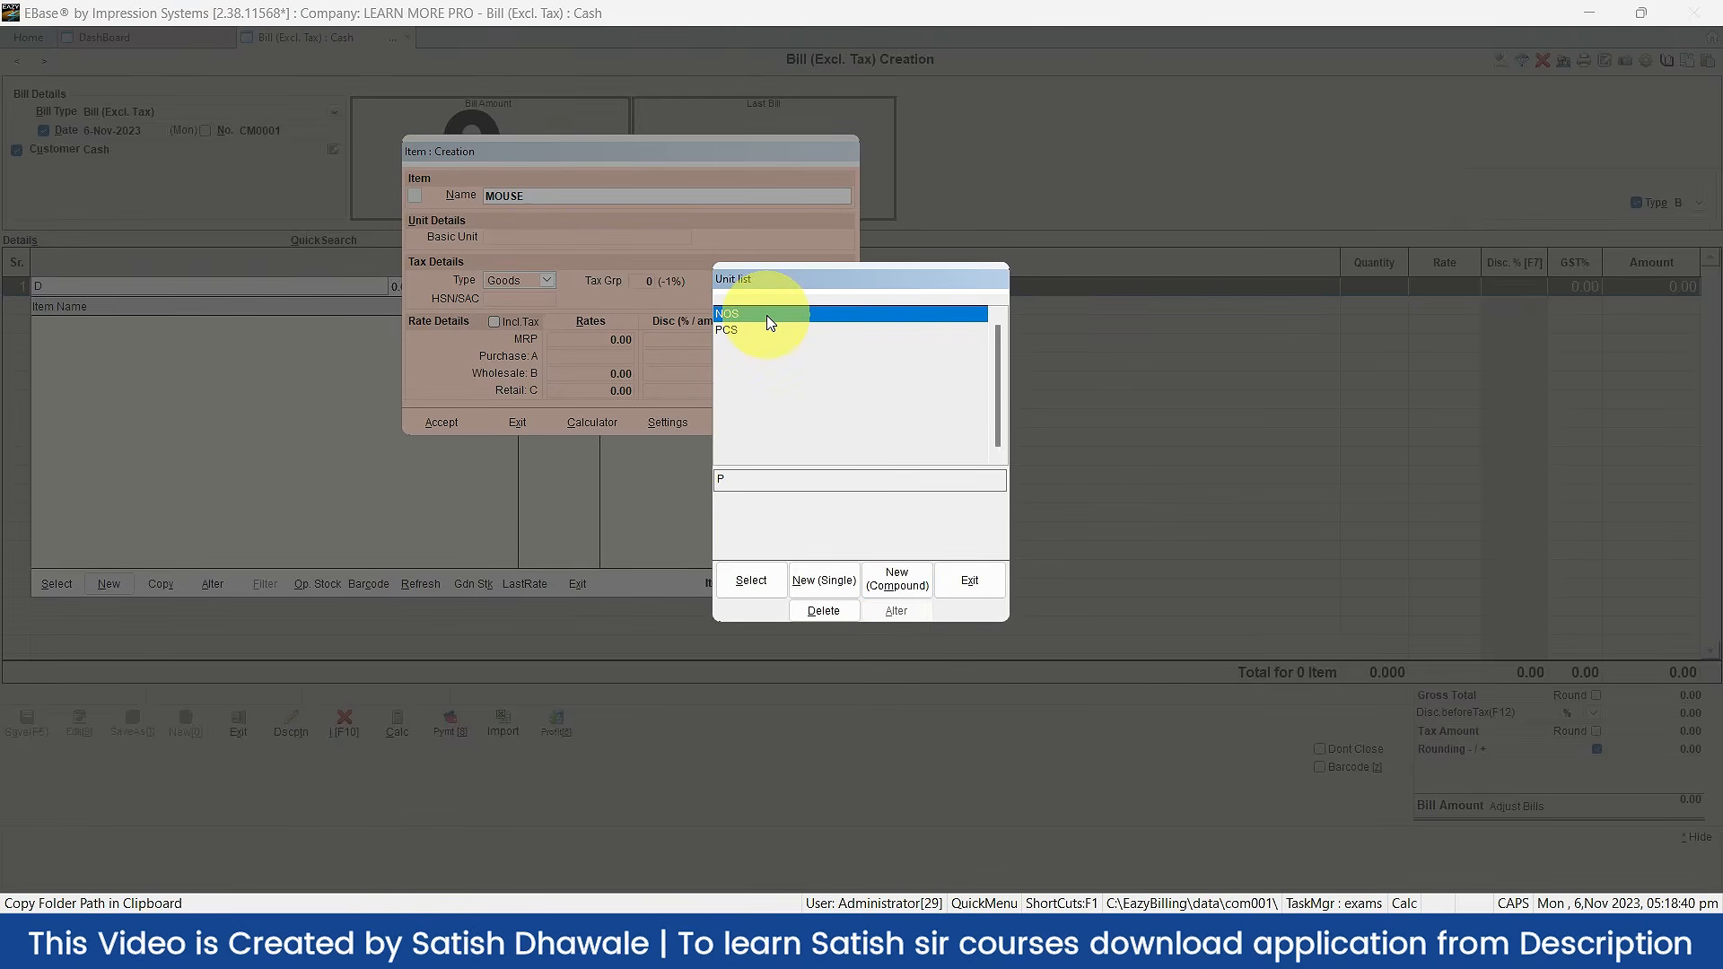
{"action": "left_click", "coordinate": [752, 580]}
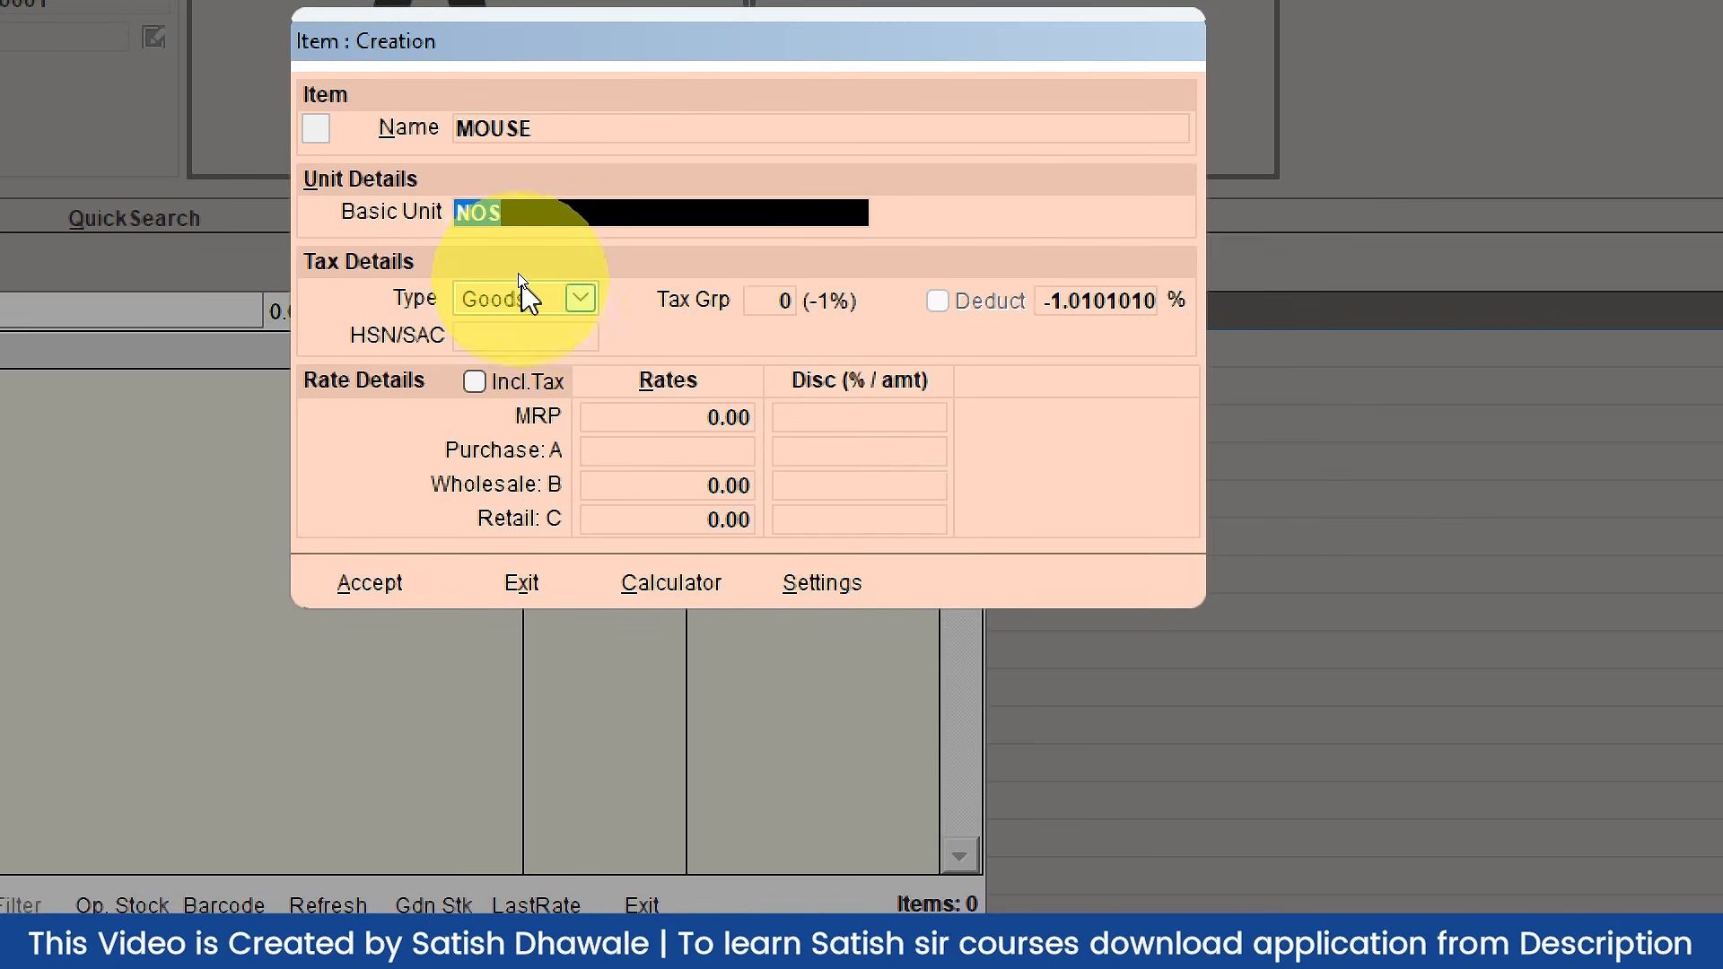
Step: Keep MOUSE as Goods and assign it tax group 4, GST@18%
{"action": "left_click", "coordinate": [530, 293]}
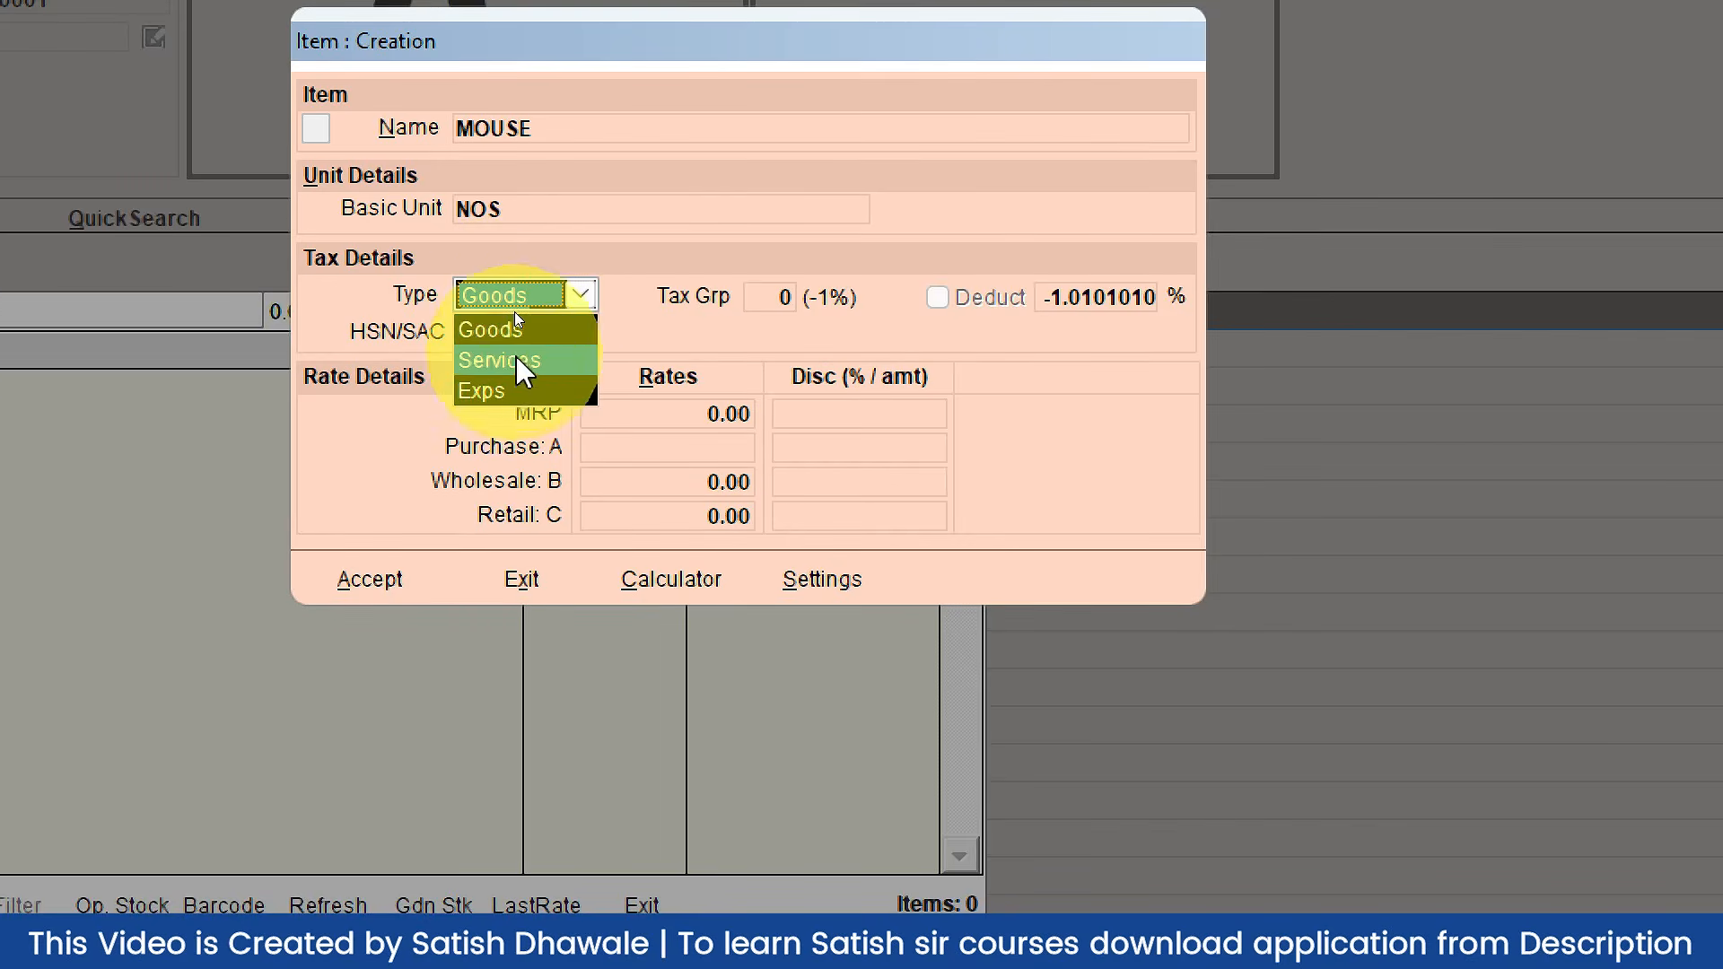
{"action": "left_click", "coordinate": [513, 332]}
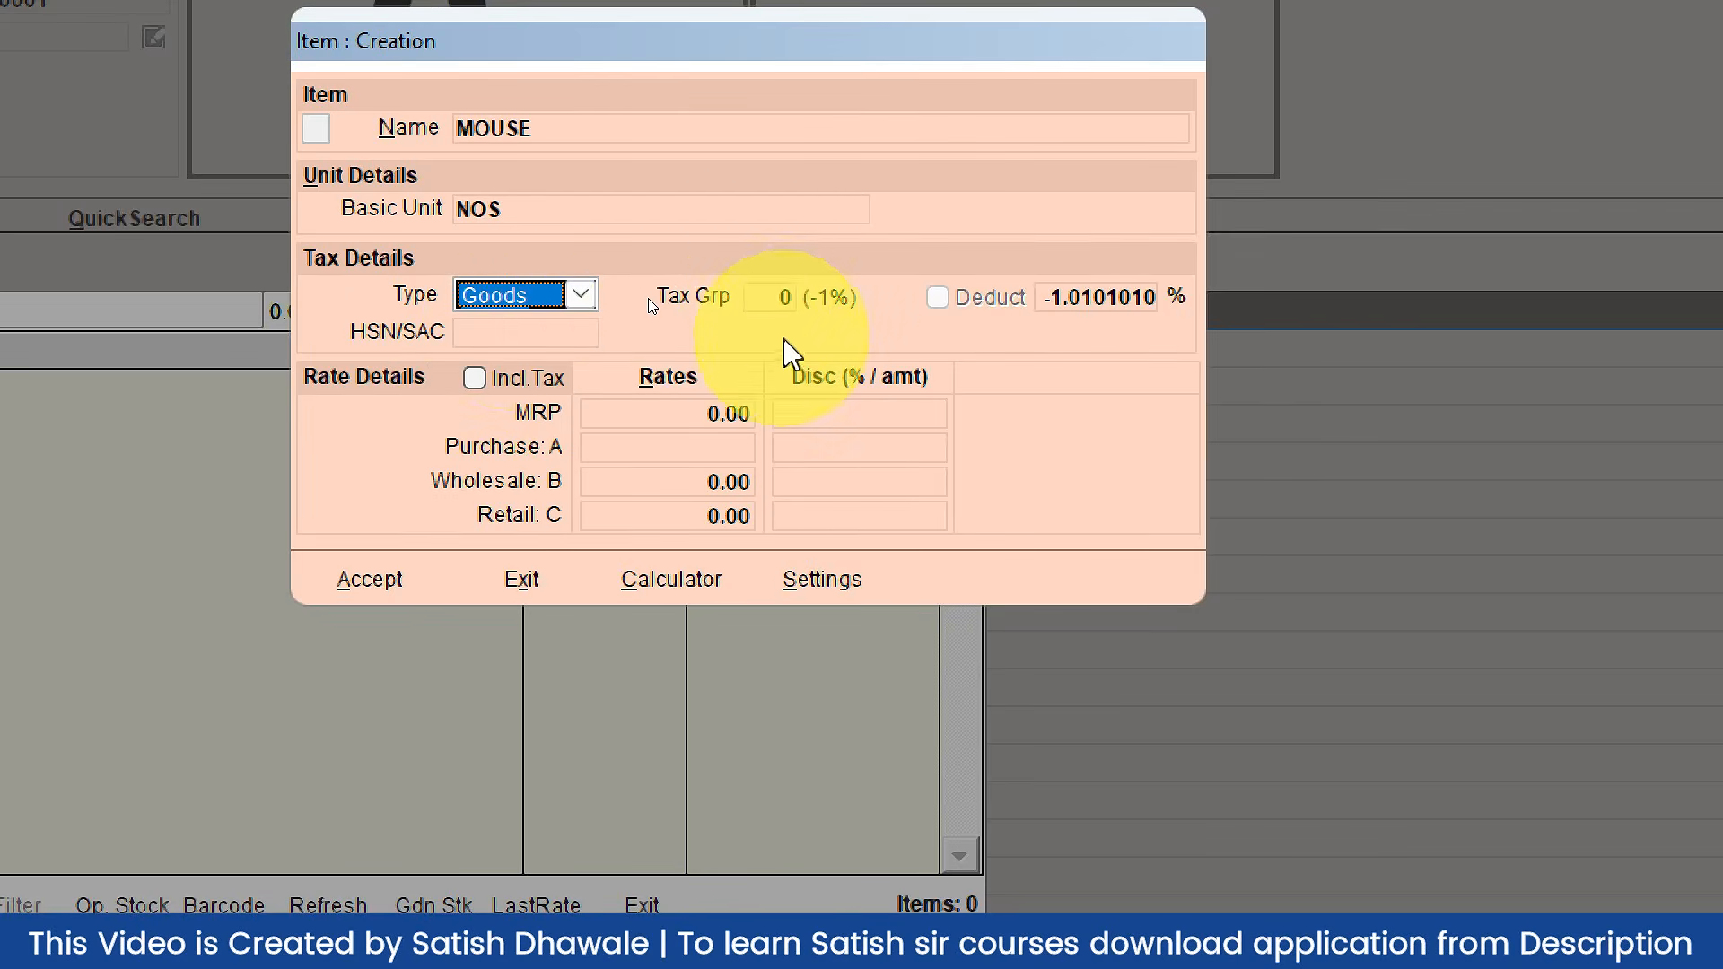
{"action": "left_click", "coordinate": [775, 297]}
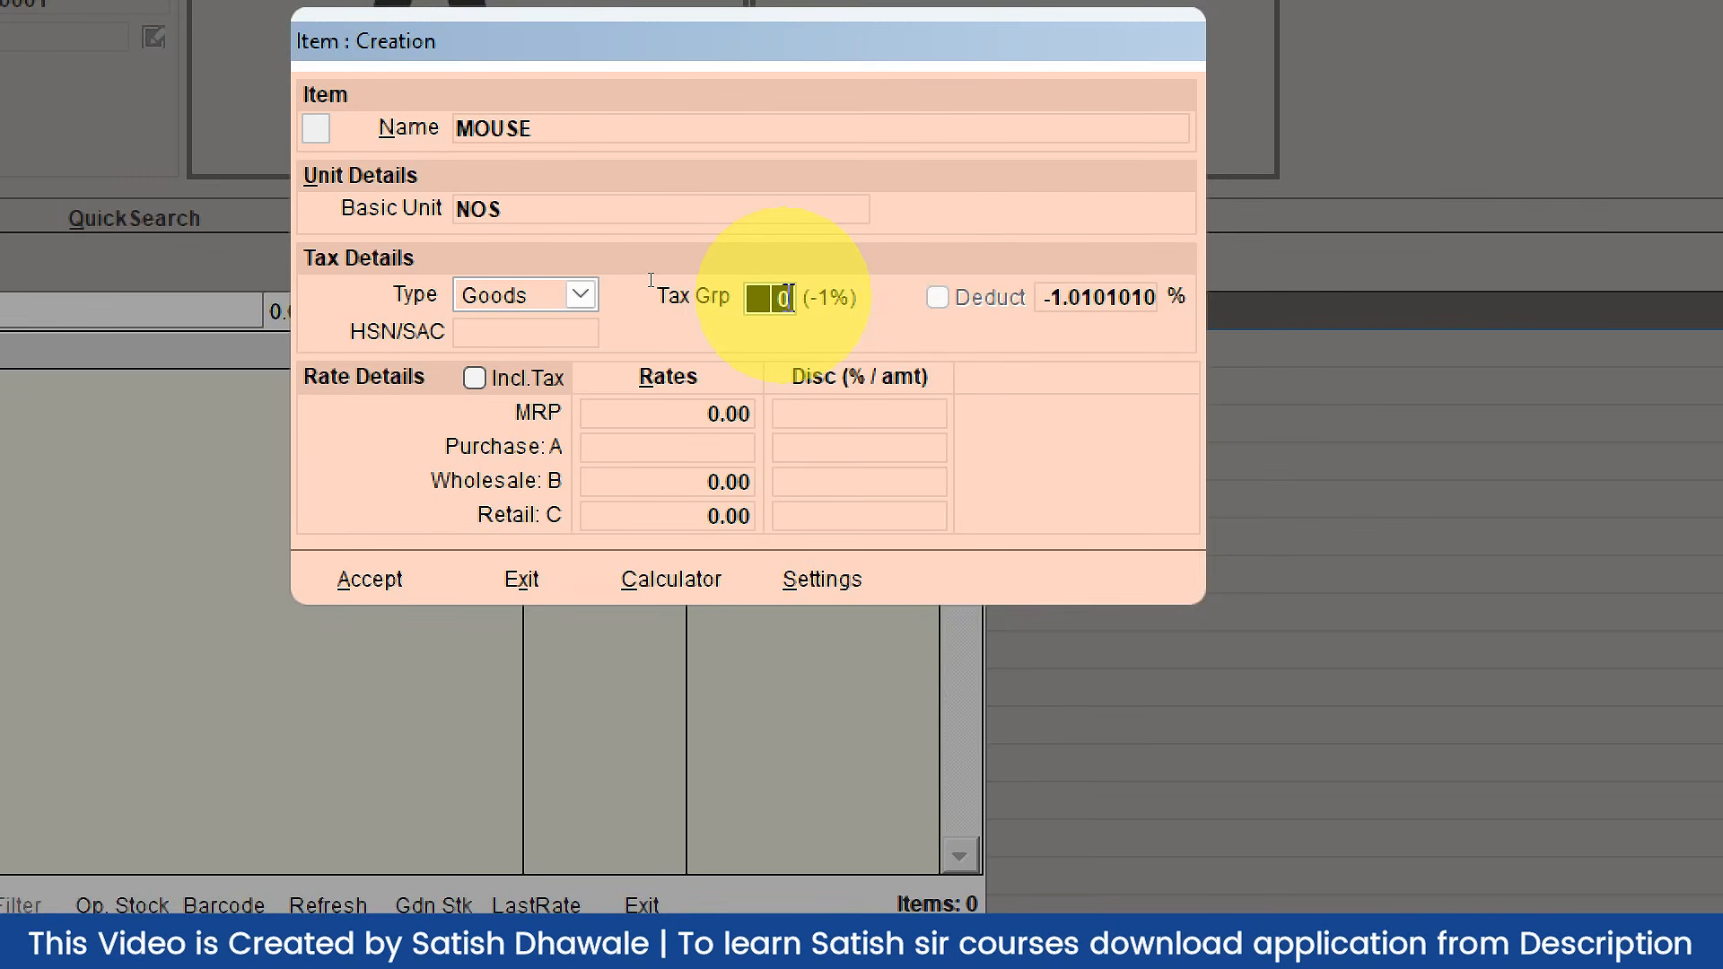
{"action": "type", "text": "4"}
{"action": "key", "text": "Return"}
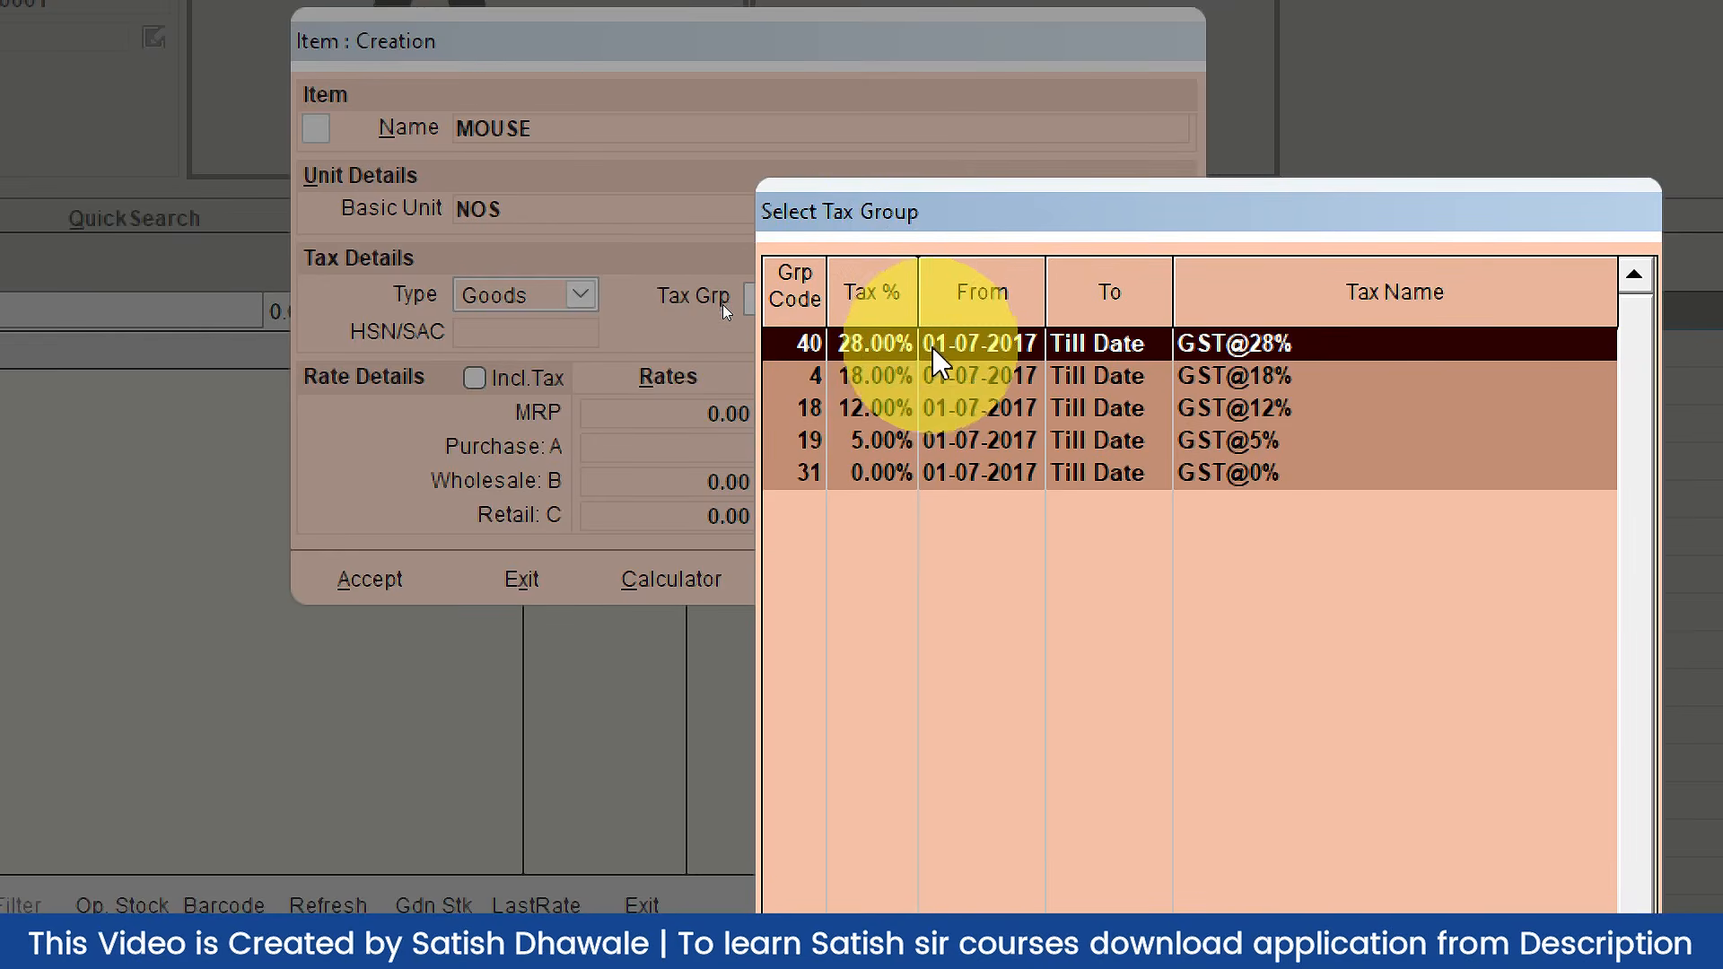
{"action": "left_click", "coordinate": [897, 386]}
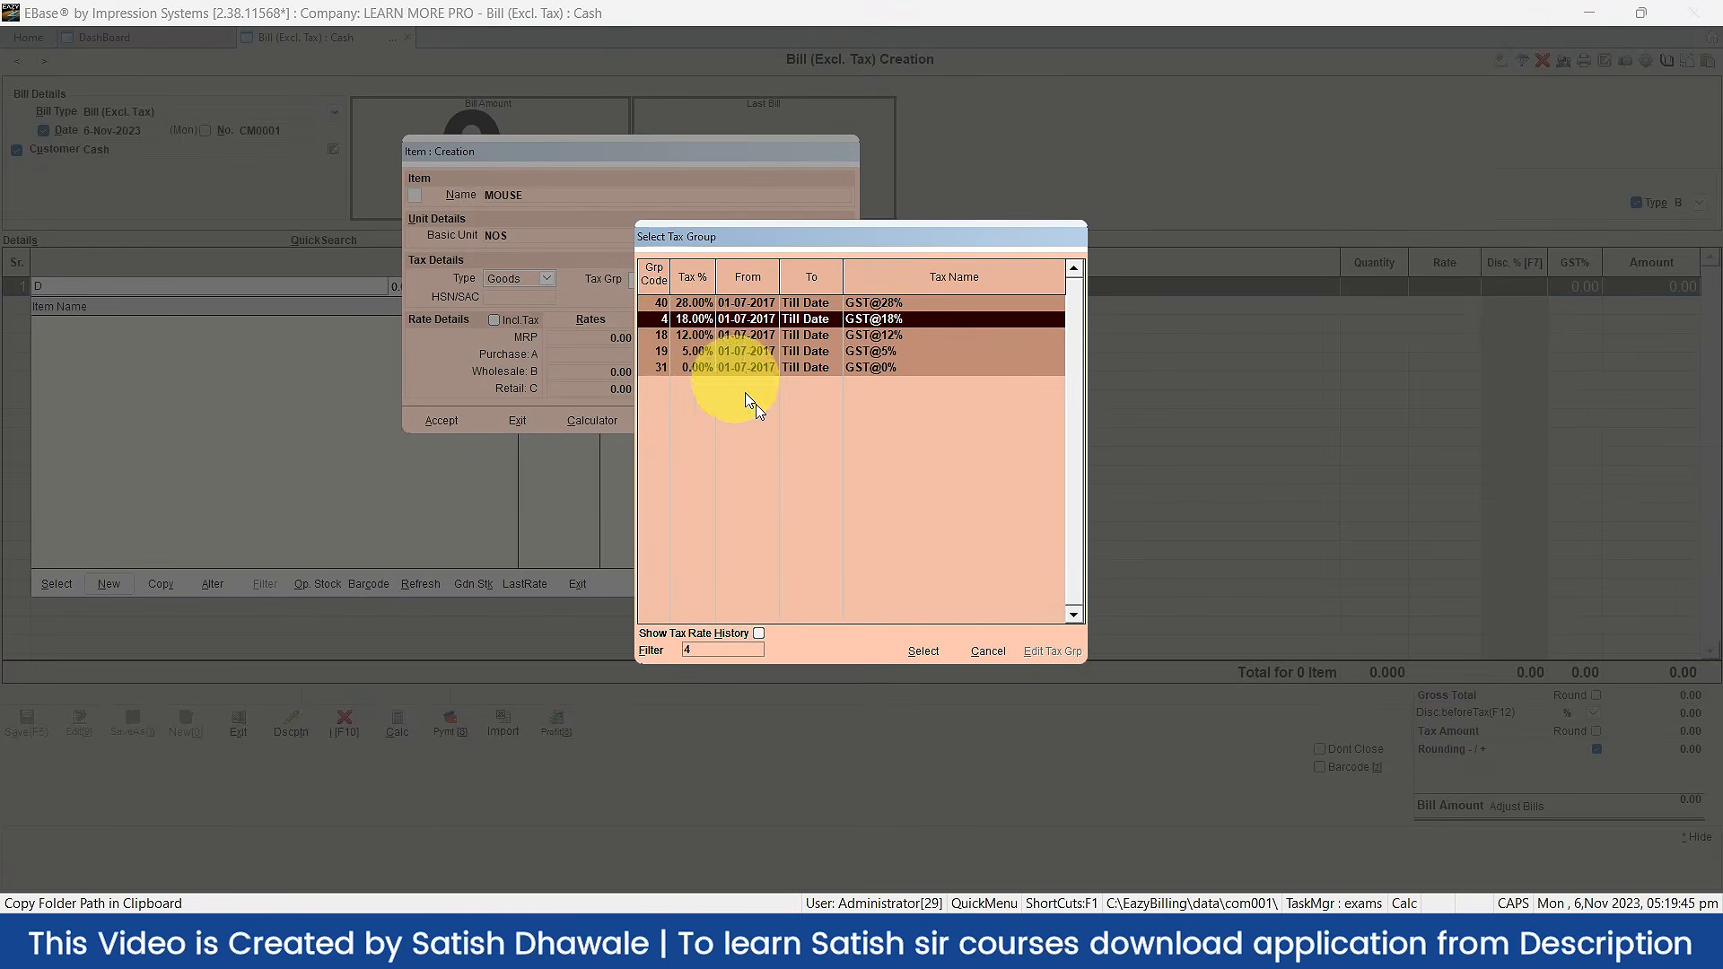
{"action": "left_click", "coordinate": [922, 652]}
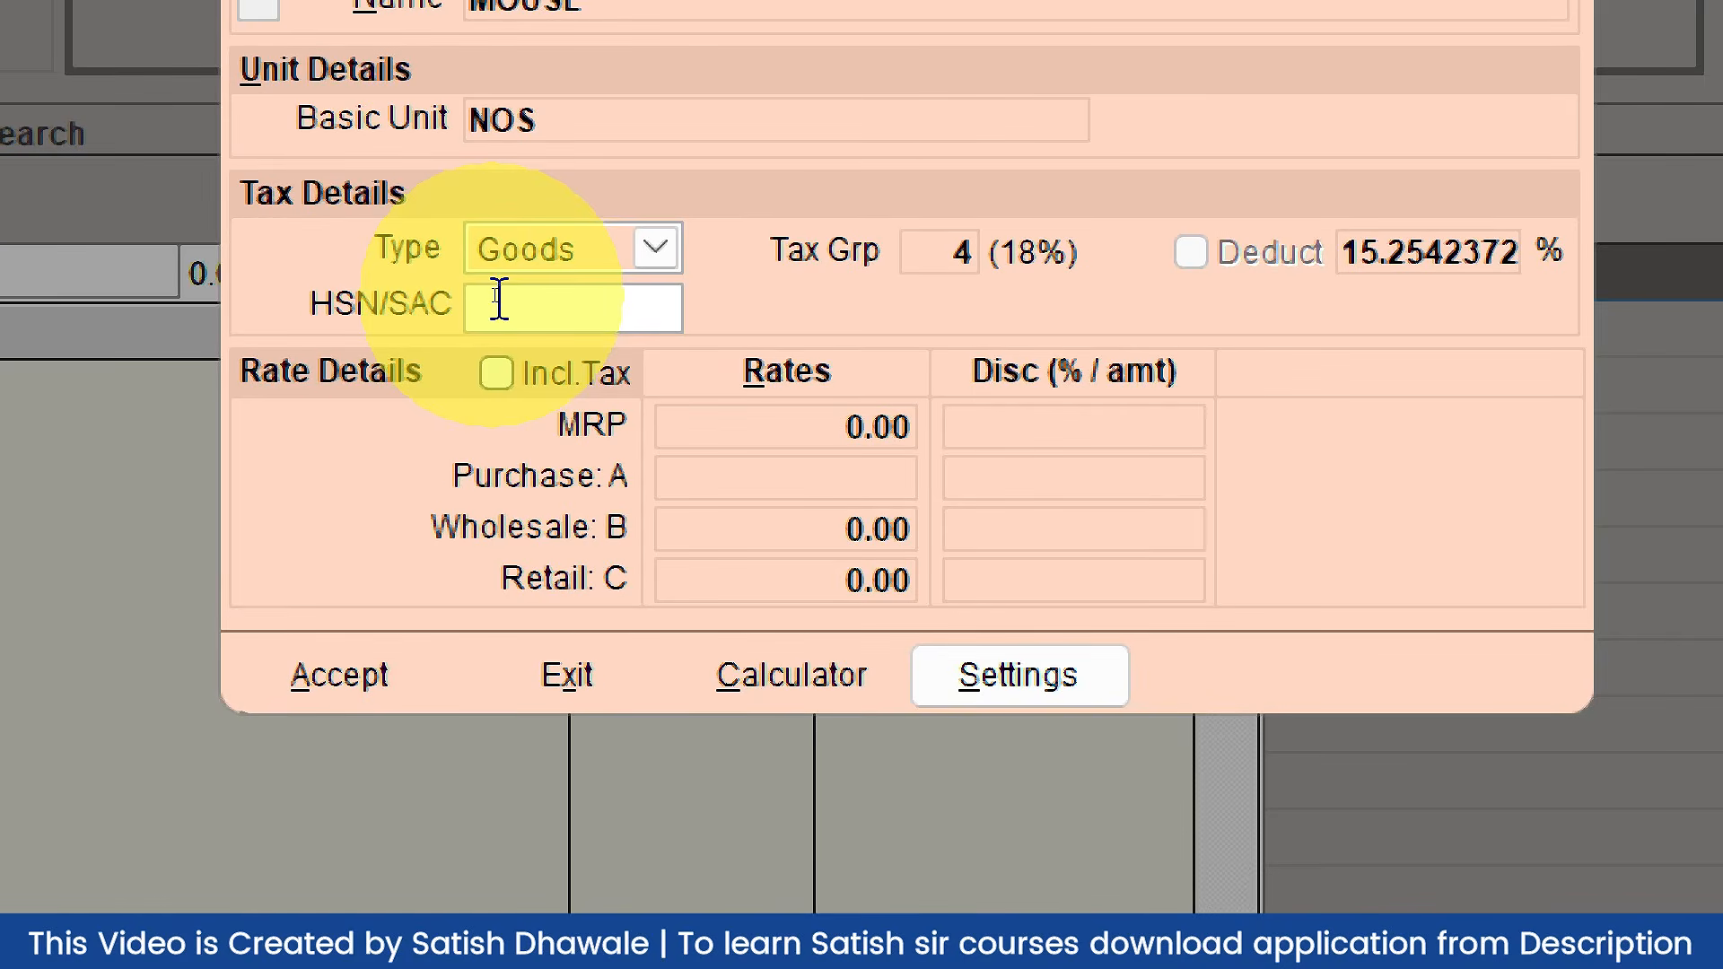
Step: Set the MOUSE item's MRP to 250, keeping rates tax-exclusive
{"action": "left_click", "coordinate": [662, 431]}
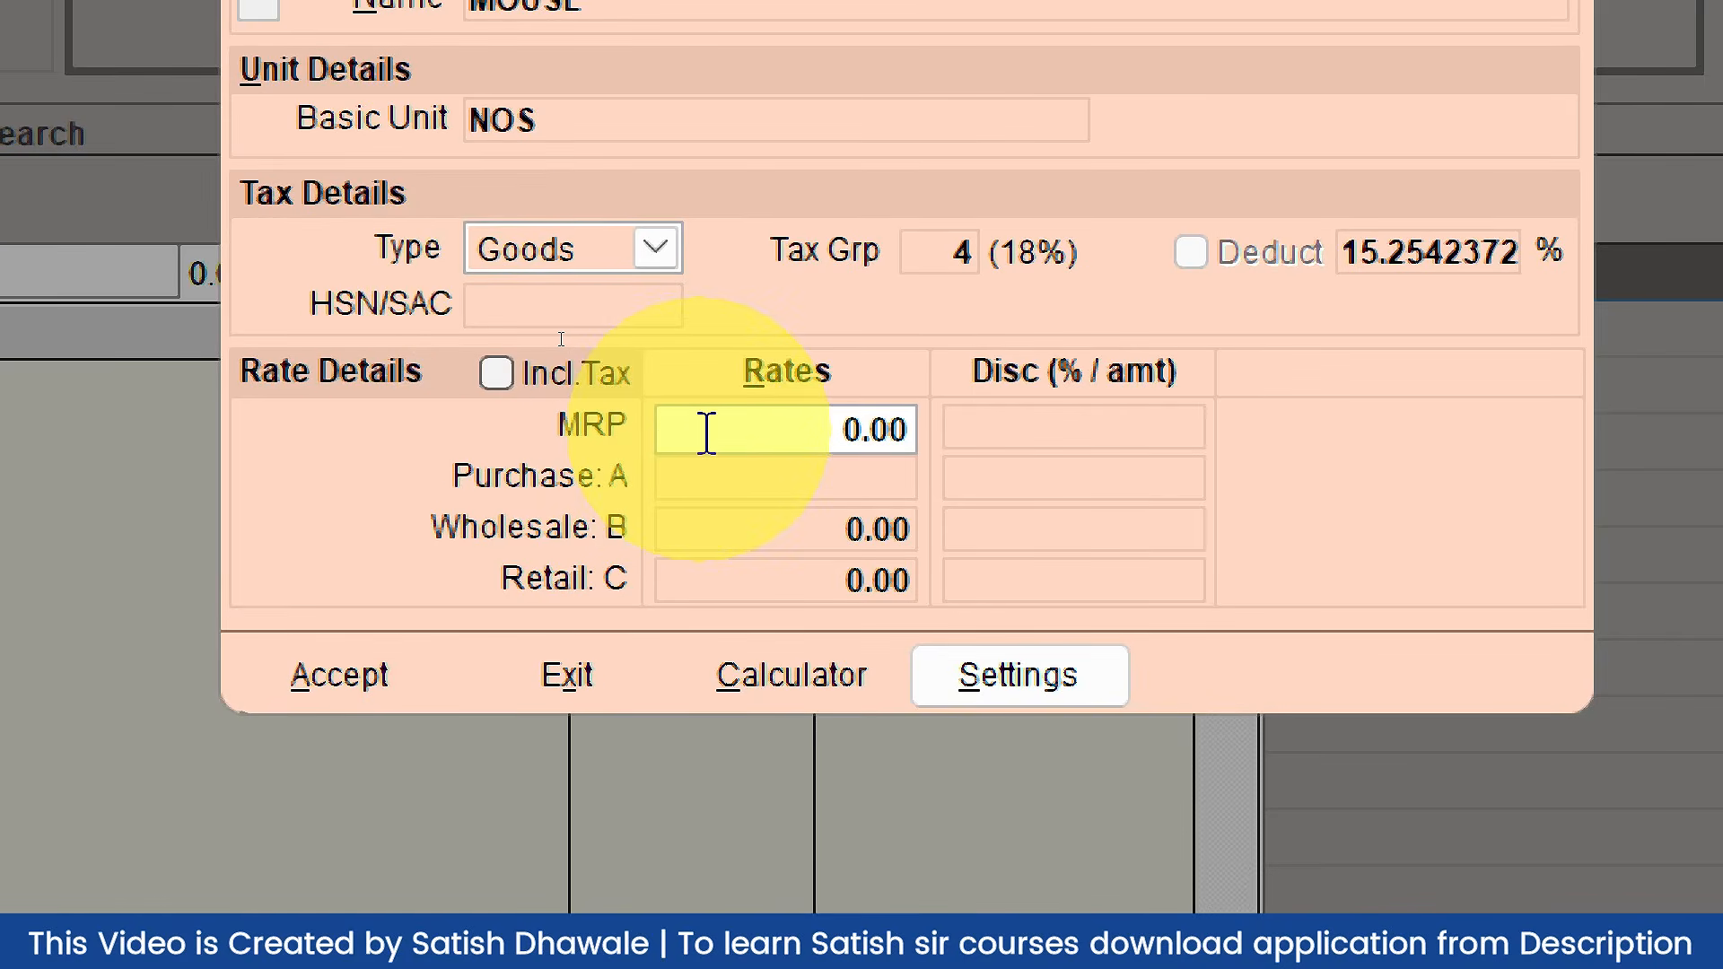
{"action": "left_click", "coordinate": [498, 375]}
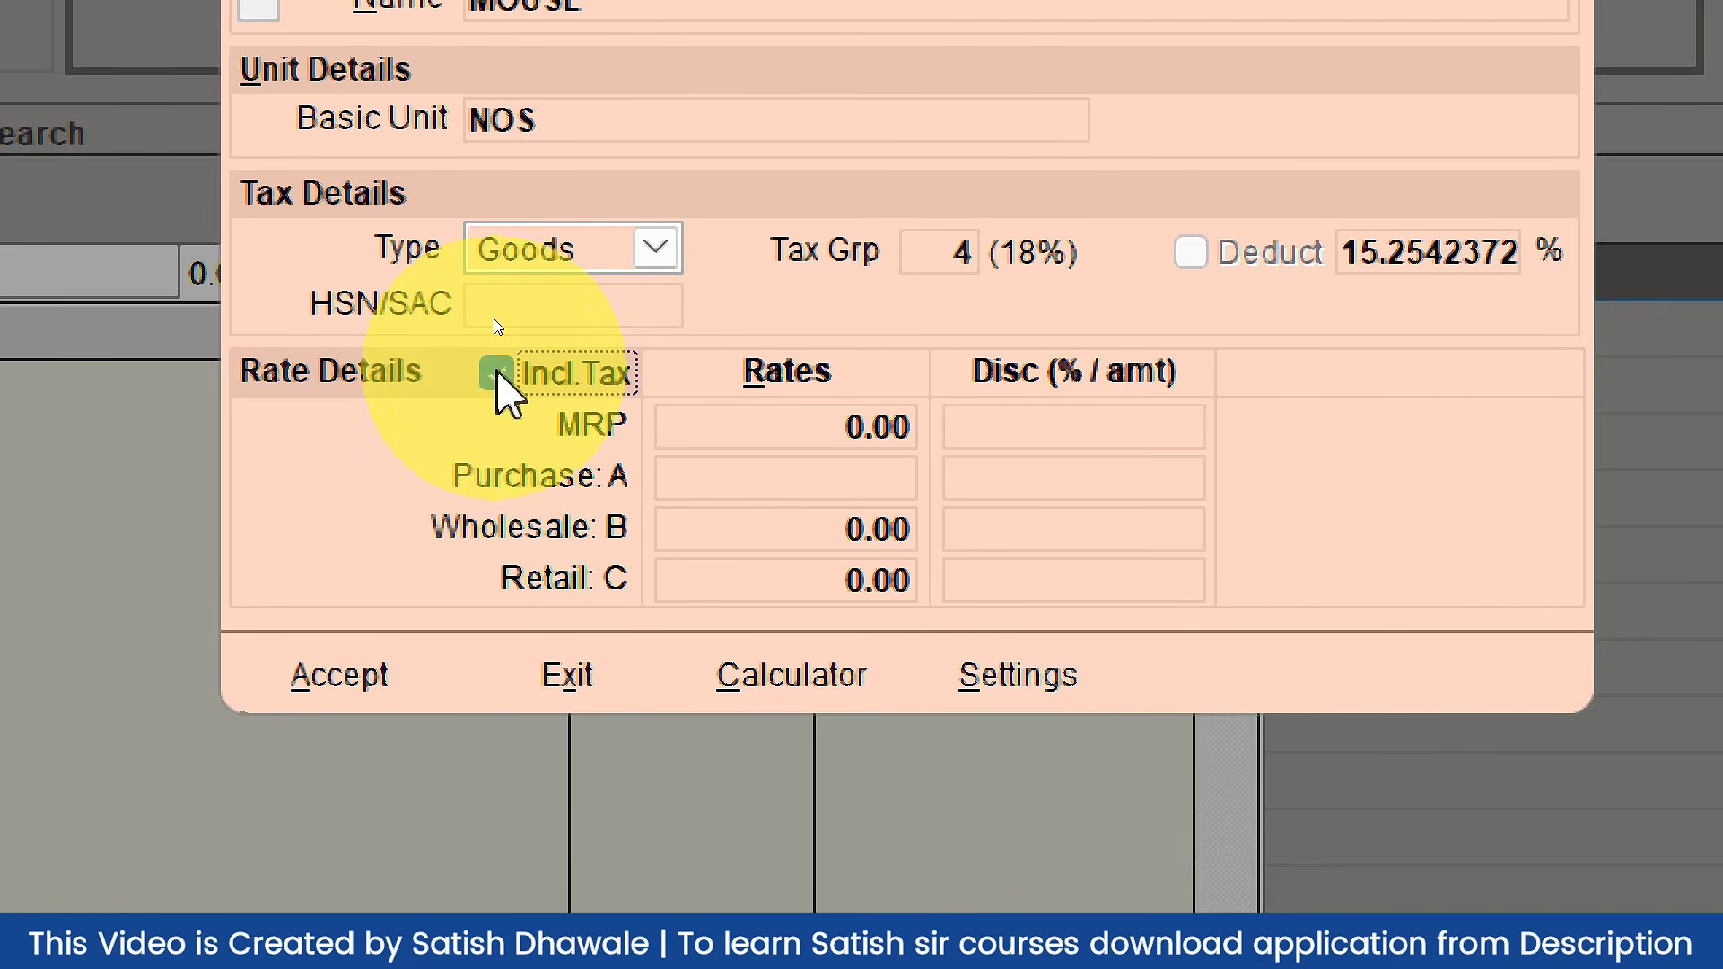
{"action": "left_click", "coordinate": [498, 373]}
{"action": "left_click", "coordinate": [911, 467]}
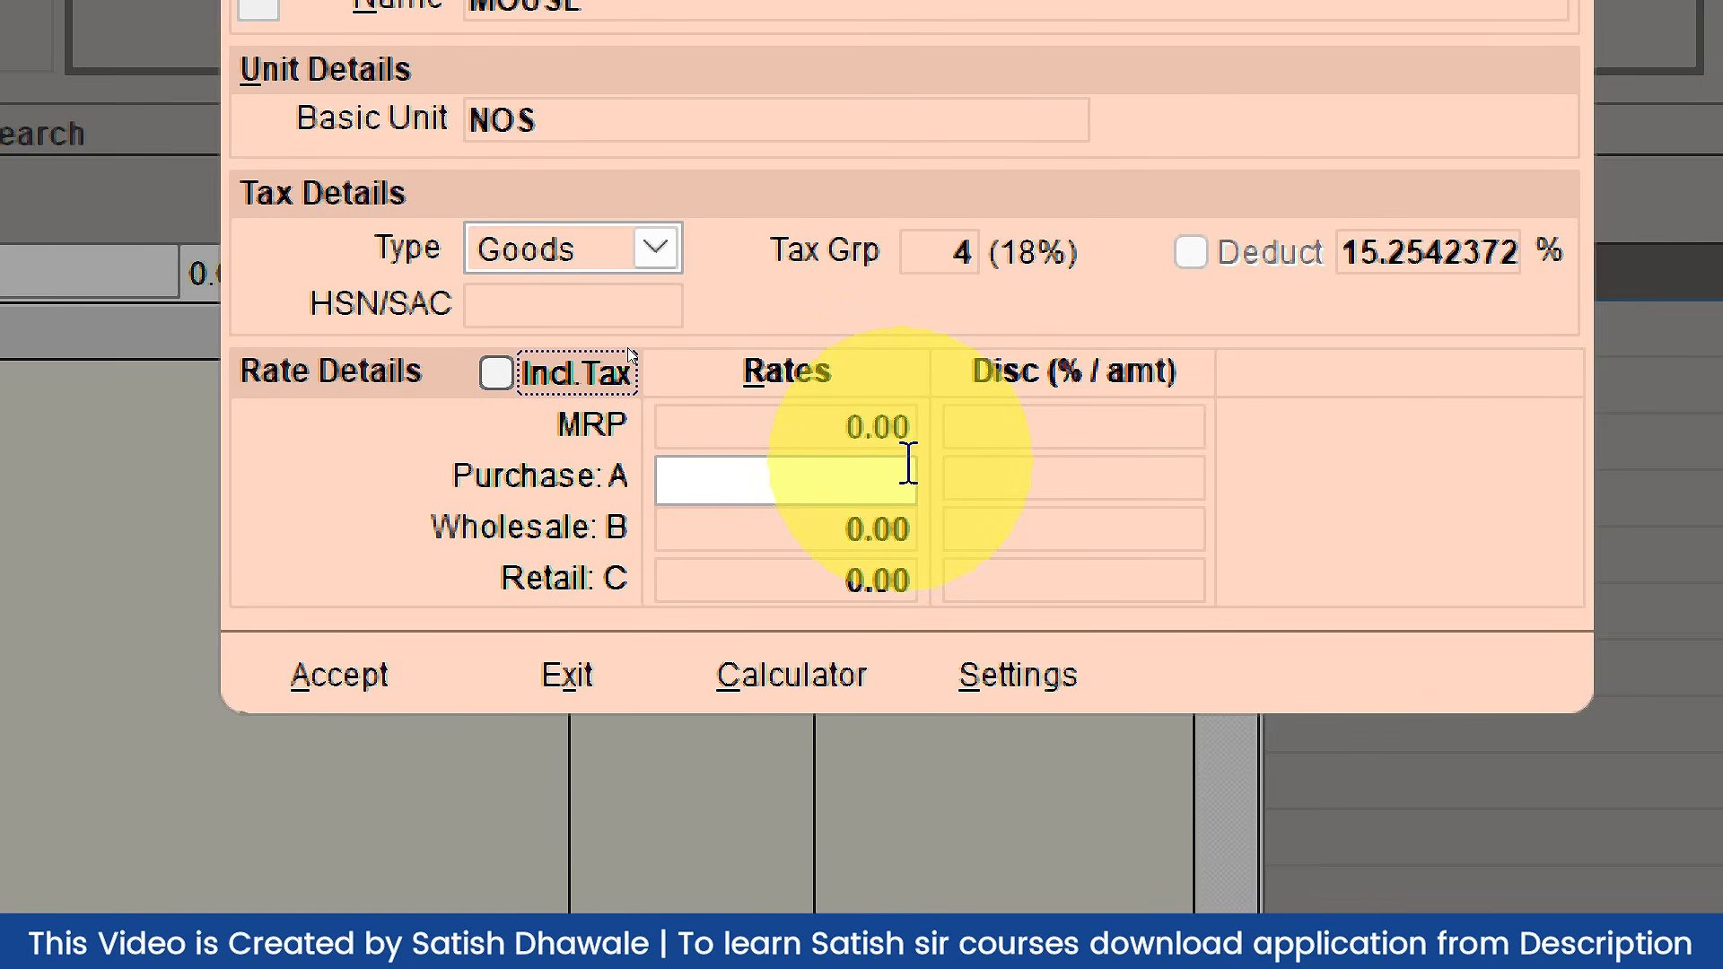
{"action": "left_click", "coordinate": [887, 446]}
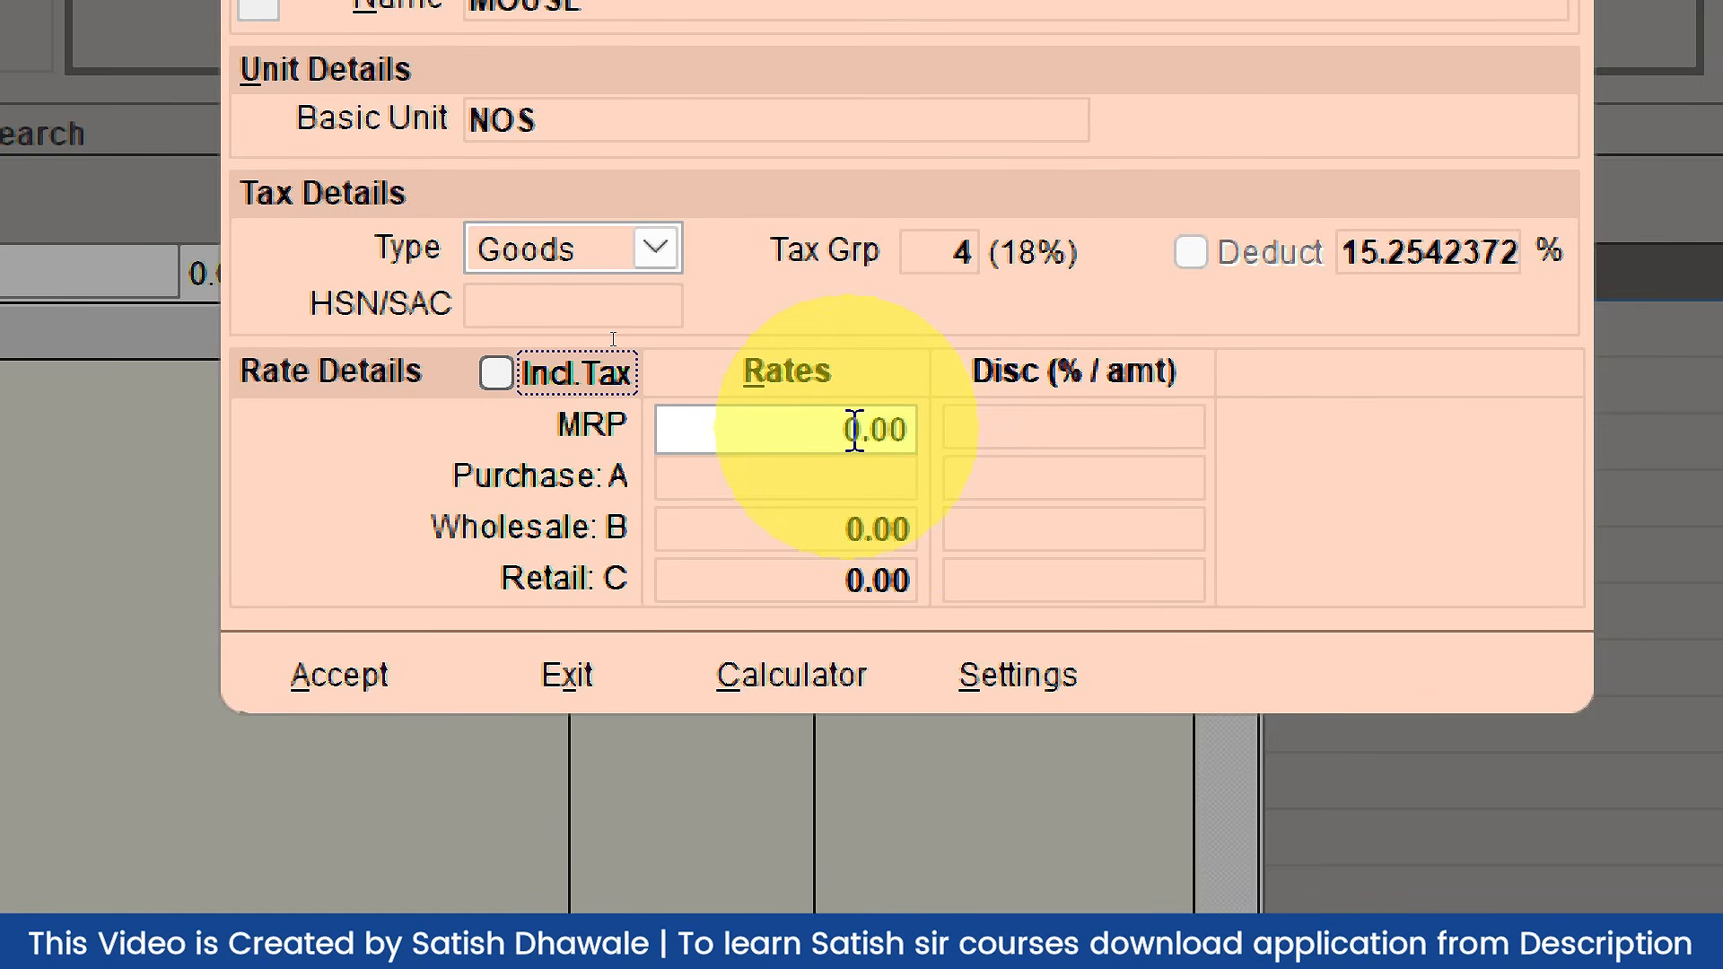
{"action": "double_click", "coordinate": [853, 428]}
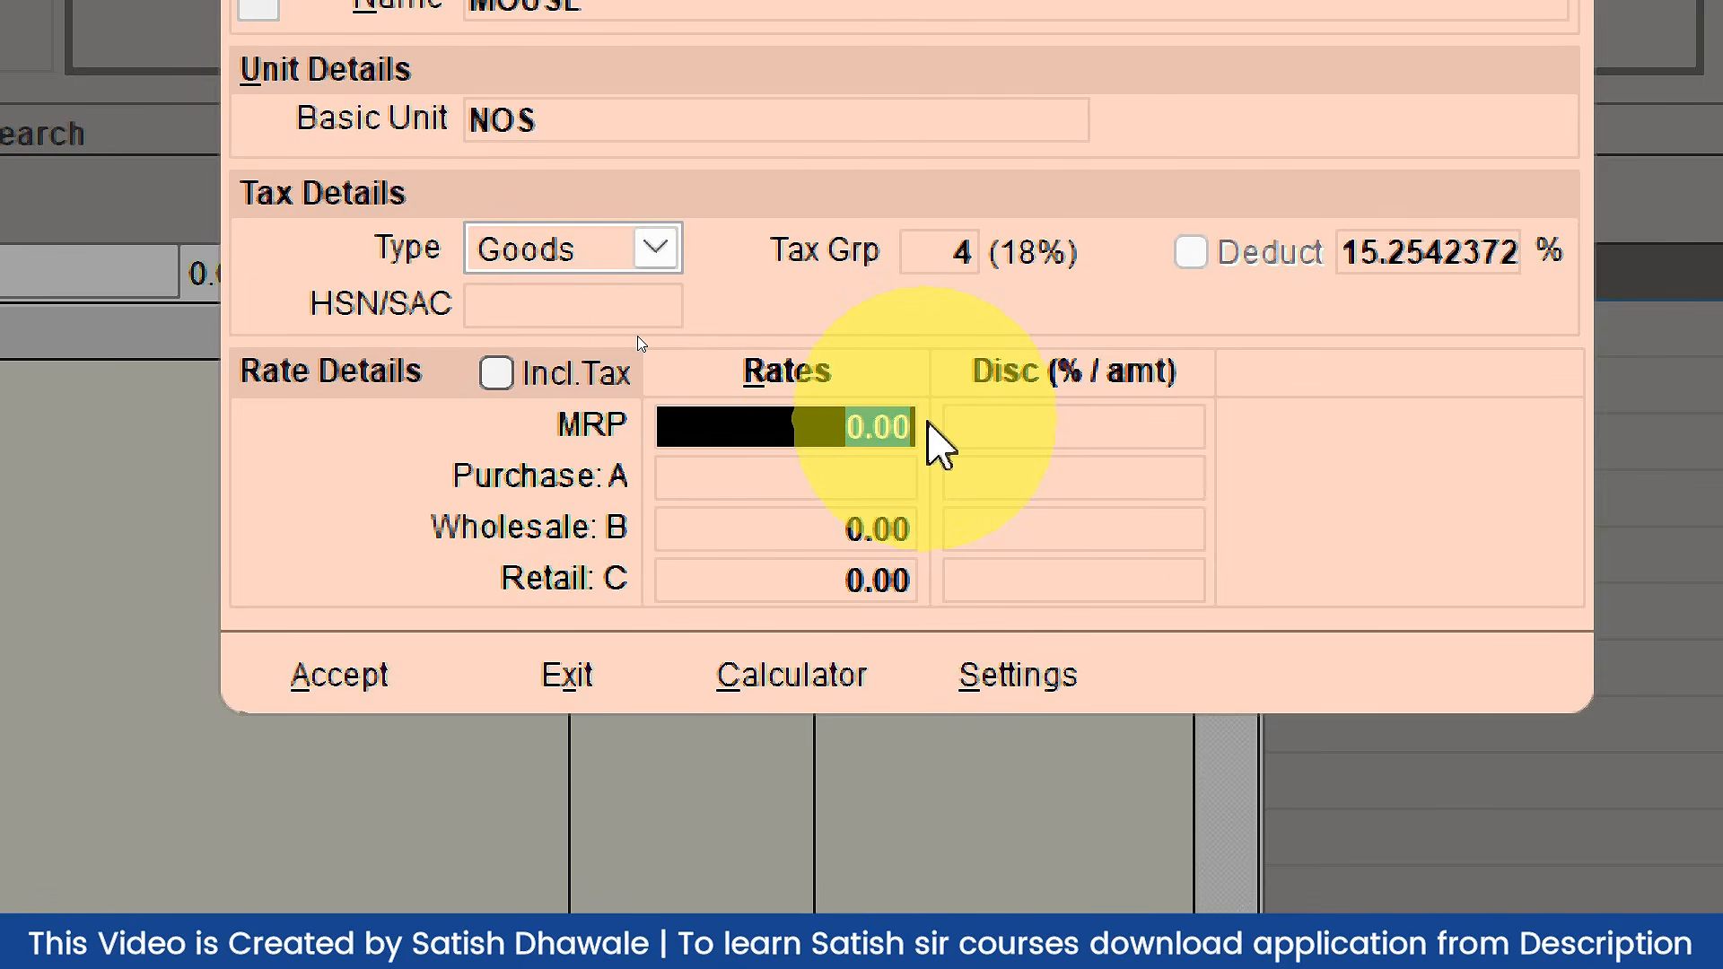
{"action": "type", "text": "250"}
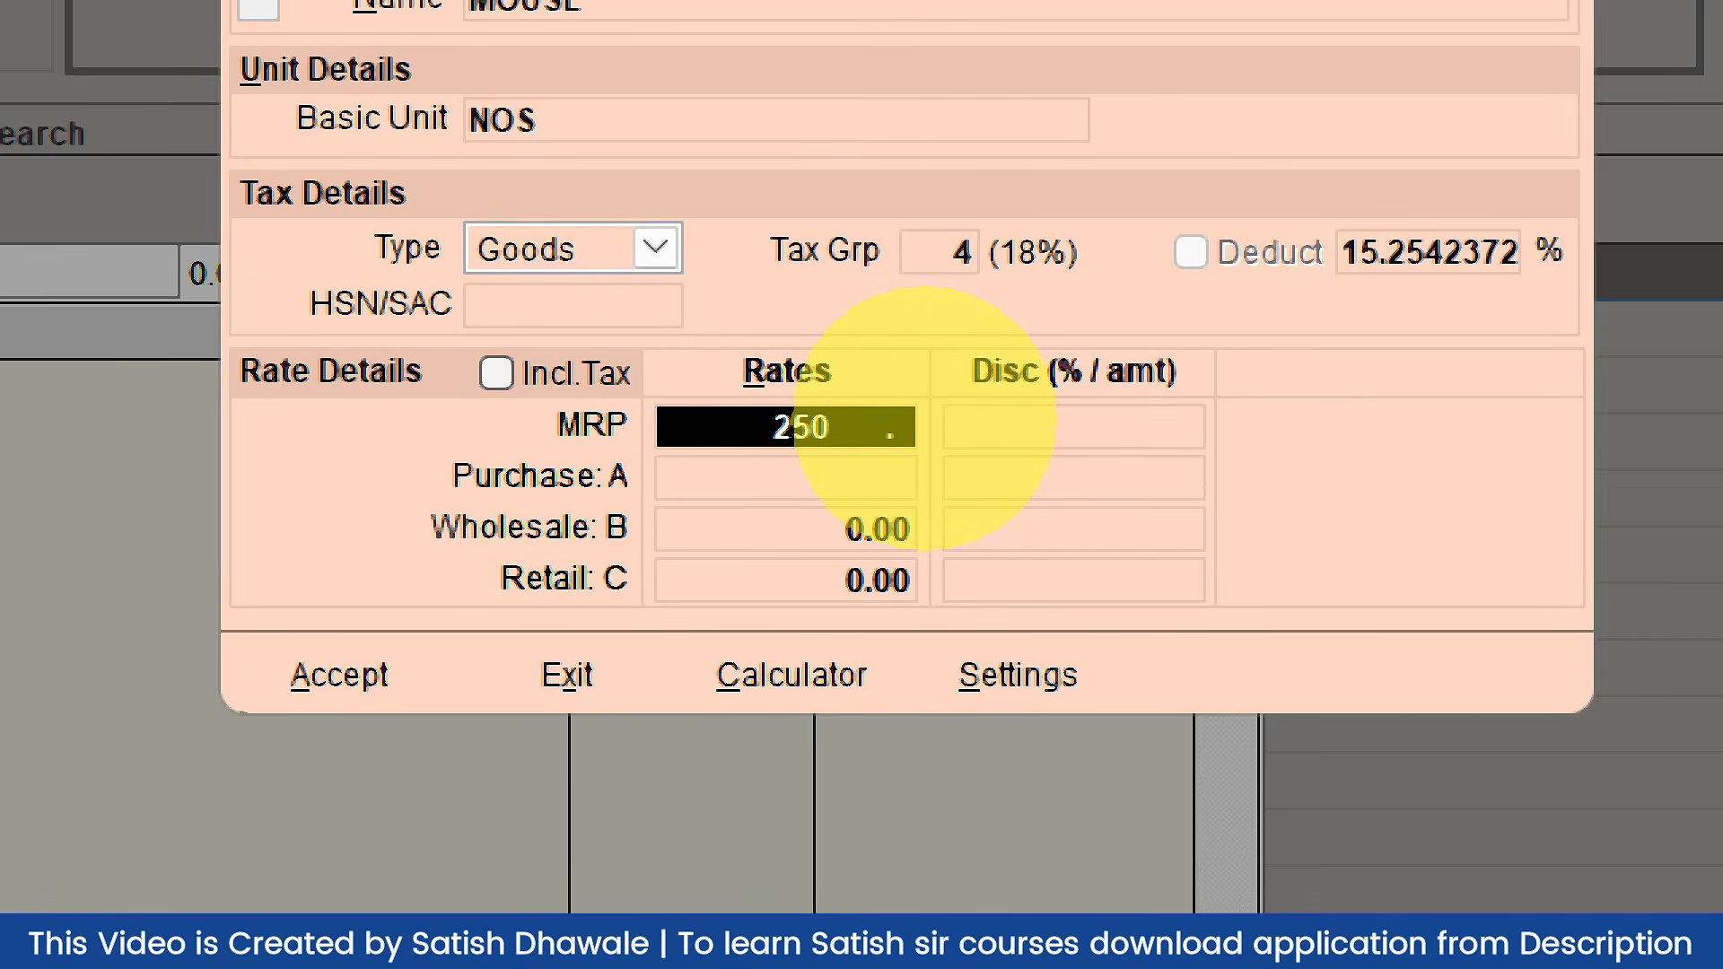
{"action": "key", "text": "Return"}
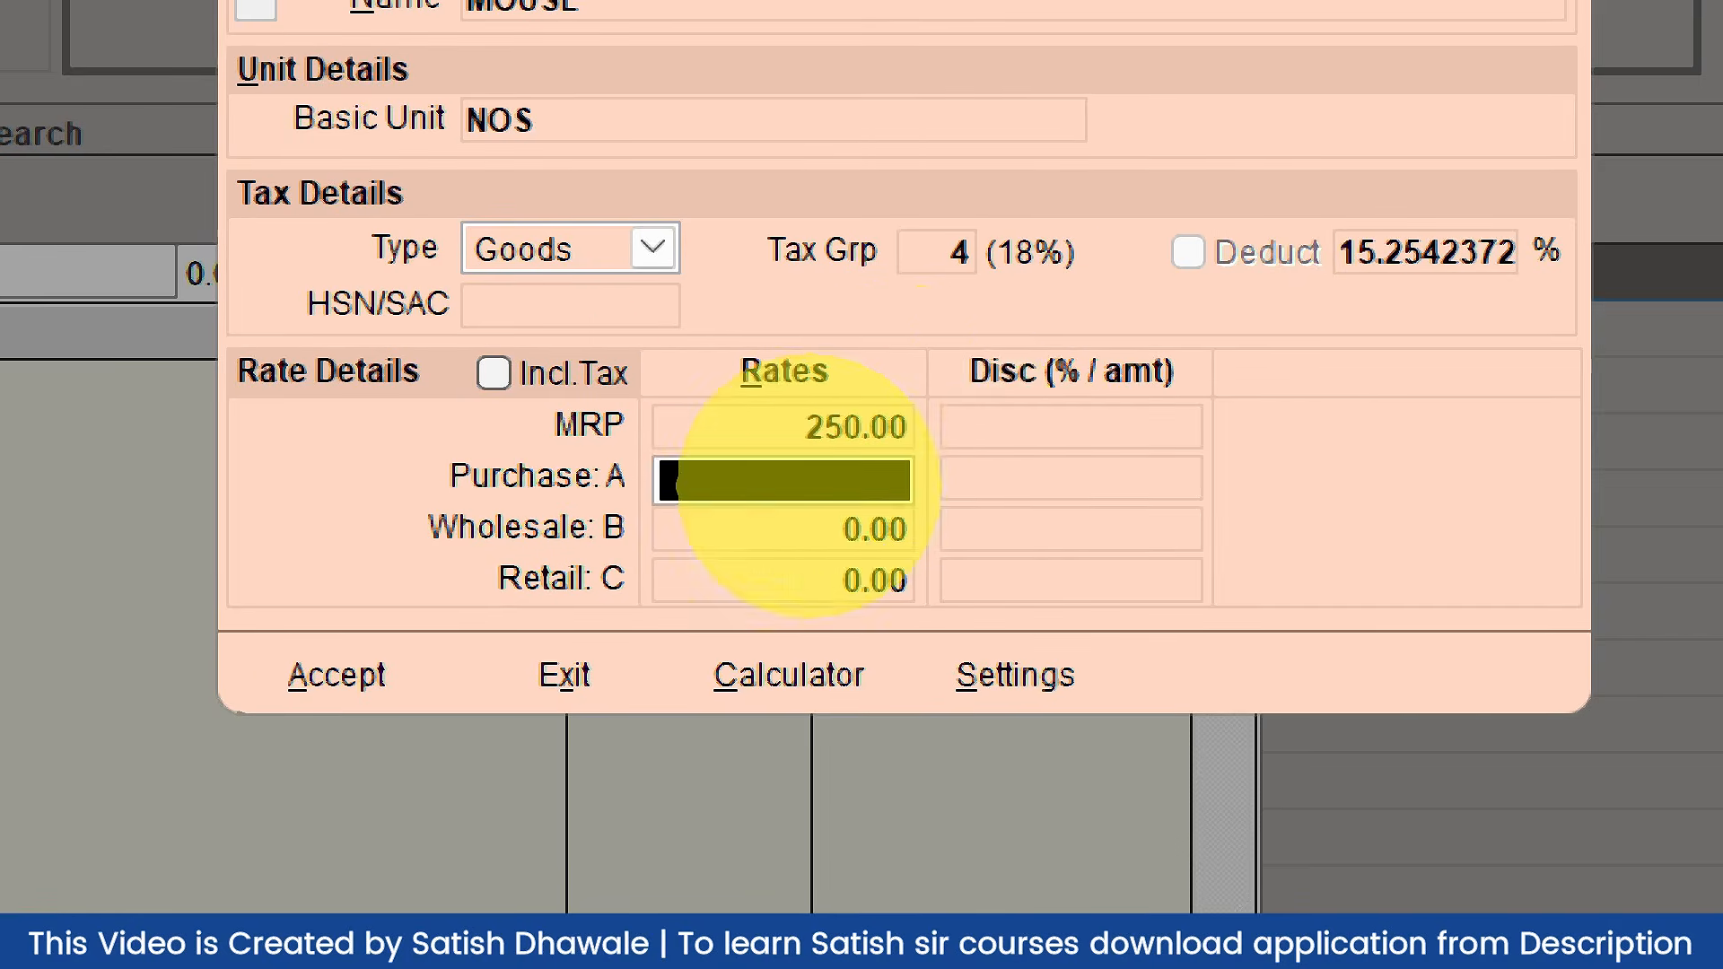
Step: Enter purchase rate A 150, wholesale rate B 190 and retail rate C 210
{"action": "type", "text": "150"}
{"action": "key", "text": "Return"}
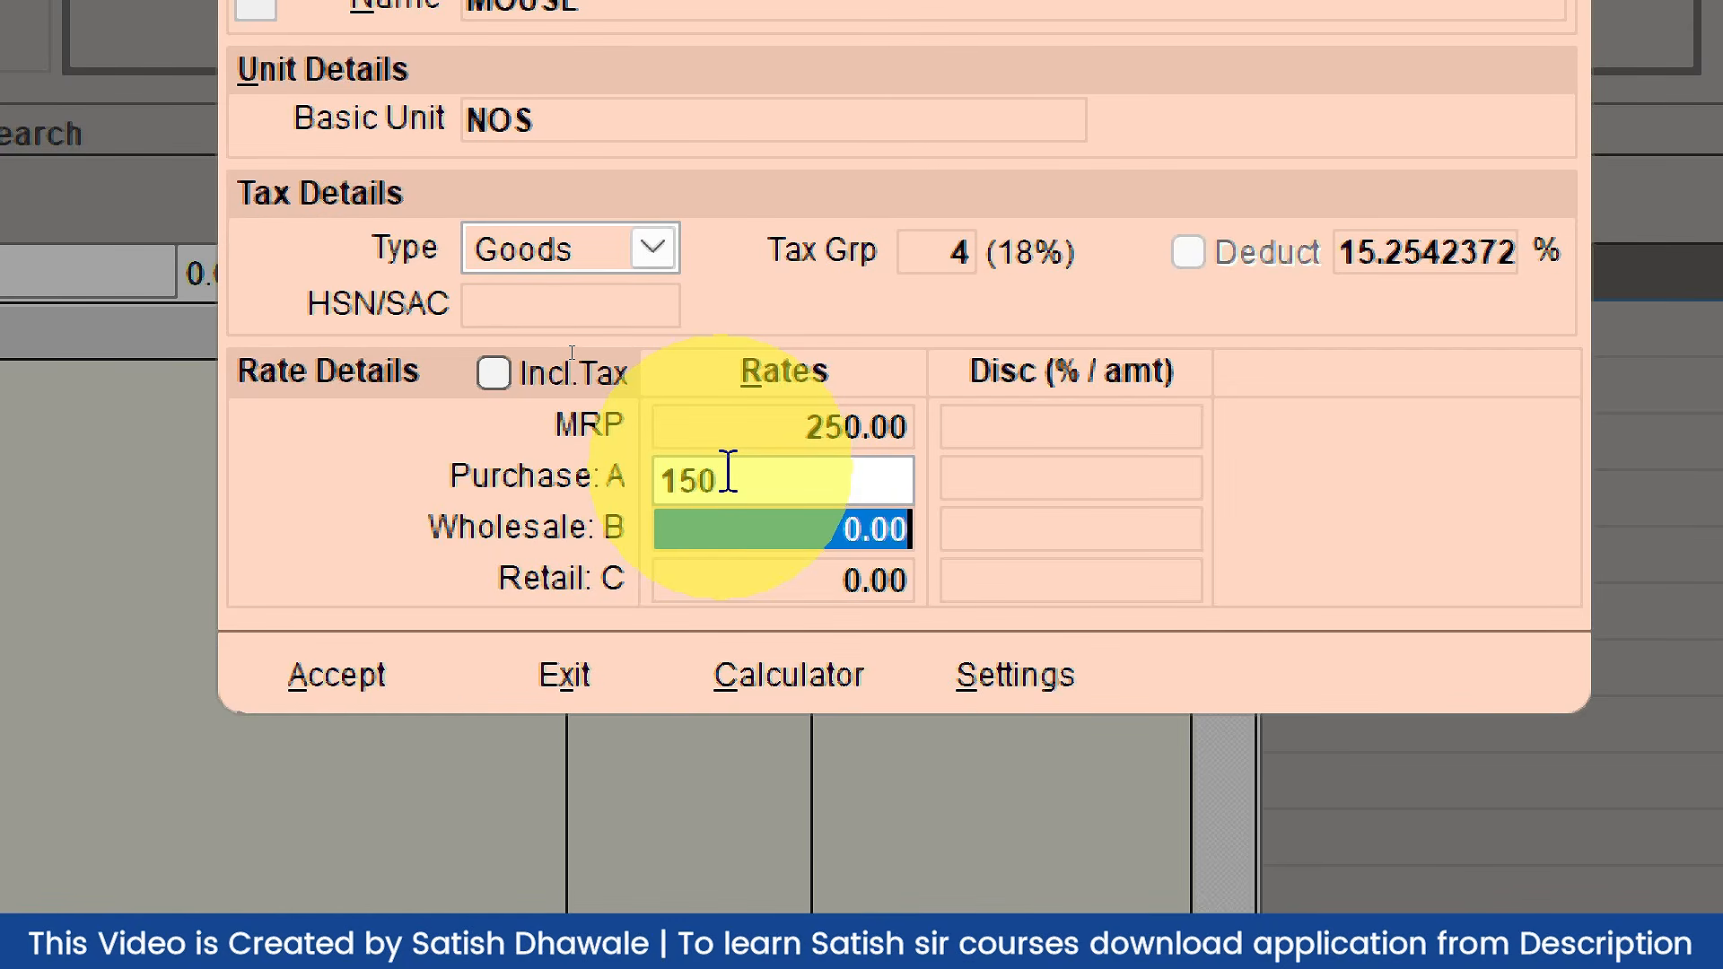
{"action": "left_click", "coordinate": [728, 473]}
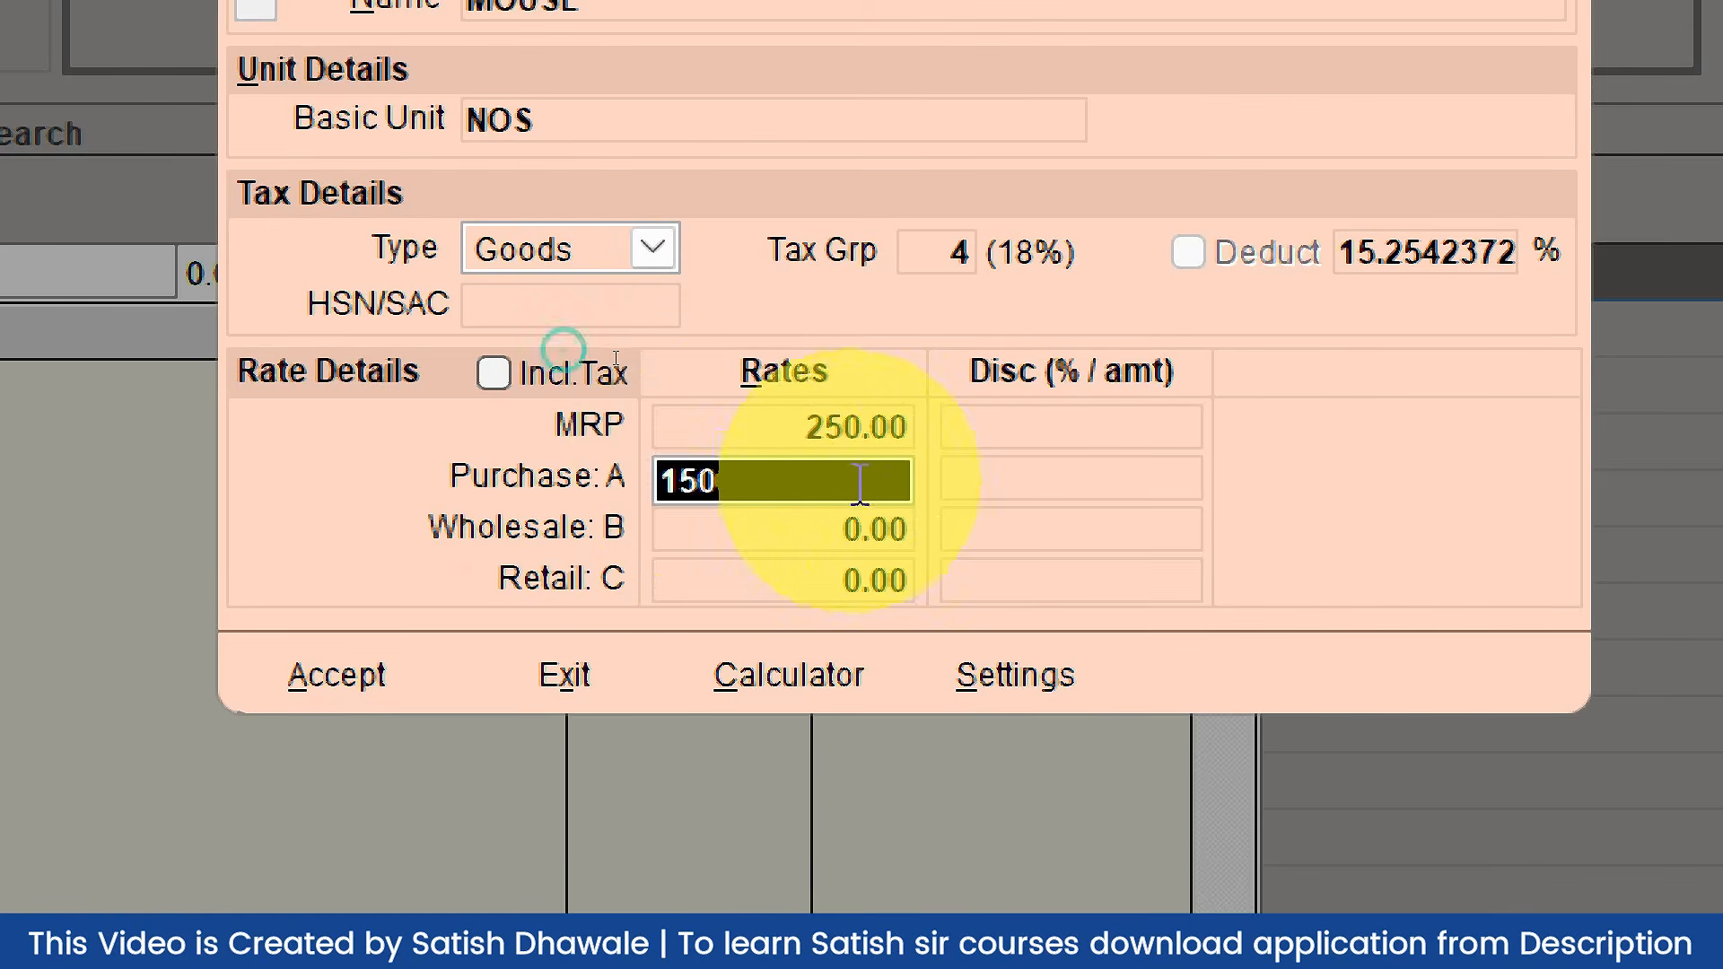
{"action": "left_click", "coordinate": [844, 538]}
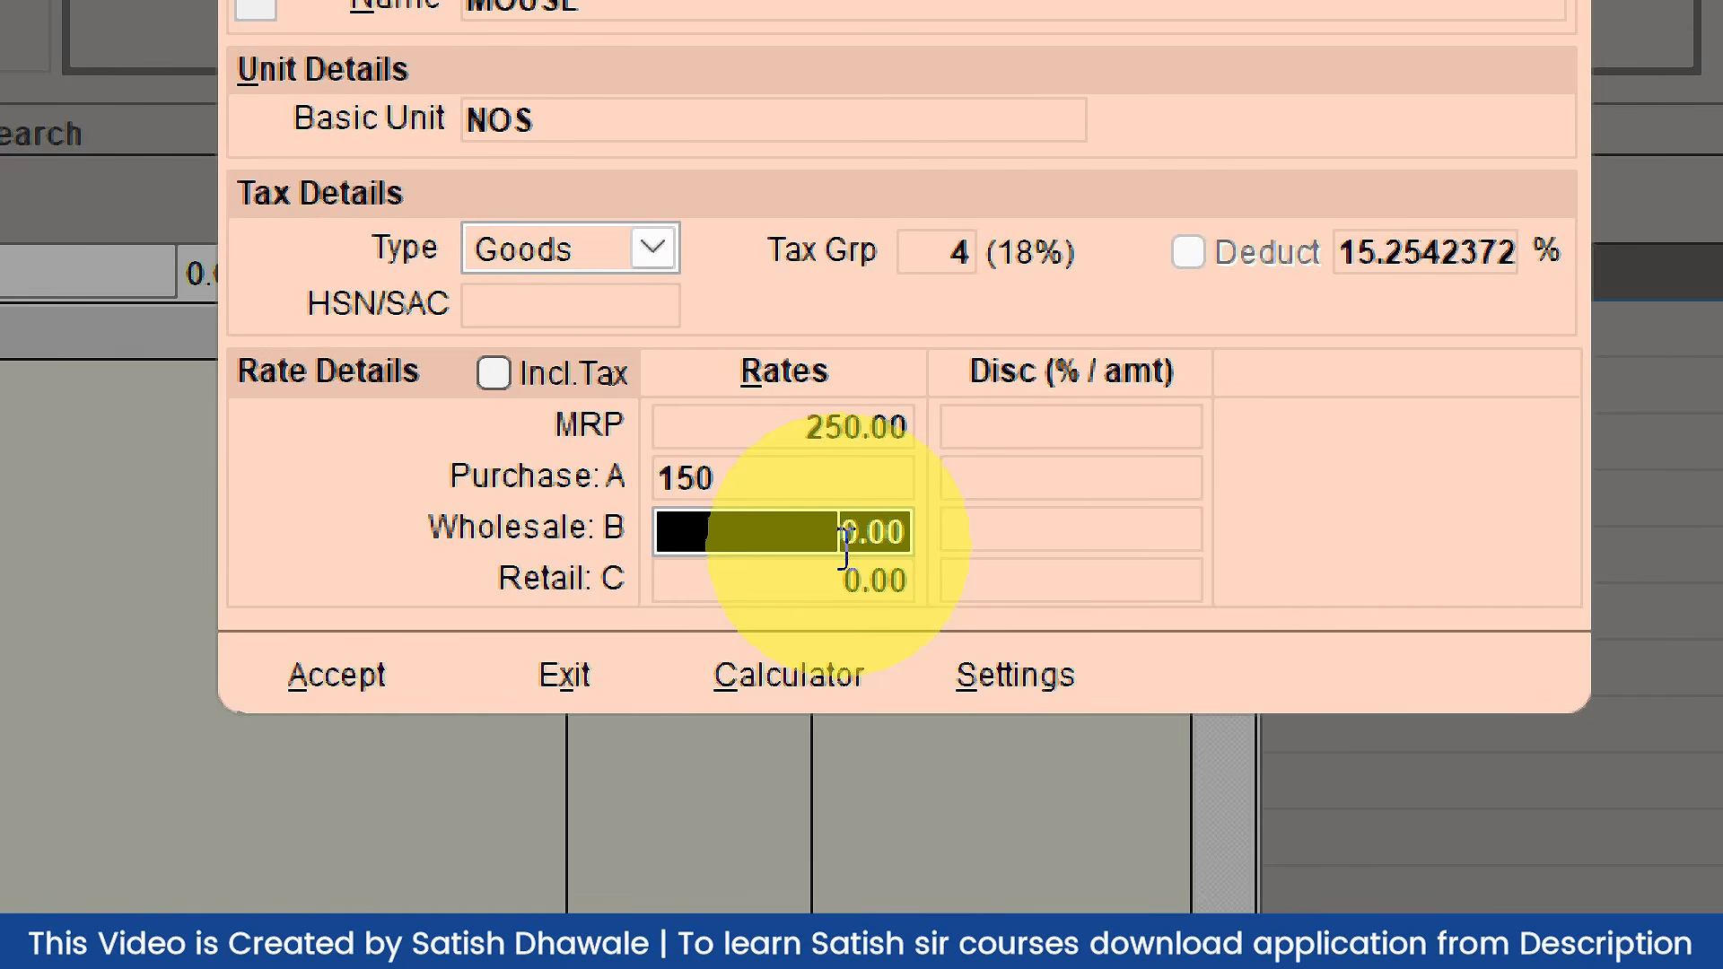
{"action": "type", "text": "190"}
{"action": "key", "text": "Return"}
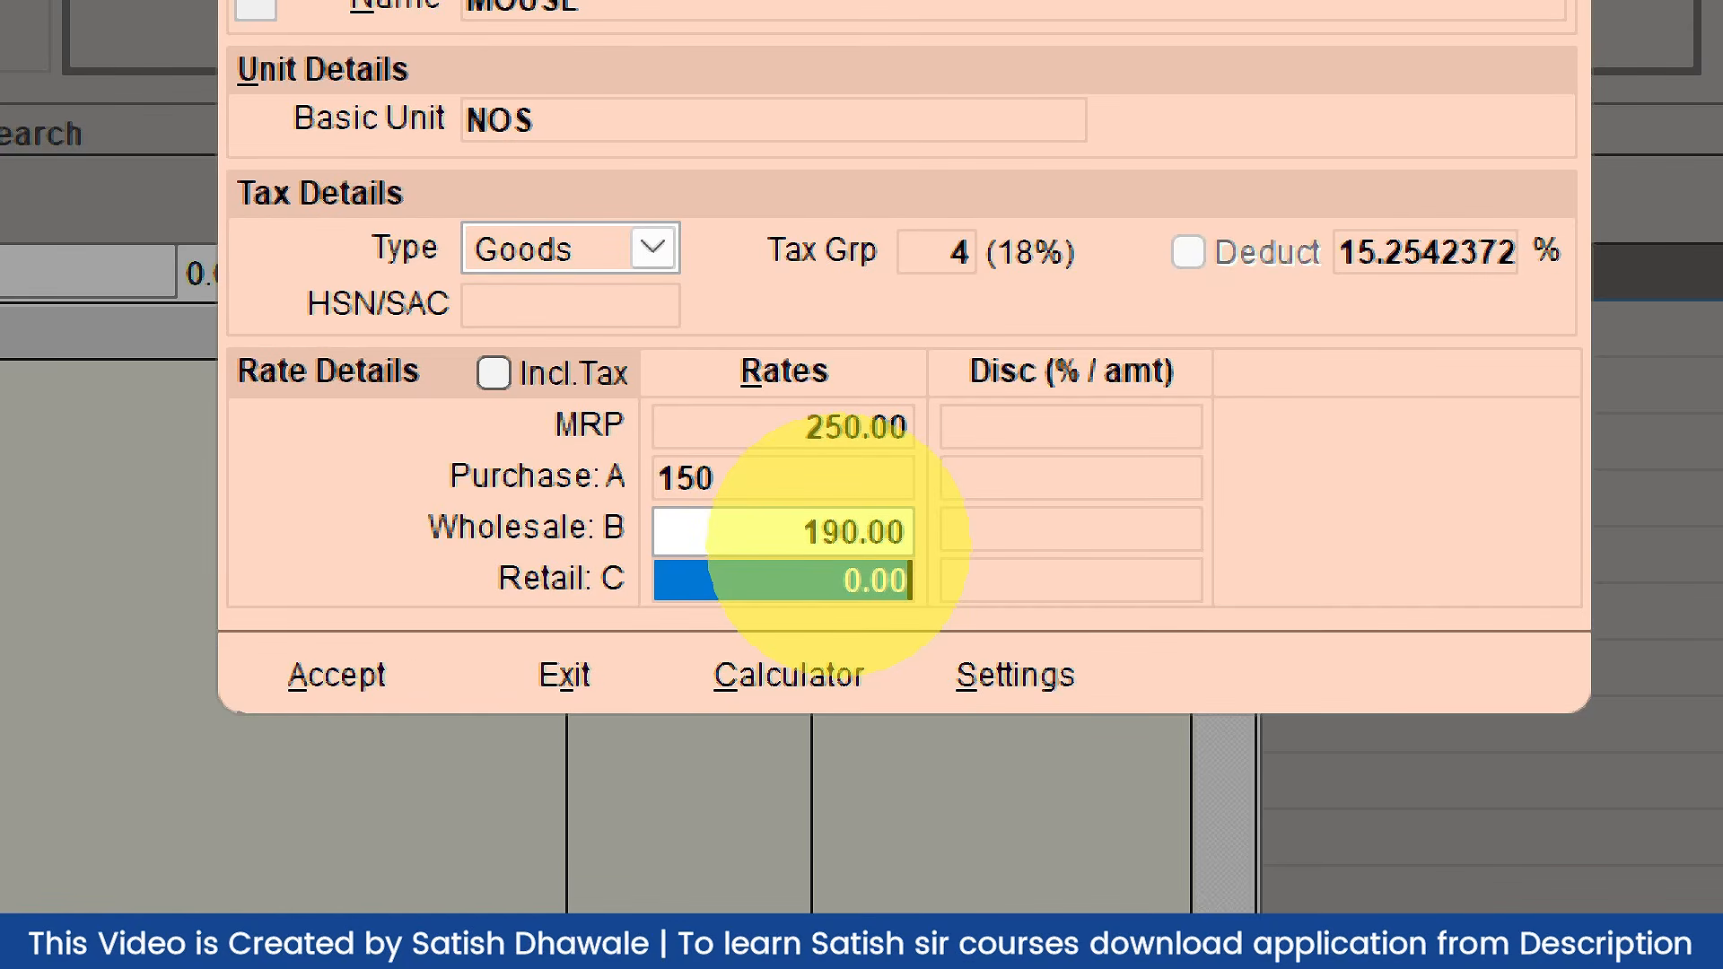
{"action": "type", "text": "210"}
{"action": "key", "text": "Return"}
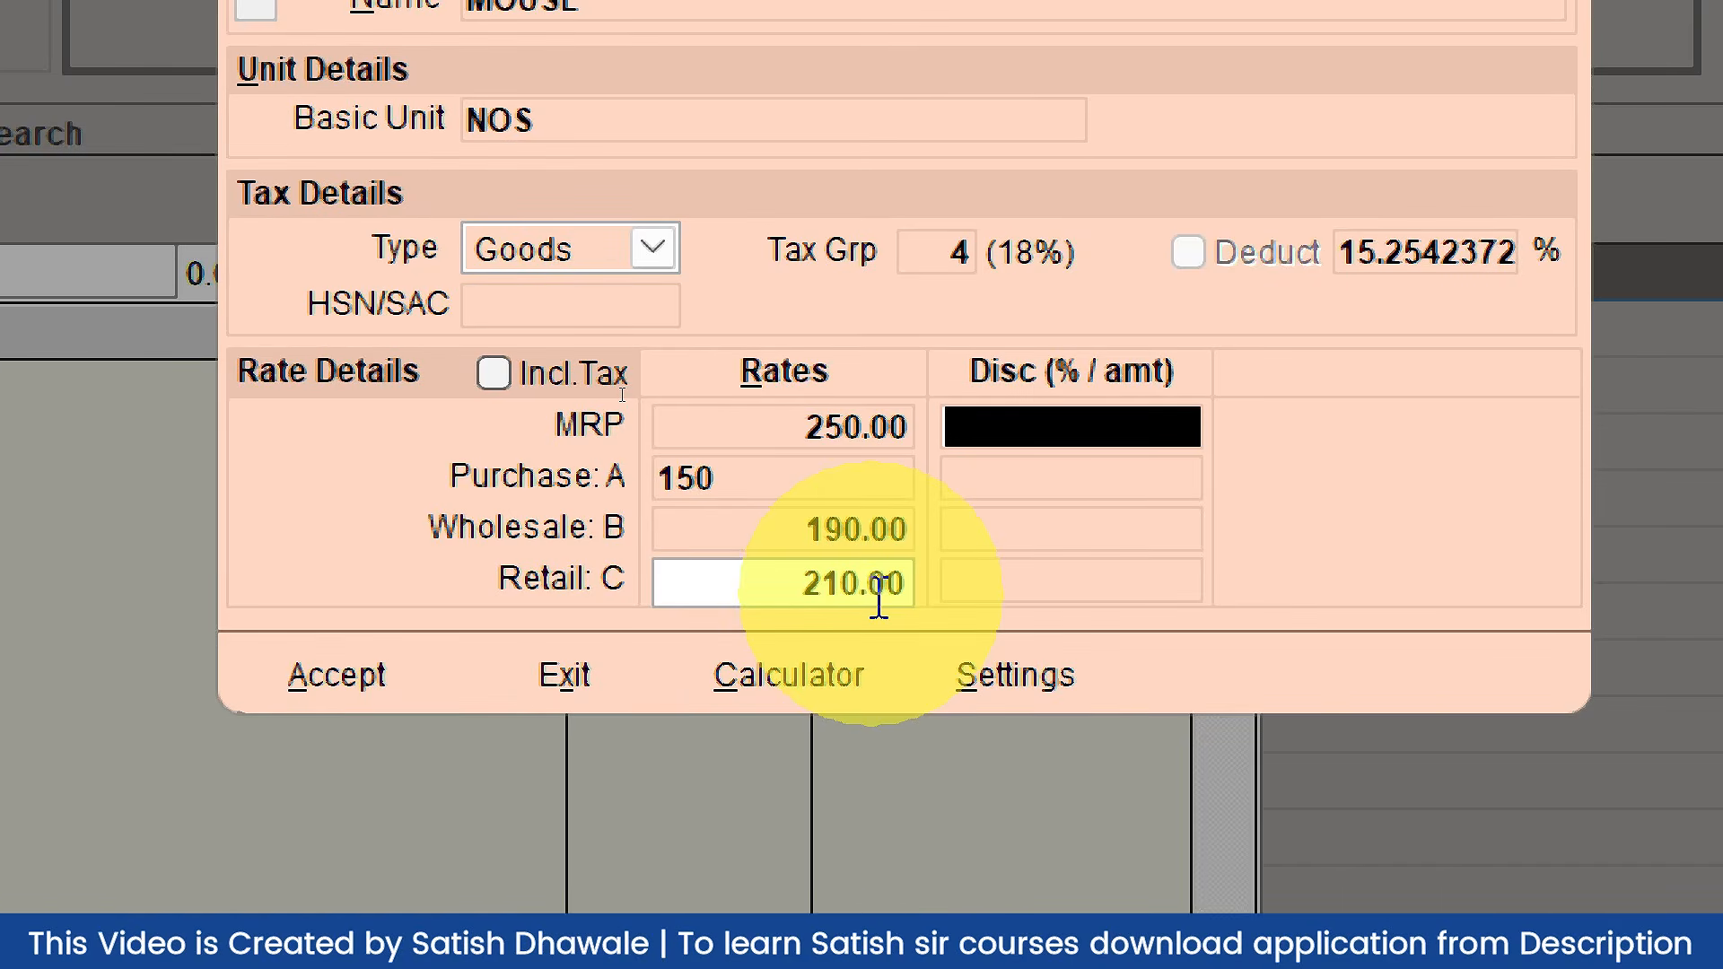
Step: Leave the purchase, wholesale and retail discount fields empty
{"action": "key", "text": "Return"}
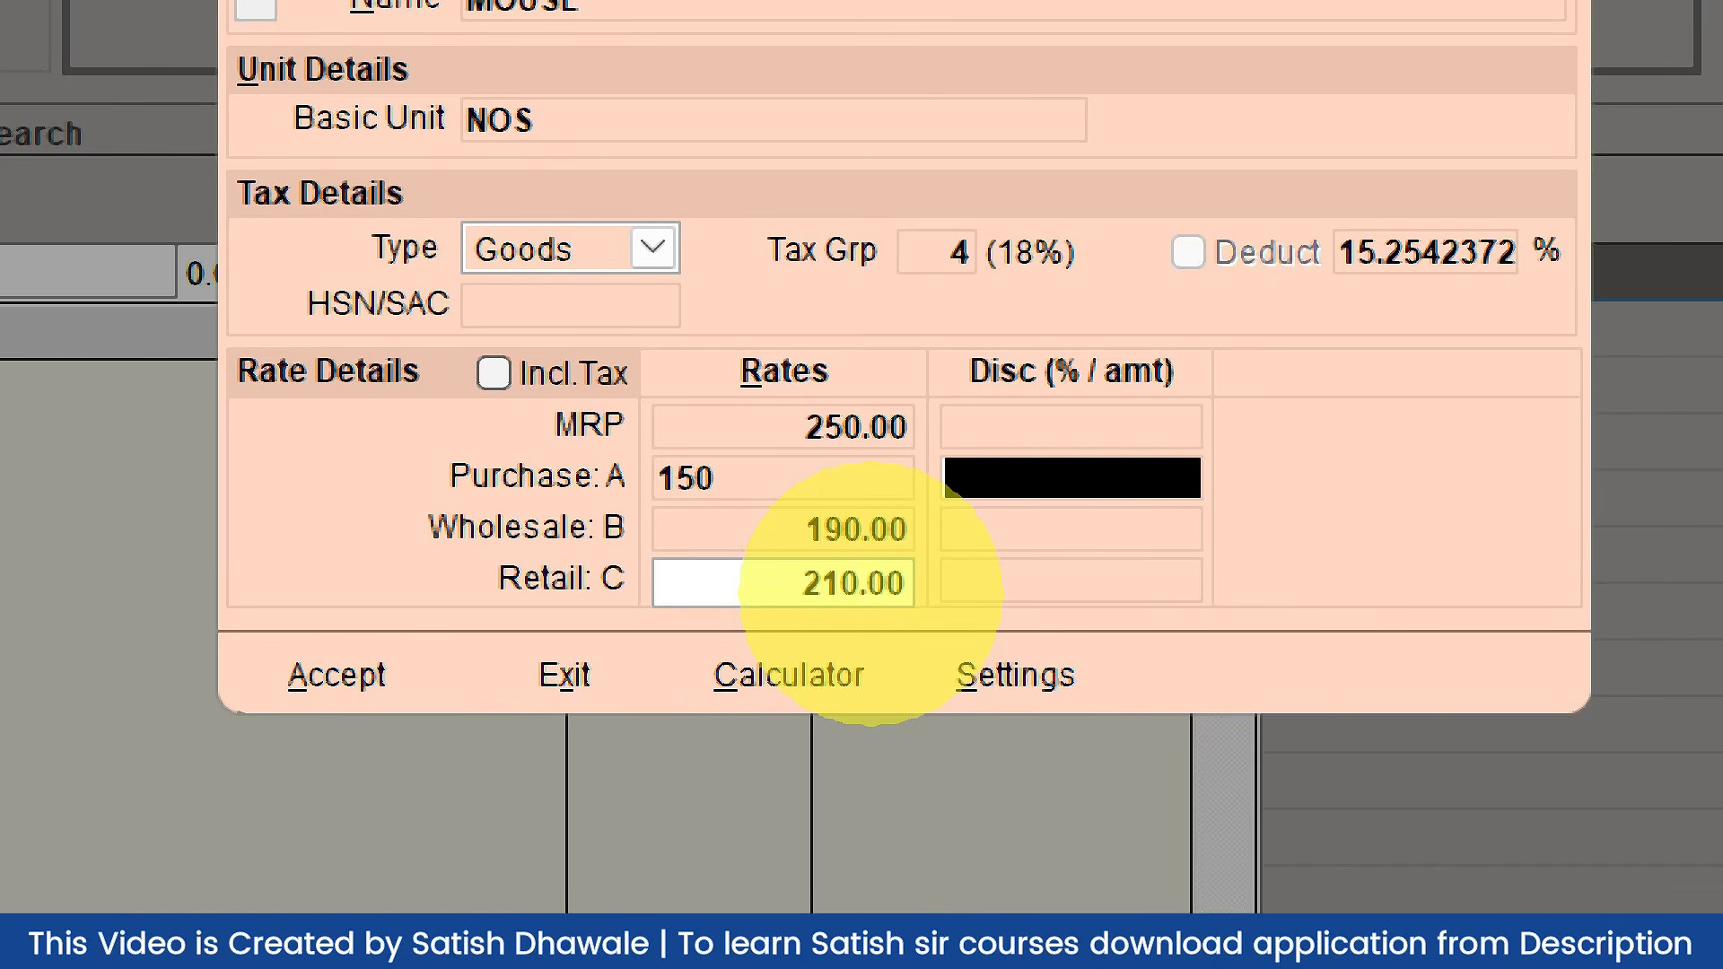
{"action": "key", "text": "Return"}
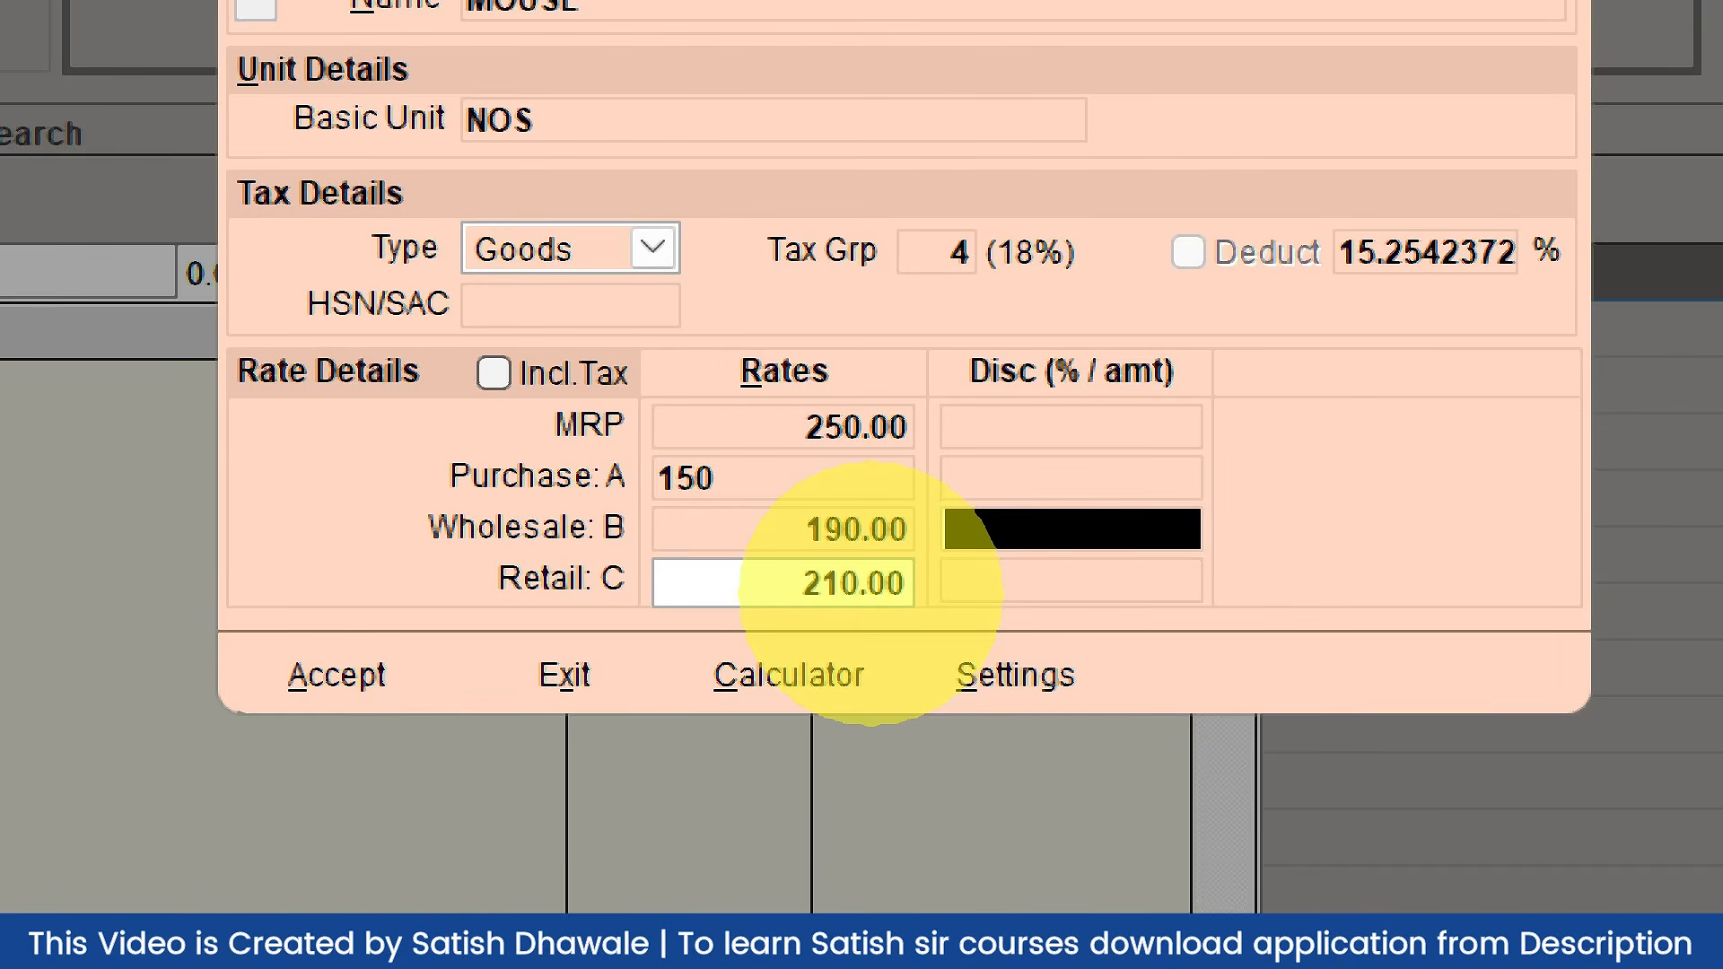
{"action": "key", "text": "Return"}
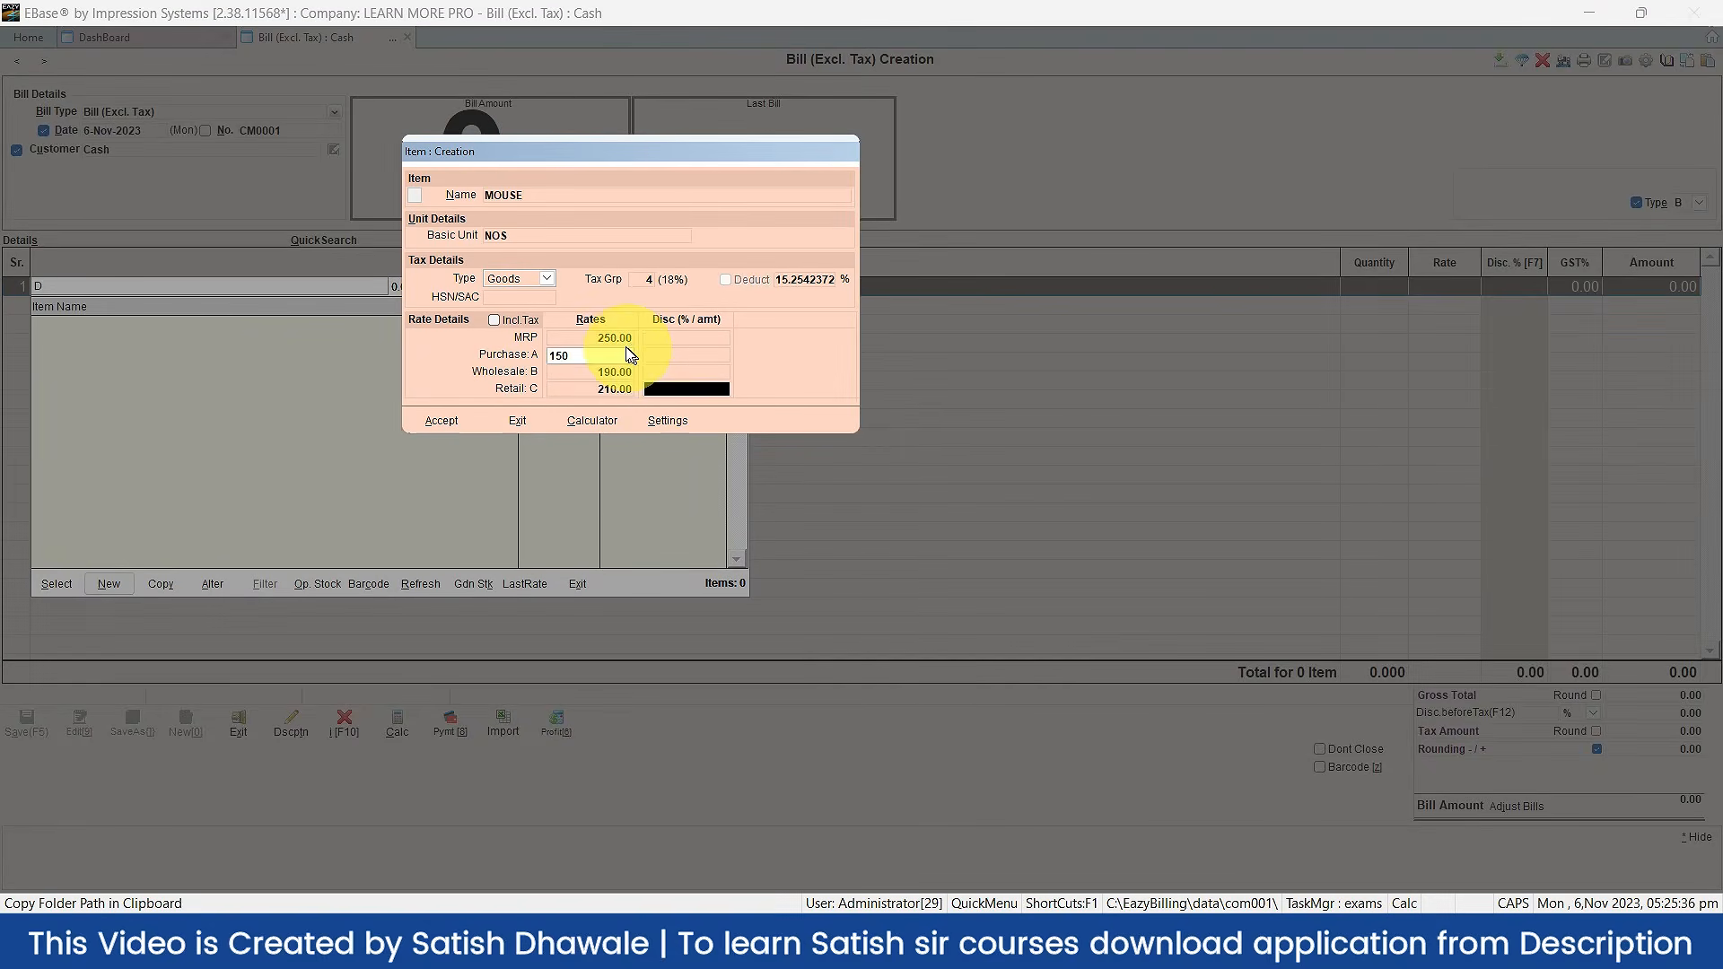
Step: Try saving MOUSE, then answer No to continuing without an HSN code
{"action": "left_click", "coordinate": [595, 338]}
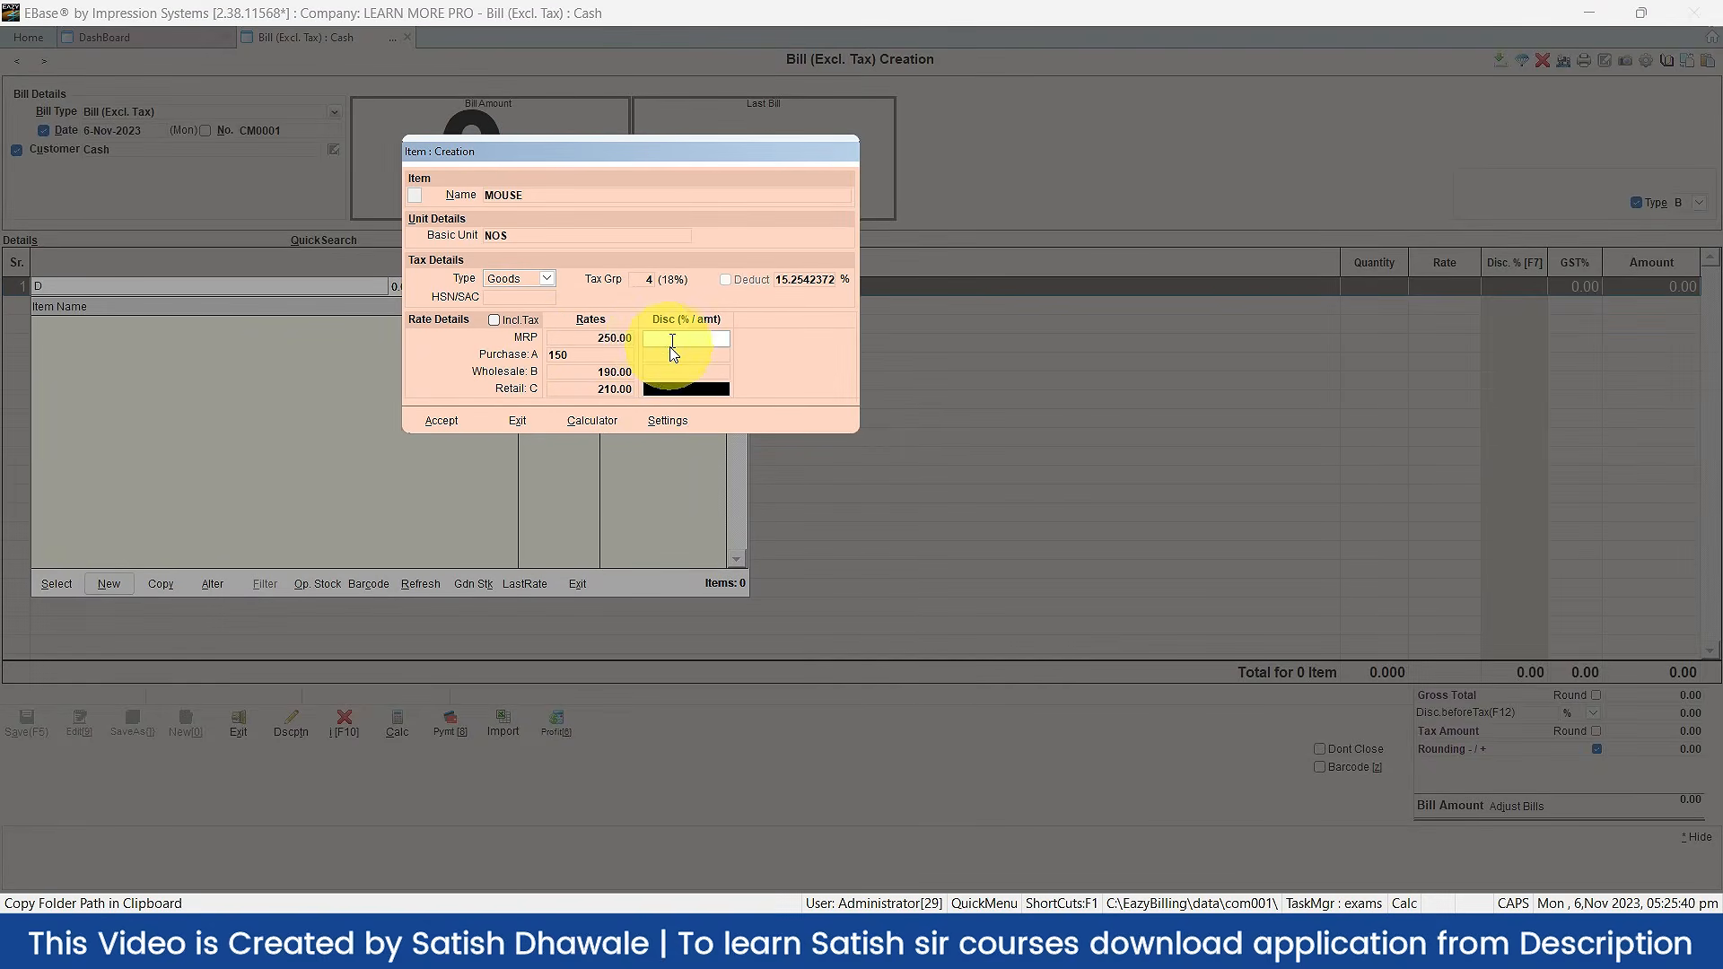
{"action": "left_click", "coordinate": [457, 425]}
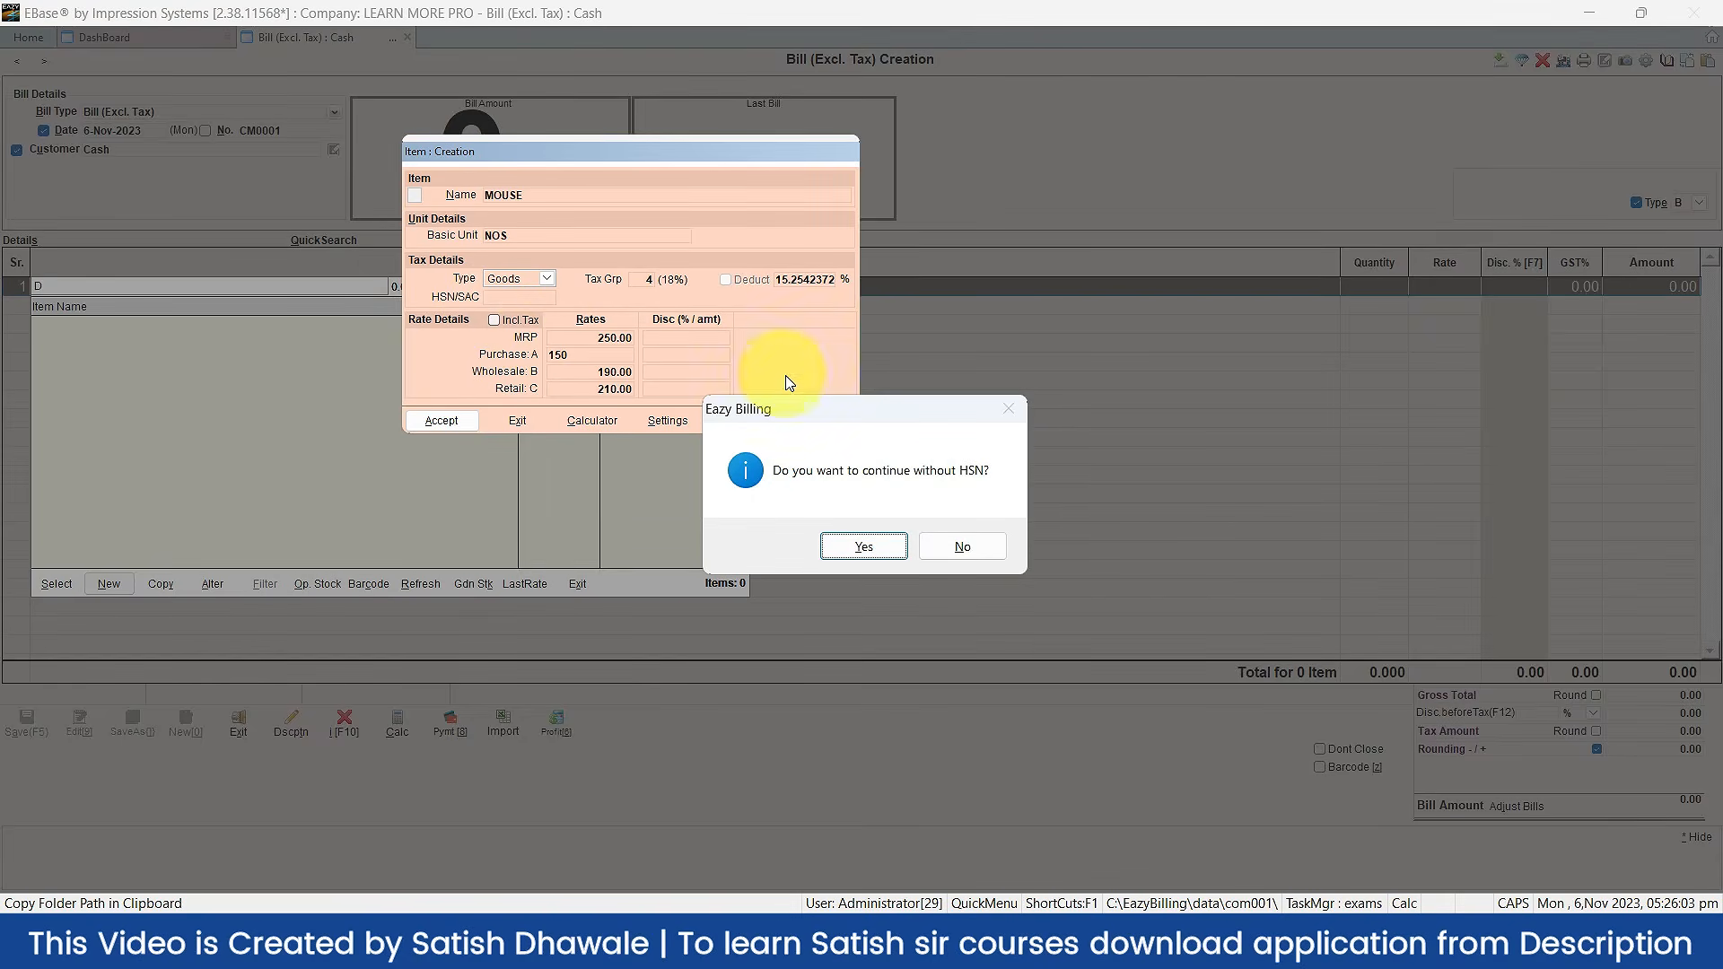
{"action": "left_click", "coordinate": [995, 546]}
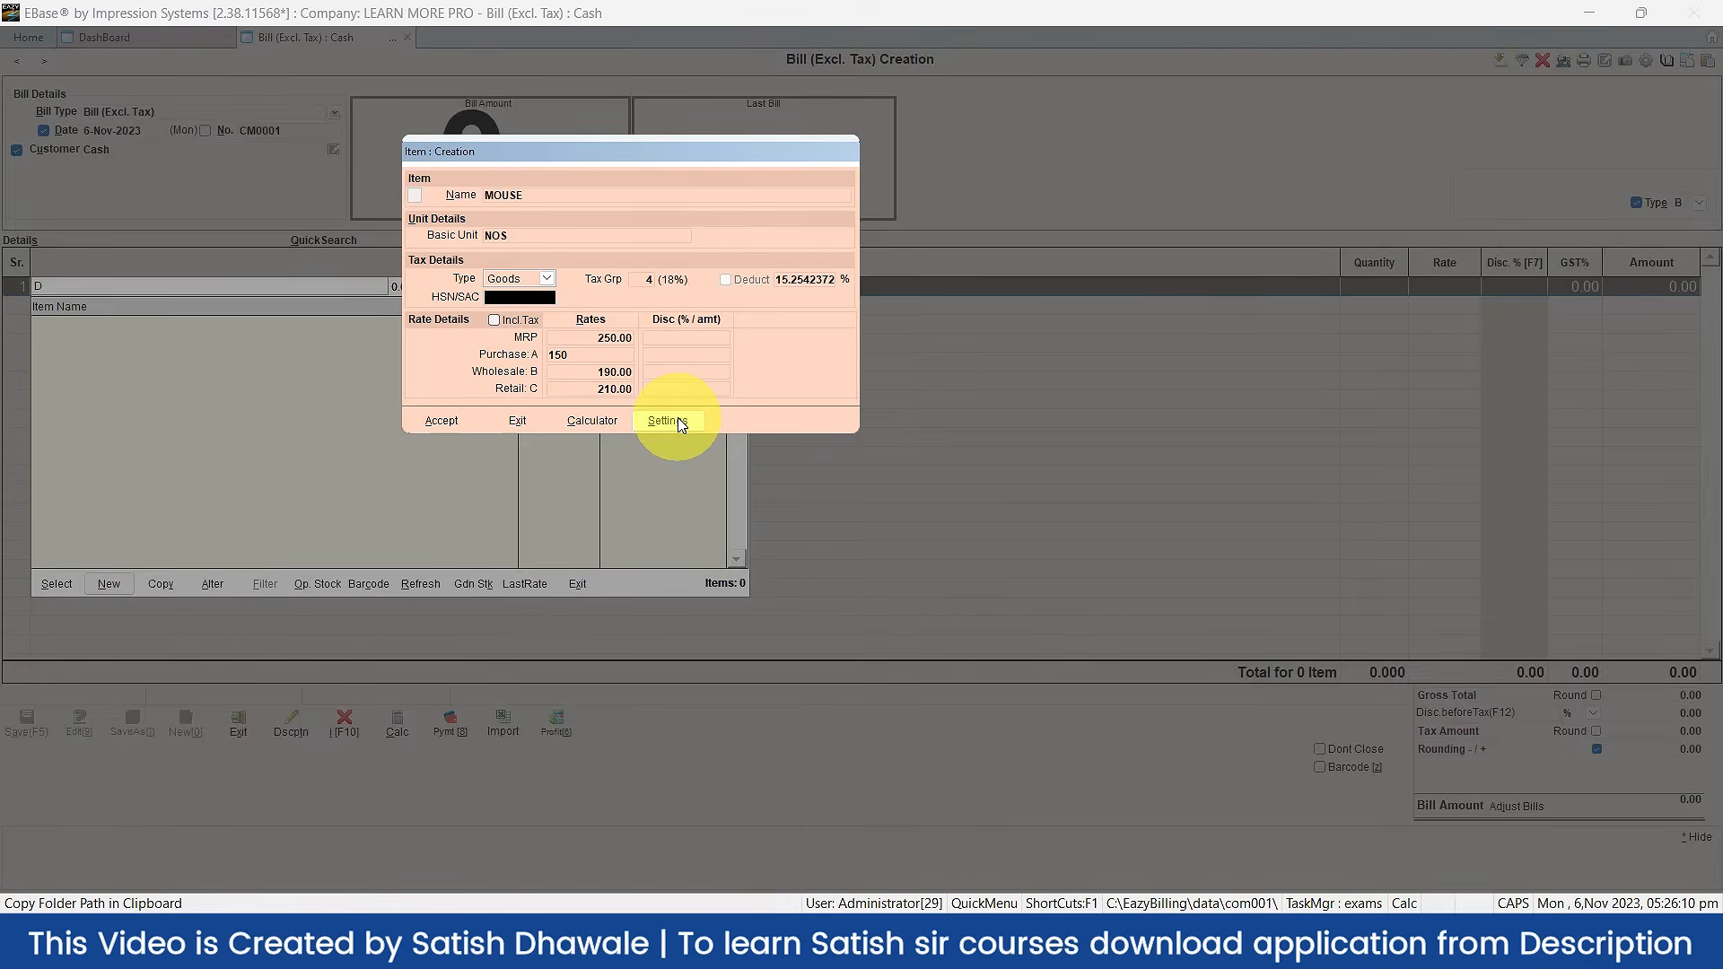
Step: Uncheck Warn on GST fields in the Bill Entry settings, filtered by 'GST', and accept
{"action": "left_click", "coordinate": [668, 421]}
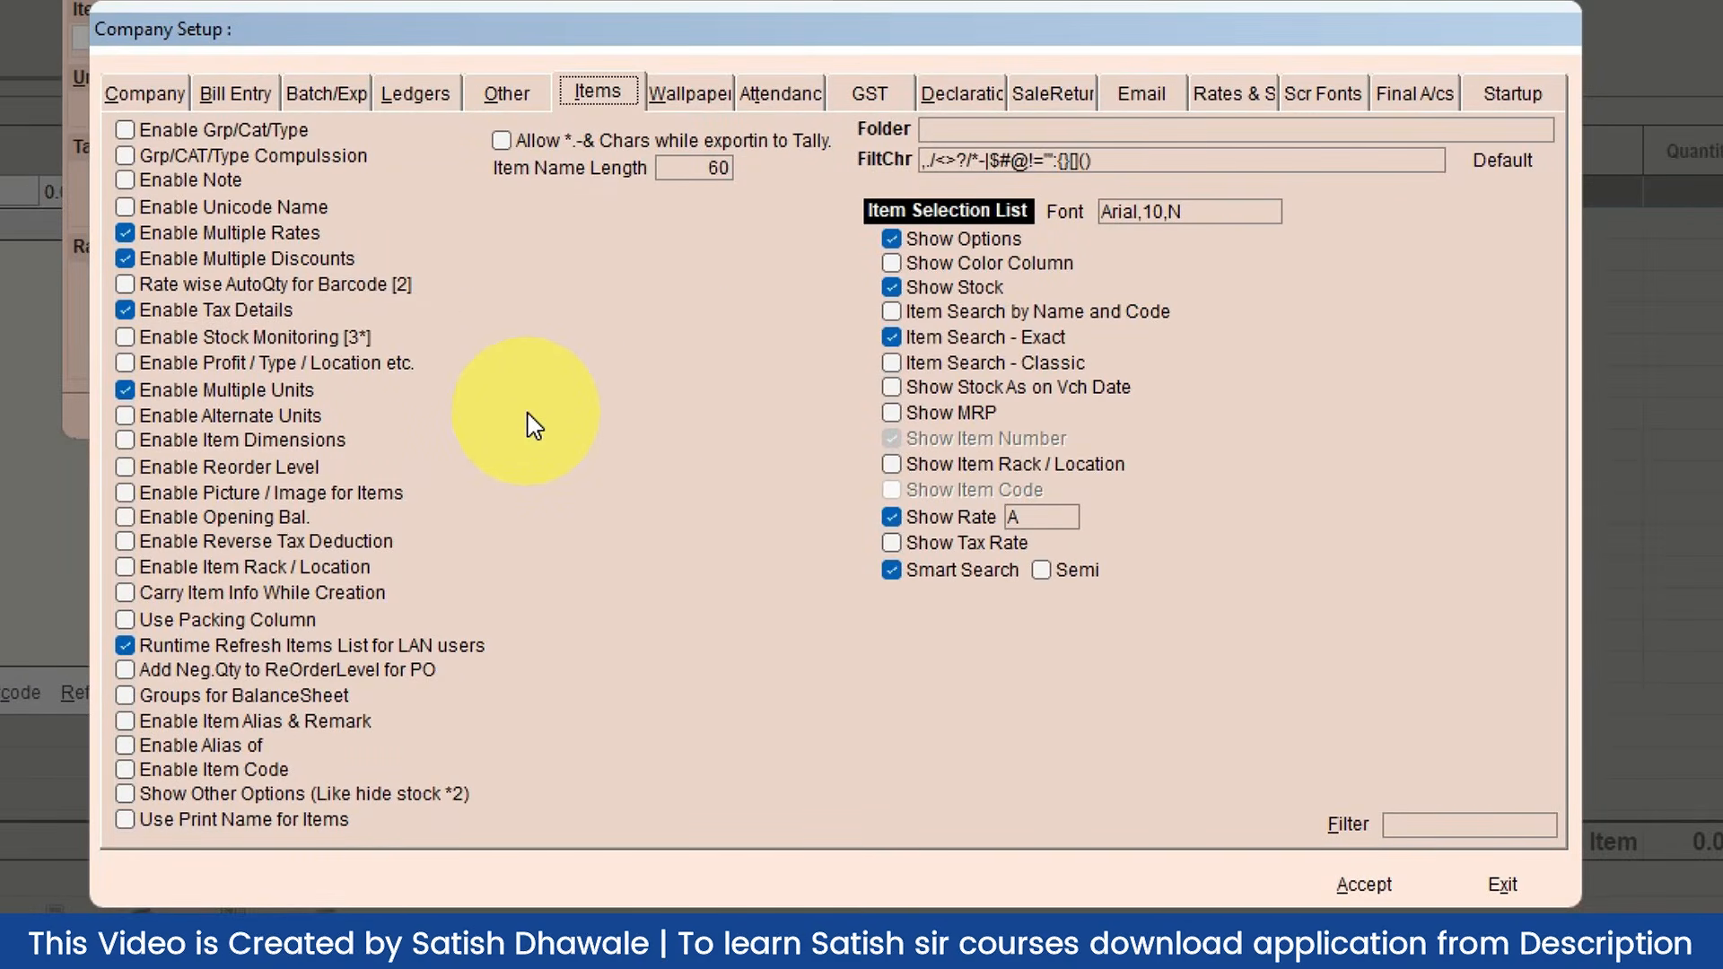
{"action": "left_click", "coordinate": [1415, 824]}
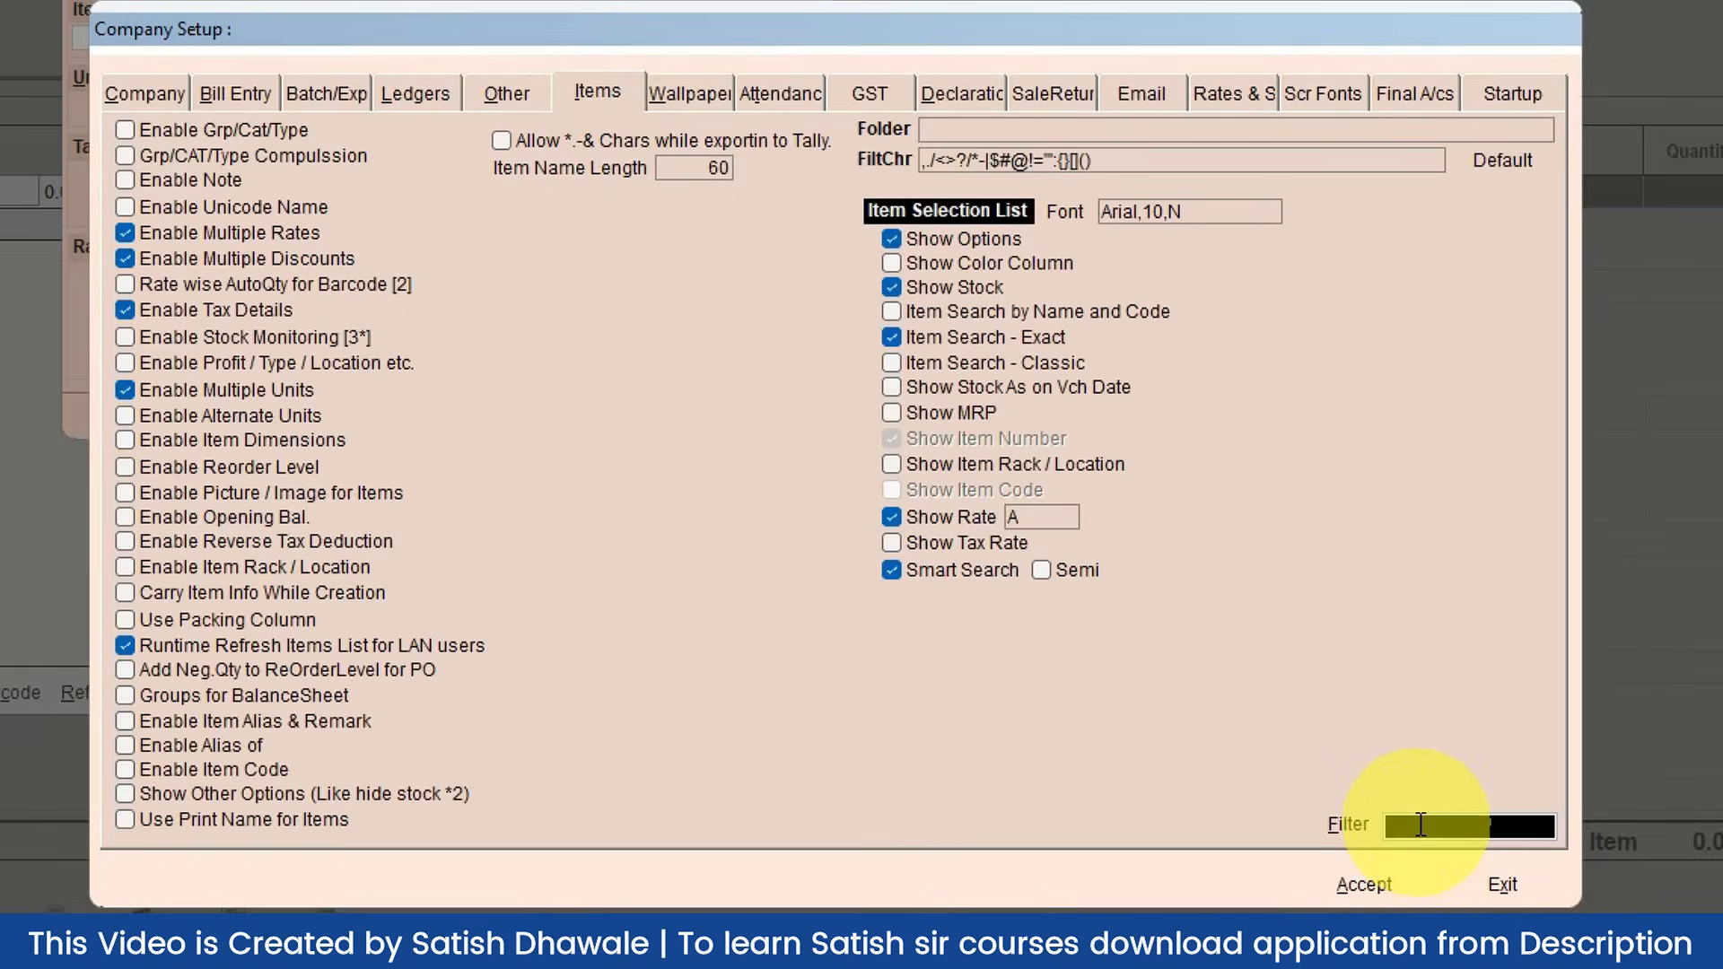
{"action": "type", "text": "GST"}
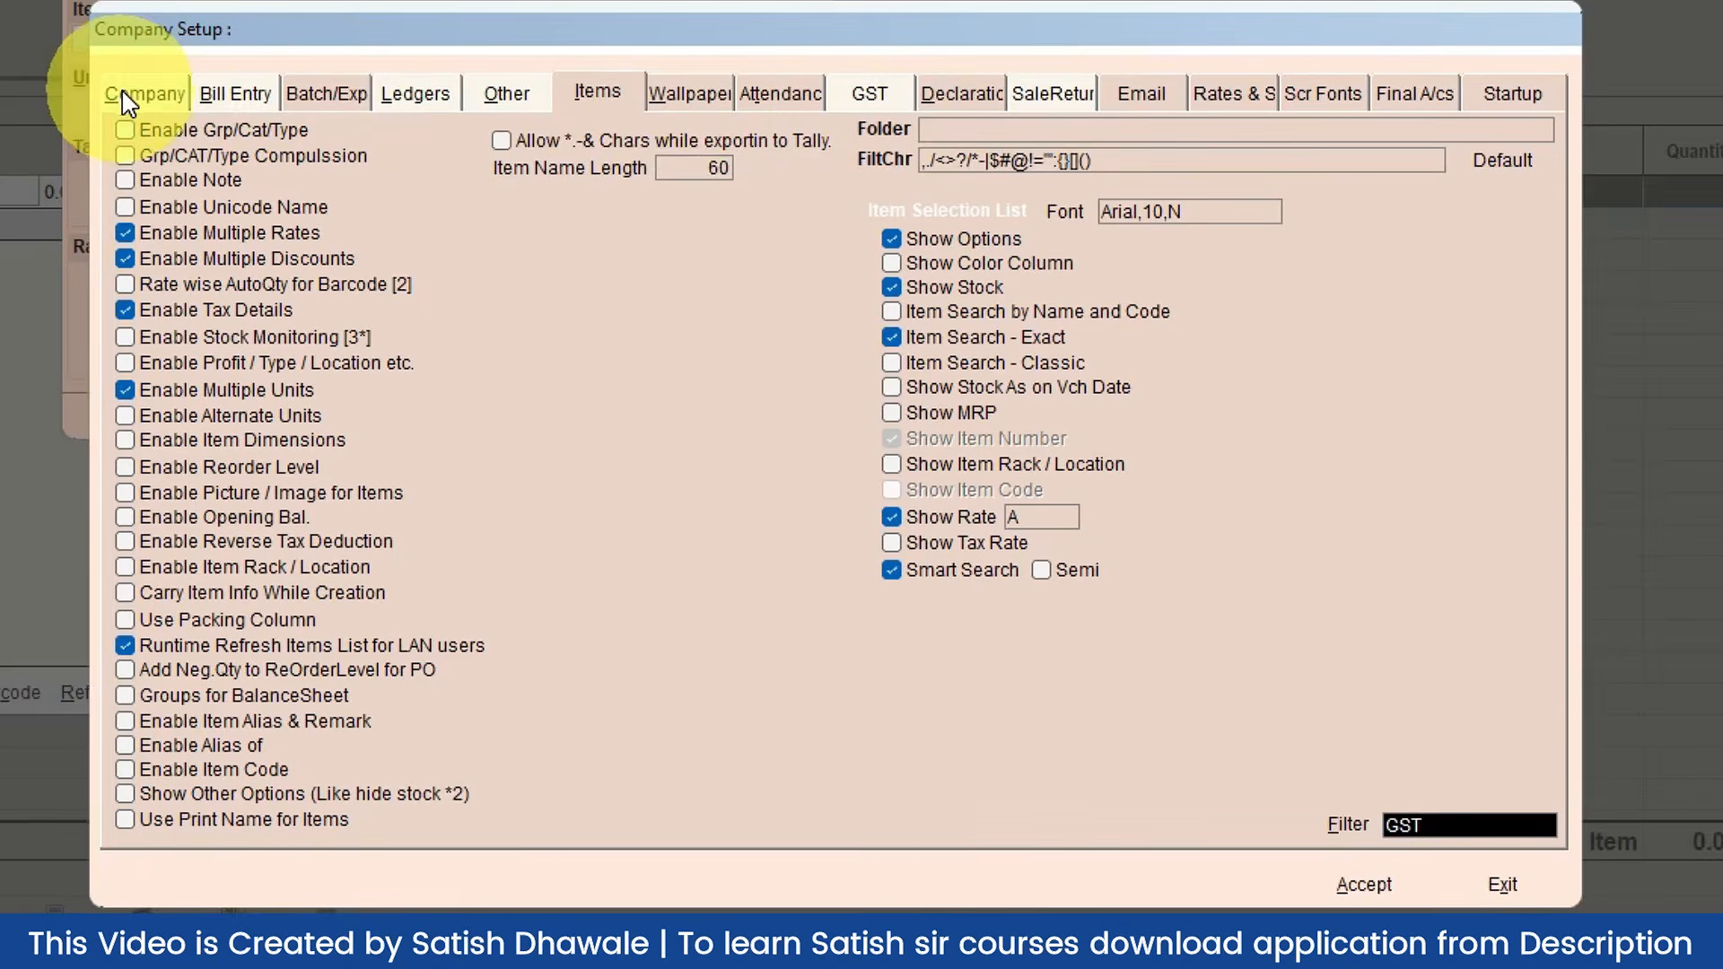
{"action": "left_click", "coordinate": [235, 93]}
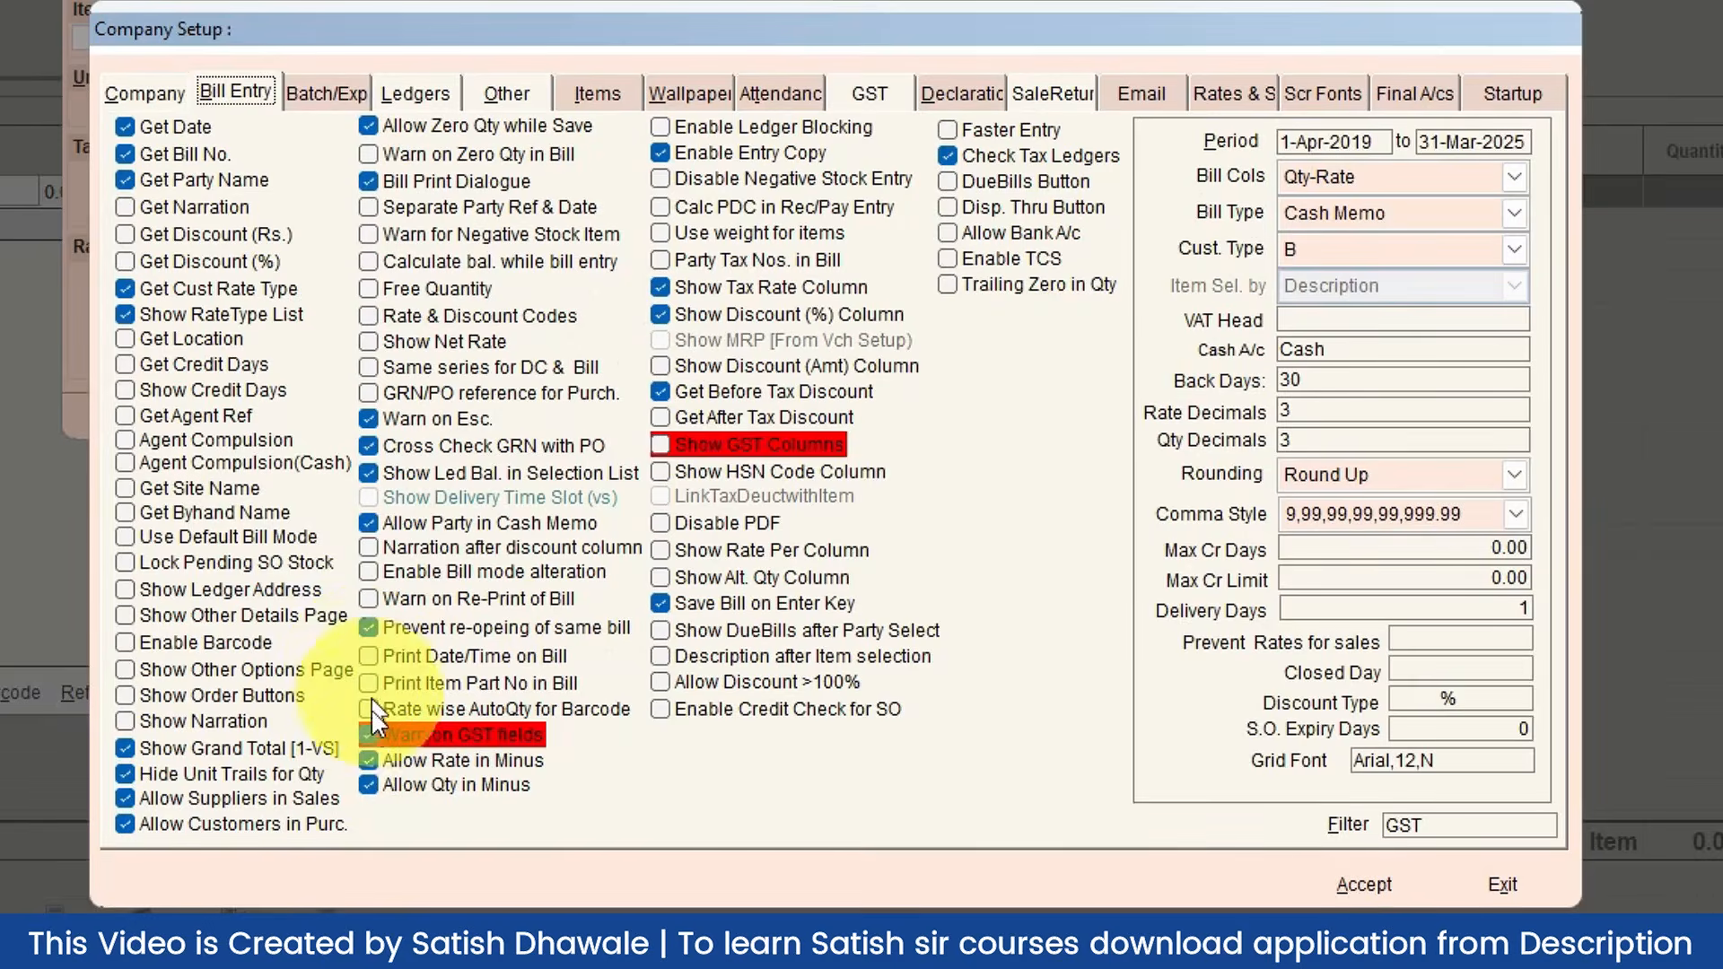
{"action": "left_click", "coordinate": [369, 732]}
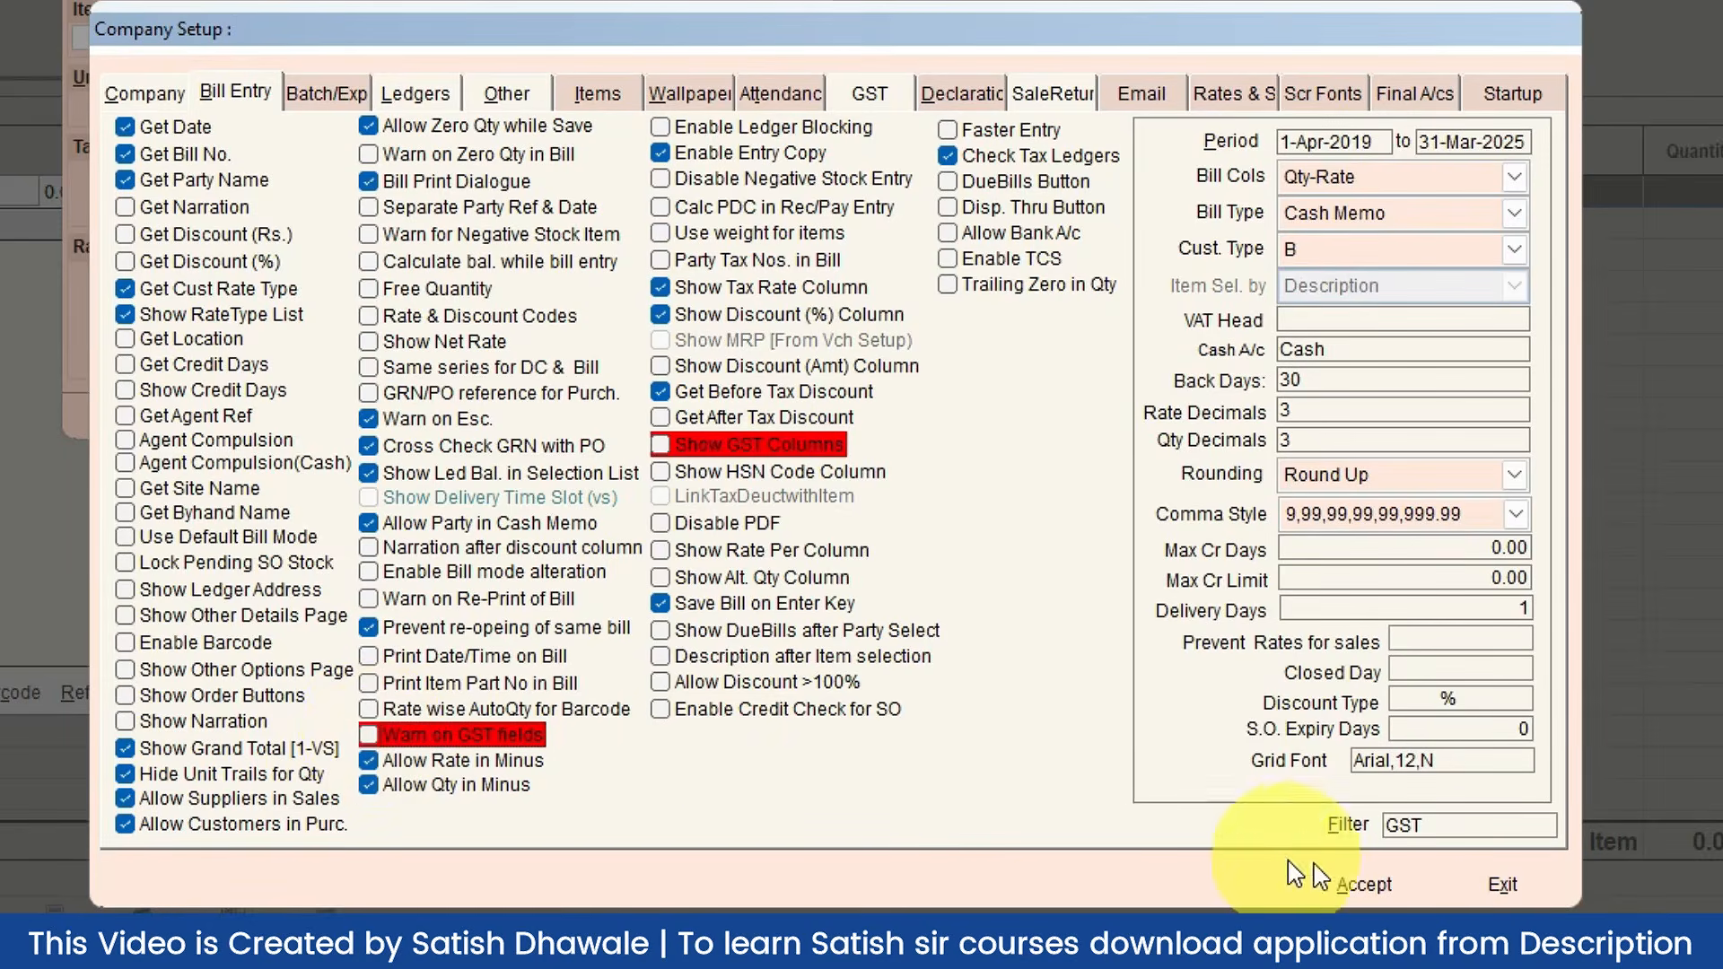
{"action": "left_click", "coordinate": [1364, 885]}
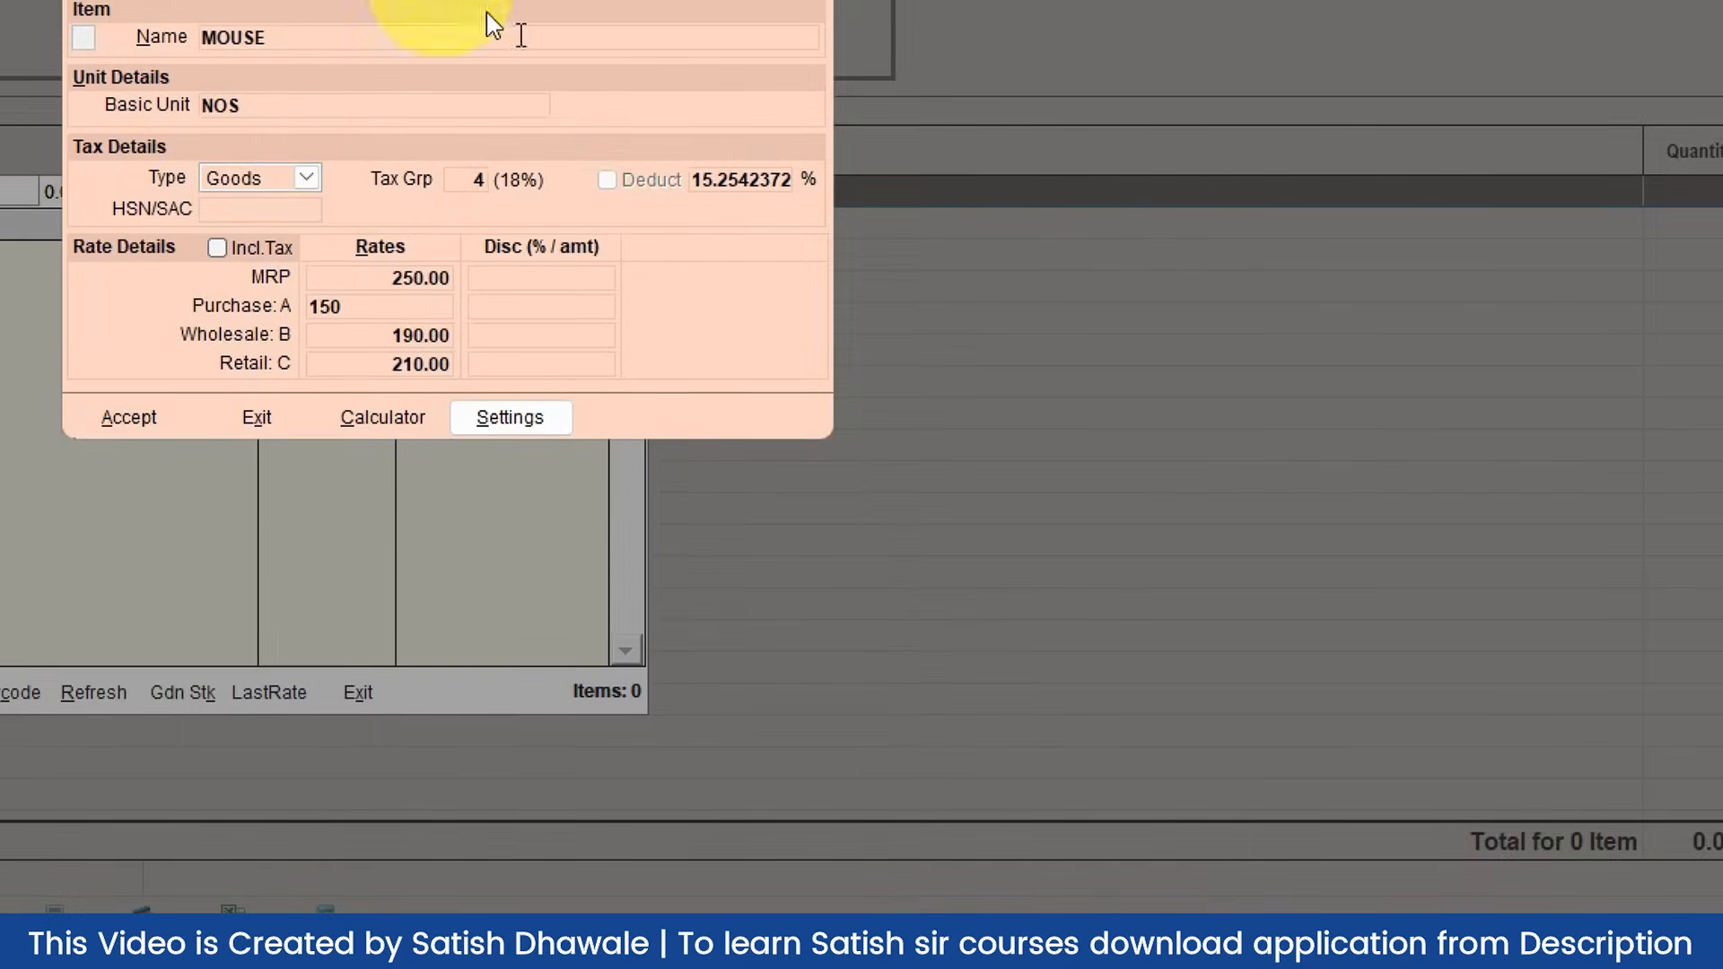
Step: Accept the MOUSE item so it is saved with Rate A 150
{"action": "left_click", "coordinate": [319, 305]}
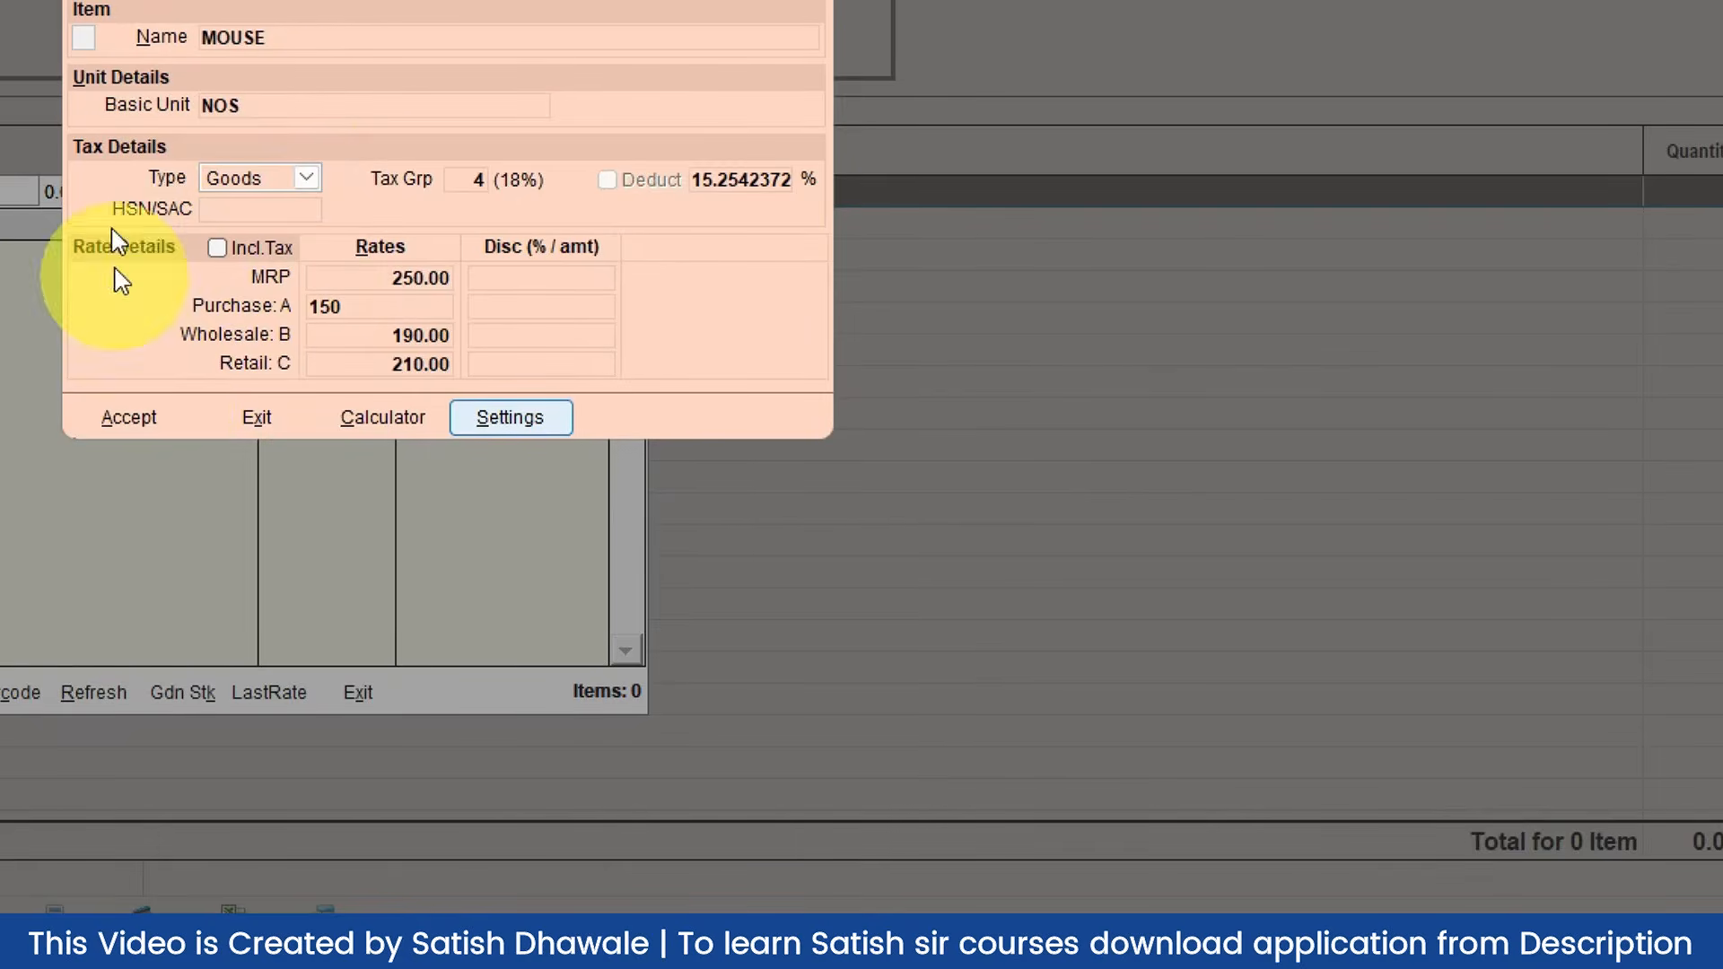
{"action": "left_click", "coordinate": [144, 426]}
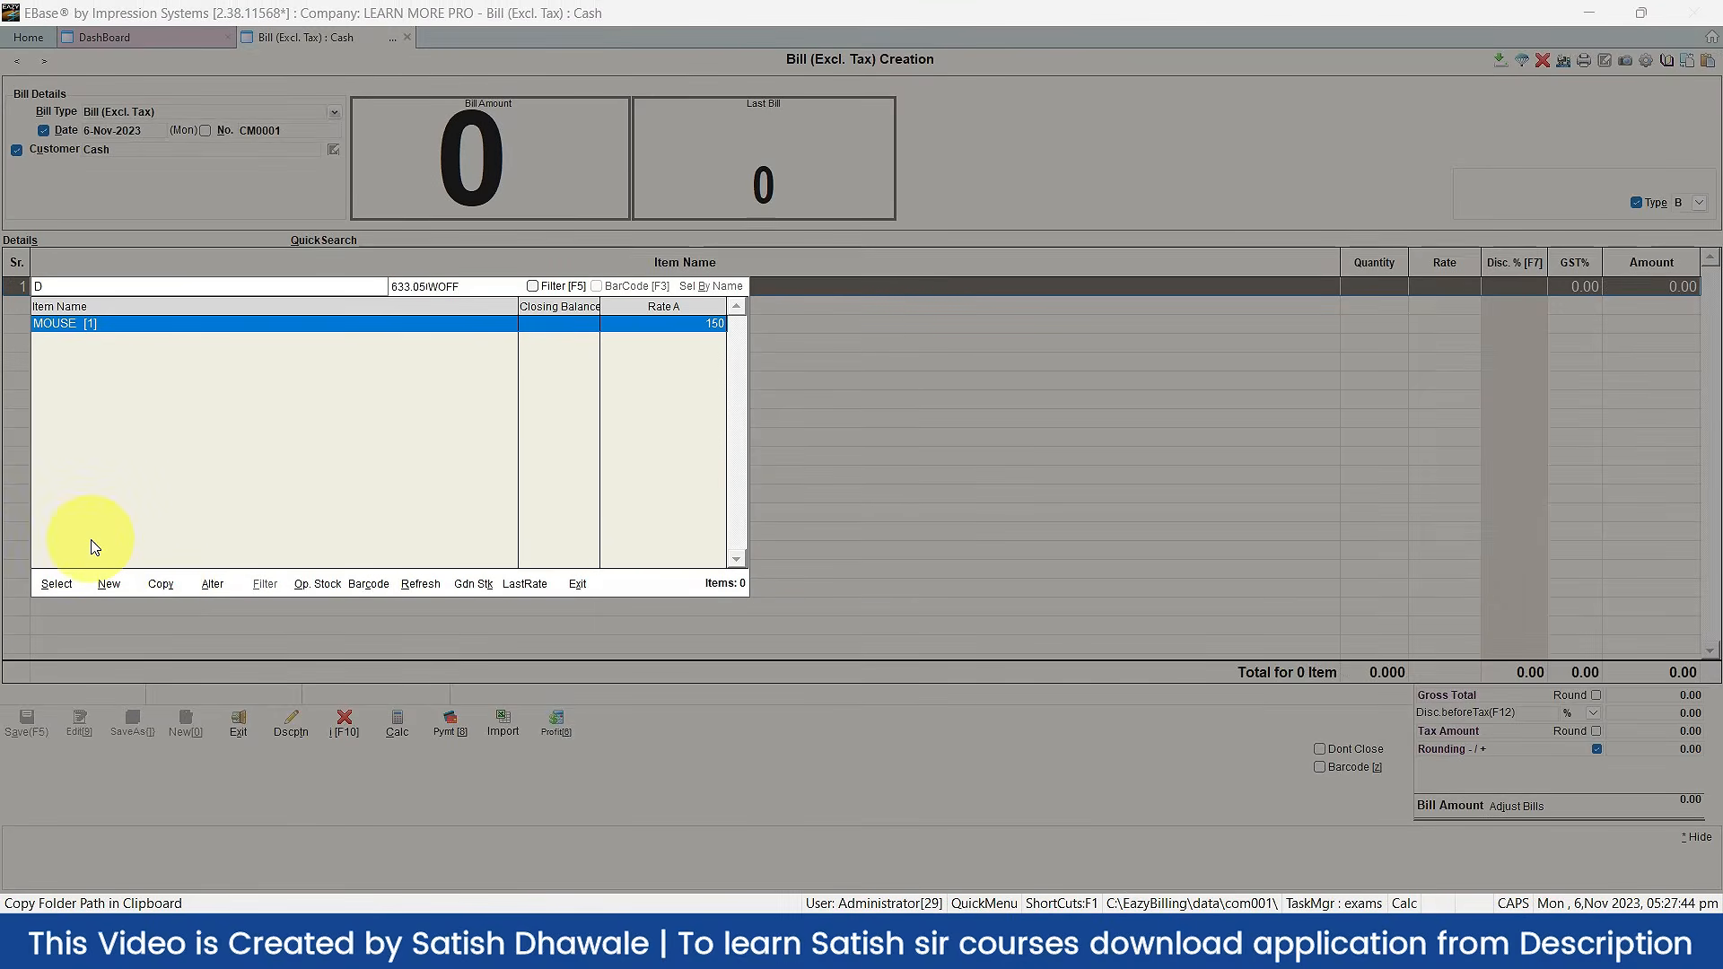
Step: Put MOUSE in bill row 1 and choose rate type C from the Type dropdown
{"action": "double_click", "coordinate": [65, 326]}
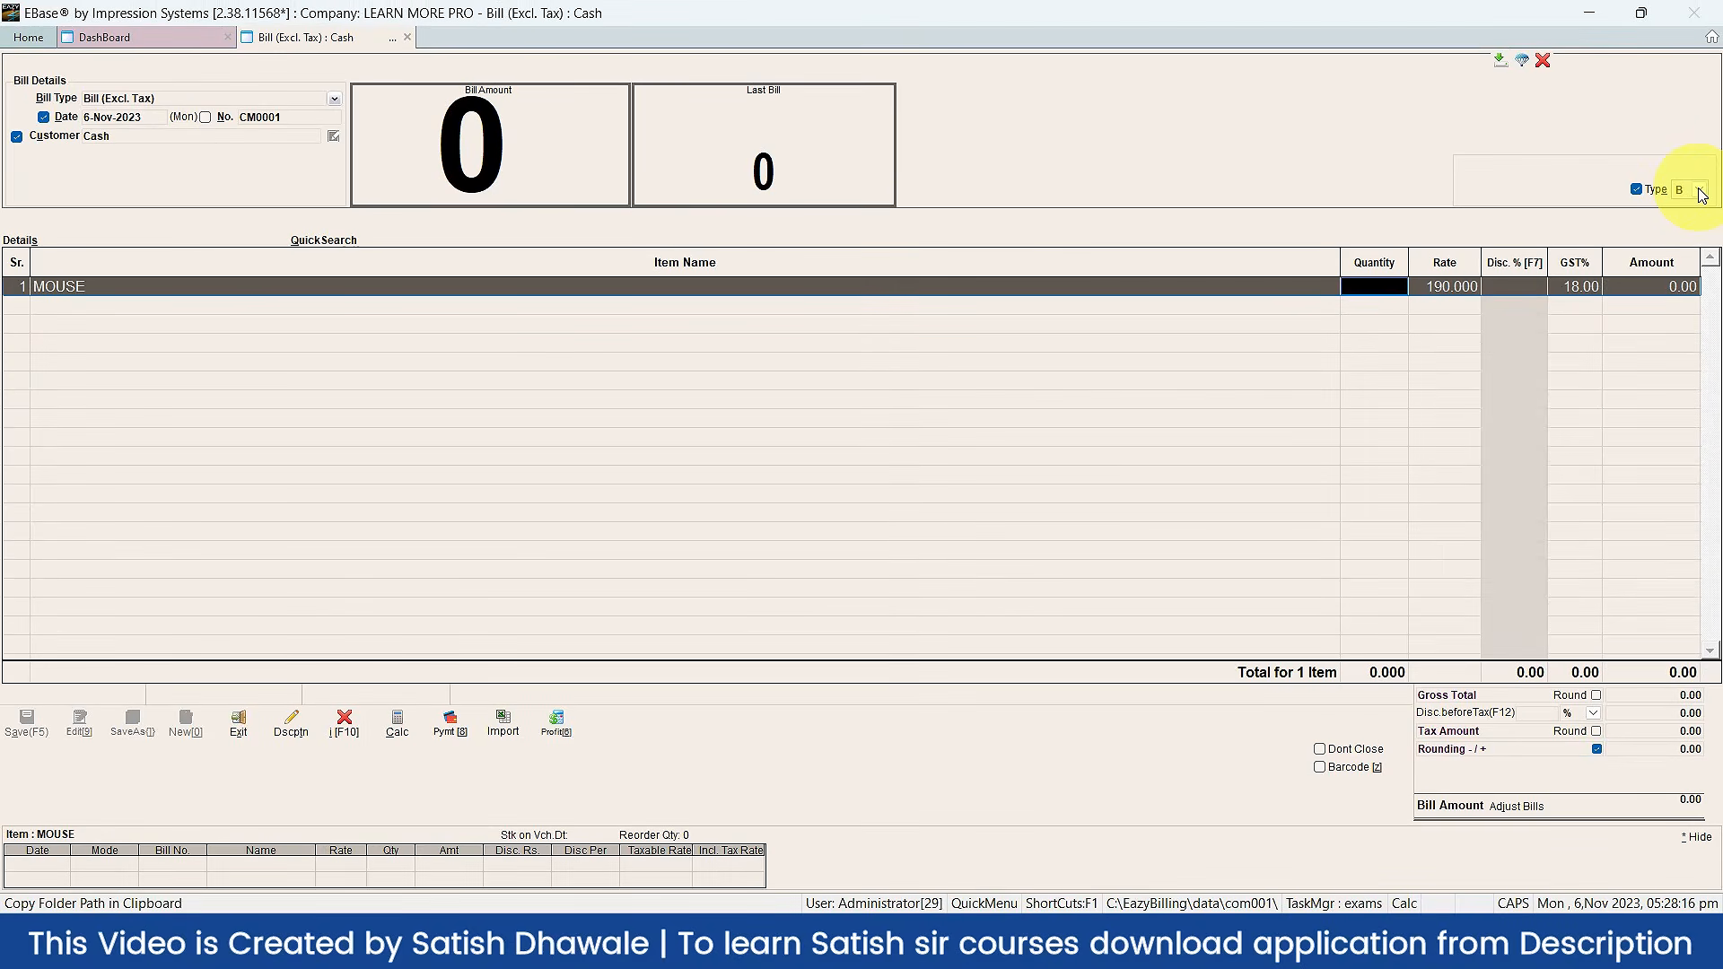
{"action": "left_click", "coordinate": [1701, 192]}
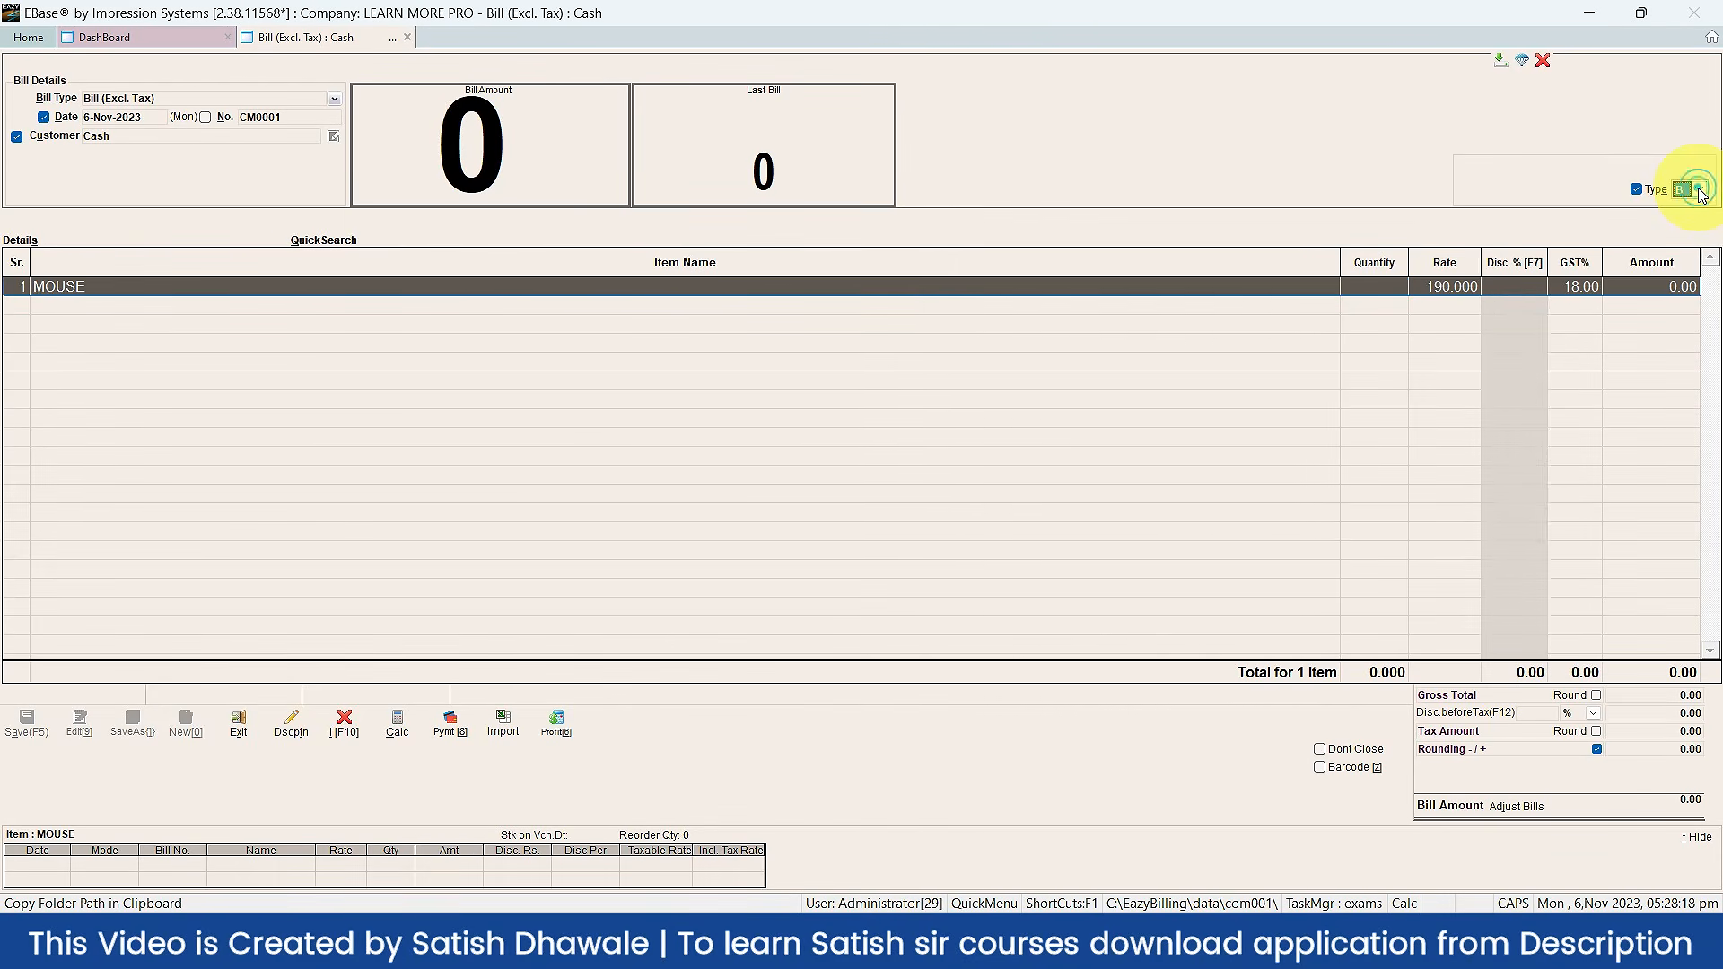
{"action": "left_click", "coordinate": [1699, 190]}
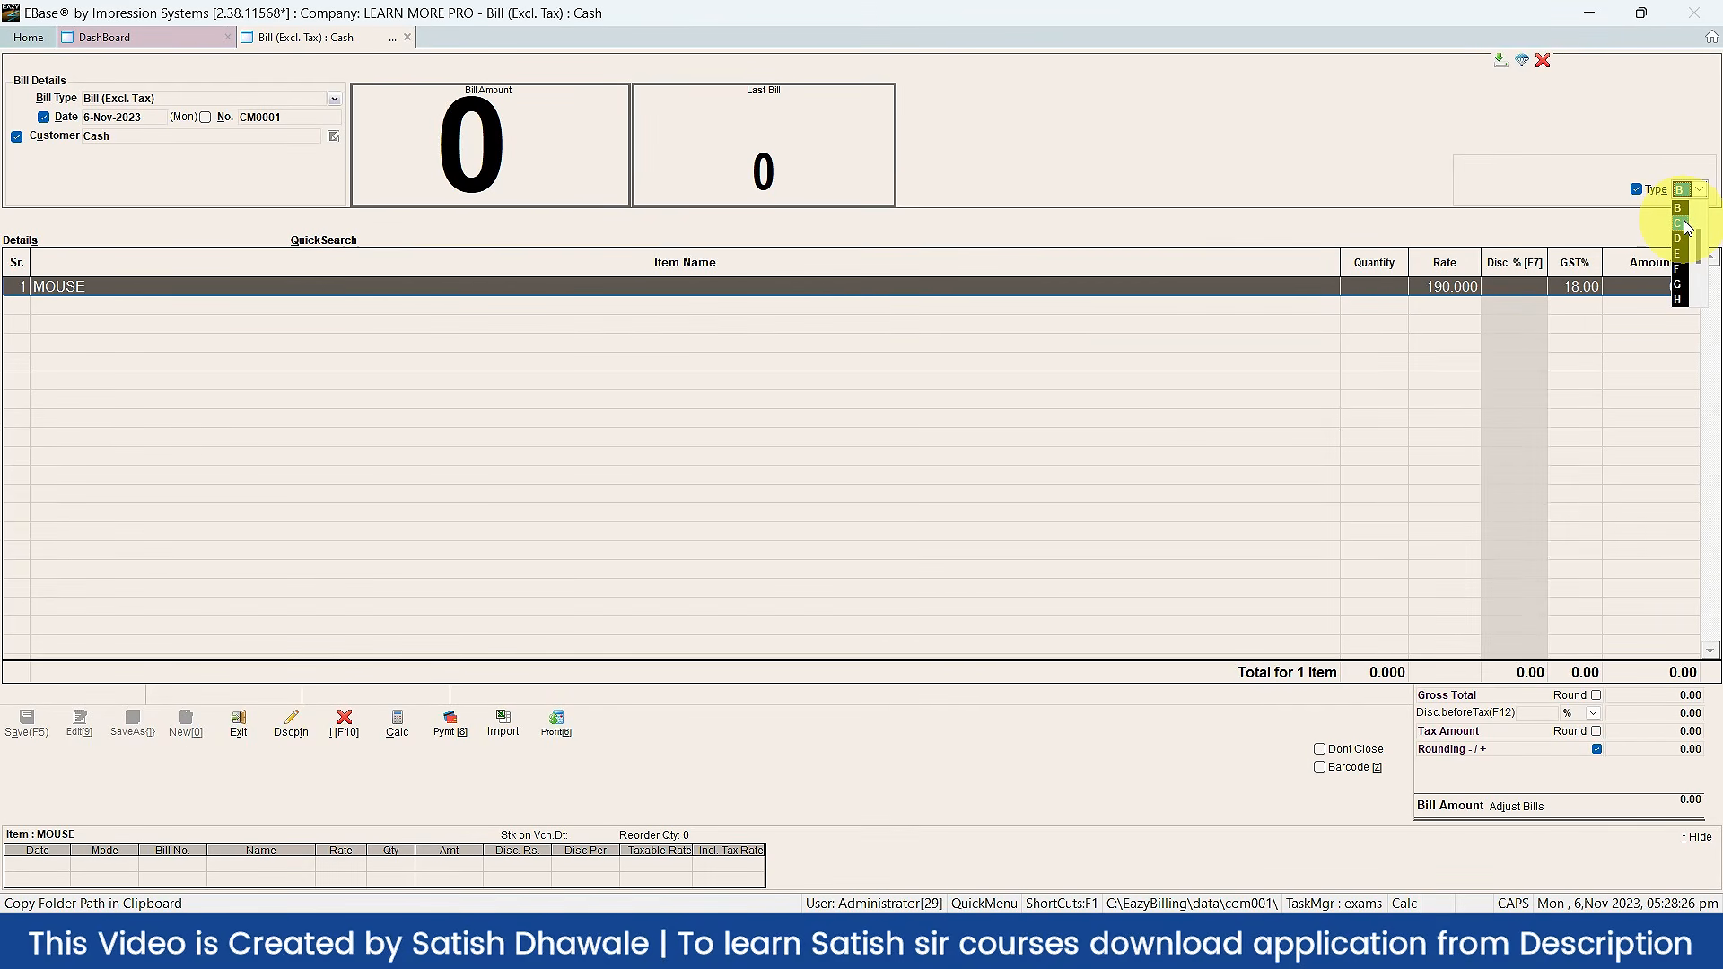
{"action": "left_click", "coordinate": [1686, 227]}
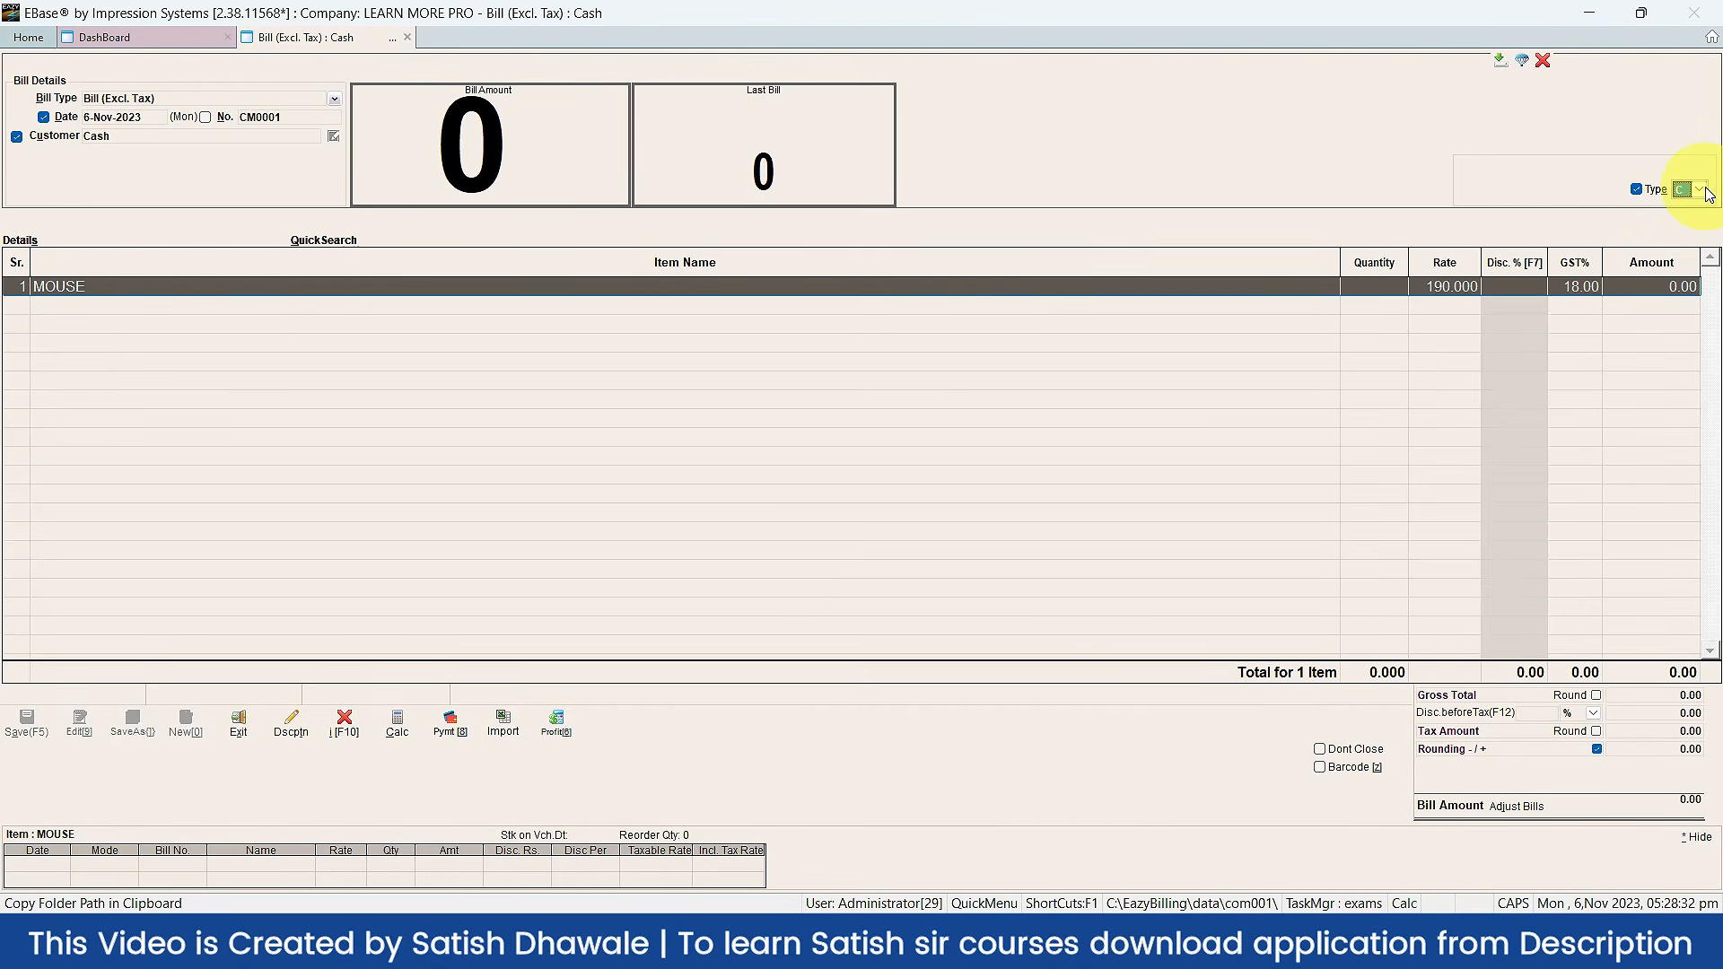
{"action": "left_click", "coordinate": [1636, 190]}
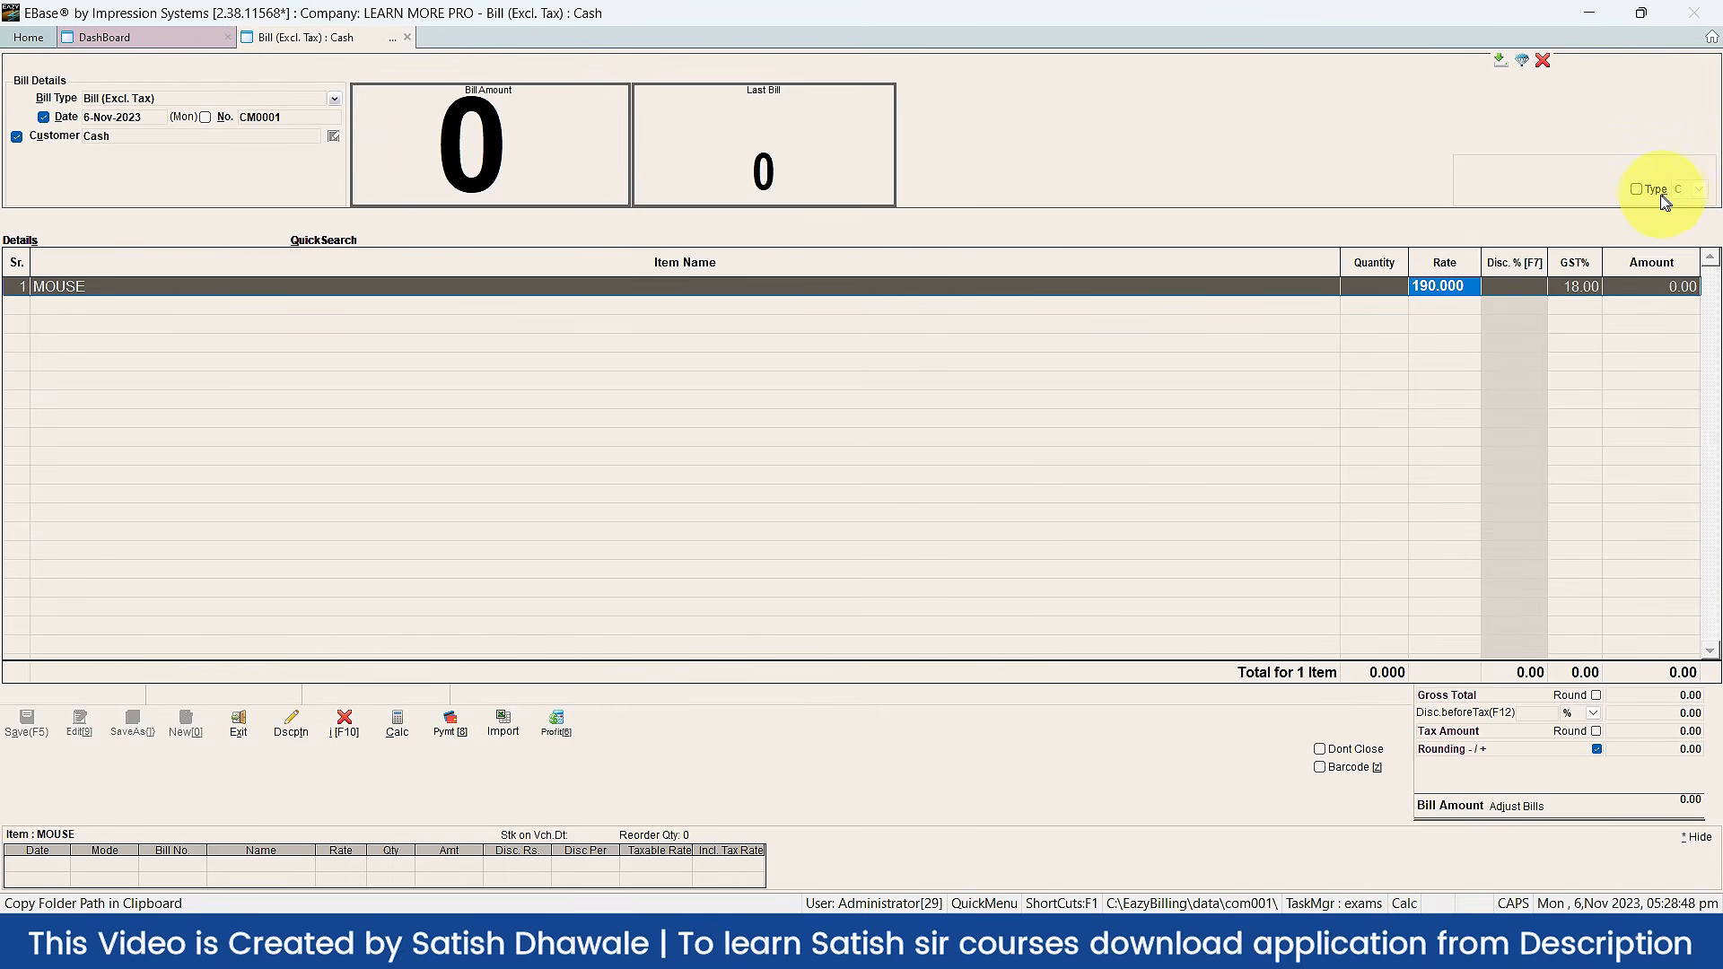
{"action": "left_click", "coordinate": [1655, 192]}
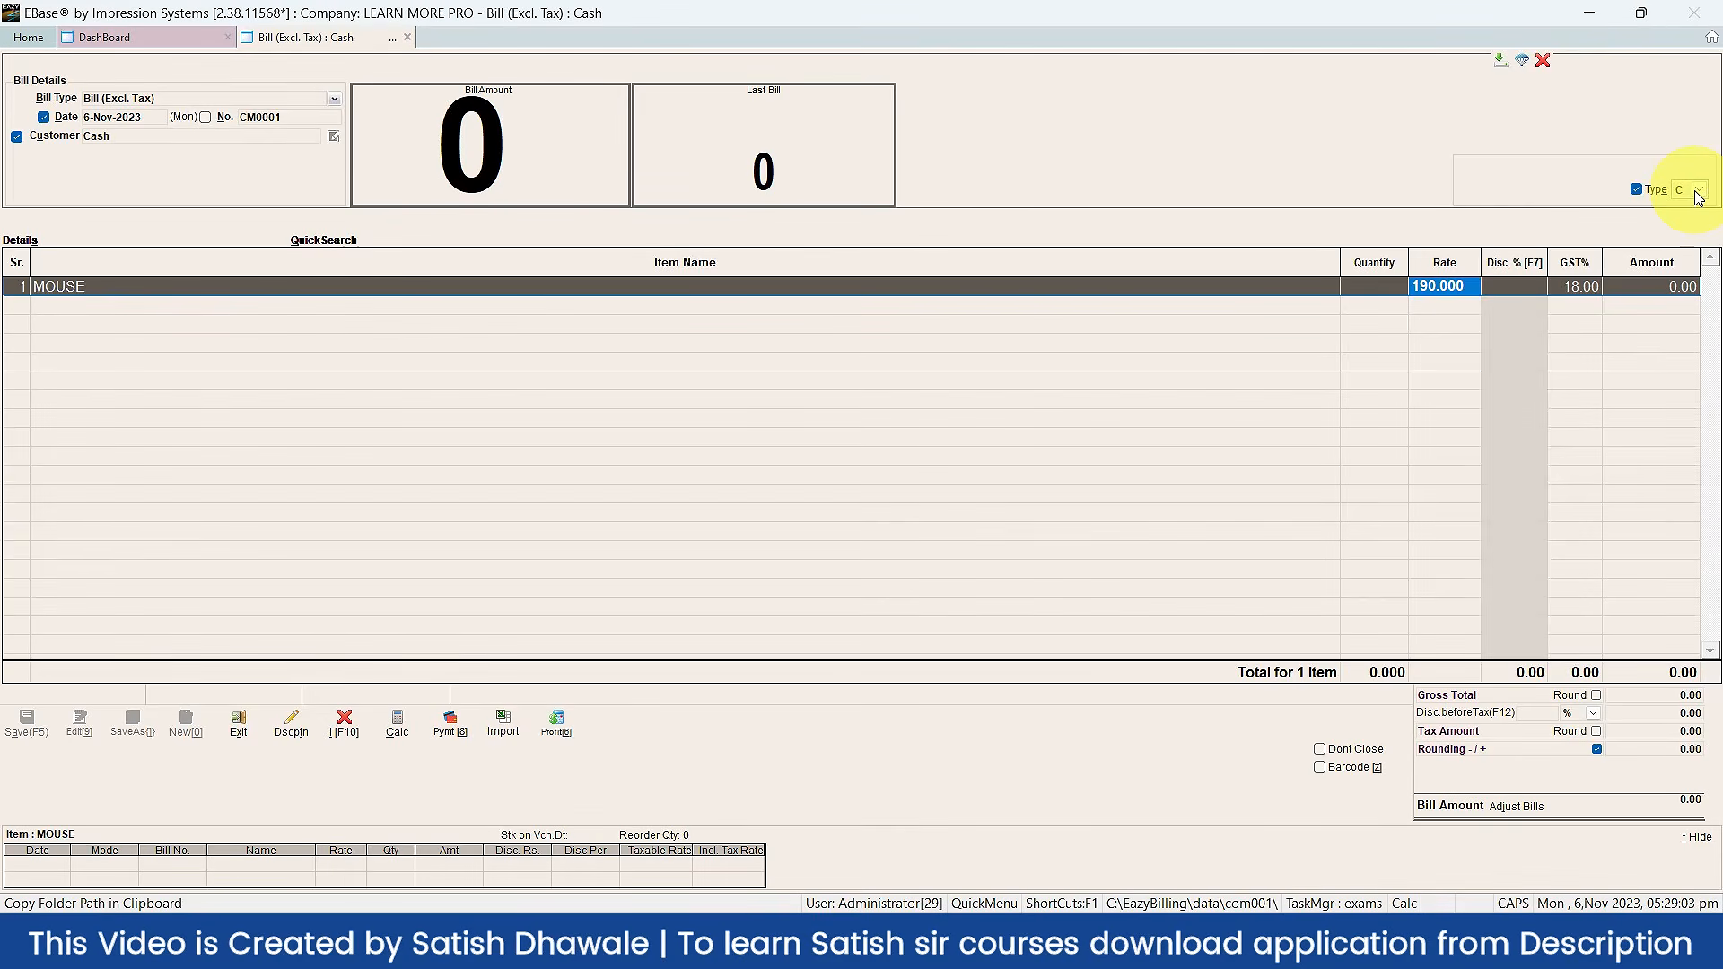
{"action": "left_click", "coordinate": [1699, 197]}
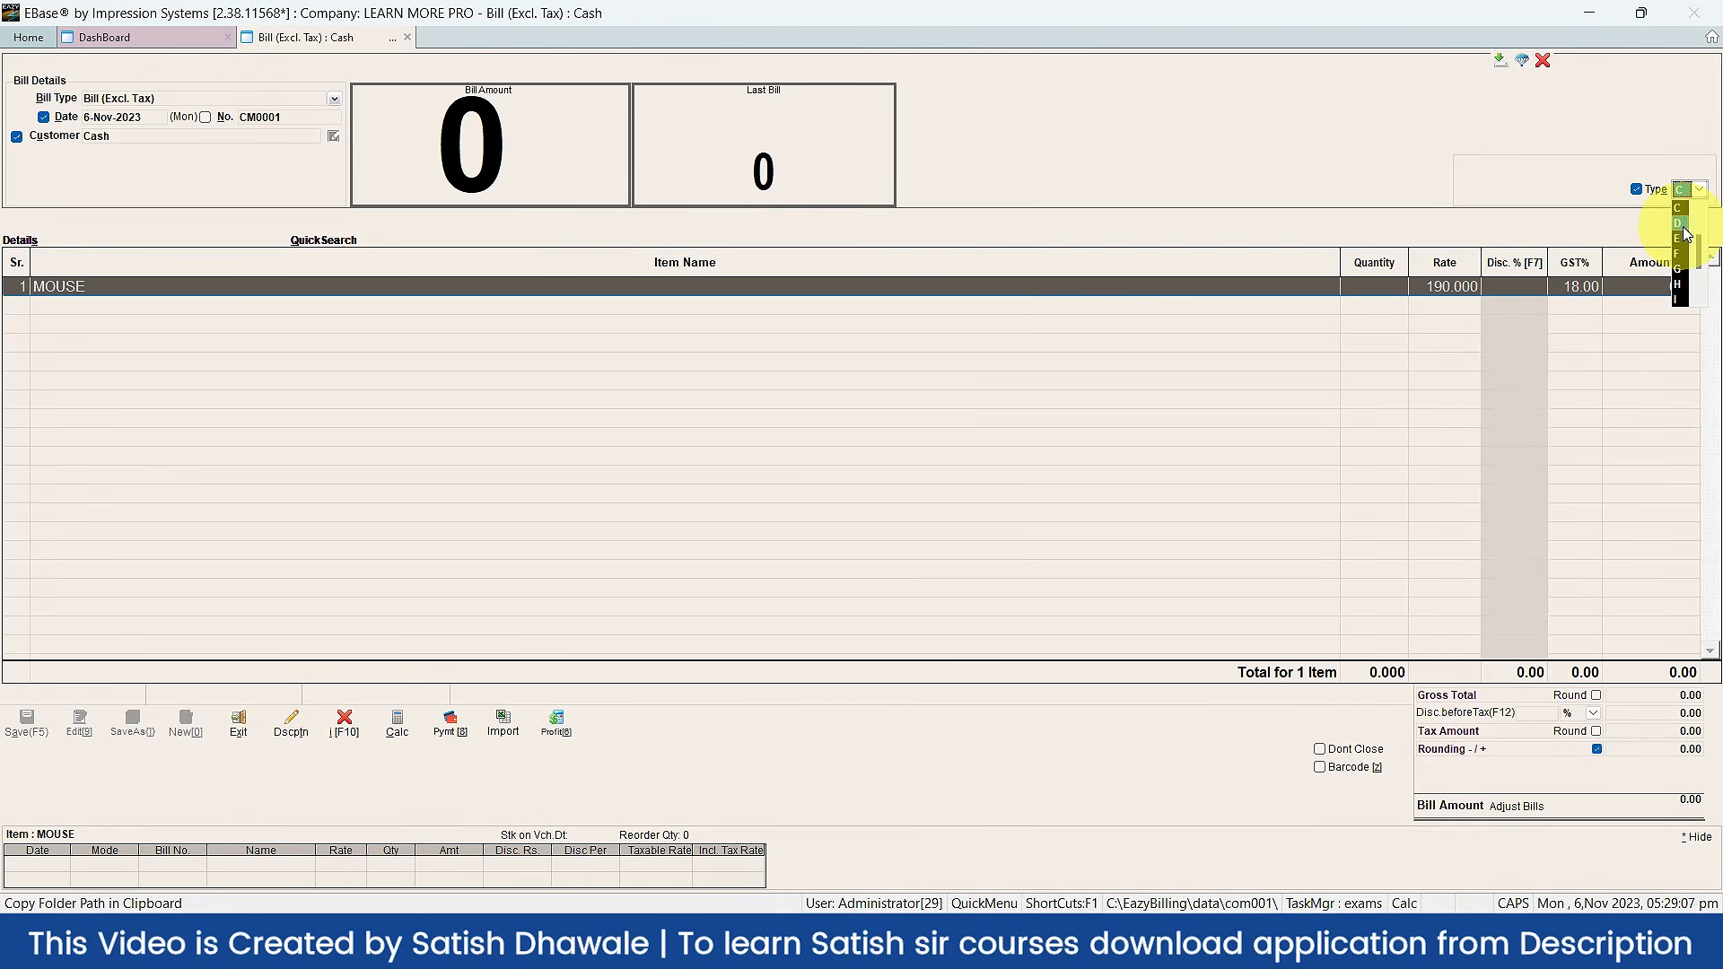
{"action": "scroll", "coordinate": [1684, 233], "scroll_direction": "up", "scroll_amount": 2}
{"action": "left_click", "coordinate": [1687, 235]}
{"action": "key", "text": "Return"}
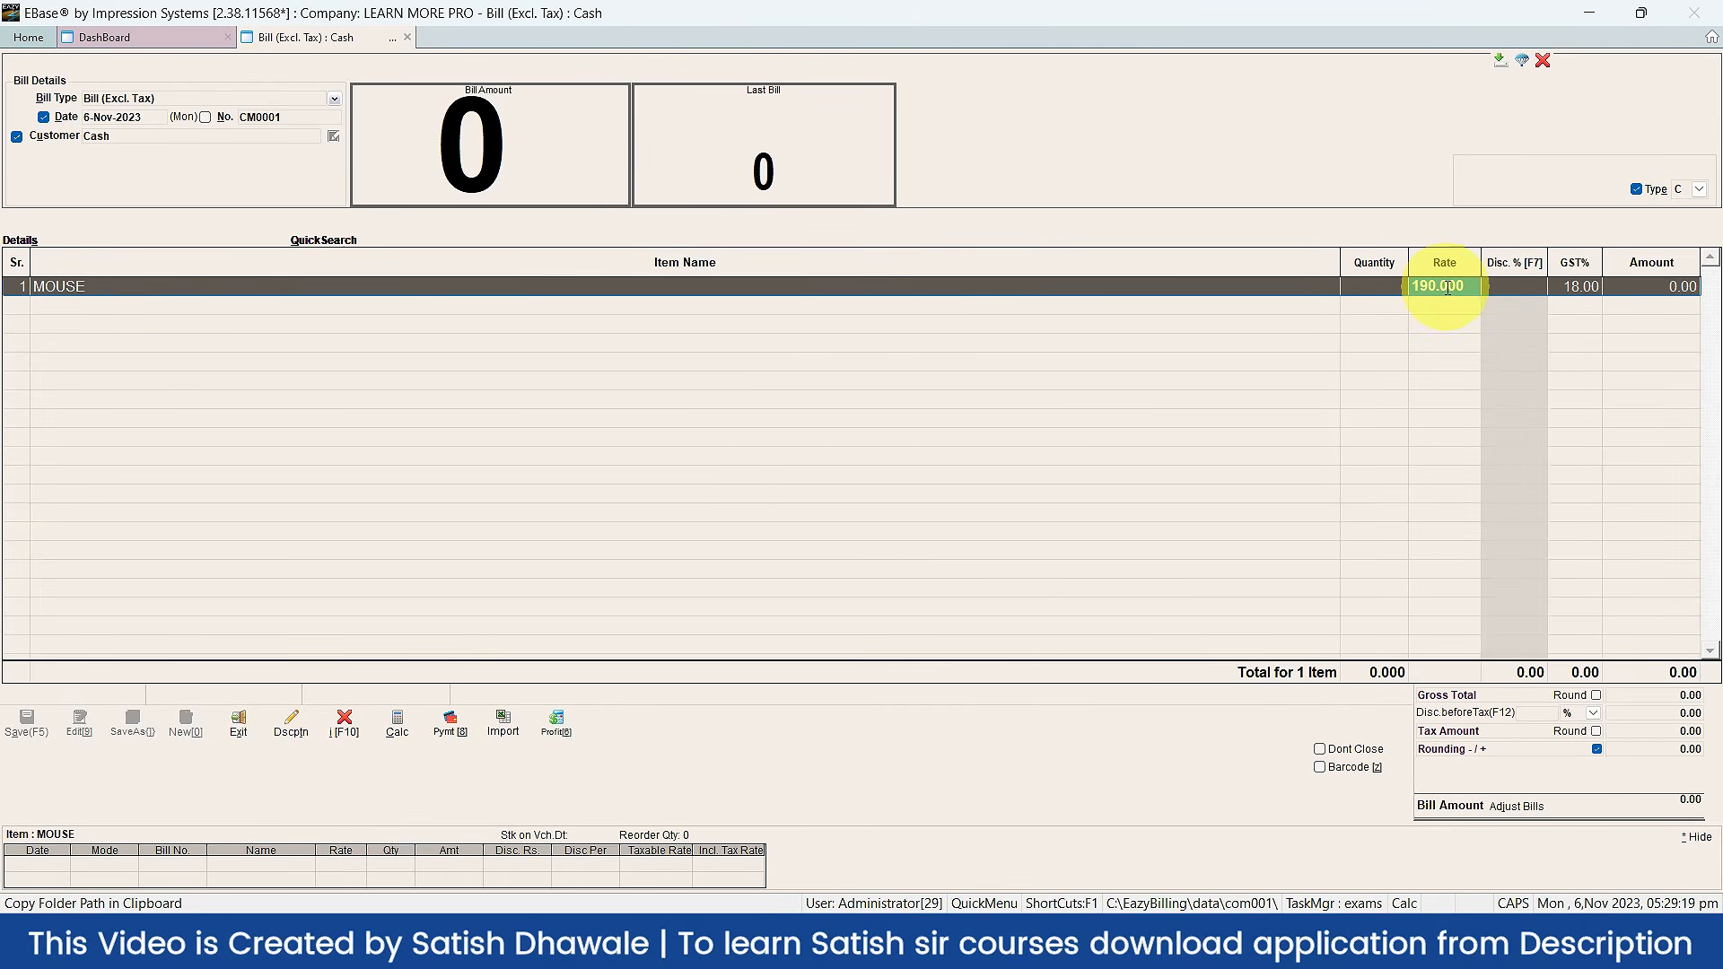
Step: Re-select MOUSE in row 1 at rate 210 with quantity 2, totalling 496
{"action": "left_click", "coordinate": [85, 288]}
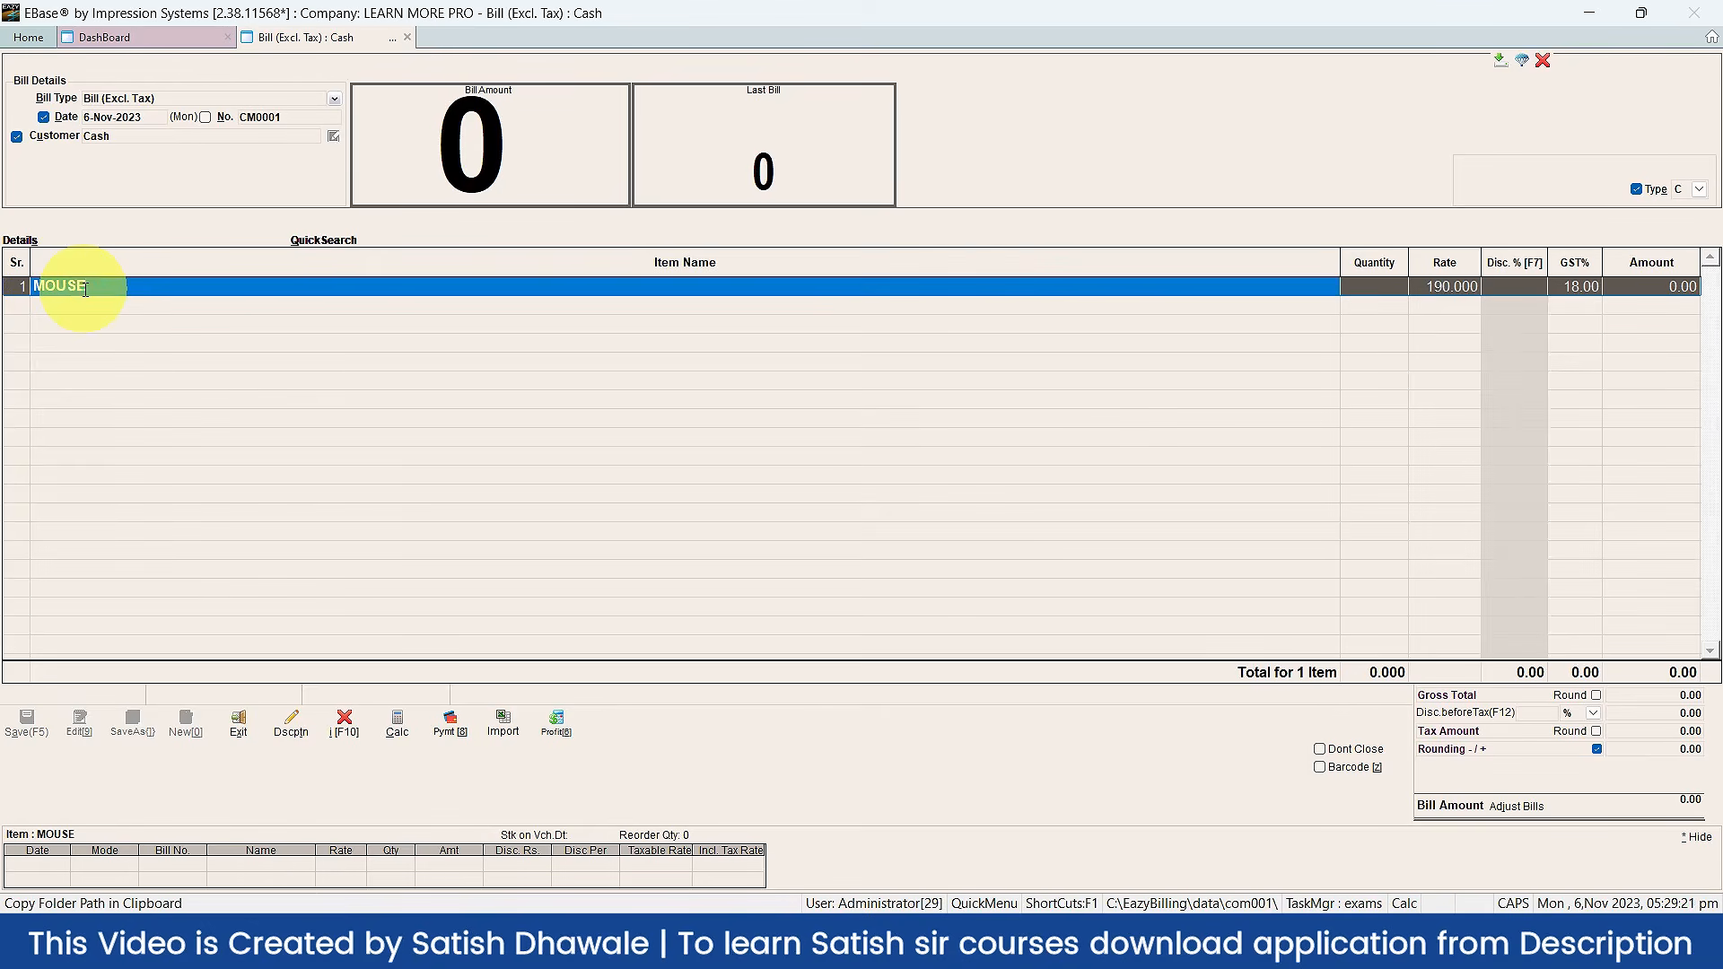
{"action": "type", "text": "M"}
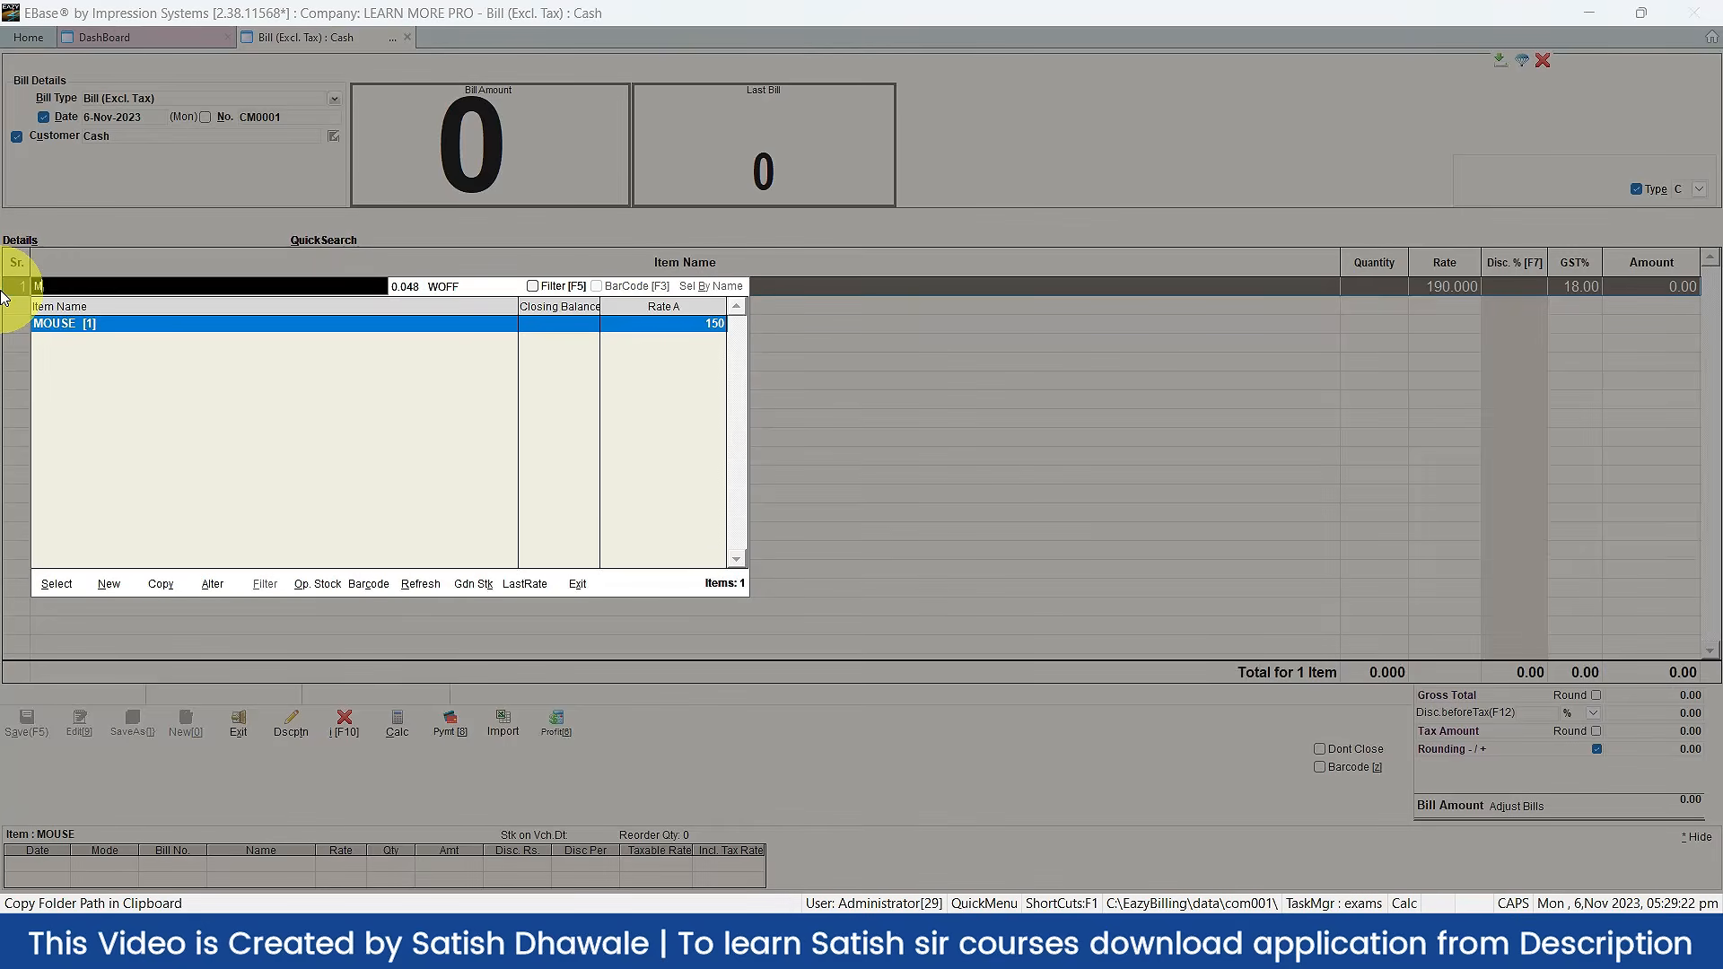
{"action": "double_click", "coordinate": [51, 324]}
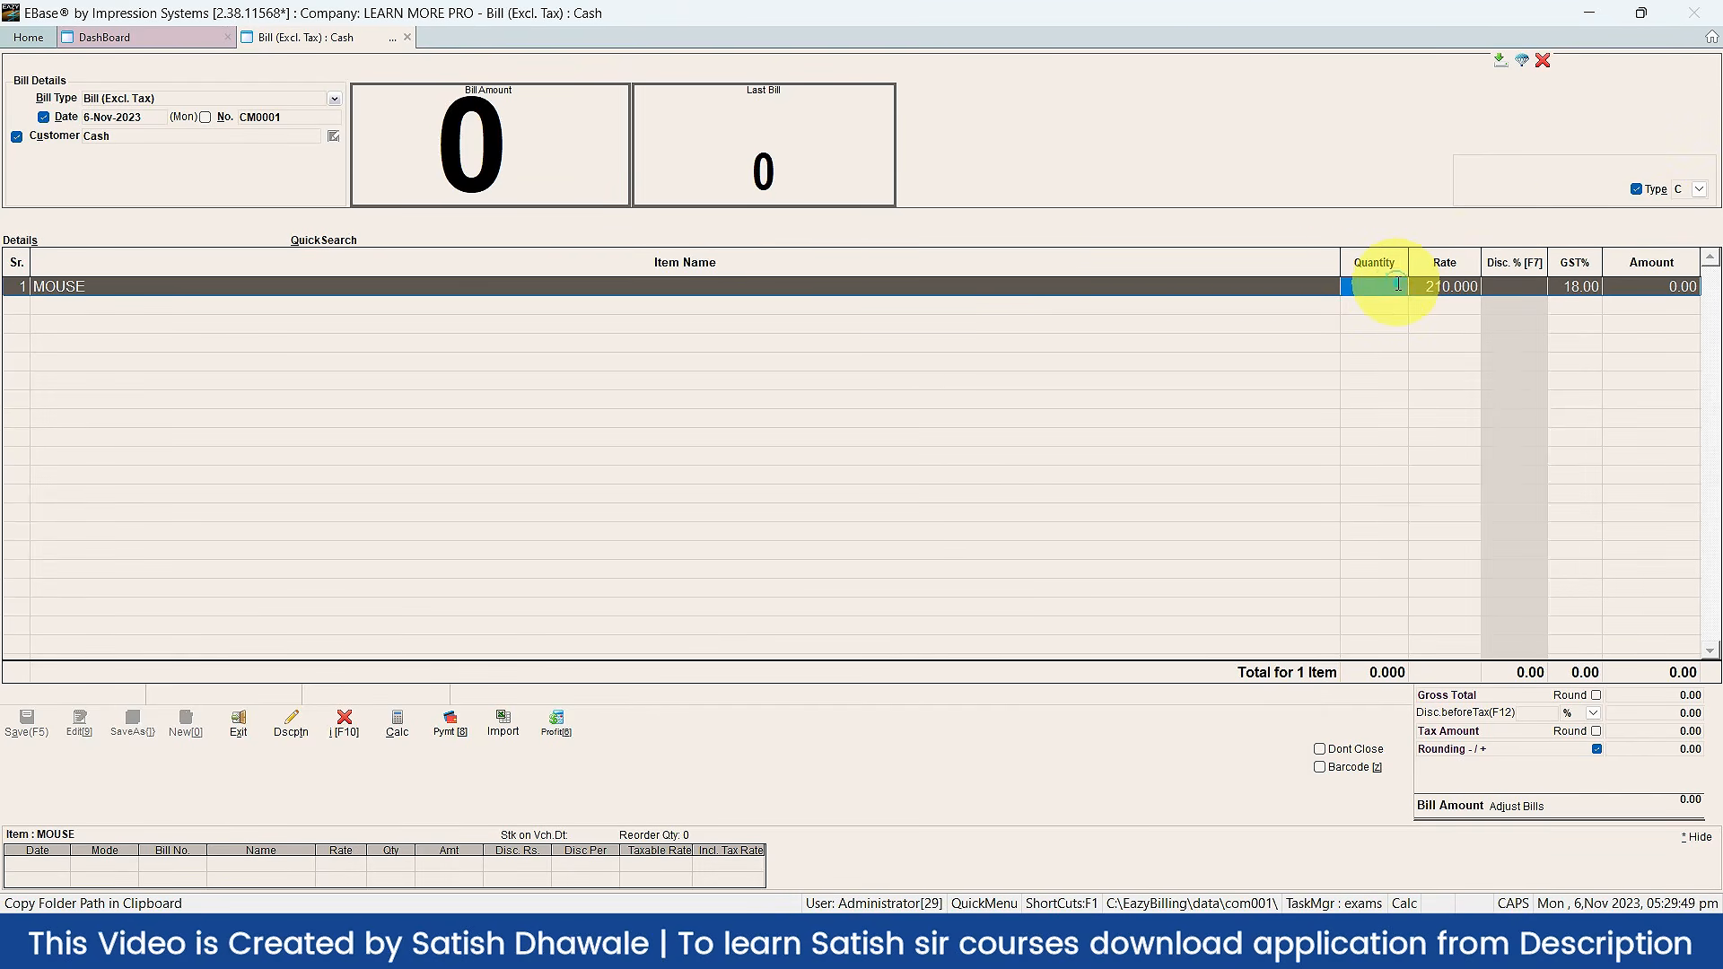
{"action": "type", "text": "2"}
{"action": "key", "text": "Return"}
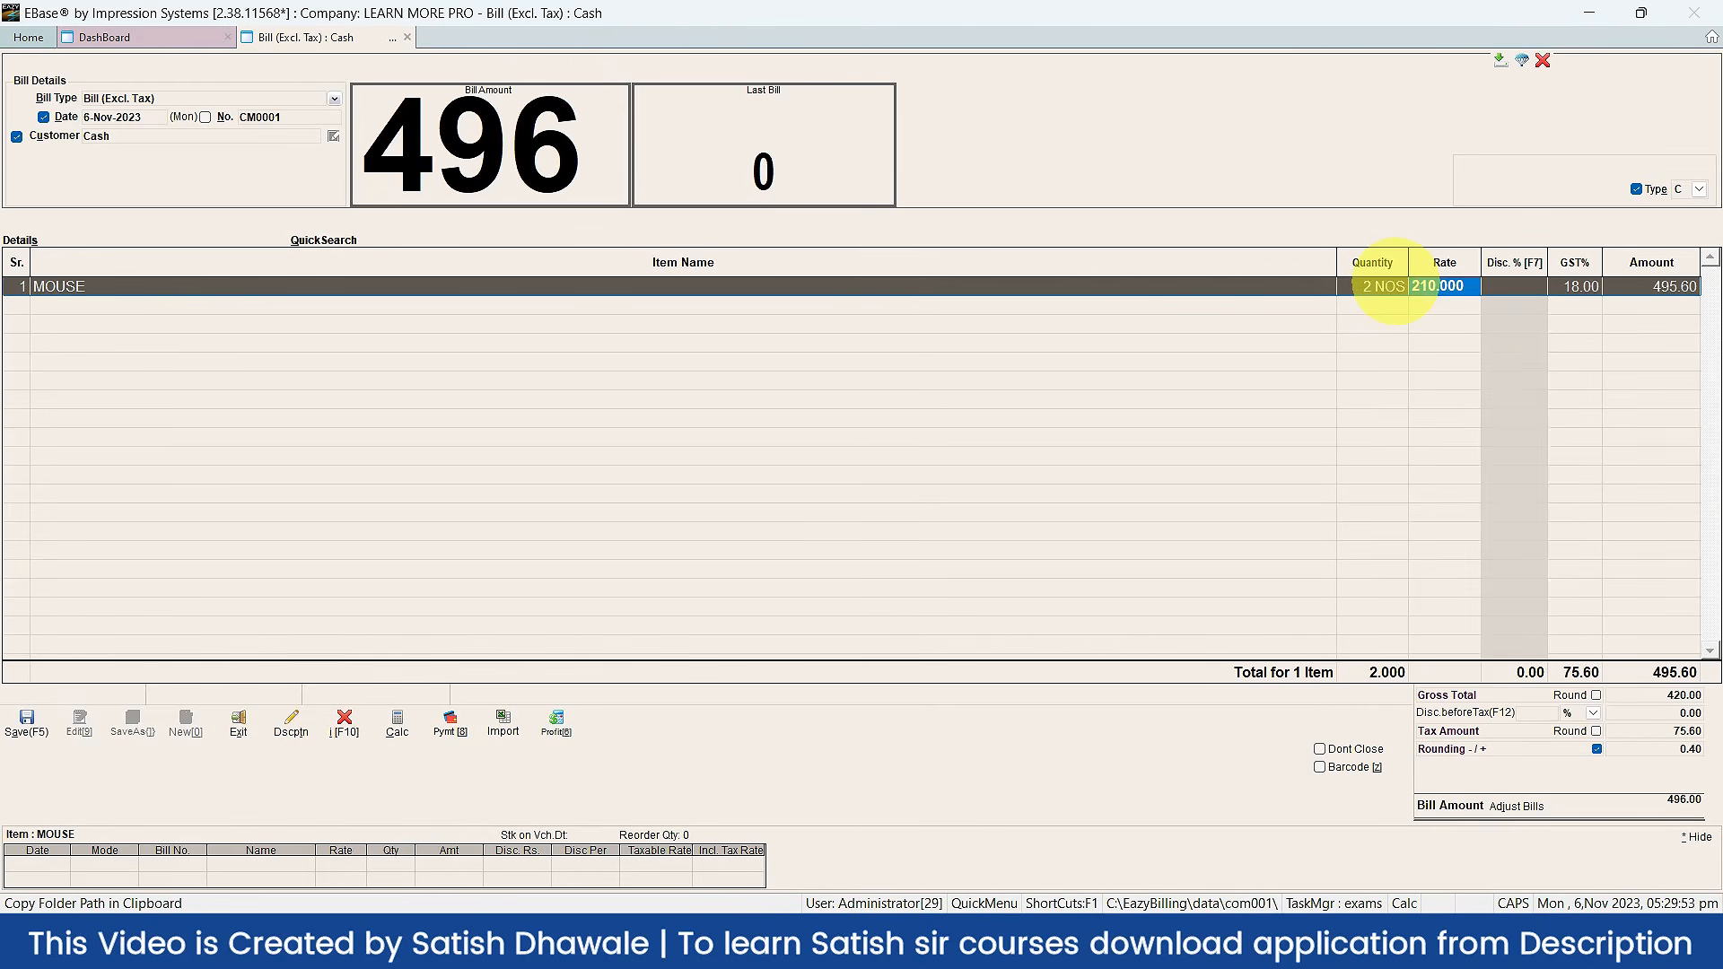
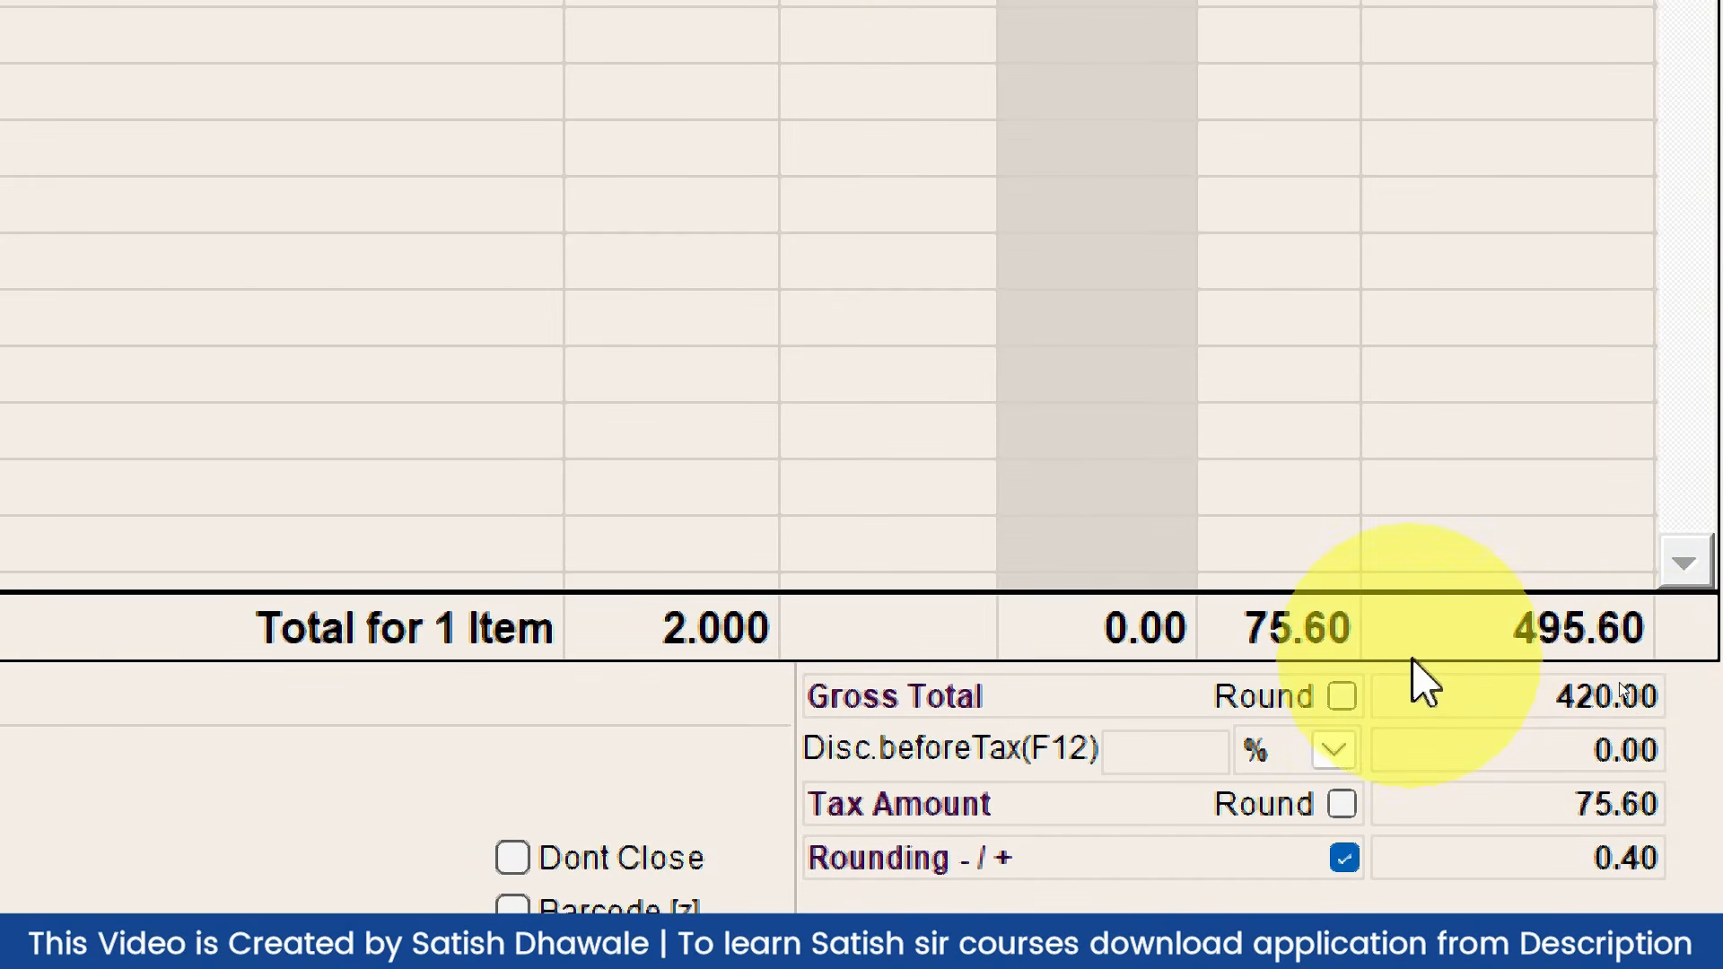
Step: Try rounding on the gross total and on the 76.00 tax amount, then leave both off
{"action": "left_click", "coordinate": [1340, 699]}
{"action": "left_click", "coordinate": [1340, 699]}
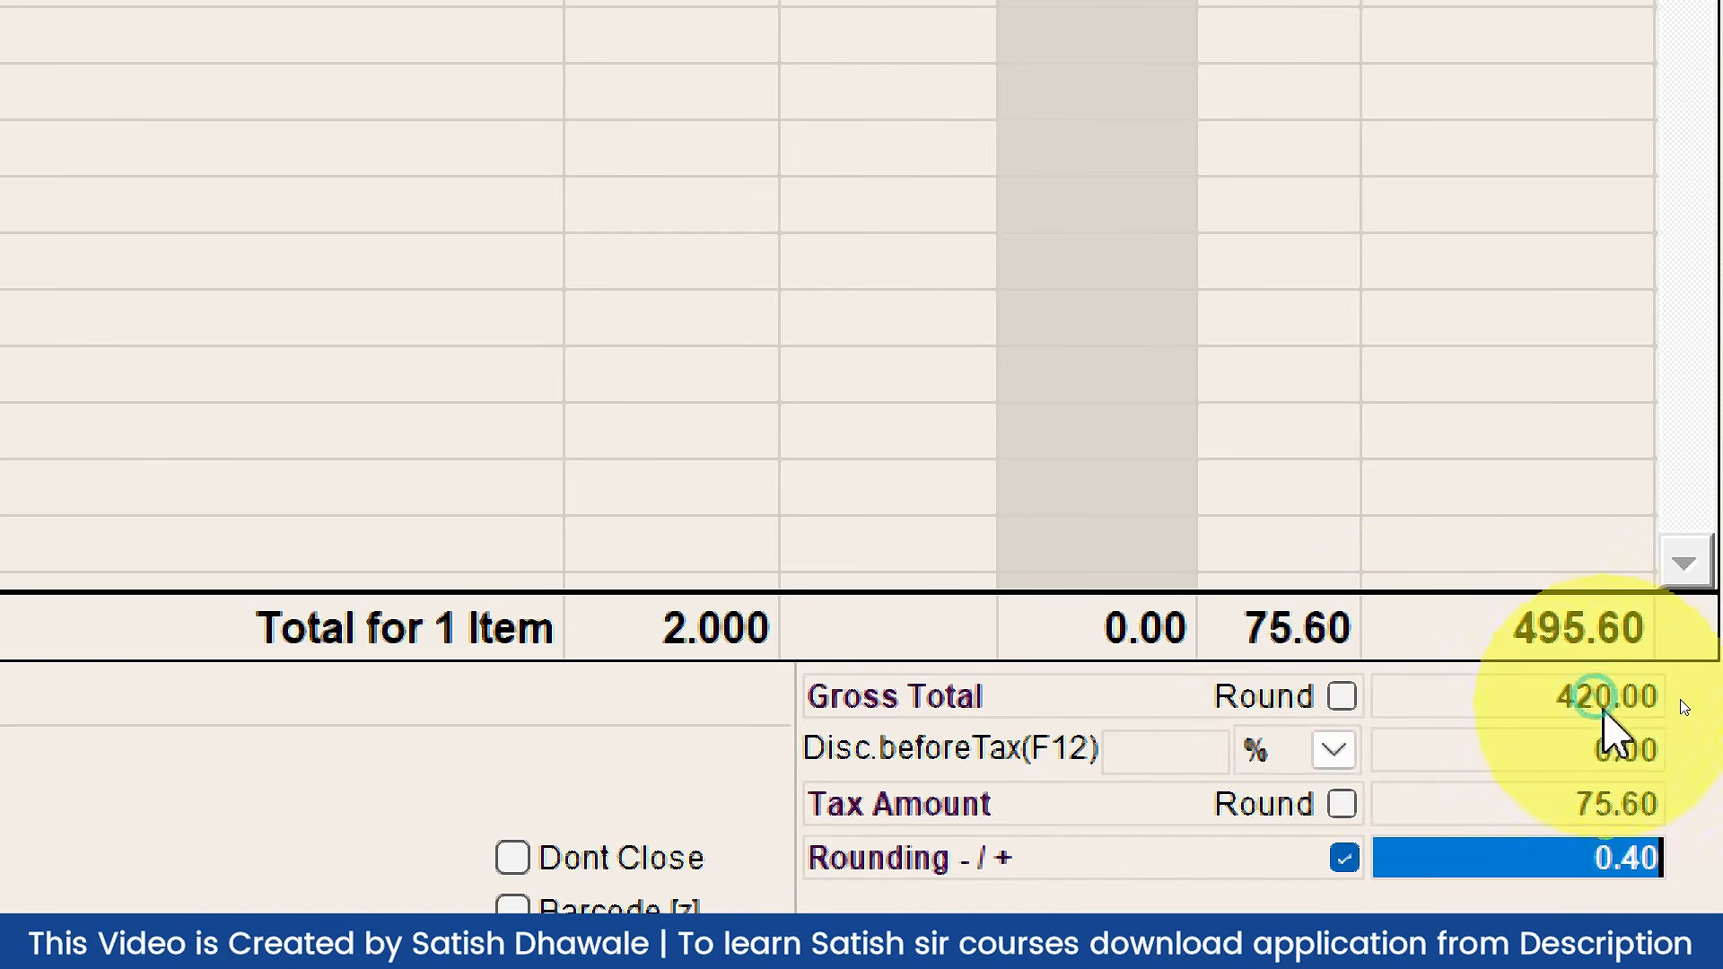
{"action": "left_click", "coordinate": [1342, 804]}
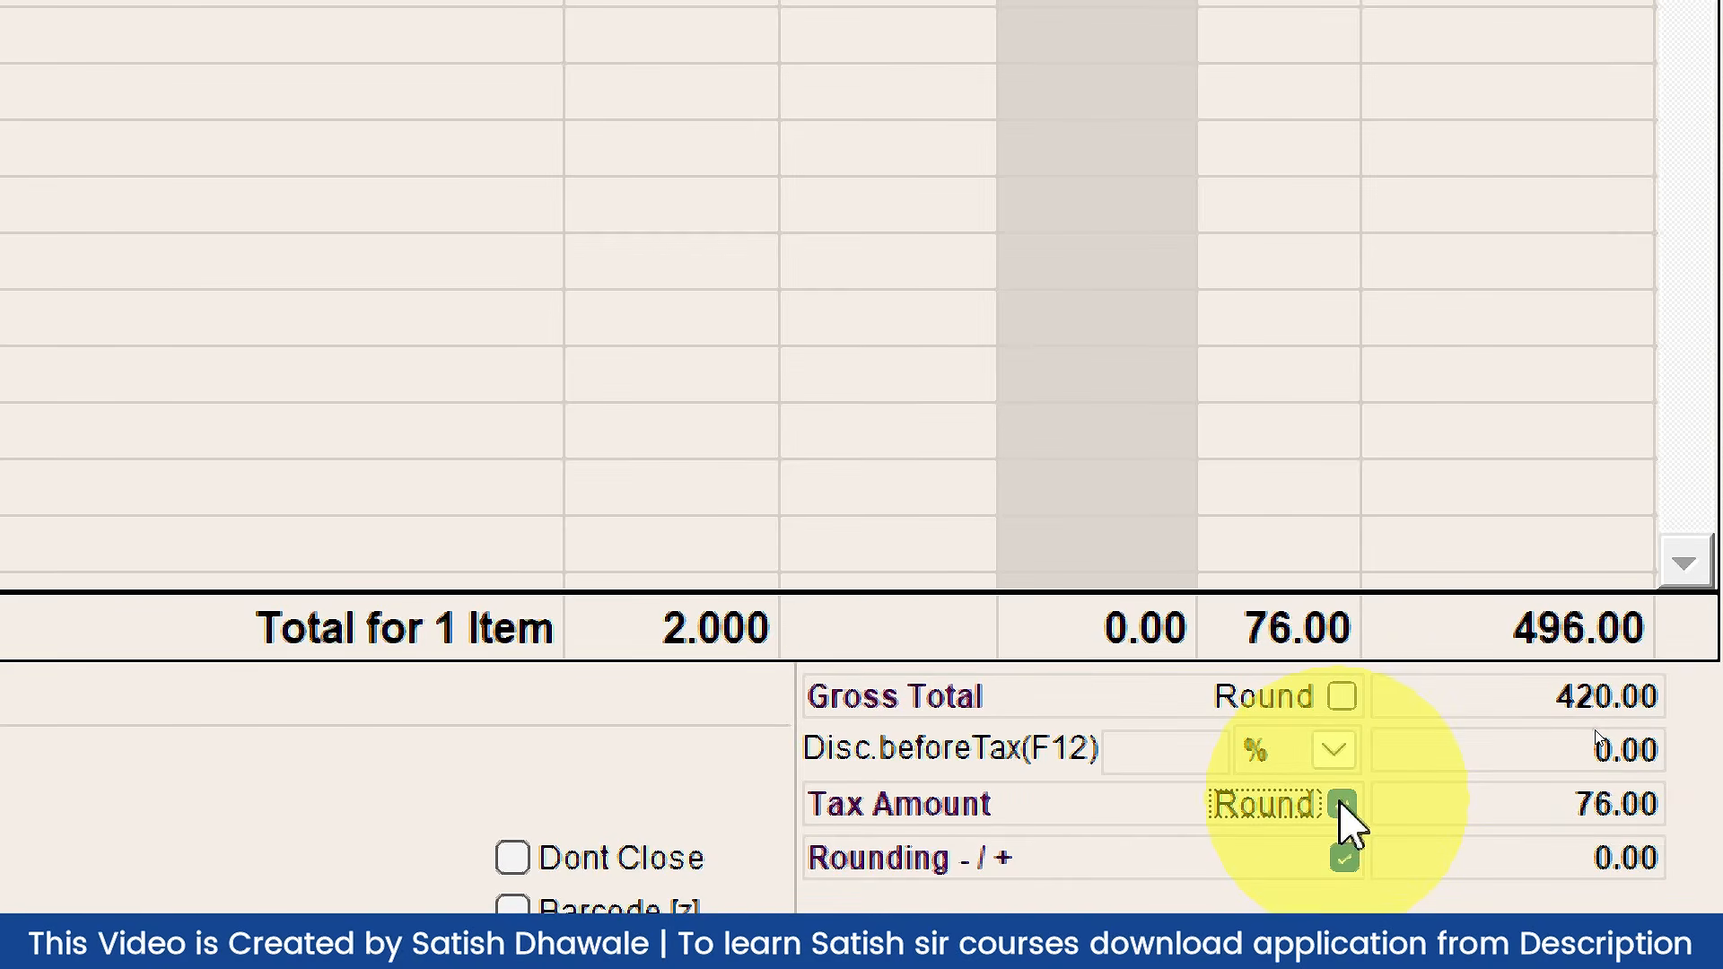
{"action": "left_click", "coordinate": [1342, 803]}
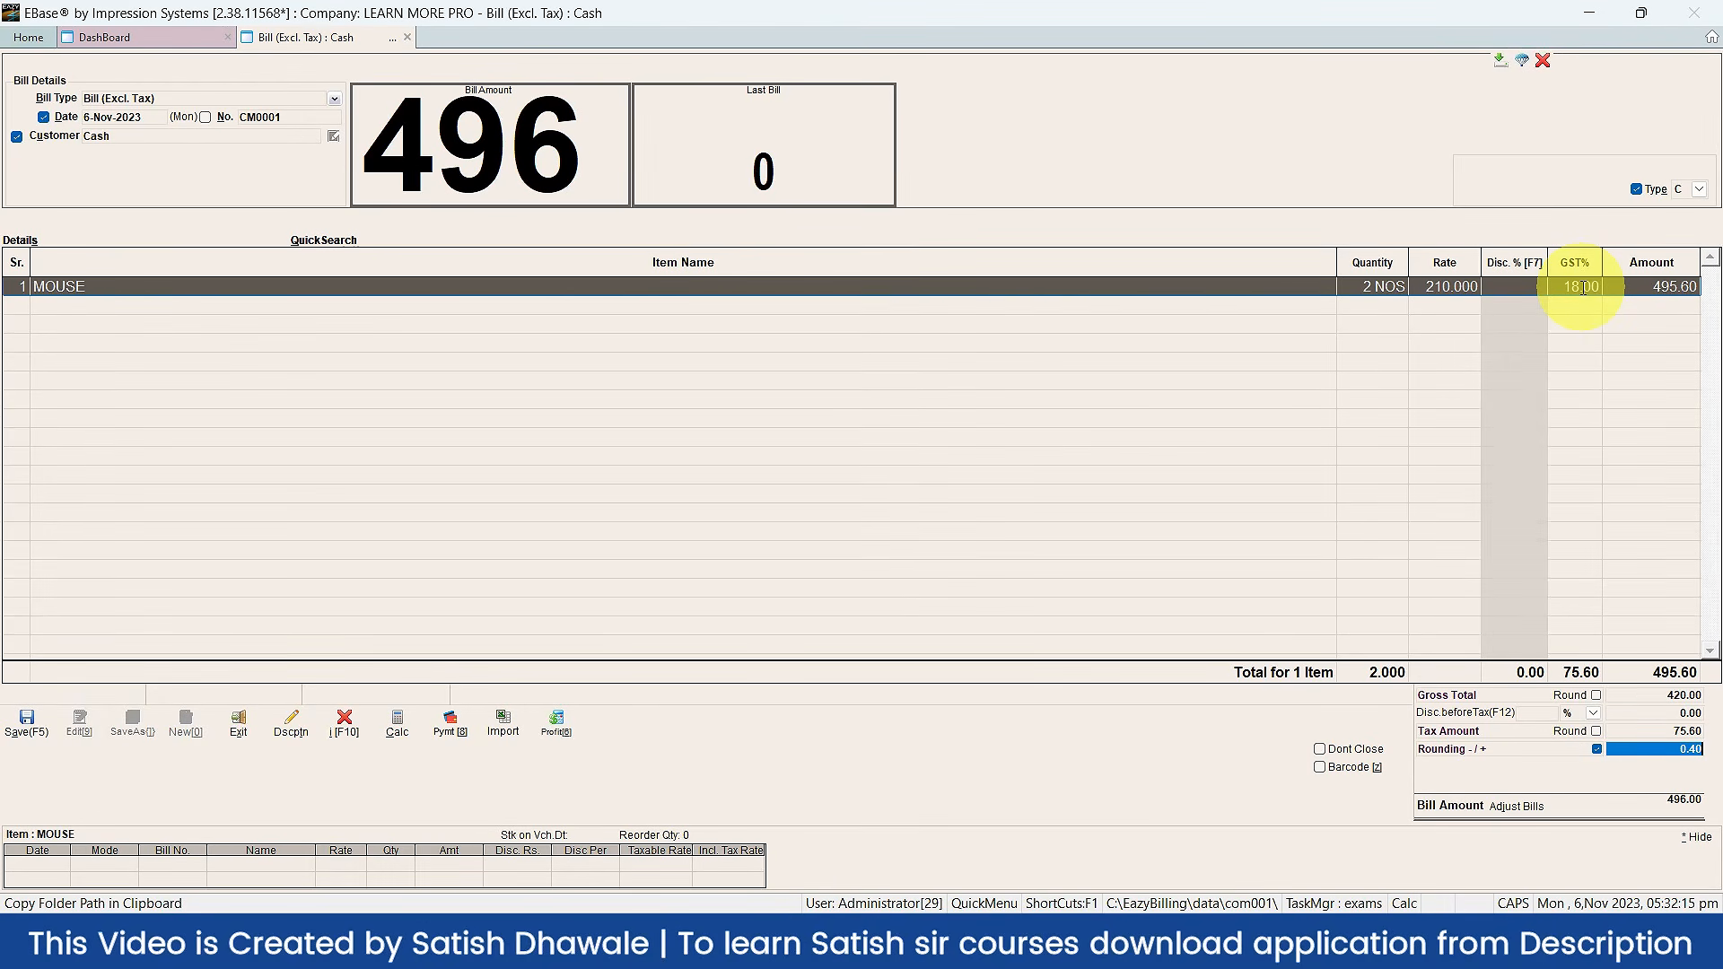
Step: Check the MOUSE row's GST rate, then save the bill with Save & Print
{"action": "left_click", "coordinate": [1582, 287]}
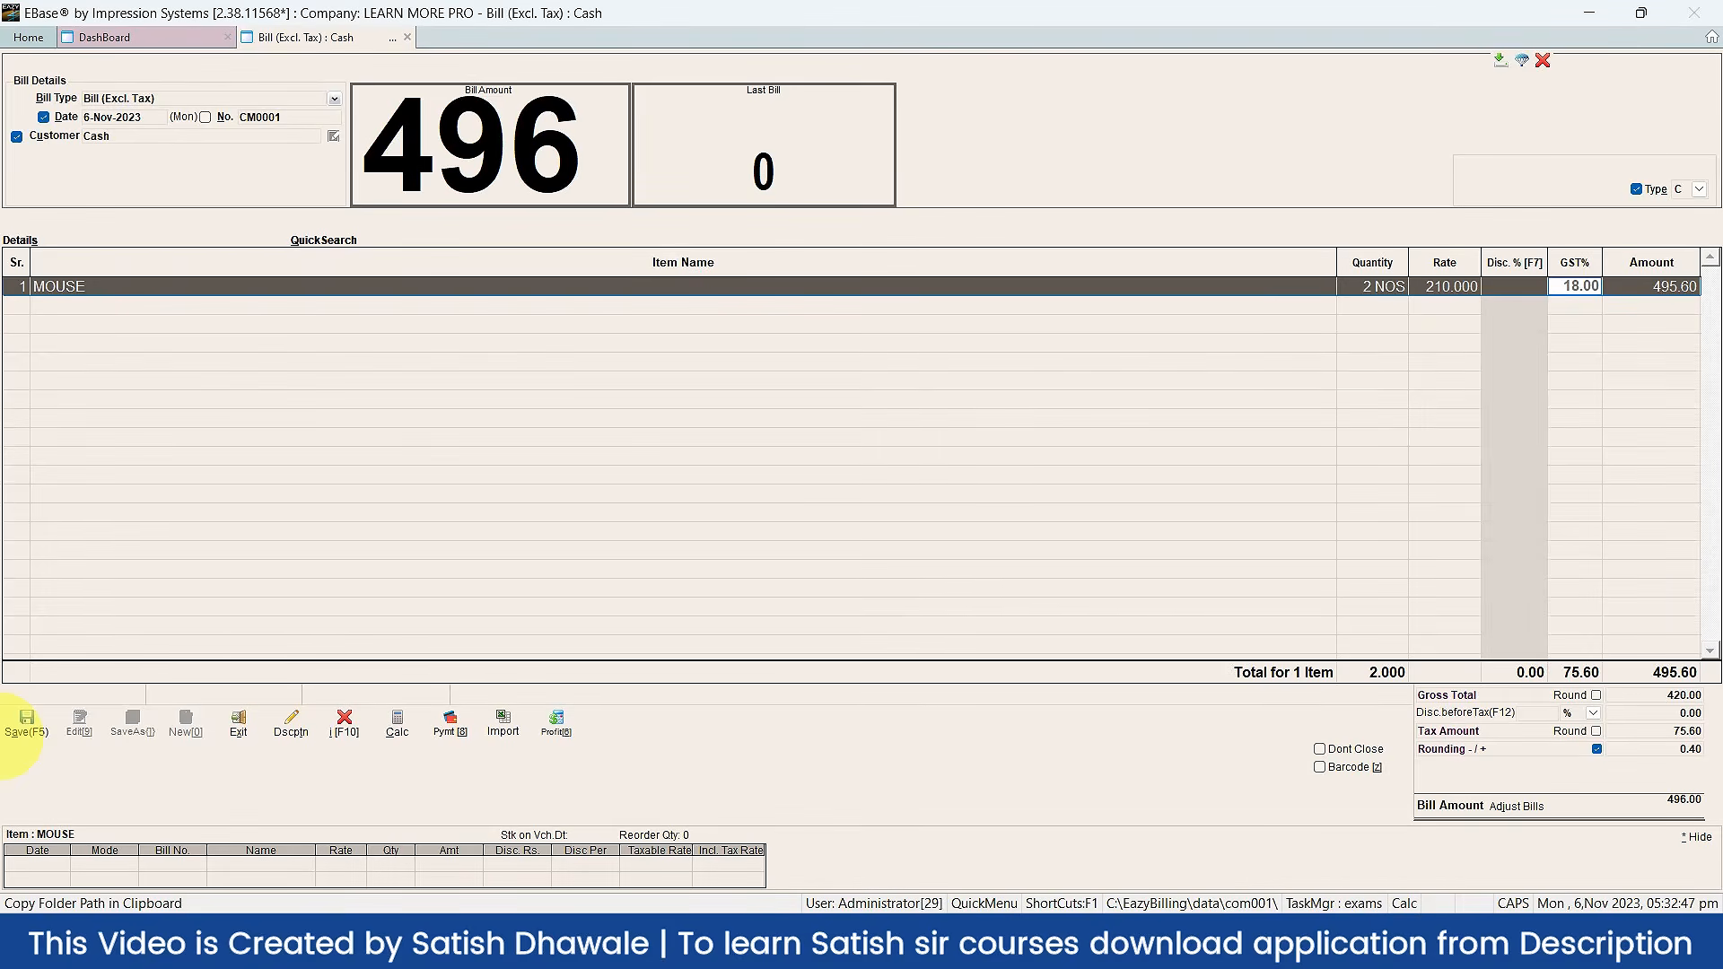
{"action": "left_click", "coordinate": [24, 722]}
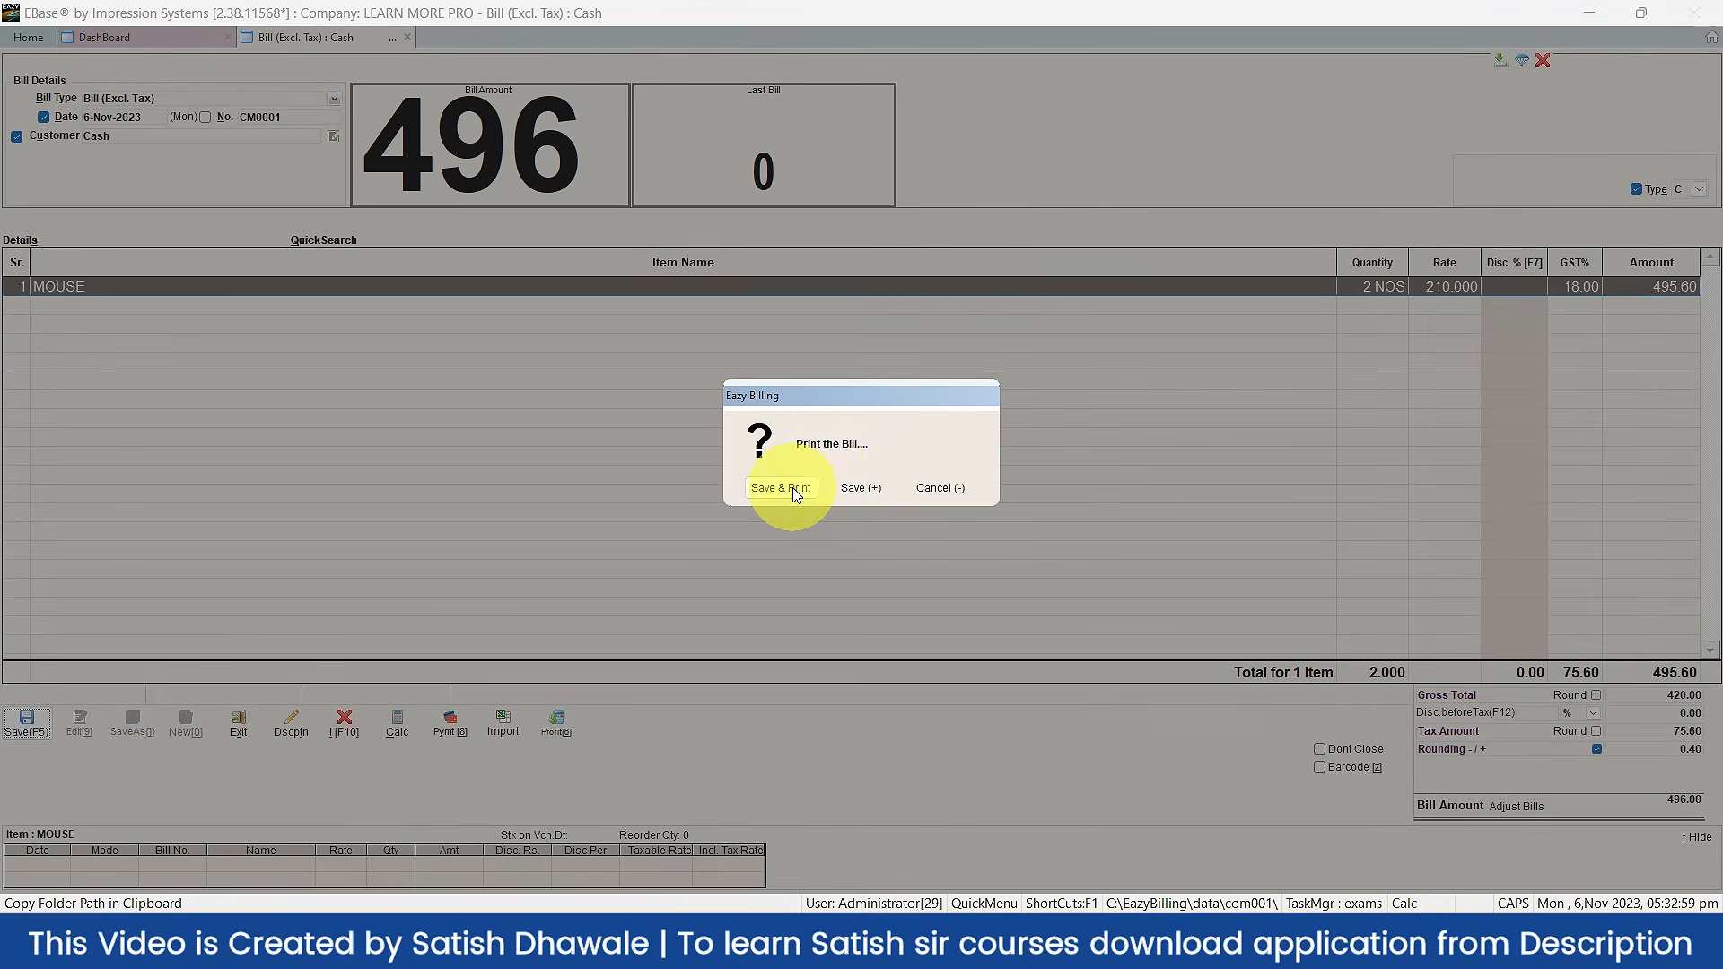
{"action": "left_click", "coordinate": [738, 558]}
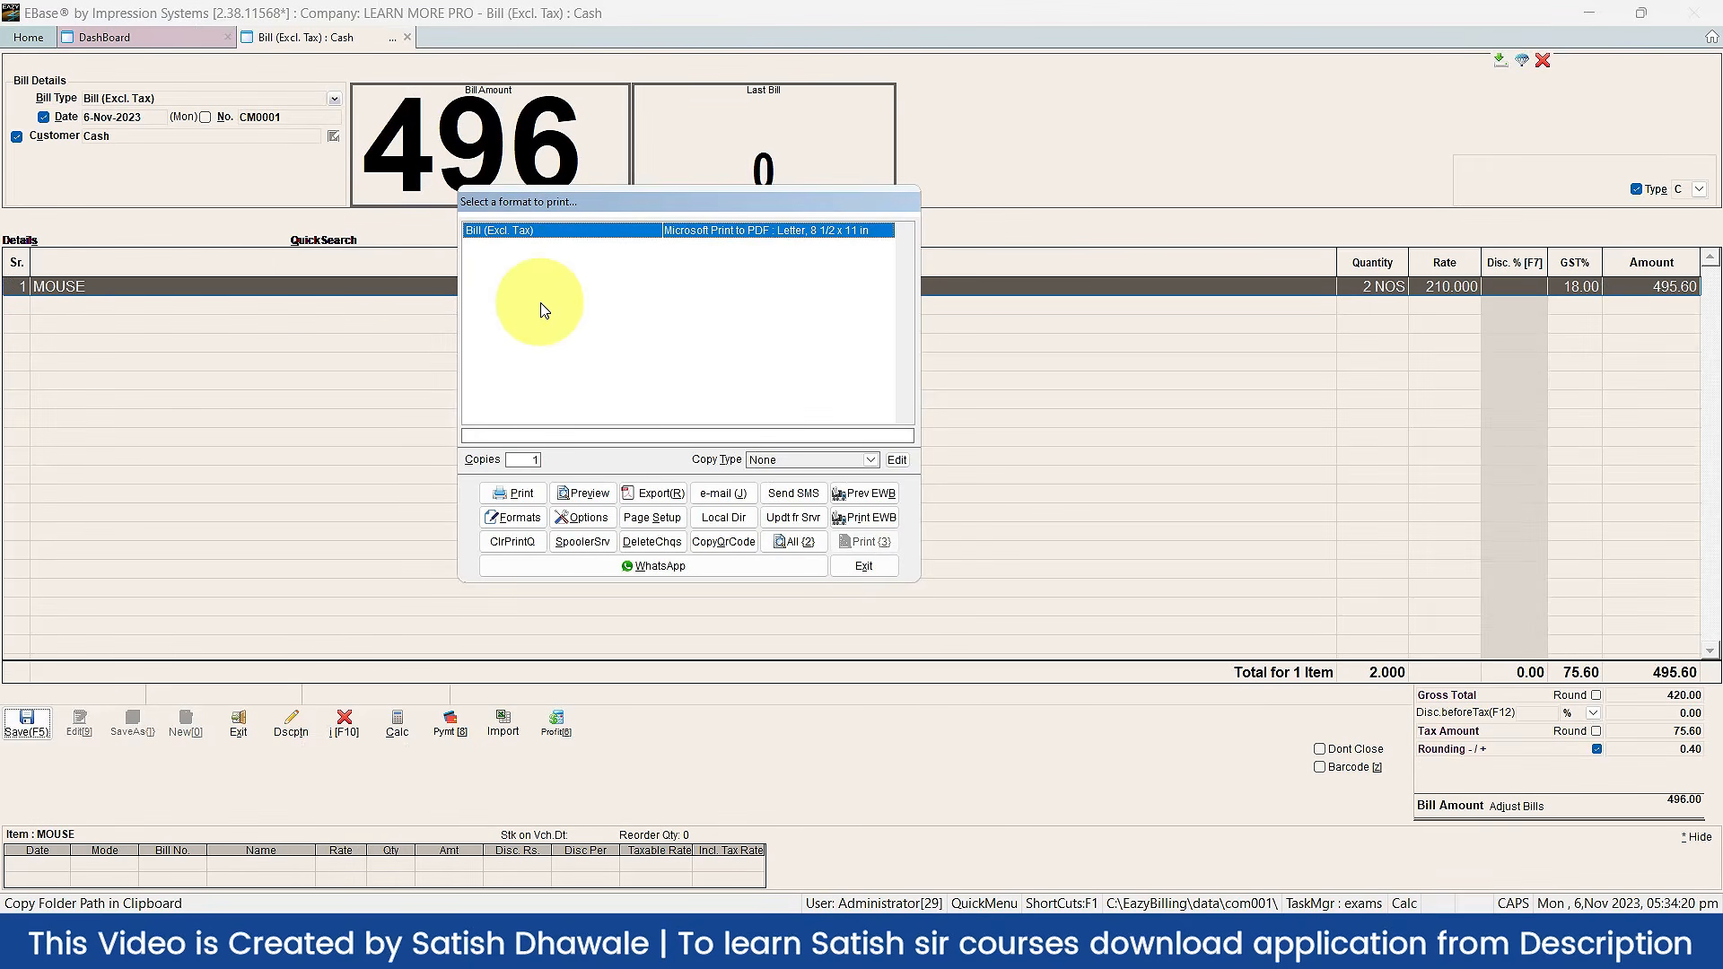
{"action": "left_click", "coordinate": [601, 497]}
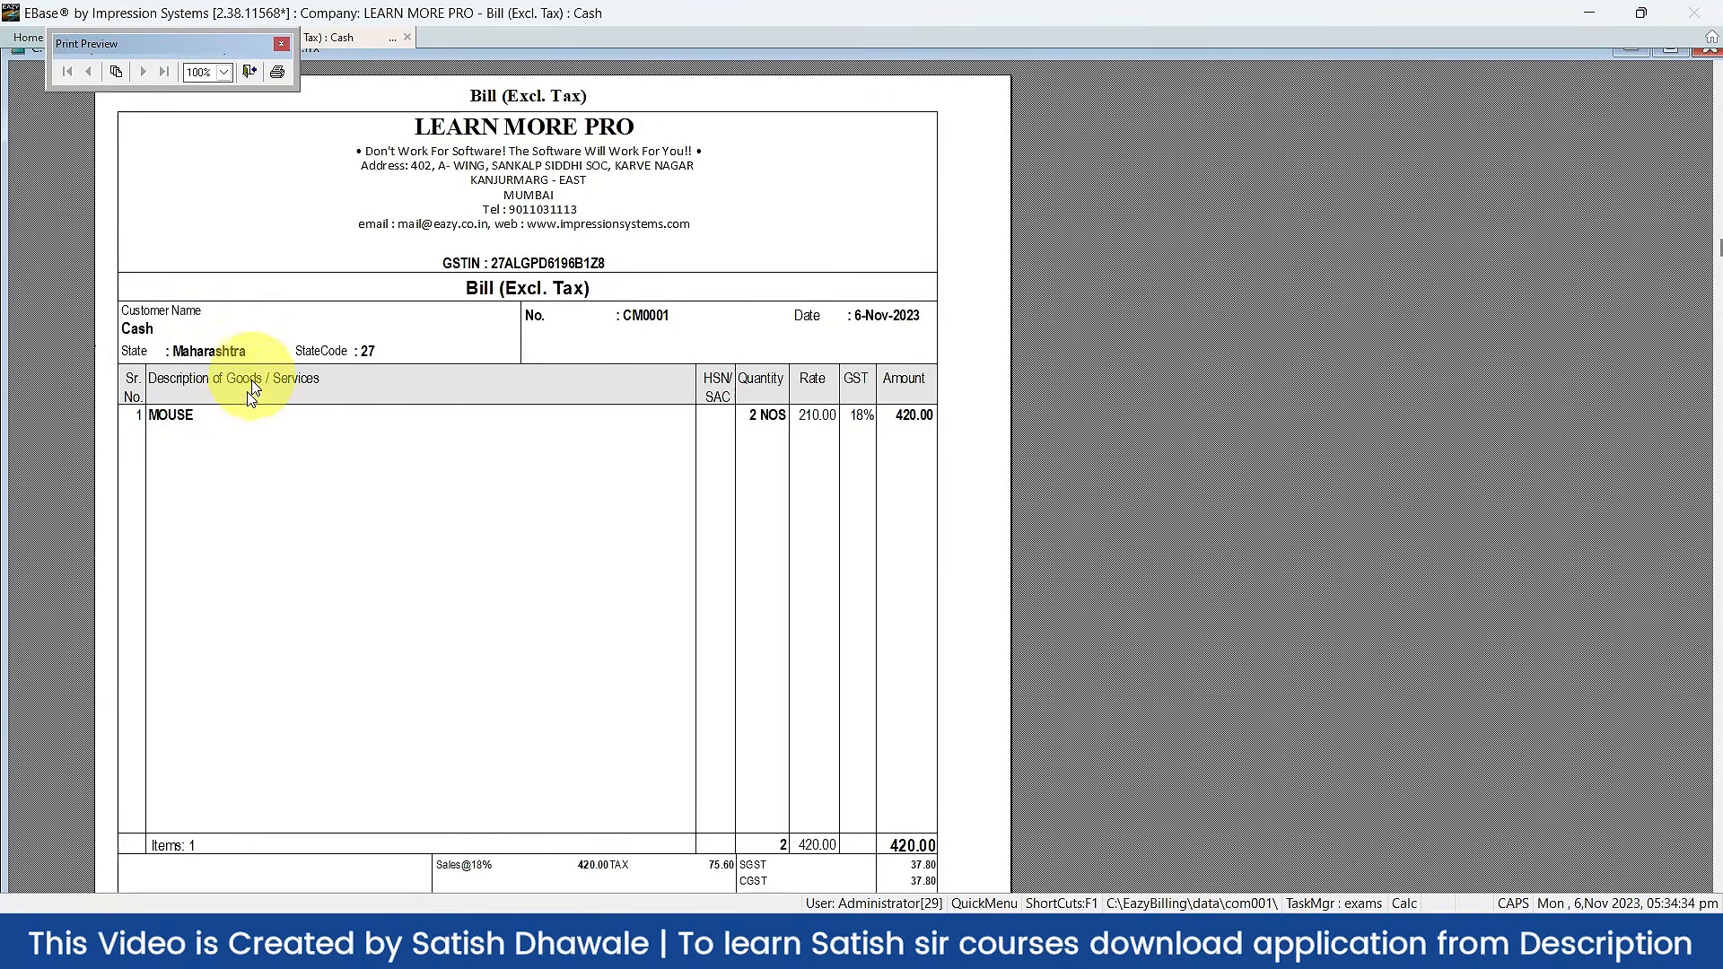
{"action": "scroll", "coordinate": [201, 457], "scroll_direction": "down", "scroll_amount": 5}
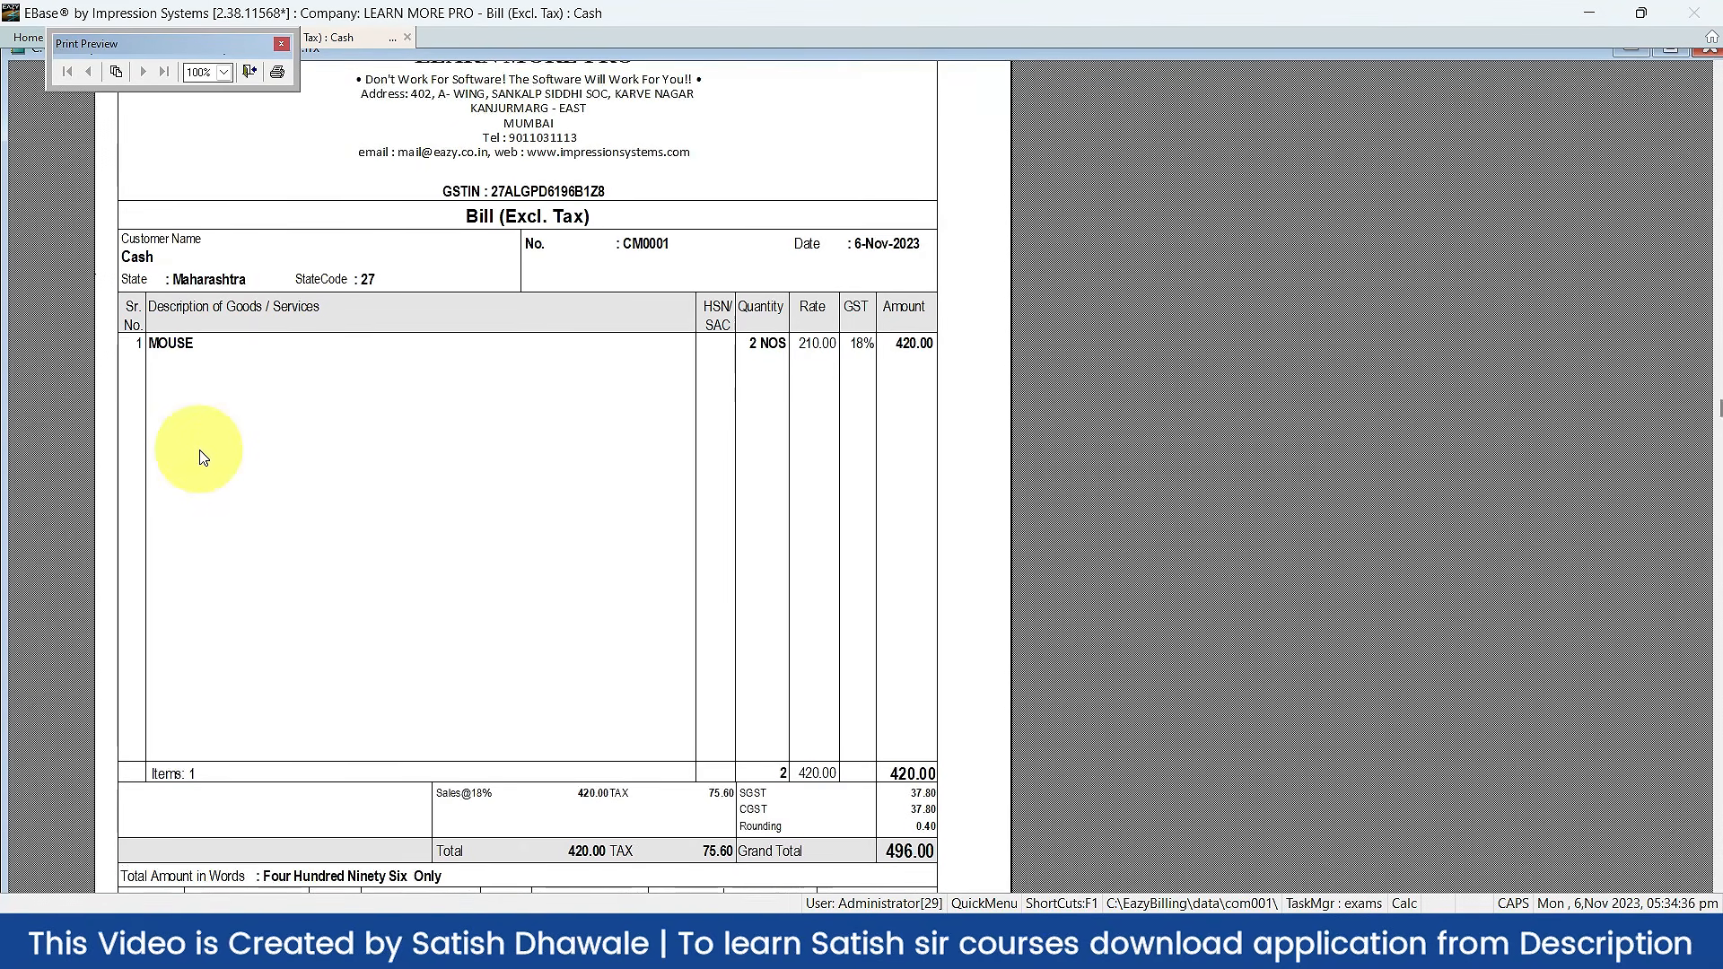
{"action": "scroll", "coordinate": [204, 462], "scroll_direction": "down", "scroll_amount": 3}
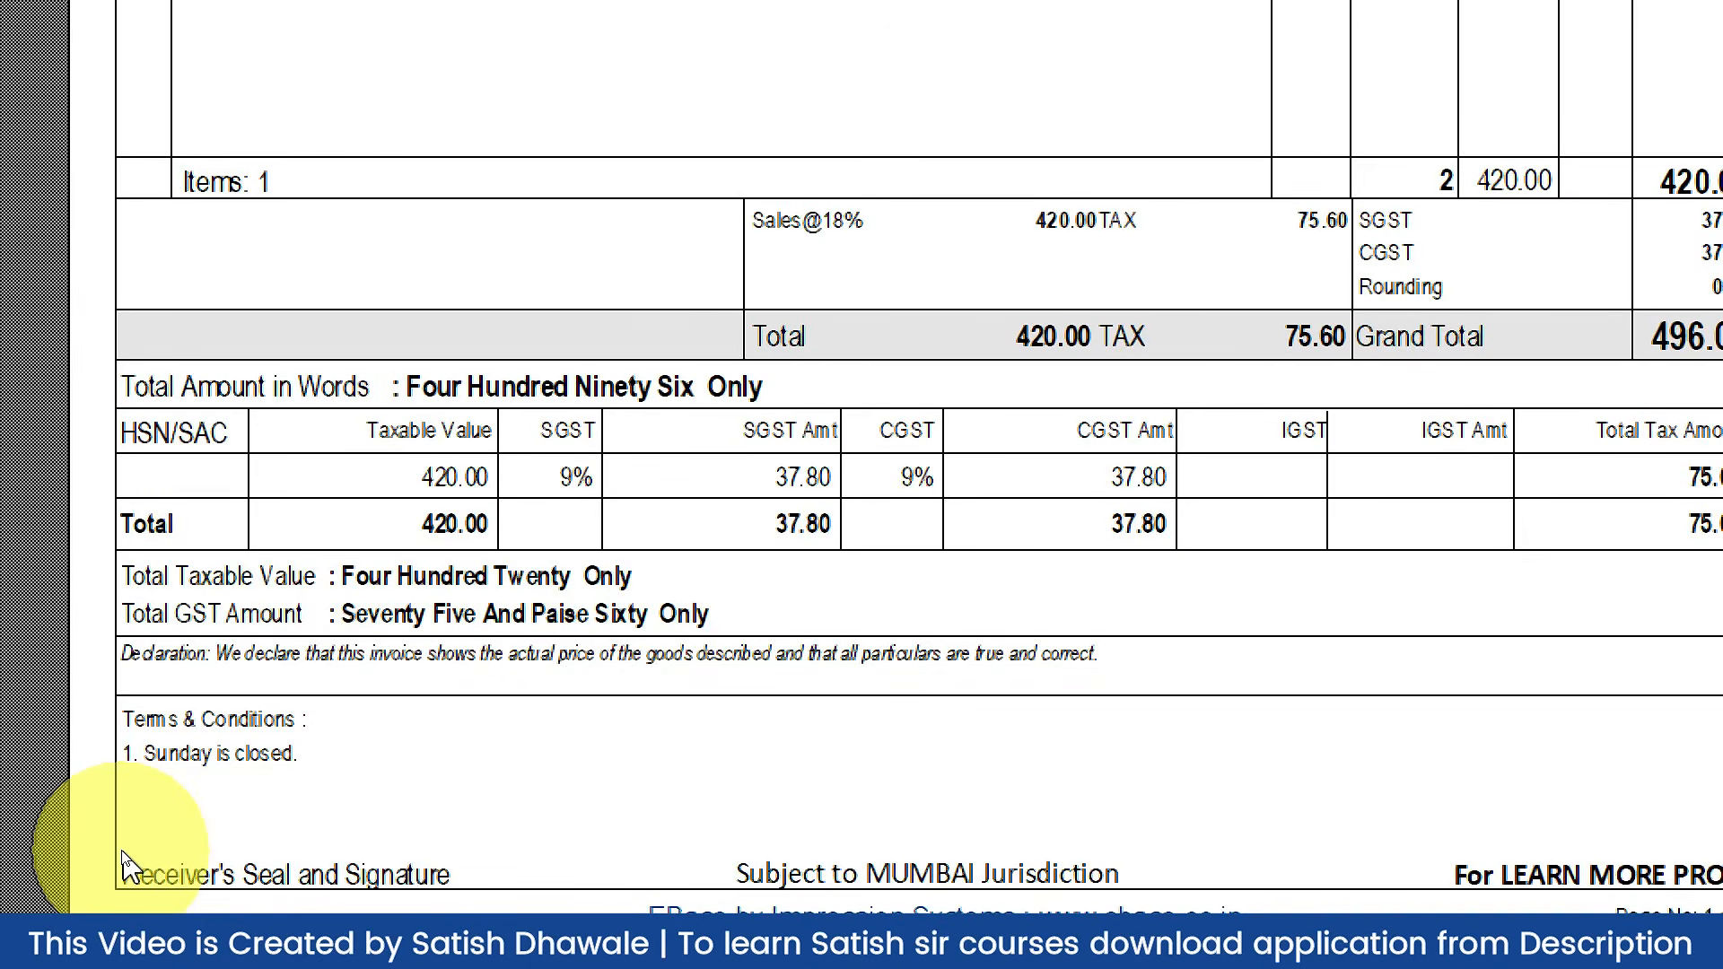
{"action": "scroll", "coordinate": [378, 585], "scroll_direction": "up", "scroll_amount": 2}
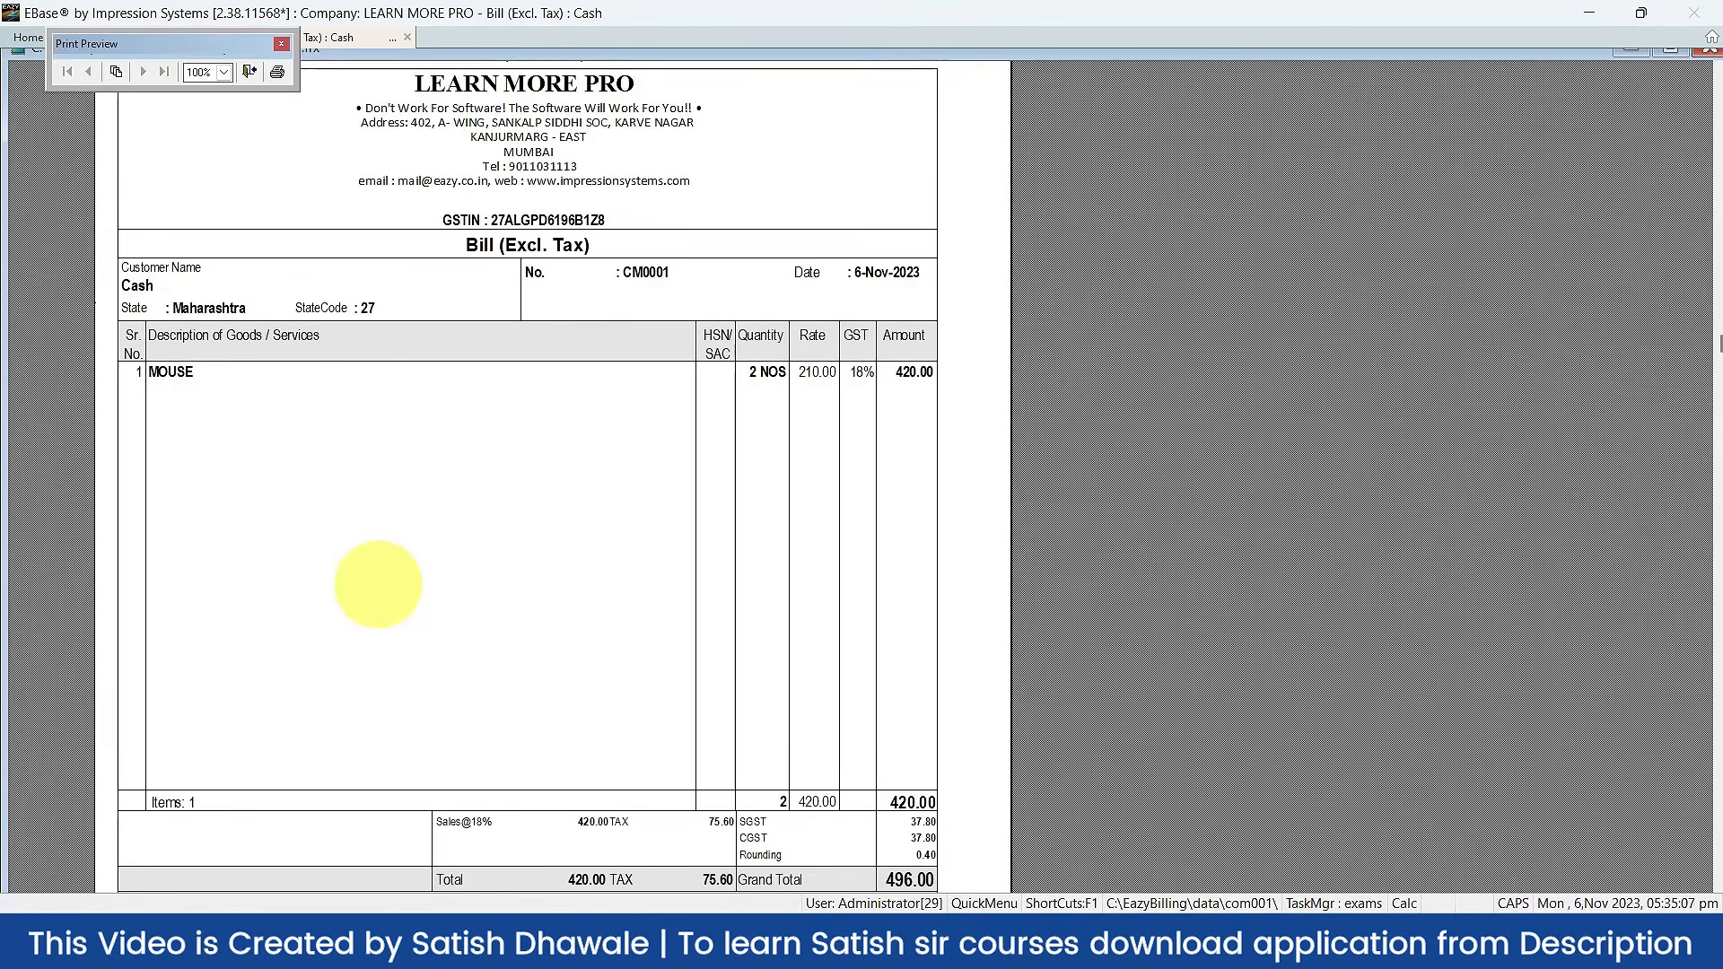
{"action": "key", "text": "Escape"}
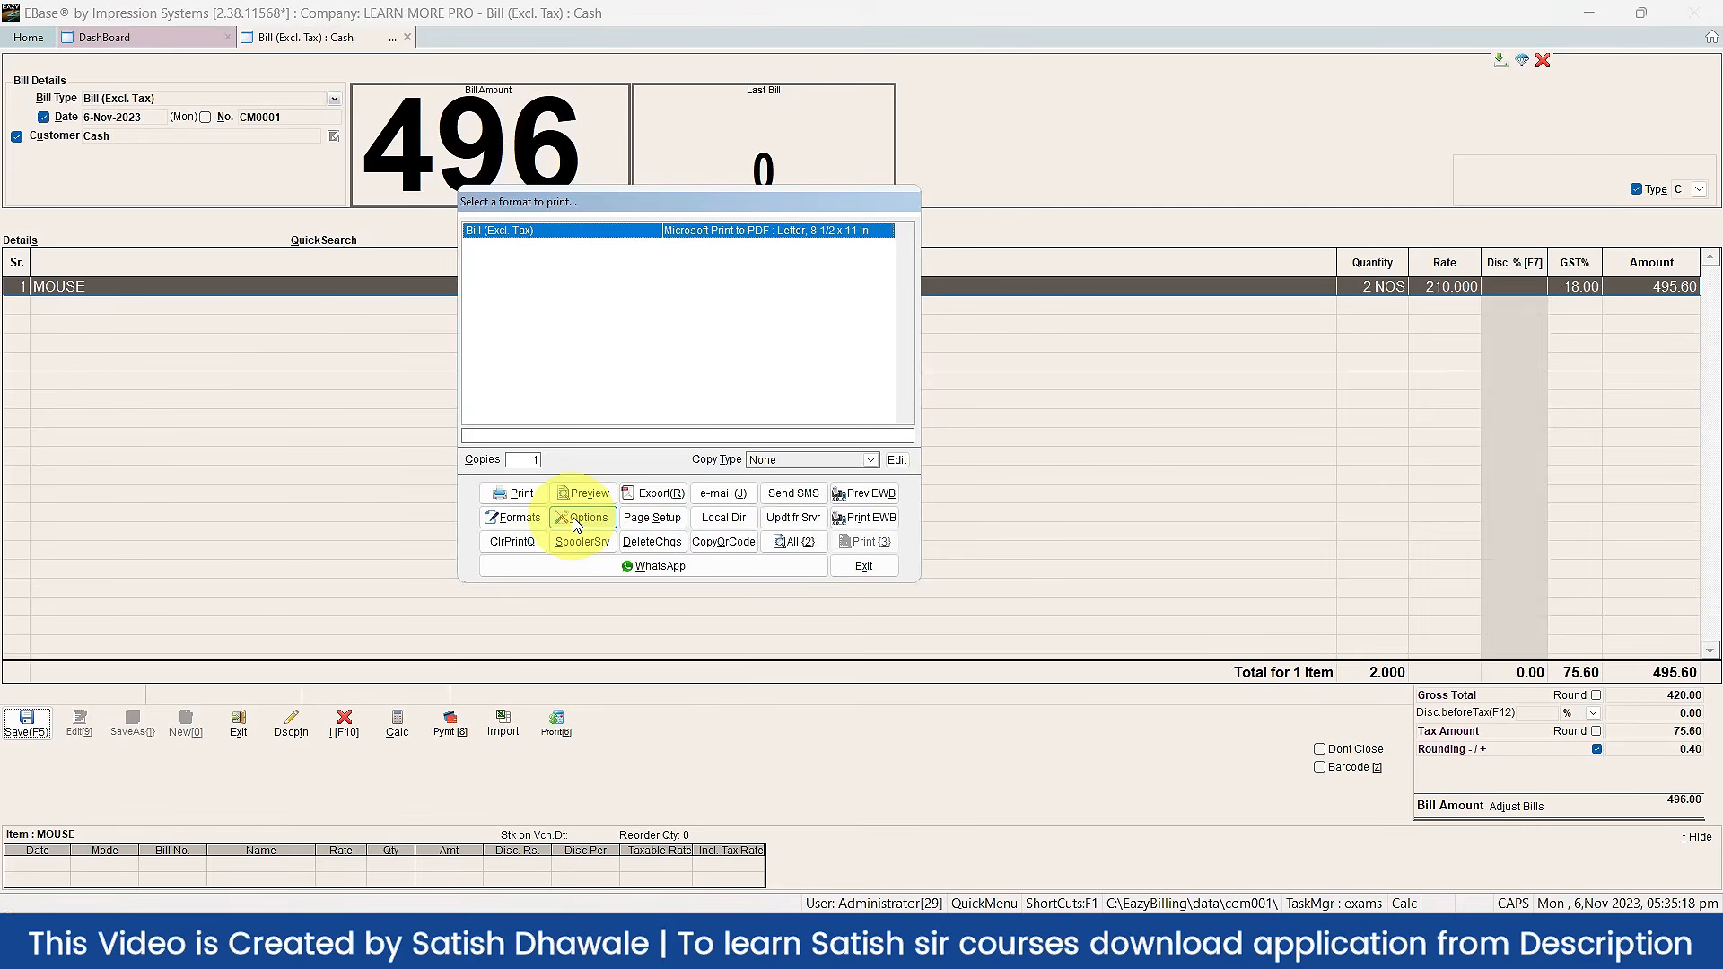
Step: Choose EZ-Thermal-80 as the page format in the bill's print options and accept it
{"action": "left_click", "coordinate": [576, 524]}
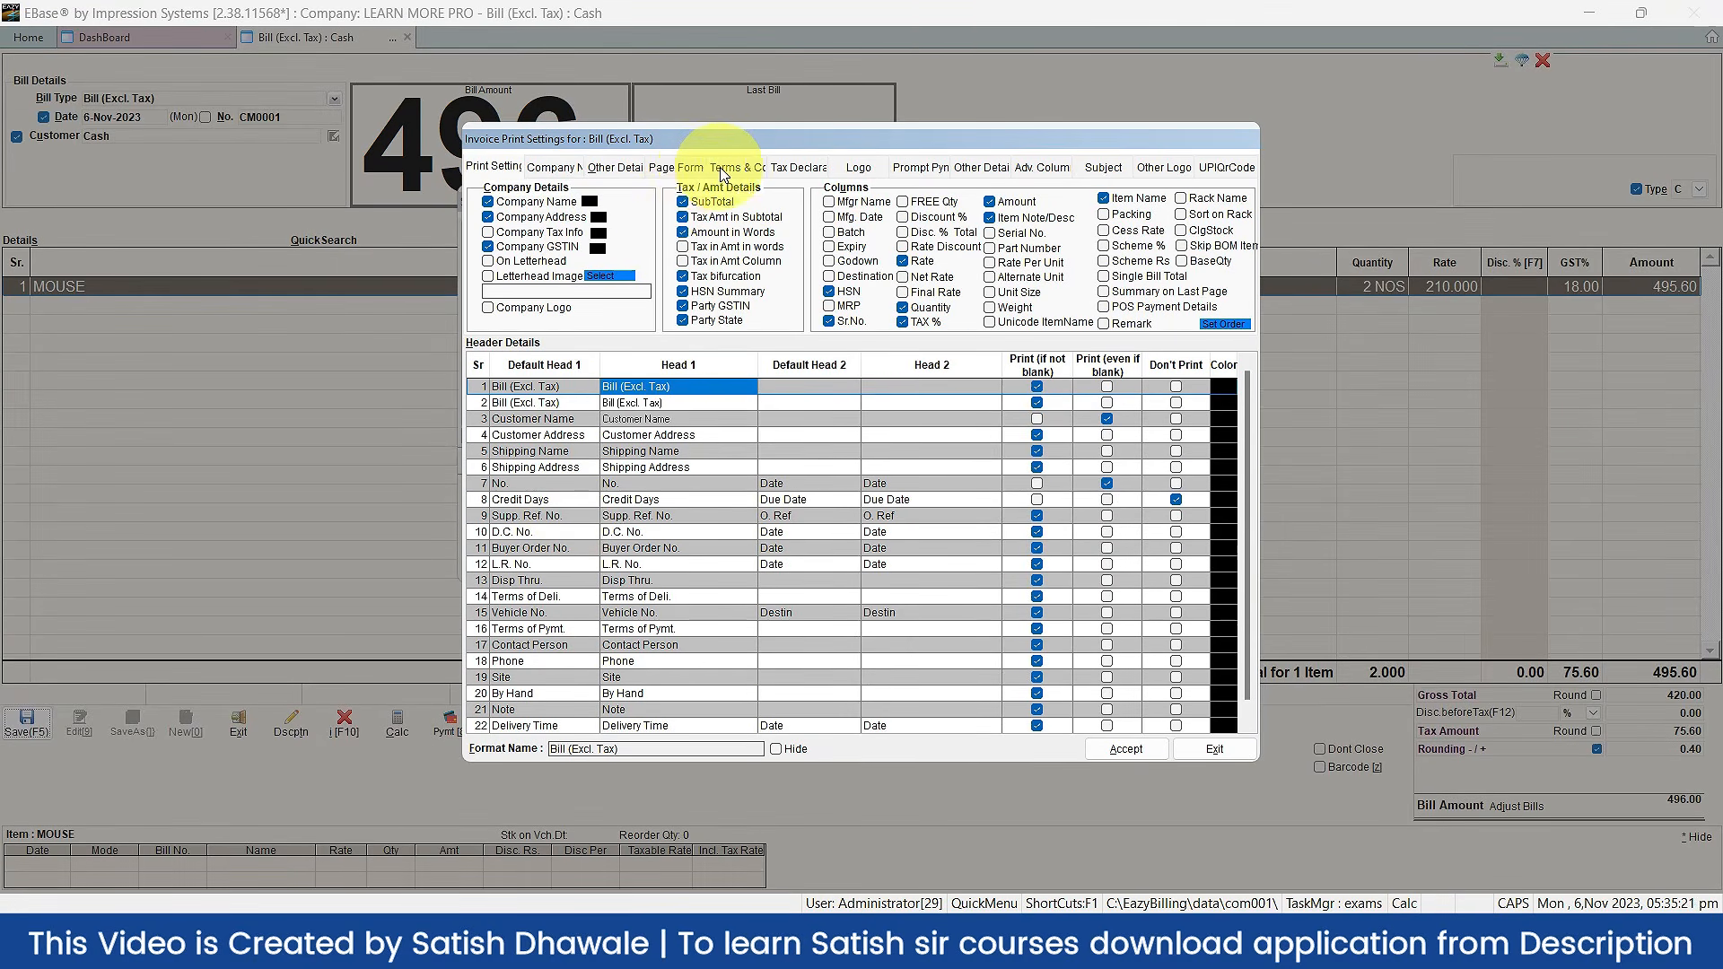
{"action": "left_click", "coordinate": [697, 168]}
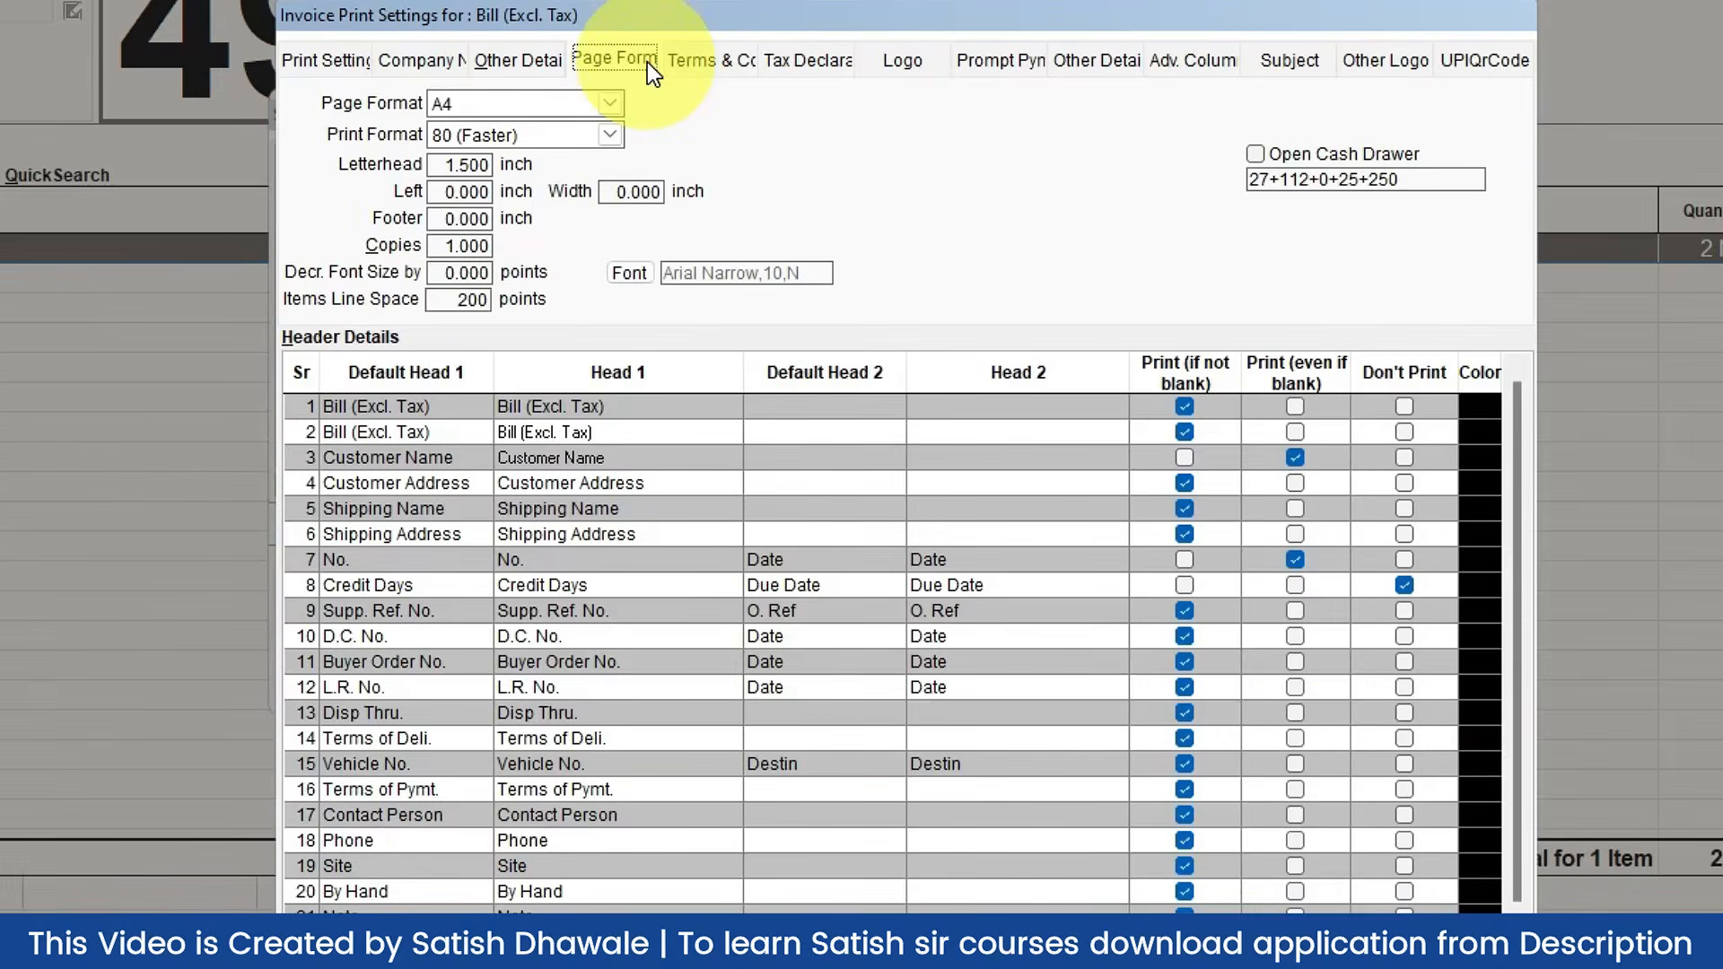
{"action": "left_click", "coordinate": [541, 99]}
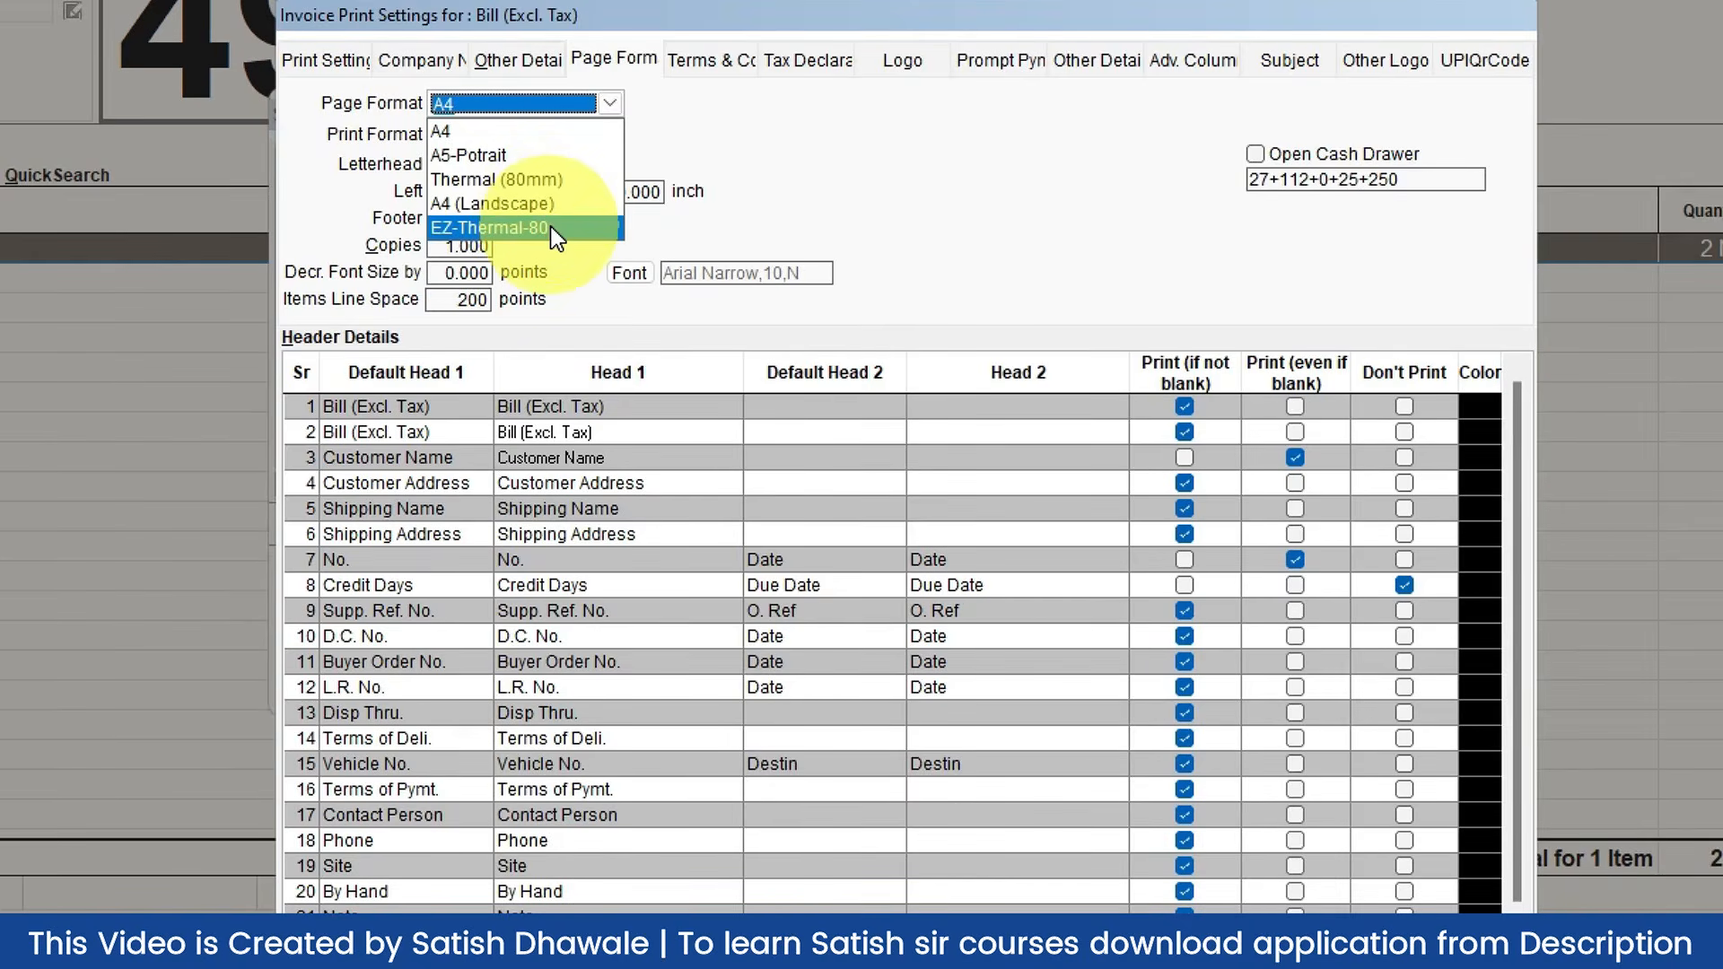
{"action": "left_click", "coordinate": [551, 226]}
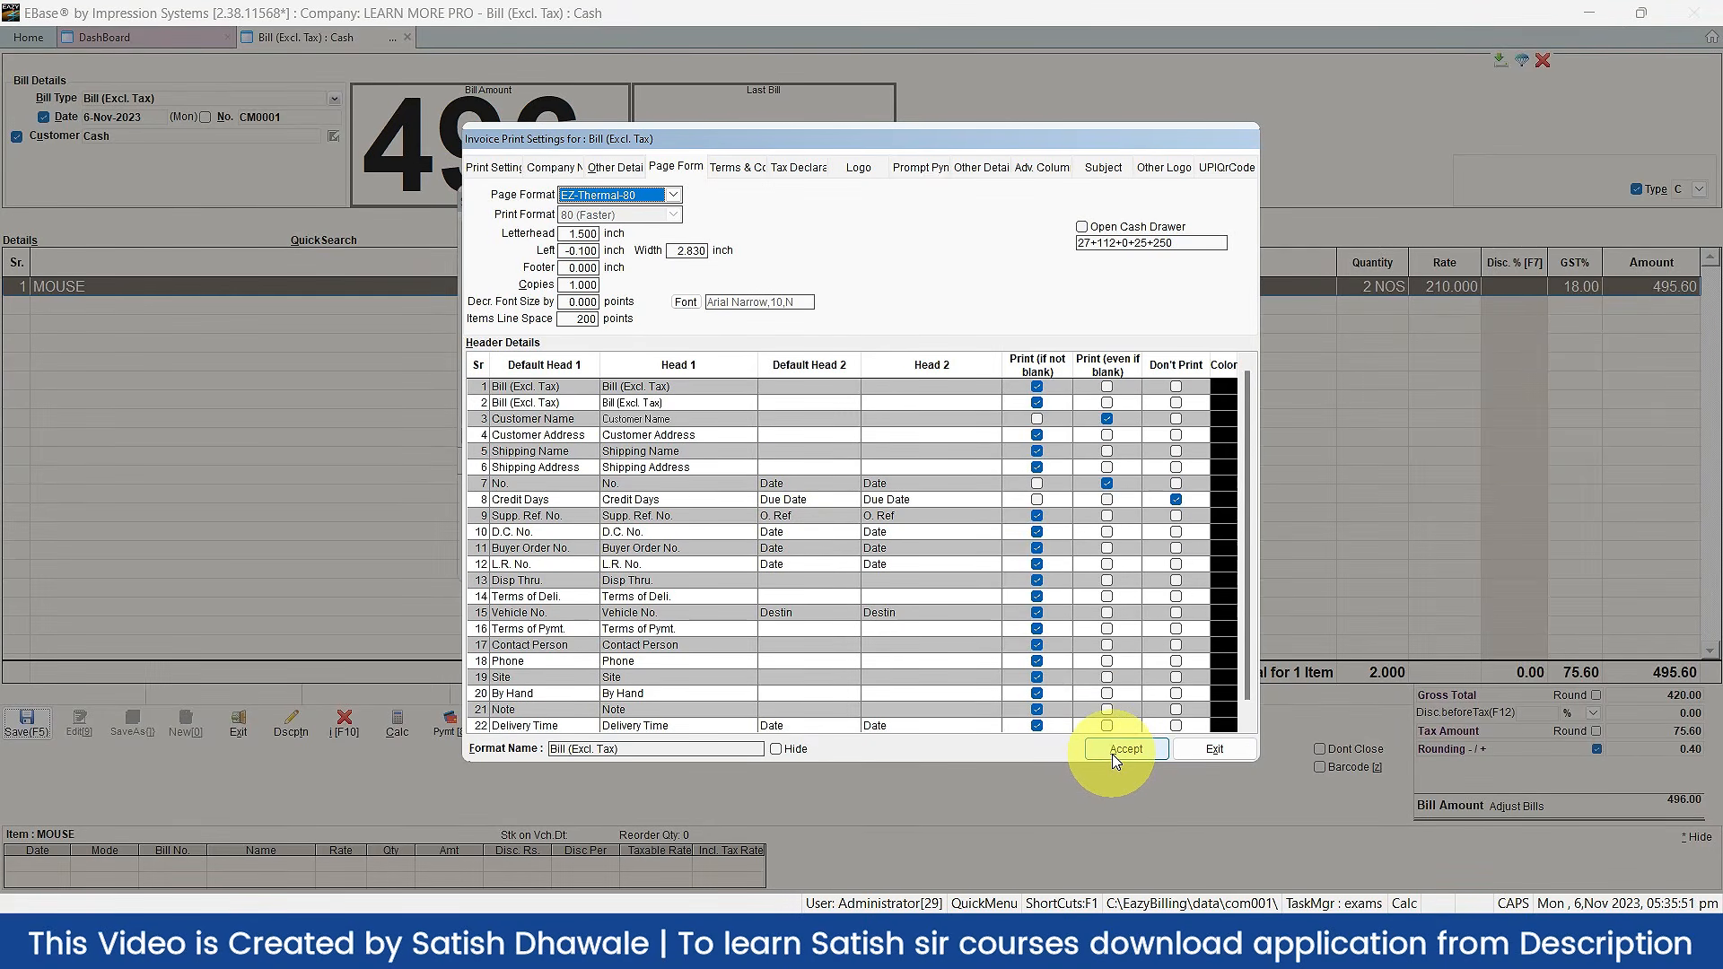
{"action": "left_click", "coordinate": [1113, 758]}
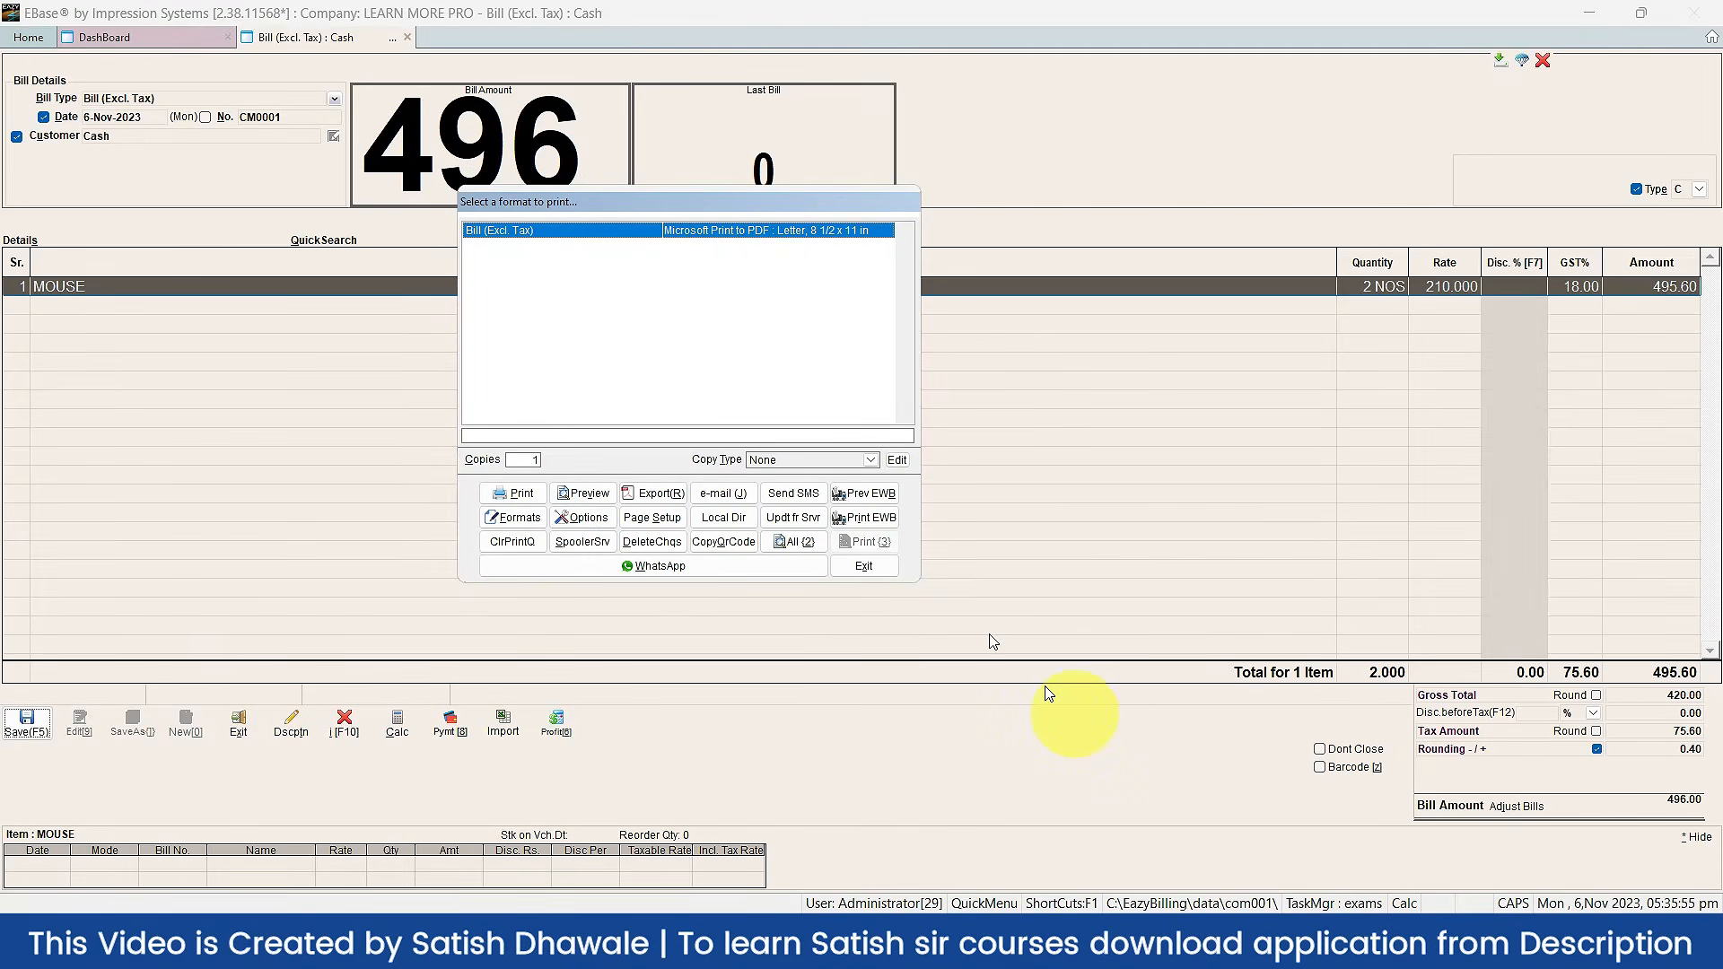
Step: Preview the thermal bill, restore the A4 page format, then preview the A4 bill and close it
{"action": "left_click", "coordinate": [581, 493]}
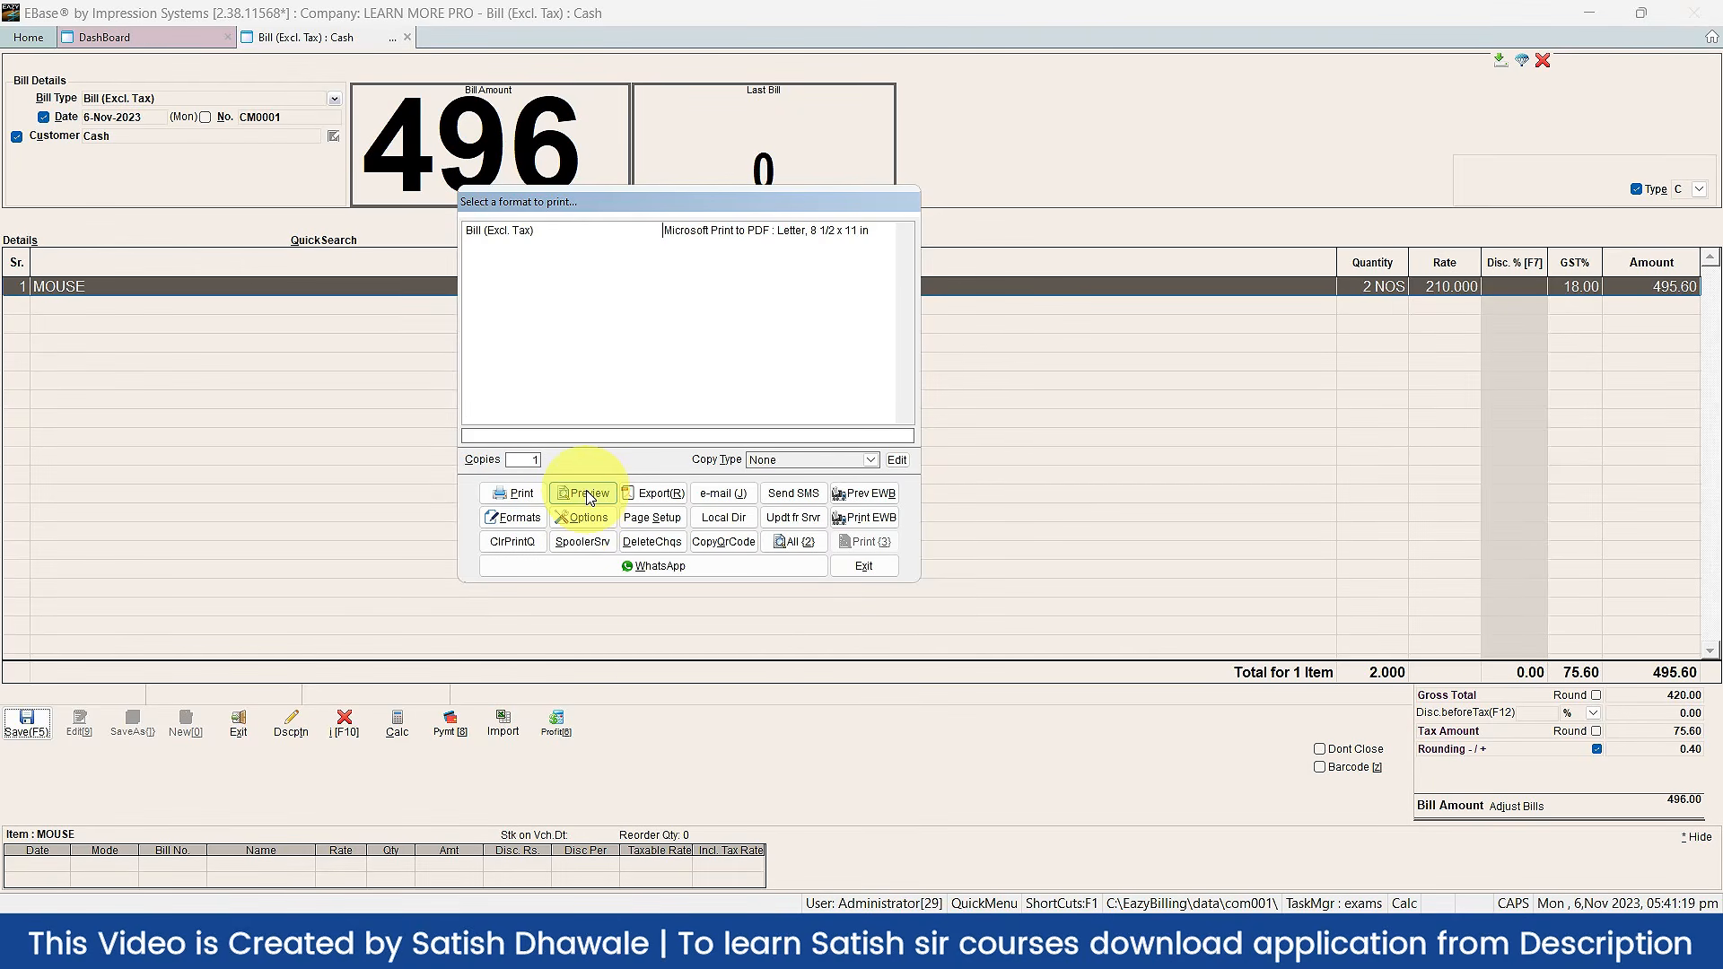
{"action": "left_click", "coordinate": [583, 517]}
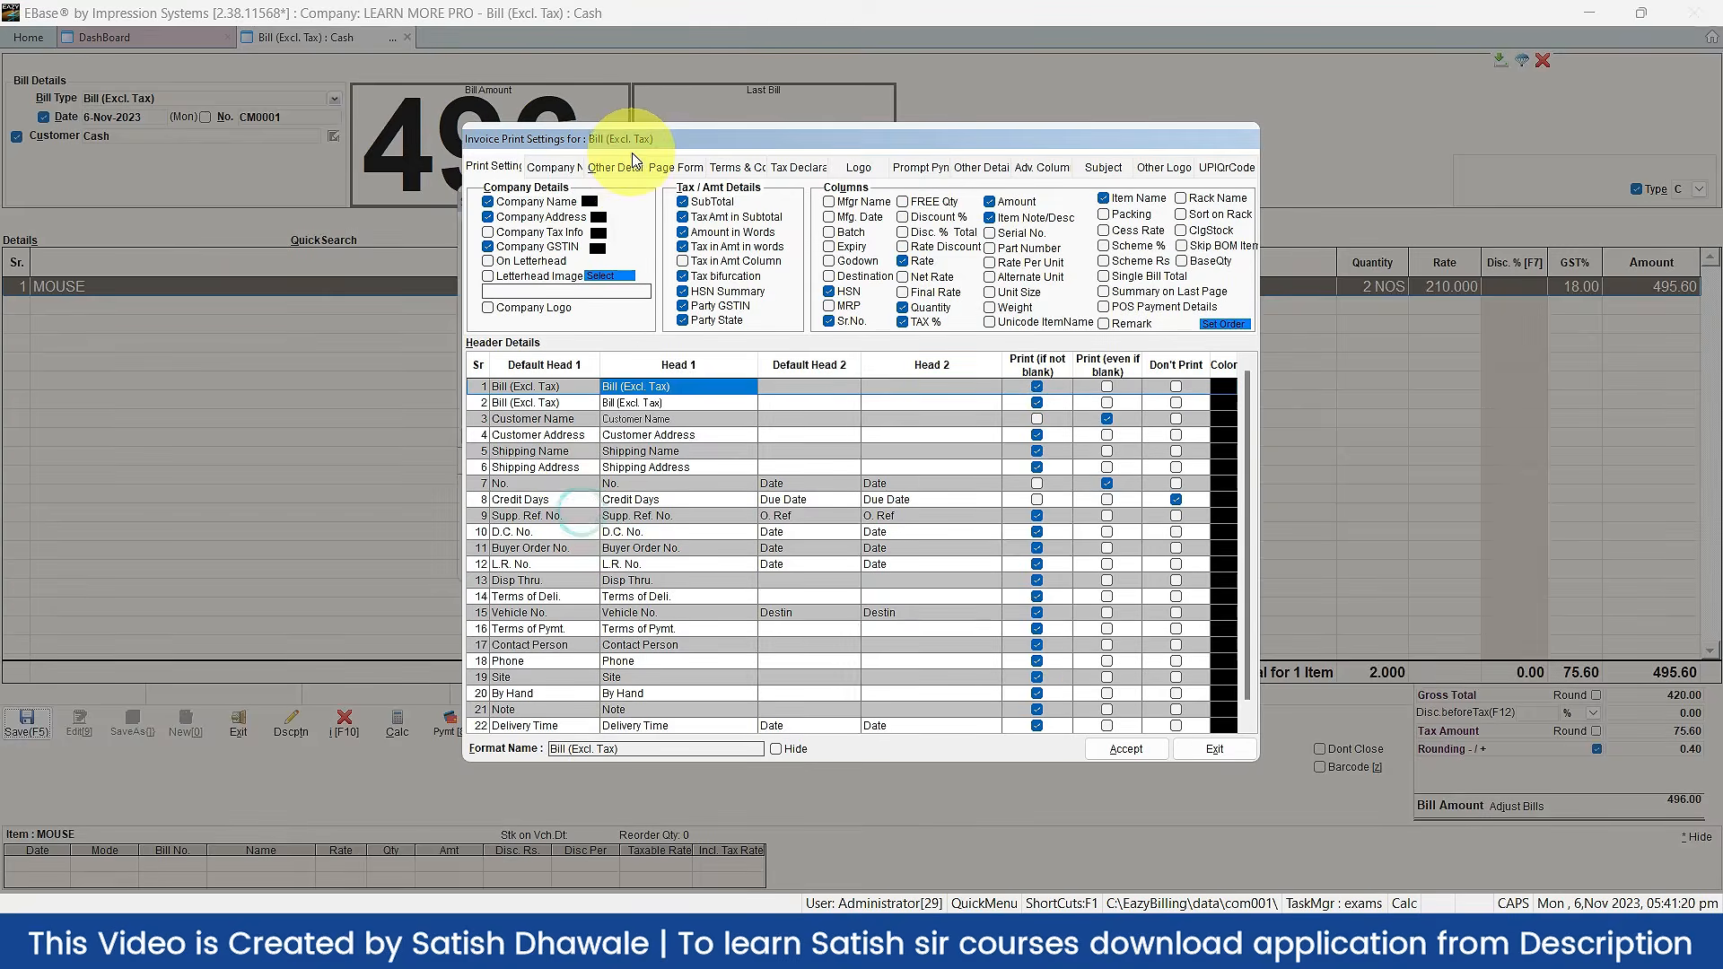
{"action": "left_click", "coordinate": [676, 167]}
{"action": "left_click", "coordinate": [624, 196]}
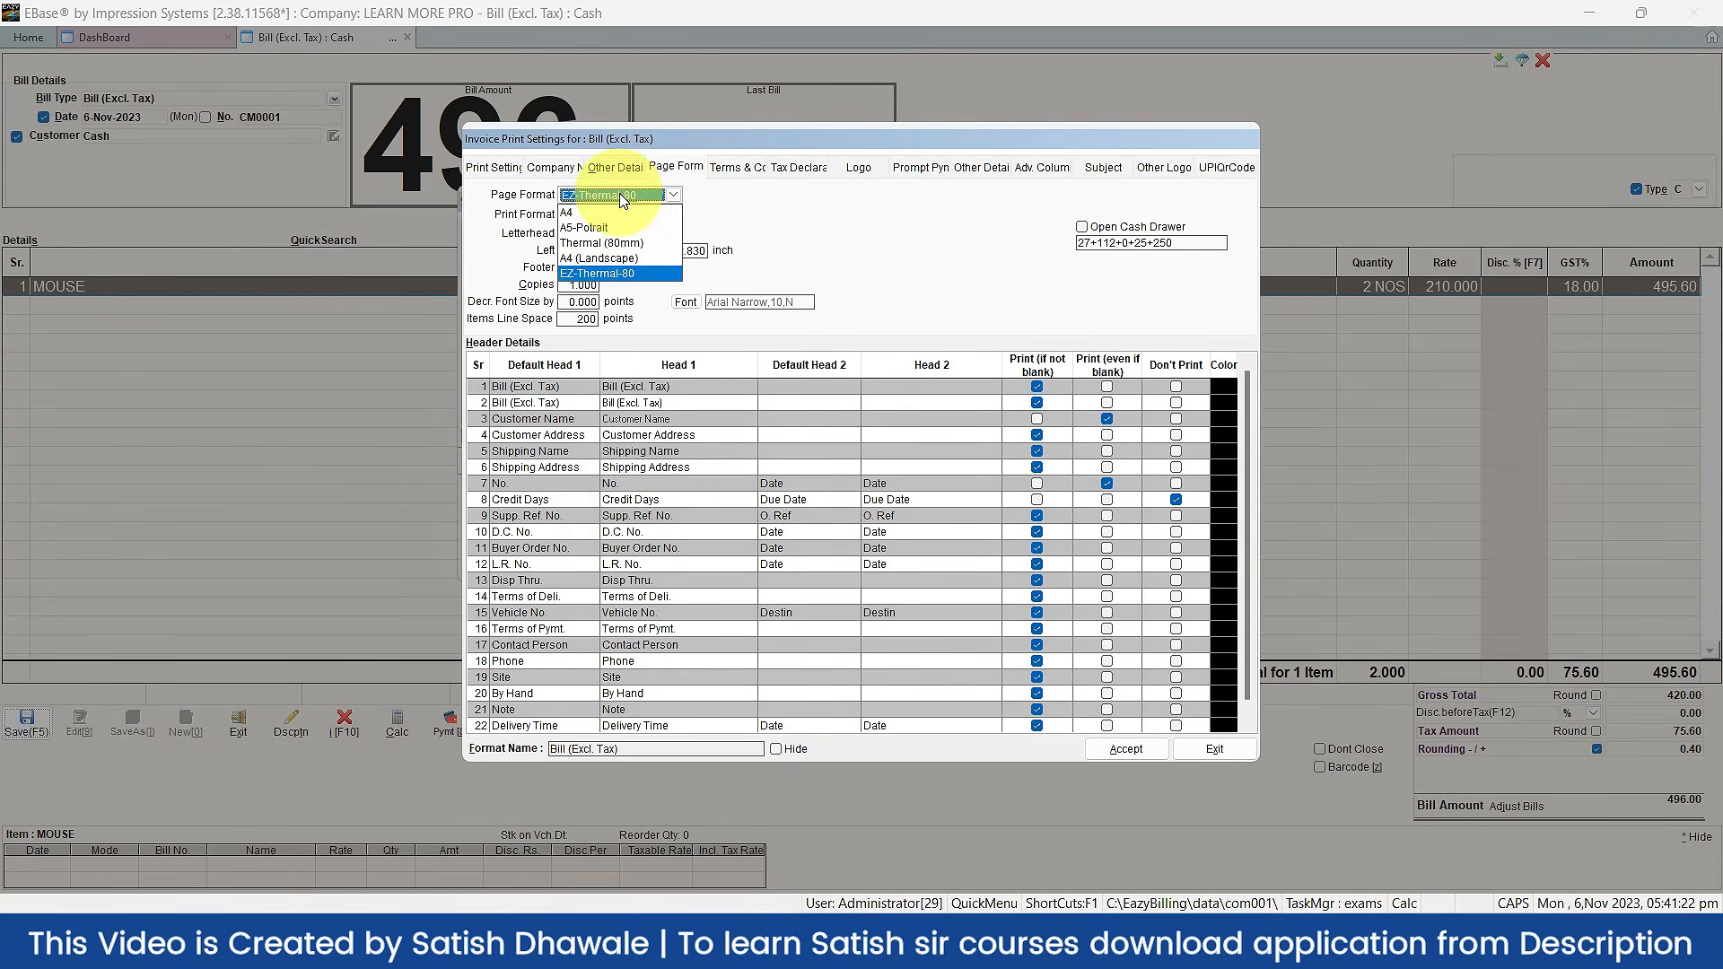
{"action": "left_click", "coordinate": [585, 212]}
{"action": "left_click", "coordinate": [1122, 749]}
{"action": "left_click", "coordinate": [603, 503]}
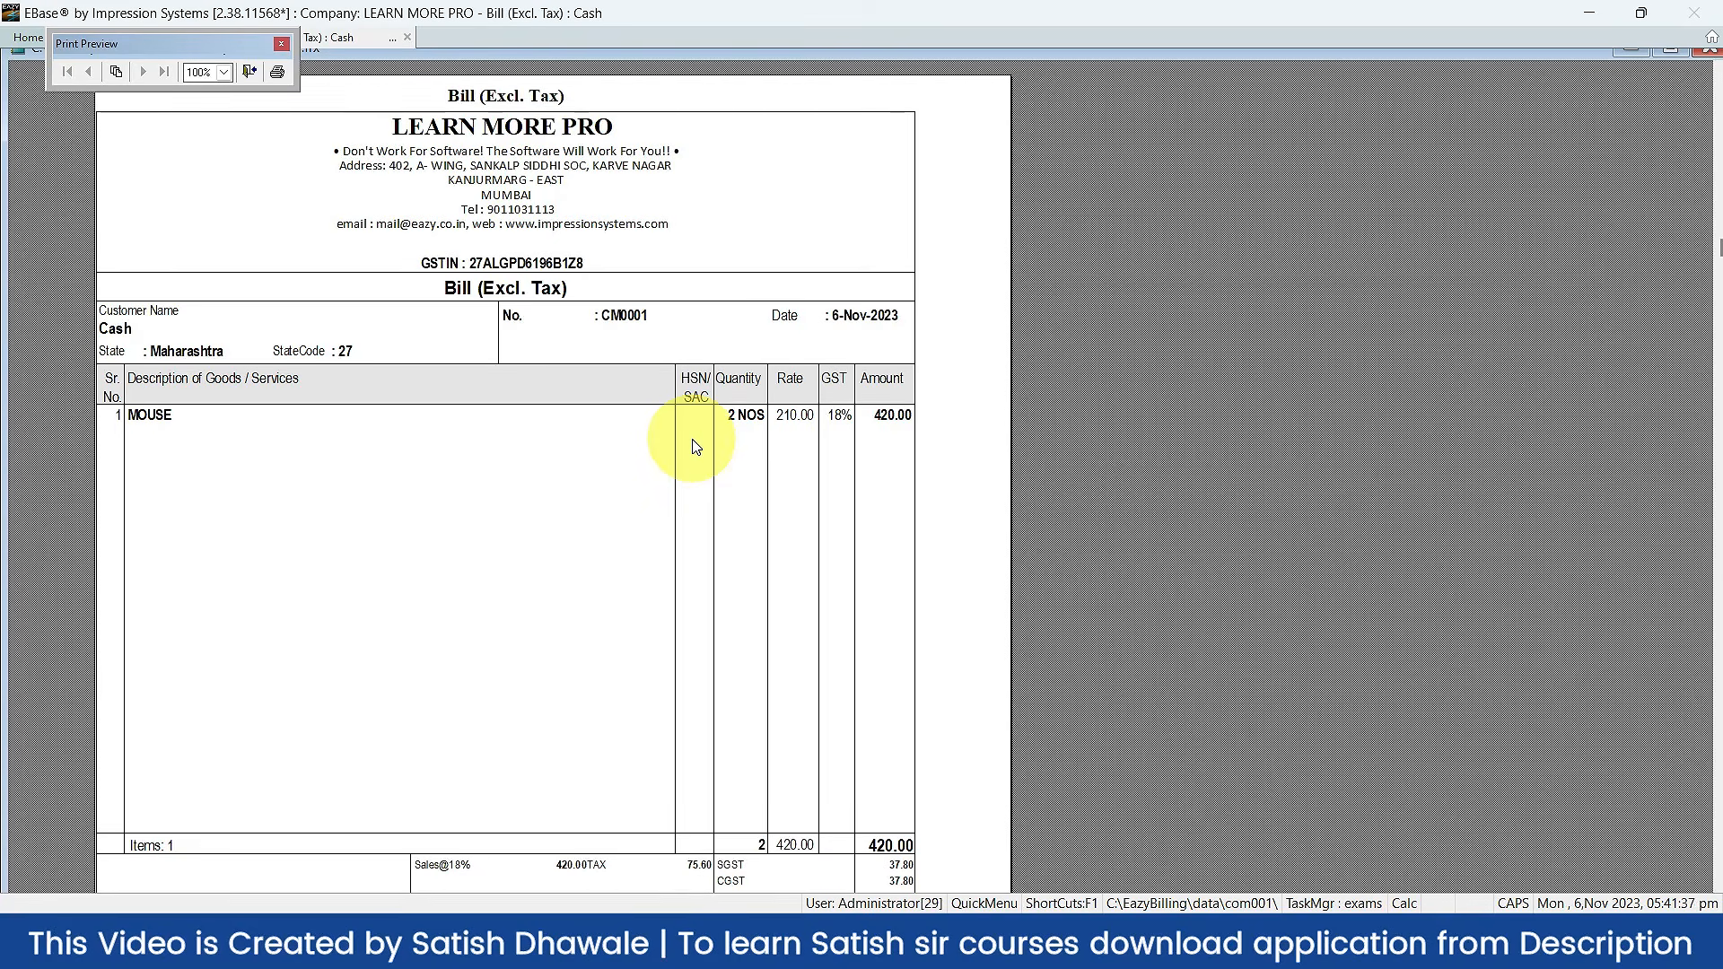
{"action": "key", "text": "Escape"}
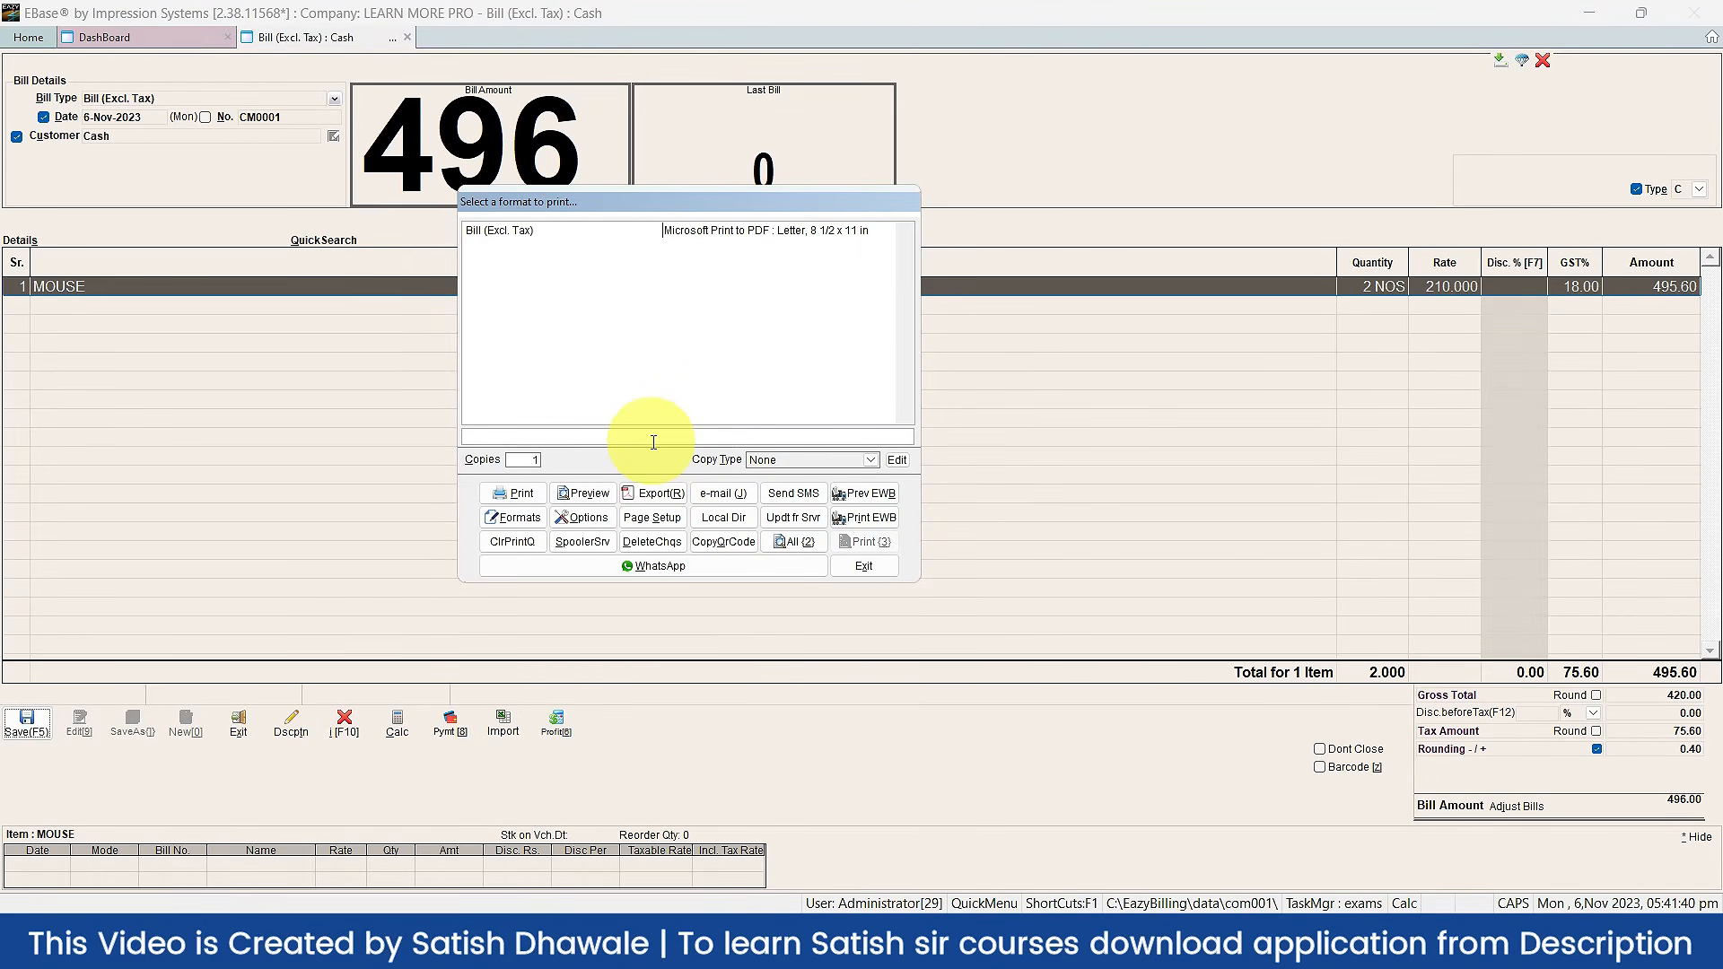
Step: Untick the HSN column on the Print Setting tab and accept the print options
{"action": "left_click", "coordinate": [584, 518]}
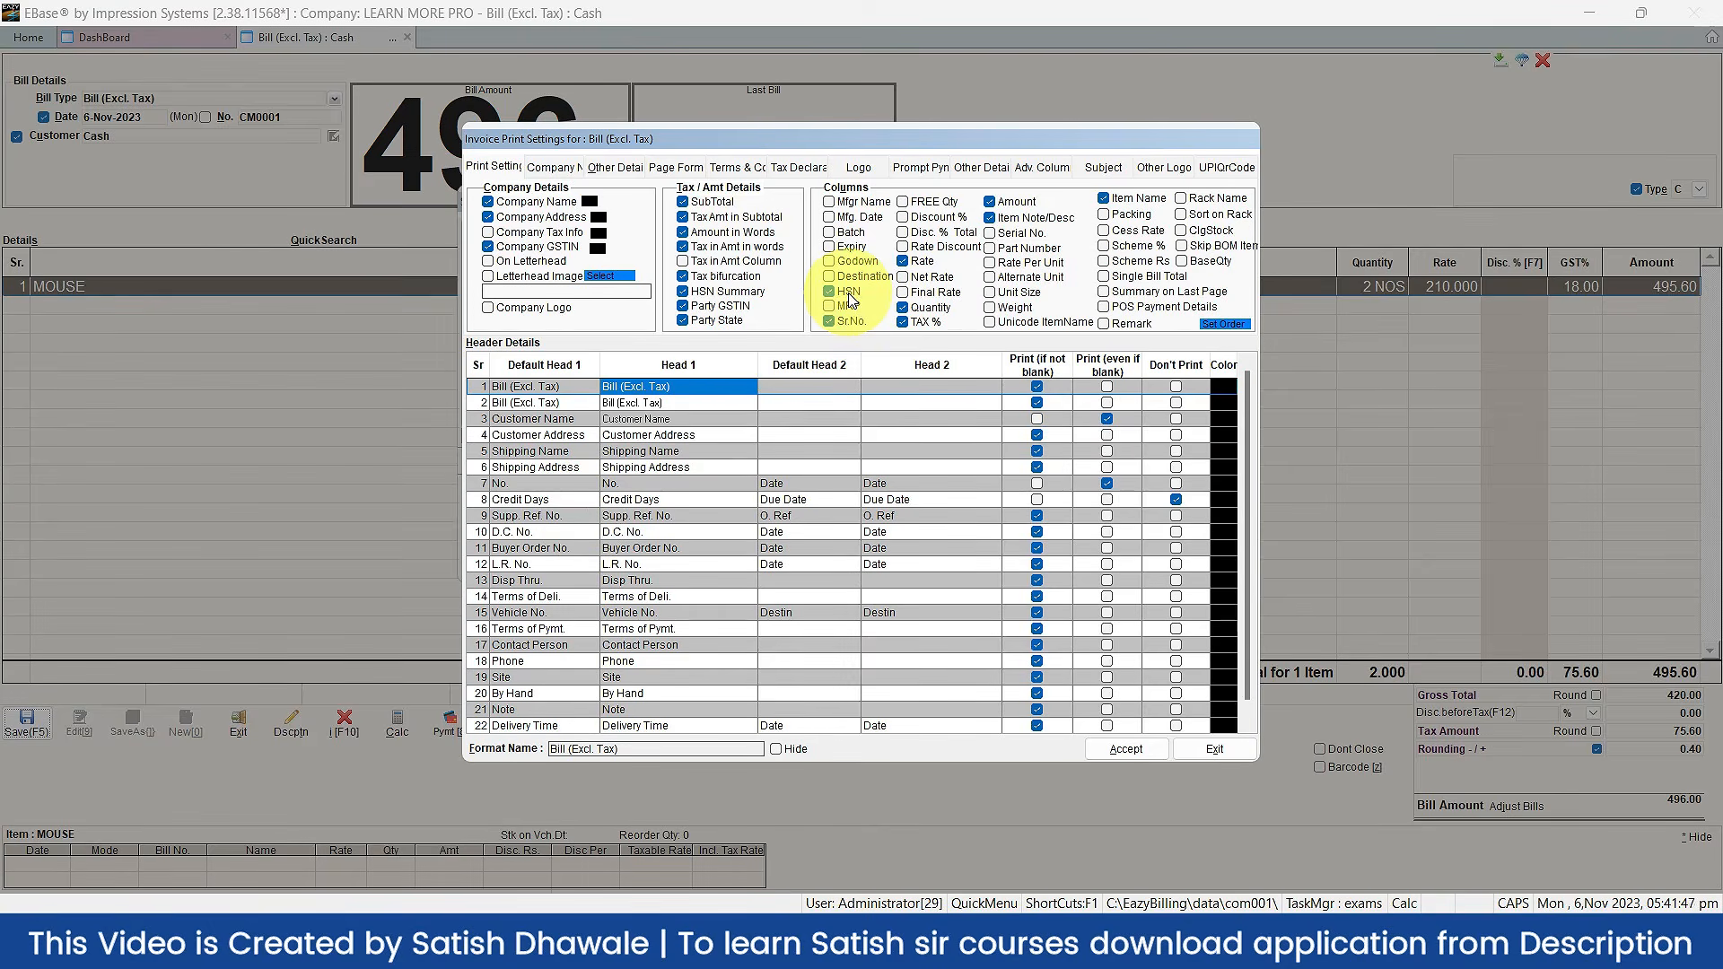
{"action": "left_click", "coordinate": [500, 169]}
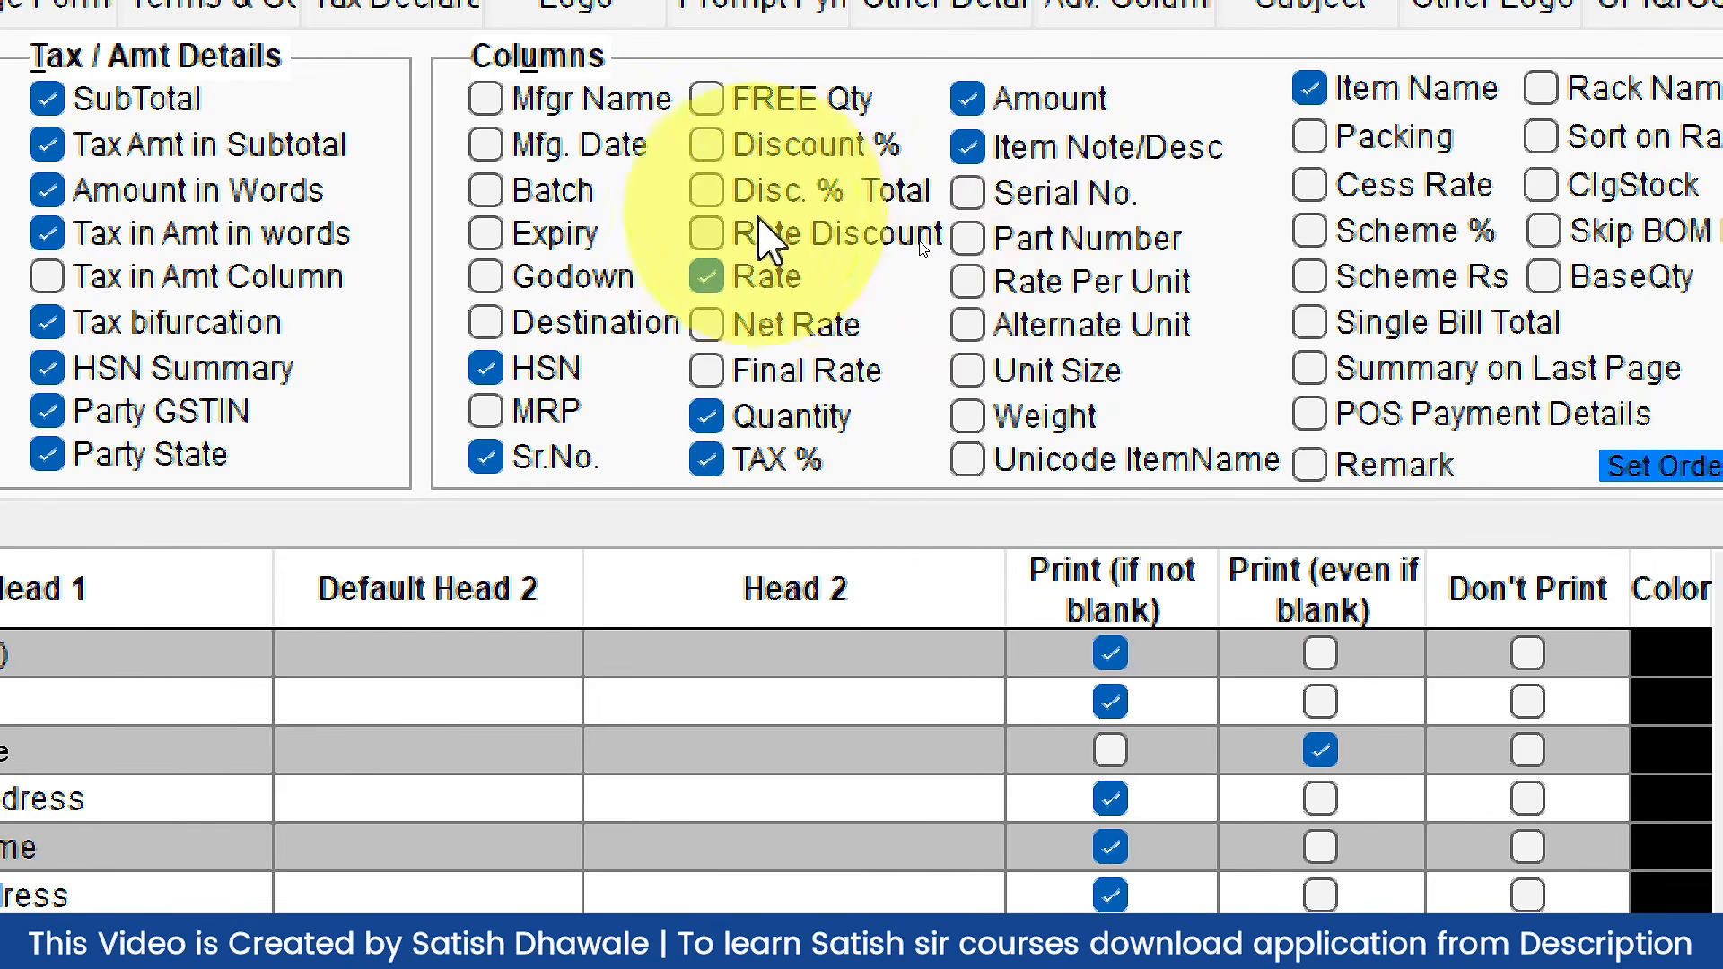
{"action": "left_click", "coordinate": [494, 371]}
{"action": "left_click", "coordinate": [494, 370]}
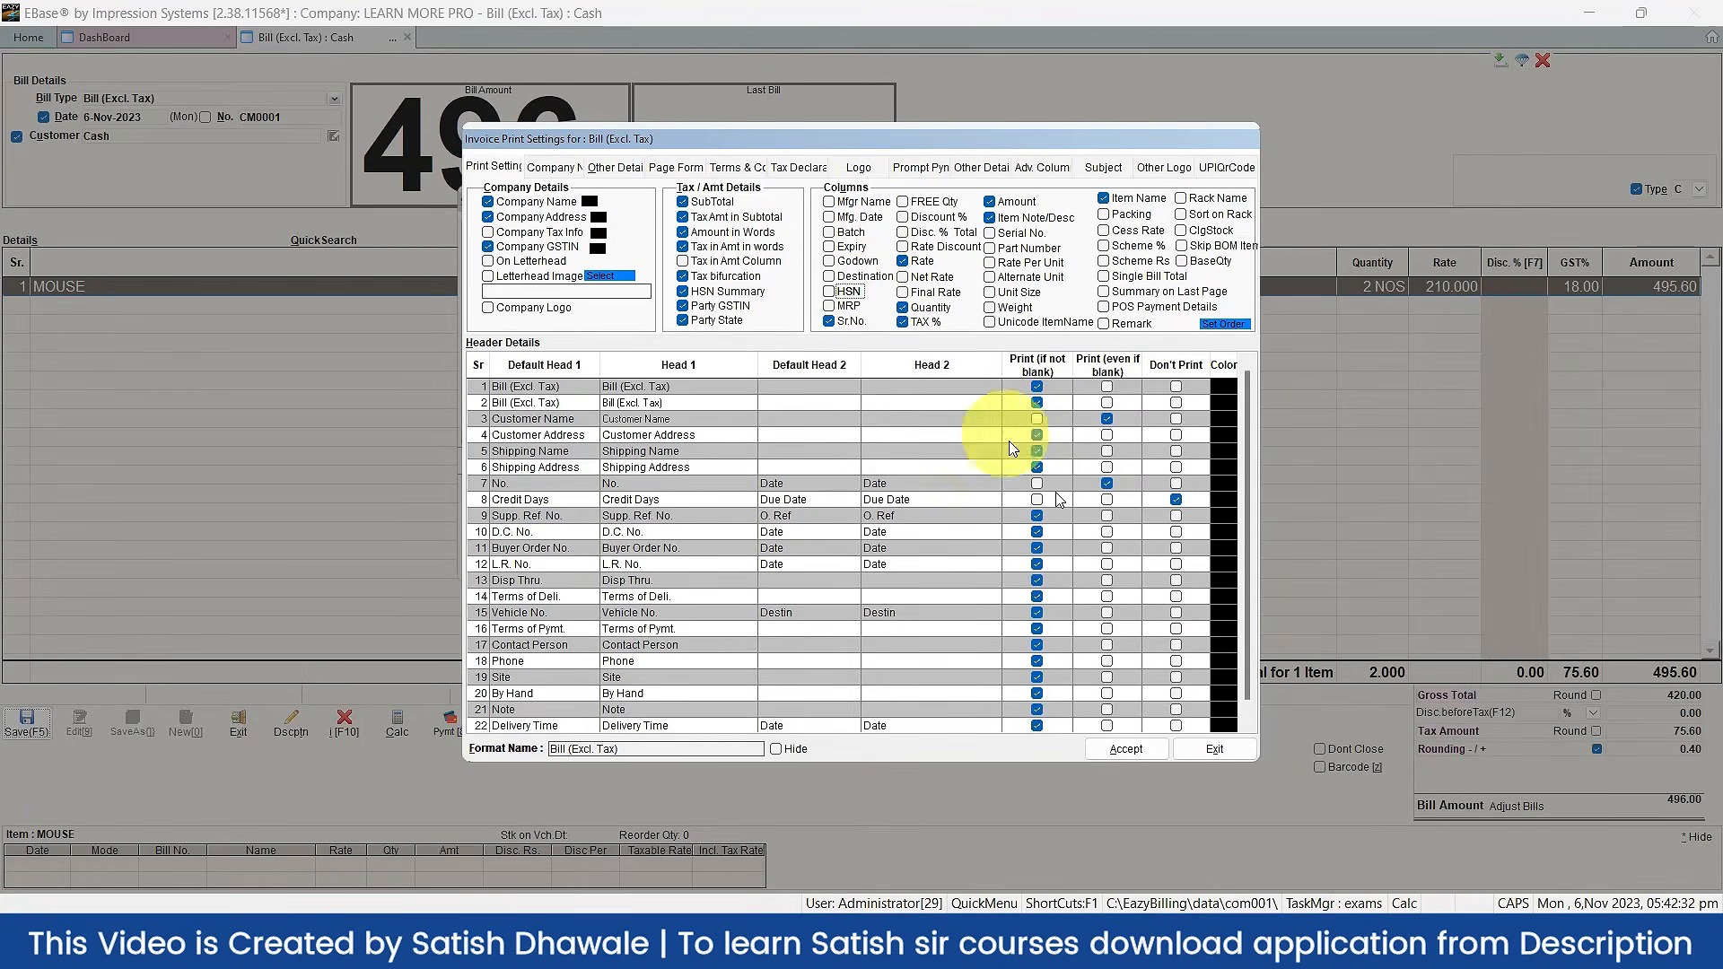
{"action": "left_click", "coordinate": [1129, 750]}
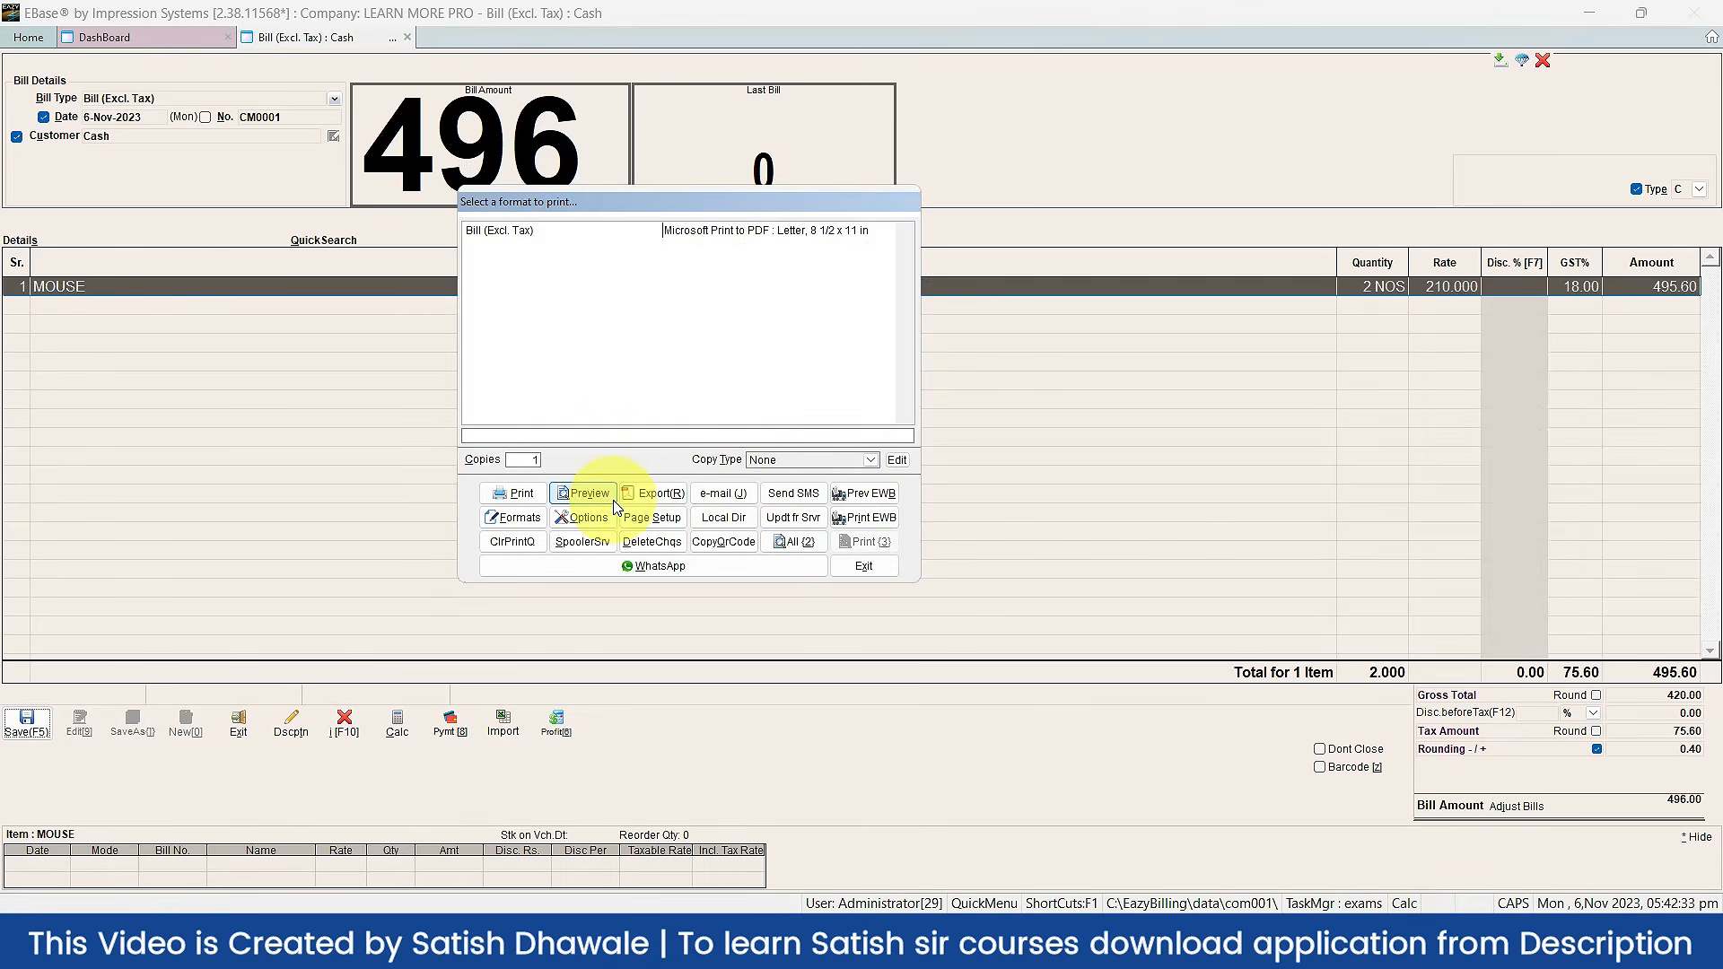
{"action": "left_click", "coordinate": [601, 503]}
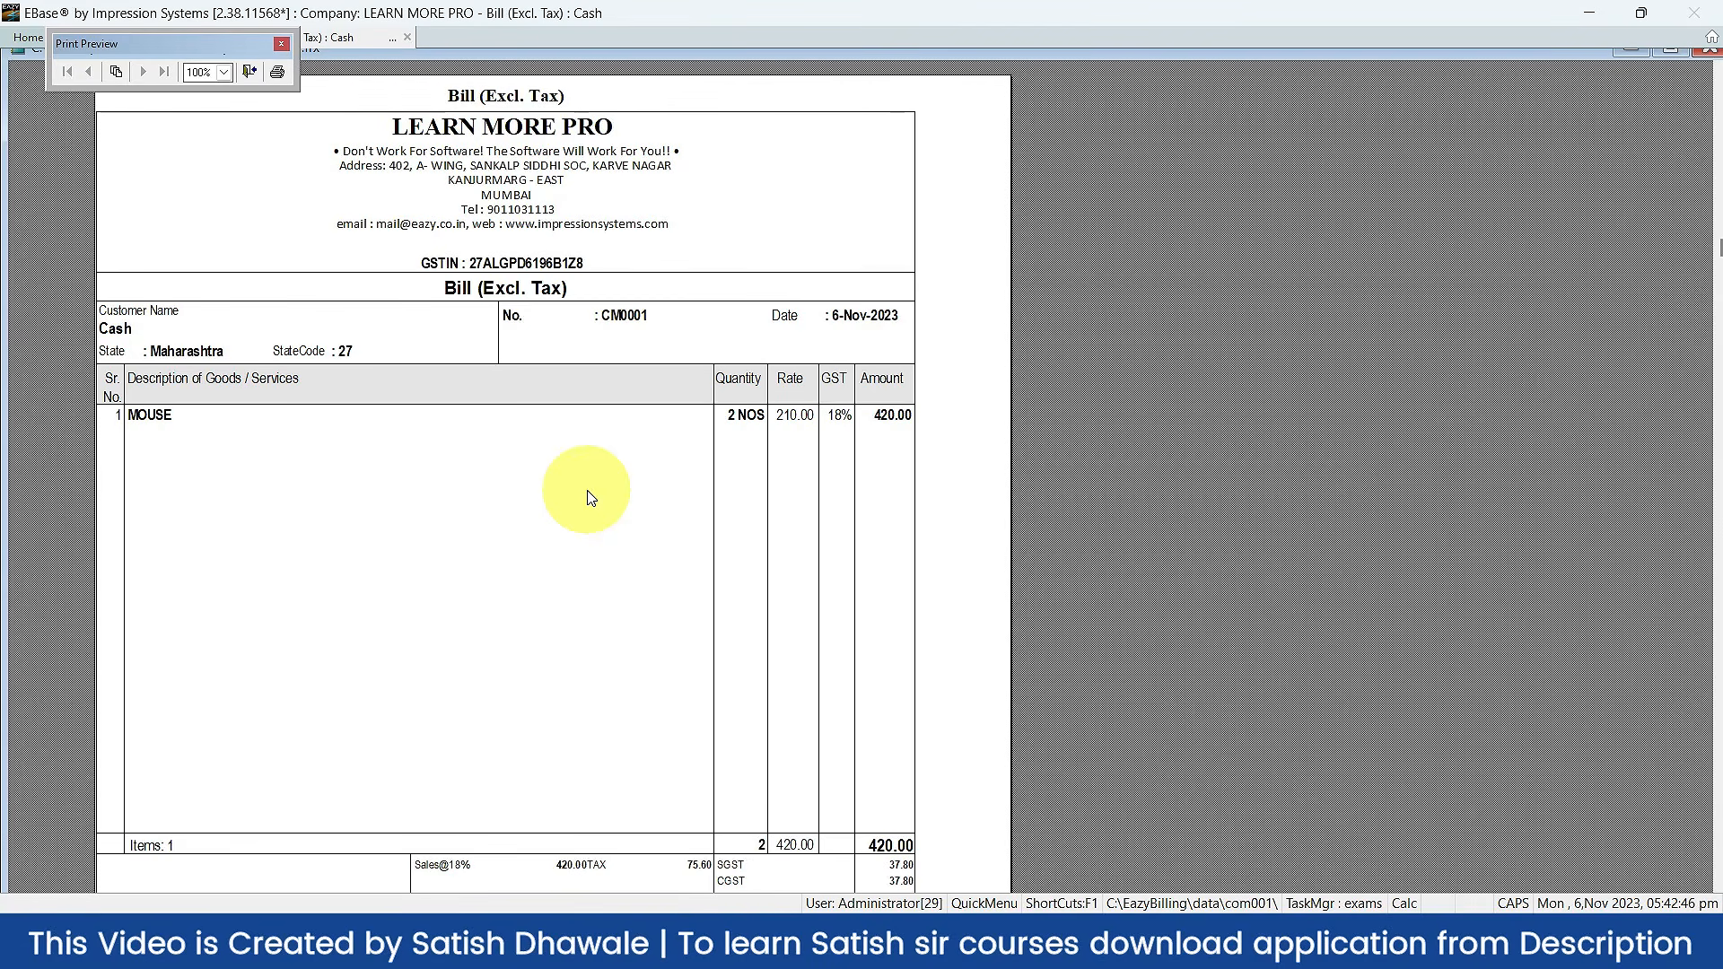
{"action": "key", "text": "Escape"}
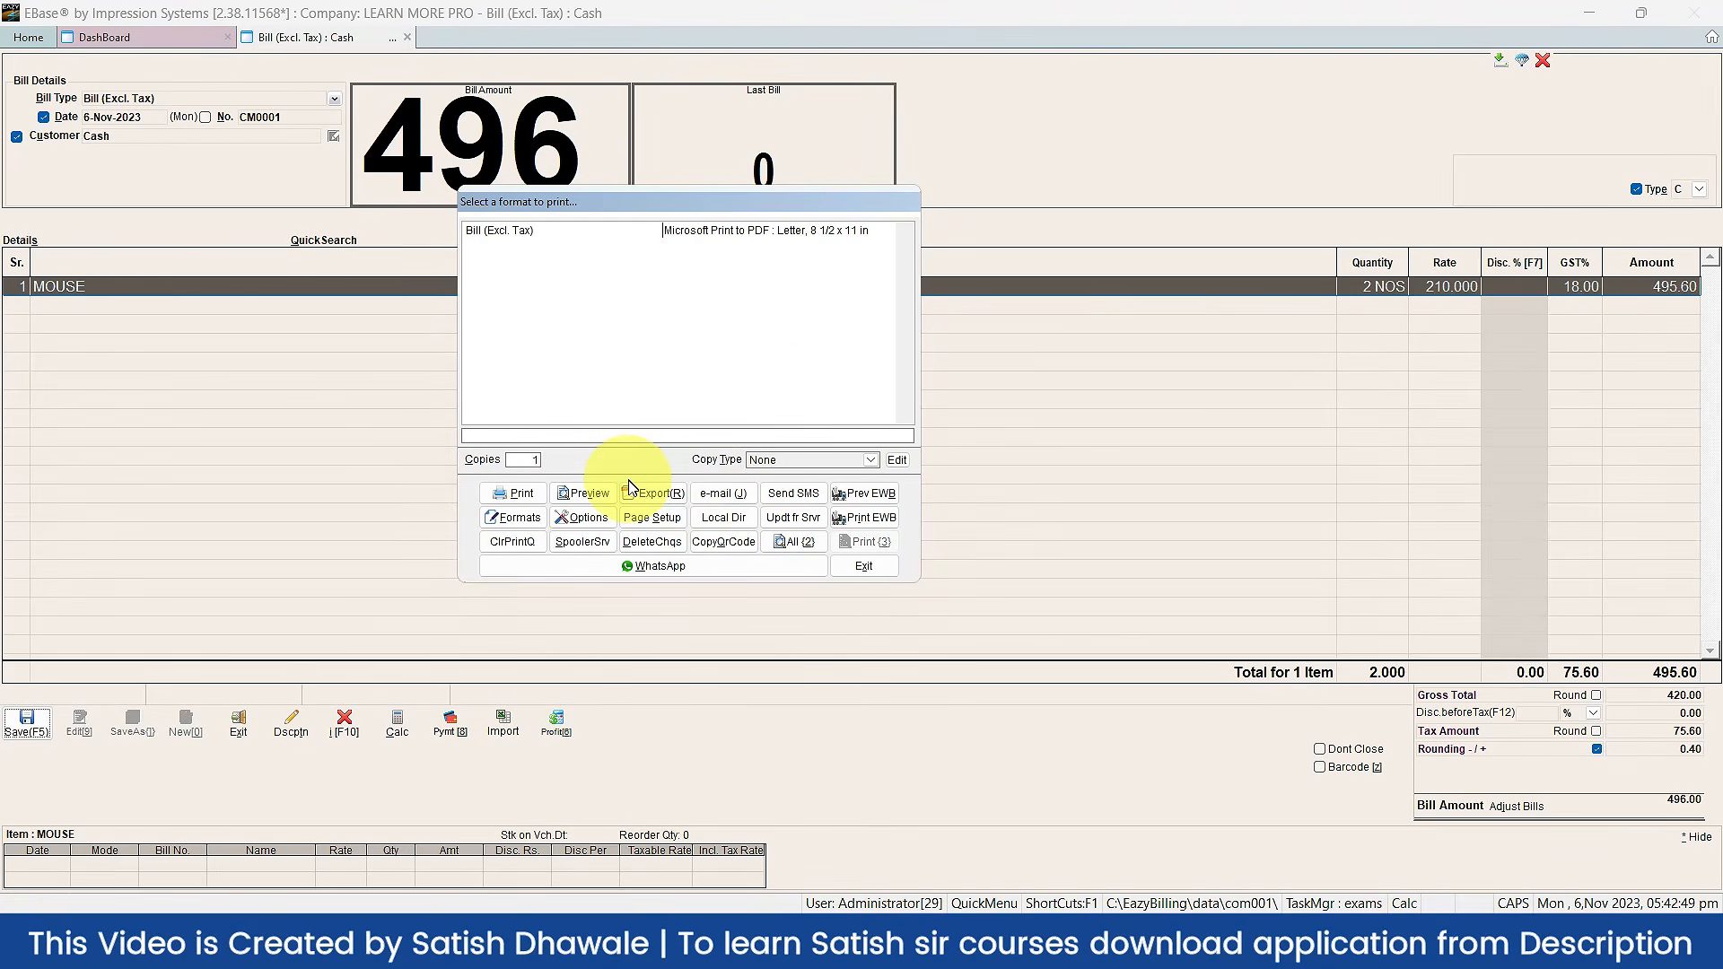
Step: Set the Credit Days header row to Don't Print with Print (even if blank) unticked, and accept
{"action": "left_click", "coordinate": [601, 520]}
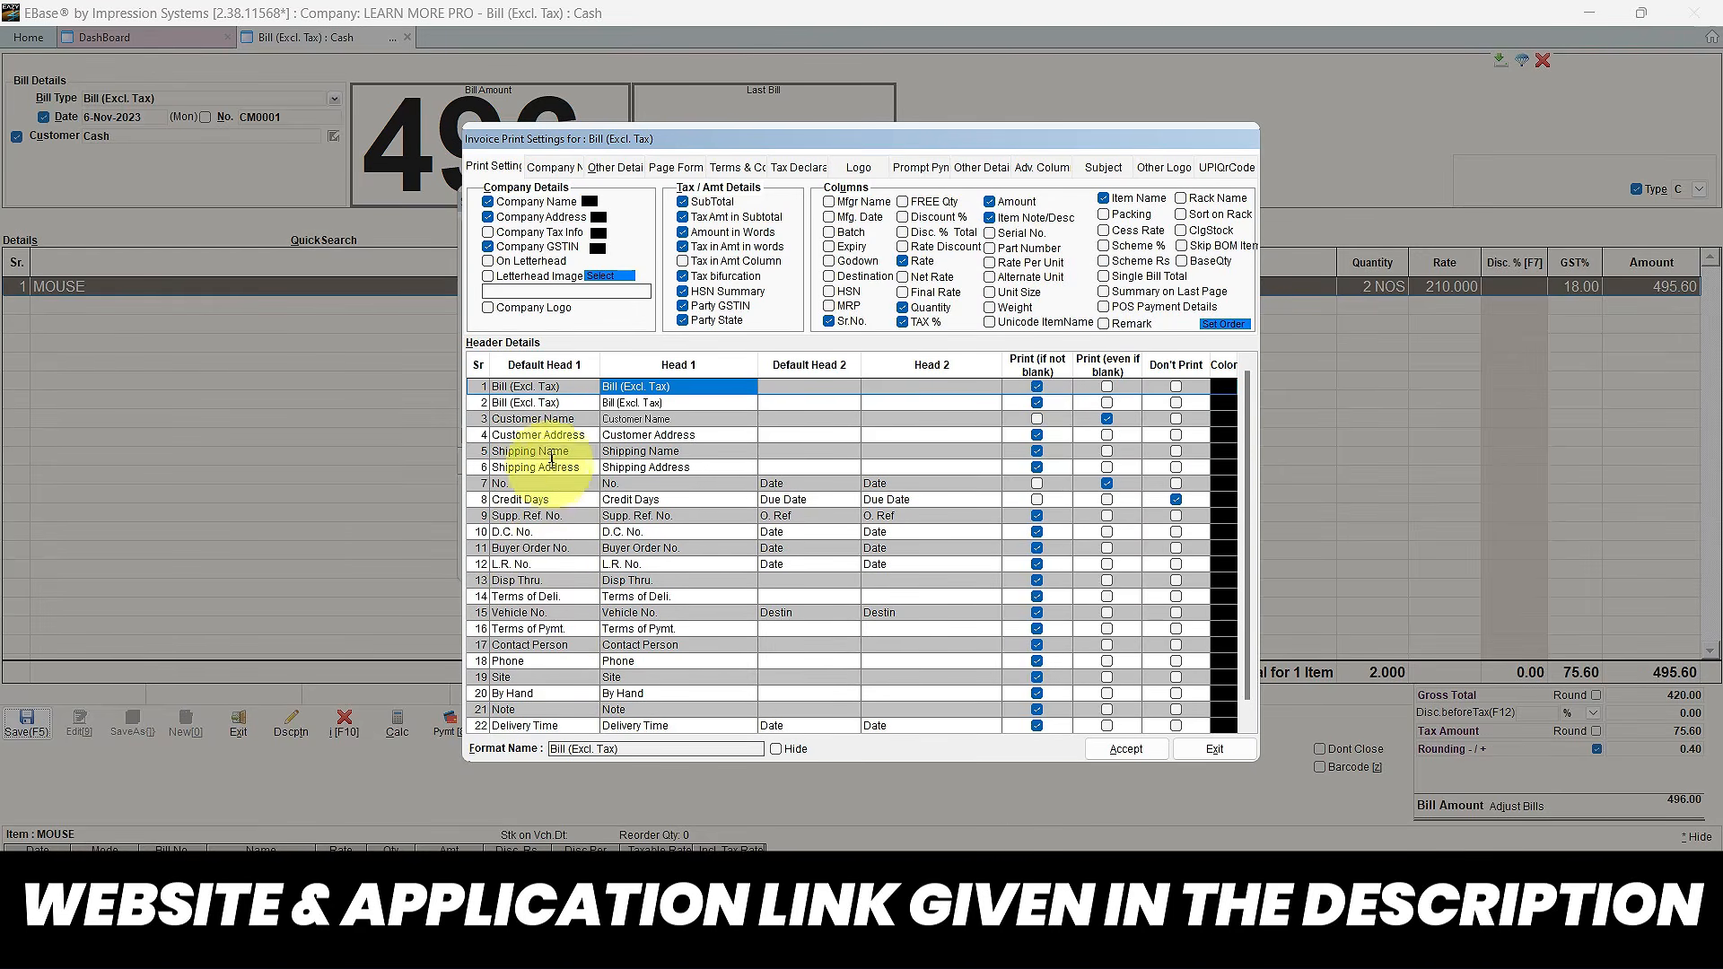
{"action": "left_click", "coordinate": [527, 501]}
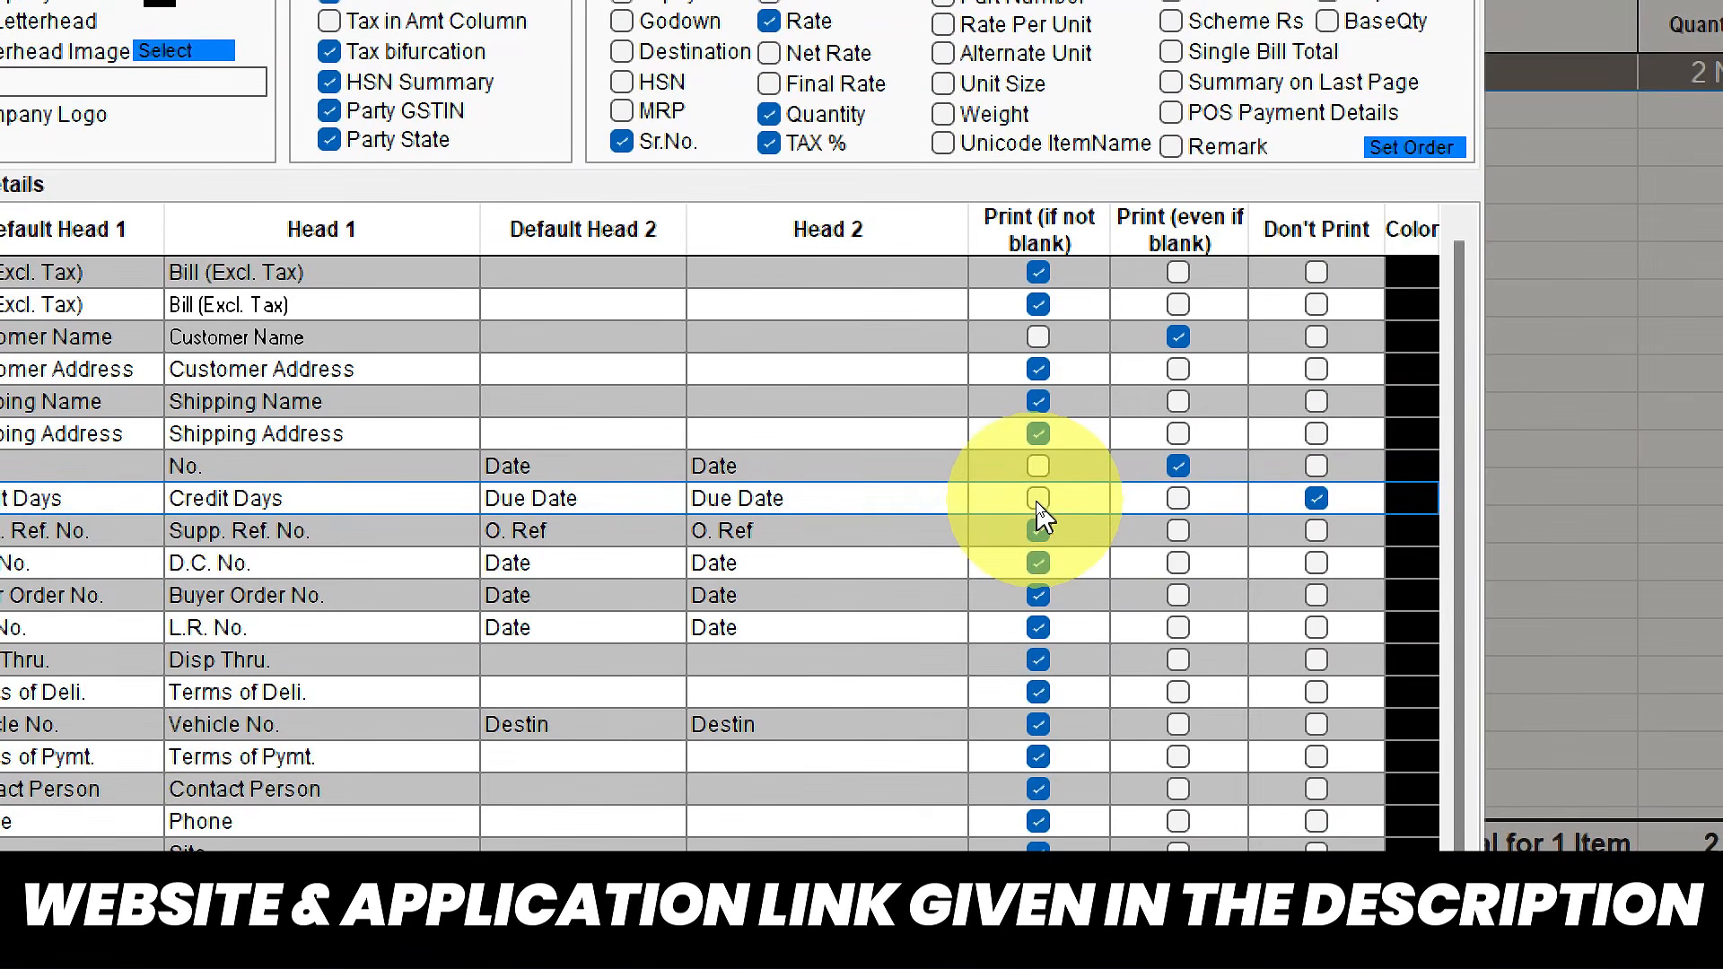
{"action": "left_click", "coordinate": [1039, 504]}
{"action": "left_click", "coordinate": [1039, 504]}
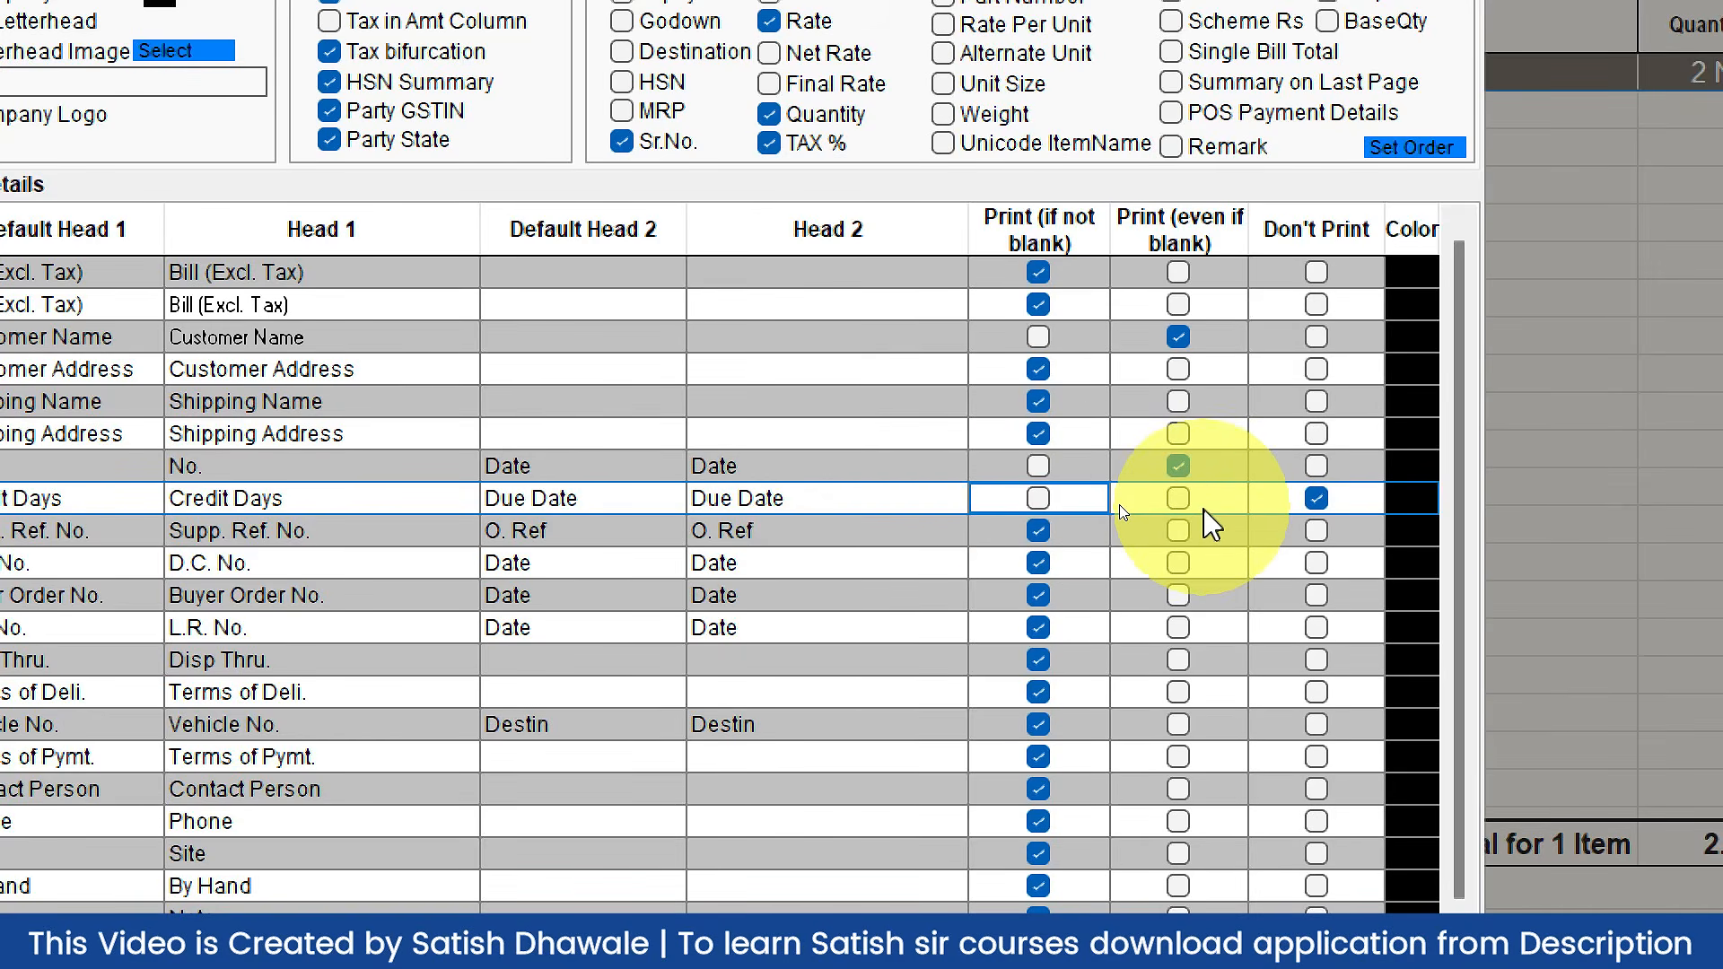
{"action": "left_click", "coordinate": [1178, 499]}
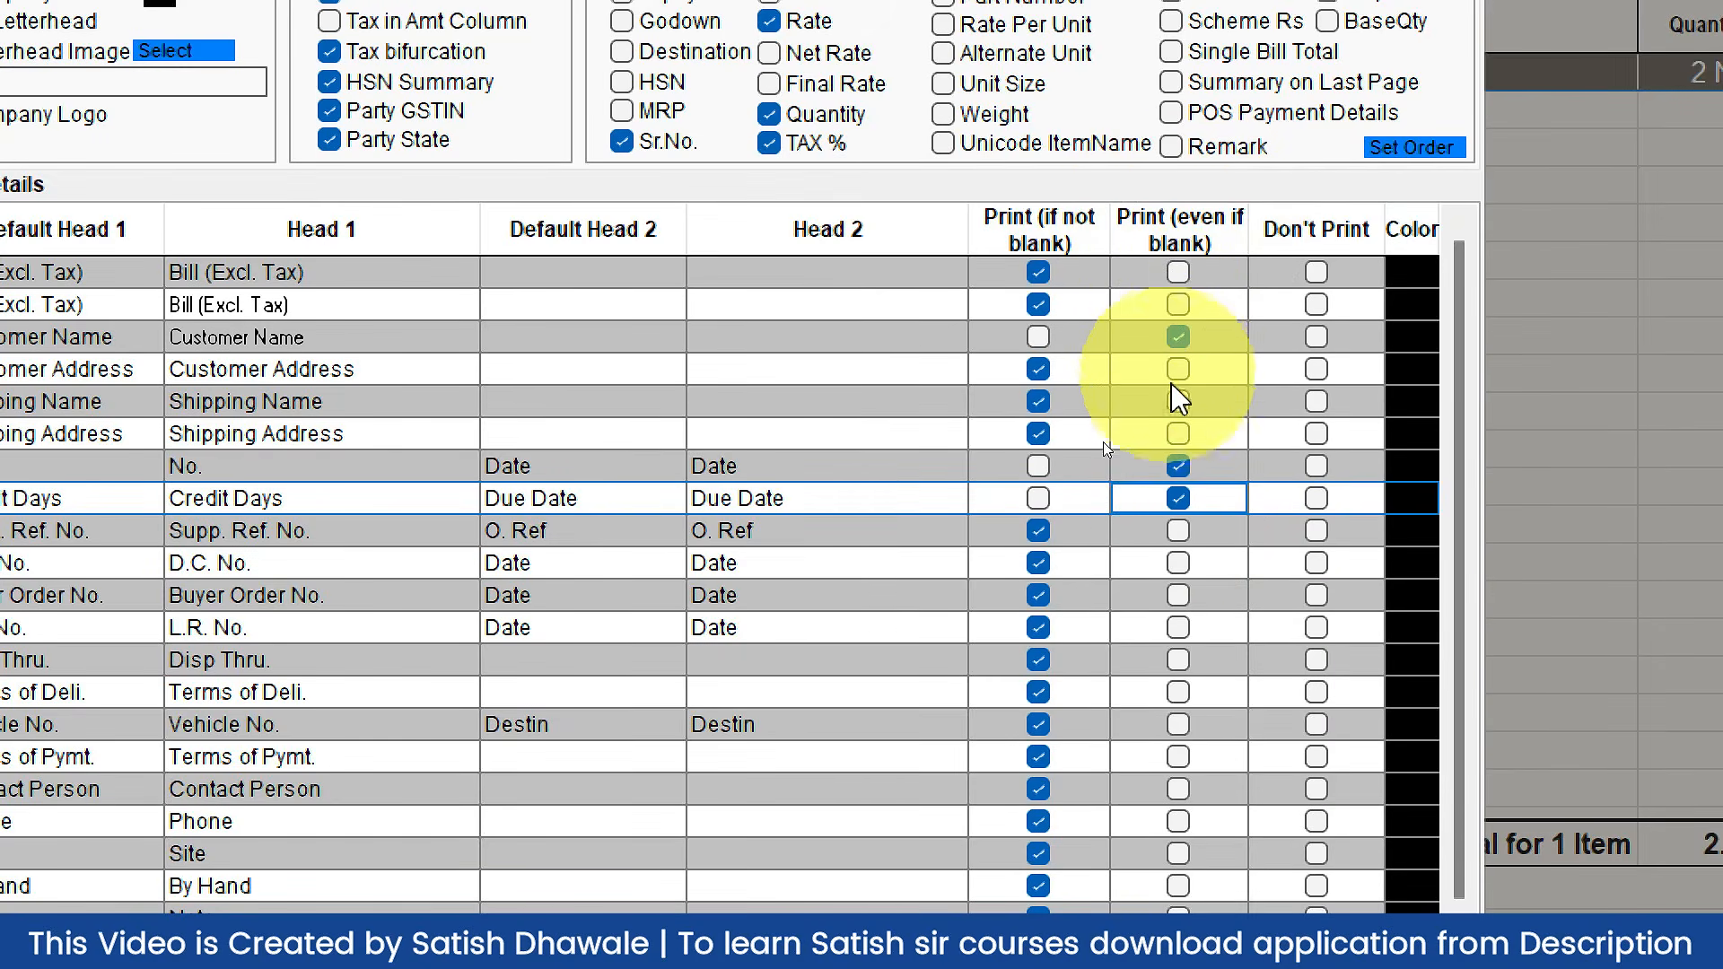
{"action": "left_click", "coordinate": [1173, 496]}
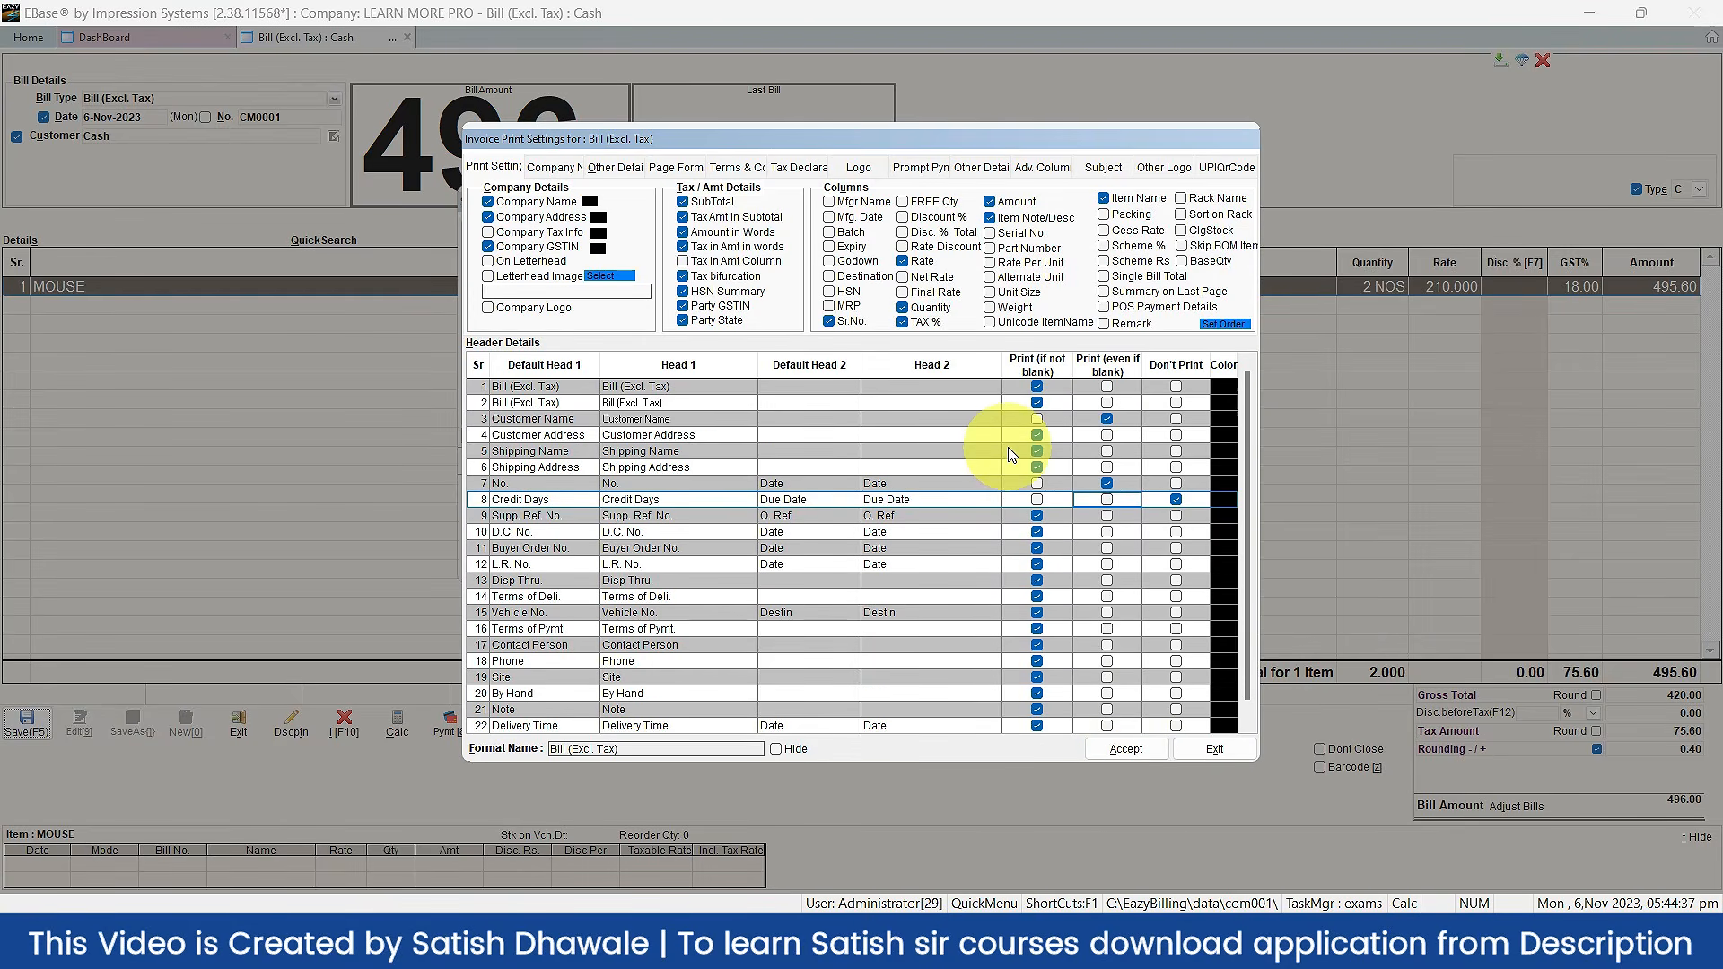
{"action": "left_click", "coordinate": [1125, 750]}
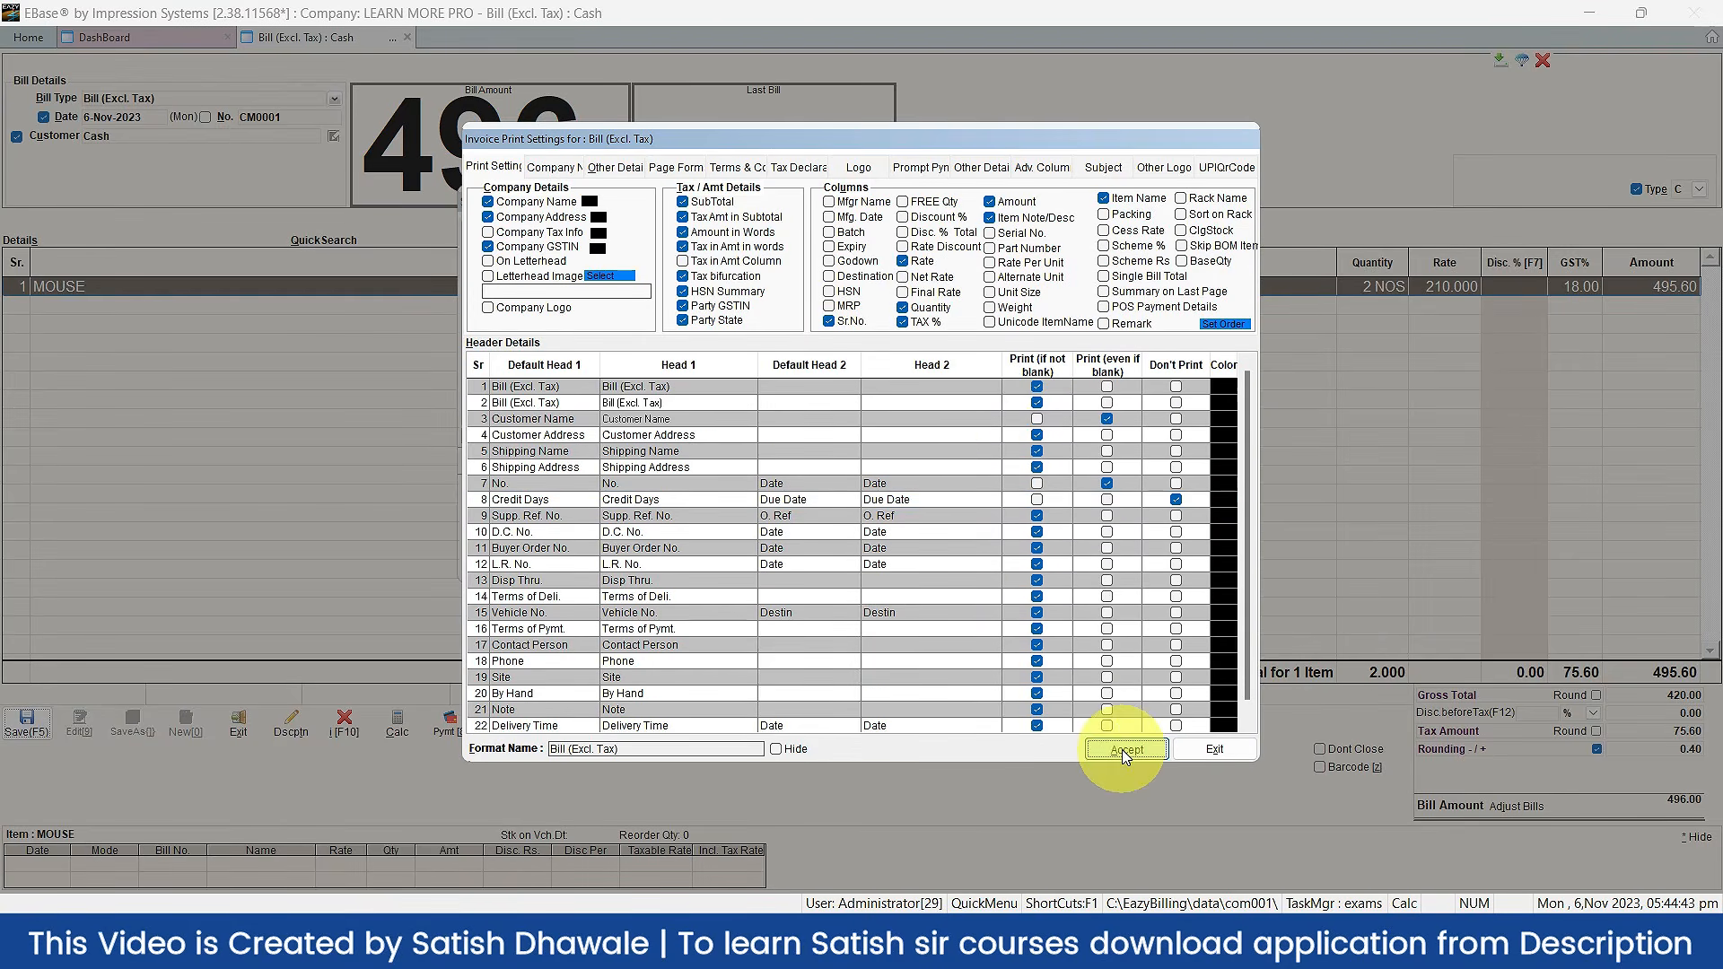
Step: Export the bill as a PDF saved as cm0001 in the Documents folder
{"action": "left_click", "coordinate": [1125, 750]}
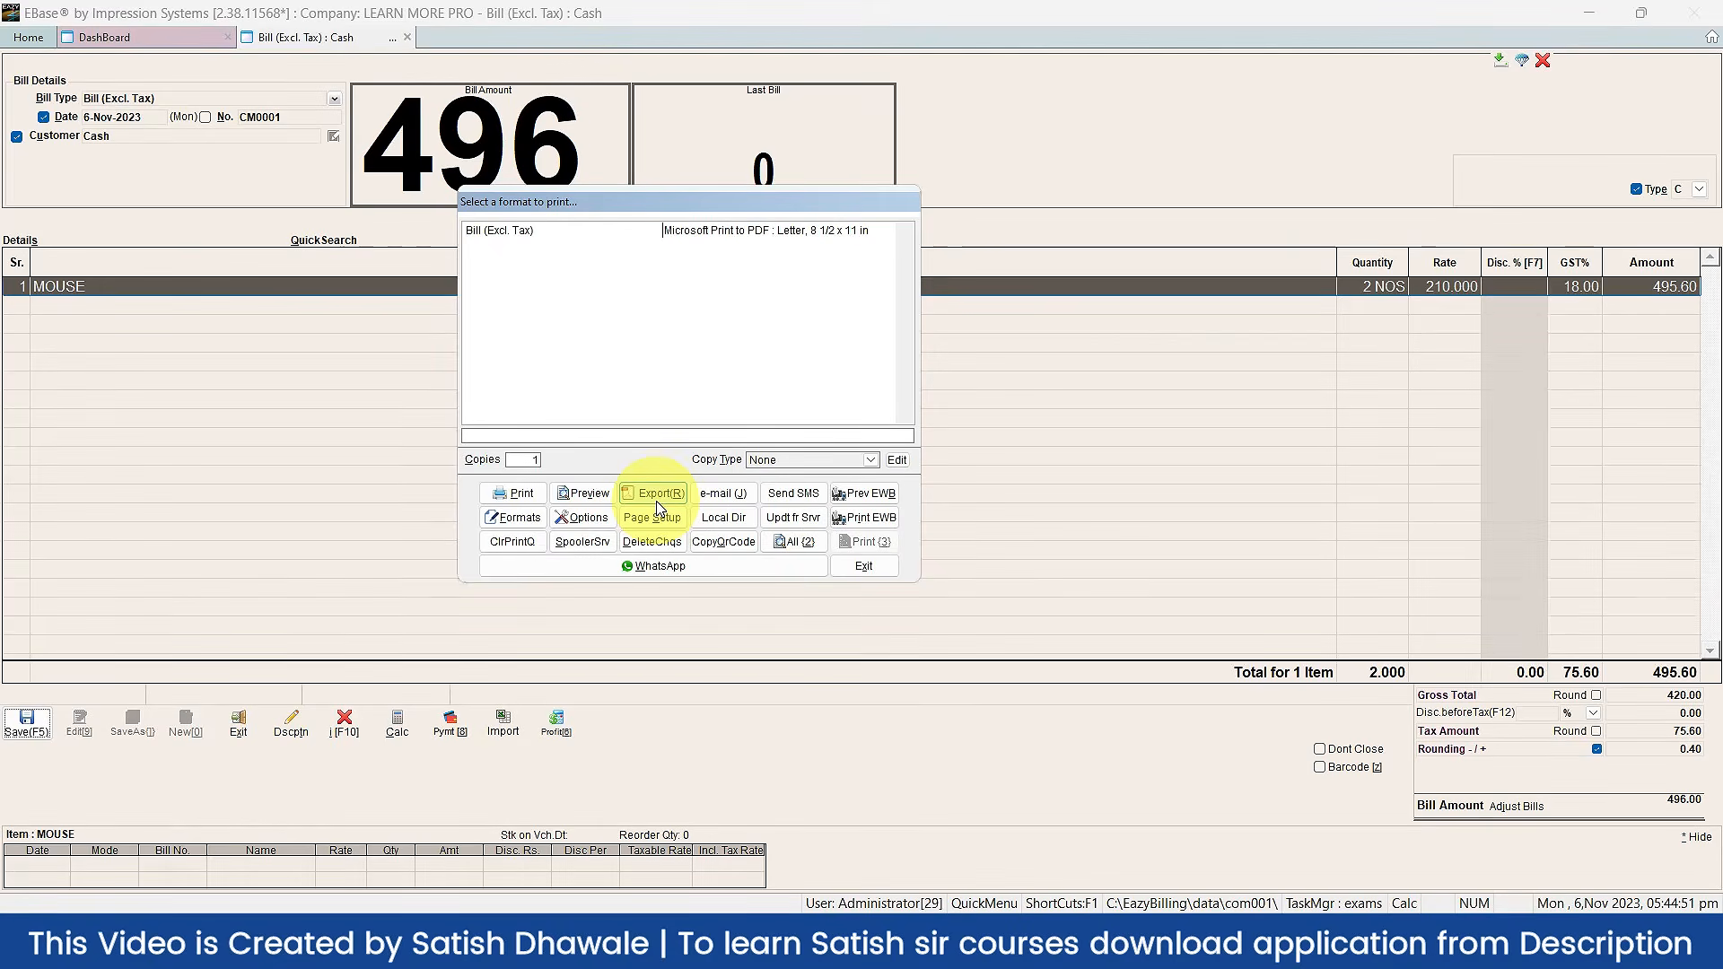
{"action": "left_click", "coordinate": [655, 500]}
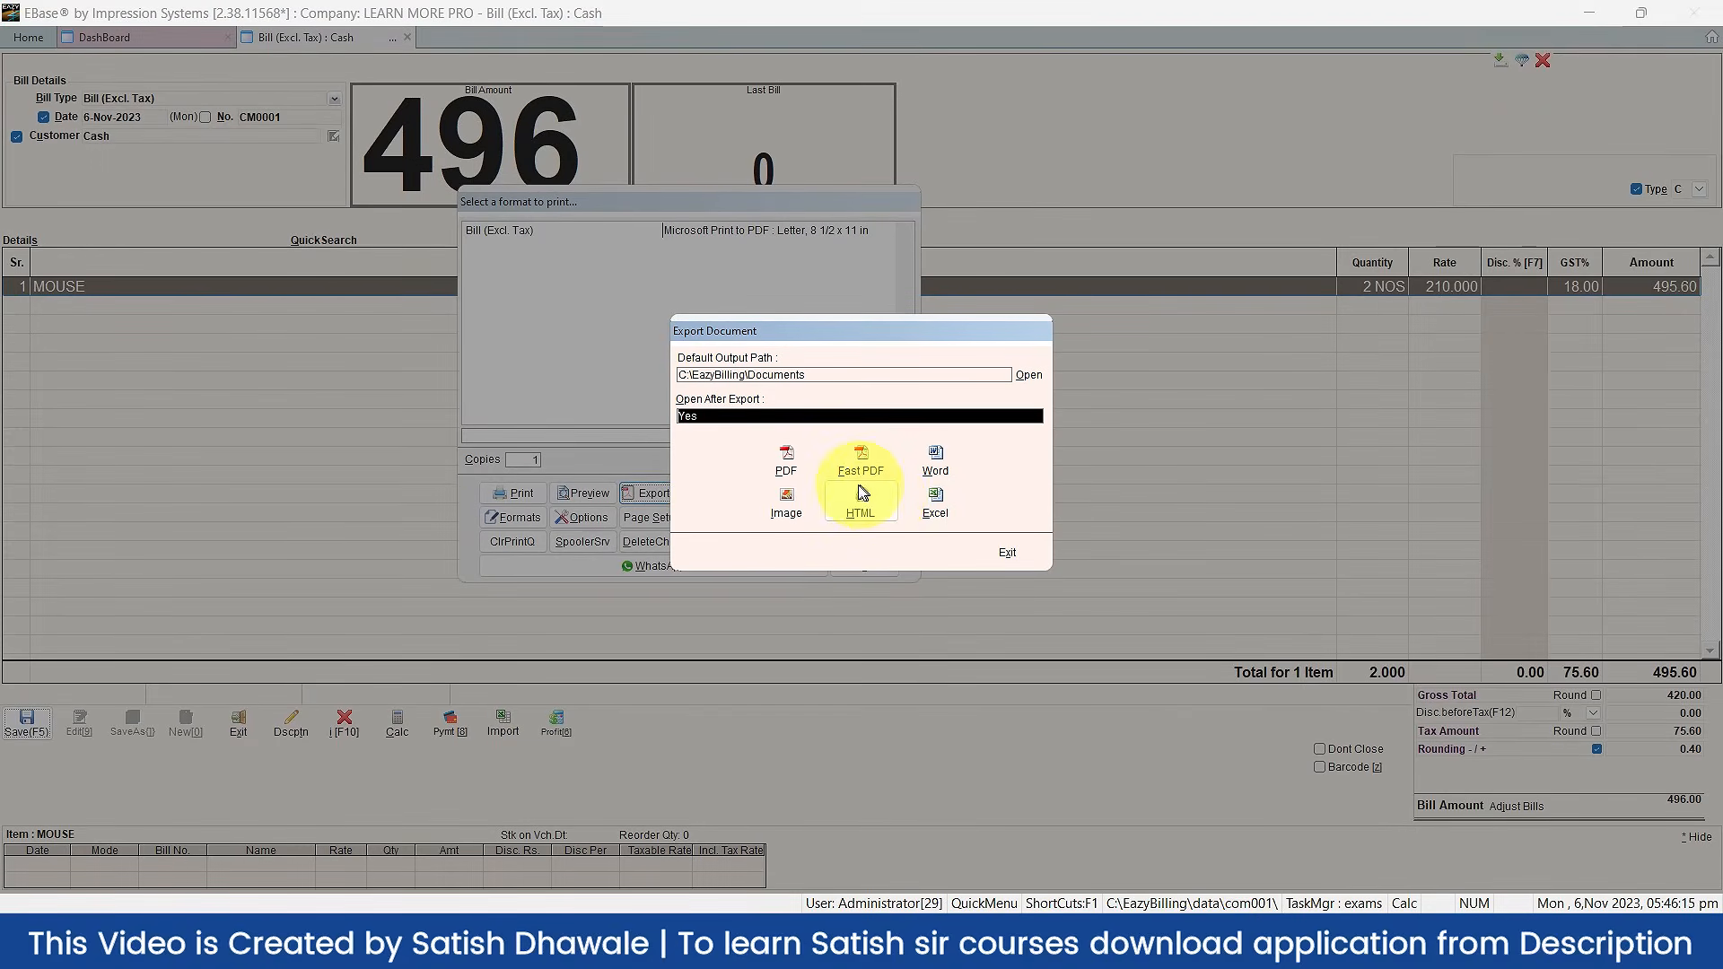
{"action": "left_click", "coordinate": [786, 459]}
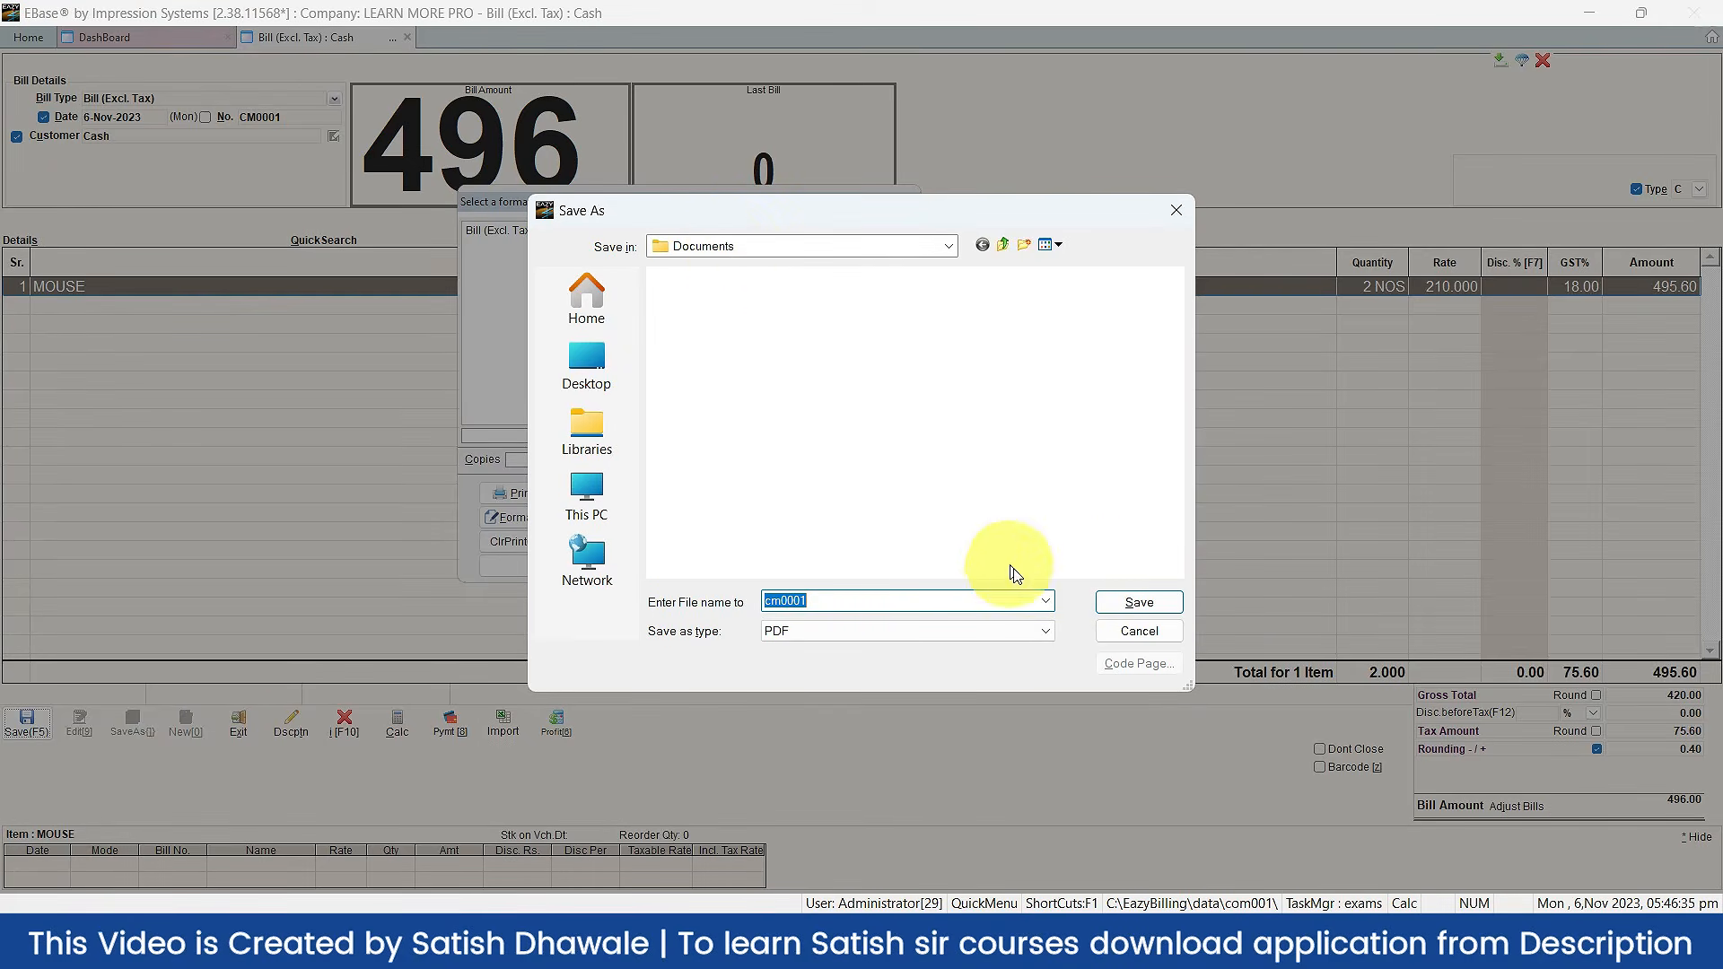
{"action": "left_click", "coordinate": [1120, 602]}
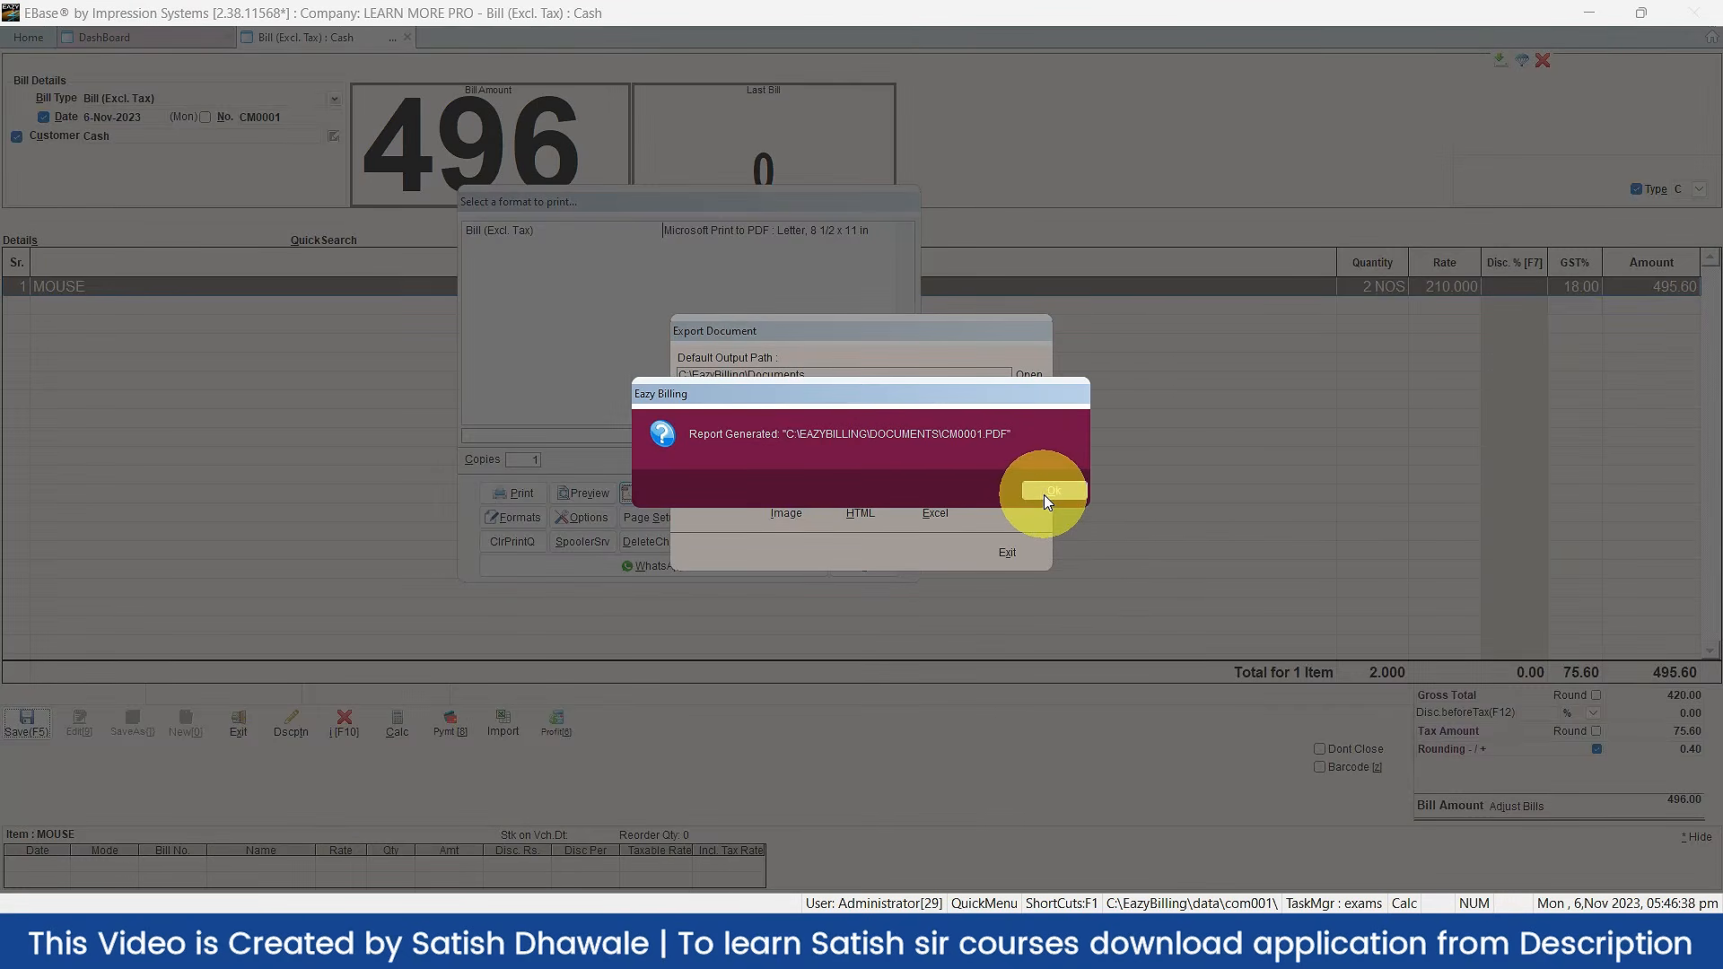
Step: Dismiss the report-generated message, scroll through CM0001.PDF, and close the PDF viewer
{"action": "left_click", "coordinate": [1047, 491]}
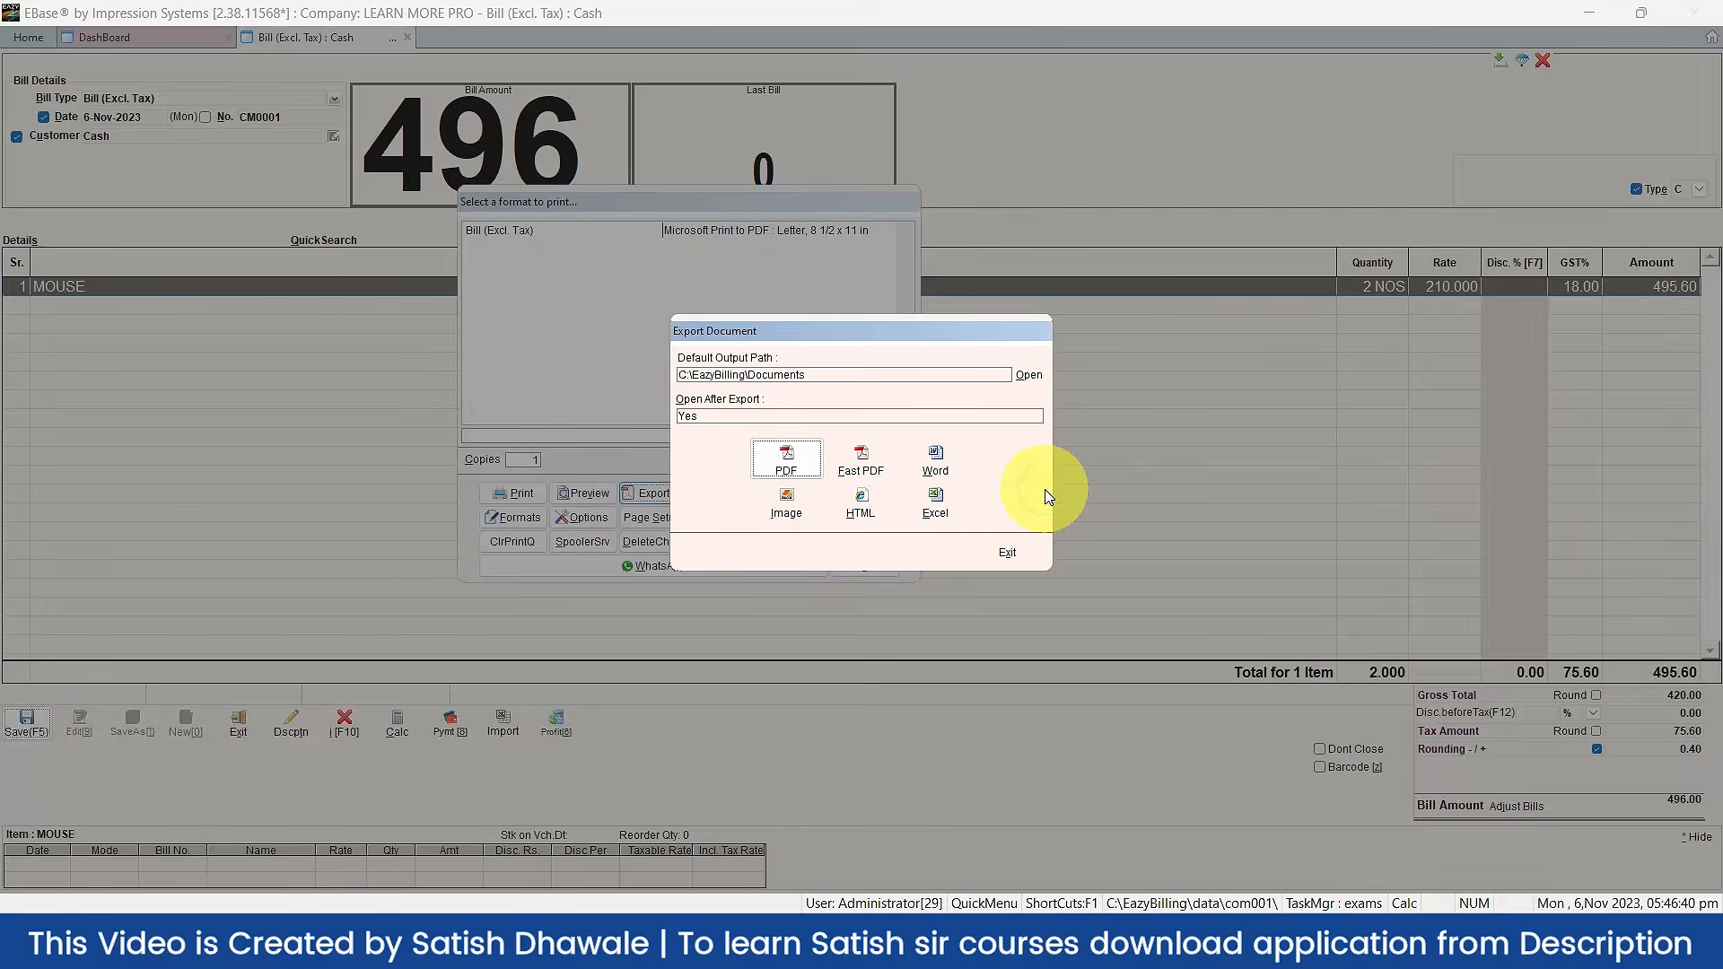
{"action": "scroll", "coordinate": [963, 345], "scroll_direction": "up", "scroll_amount": 1}
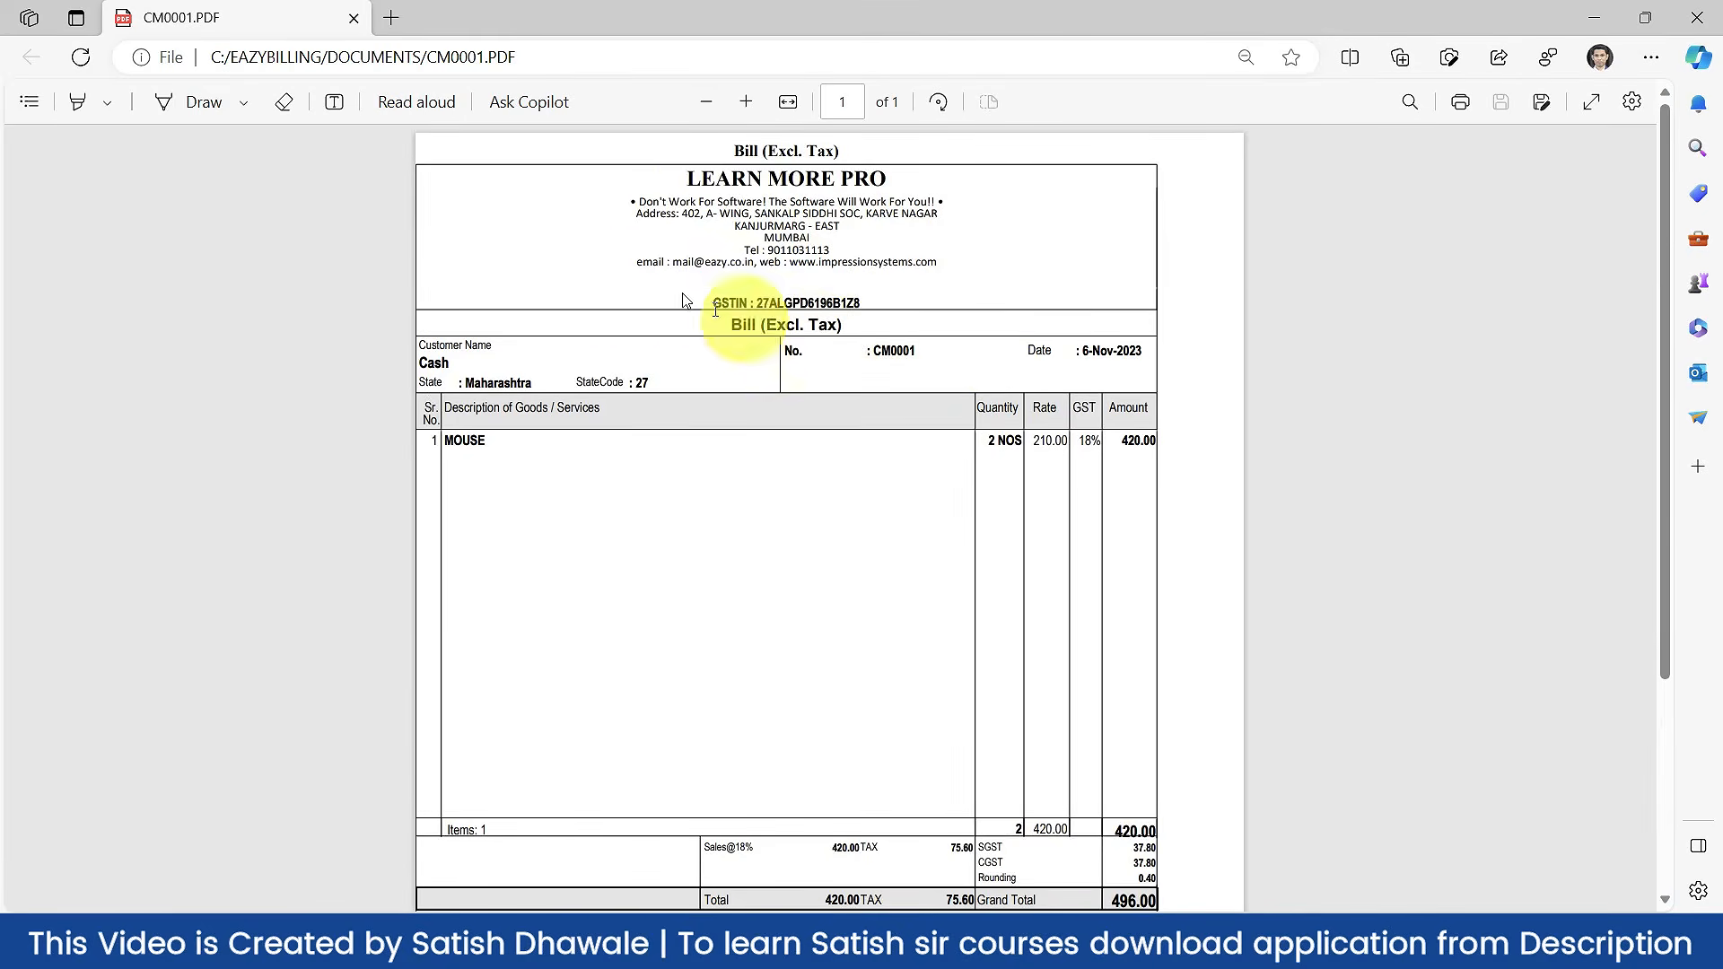
{"action": "scroll", "coordinate": [807, 364], "scroll_direction": "down", "scroll_amount": 2}
{"action": "scroll", "coordinate": [819, 359], "scroll_direction": "up", "scroll_amount": 1}
{"action": "scroll", "coordinate": [819, 359], "scroll_direction": "down", "scroll_amount": 3}
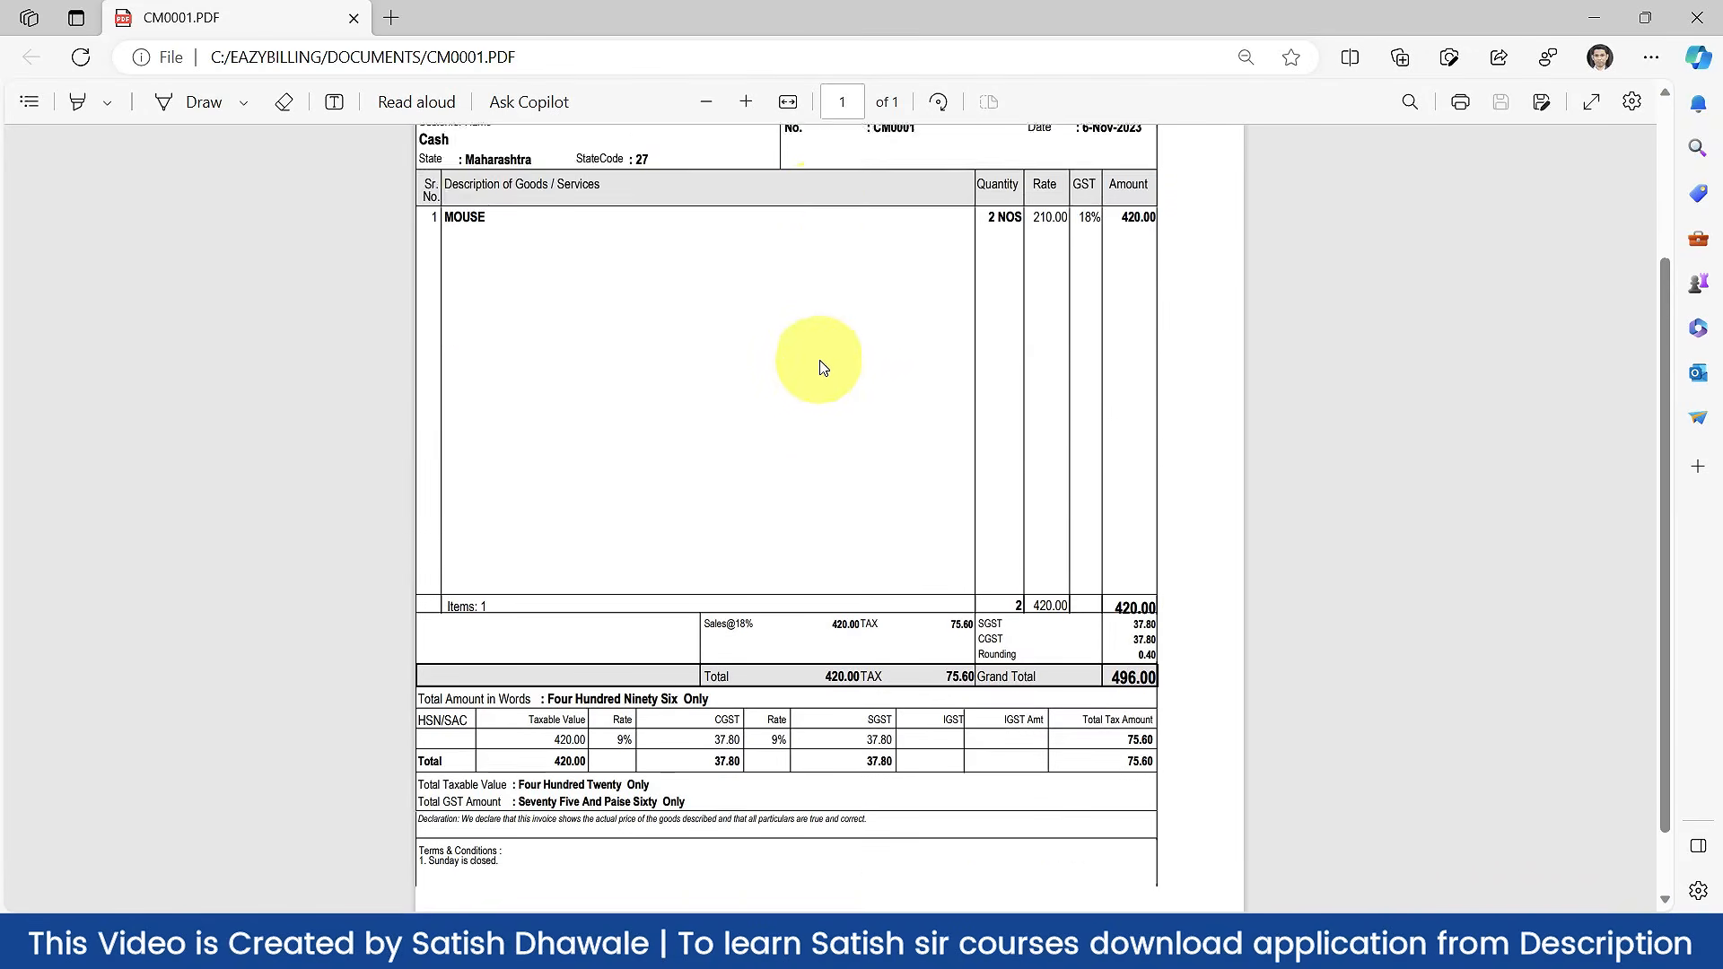
{"action": "left_click", "coordinate": [1695, 17]}
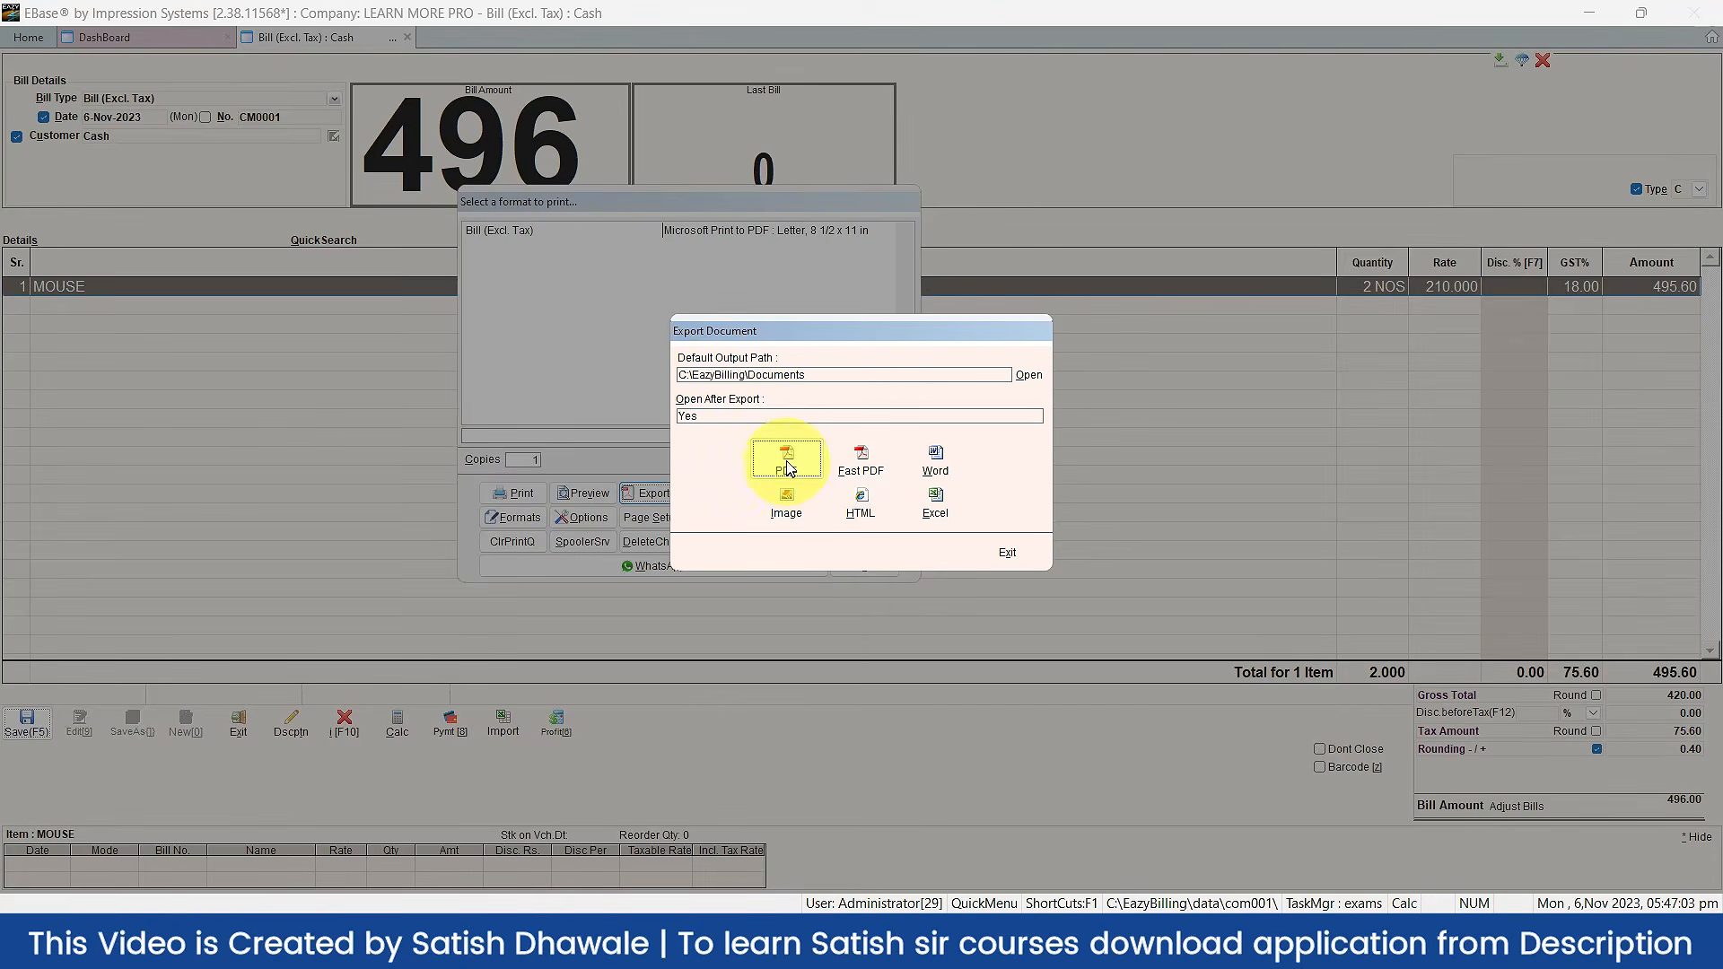
Step: Set D:\Skill Course\Skill Course Logo as the bill's logo on the Logo tab of the print options
{"action": "left_click", "coordinate": [1007, 555]}
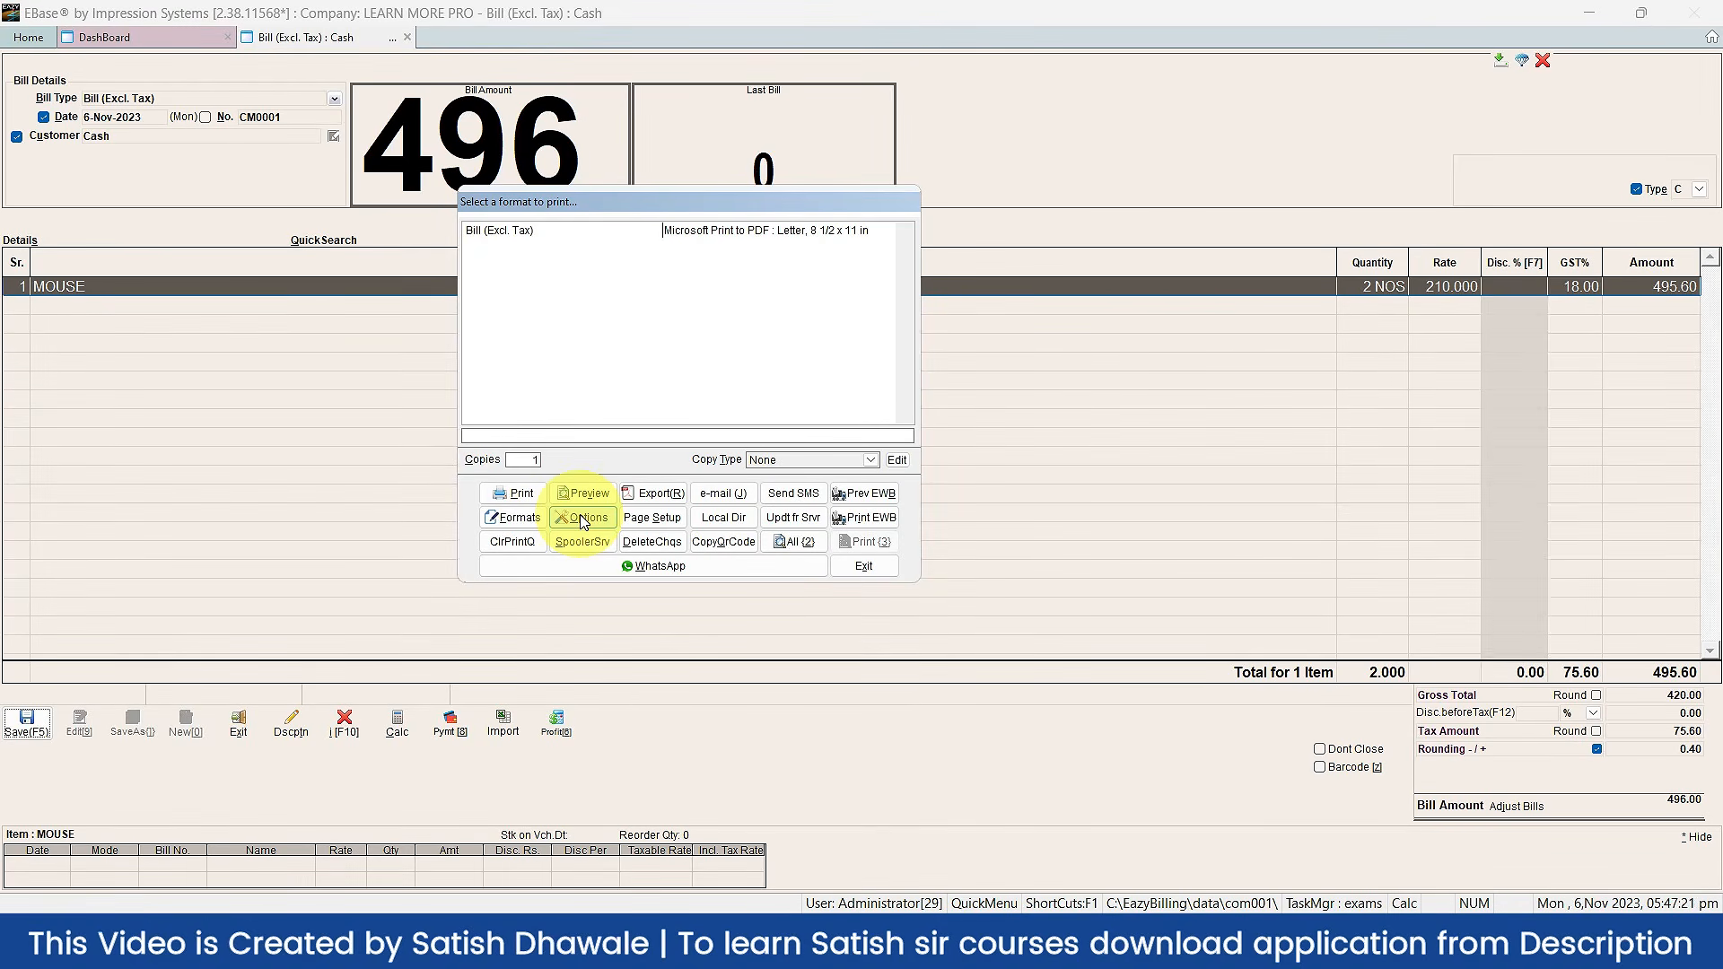
{"action": "left_click", "coordinate": [582, 519]}
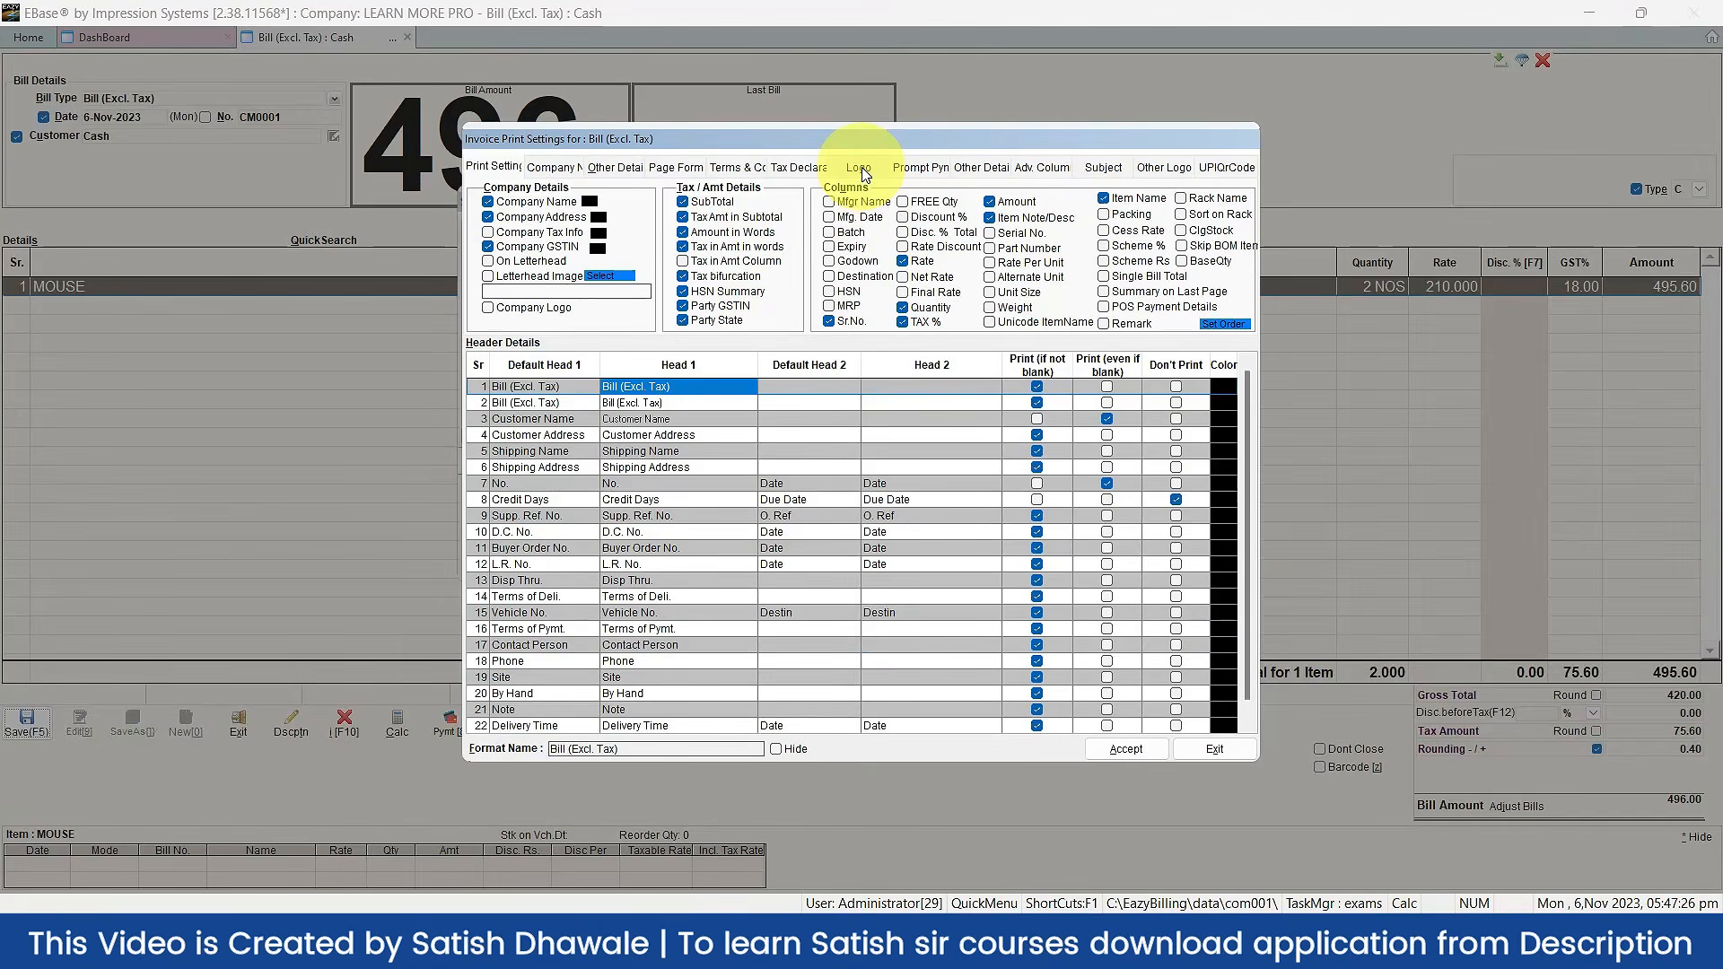
{"action": "left_click", "coordinate": [857, 173]}
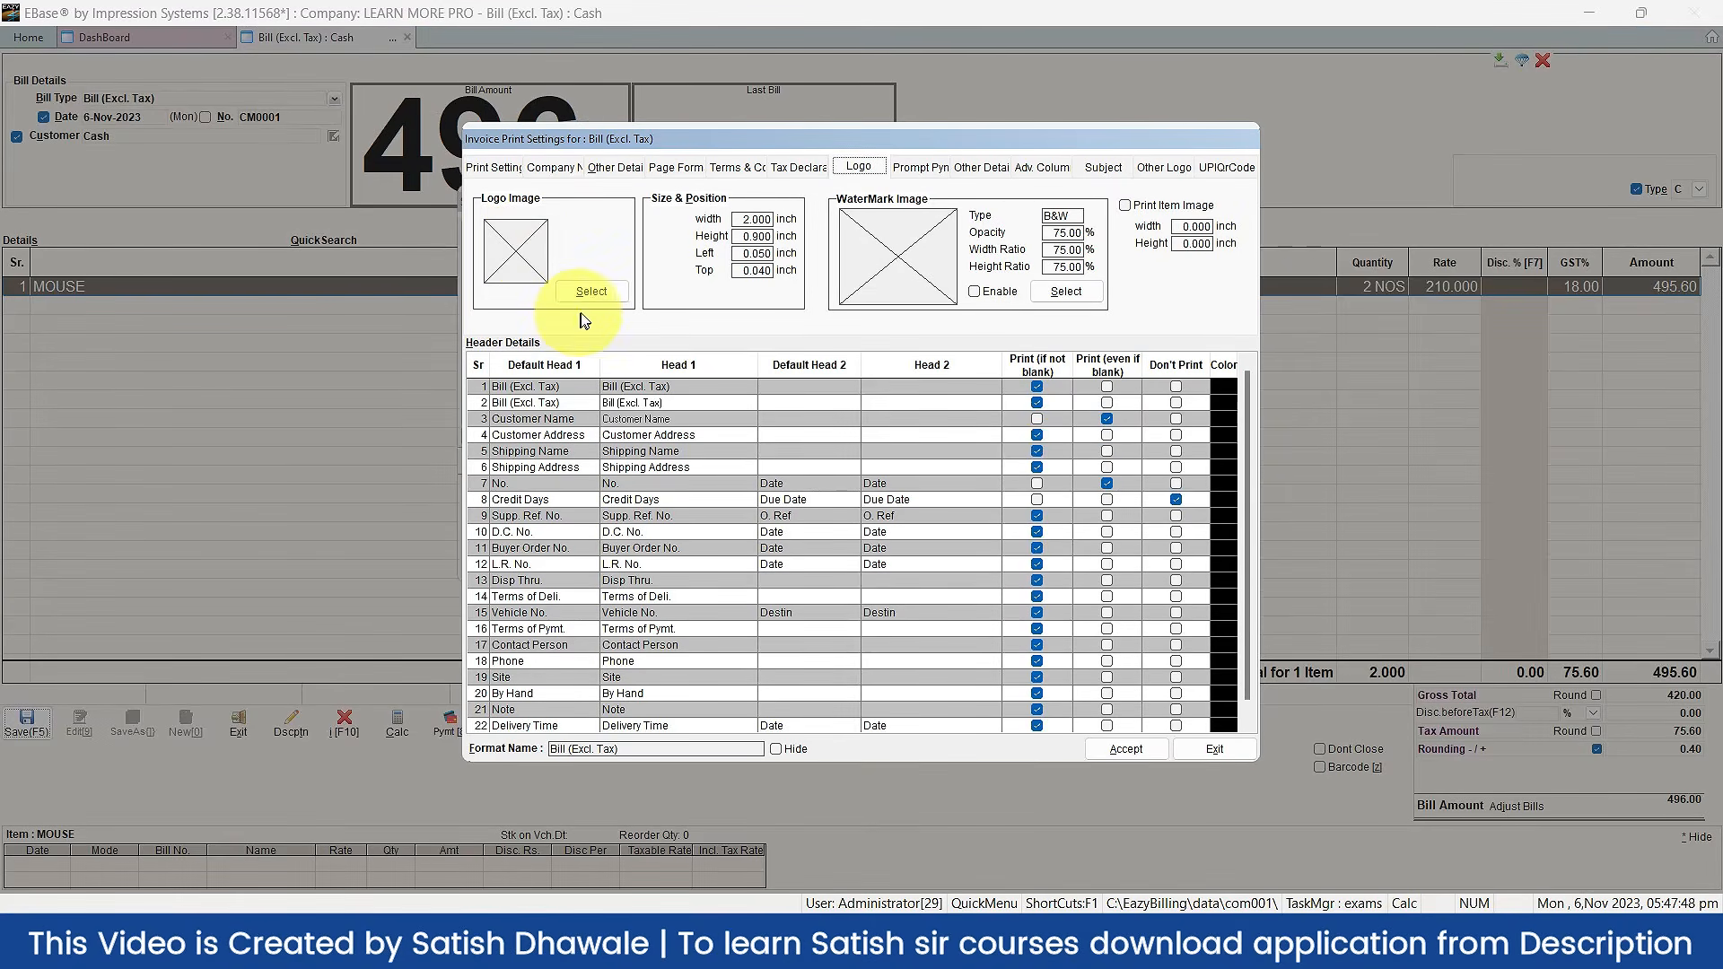
{"action": "left_click", "coordinate": [585, 293]}
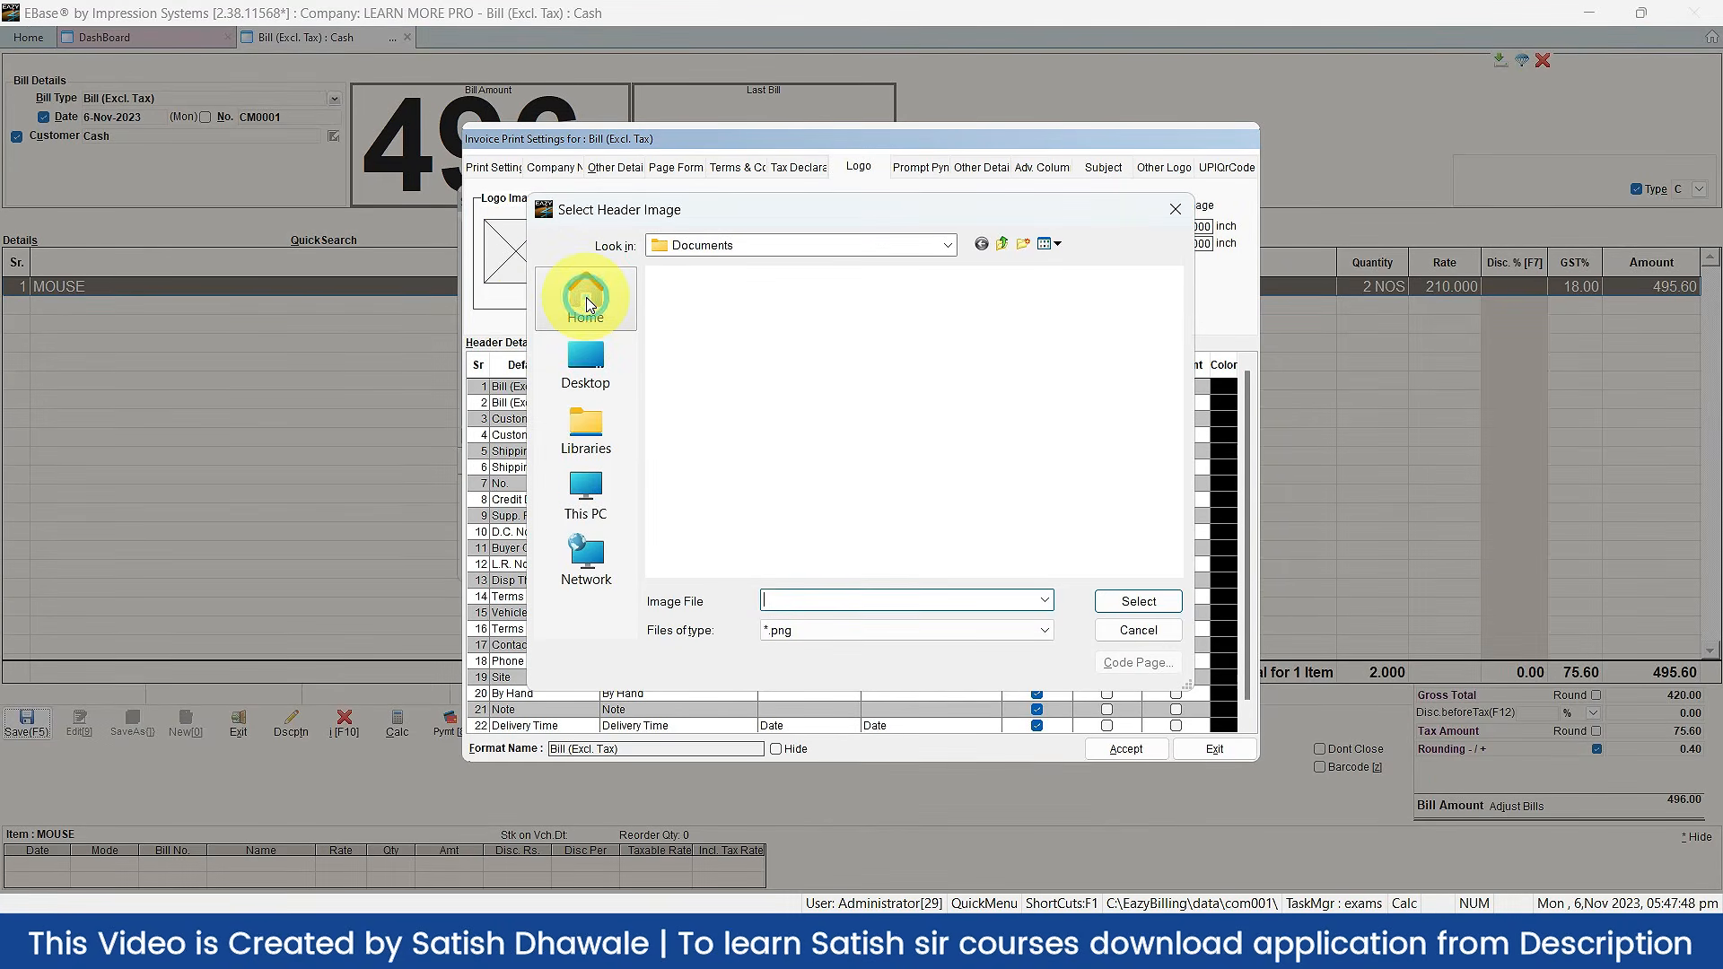
{"action": "left_click", "coordinate": [585, 494]}
{"action": "double_click", "coordinate": [758, 434]}
{"action": "double_click", "coordinate": [878, 395]}
{"action": "key", "text": "Down"}
{"action": "key", "text": "Down"}
{"action": "key", "text": "Down"}
{"action": "key", "text": "Down"}
{"action": "key", "text": "Down"}
{"action": "key", "text": "Down"}
{"action": "key", "text": "Down"}
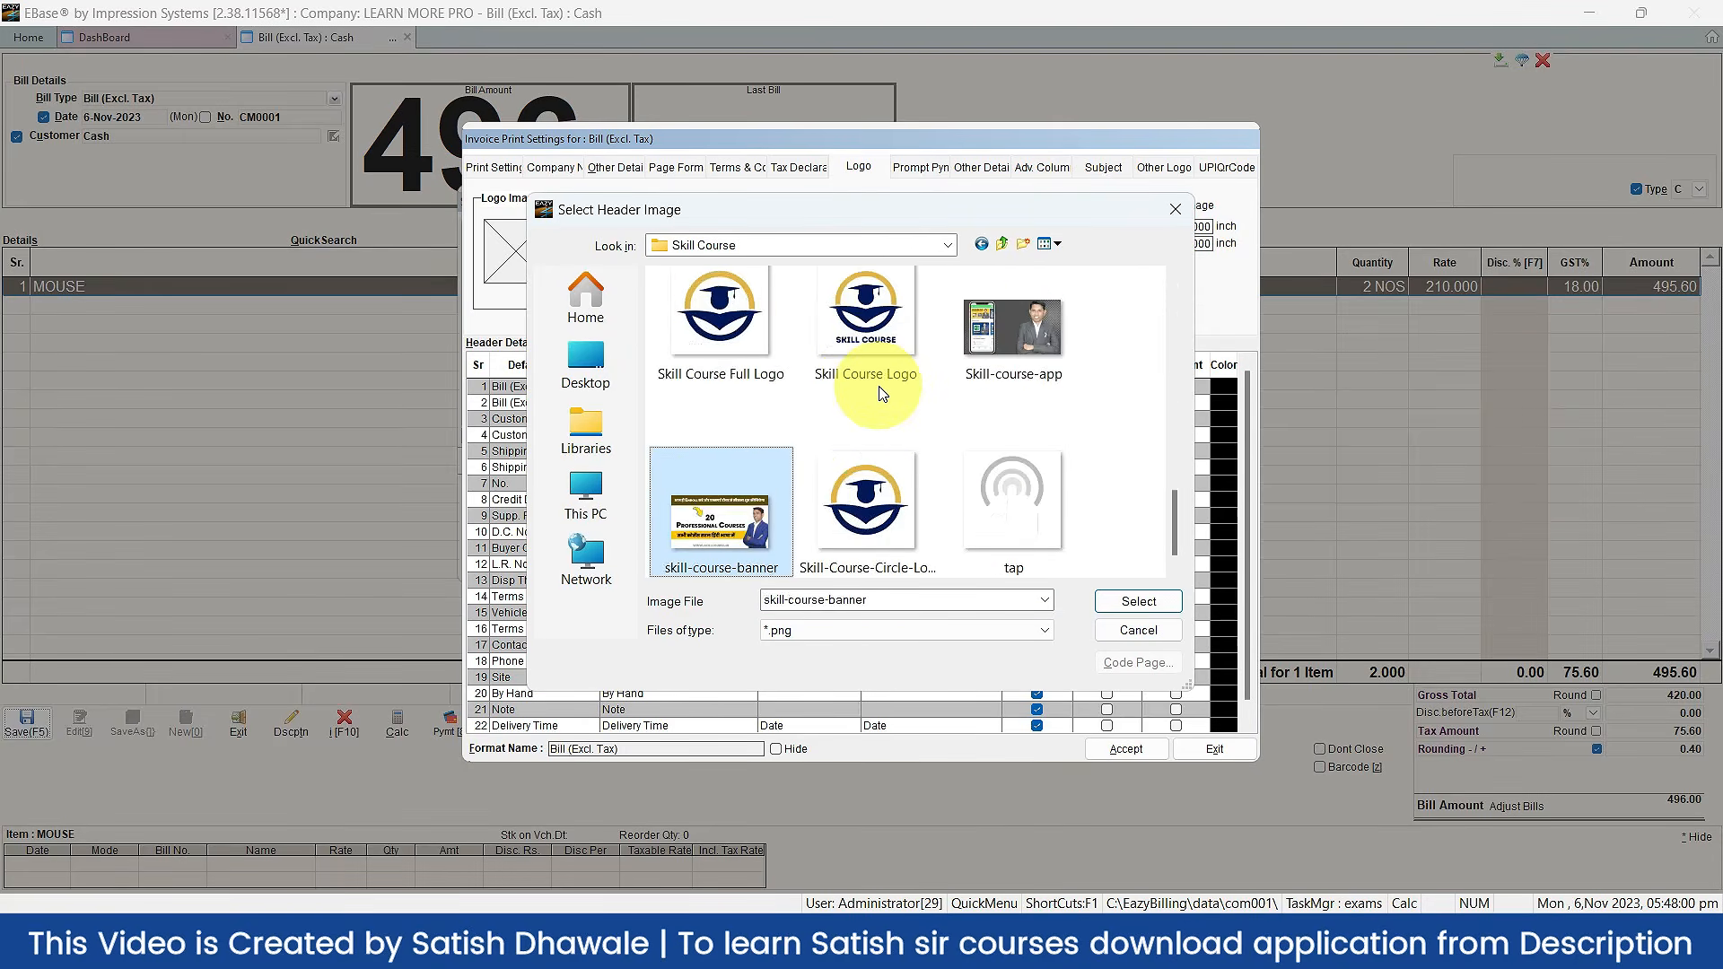
{"action": "left_click", "coordinate": [878, 392]}
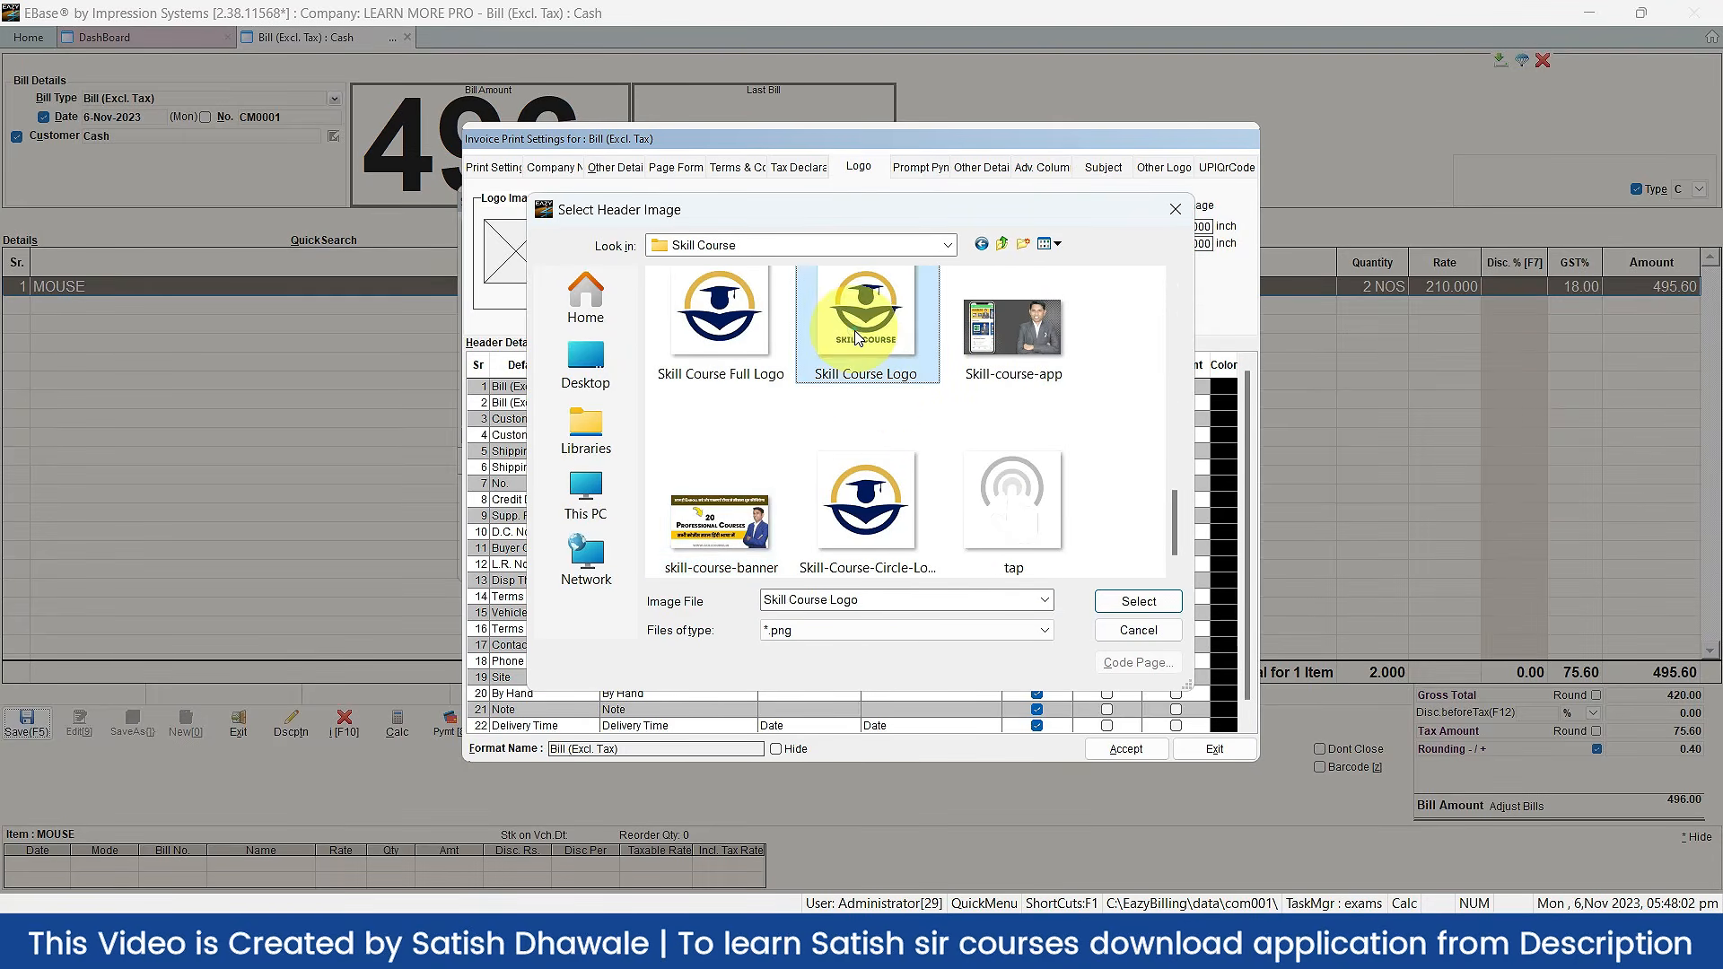
{"action": "left_click", "coordinate": [1138, 601]}
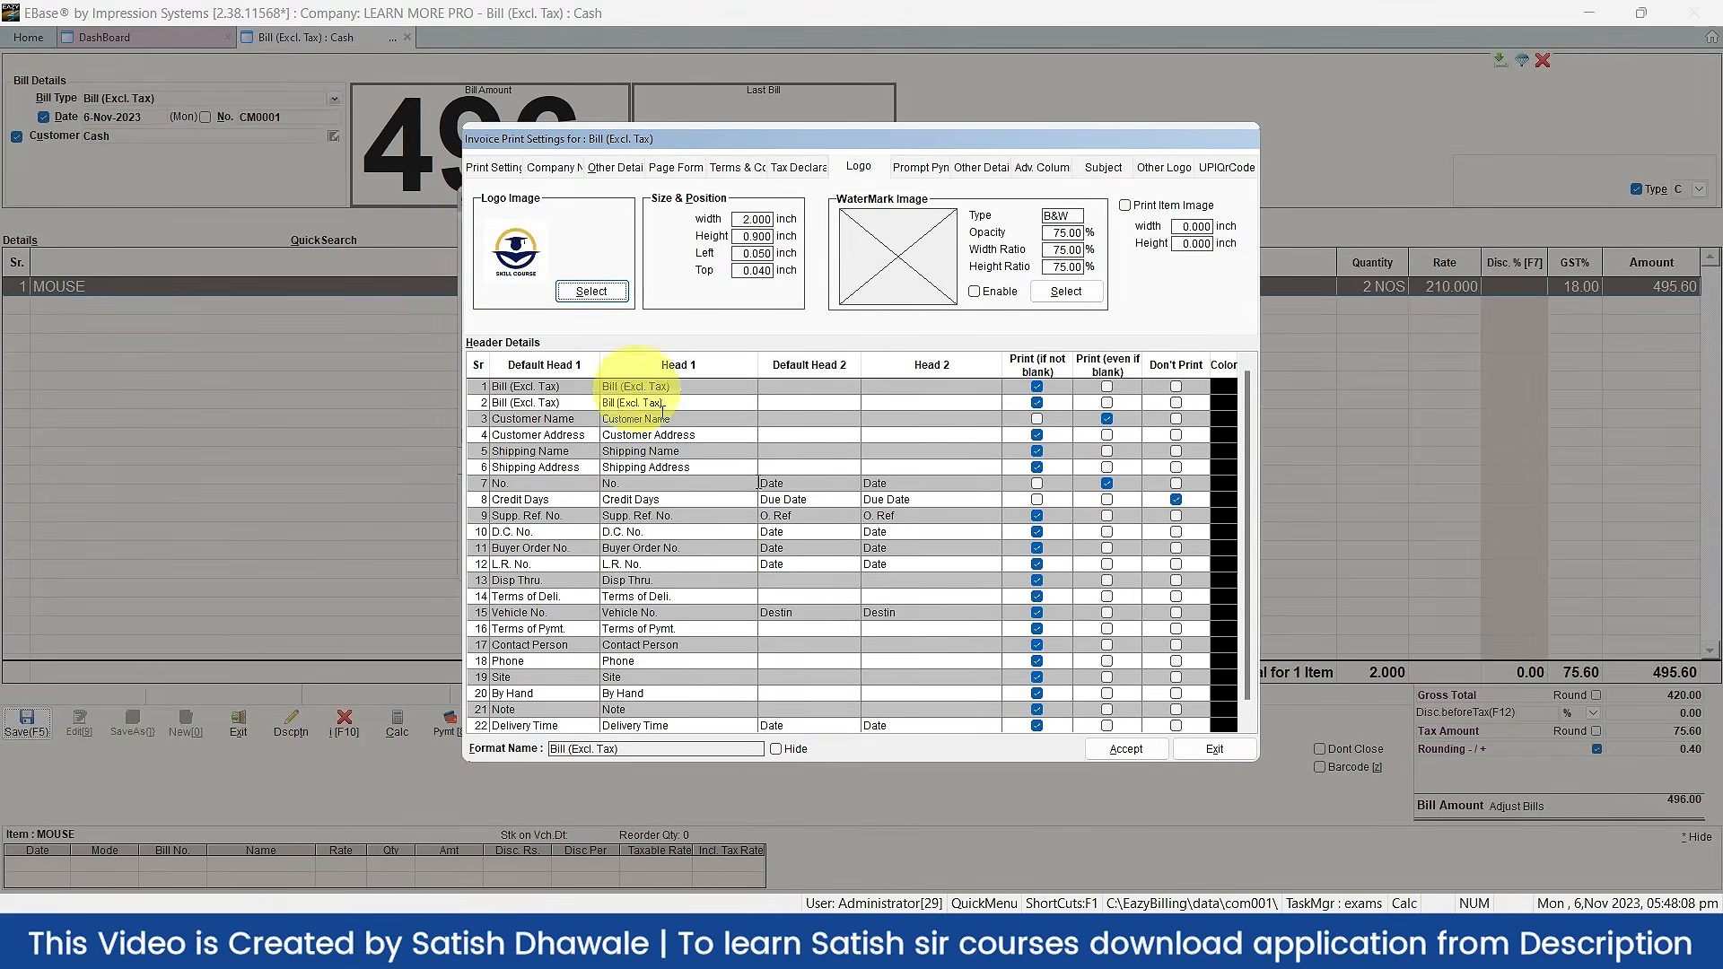
Step: Tick Company Logo on the Print Setting tab, accept, and preview the bill with the logo
{"action": "left_click", "coordinate": [494, 168]}
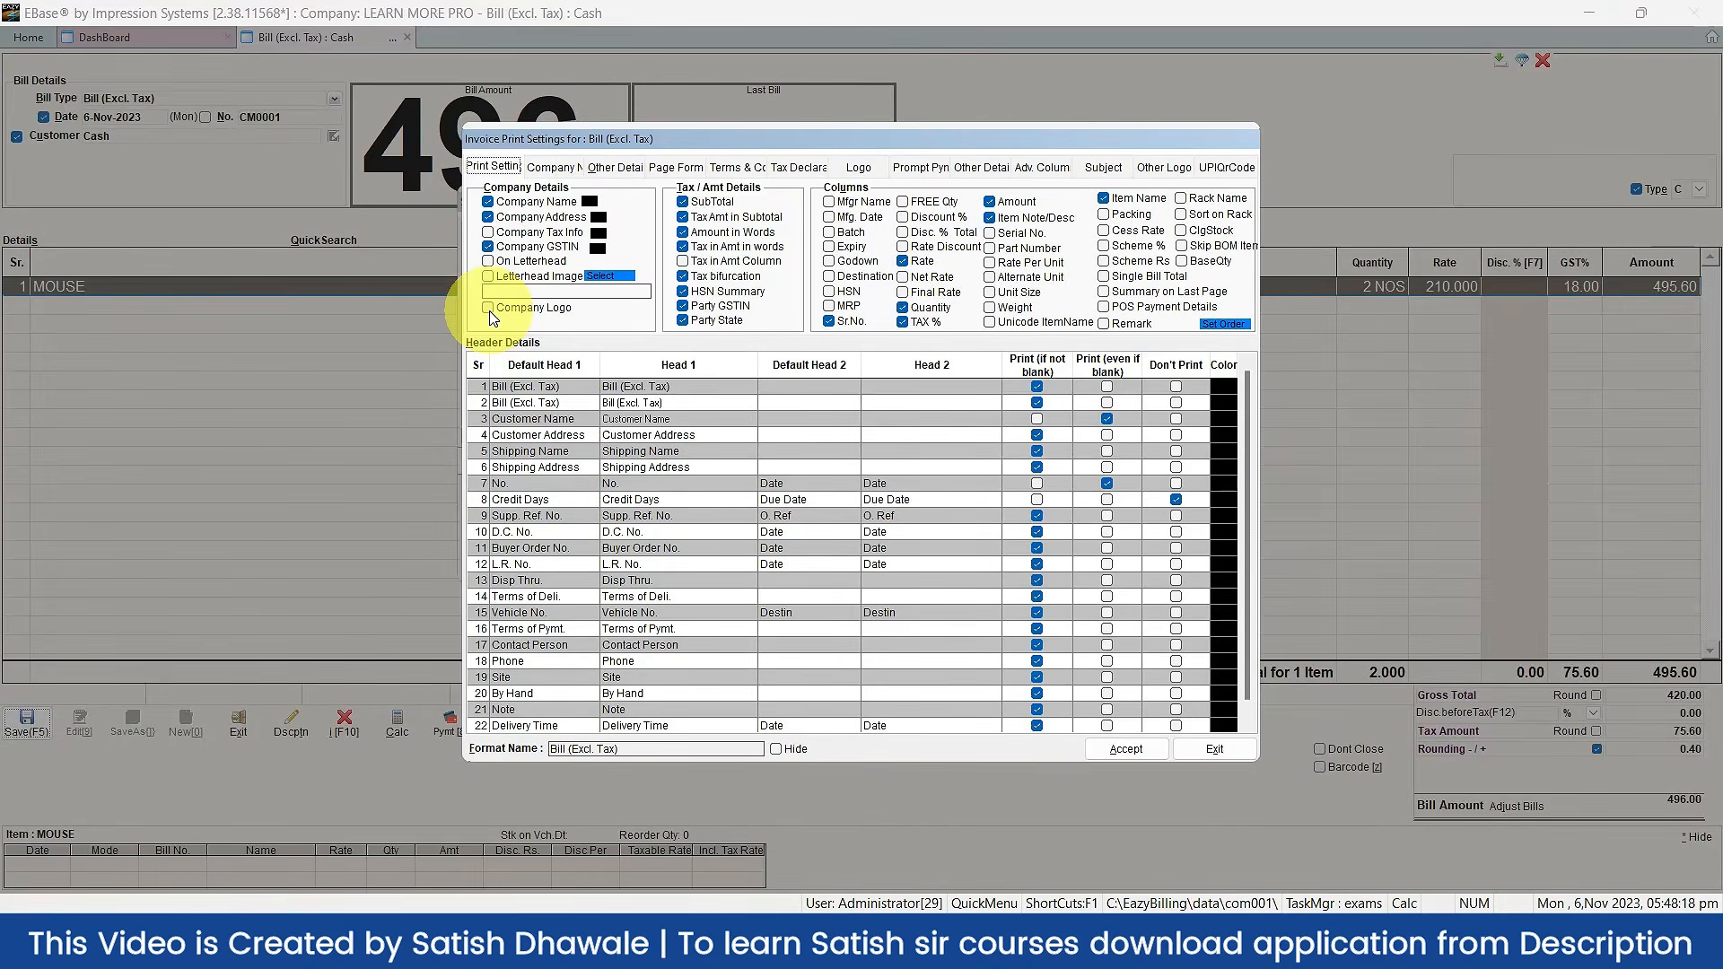
{"action": "left_click", "coordinate": [485, 301]}
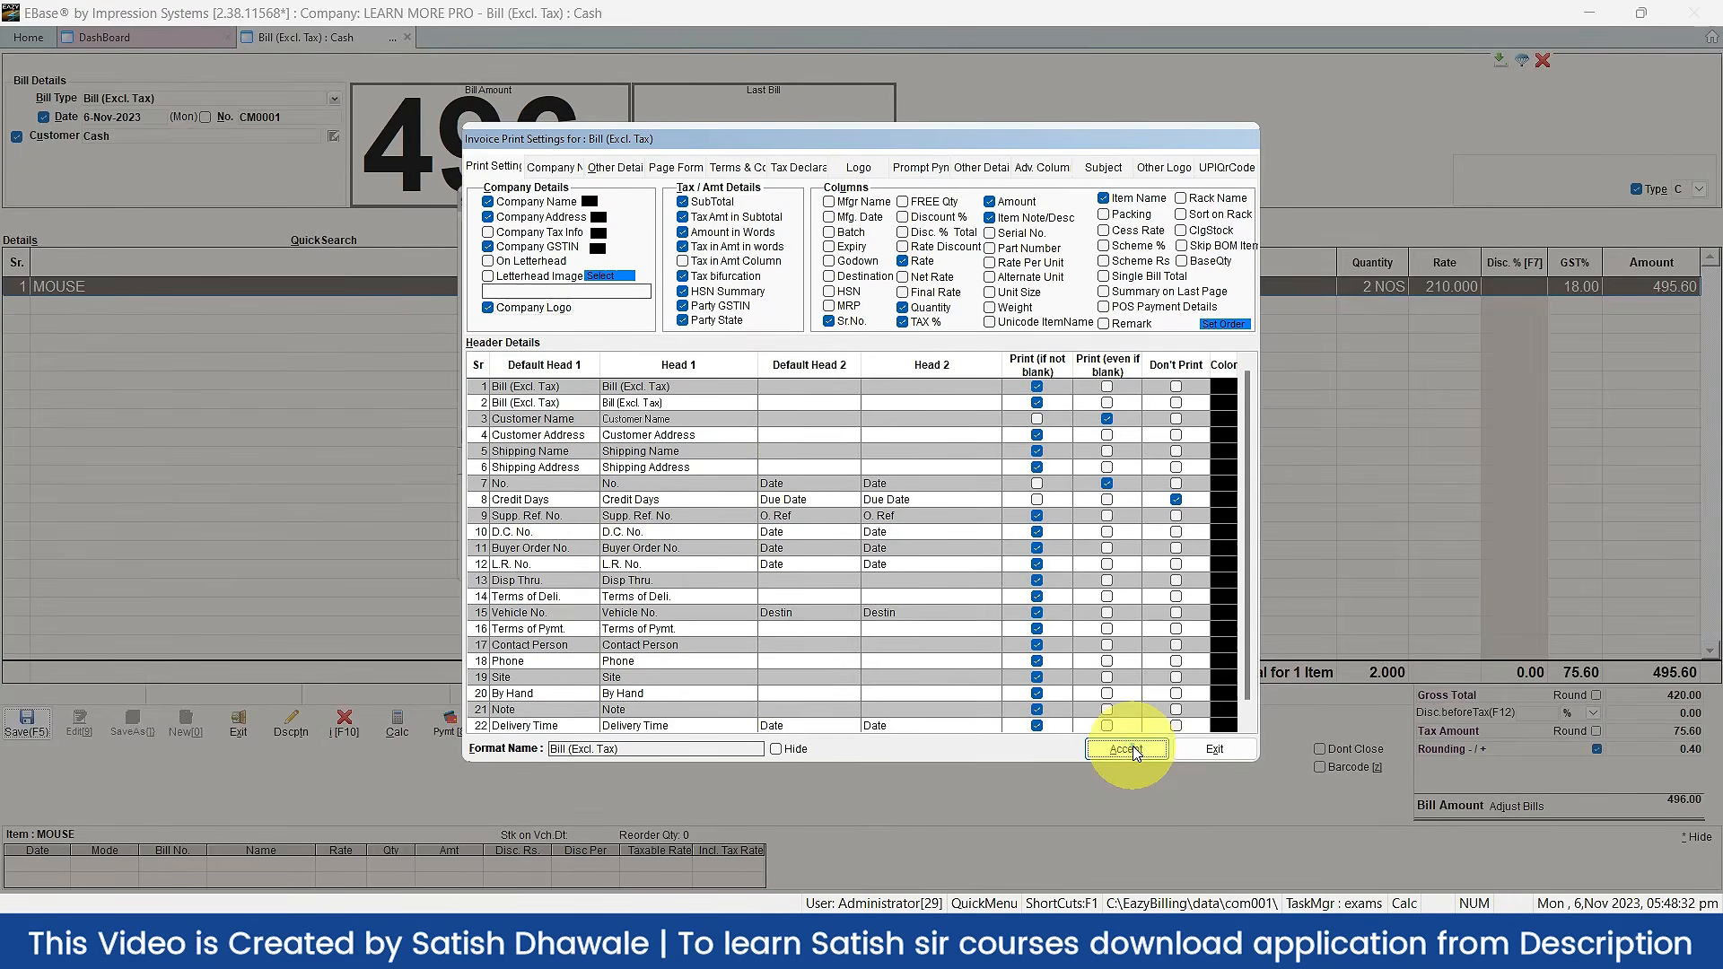
{"action": "left_click", "coordinate": [1126, 749]}
{"action": "left_click", "coordinate": [597, 486]}
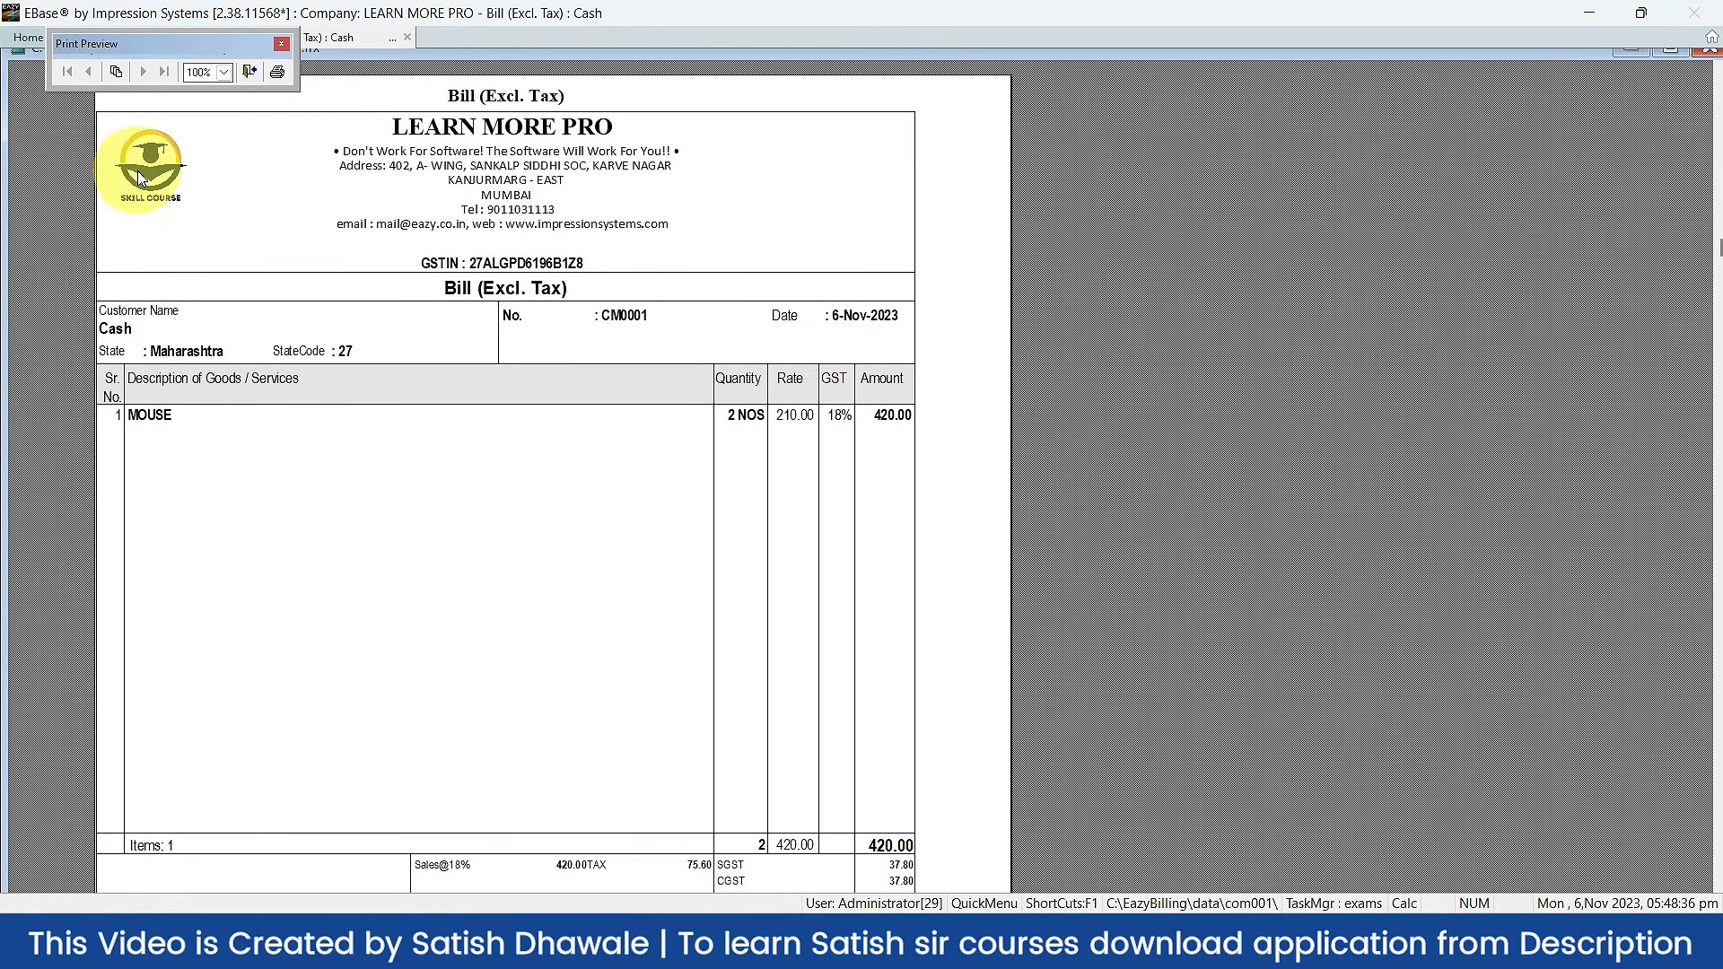
Step: Close the logo print preview with Esc
{"action": "key", "text": "Escape"}
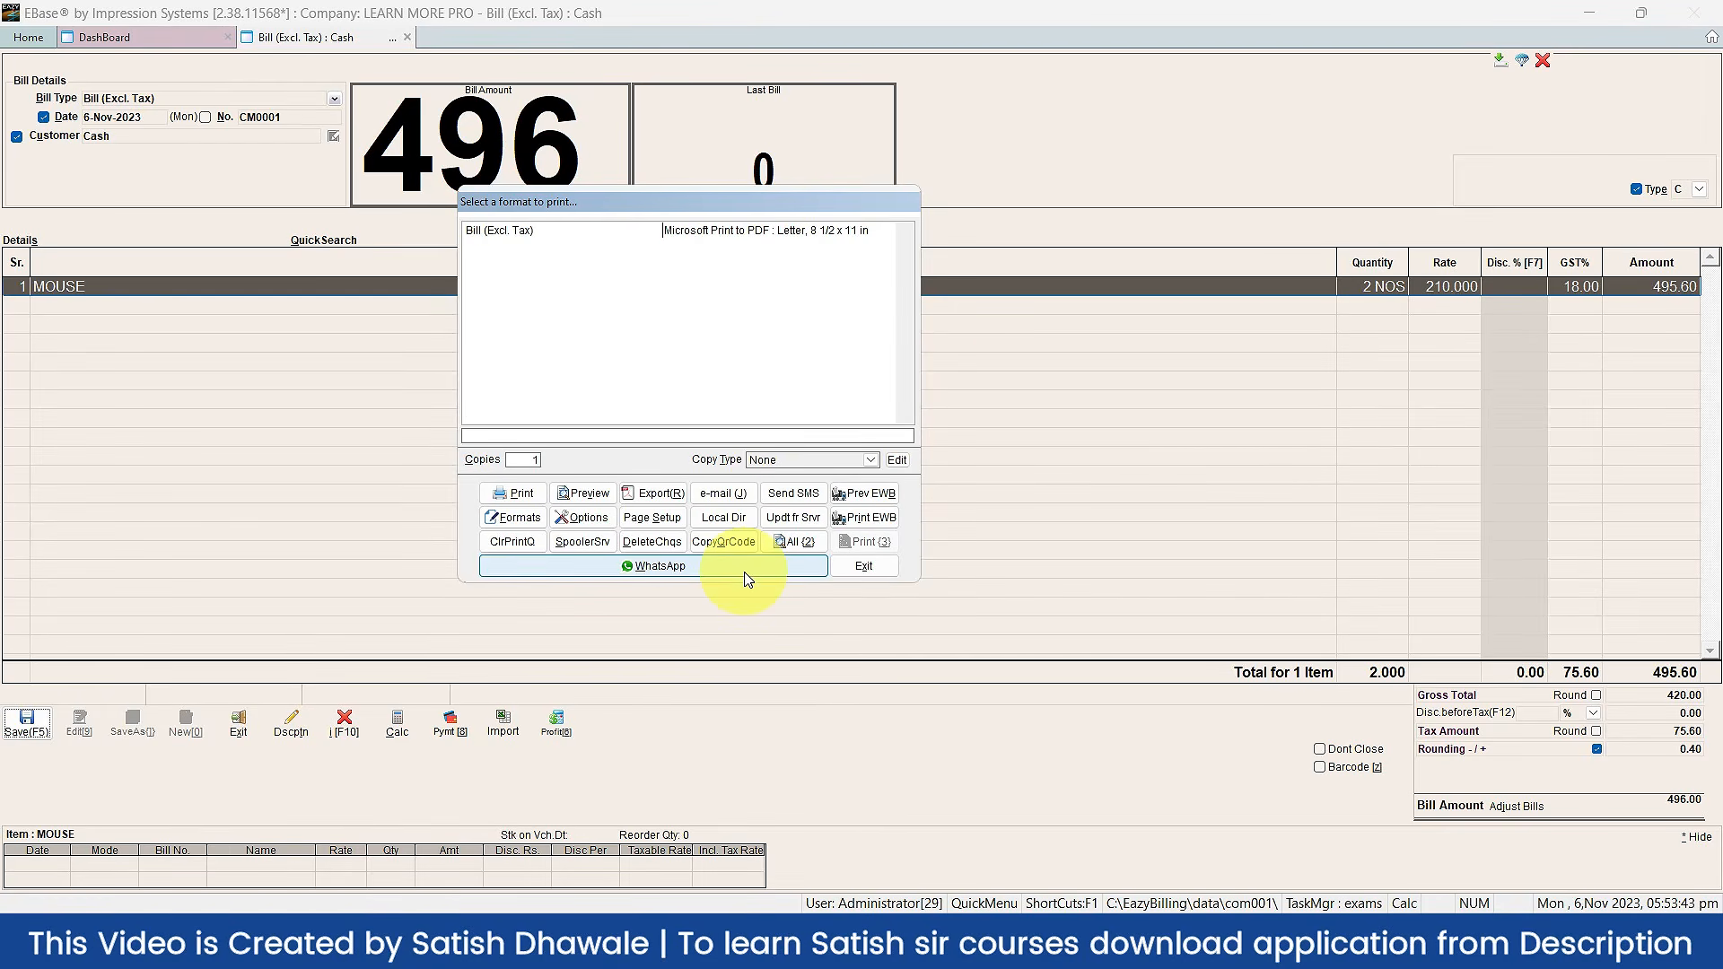
Step: Start sending the bill via WhatsApp, then cancel at the mobile number prompt
{"action": "left_click", "coordinate": [744, 572]}
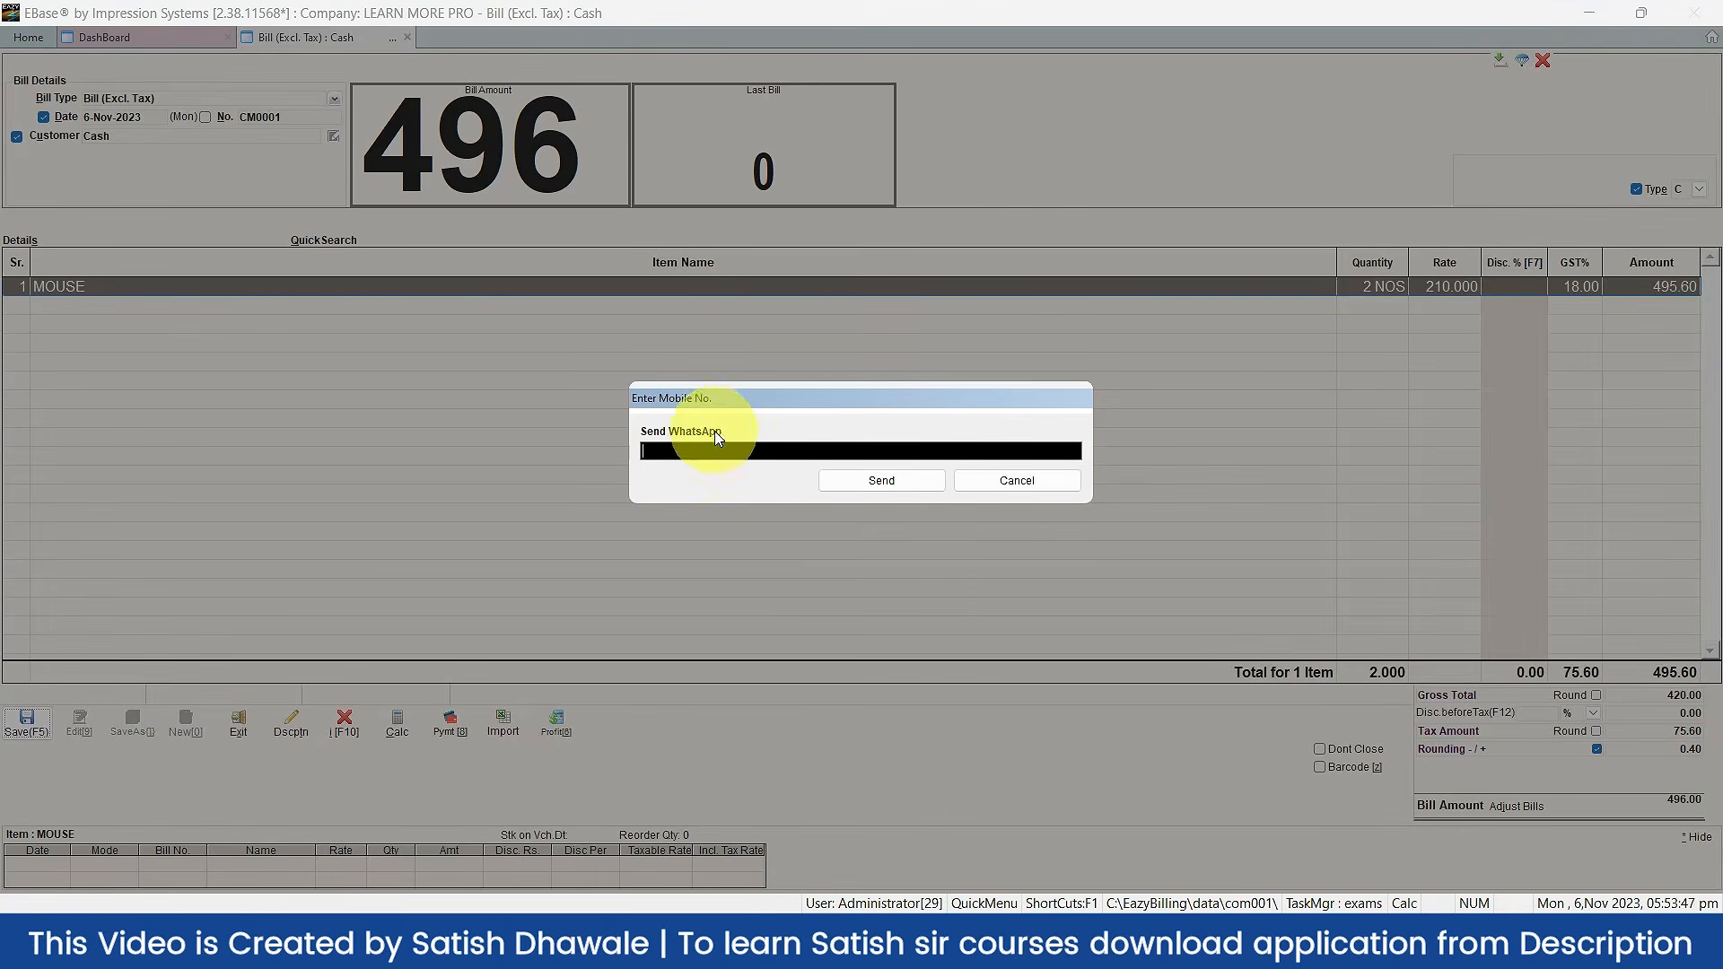
{"action": "left_click", "coordinate": [1049, 484]}
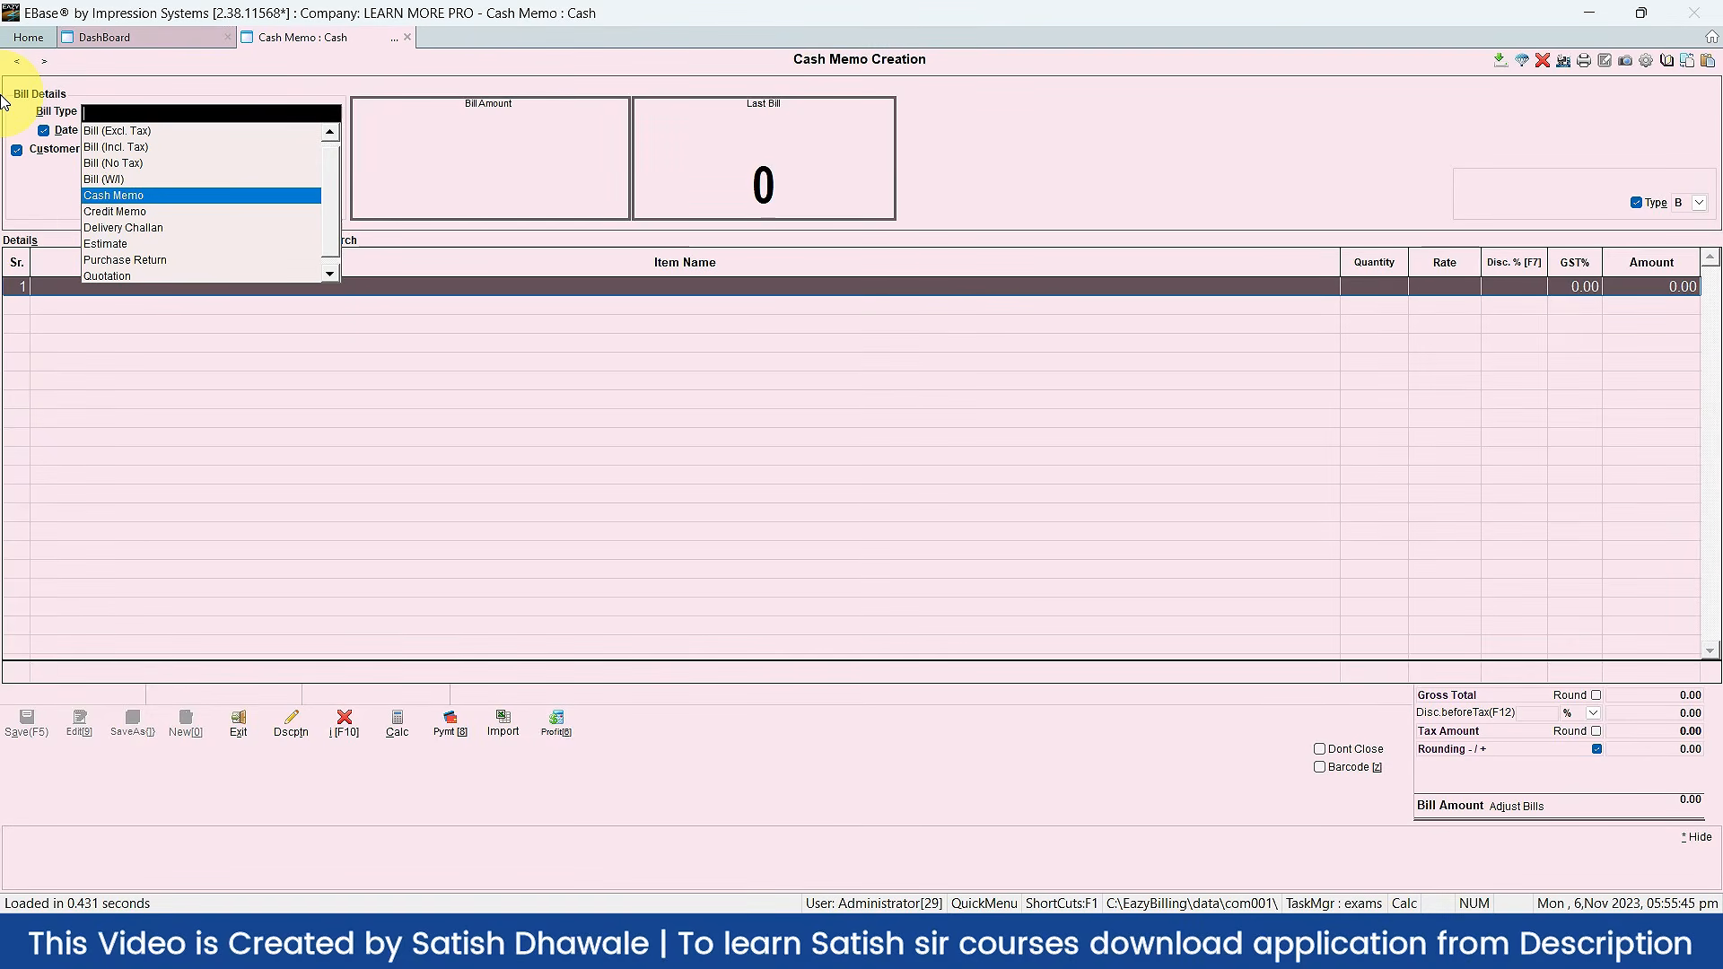
Step: Accept Cash Memo as the bill type and close the form to reach the DashBoard showing 496.00 sales
{"action": "key", "text": "Return"}
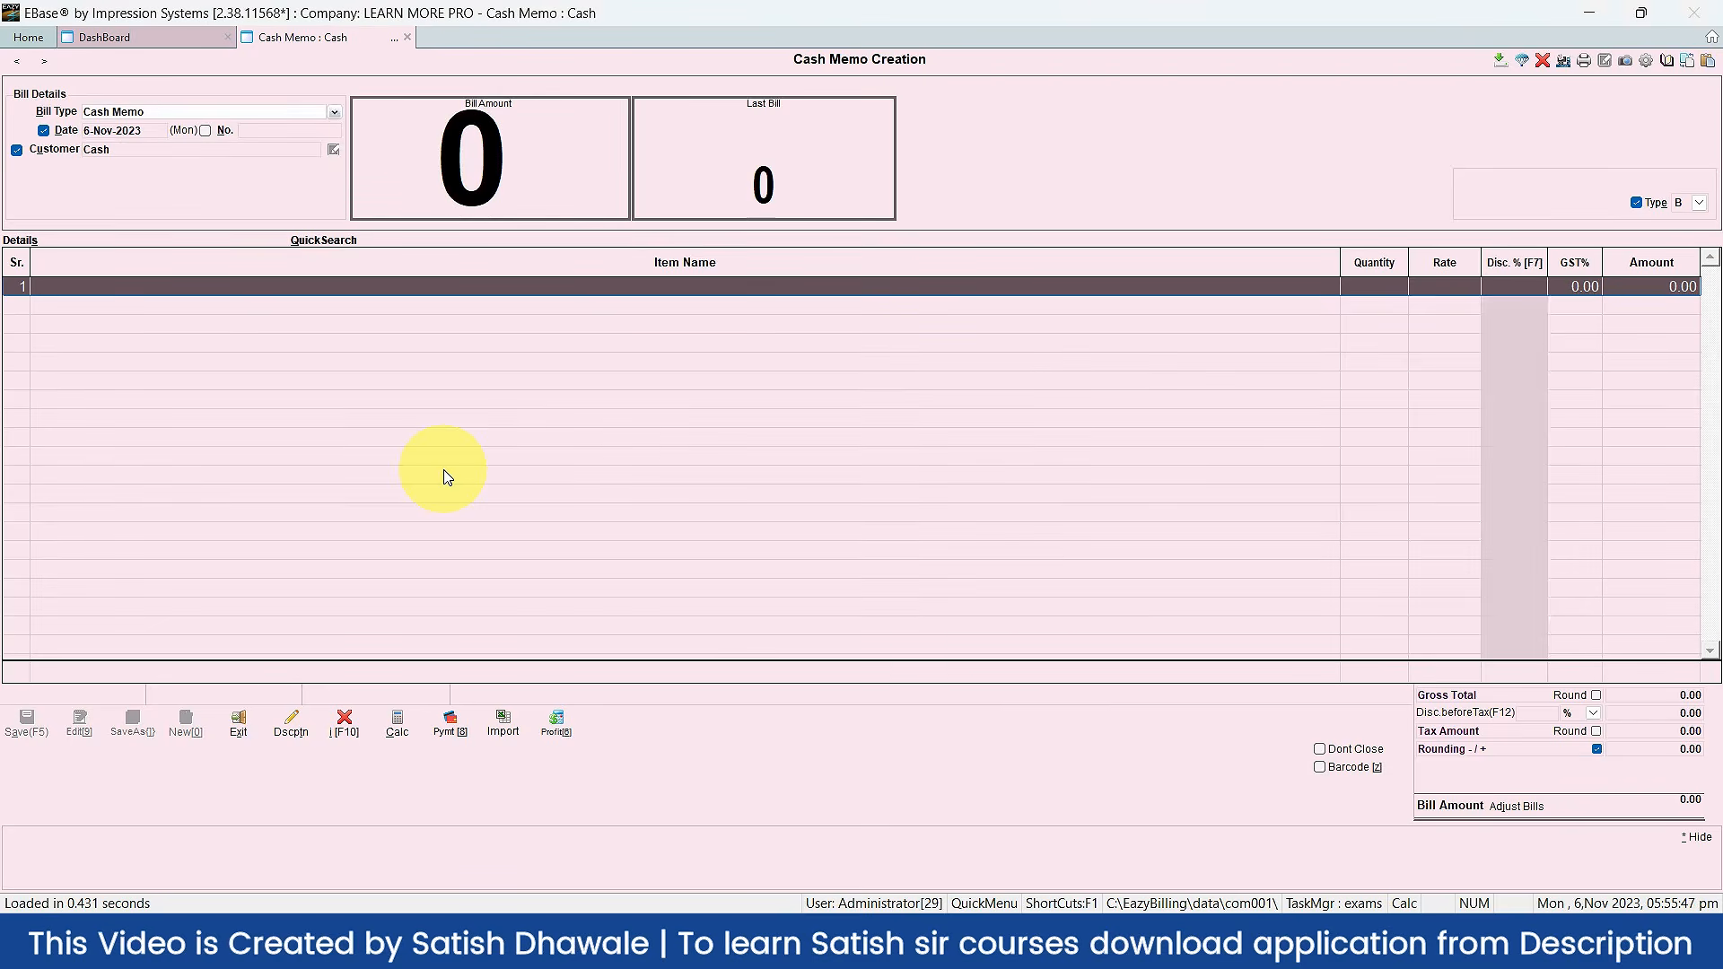
{"action": "key", "text": "Escape"}
{"action": "key", "text": "Escape"}
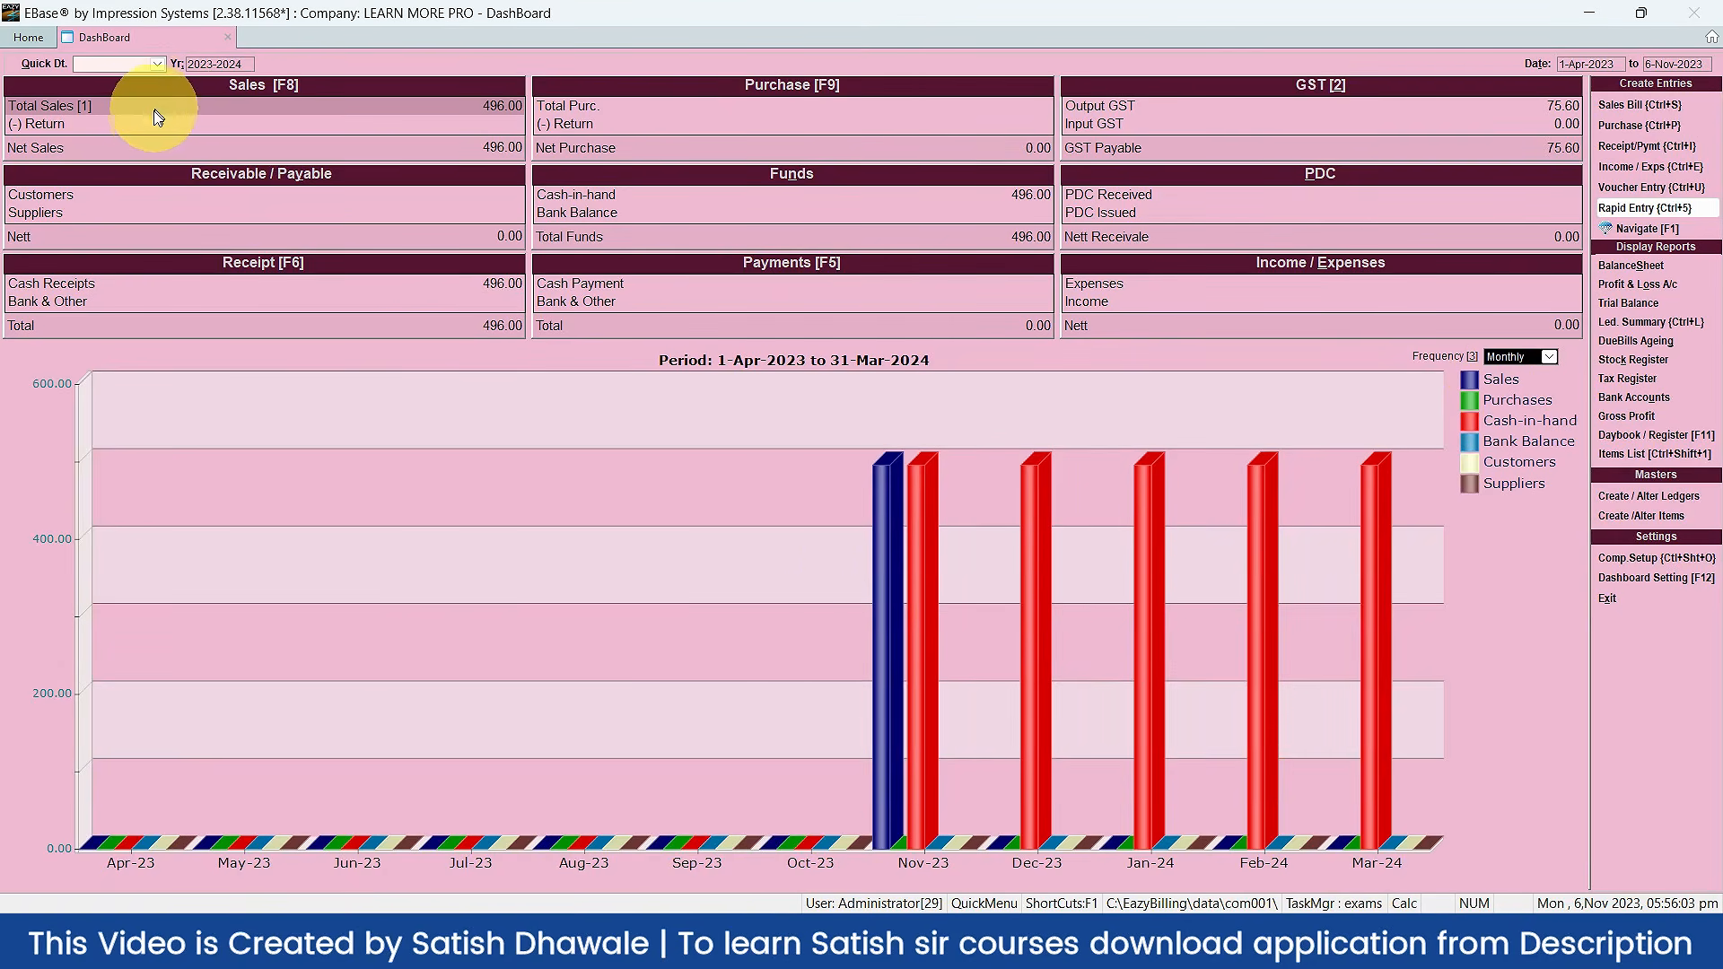
Step: Leave the DashBoard for Home and open the Daybook register listing CM0001 for 496.00
{"action": "key", "text": "Escape"}
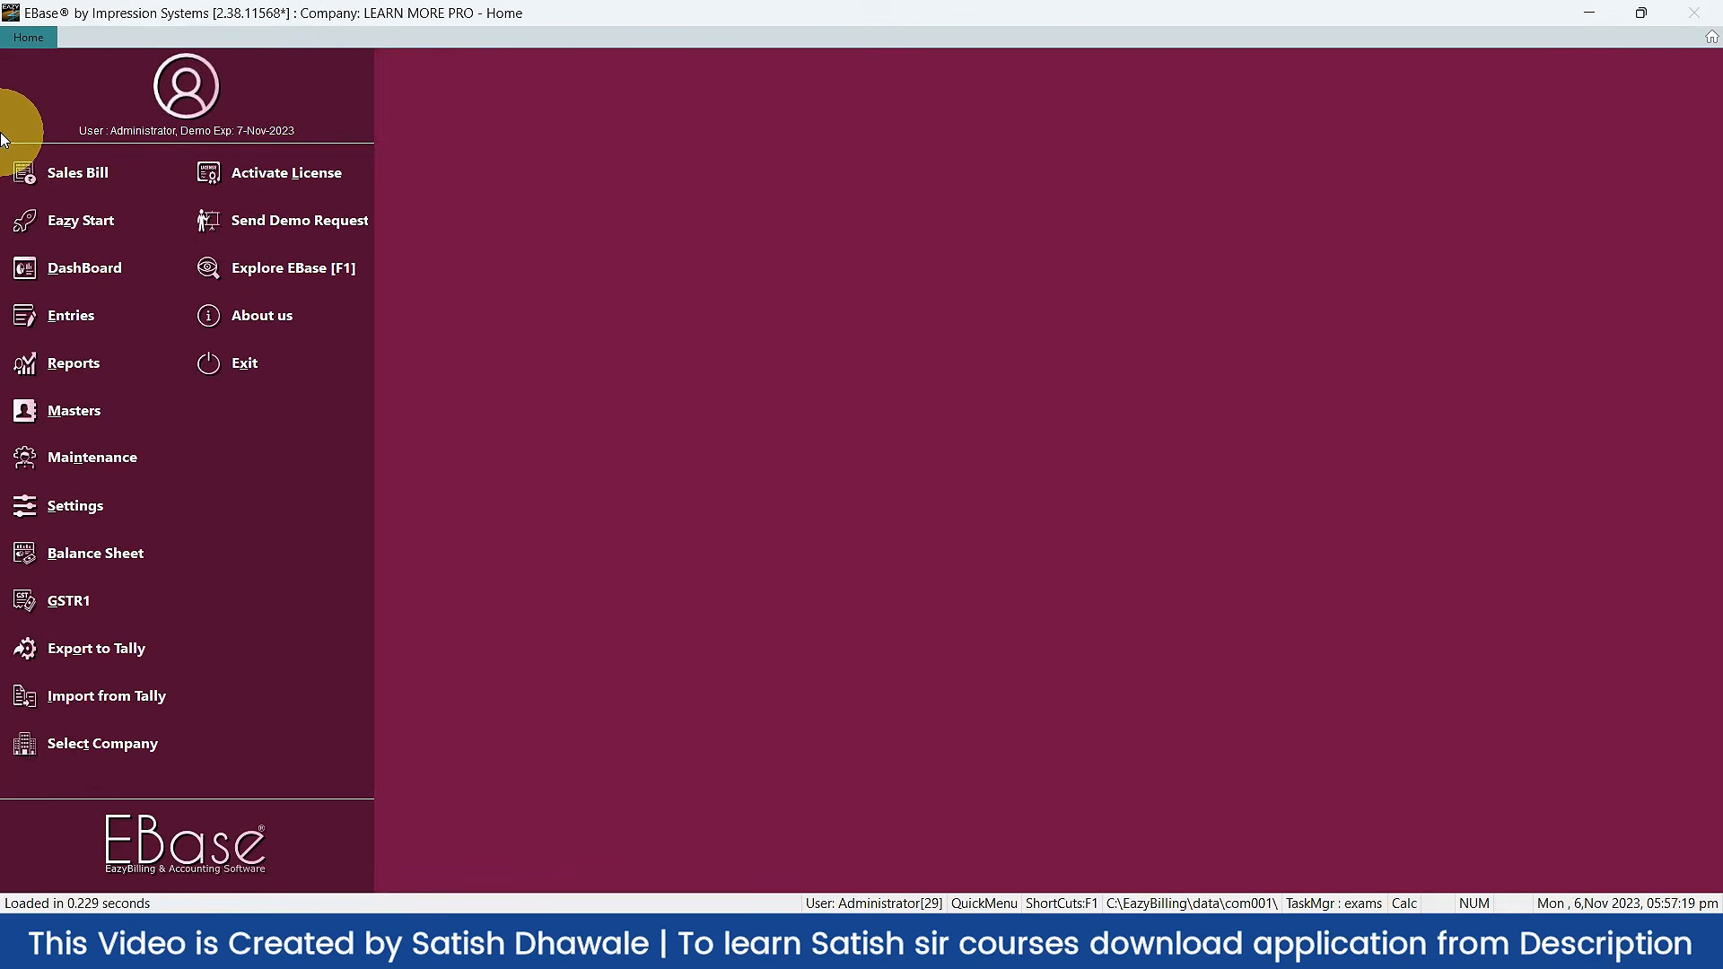
{"action": "left_click", "coordinate": [45, 213]}
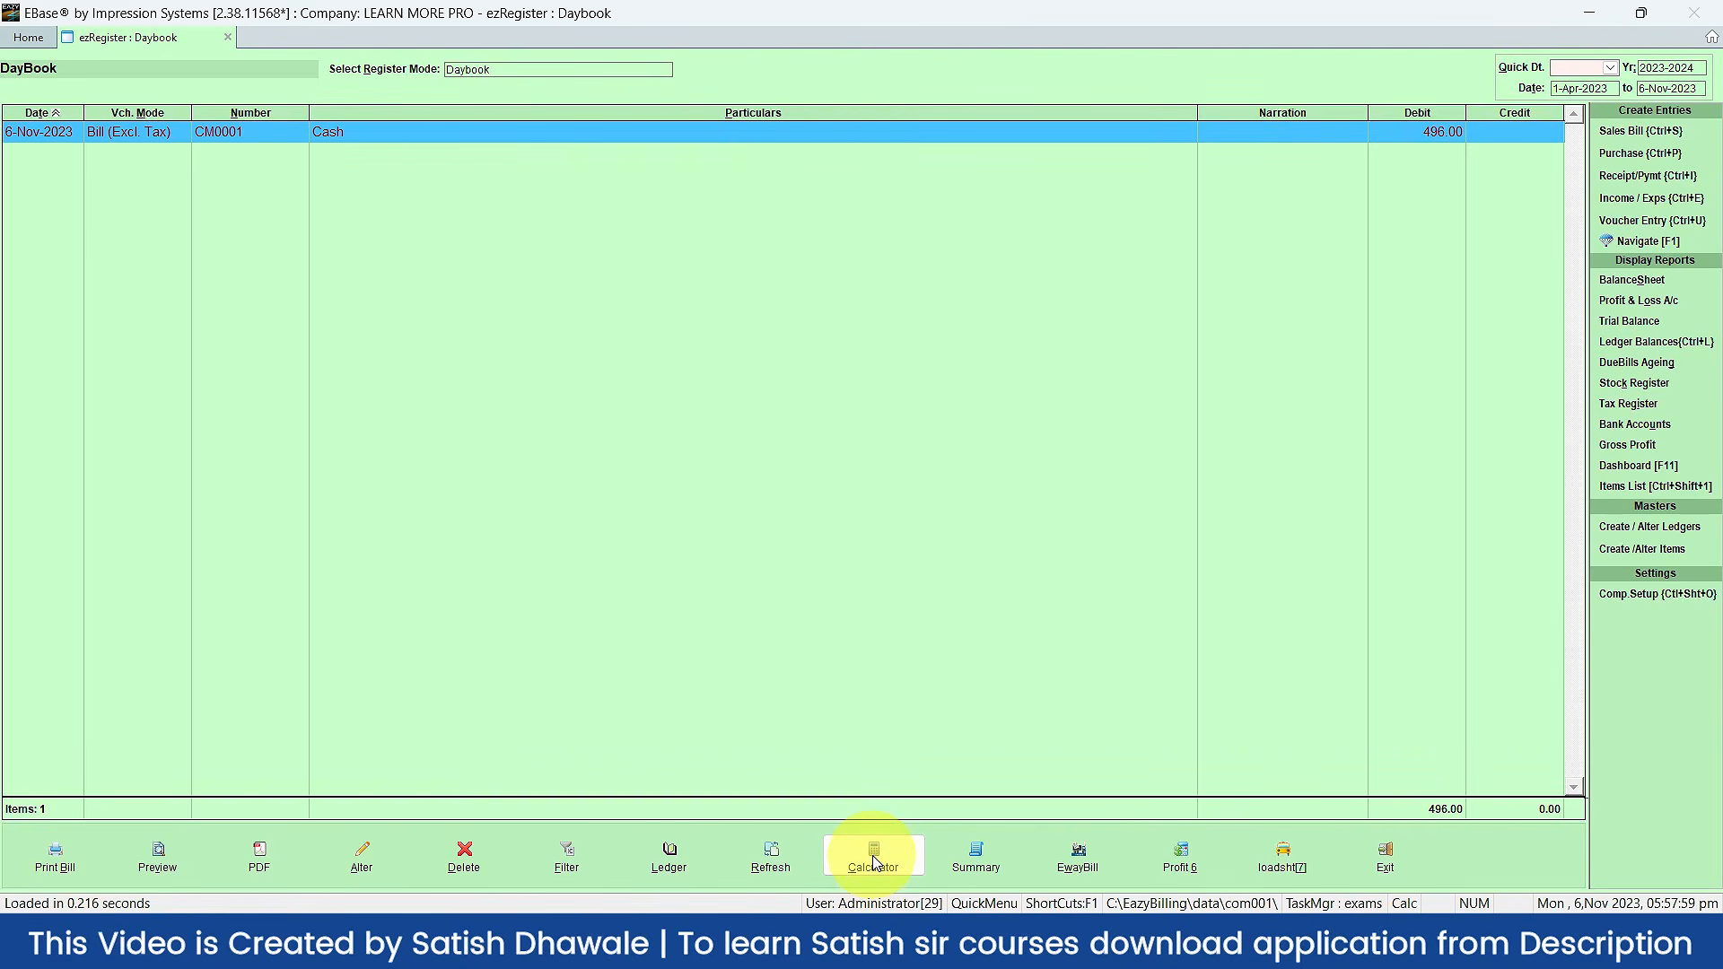
Step: In the Eazy Calculator, enter 100 and change the tax rate from 1.00 to 14, then exit
{"action": "left_click", "coordinate": [873, 863]}
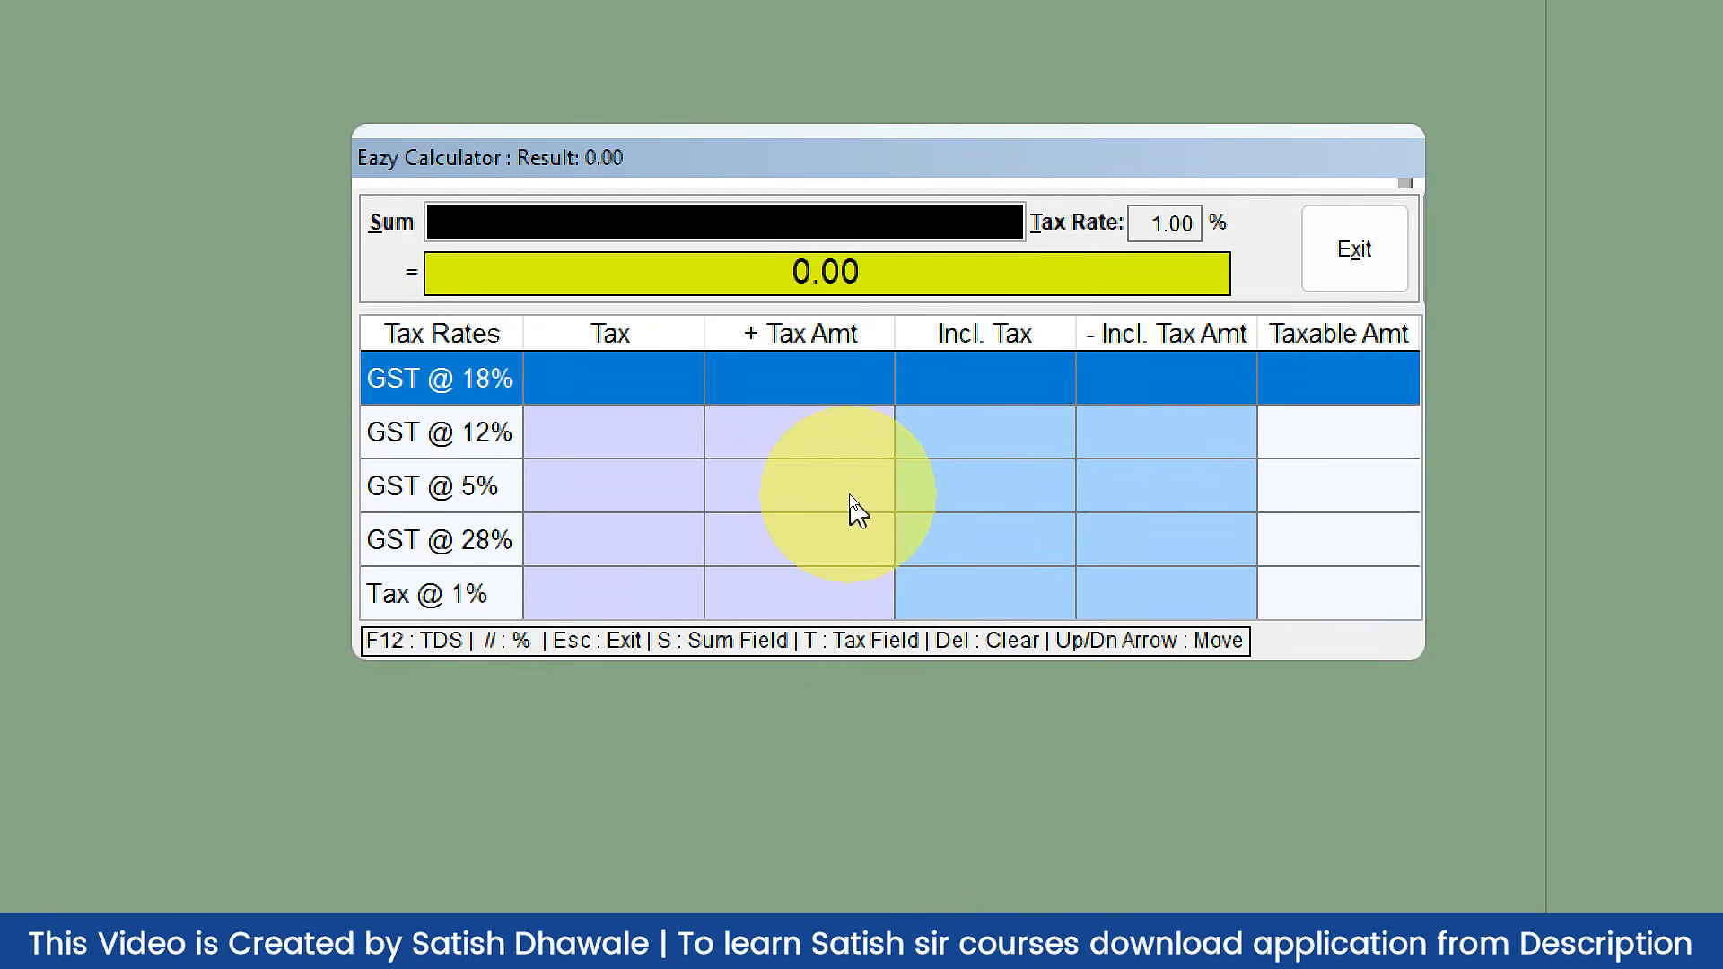
{"action": "type", "text": "100"}
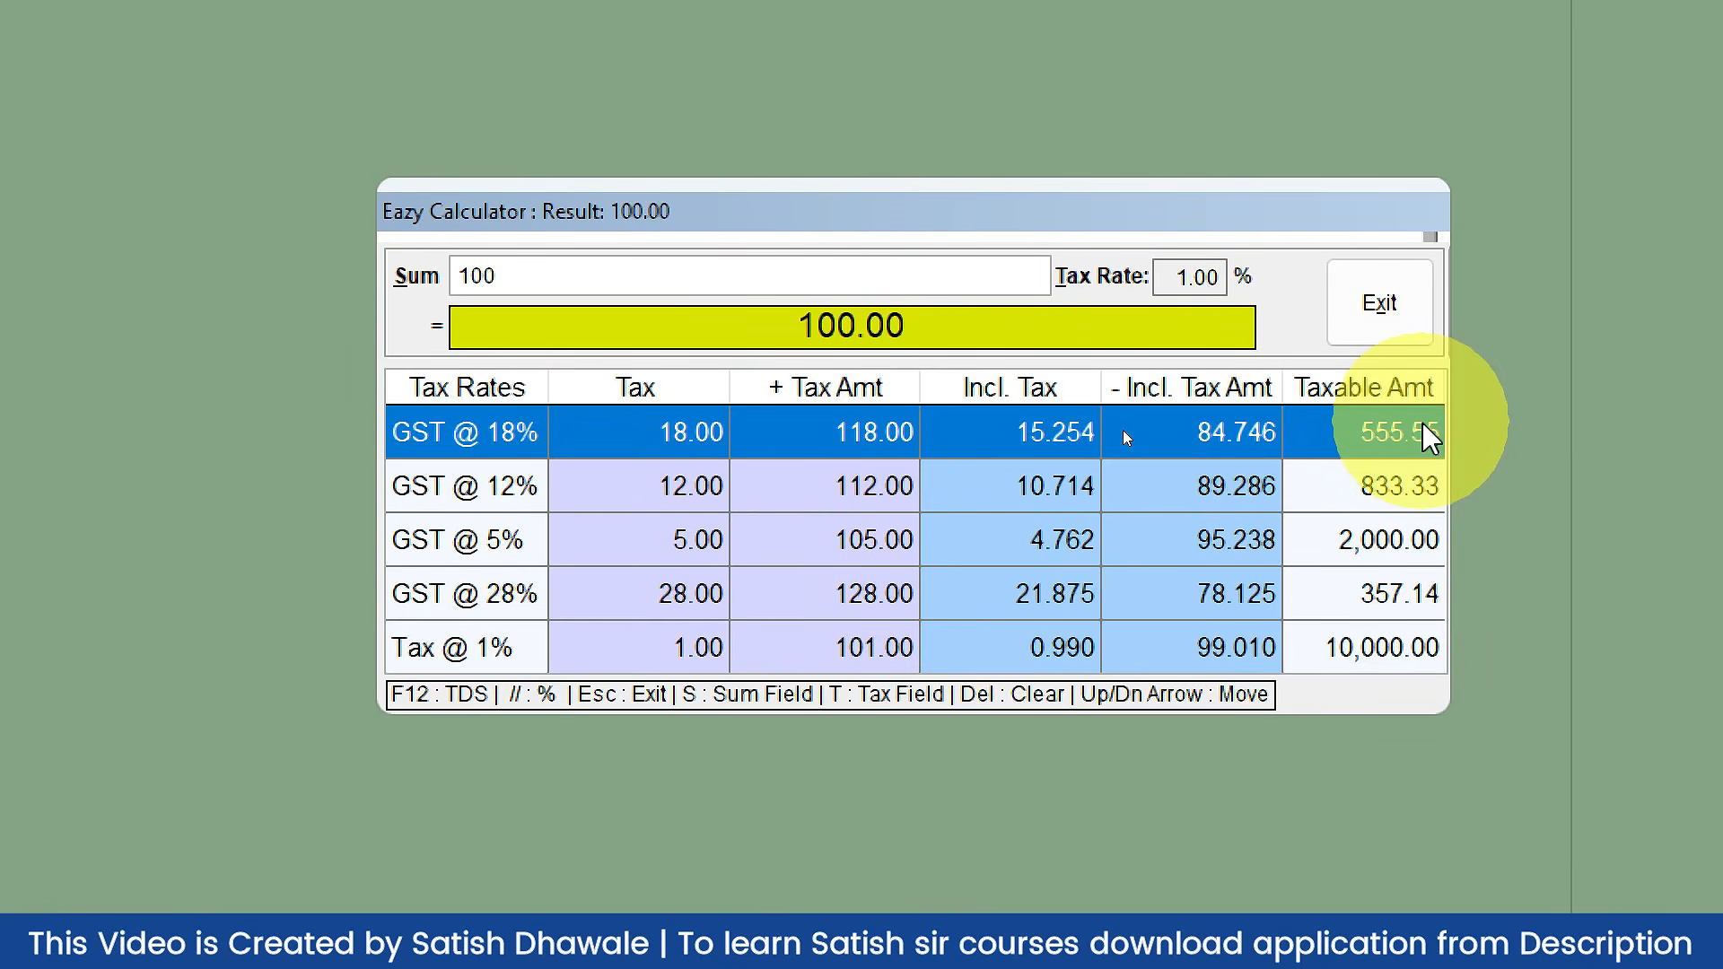
{"action": "left_click", "coordinate": [1194, 273]}
{"action": "type", "text": "1.4"}
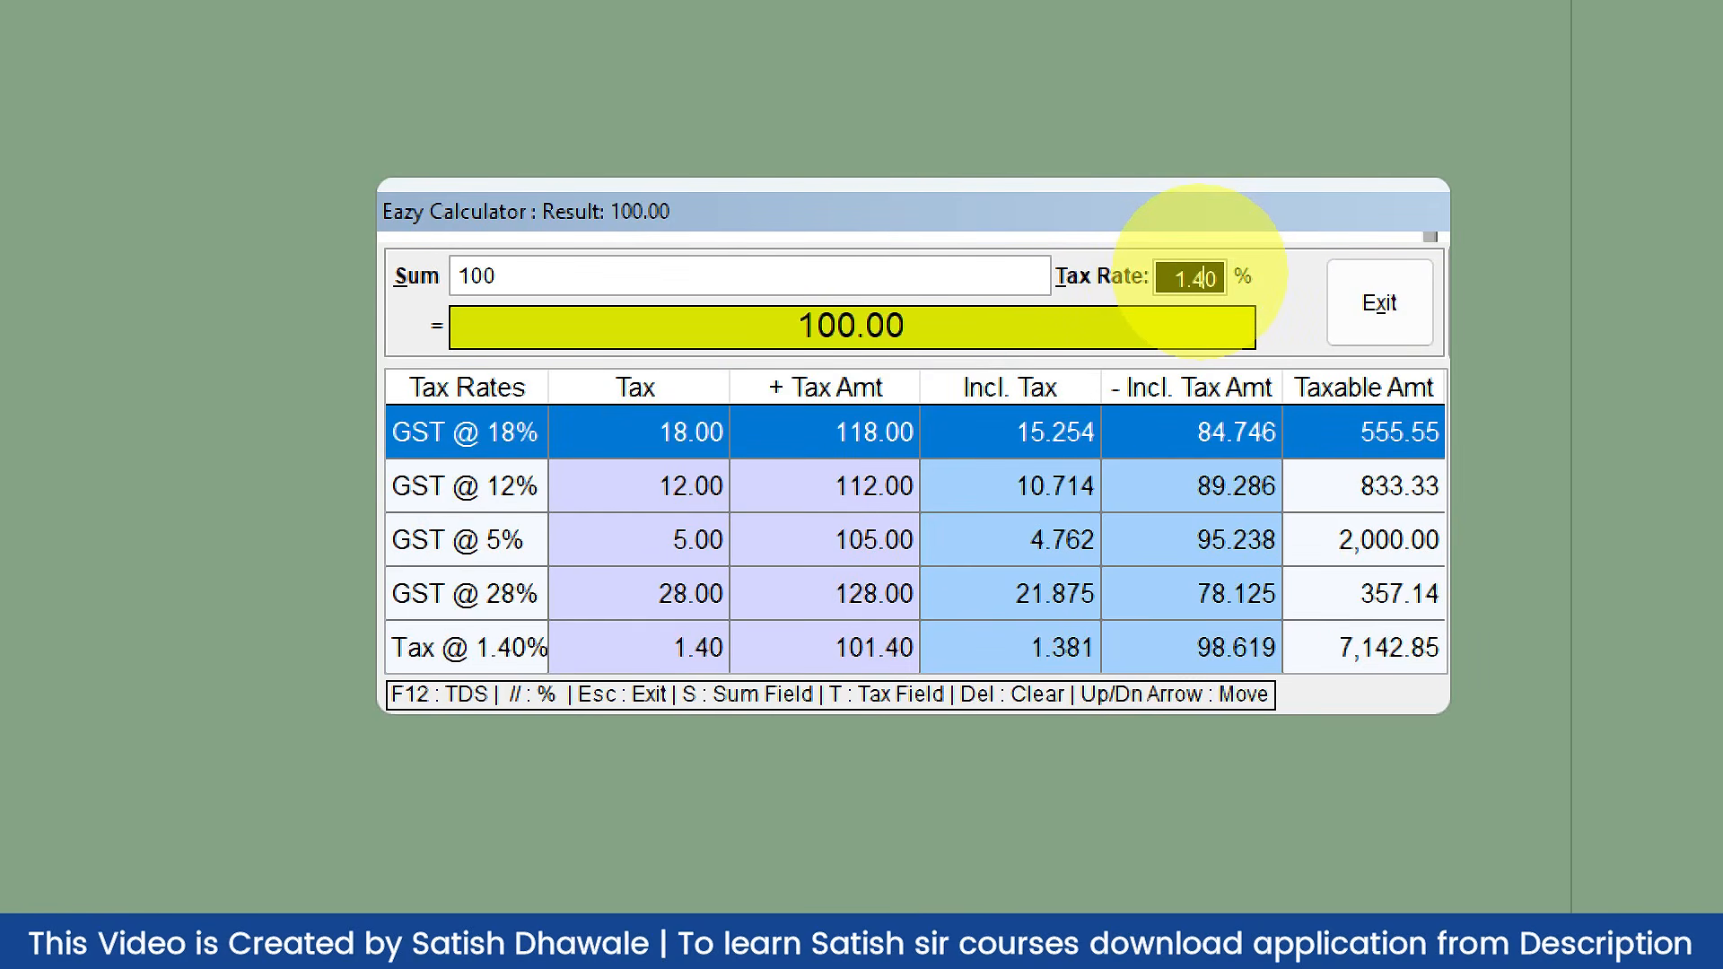
{"action": "key", "text": "BackSpace"}
{"action": "key", "text": "BackSpace"}
{"action": "key", "text": "BackSpace"}
{"action": "type", "text": "14"}
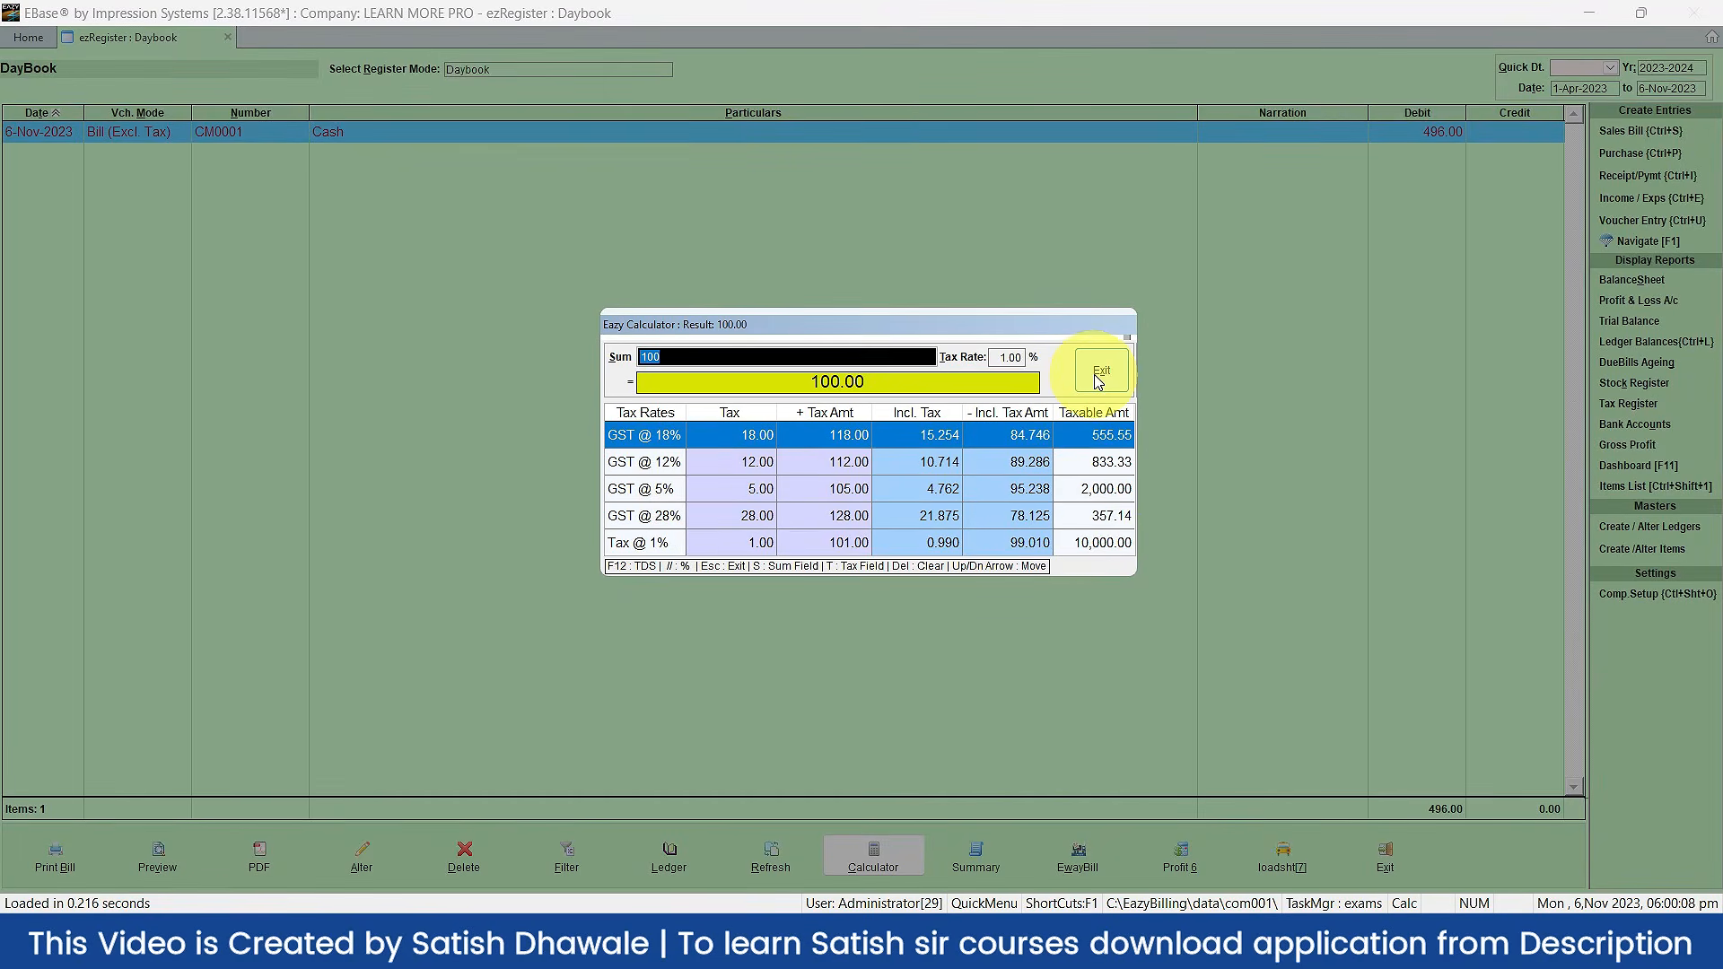
{"action": "left_click", "coordinate": [1093, 374]}
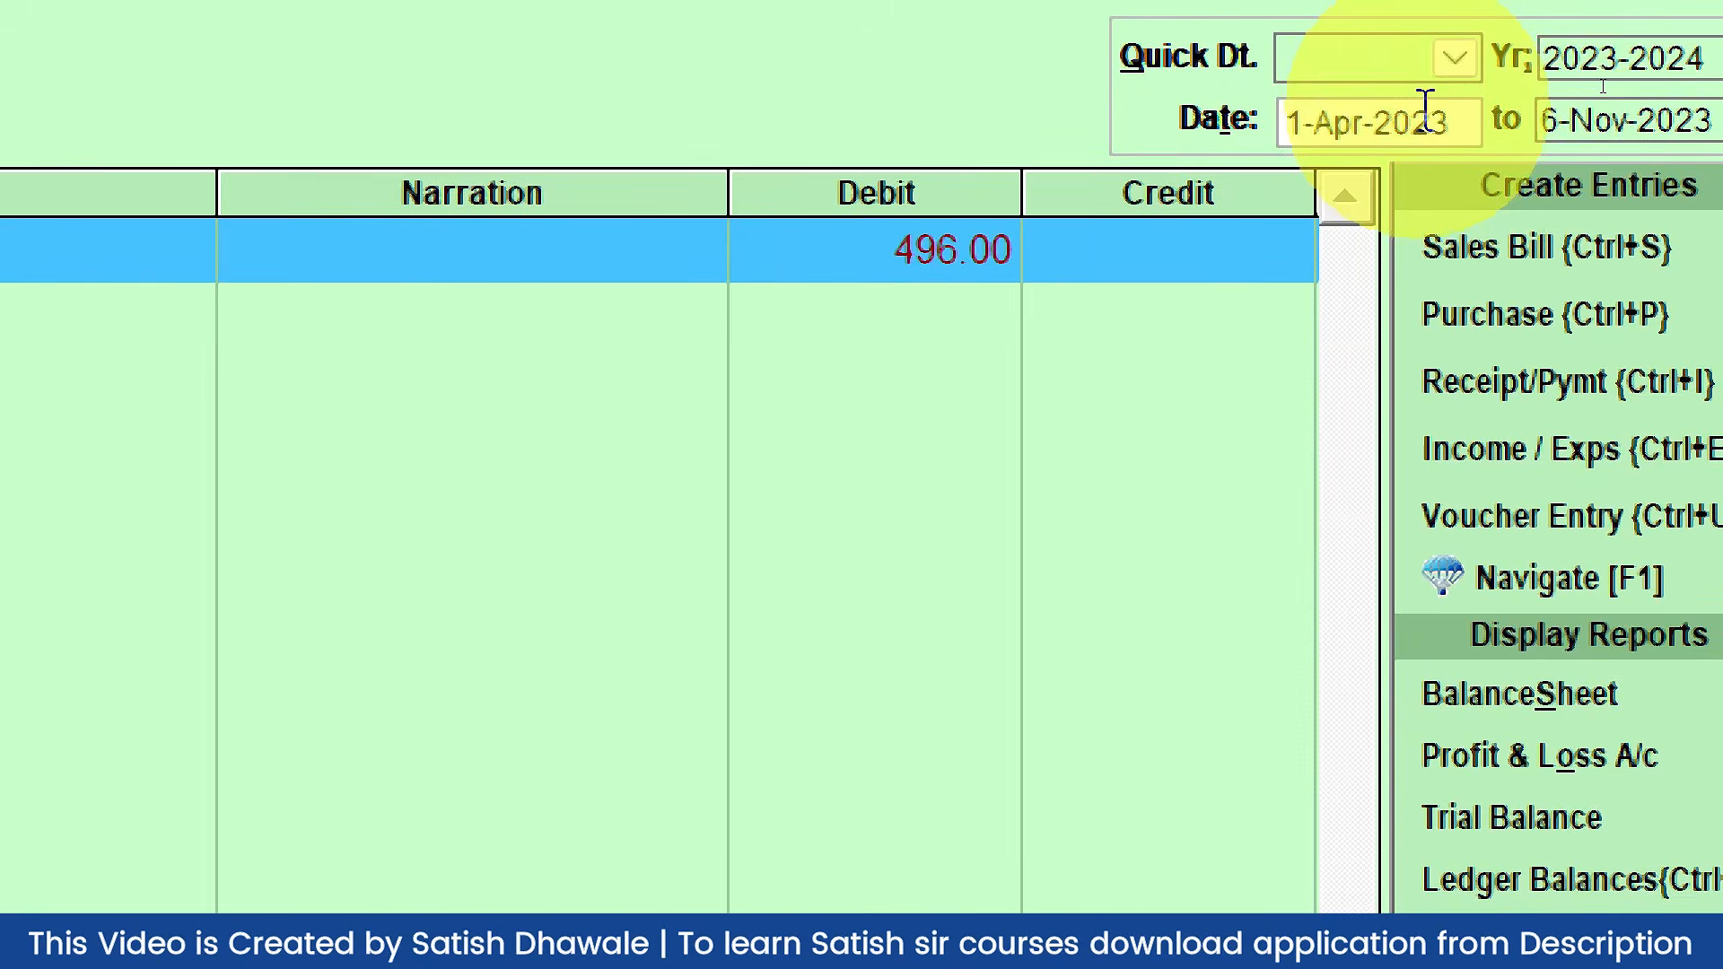
Step: Open the Daybook's Quick Dt period list to view the options, then close it
{"action": "left_click", "coordinate": [1454, 59]}
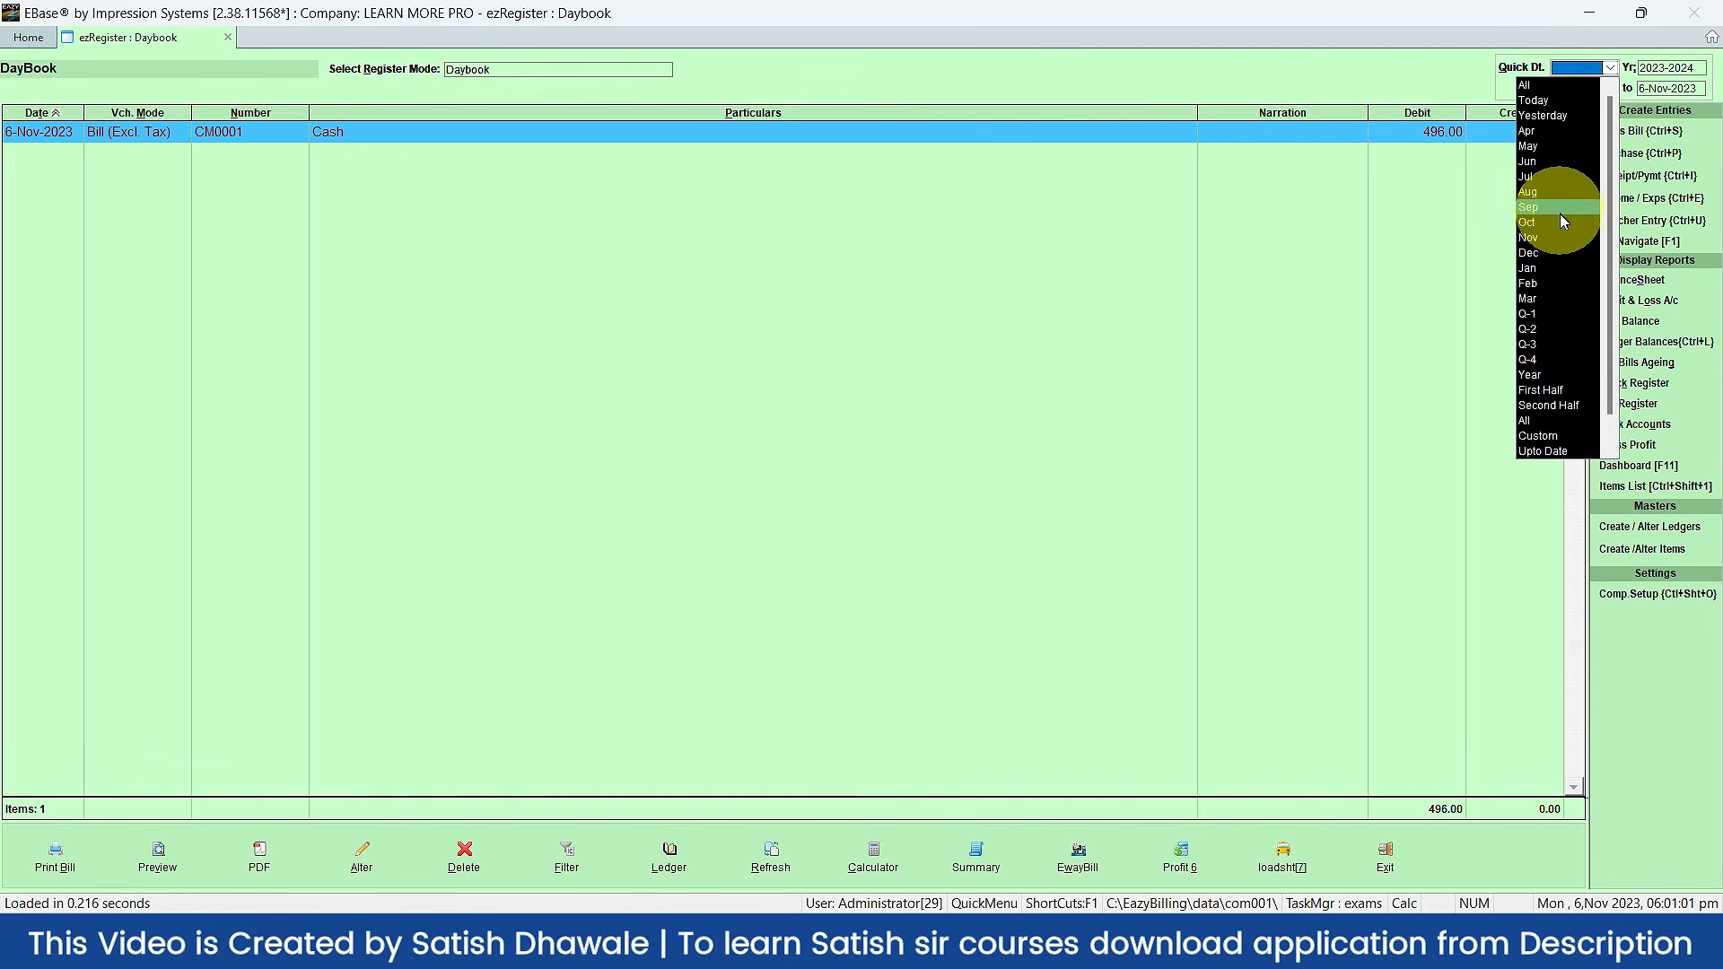
{"action": "left_click", "coordinate": [1325, 323]}
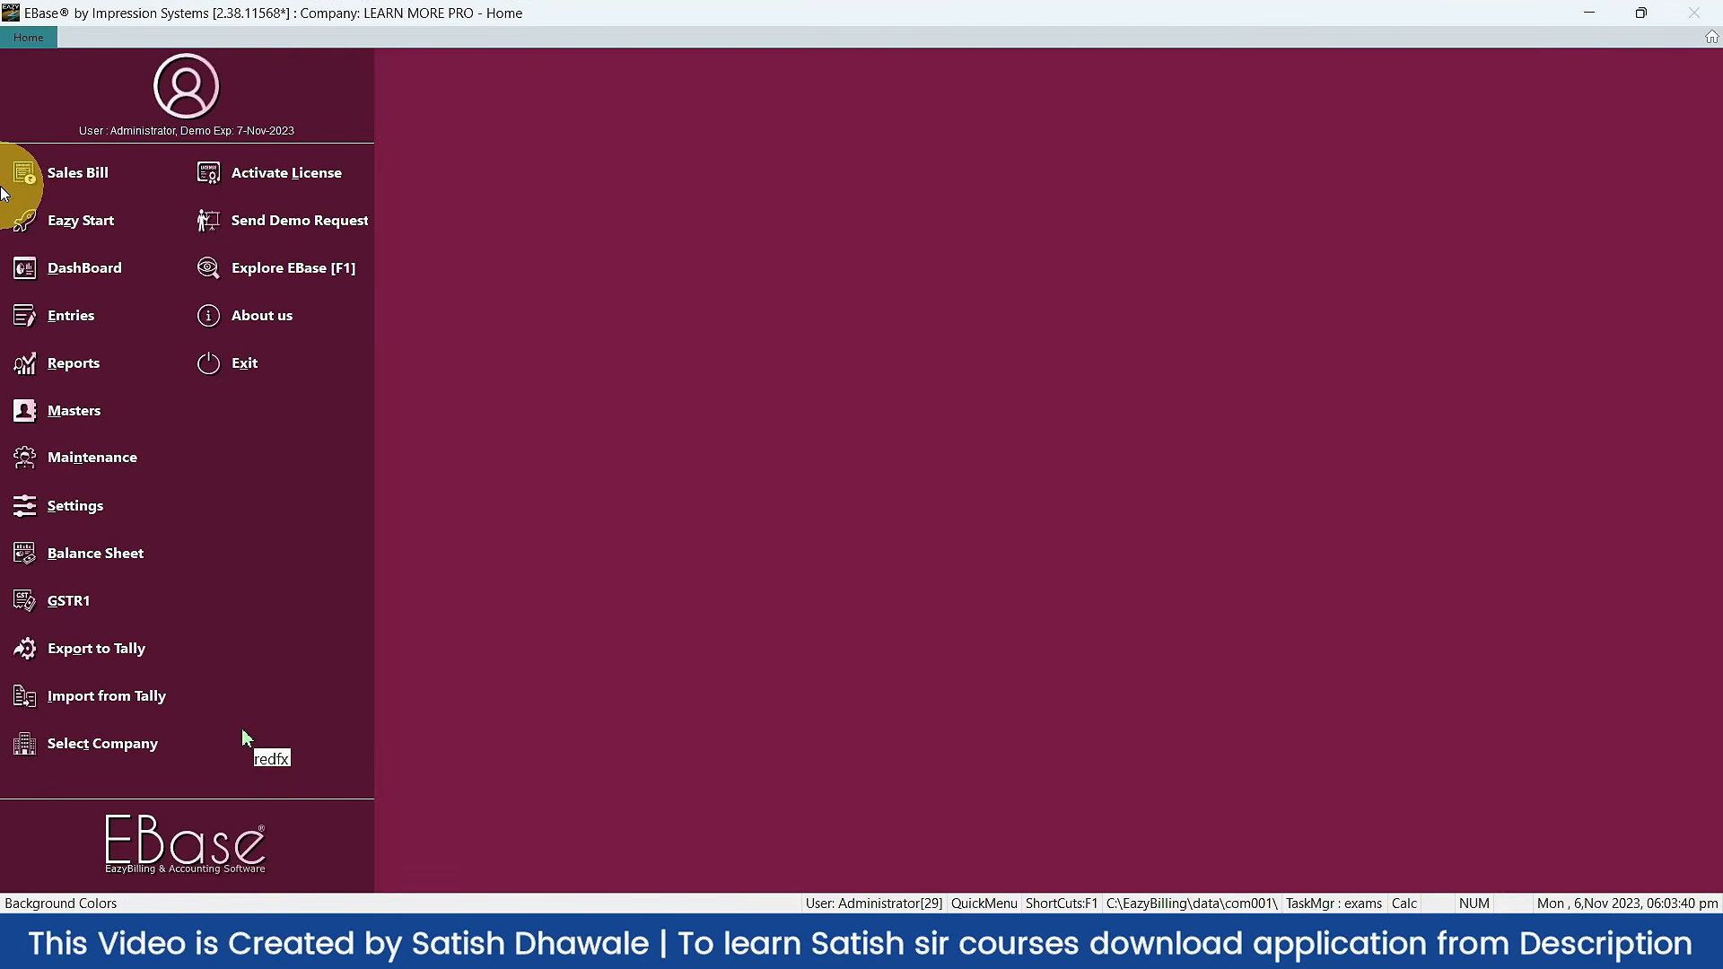
Step: Start a new sales bill as Credit Memo CRM0001 and type c in Customer to list ledgers
{"action": "left_click", "coordinate": [13, 175]}
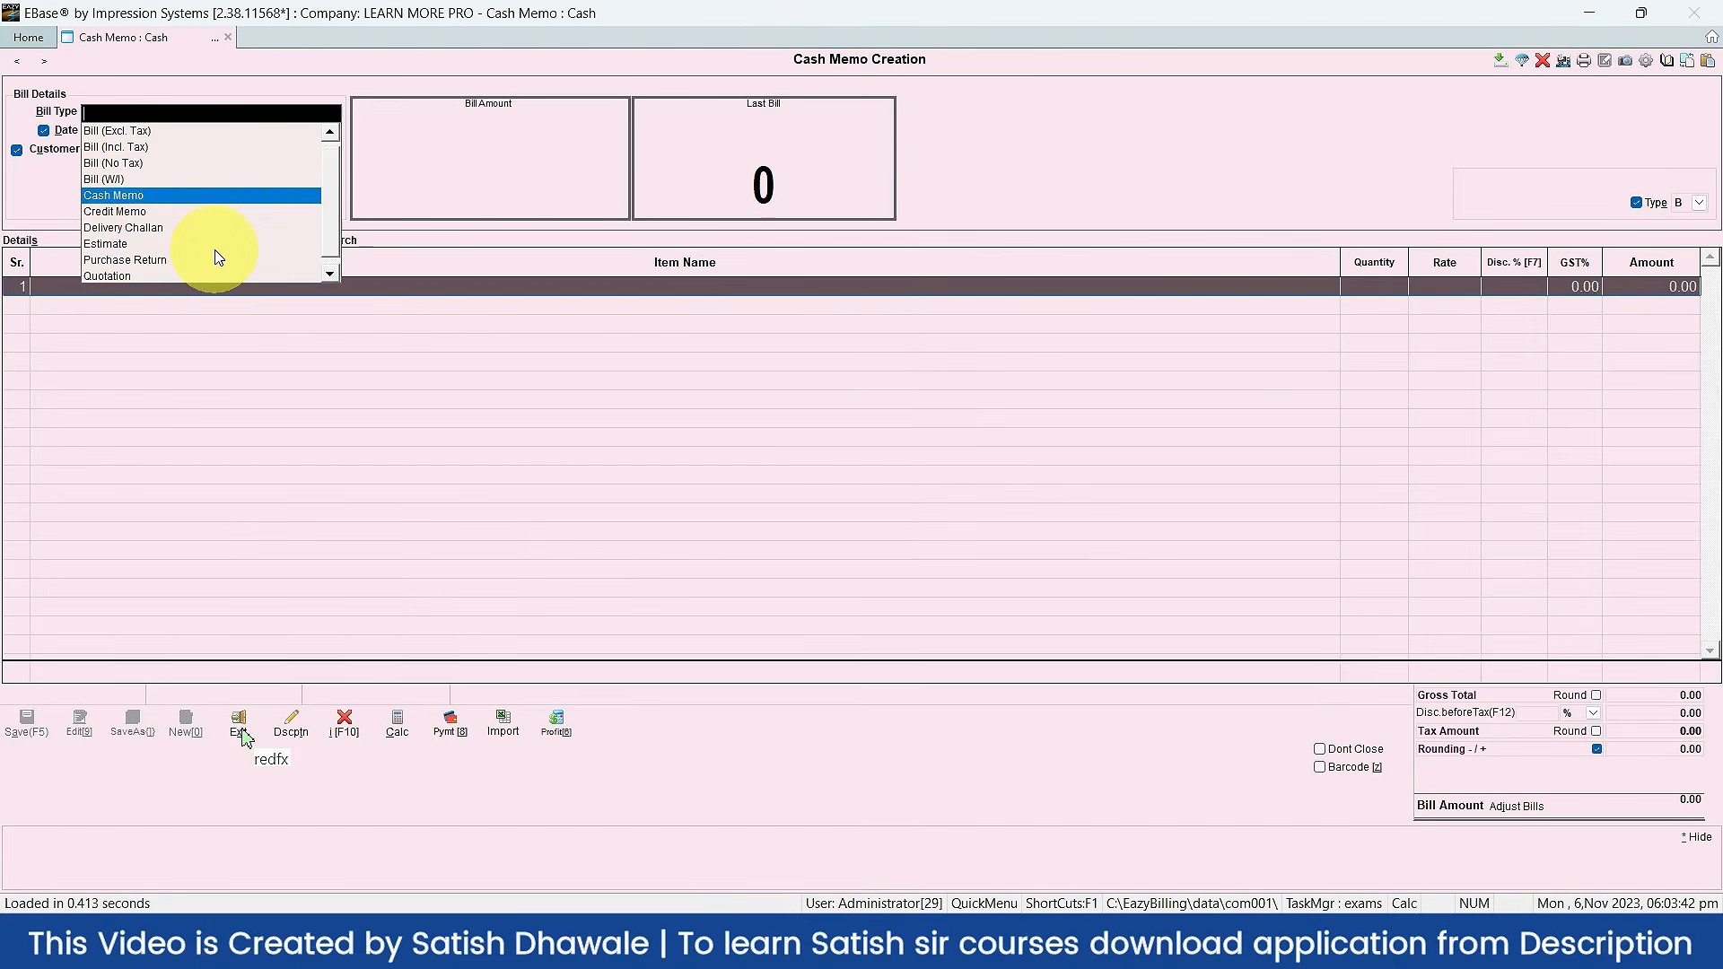
{"action": "left_click", "coordinate": [106, 214]}
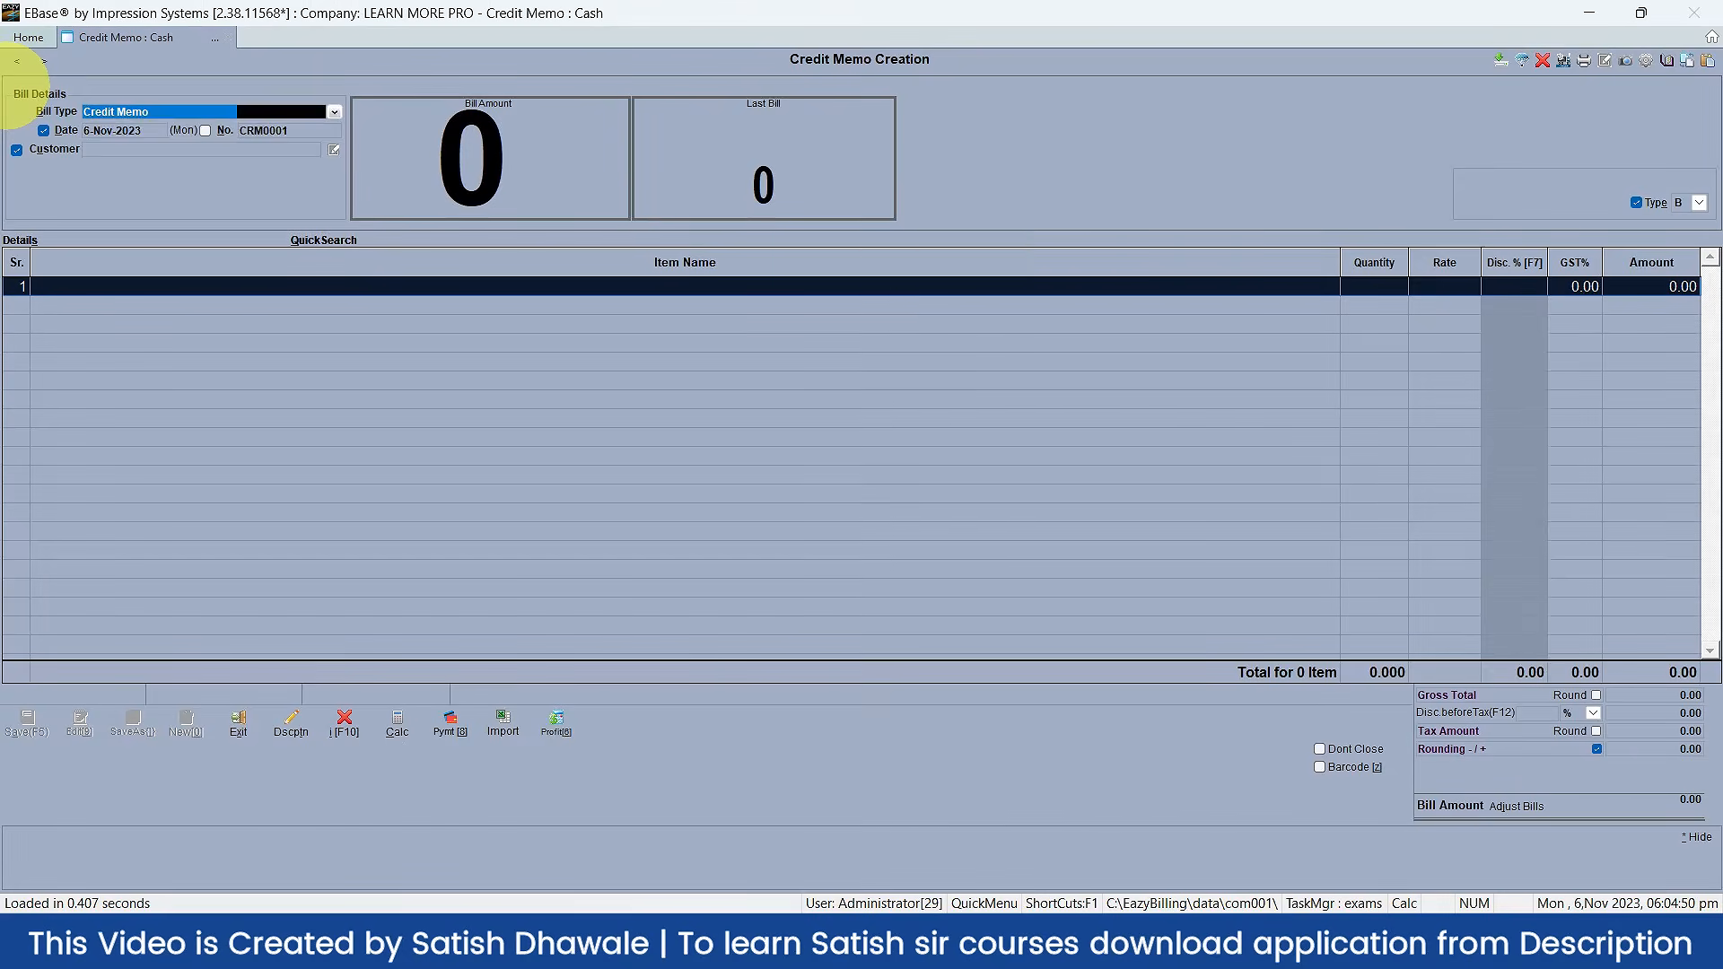
{"action": "key", "text": "Return"}
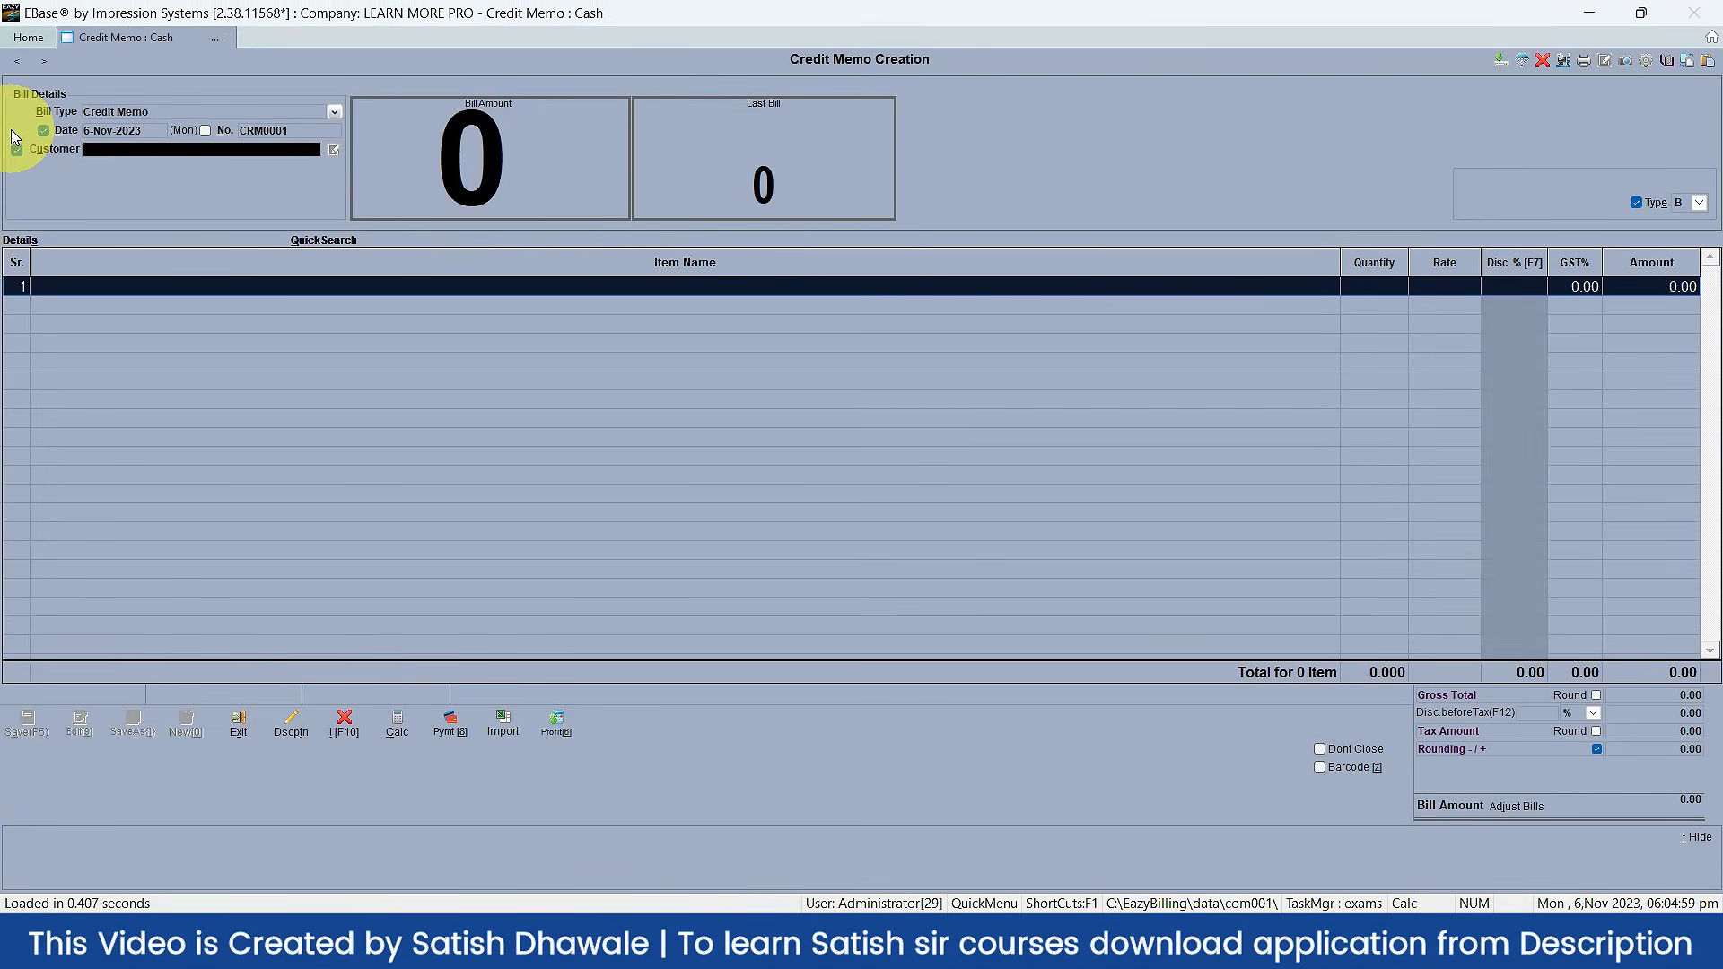
{"action": "type", "text": "c"}
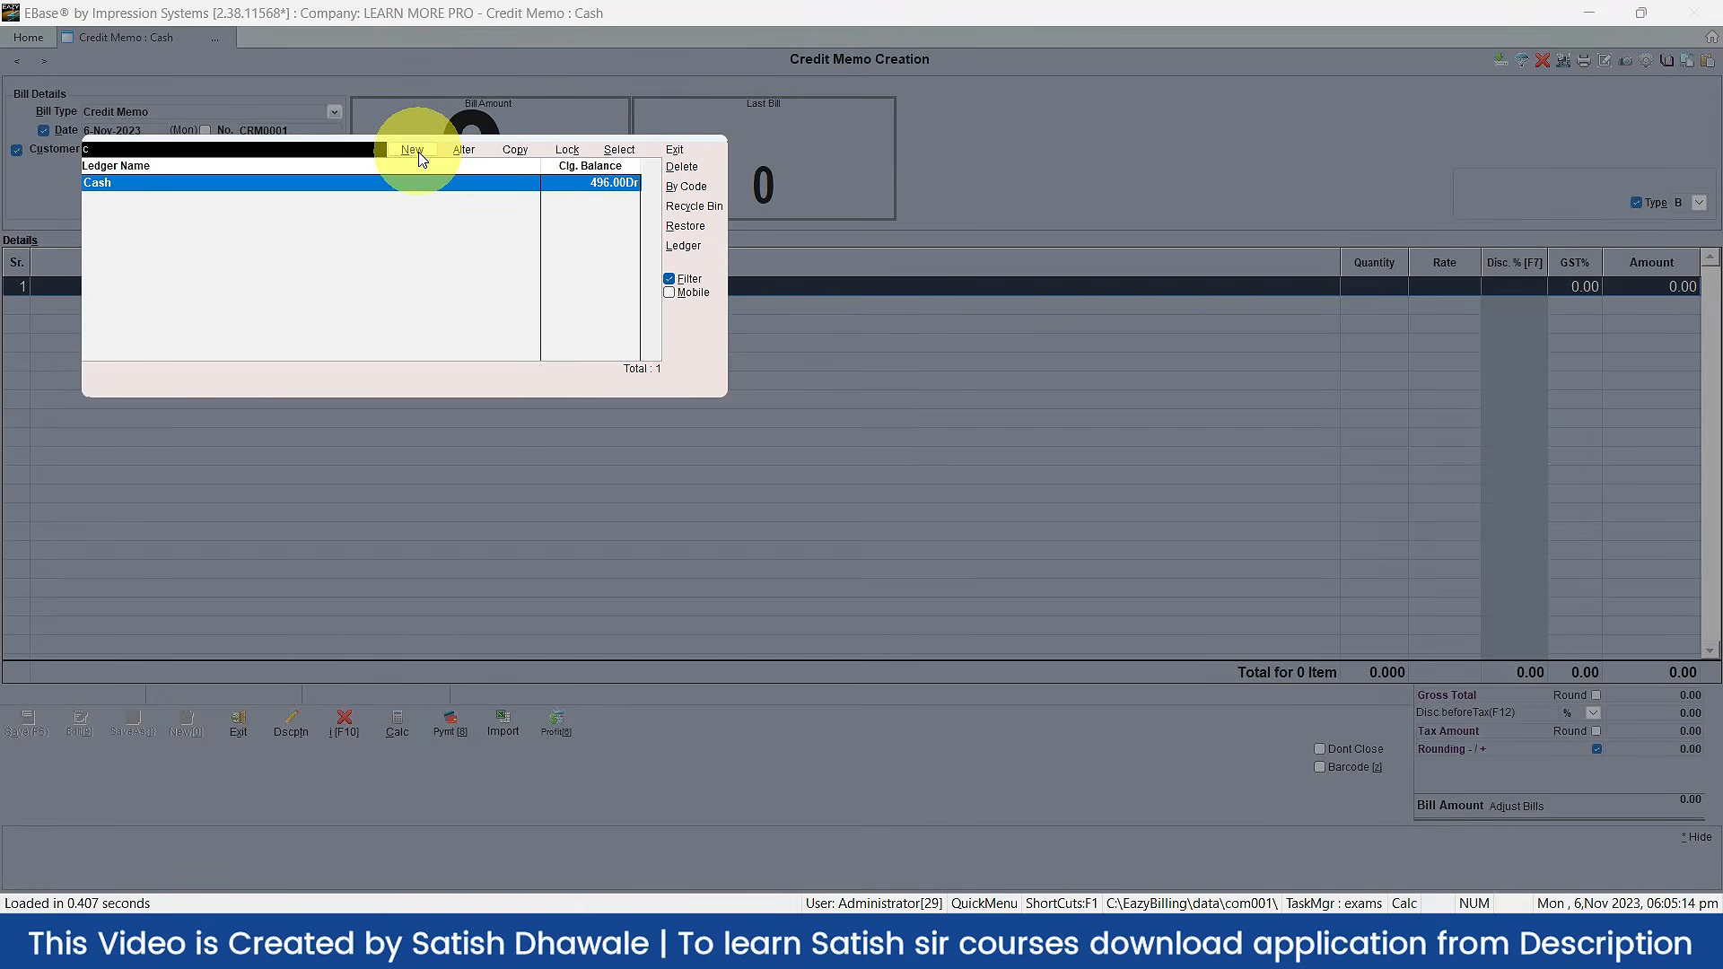
Step: Create a new customer ledger, enter the customer's name and step past group and option fields
{"action": "left_click", "coordinate": [420, 156]}
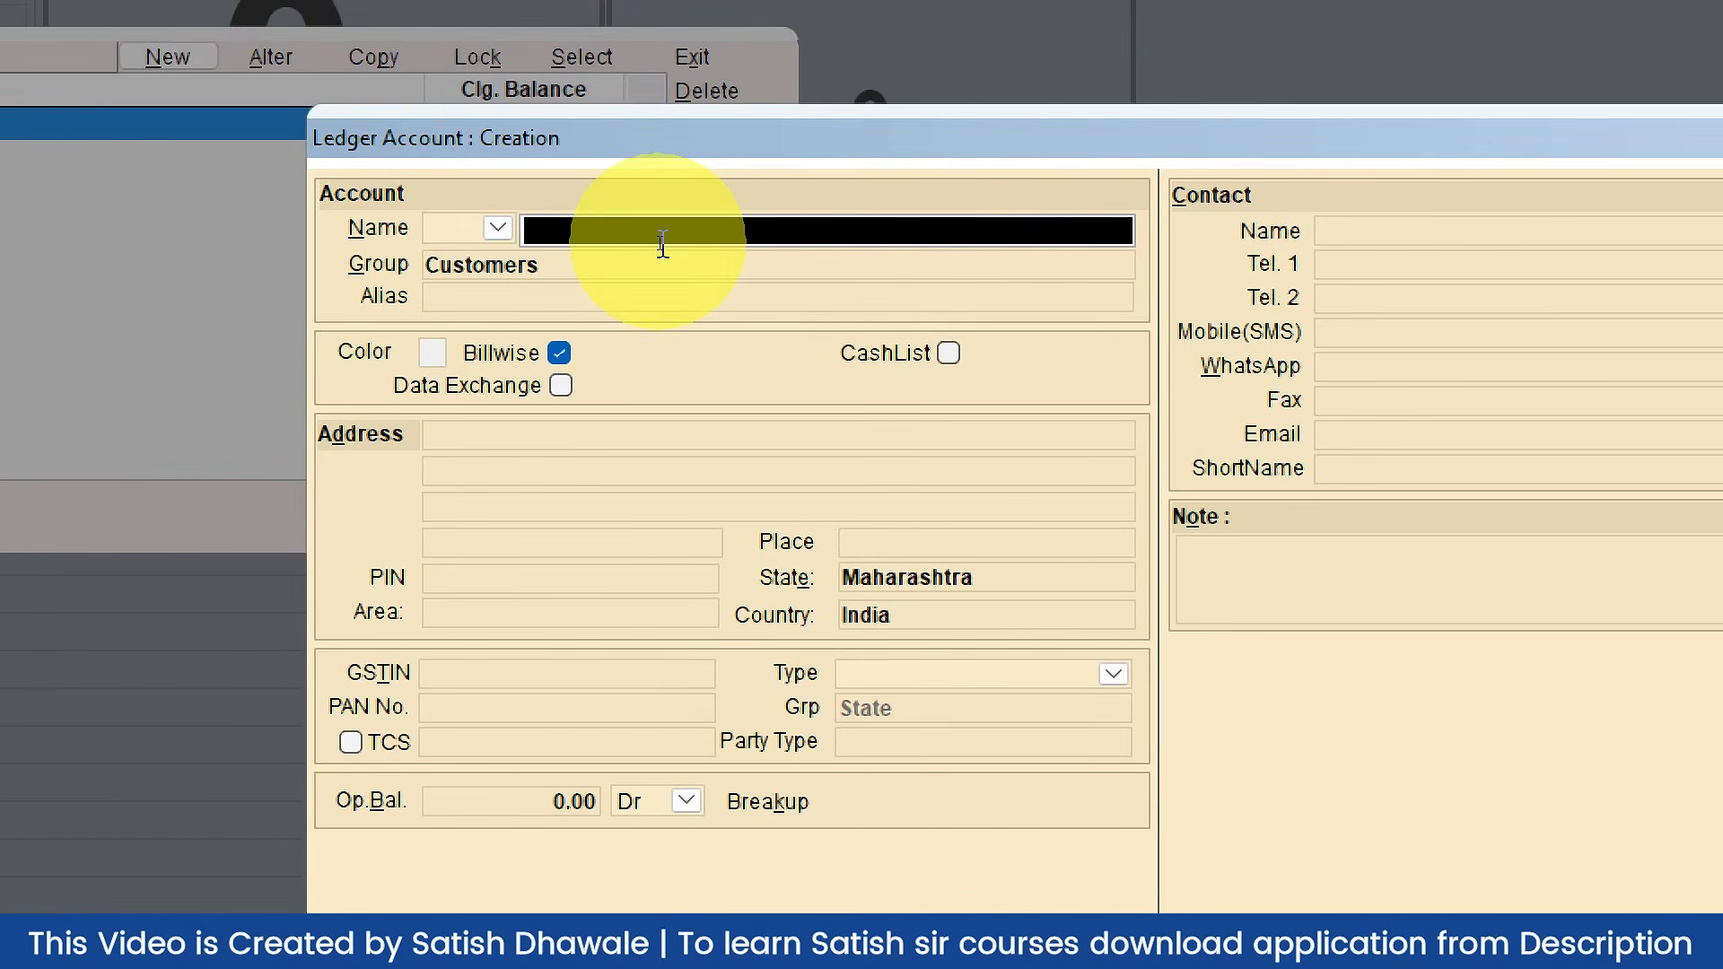
{"action": "key", "text": "Return"}
{"action": "key", "text": "Return"}
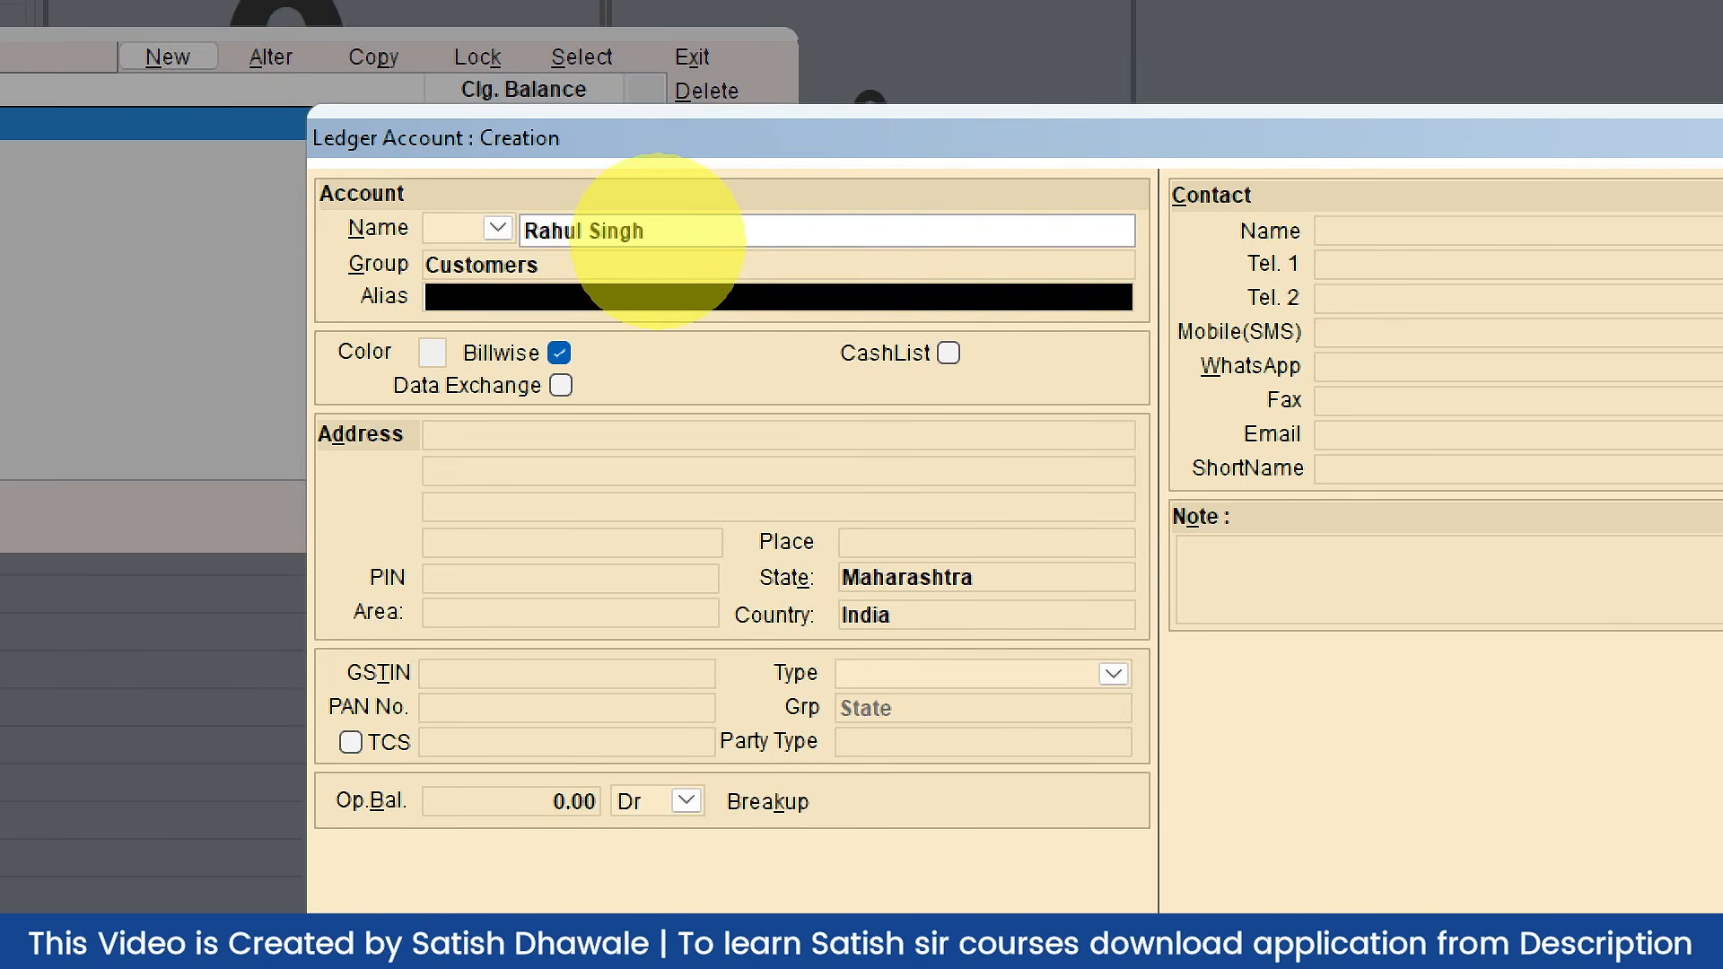
{"action": "key", "text": "Return"}
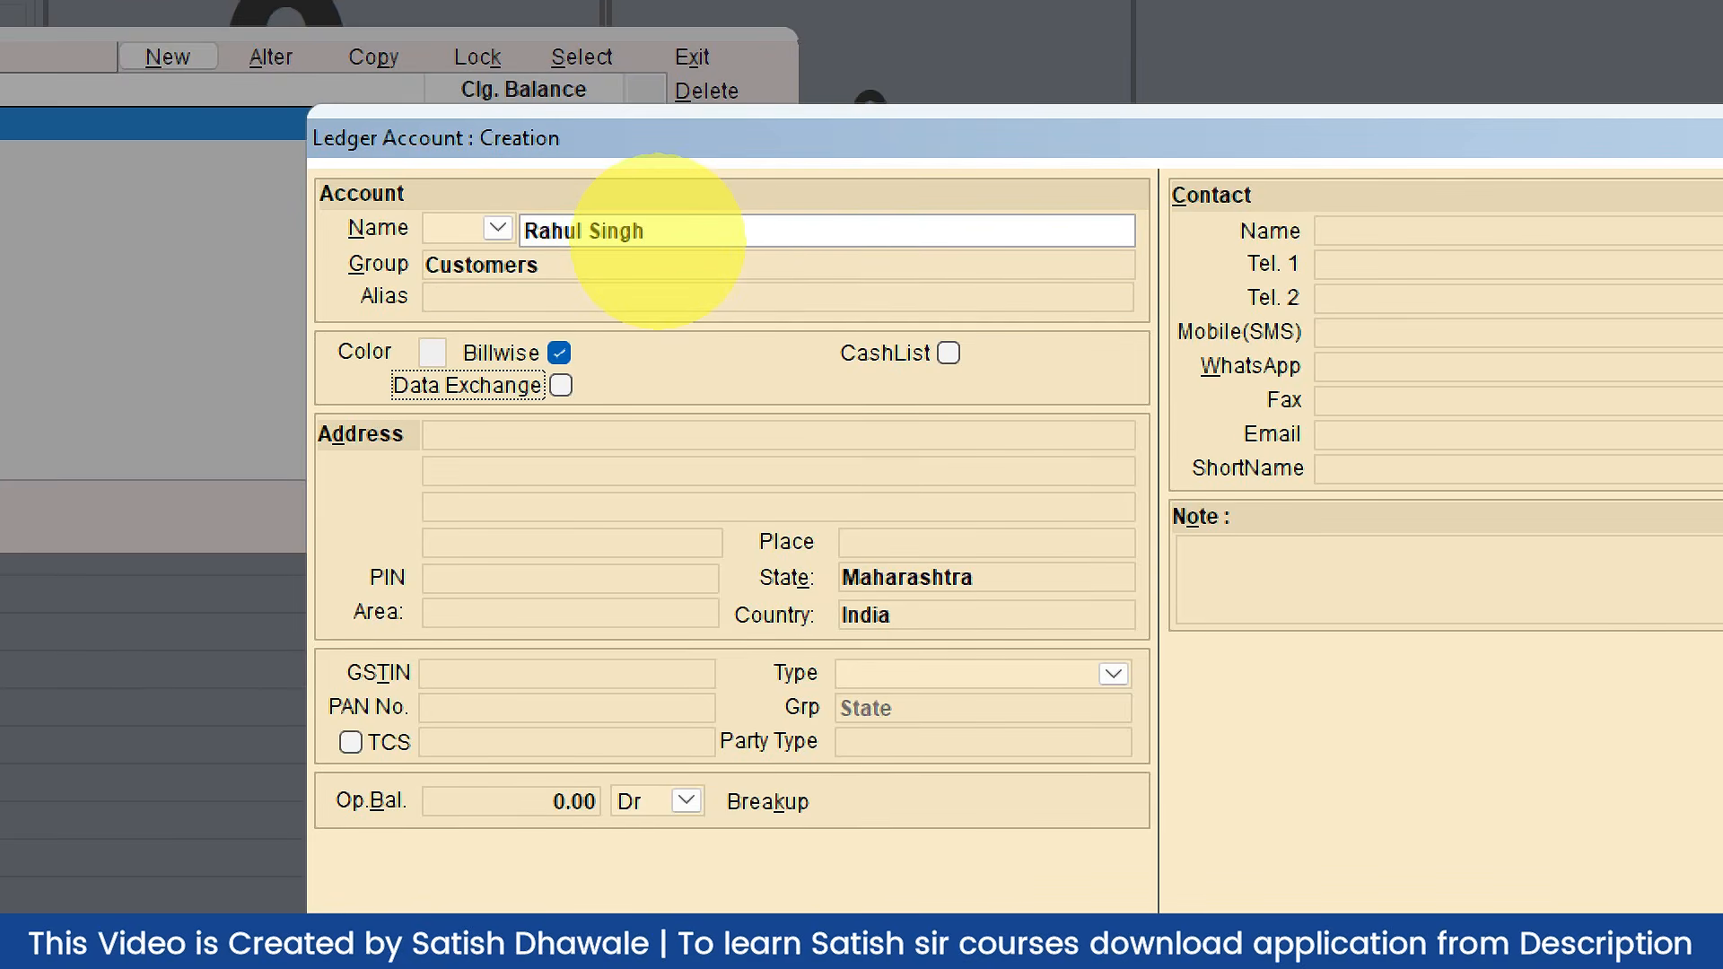
{"action": "key", "text": "Return"}
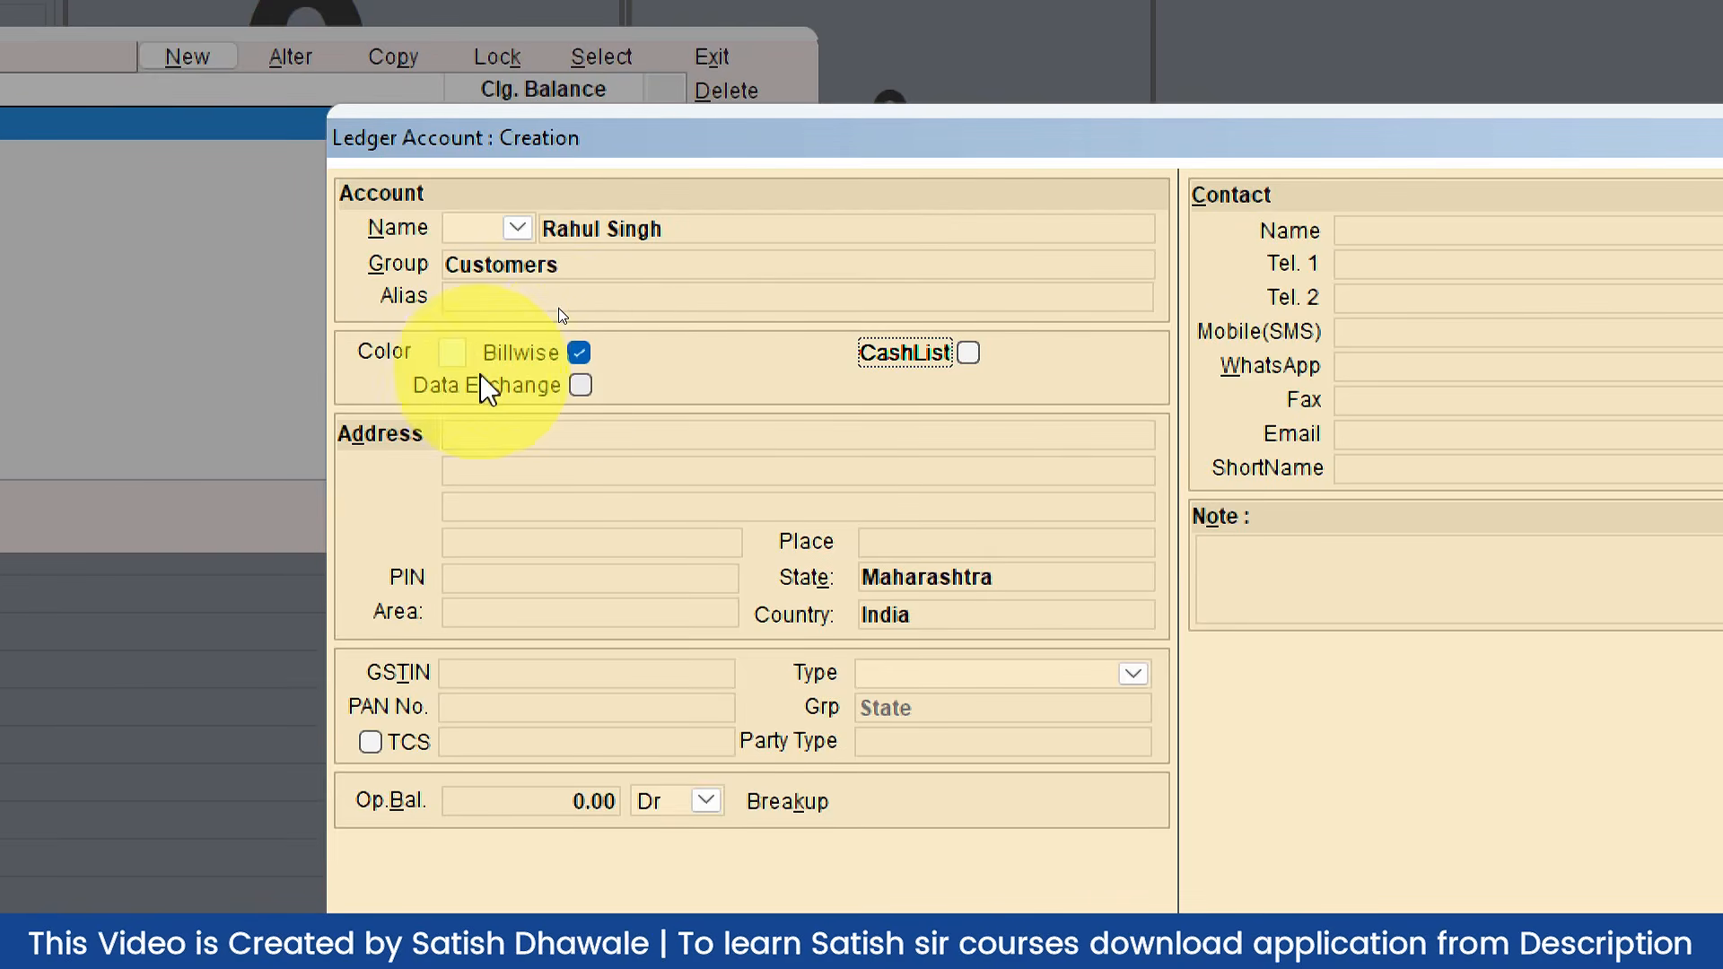
{"action": "left_click", "coordinate": [450, 353]}
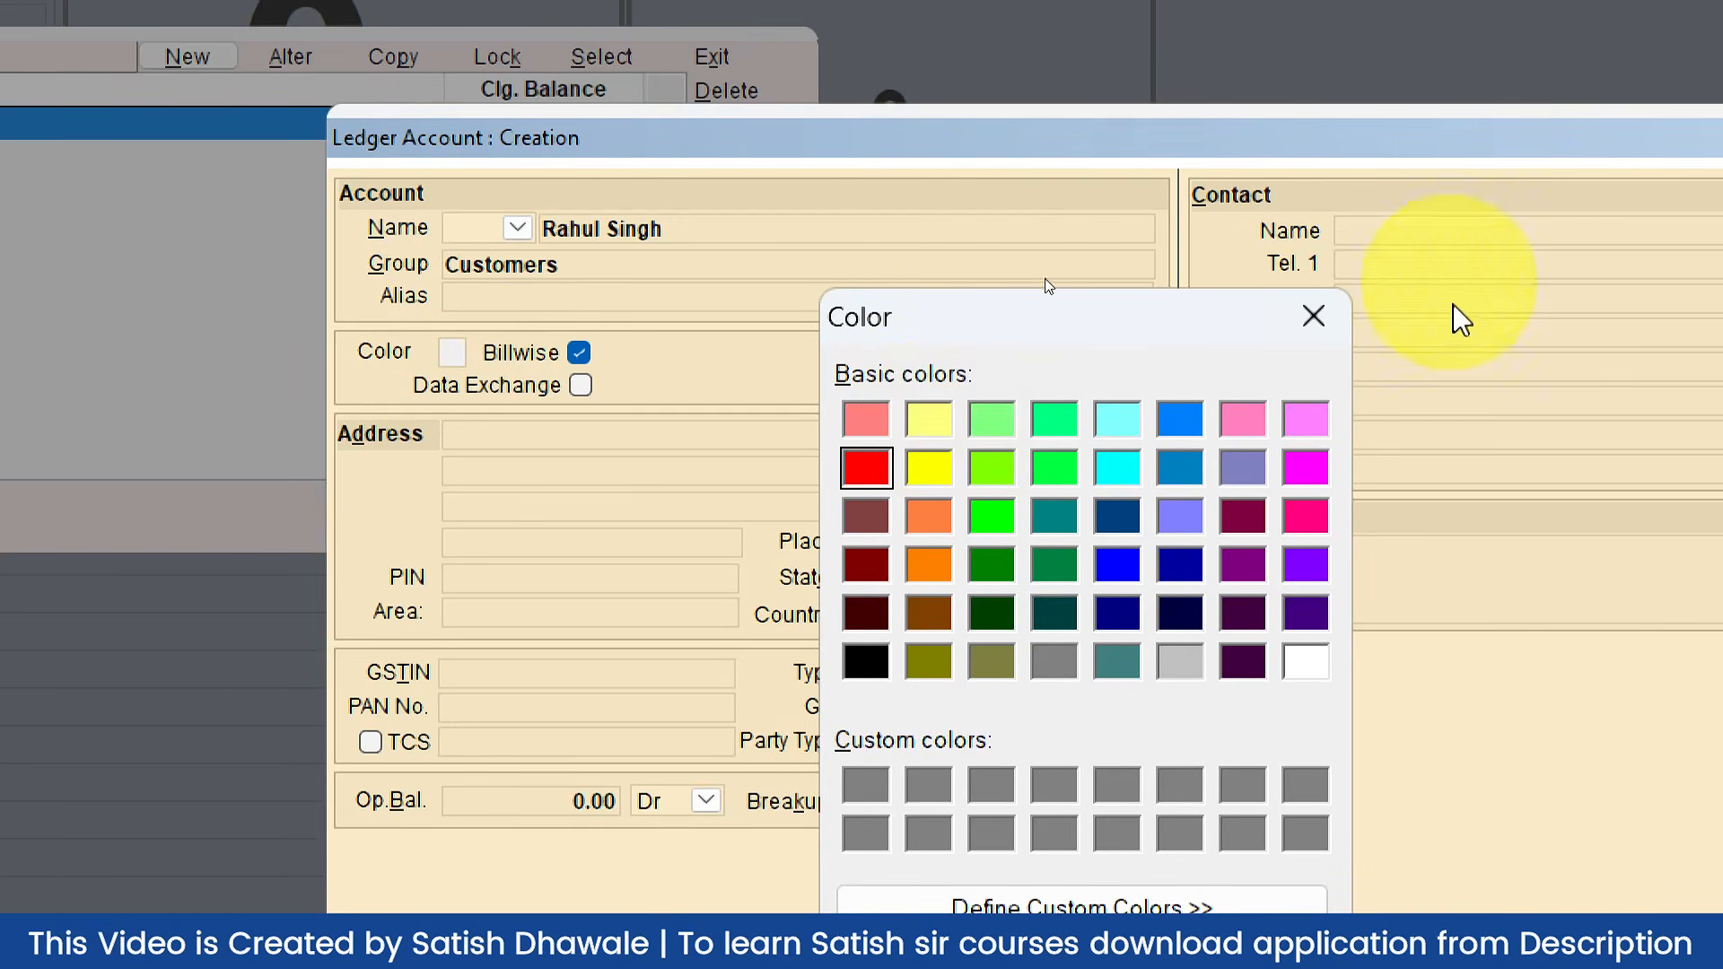
{"action": "left_click", "coordinate": [1313, 316]}
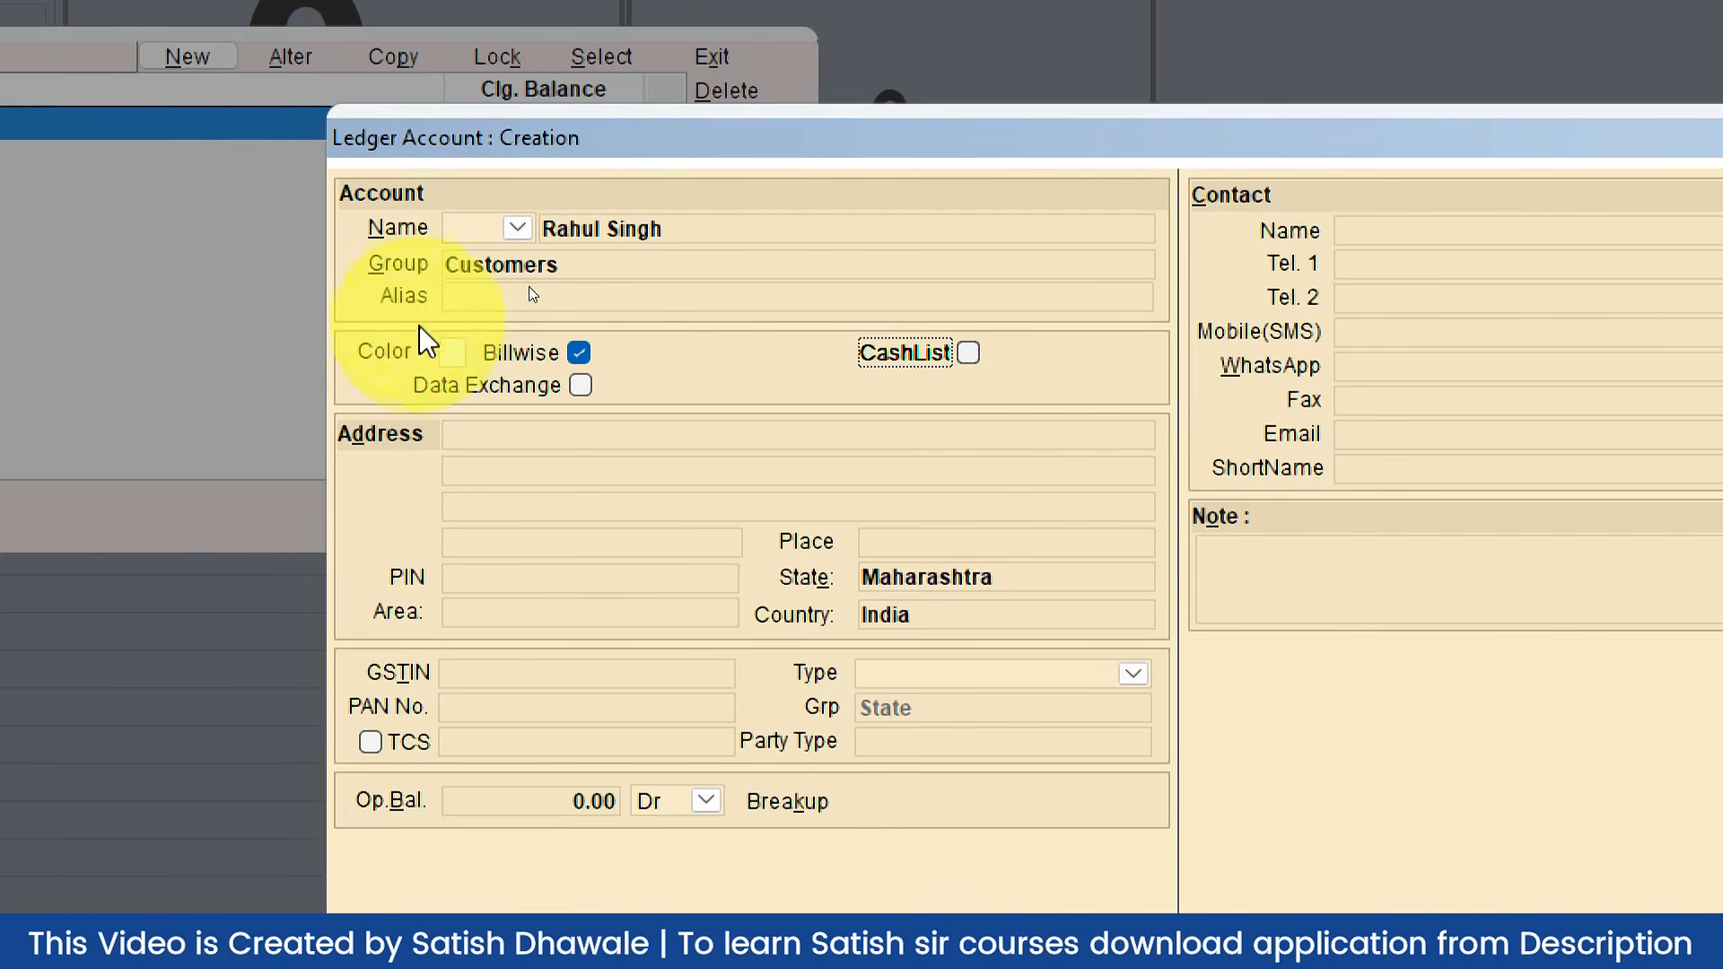
Step: Enter the customer's address and PIN, keep GST type Consumer, and move through party type and opening balance
{"action": "left_click", "coordinate": [492, 433]}
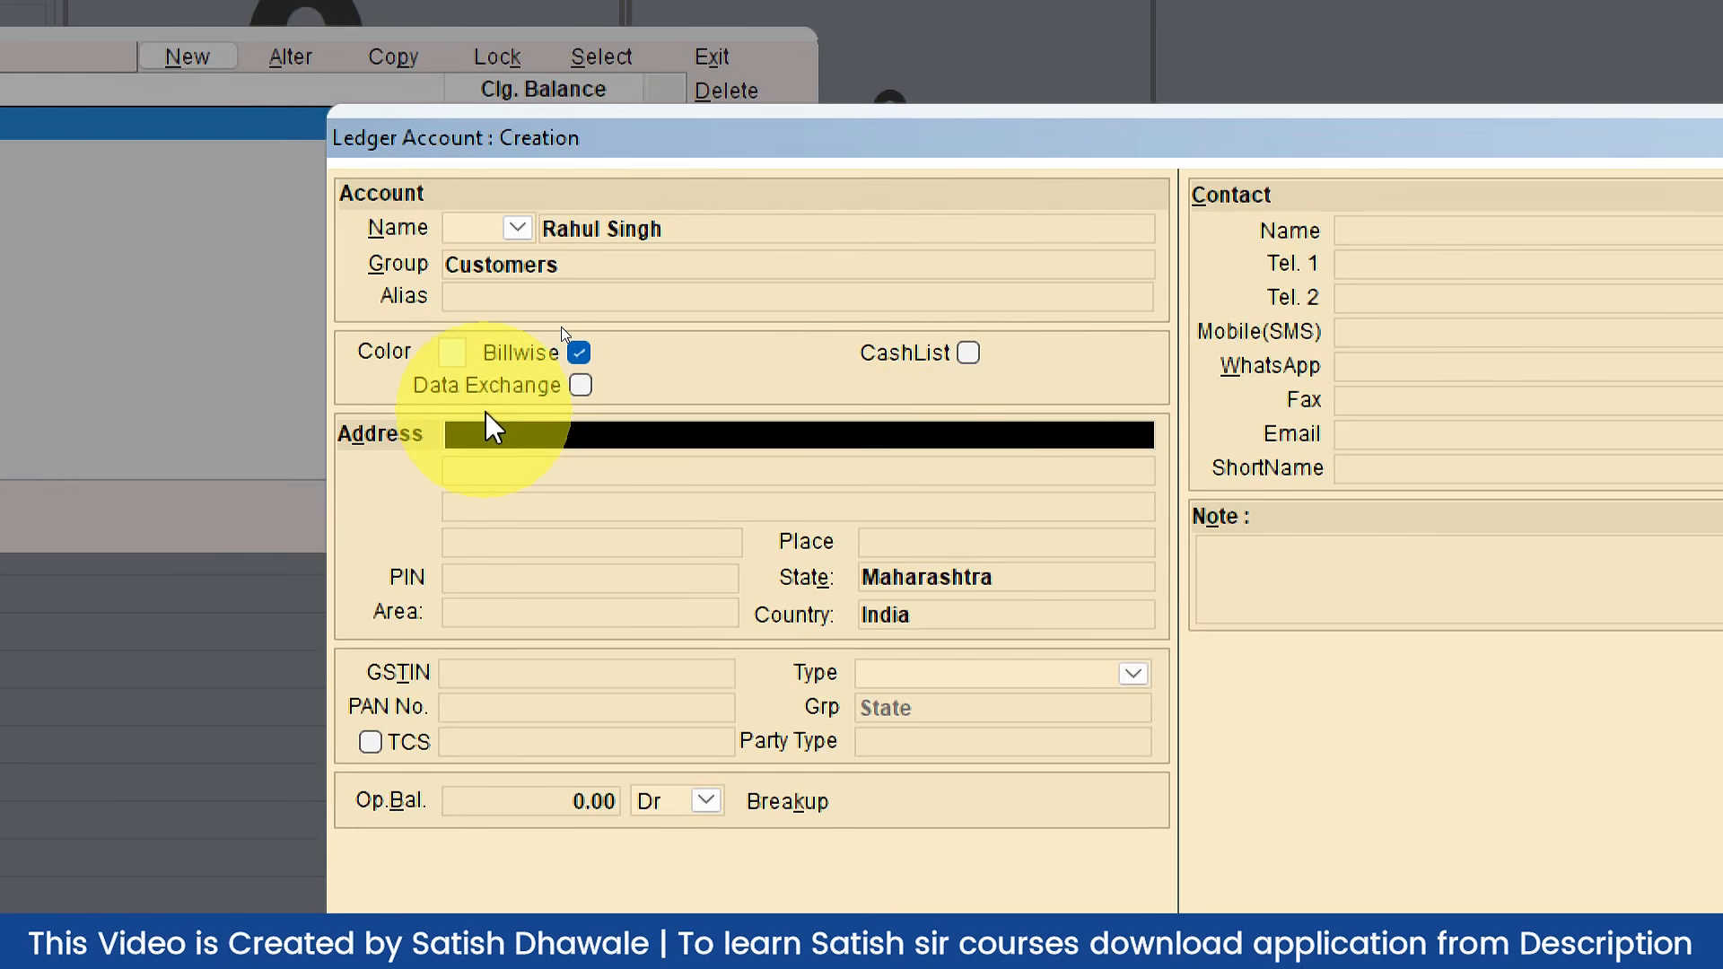
{"action": "type", "text": "Vikhroli"}
{"action": "key", "text": "Return"}
{"action": "key", "text": "Return"}
{"action": "key", "text": "Return"}
{"action": "key", "text": "Return"}
{"action": "type", "text": "400079"}
{"action": "key", "text": "Return"}
{"action": "key", "text": "Return"}
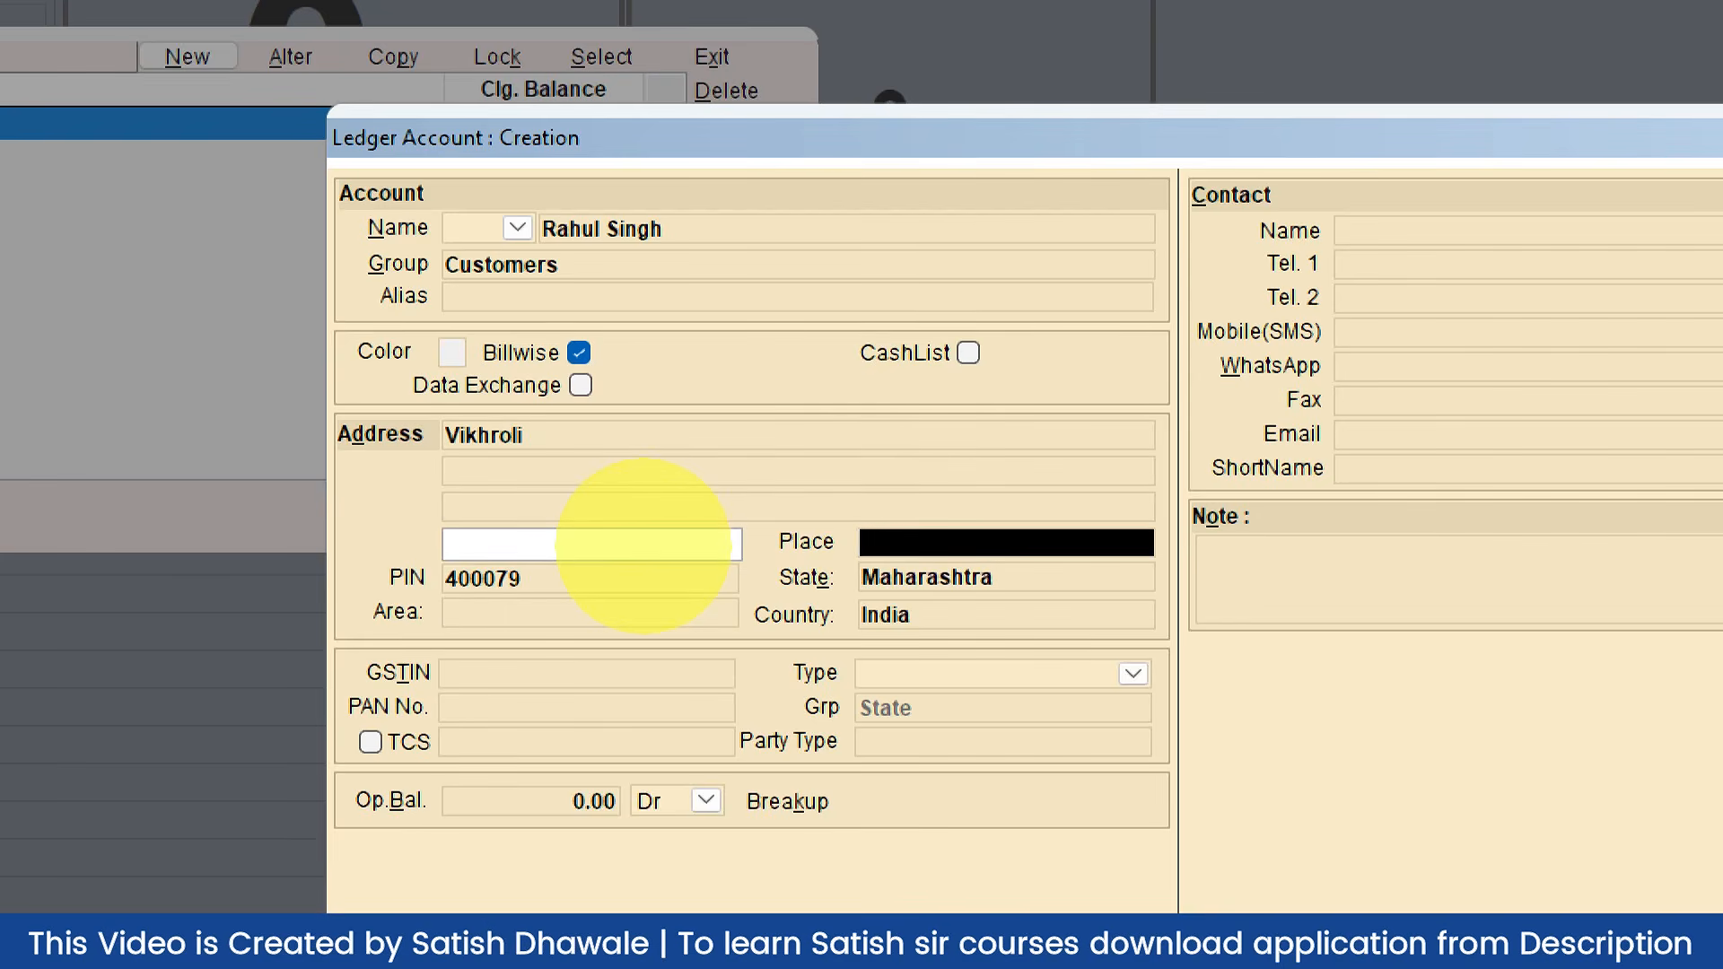
{"action": "key", "text": "Return"}
{"action": "key", "text": "Return"}
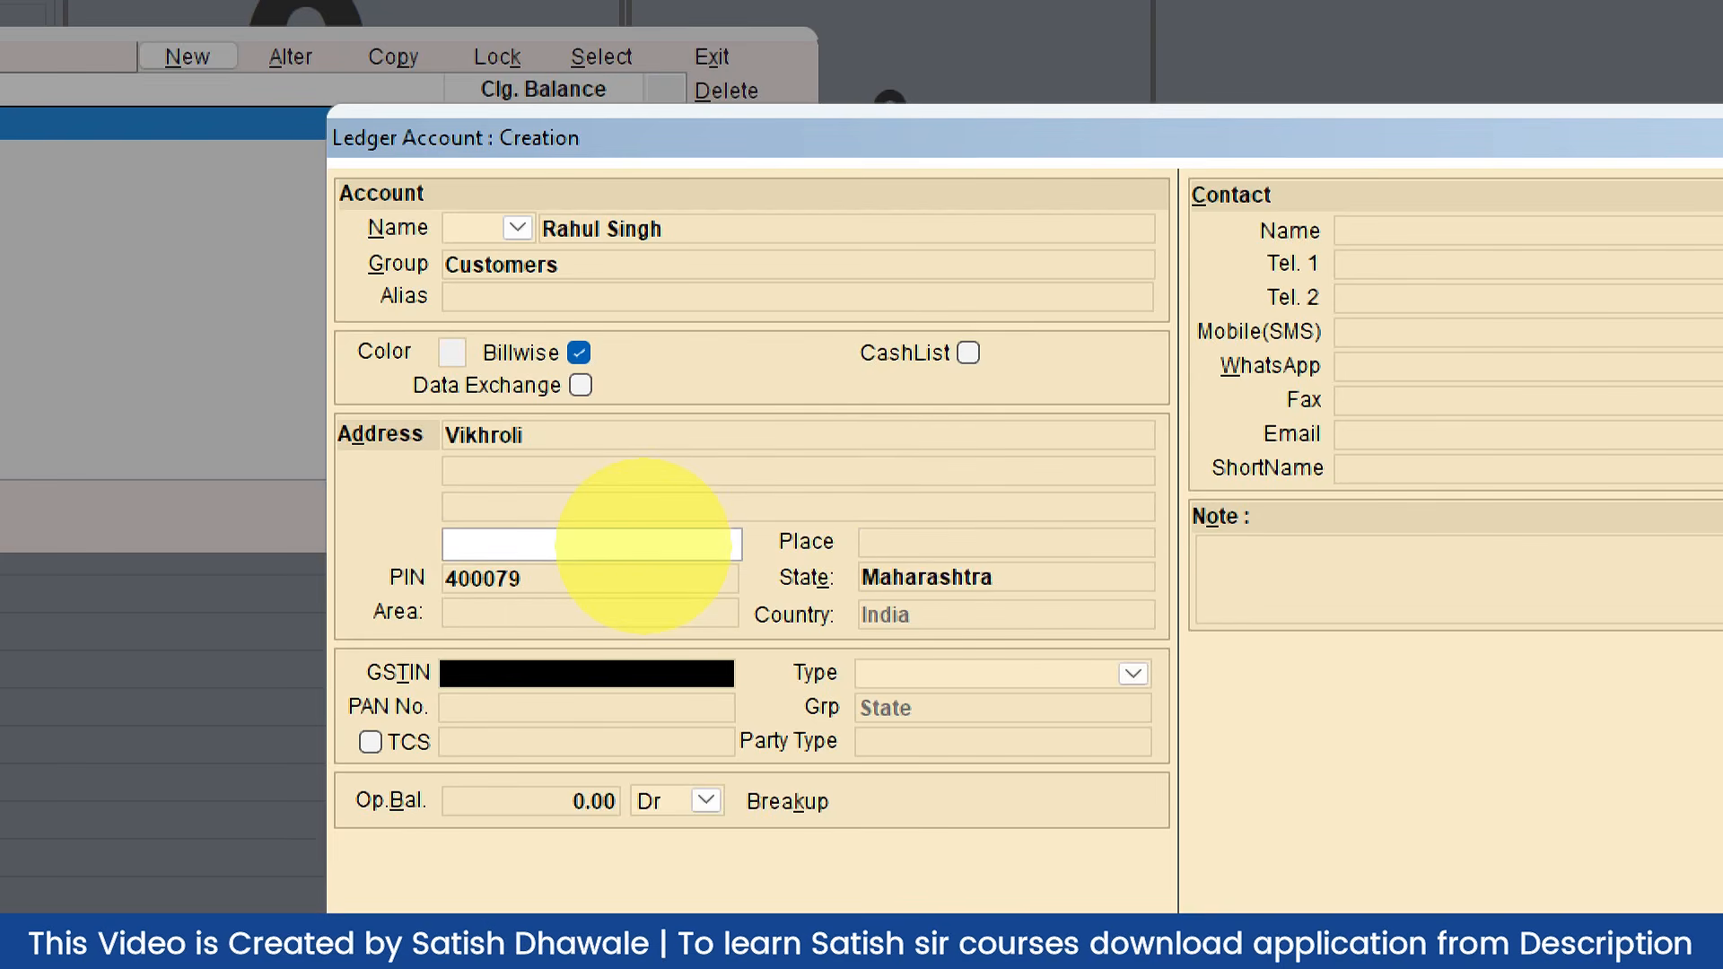
{"action": "key", "text": "Return"}
{"action": "key", "text": "Return"}
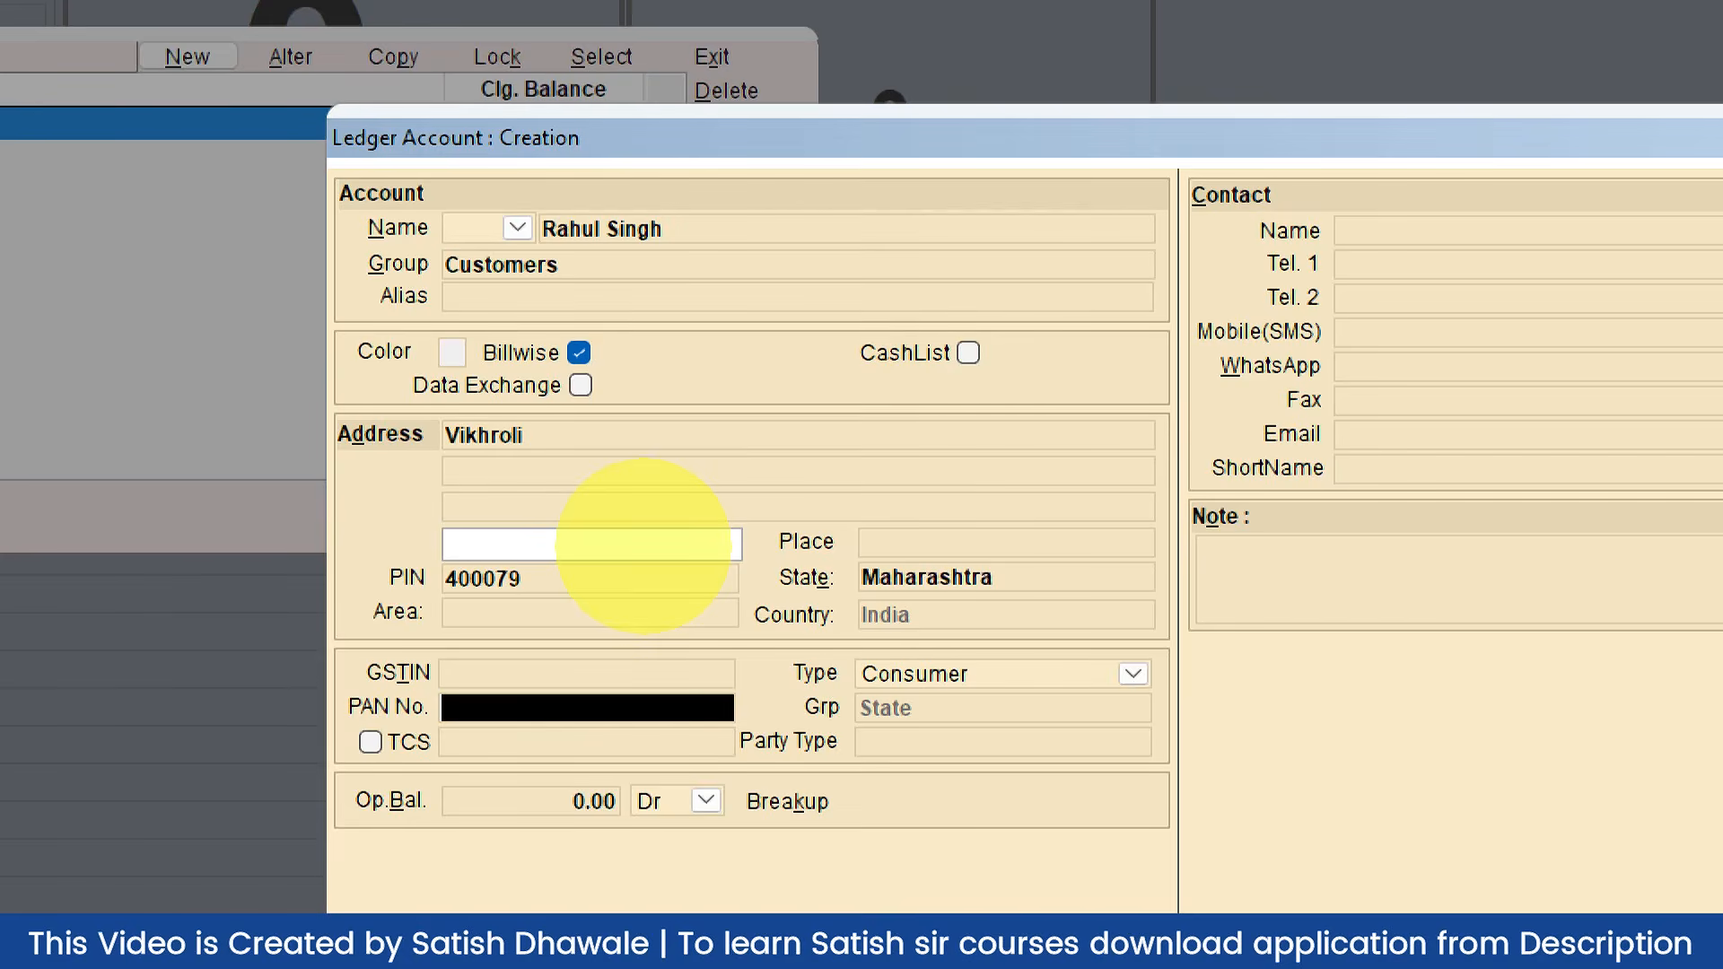
{"action": "left_click", "coordinate": [1049, 682]}
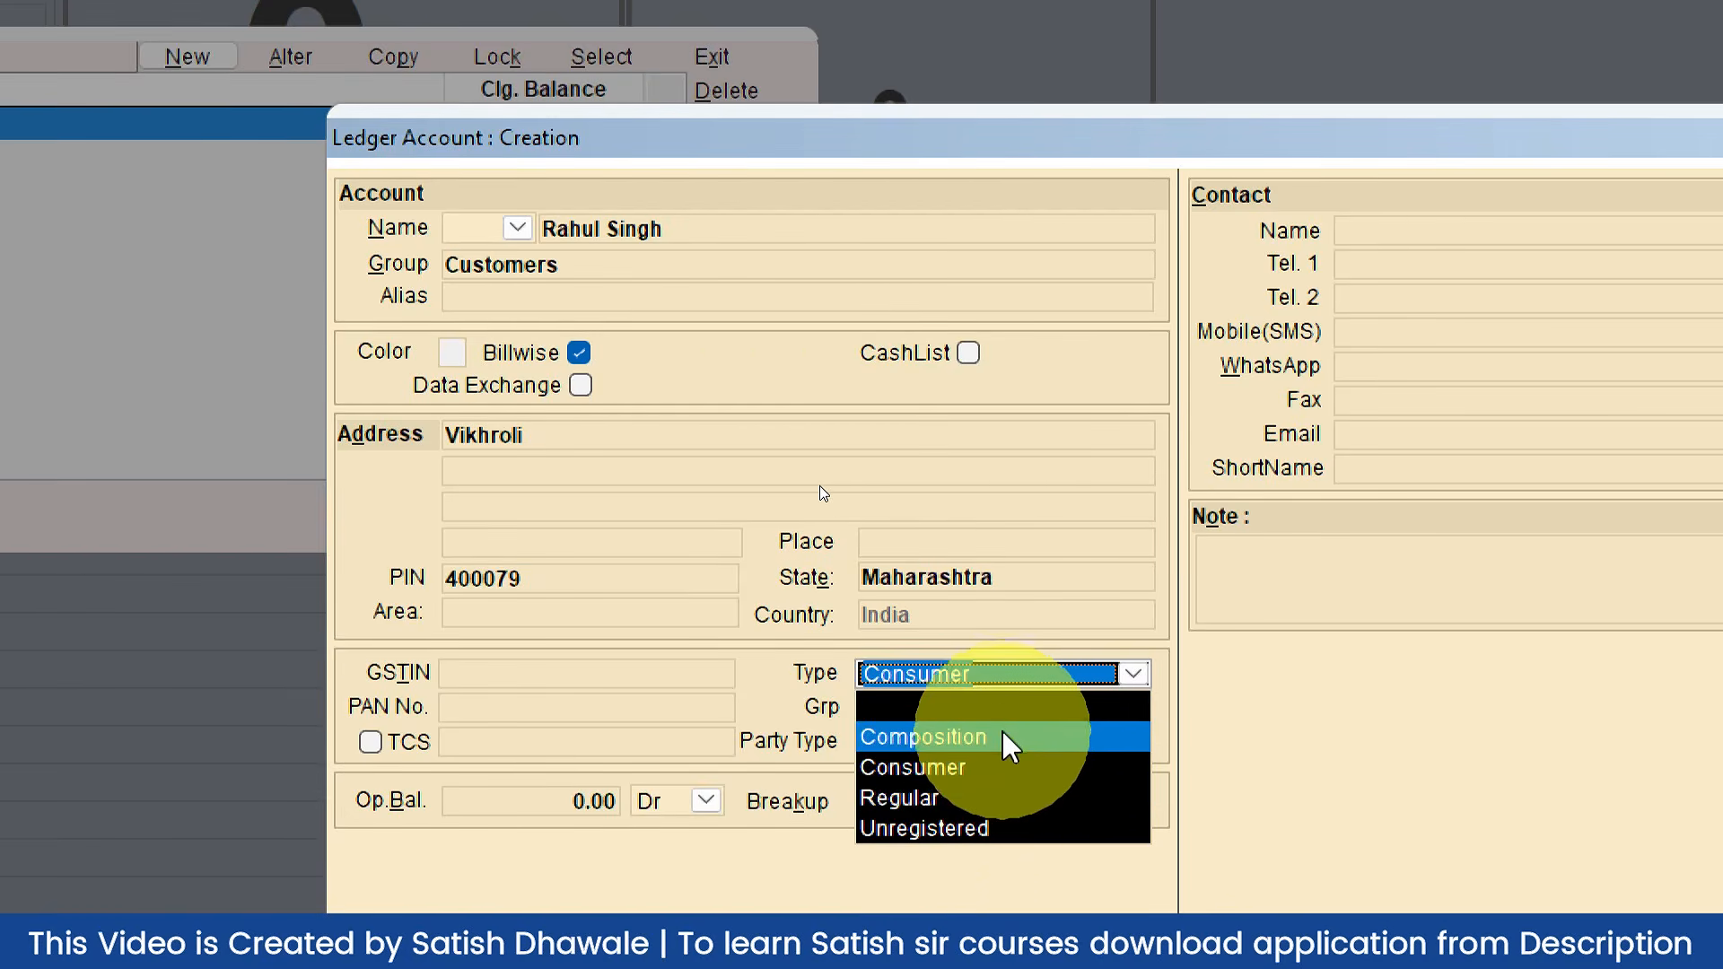
{"action": "left_click", "coordinate": [991, 767]}
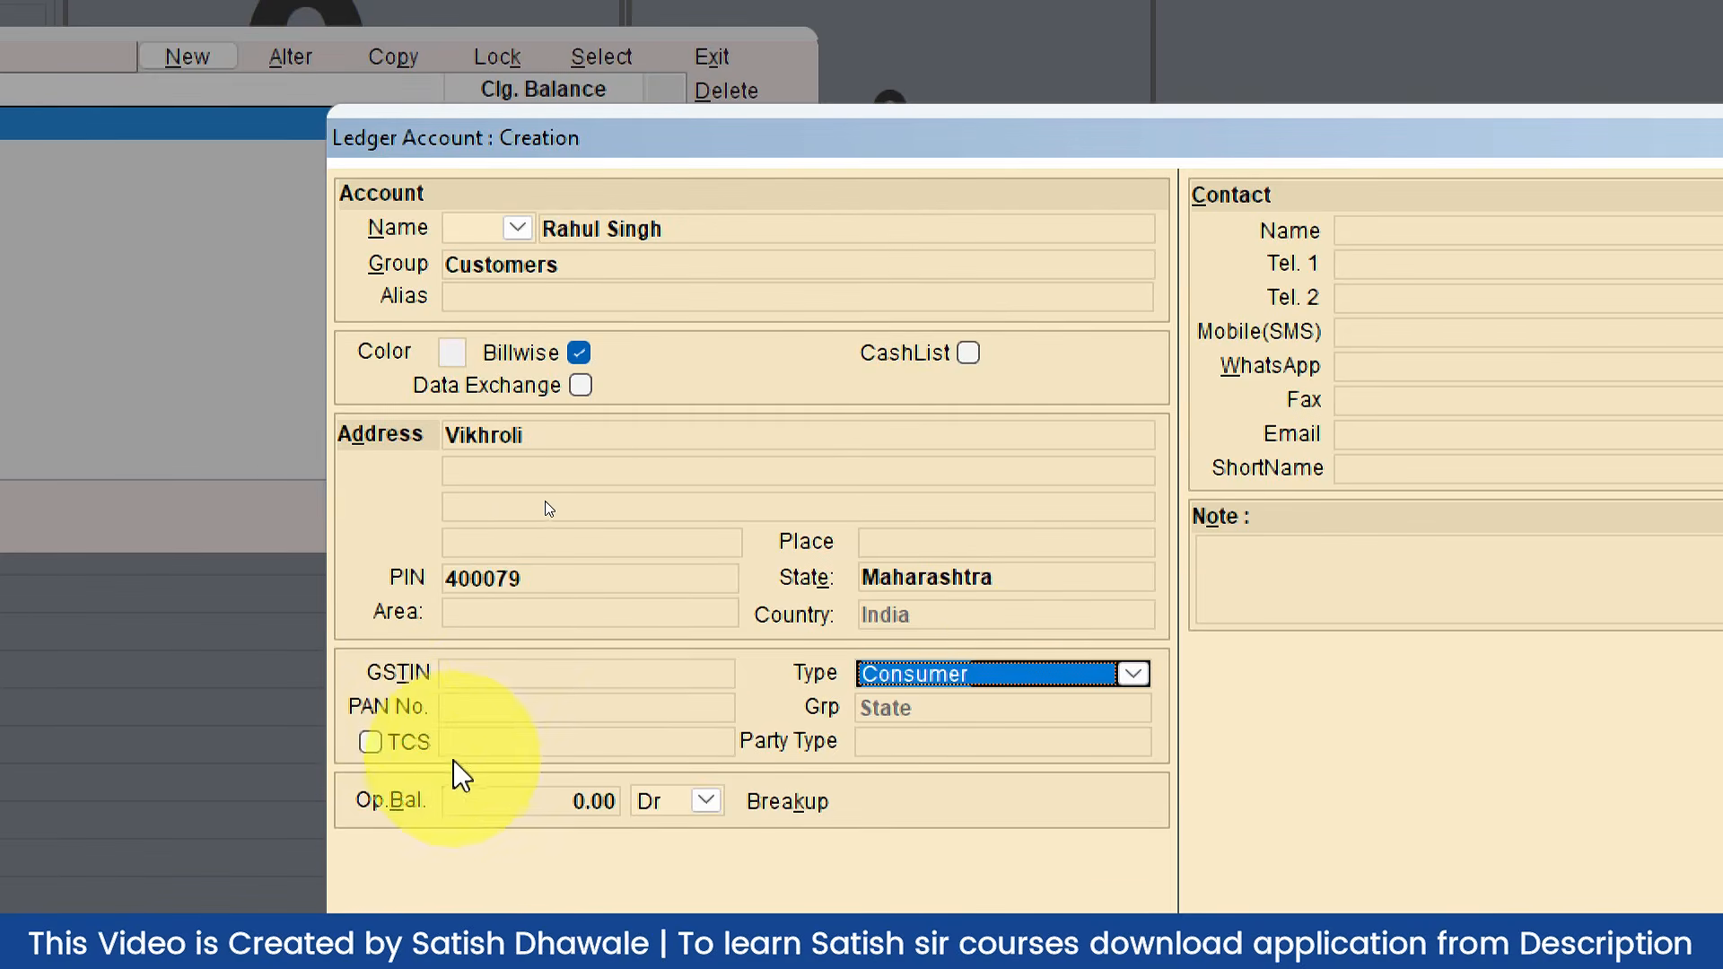
{"action": "left_click", "coordinate": [1076, 750]}
{"action": "left_click", "coordinate": [611, 805]}
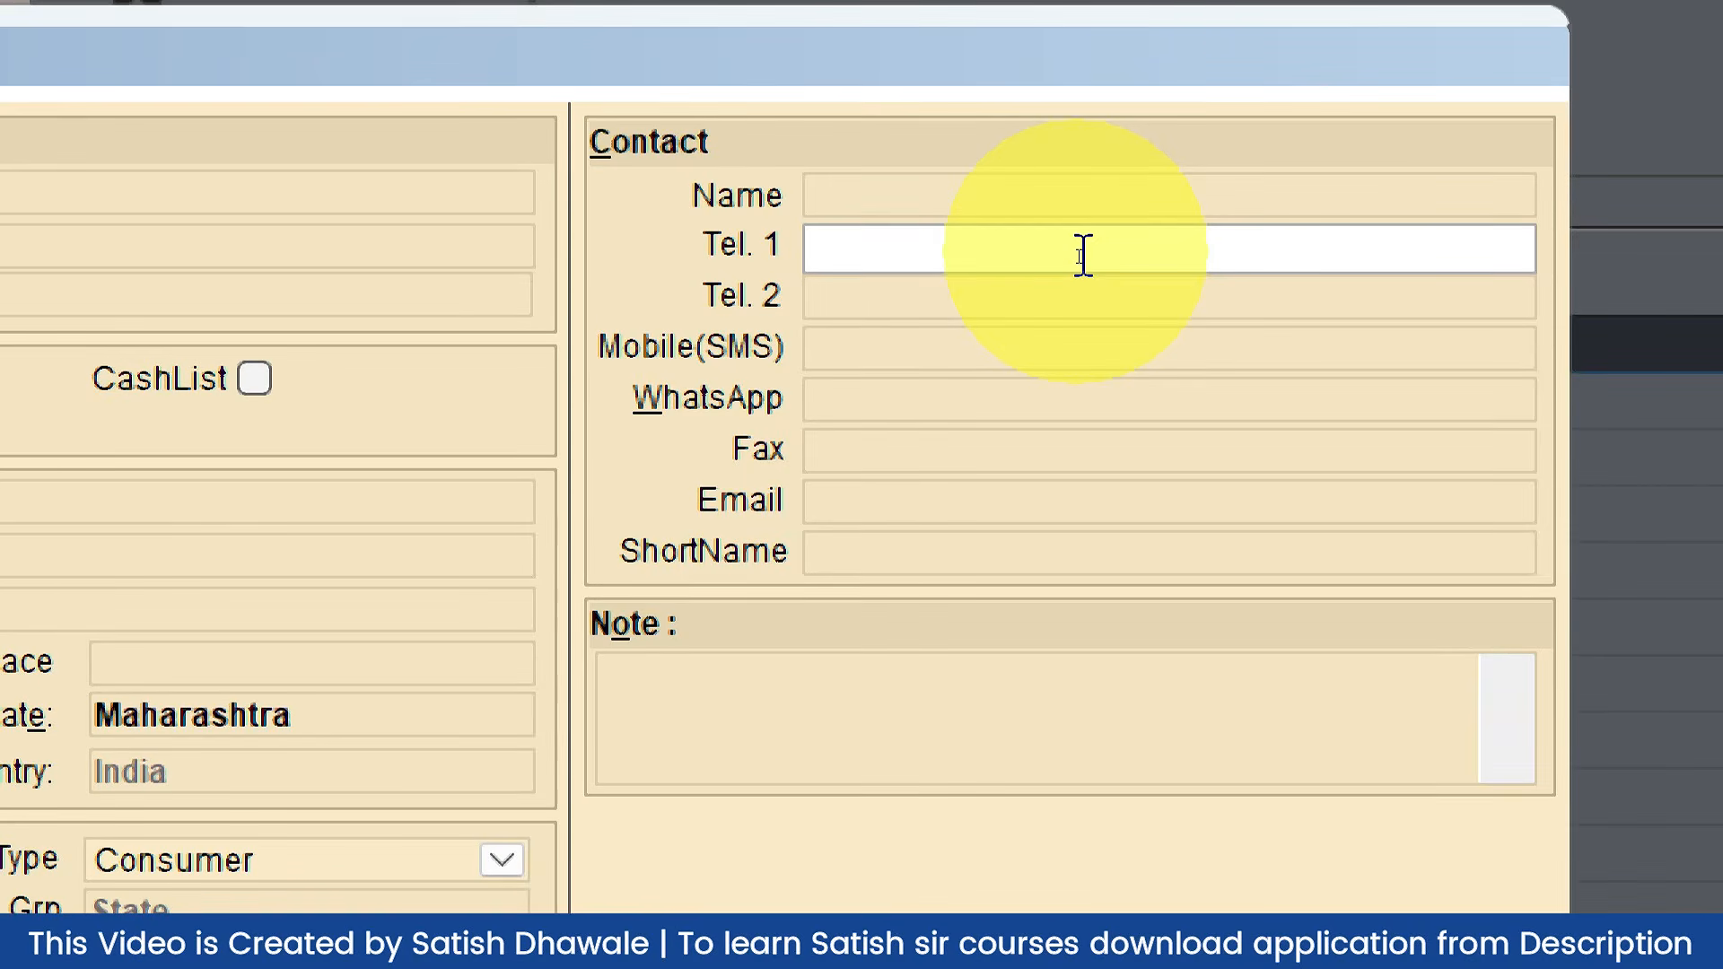
{"action": "left_click", "coordinate": [643, 253]}
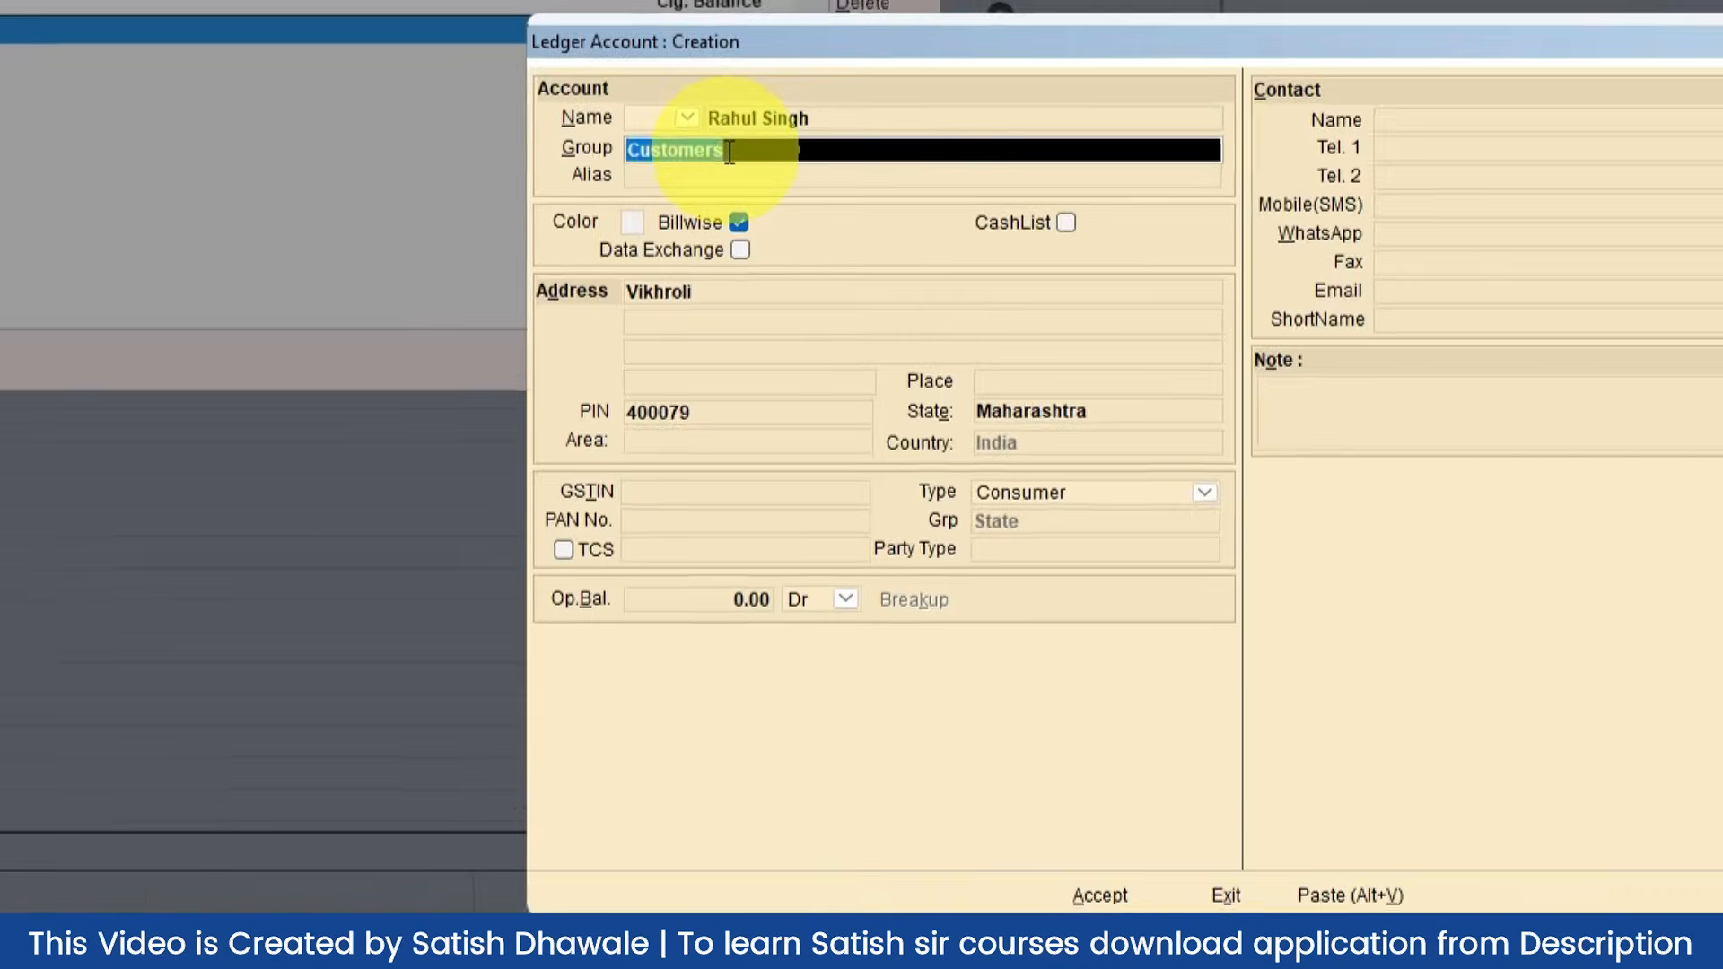
{"action": "left_click", "coordinate": [604, 255]}
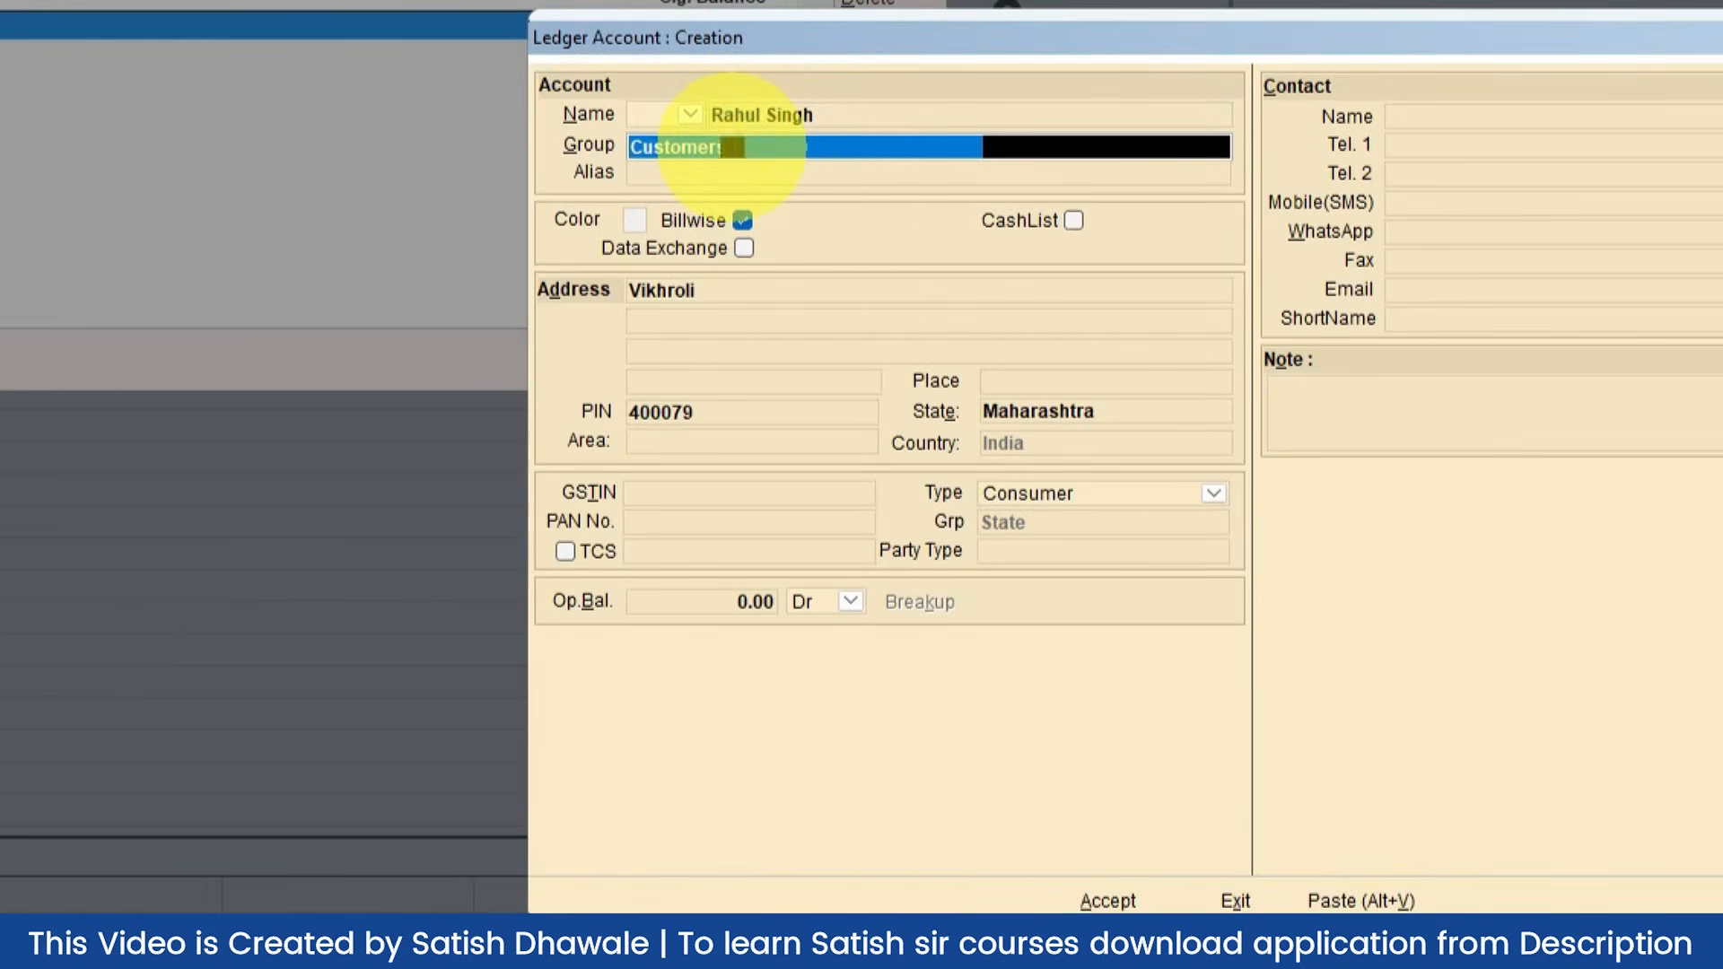
{"action": "type", "text": "d"}
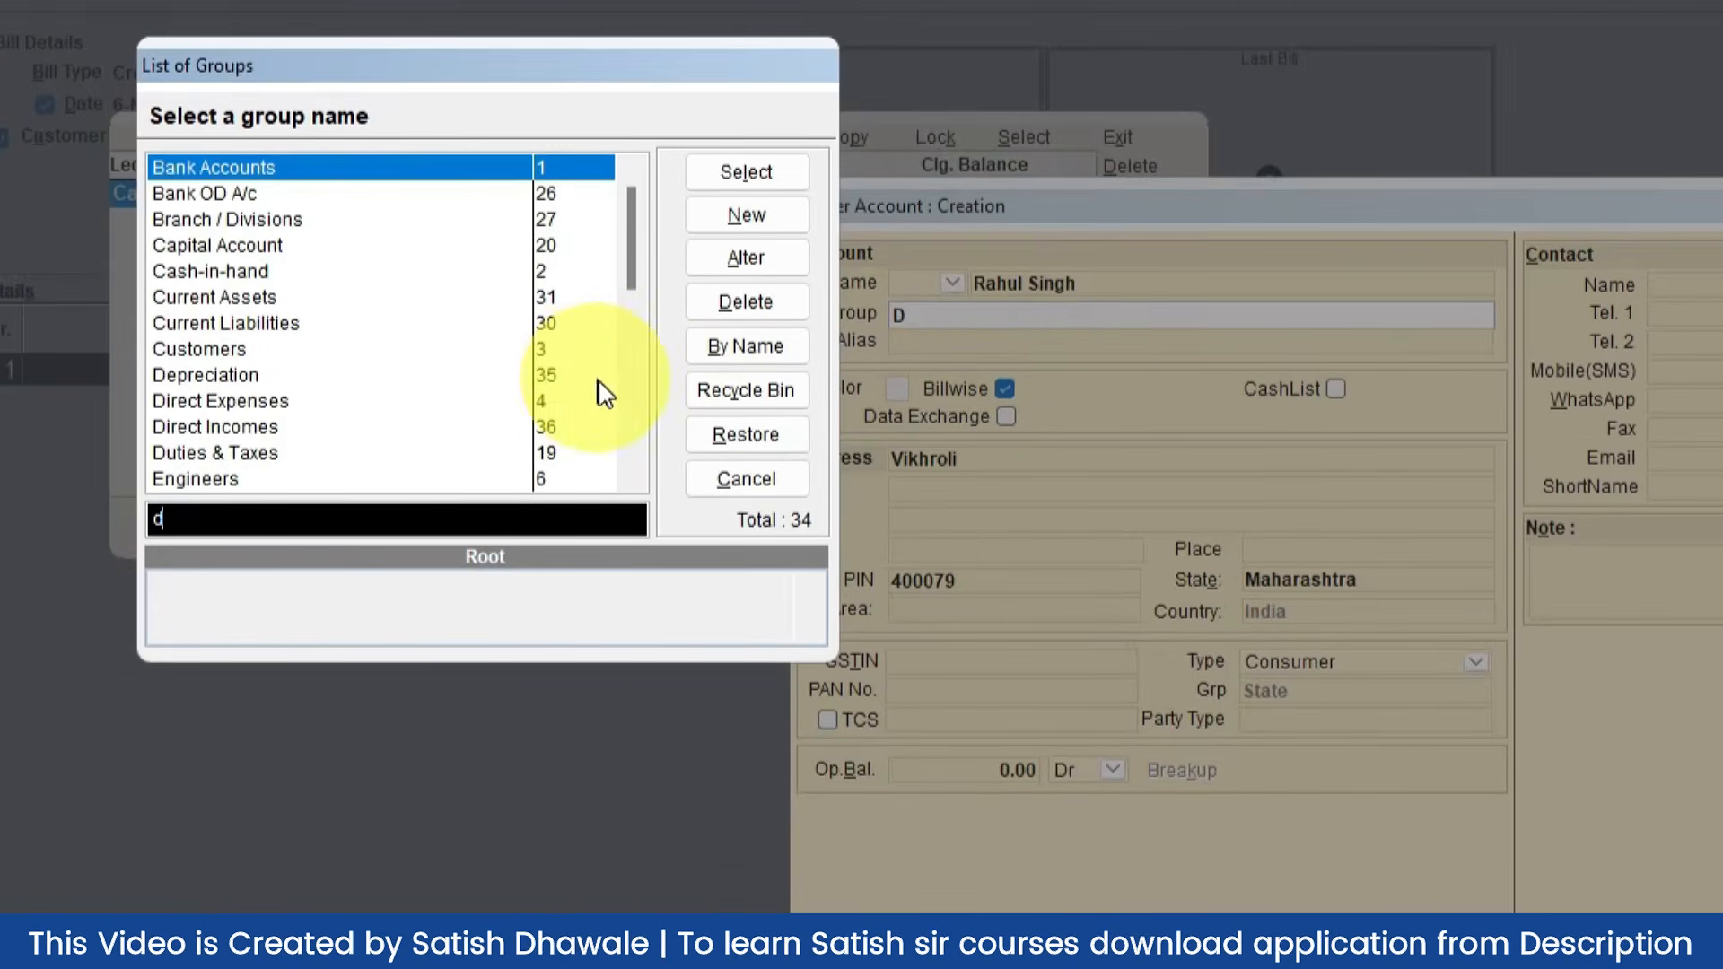
{"action": "left_click_drag", "start_coordinate": [632, 255], "coordinate": [646, 343]}
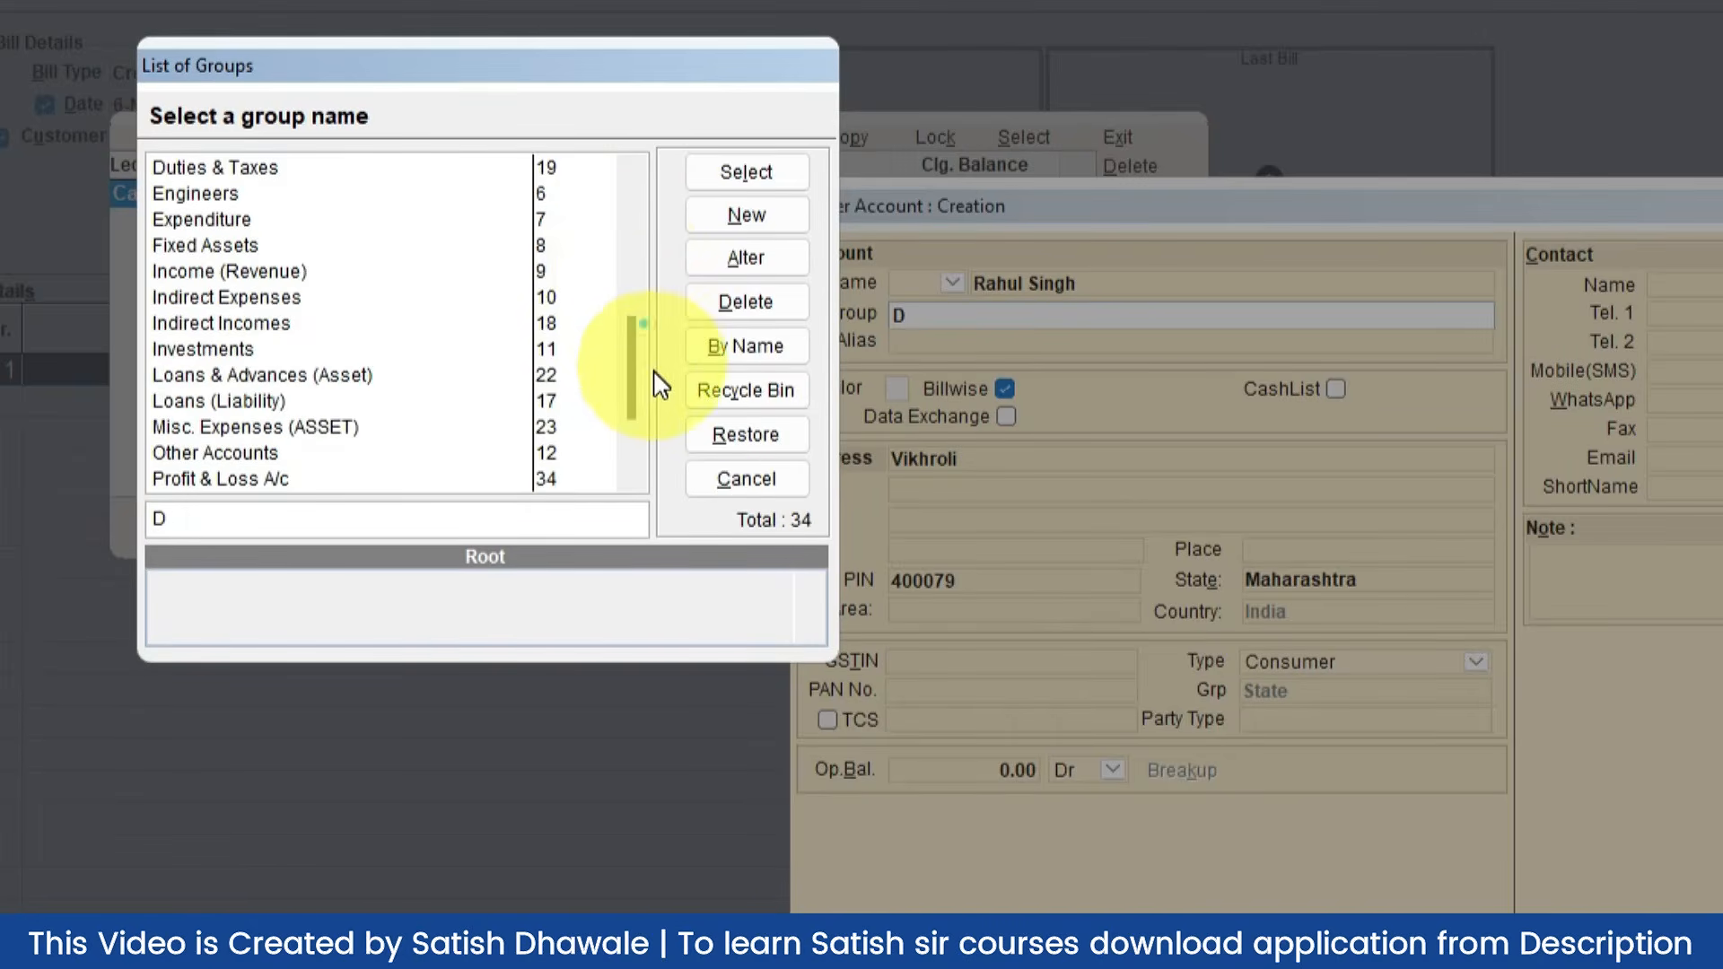
{"action": "left_click_drag", "start_coordinate": [630, 267], "coordinate": [633, 321]}
{"action": "left_click", "coordinate": [329, 277]}
{"action": "scroll", "coordinate": [331, 286], "scroll_direction": "up", "scroll_amount": 6}
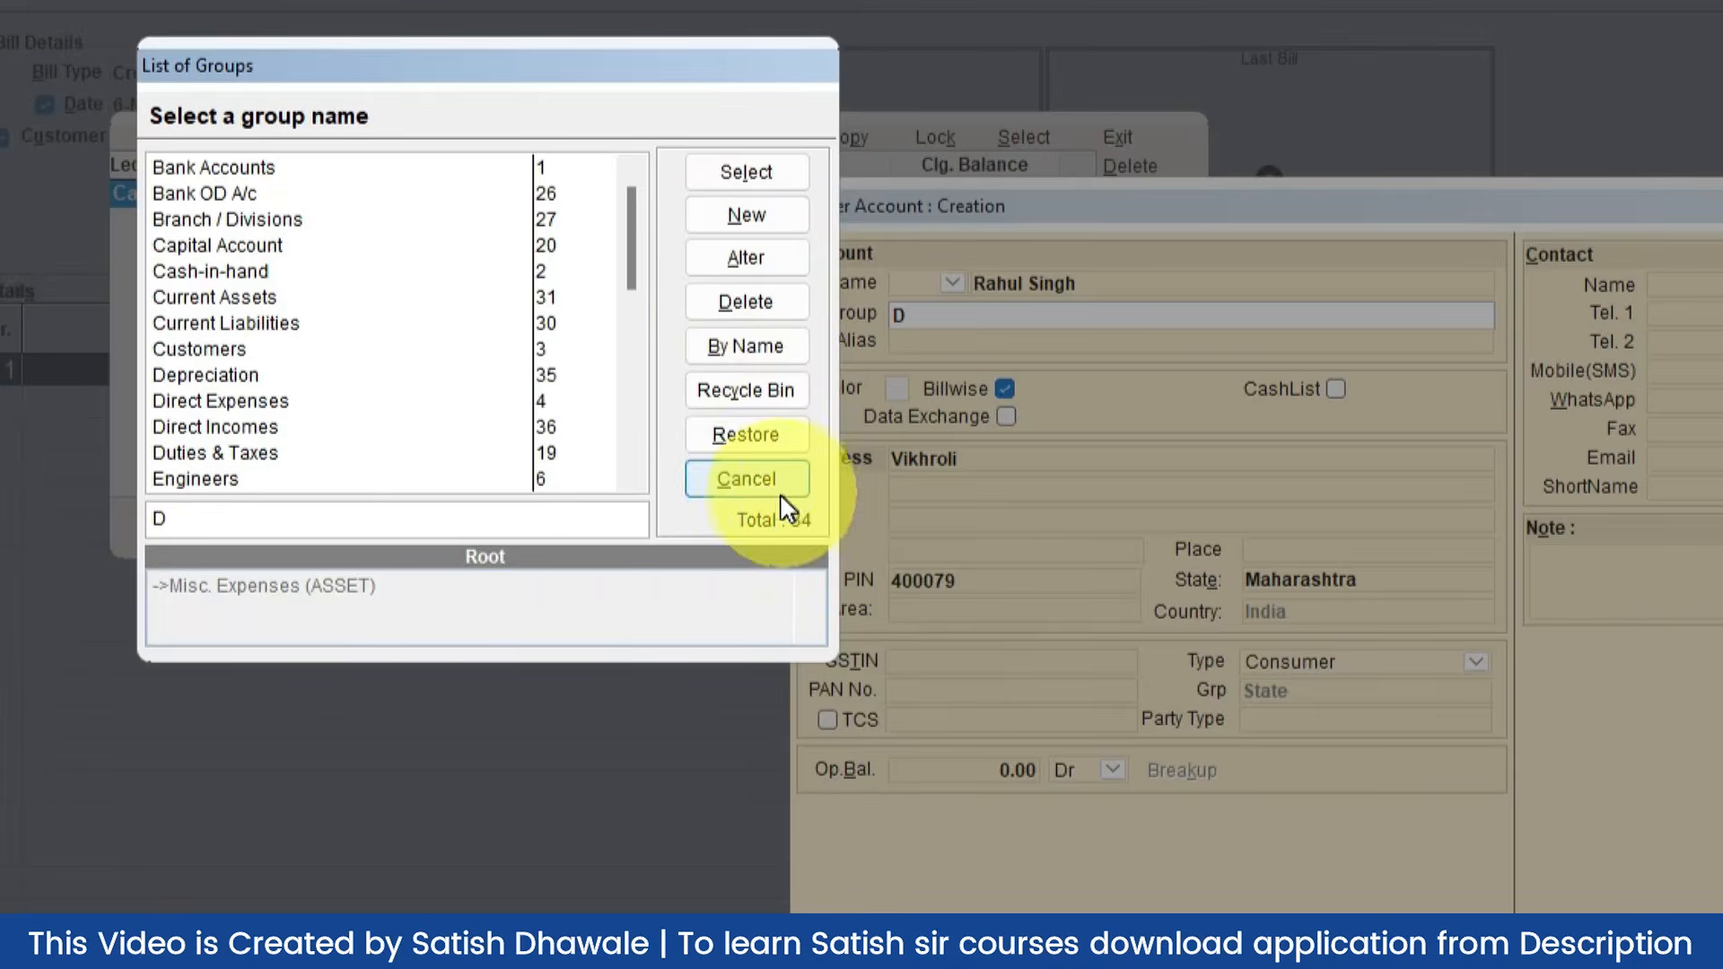
{"action": "left_click", "coordinate": [750, 475]}
{"action": "type", "text": "c"}
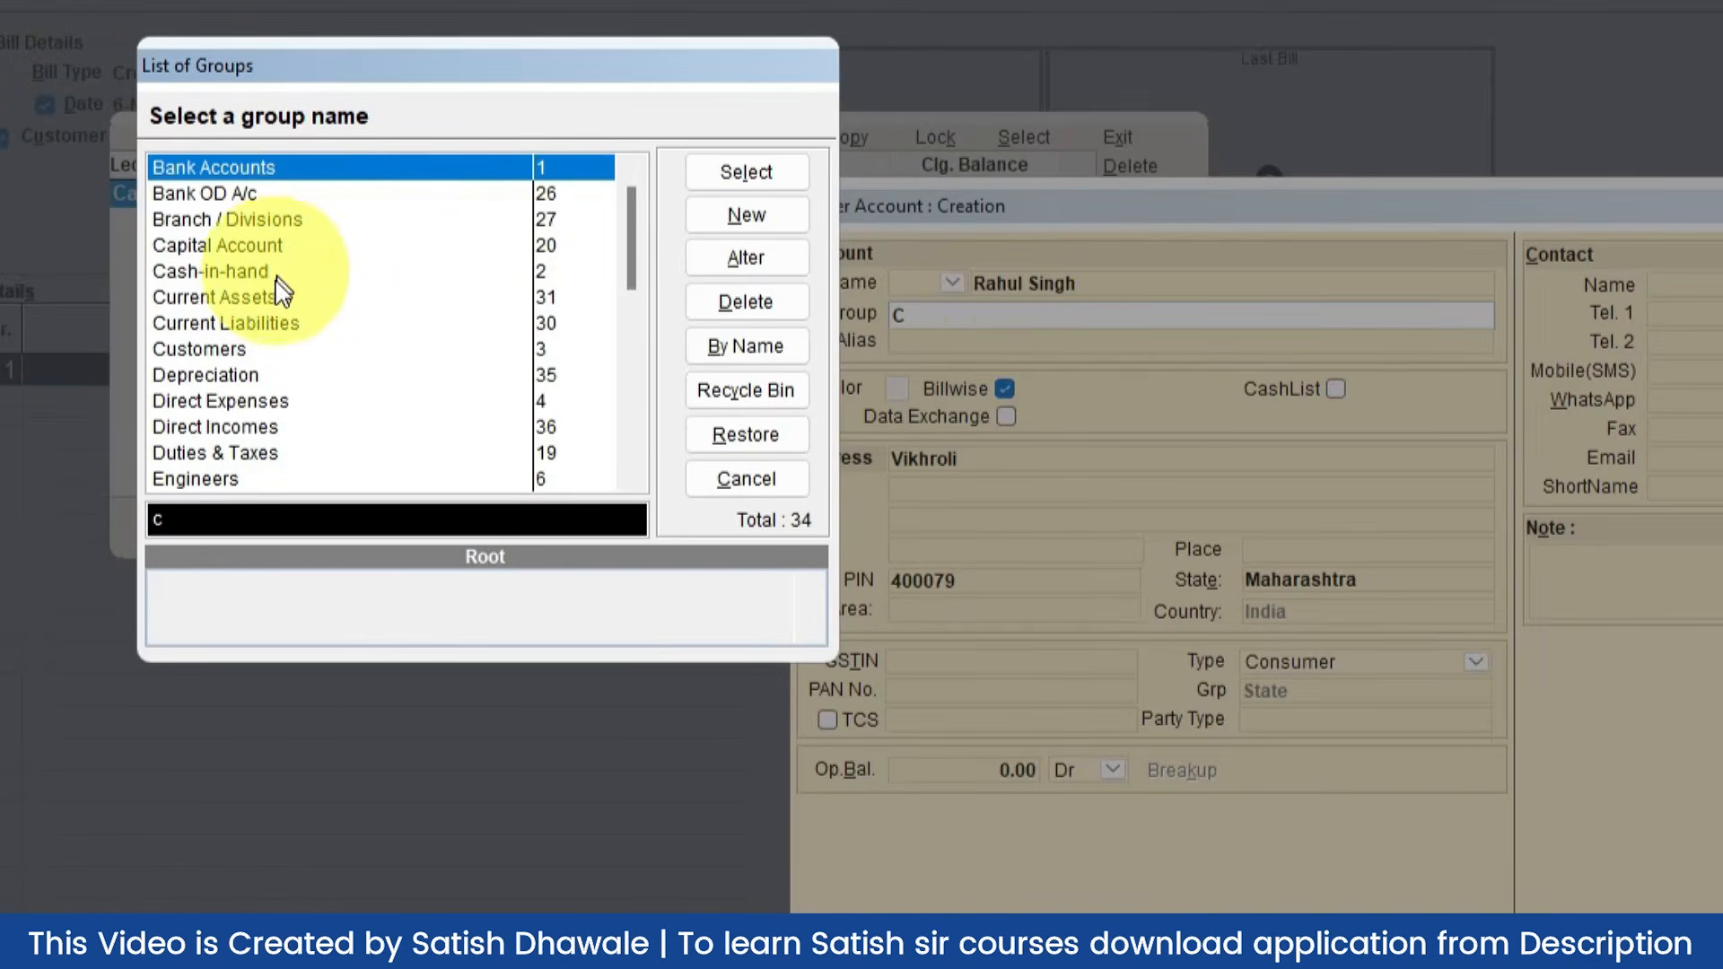
{"action": "double_click", "coordinate": [260, 349]}
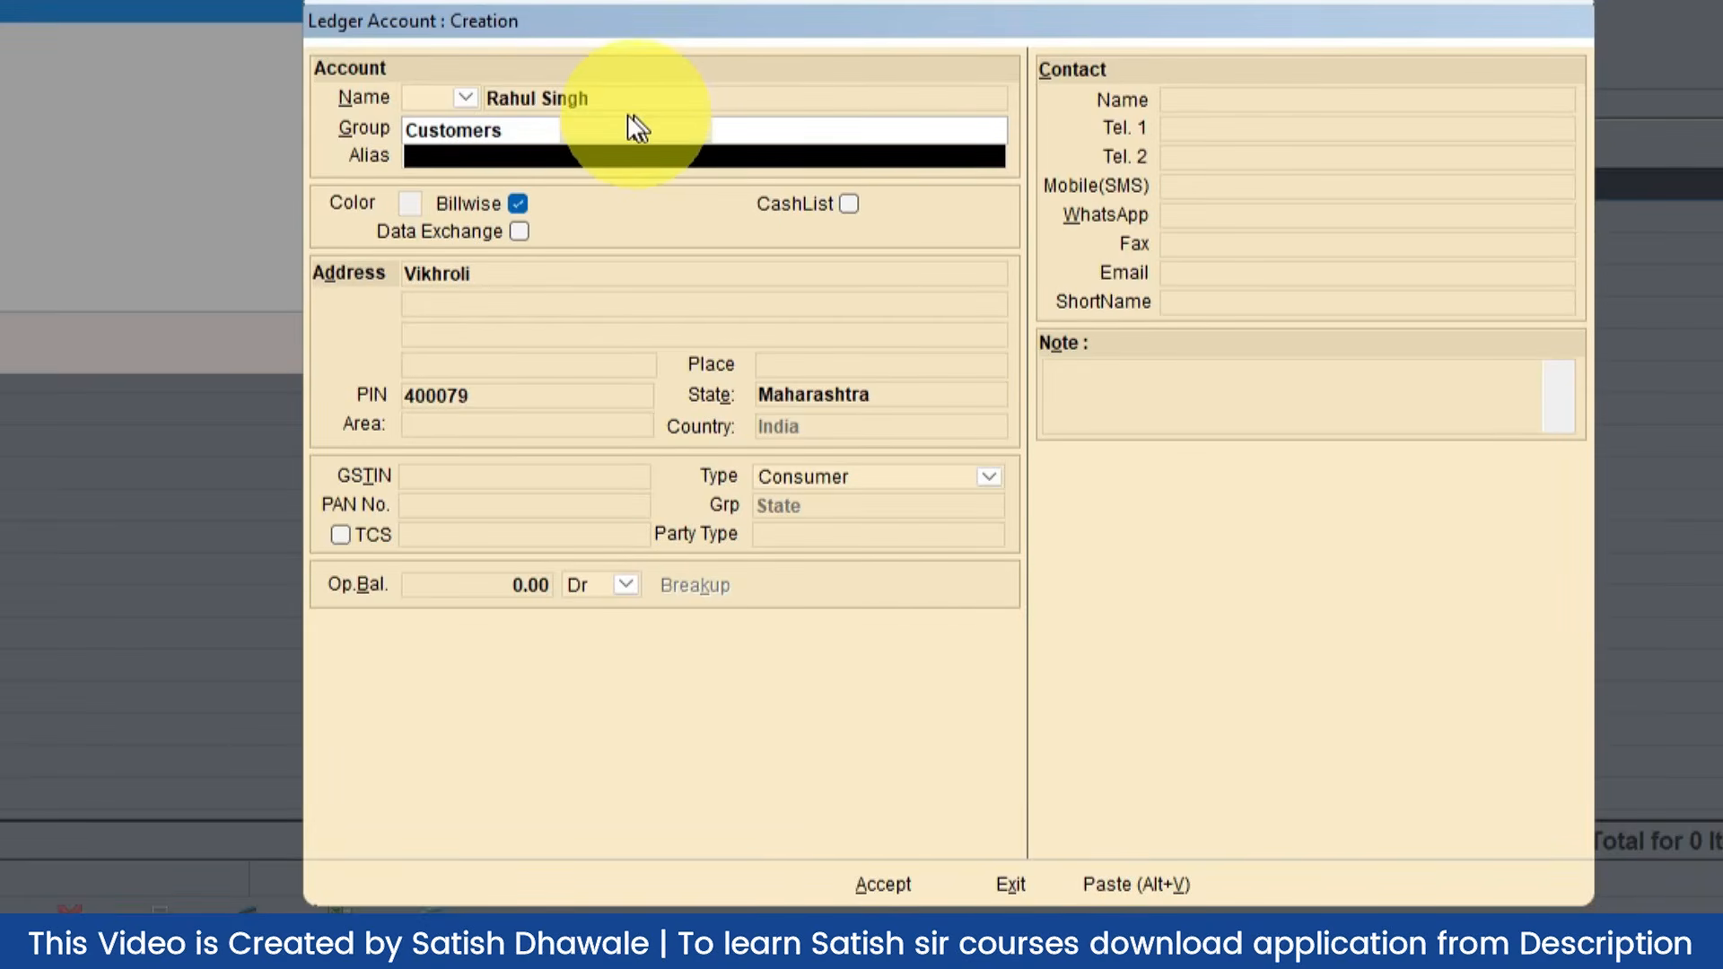
Step: Save the new customer ledger and select that customer for the credit memo
{"action": "left_click", "coordinate": [638, 157]}
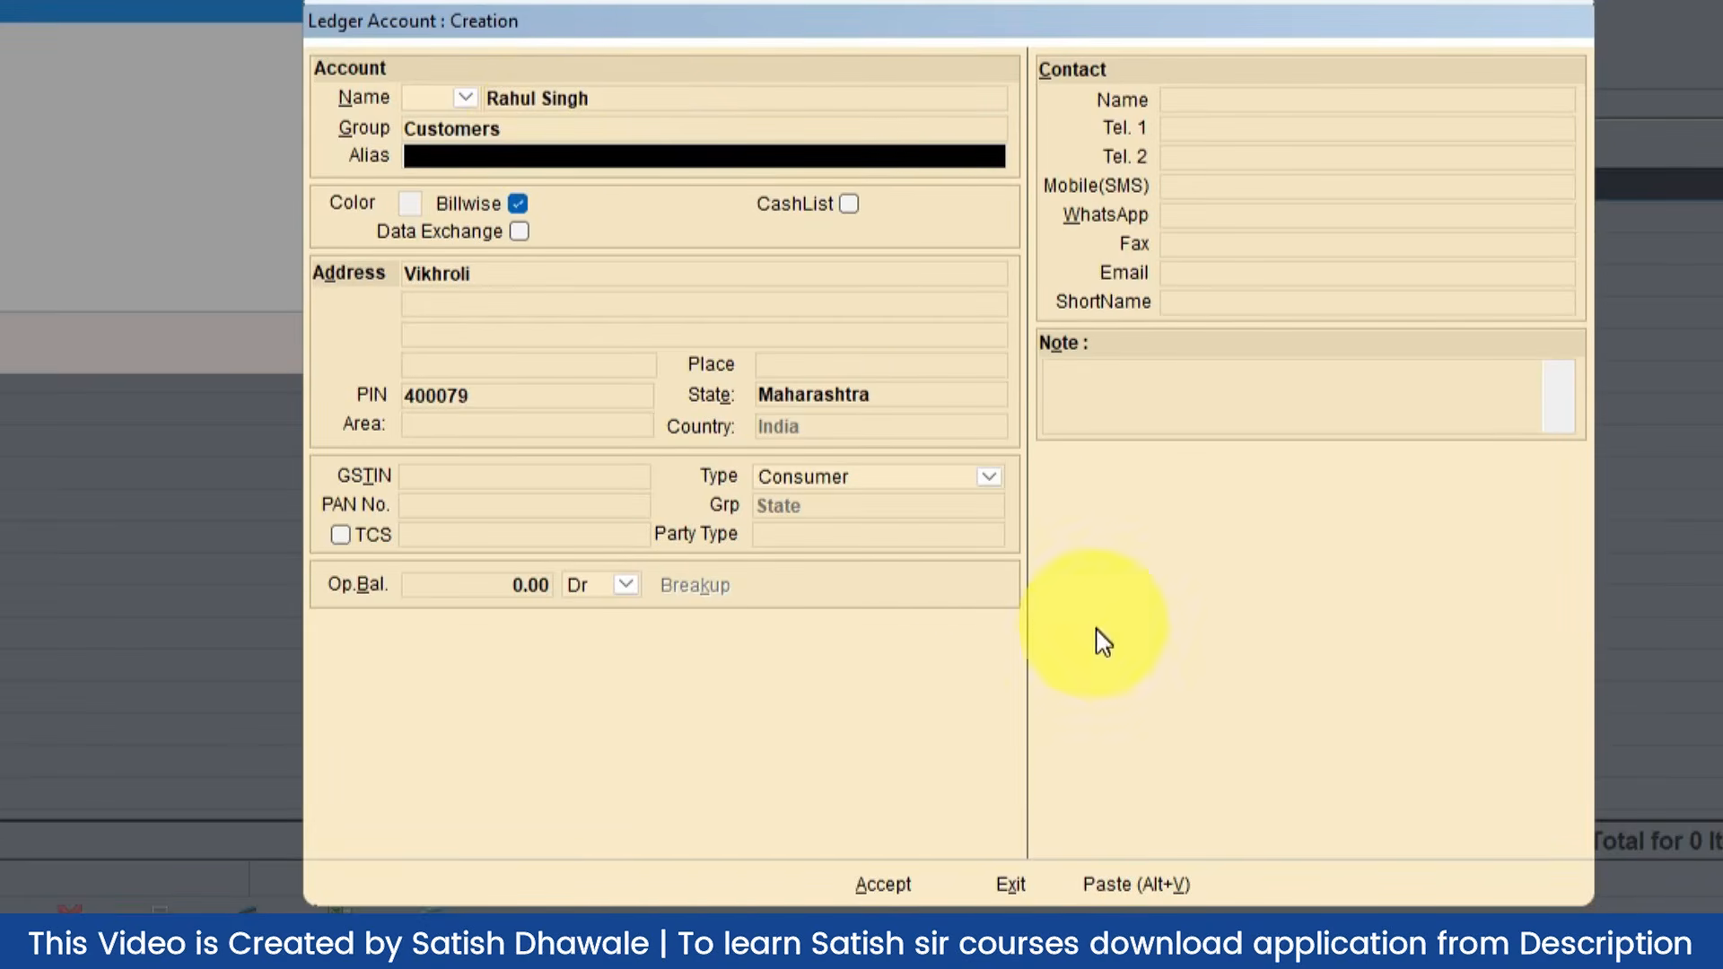
{"action": "left_click", "coordinate": [897, 889]}
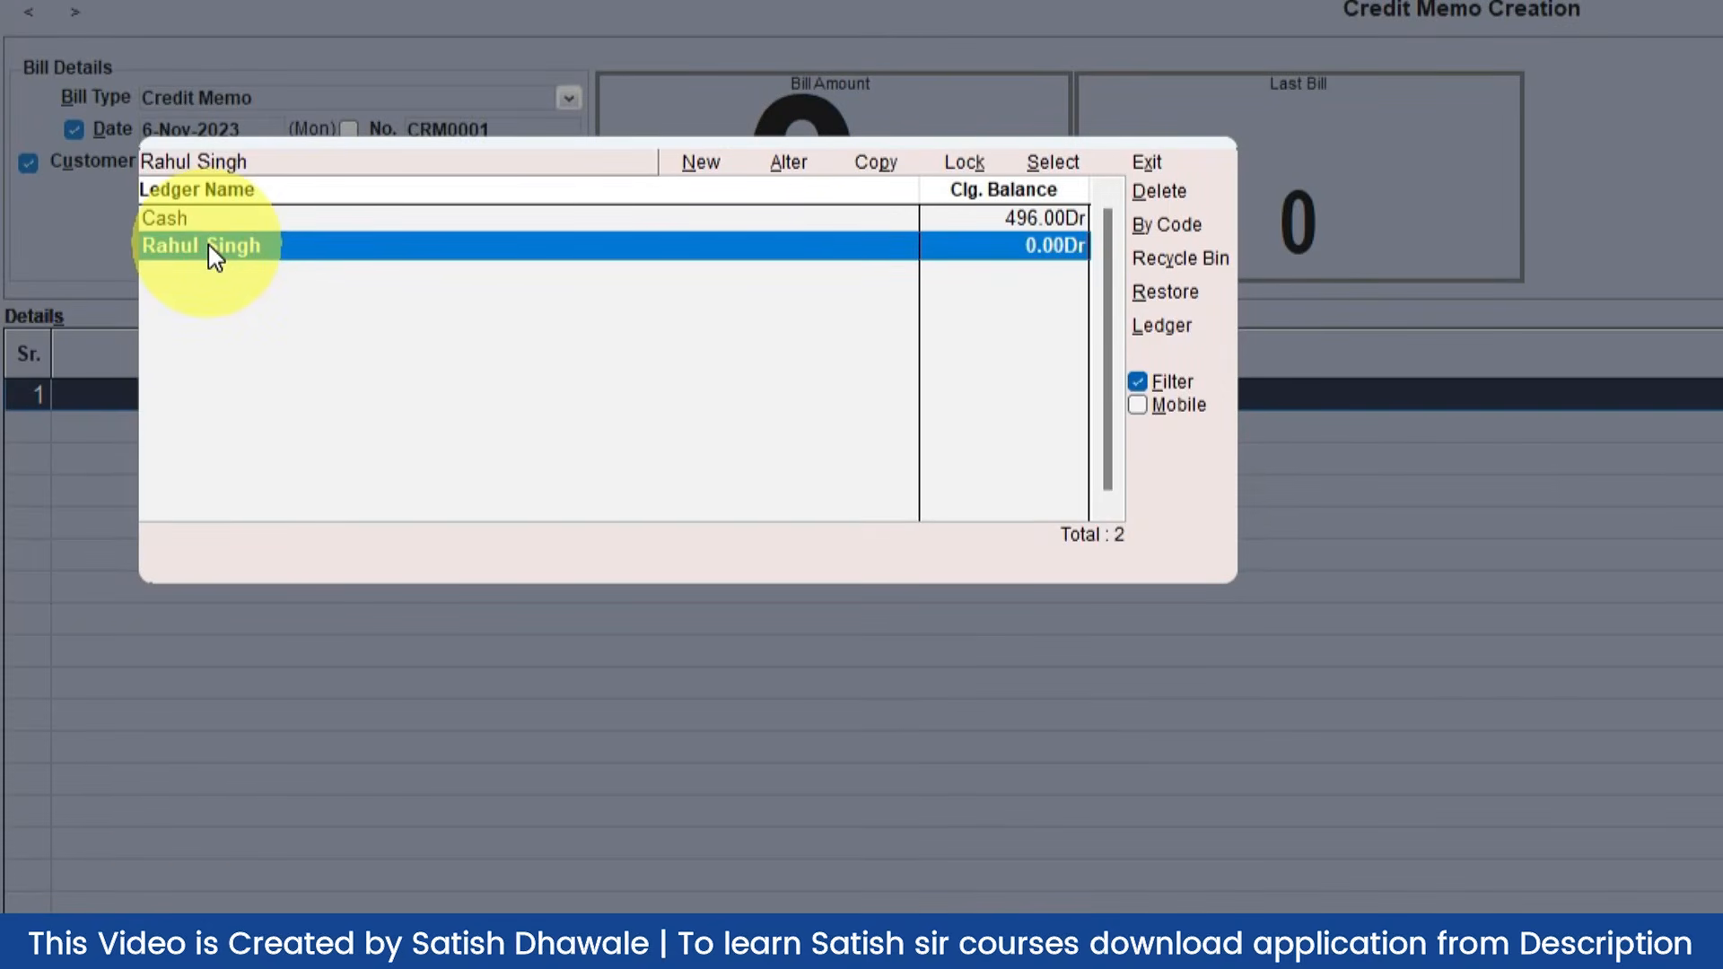
{"action": "double_click", "coordinate": [214, 257]}
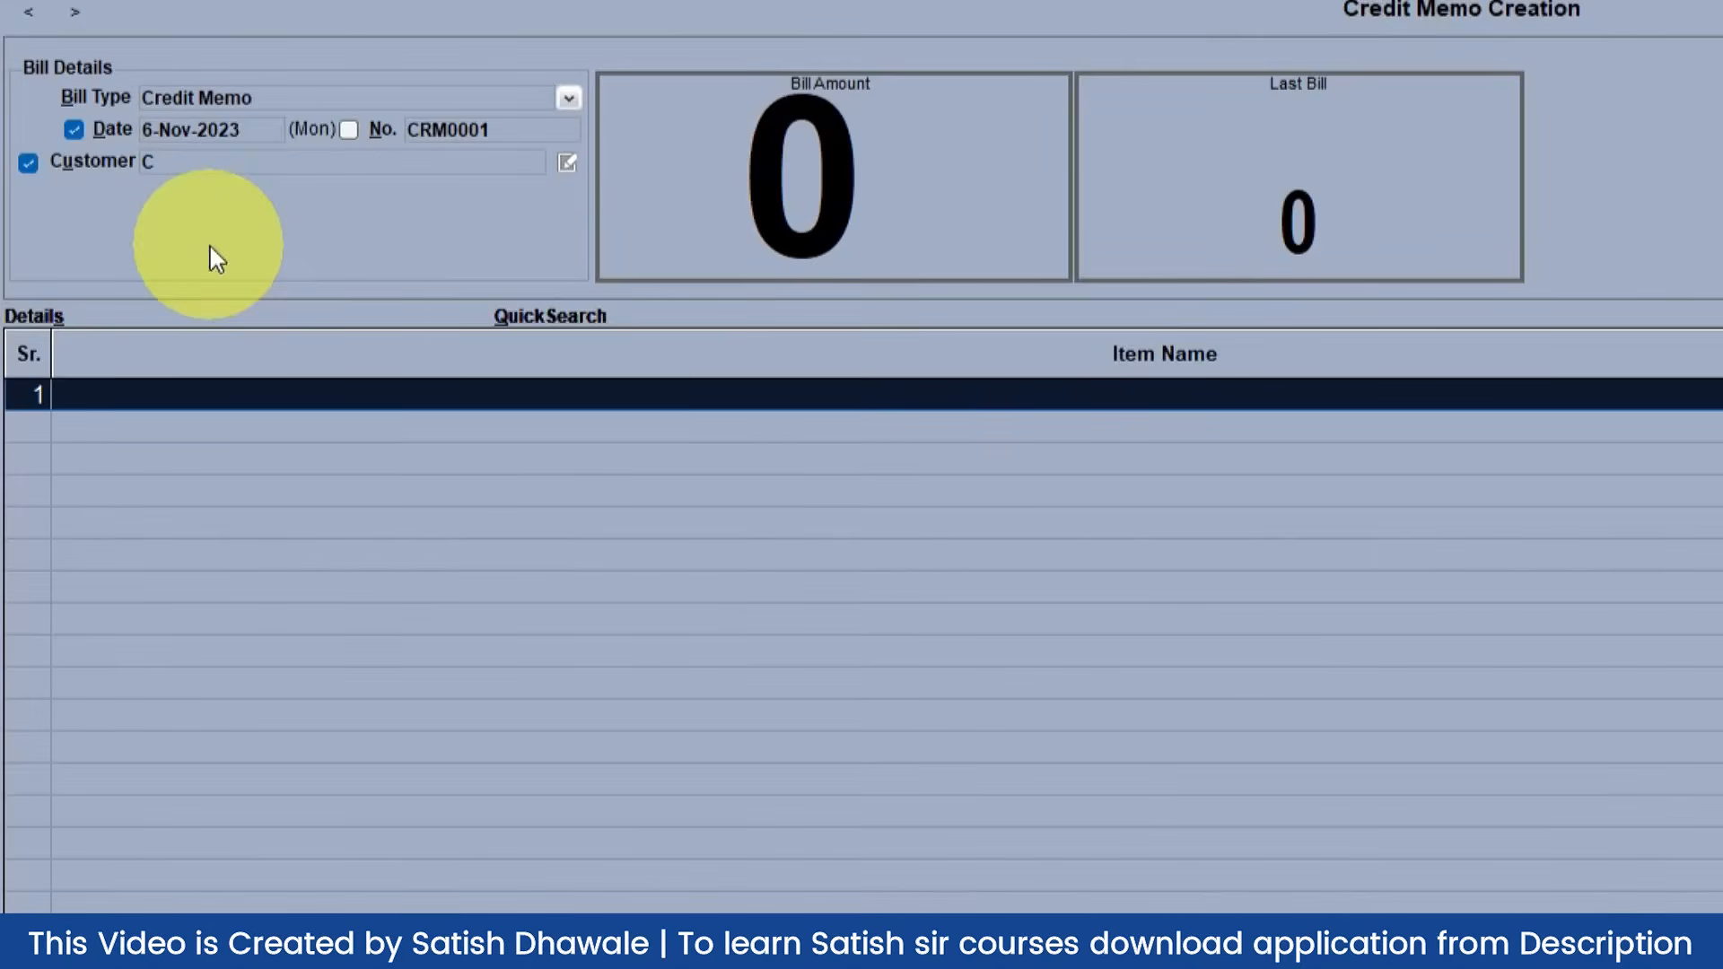
Step: Add MOUSE with quantity 5 in the memo's first item row
{"action": "left_click", "coordinate": [161, 394]}
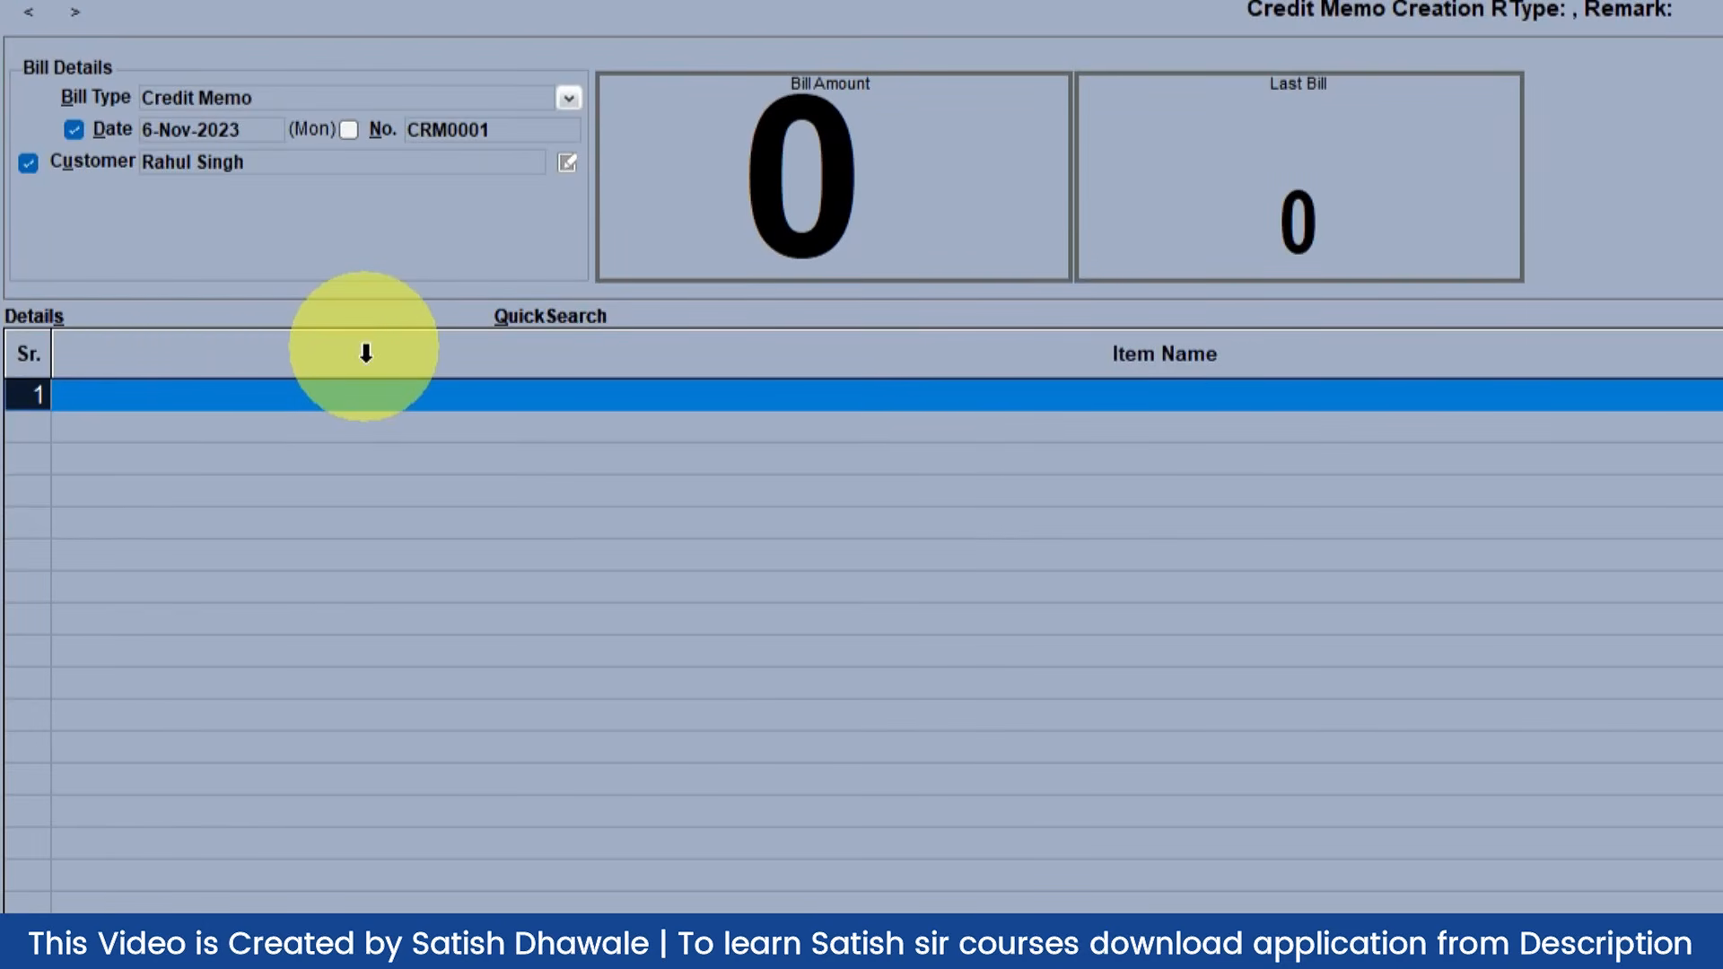
{"action": "type", "text": "M"}
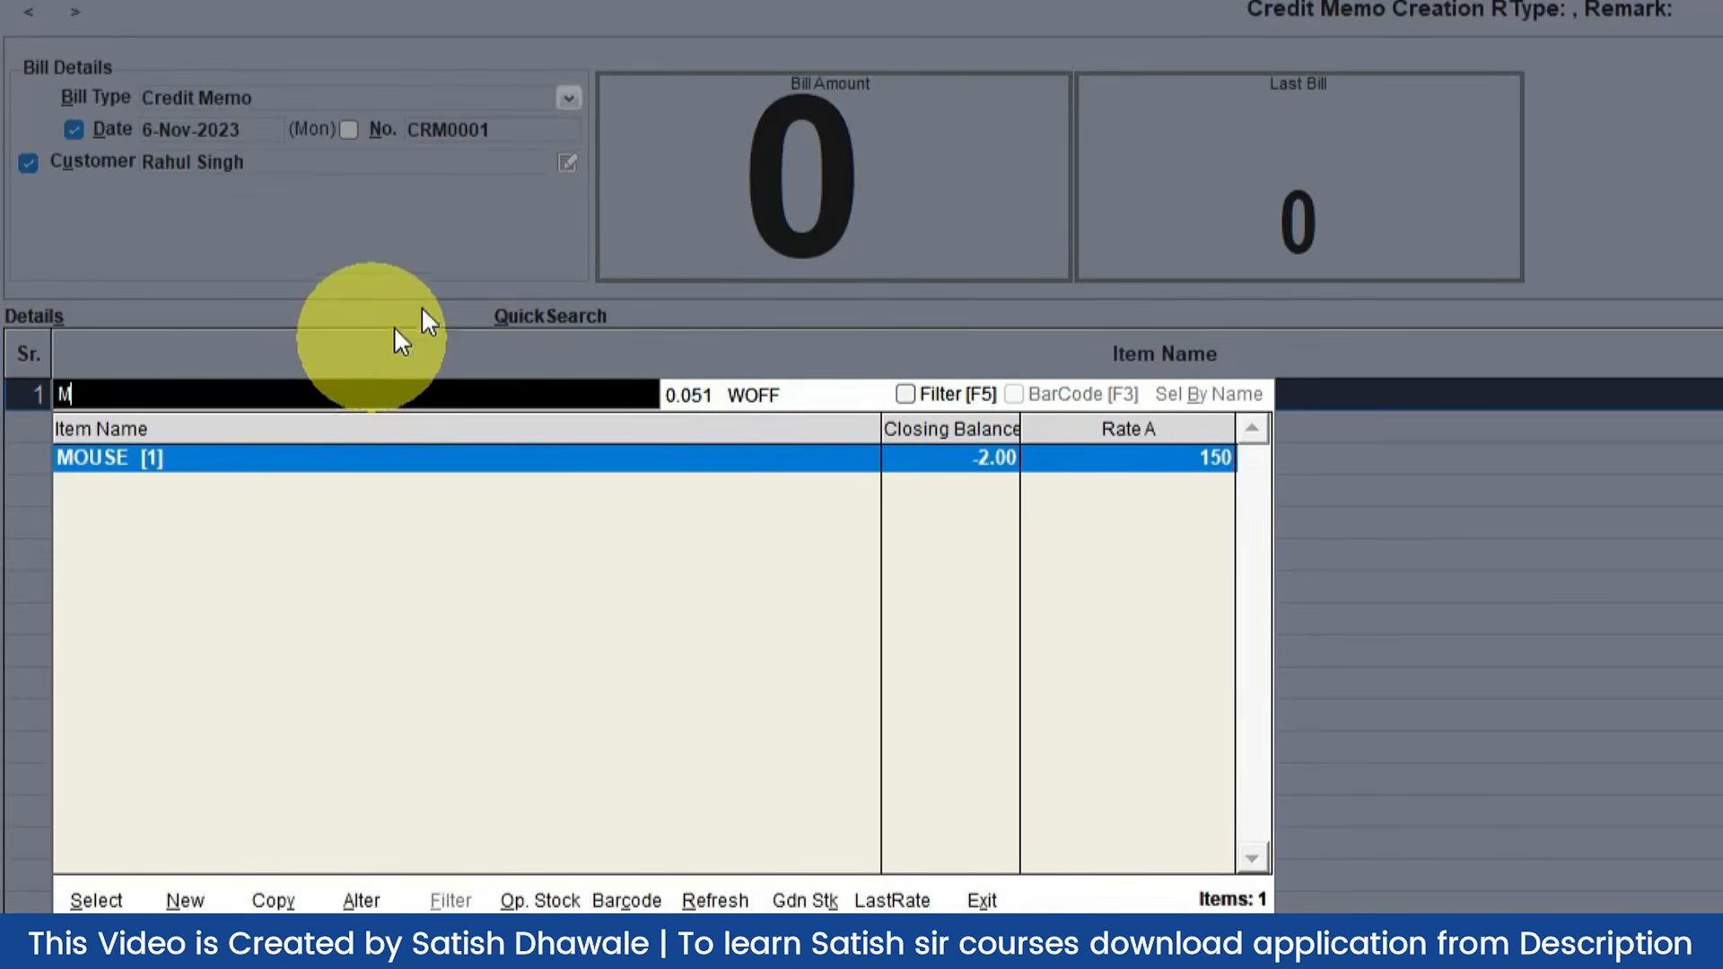
{"action": "key", "text": "Return"}
{"action": "type", "text": "5"}
{"action": "key", "text": "Return"}
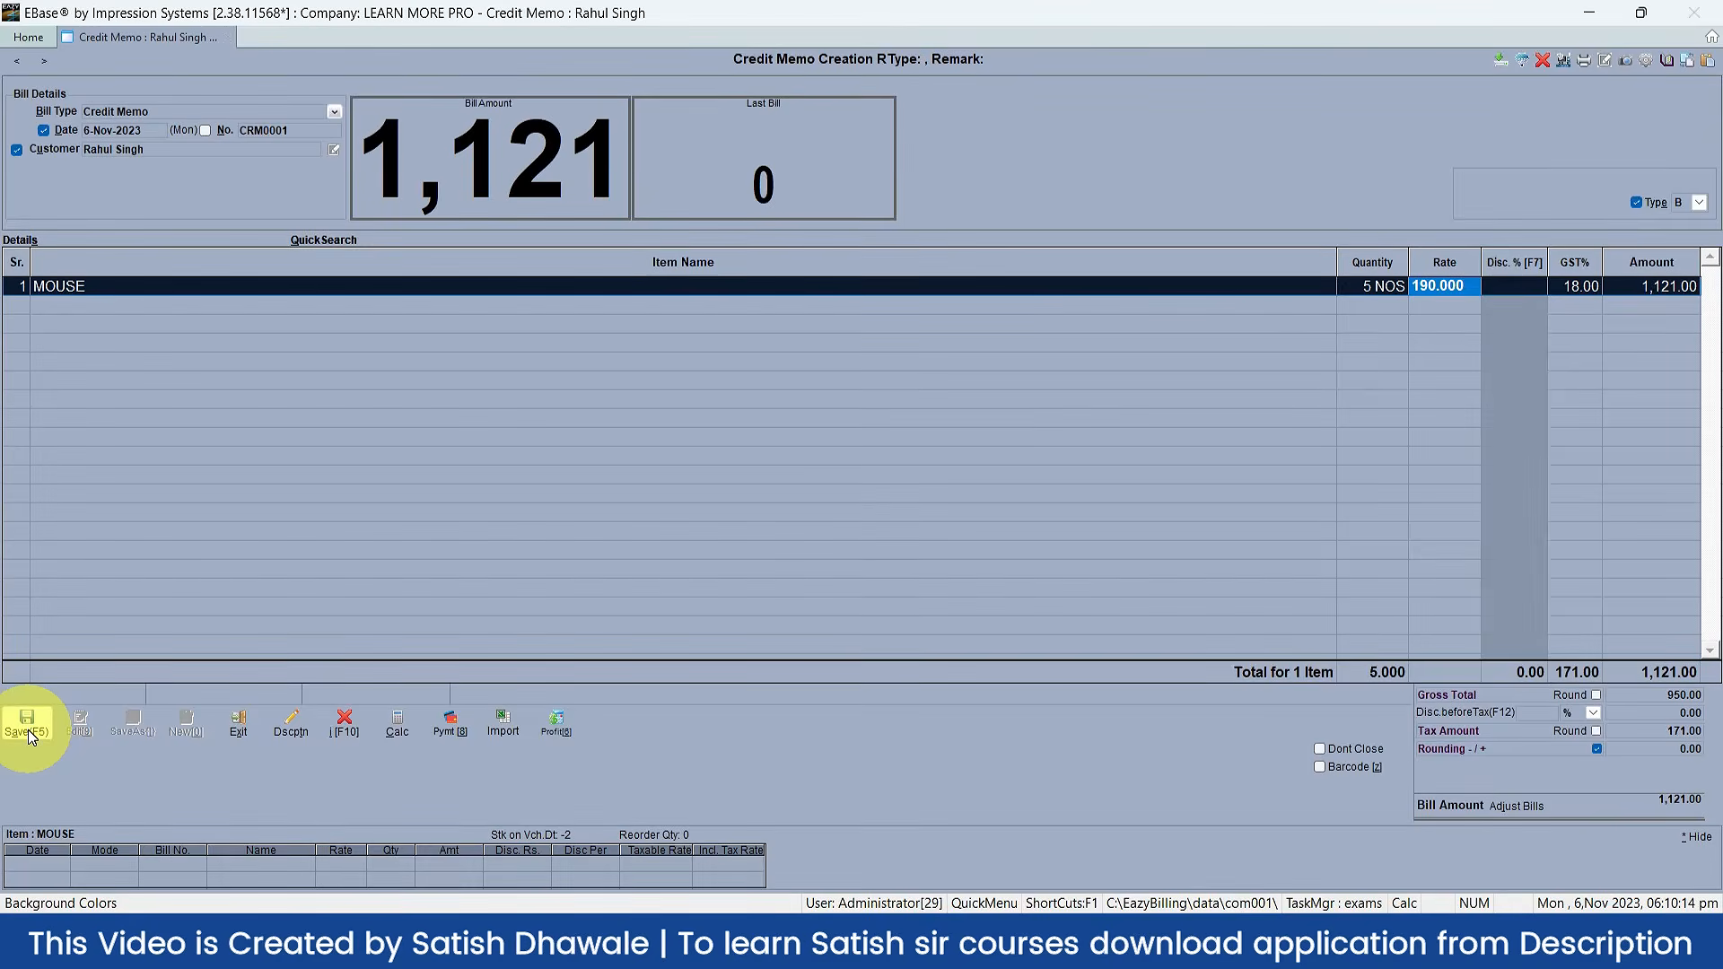
Step: Save credit memo CRM0001 with Save & Print and select the LetterHead format
{"action": "left_click", "coordinate": [29, 730]}
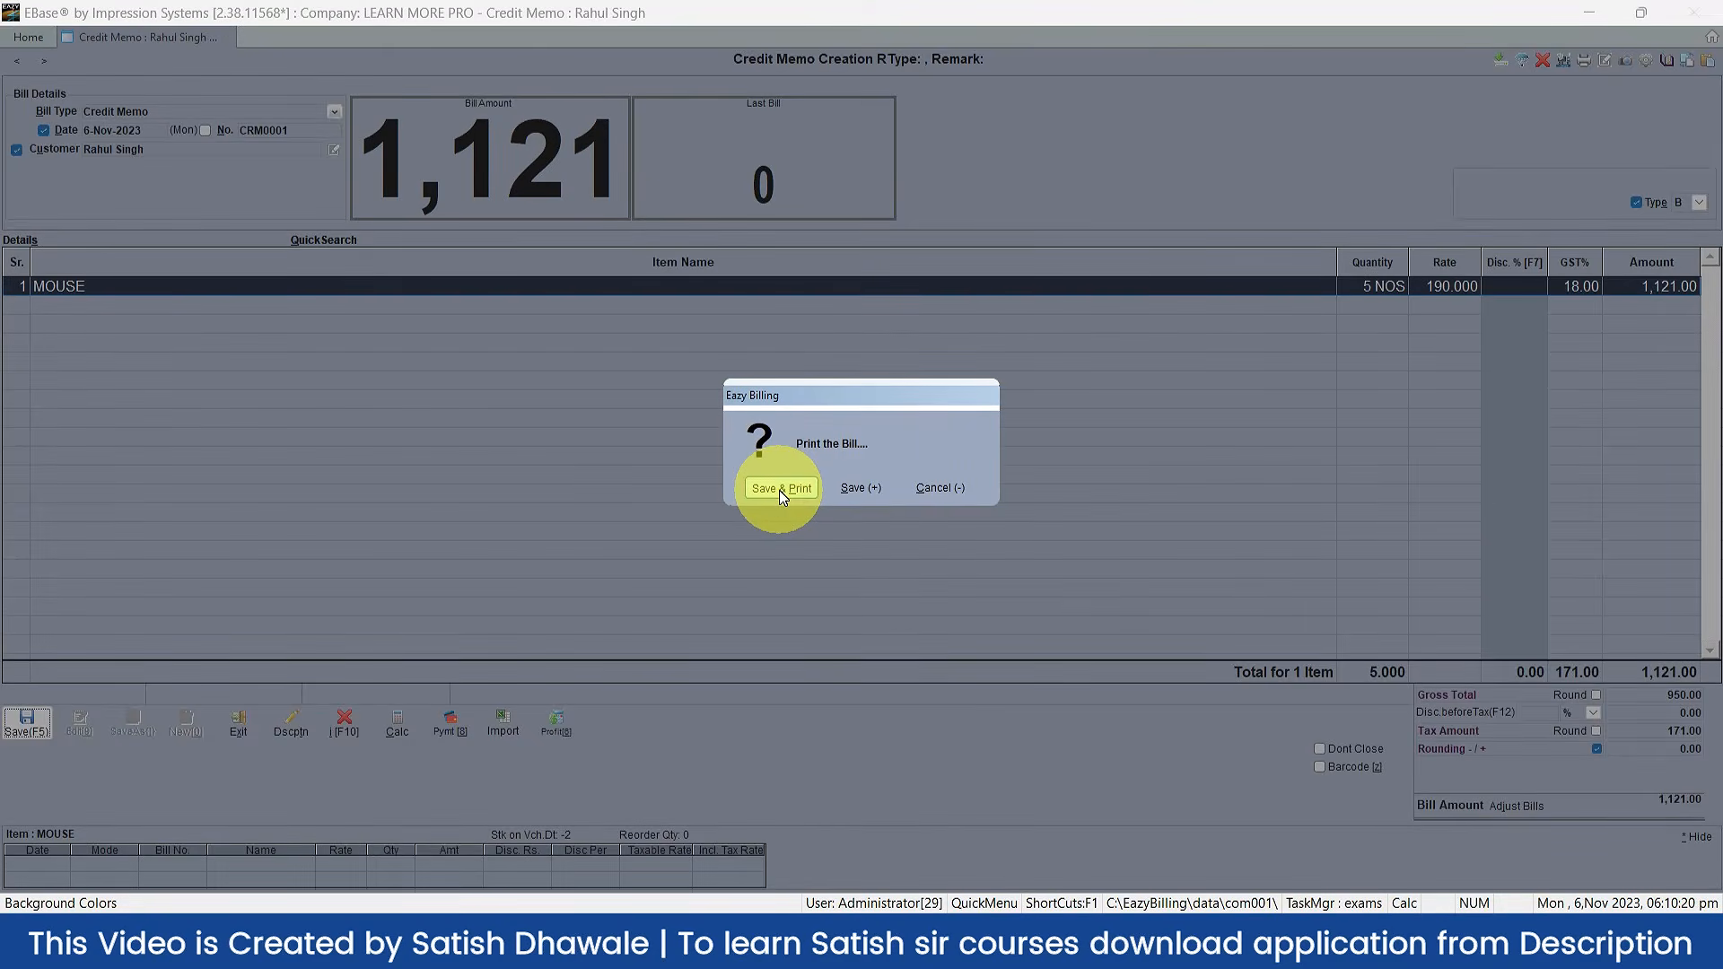
{"action": "left_click", "coordinate": [779, 489]}
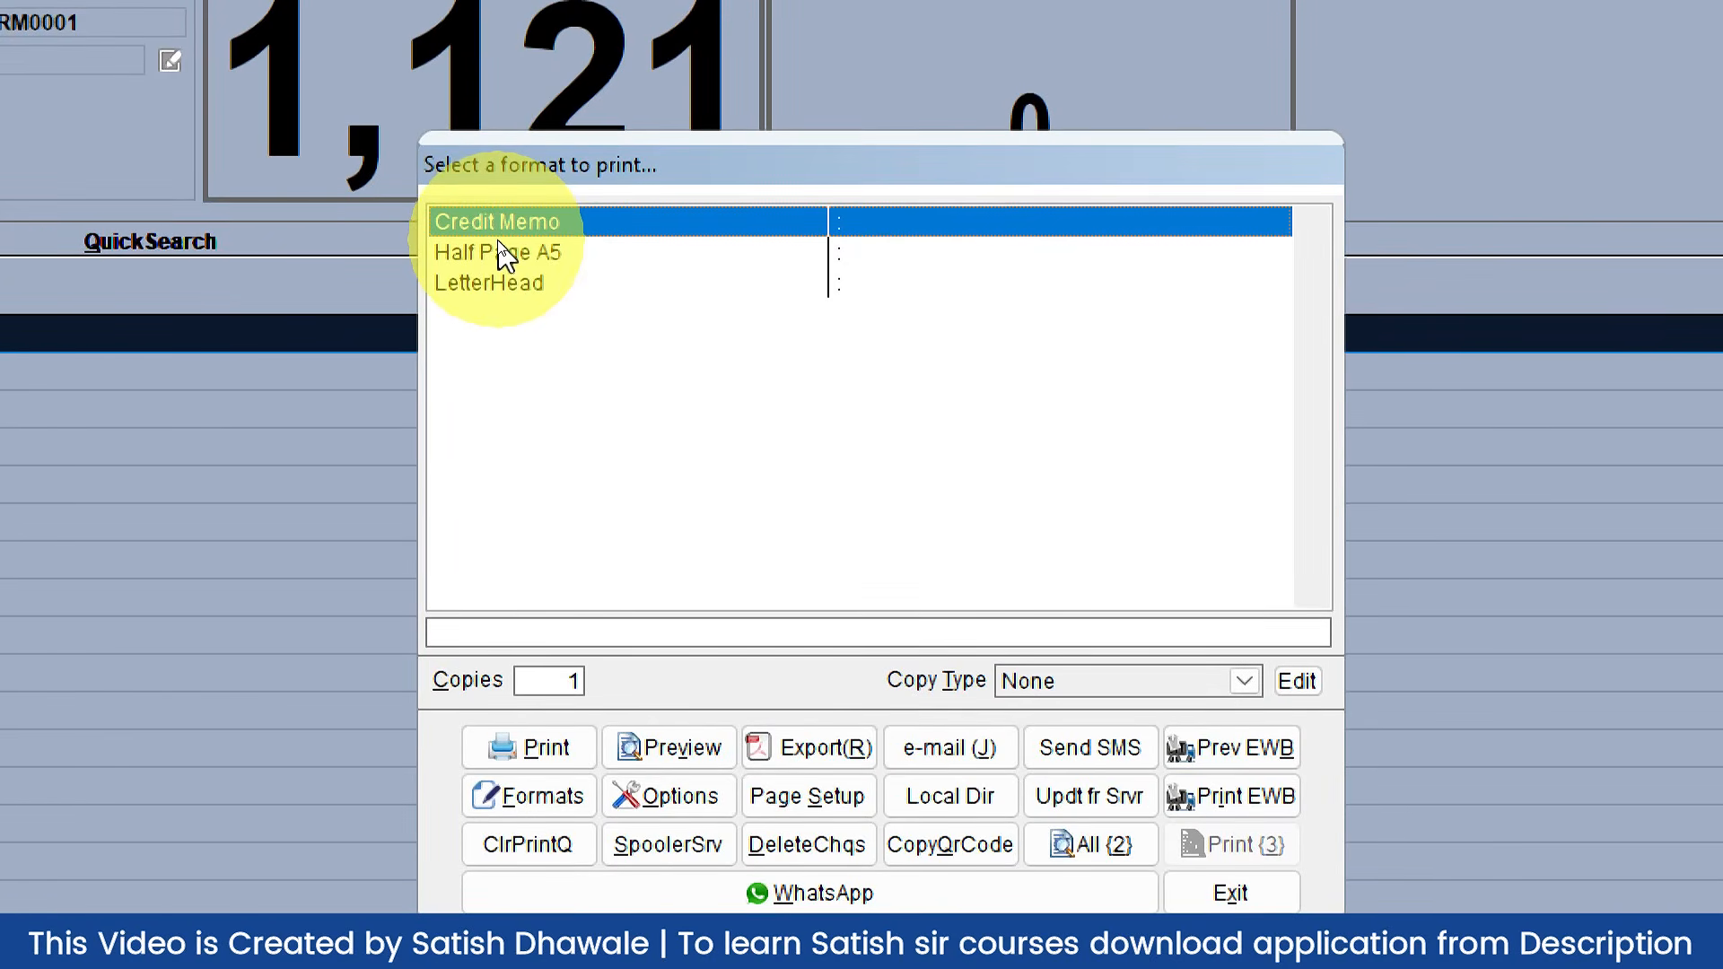
{"action": "left_click", "coordinate": [508, 279]}
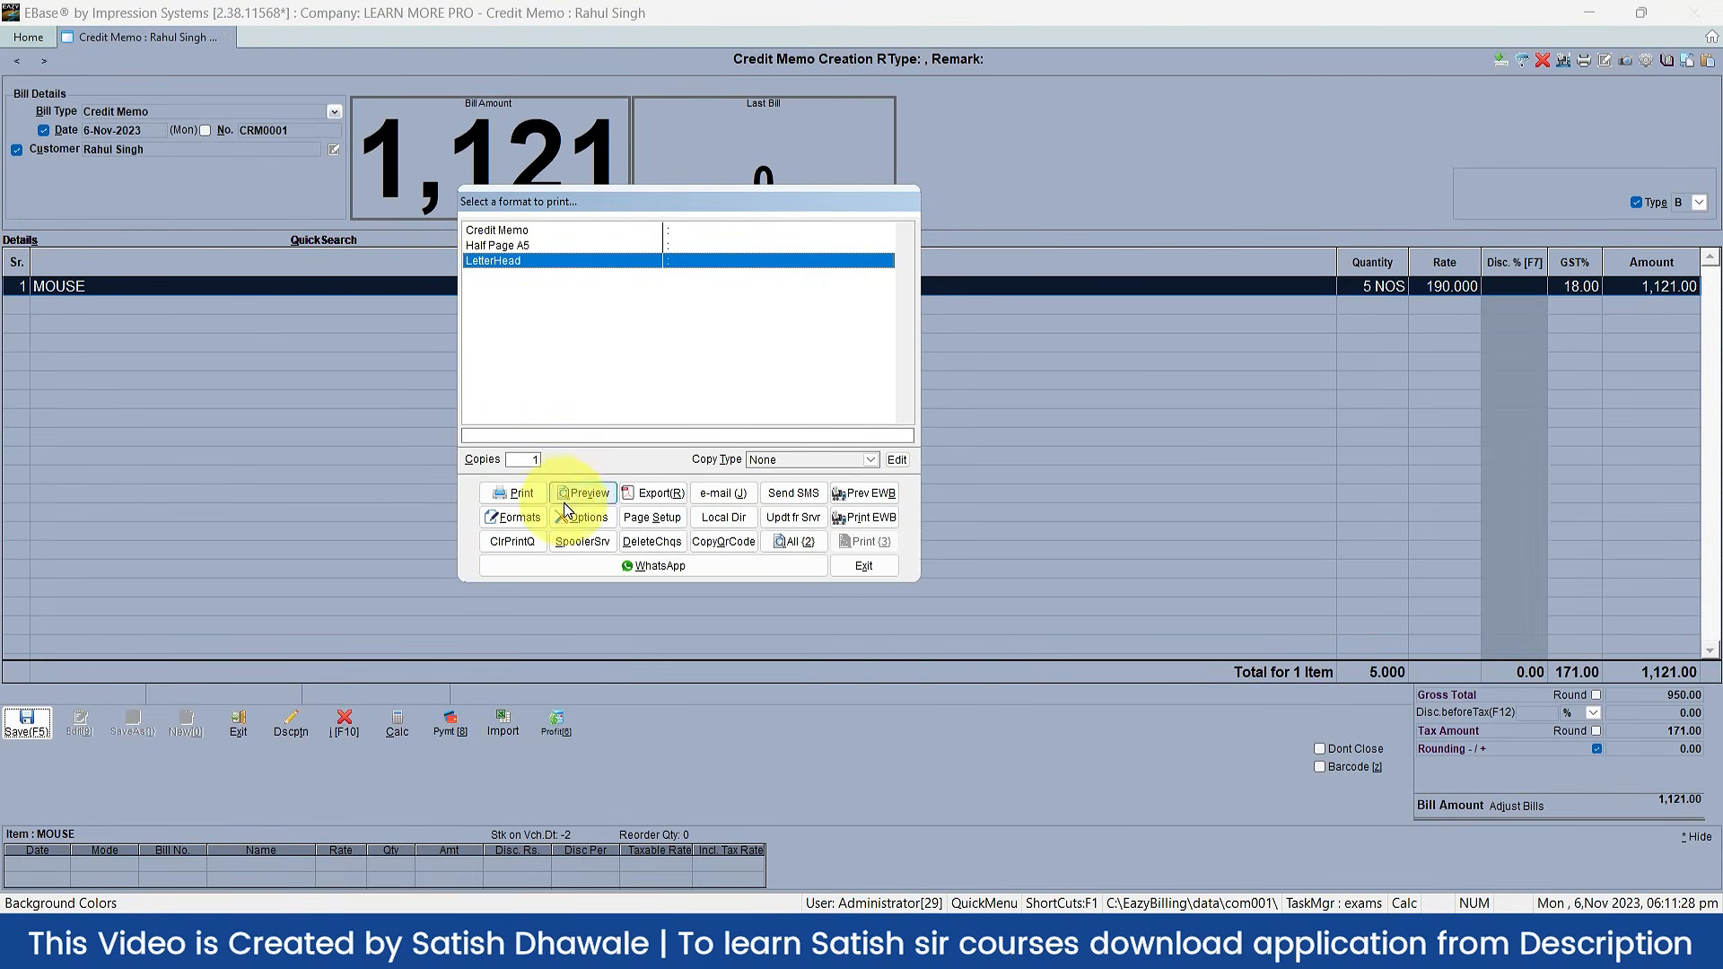
Step: Open and exit the format editor without changes, then preview the memo in LetterHead format
{"action": "left_click", "coordinate": [536, 525]}
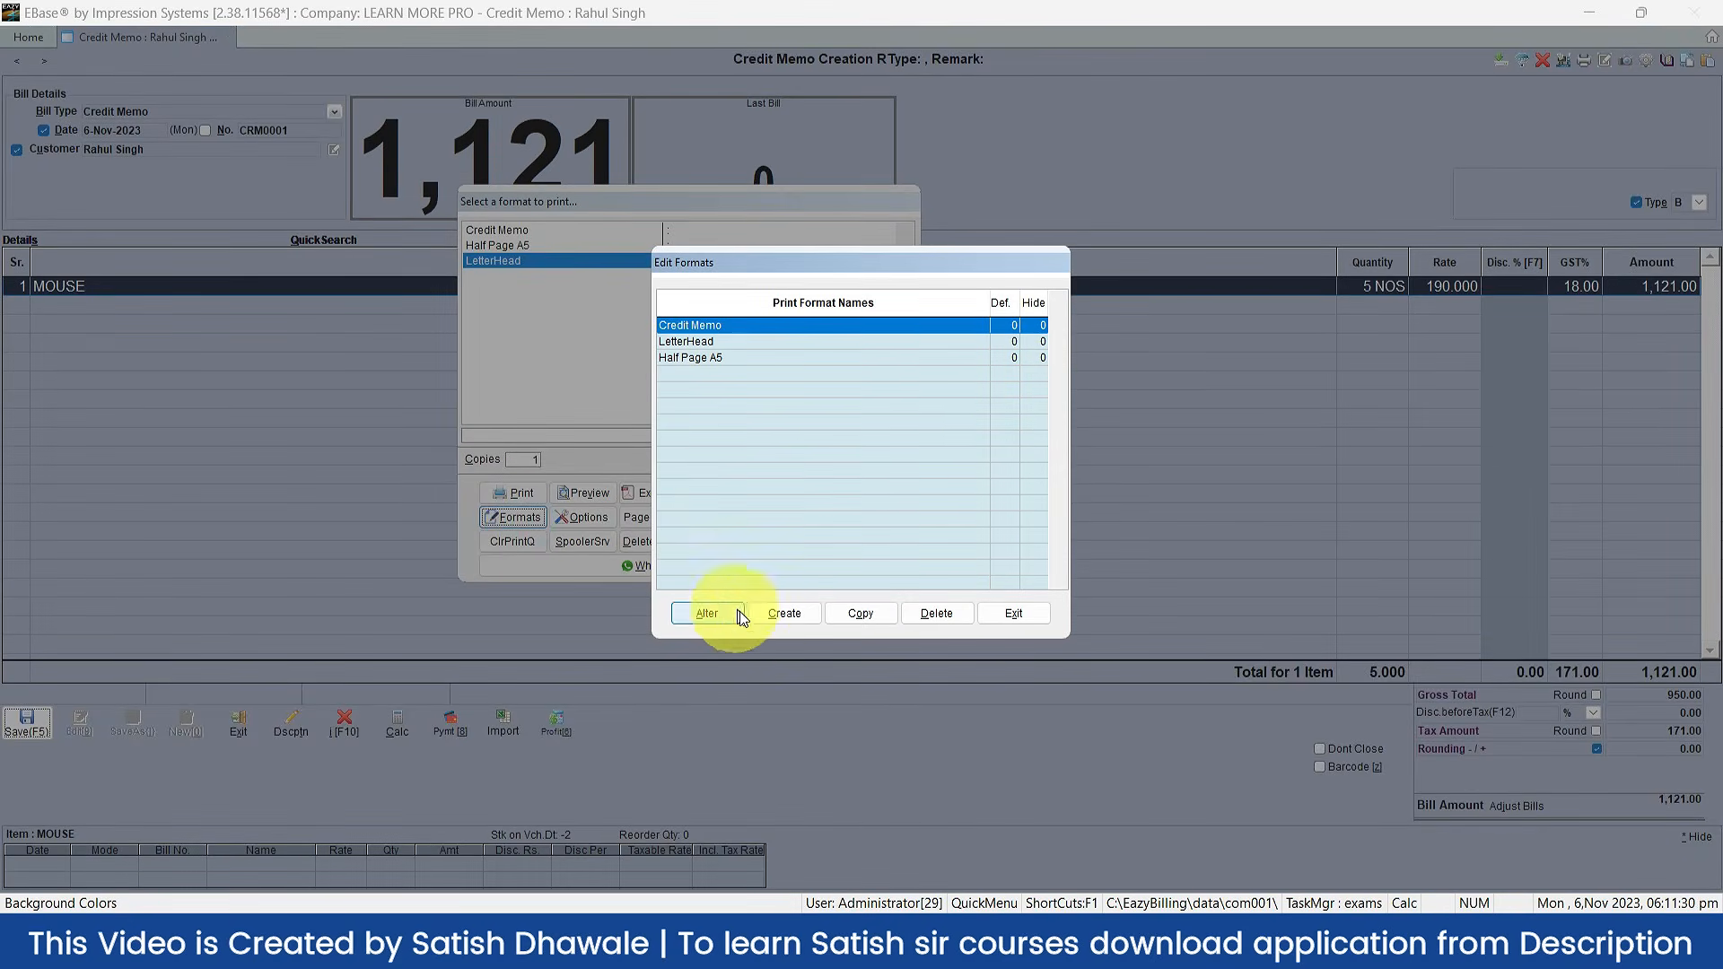
{"action": "left_click", "coordinate": [1039, 617]}
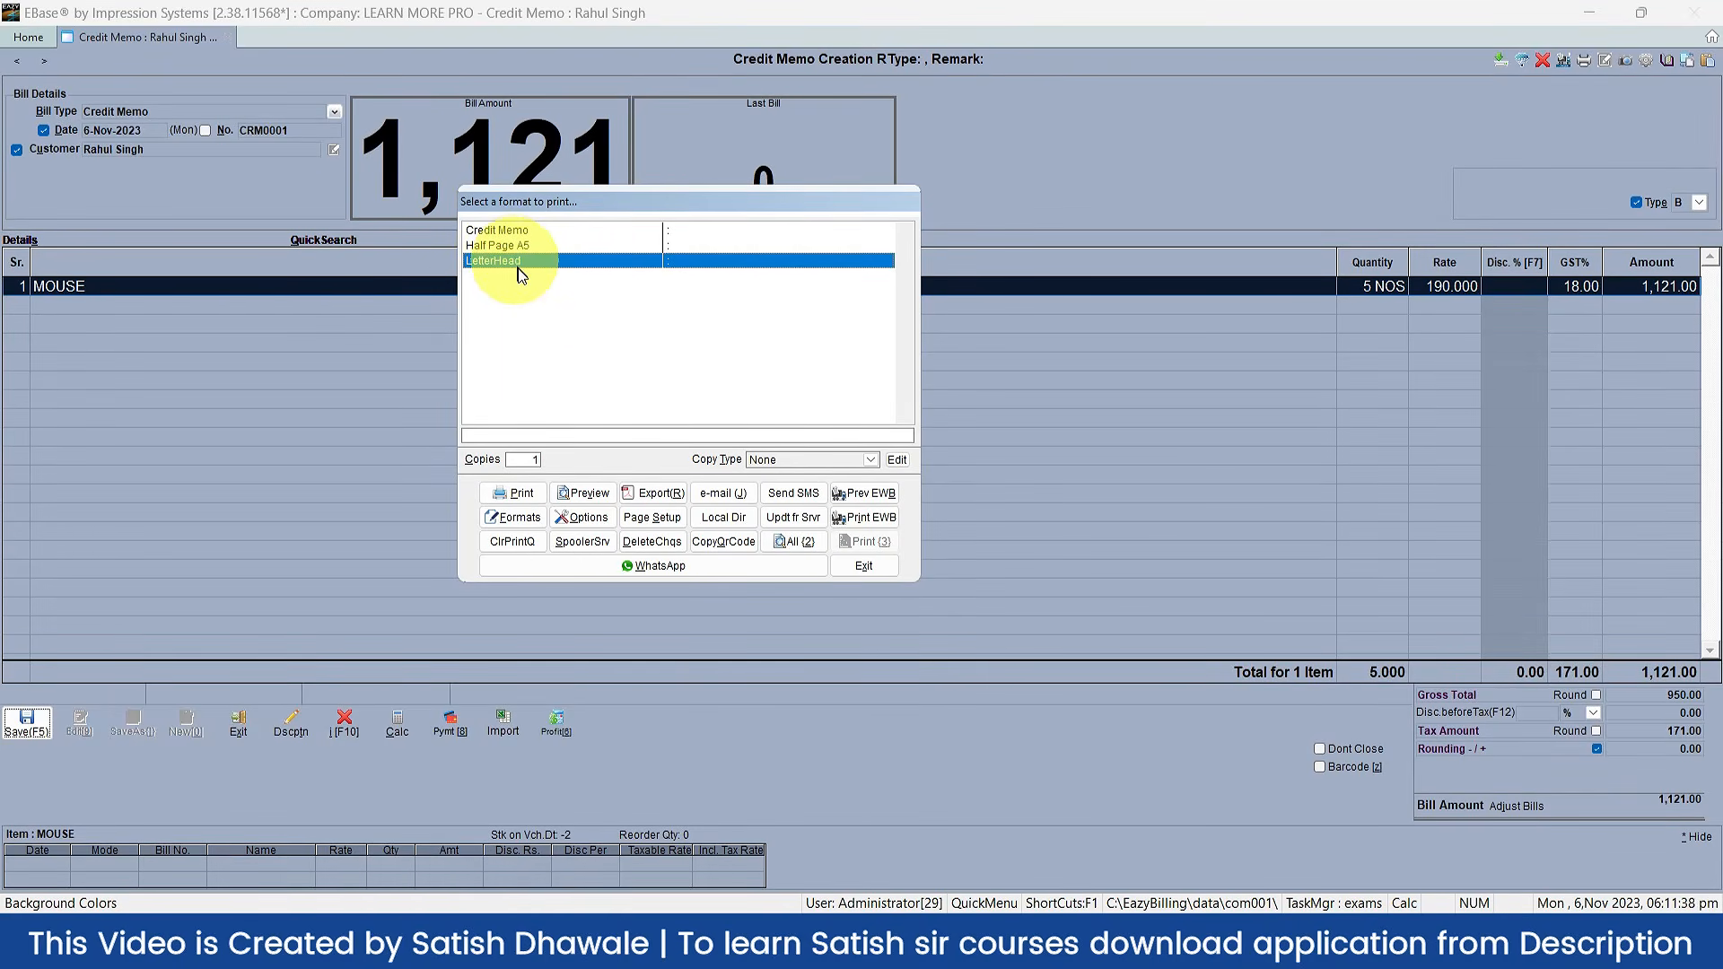
{"action": "left_click", "coordinate": [592, 494]}
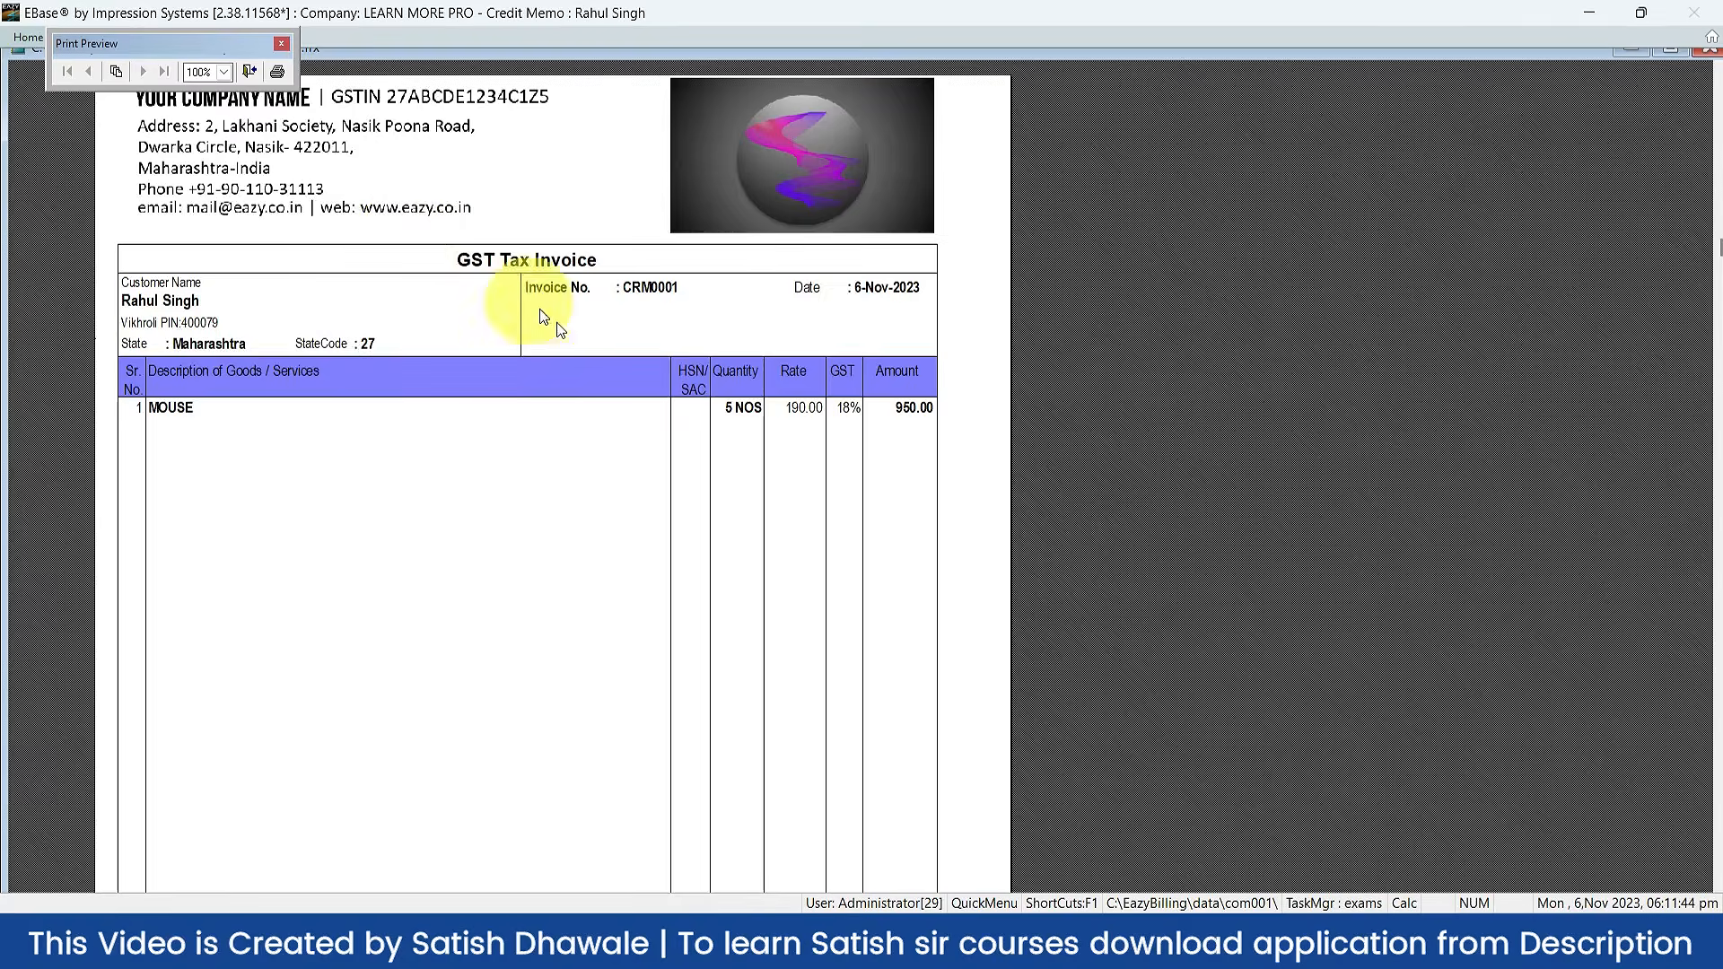
{"action": "key", "text": "Escape"}
Step: Preview the memo in the Half Page A5 and Credit Memo formats
{"action": "left_click", "coordinate": [508, 250]}
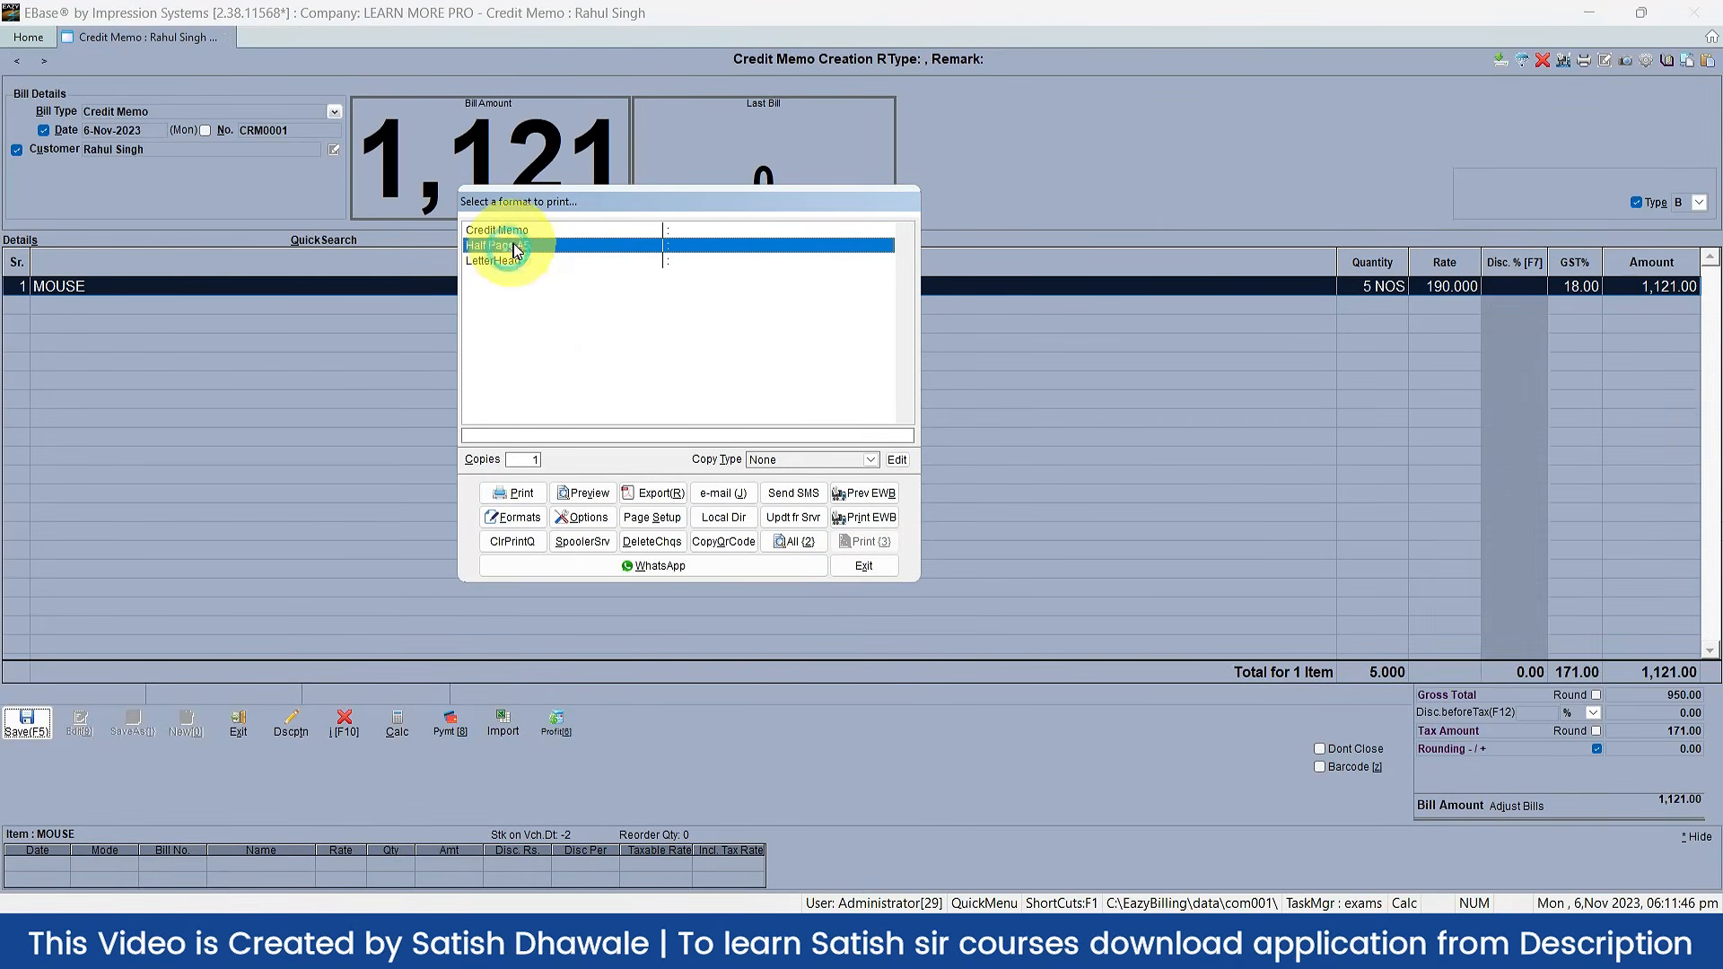
{"action": "left_click", "coordinate": [583, 492]}
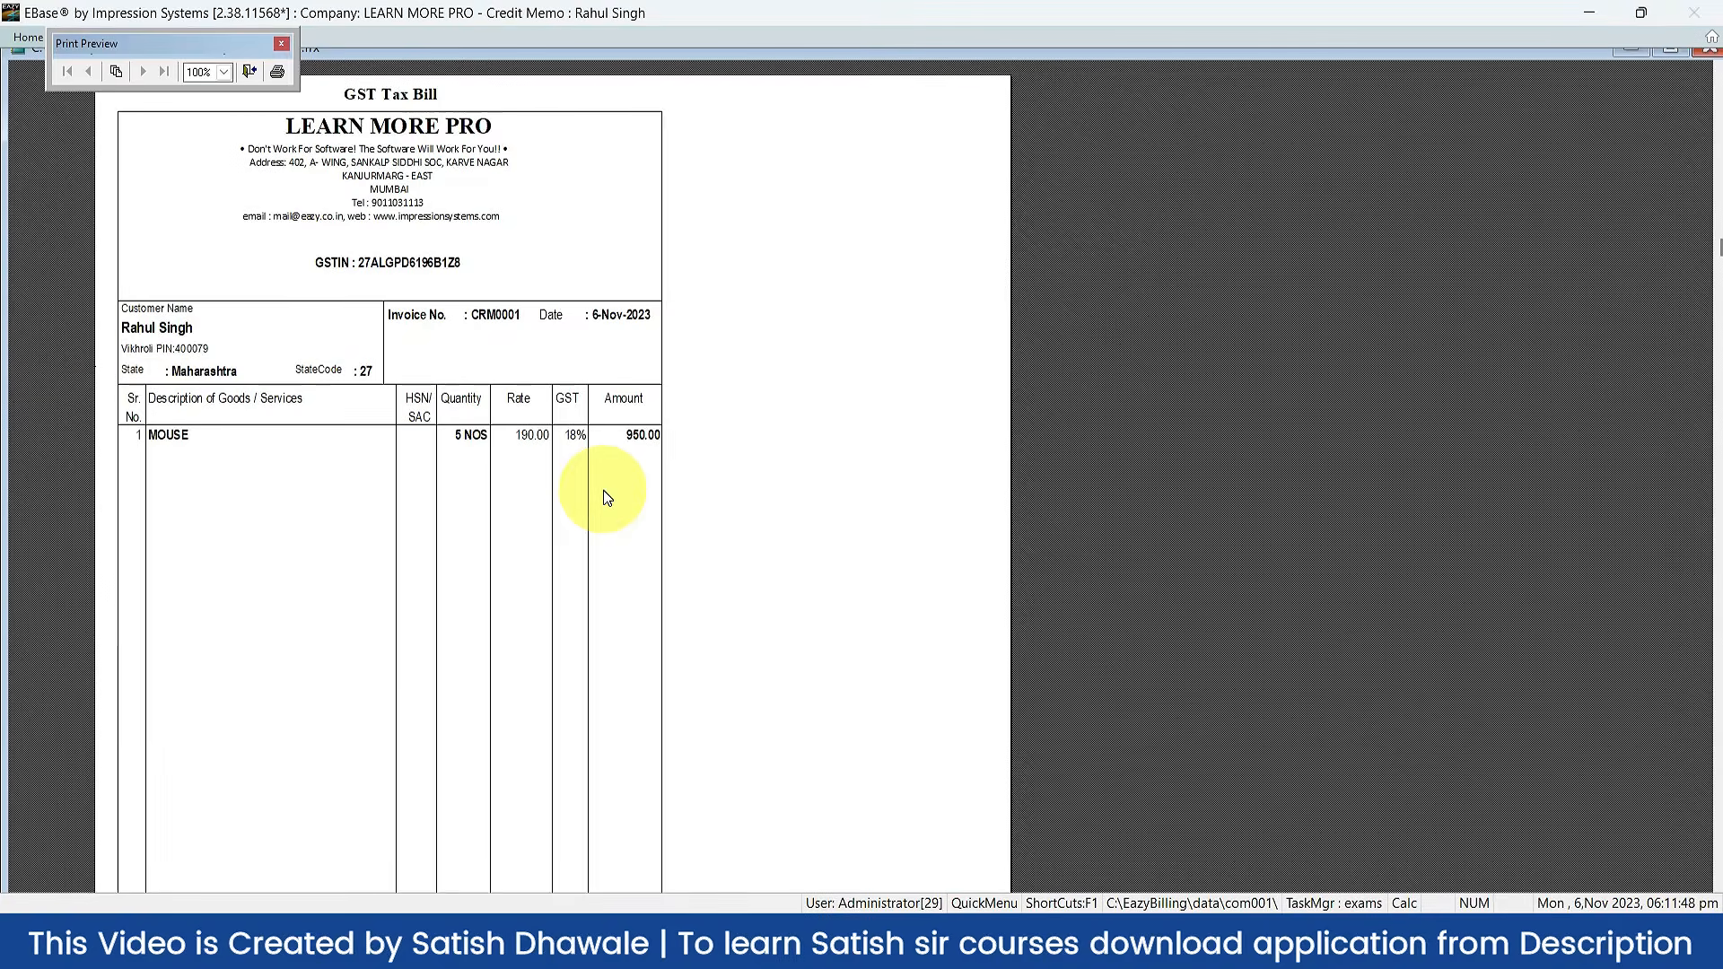
{"action": "key", "text": "Escape"}
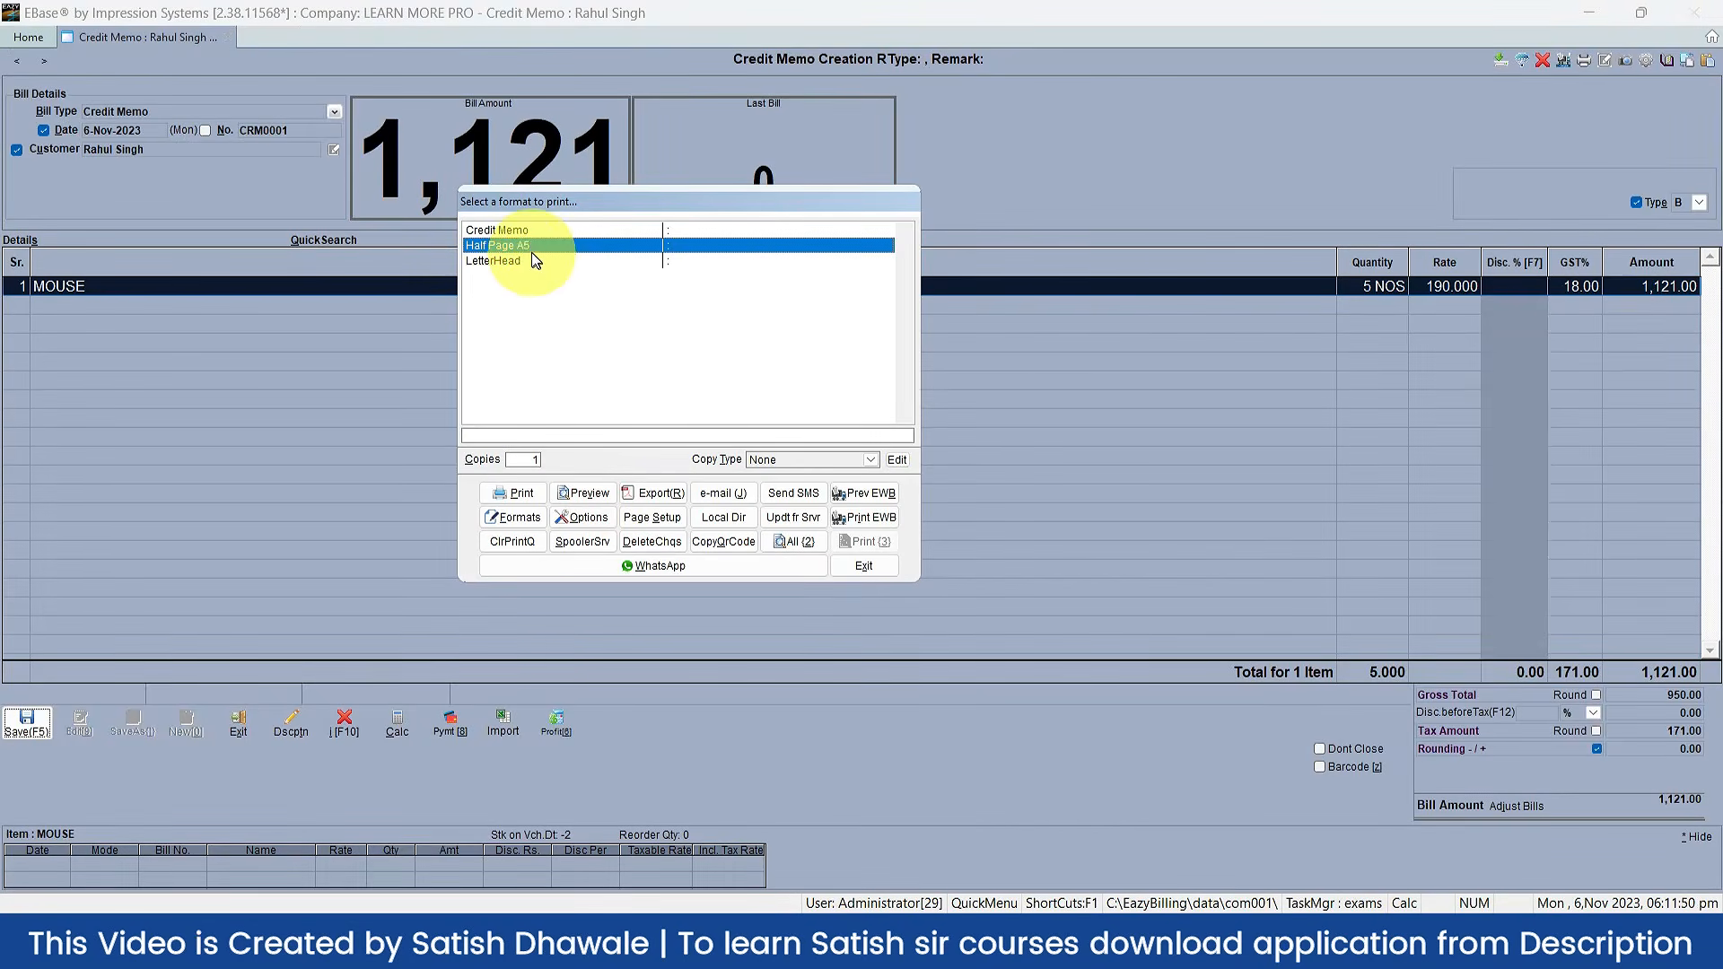
{"action": "left_click", "coordinate": [529, 232]}
{"action": "left_click", "coordinate": [582, 493]}
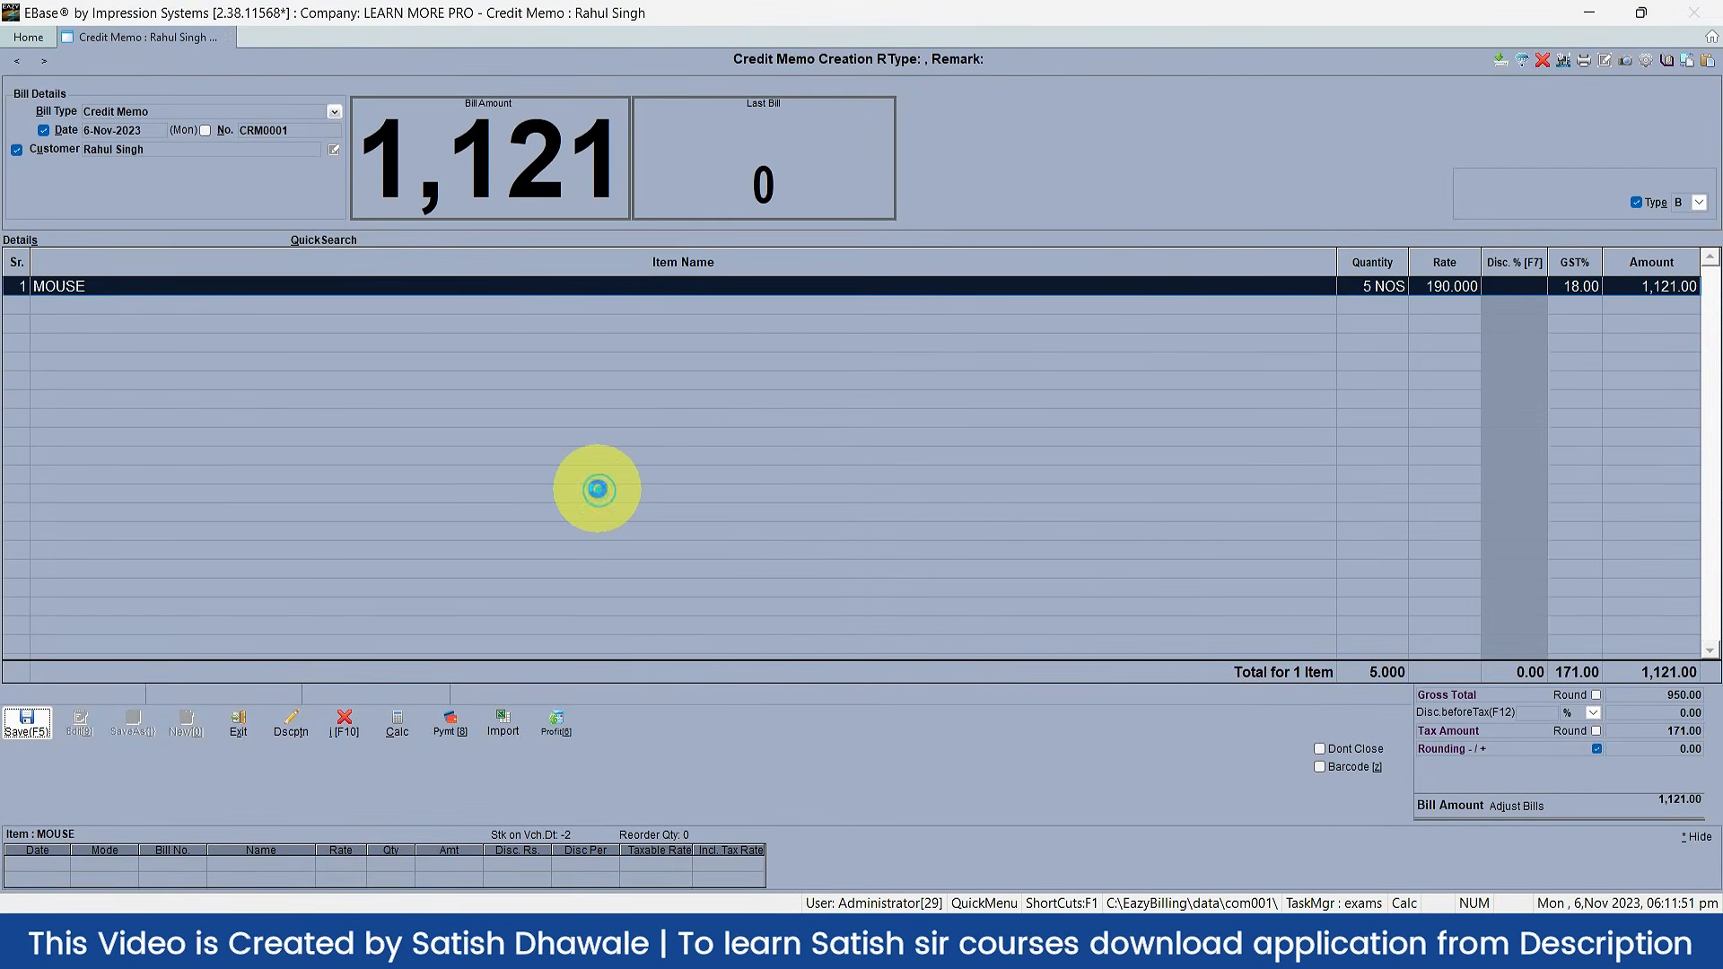
Step: Close the Credit Memo preview, exit print options without printing, and close the CRM0001 form
{"action": "key", "text": "Escape"}
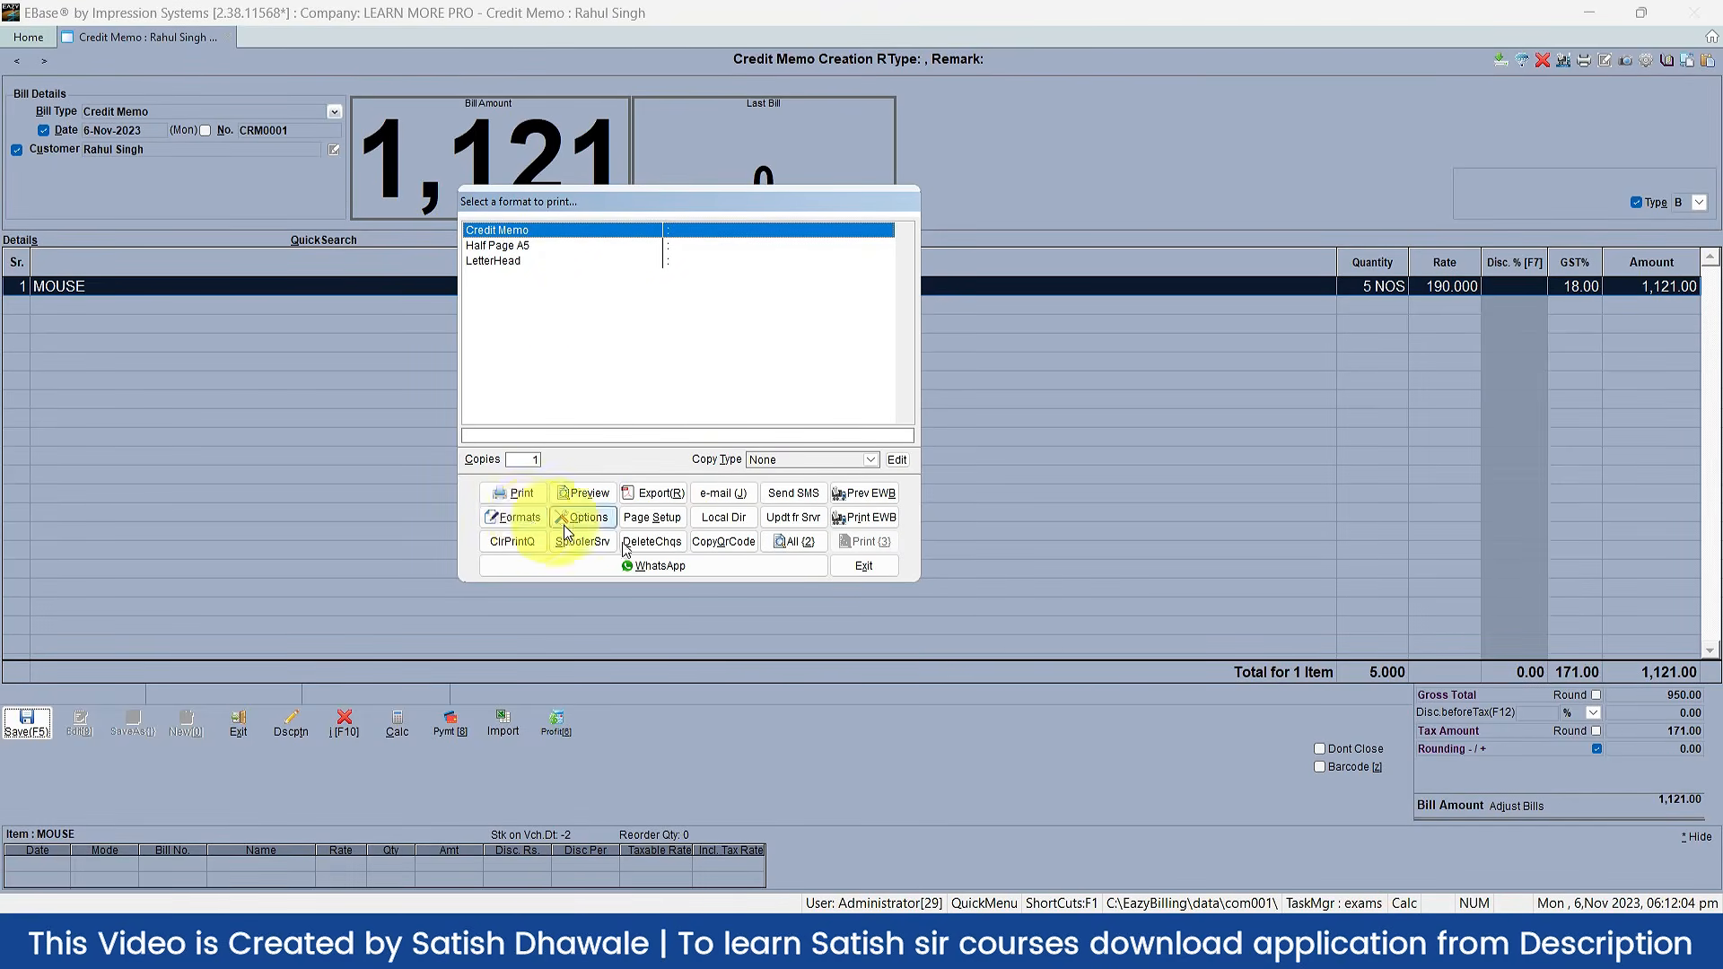
{"action": "left_click", "coordinate": [864, 566]}
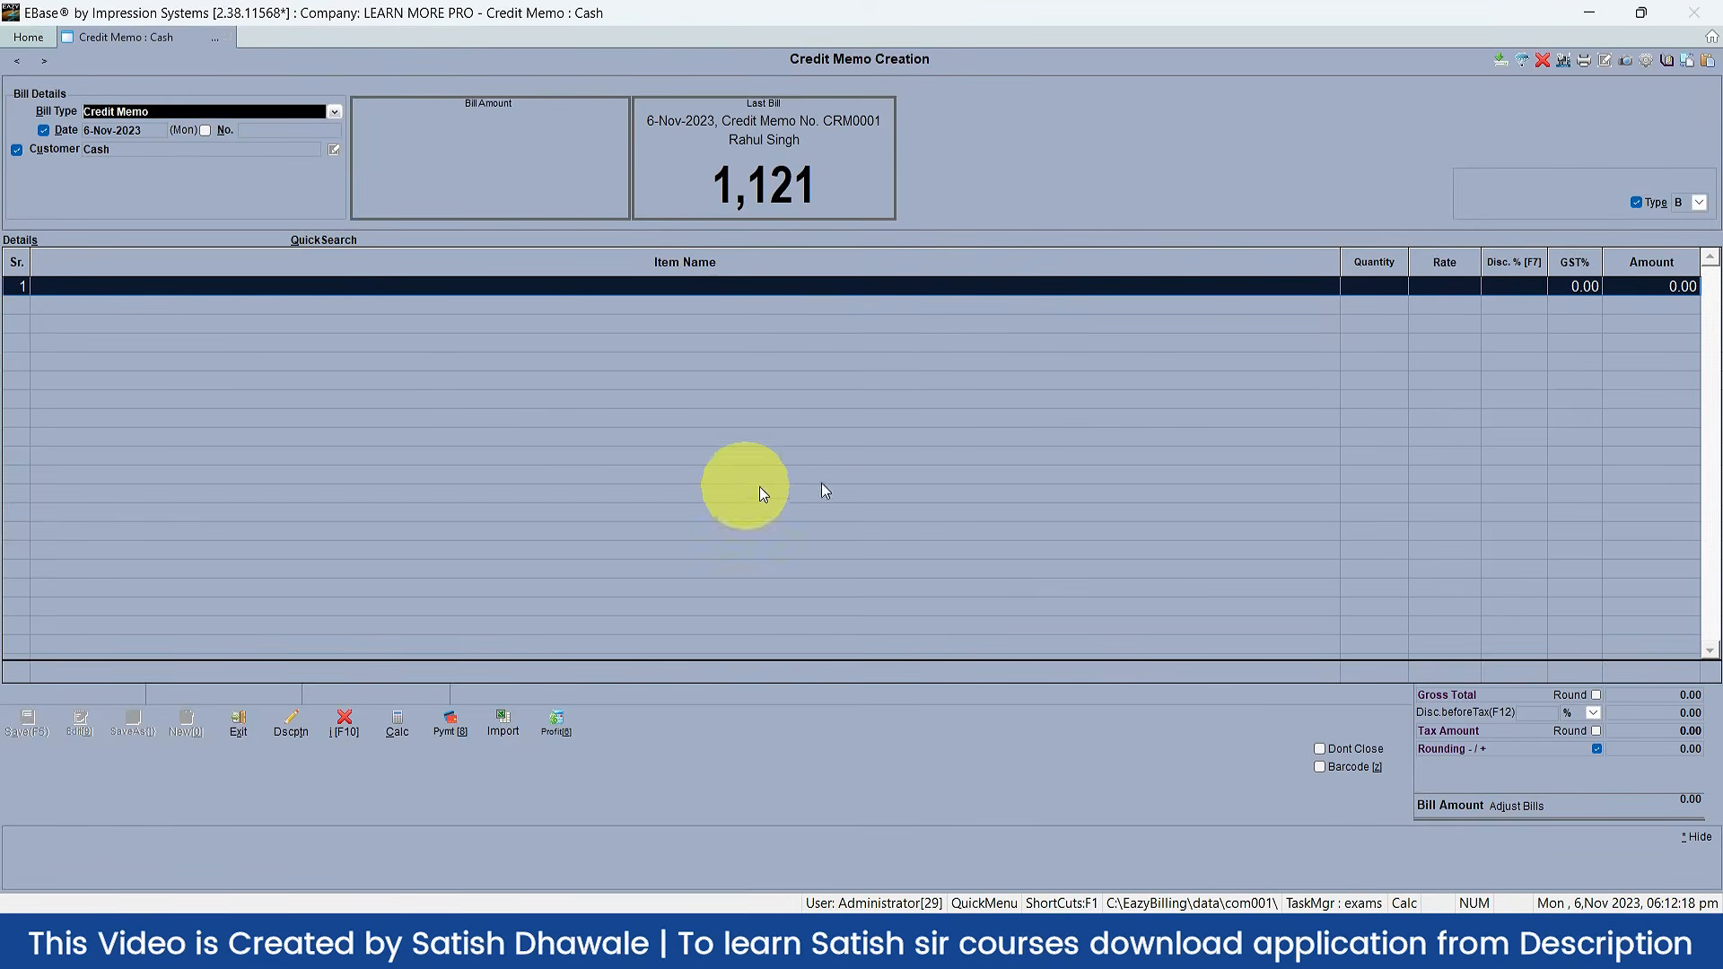
{"action": "key", "text": "Escape"}
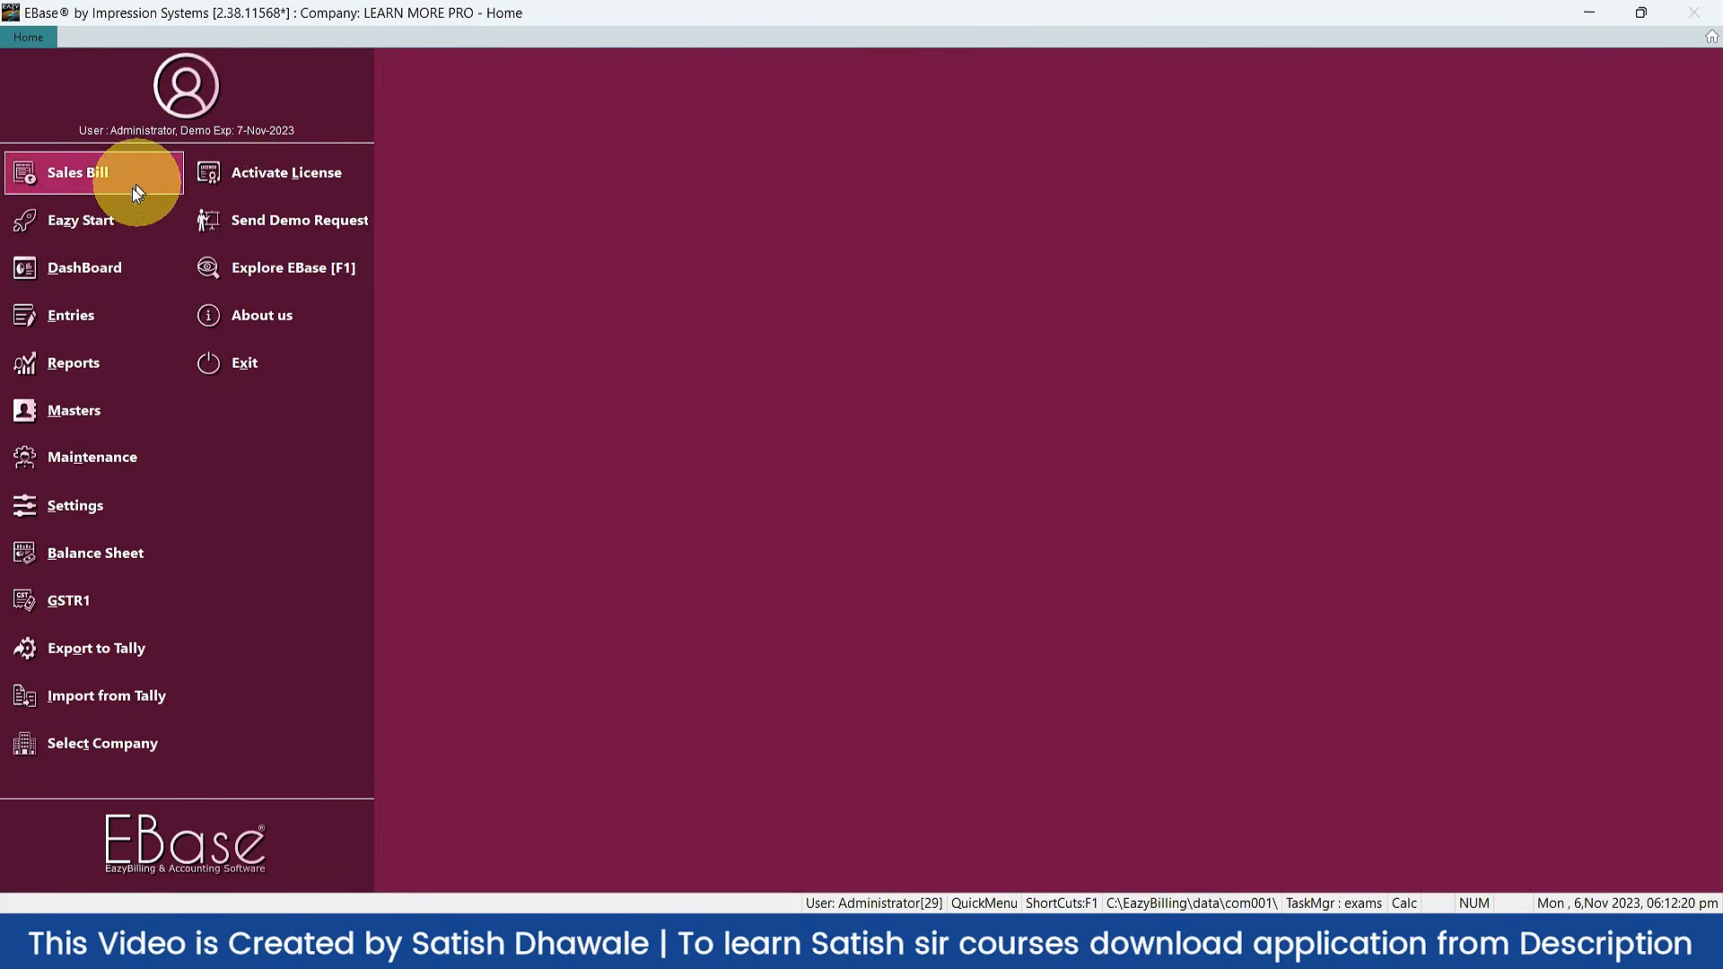
Step: Open a new credit memo CRM0002 with Ctrl+F8 and place the cursor in item row 1
{"action": "left_click", "coordinate": [101, 223]}
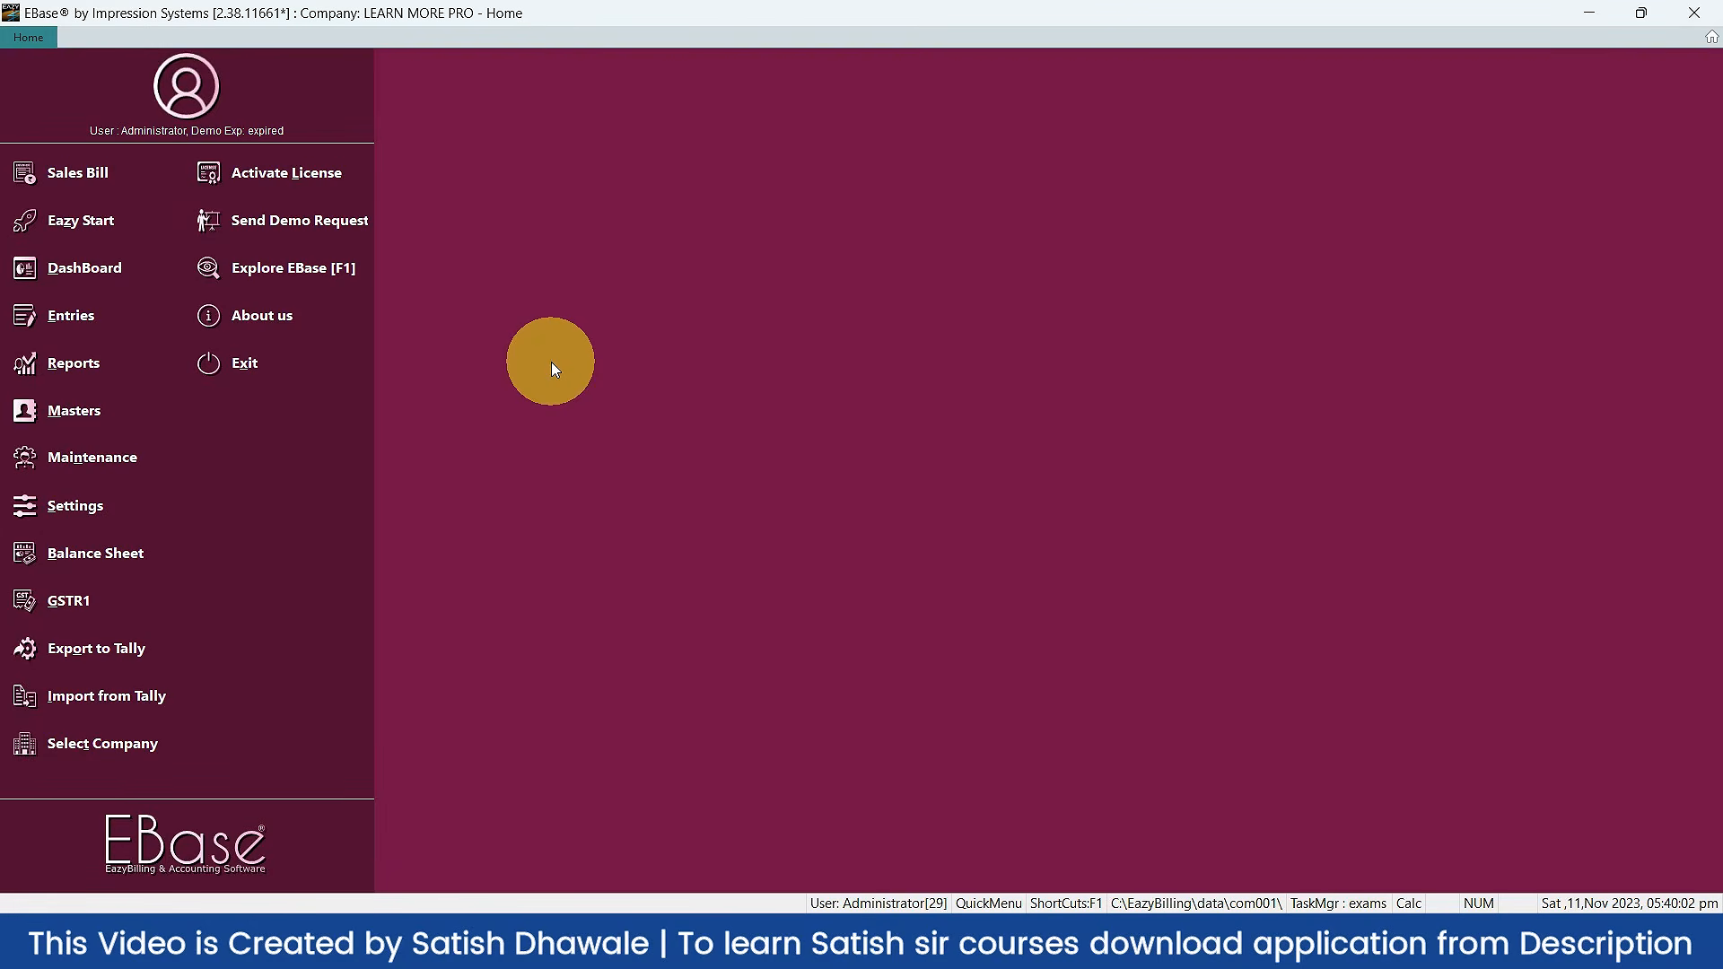
{"action": "key", "text": "ctrl+F8"}
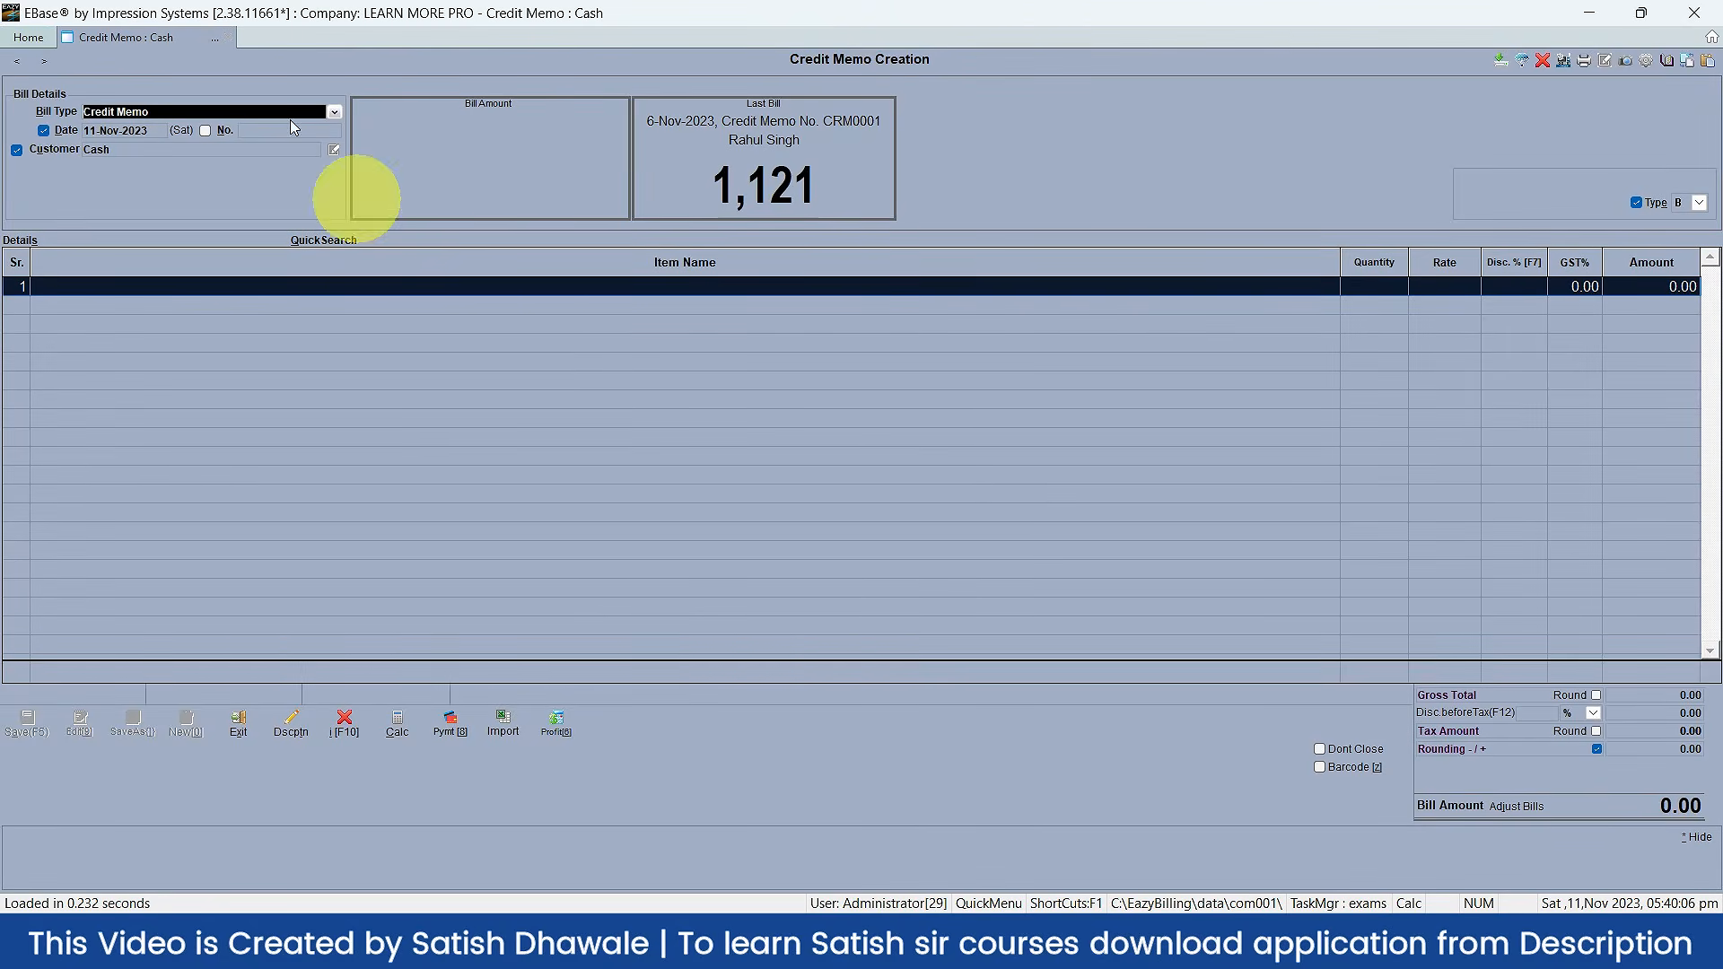
{"action": "left_click", "coordinate": [56, 285]}
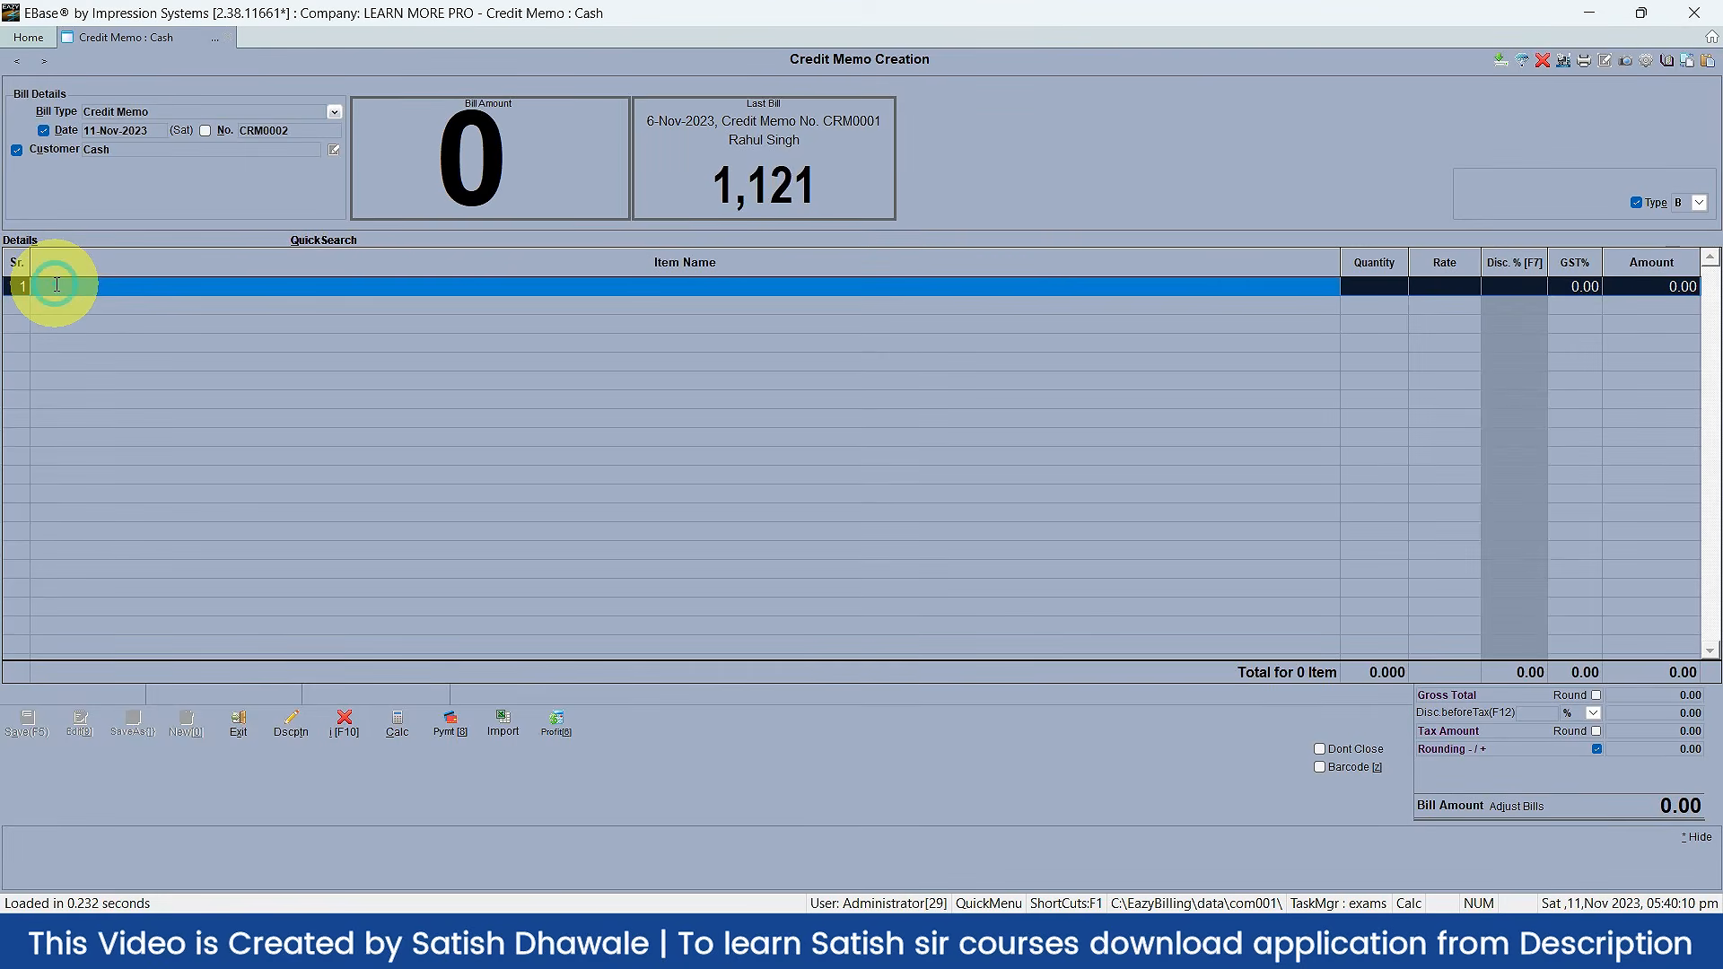
Step: Enter MOUSE (rate 190, 18% GST) in row 1 and open a second blank credit memo with F3
{"action": "type", "text": "mou"}
{"action": "key", "text": "Return"}
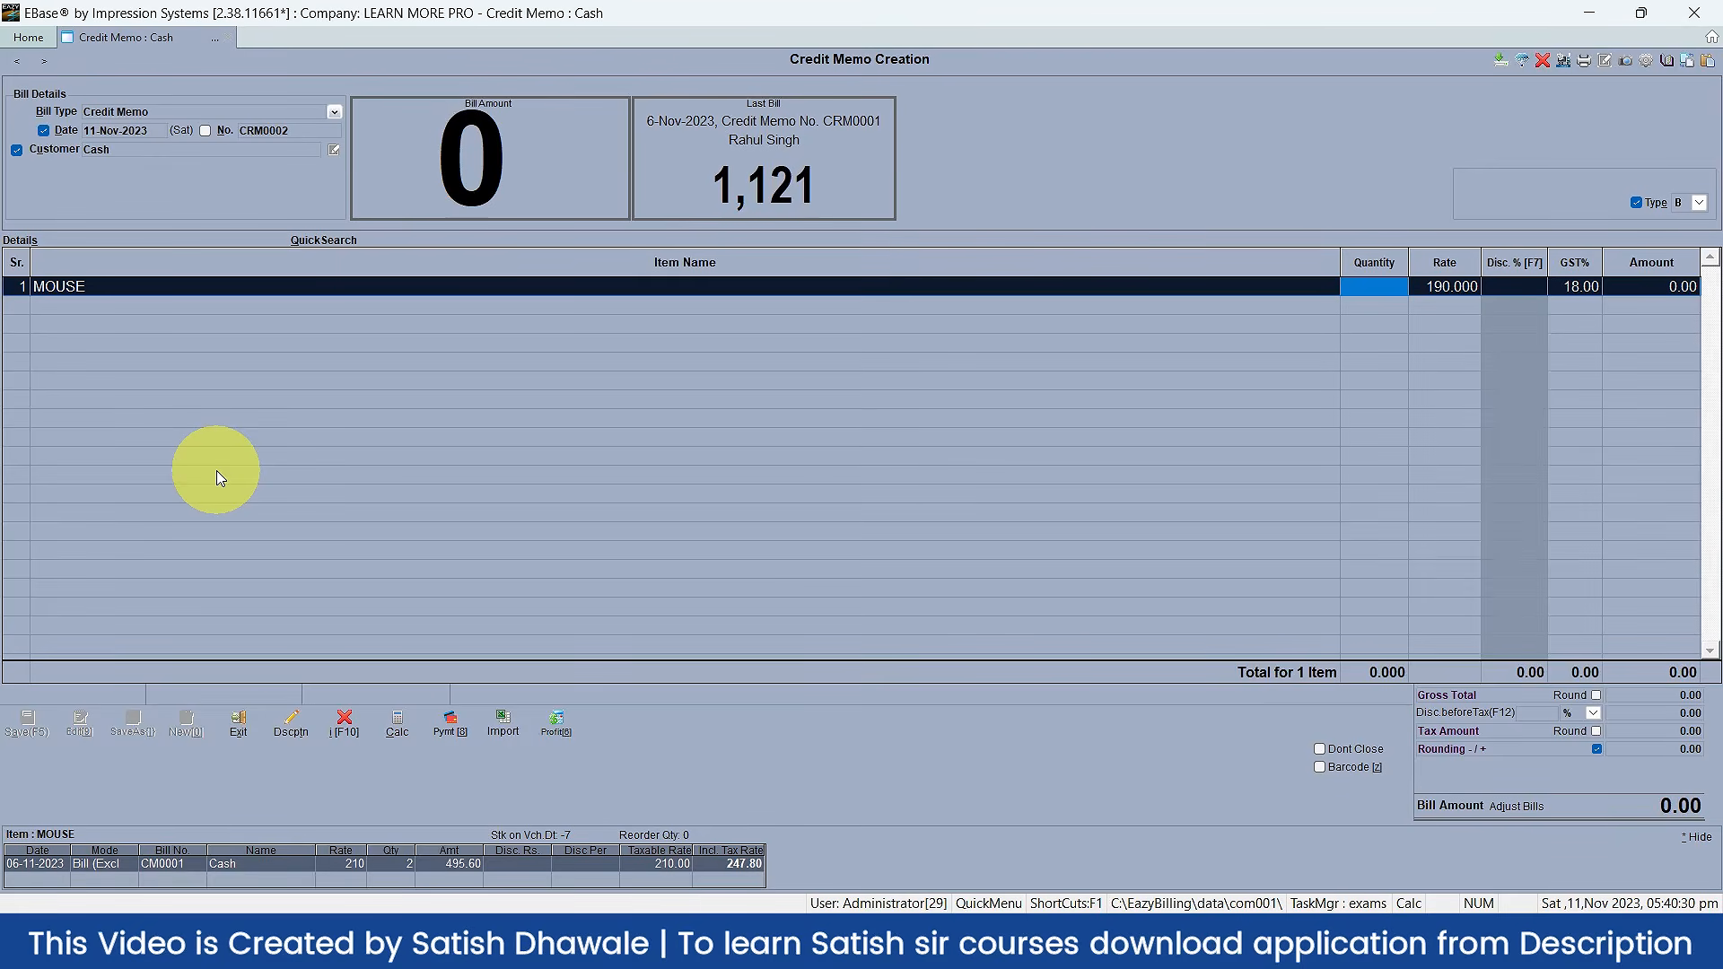
{"action": "key", "text": "F3"}
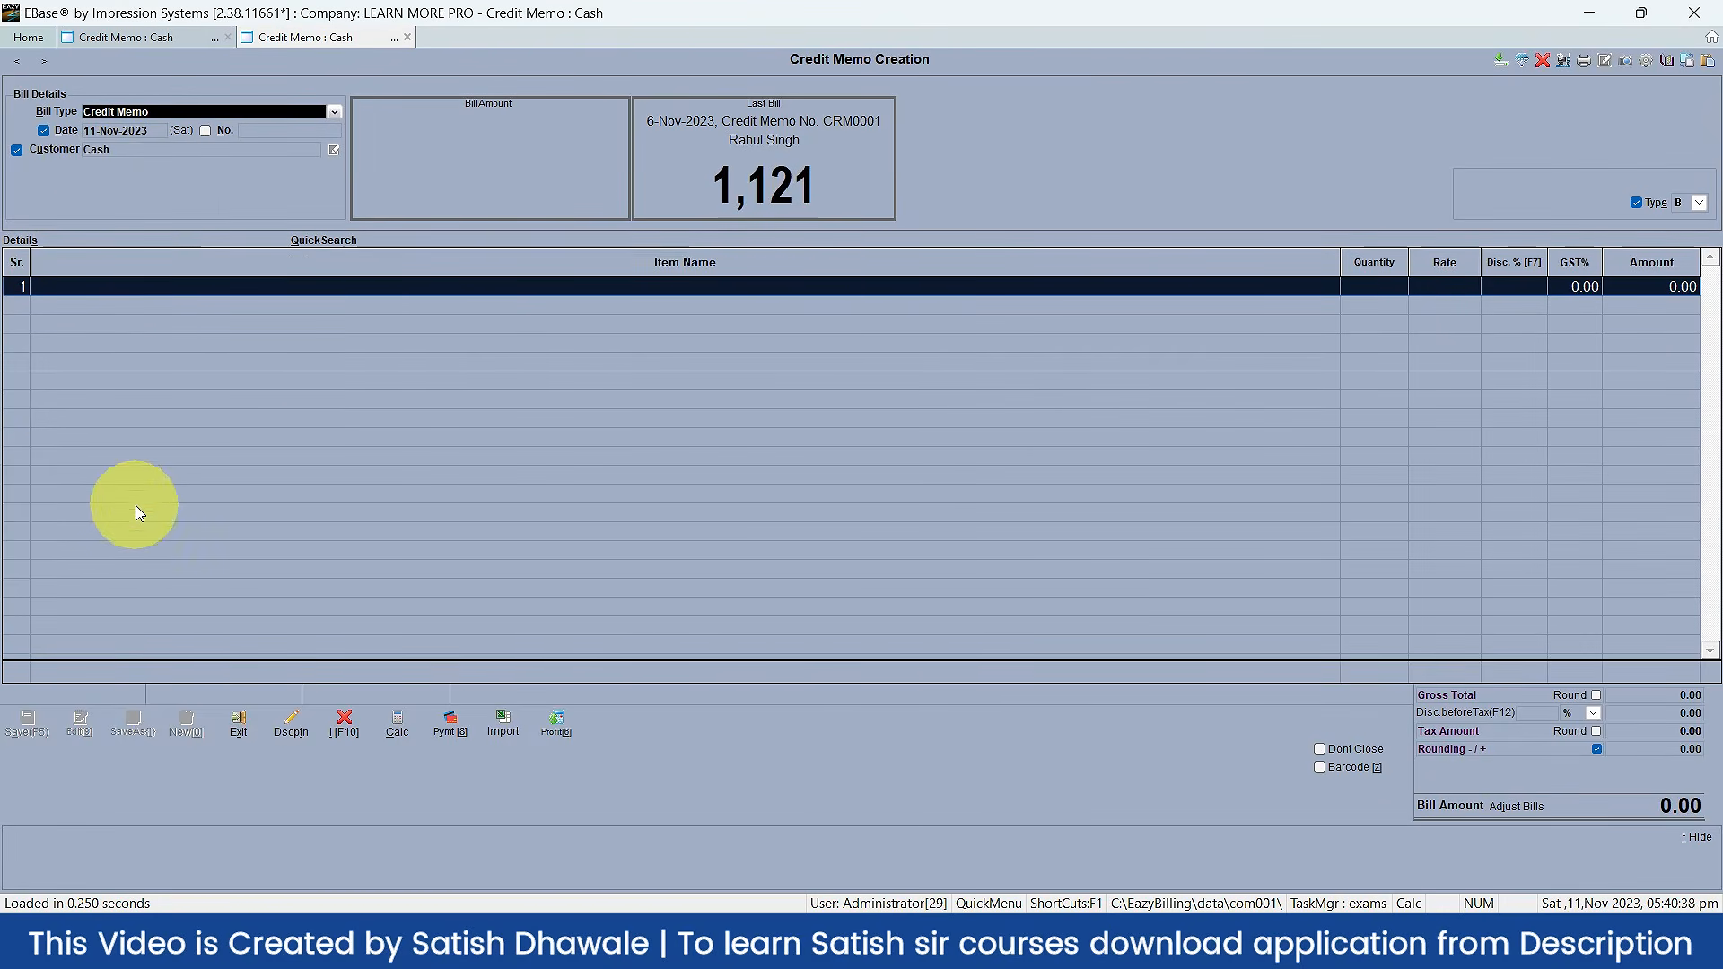
Step: Switch between the two Credit Memo : Cash tabs, ending on CRM0002
{"action": "left_click", "coordinate": [117, 40]}
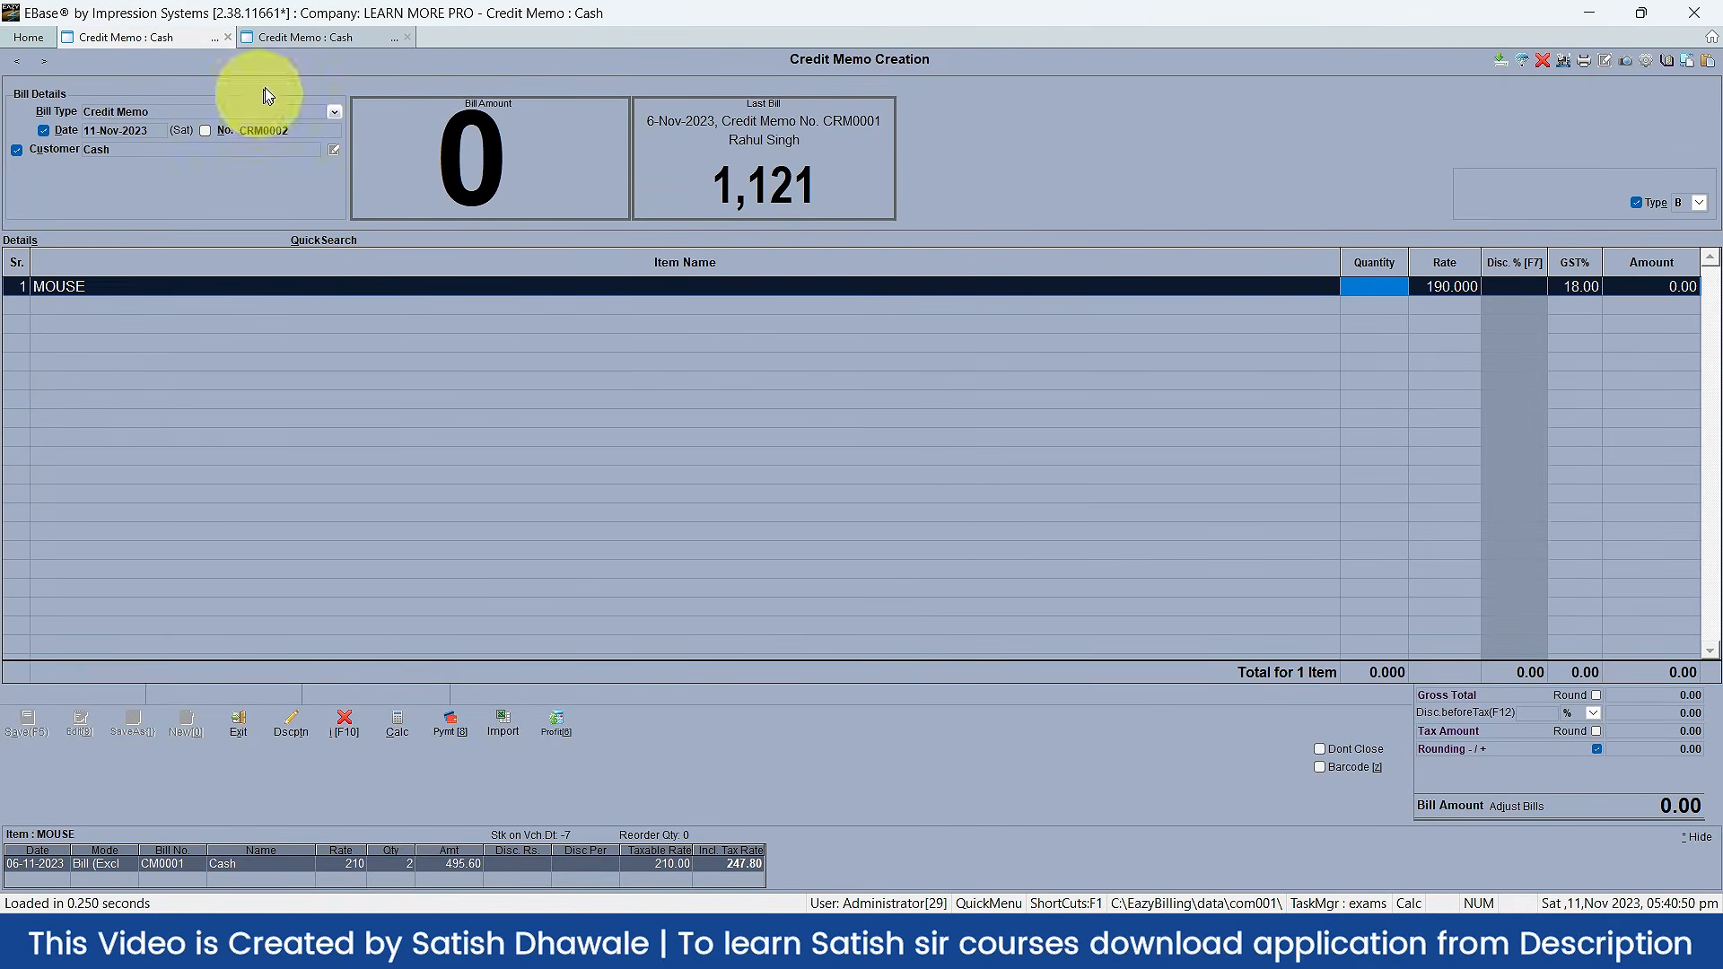
{"action": "left_click", "coordinate": [332, 43]}
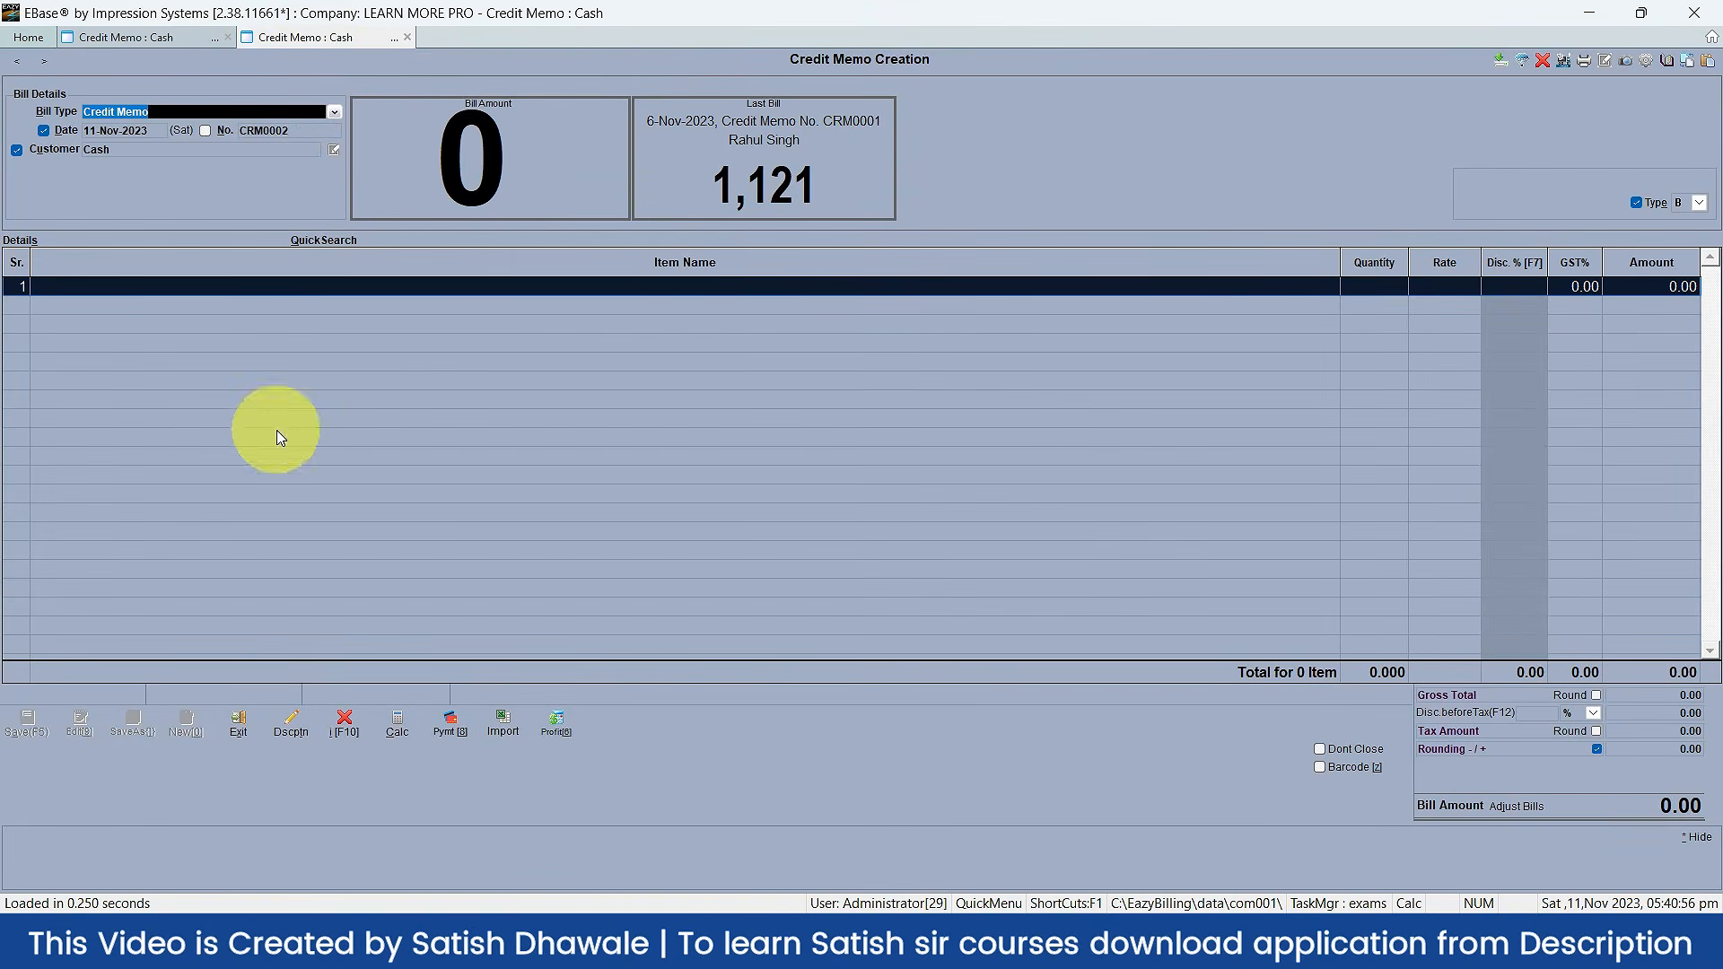
{"action": "left_click", "coordinate": [135, 38]}
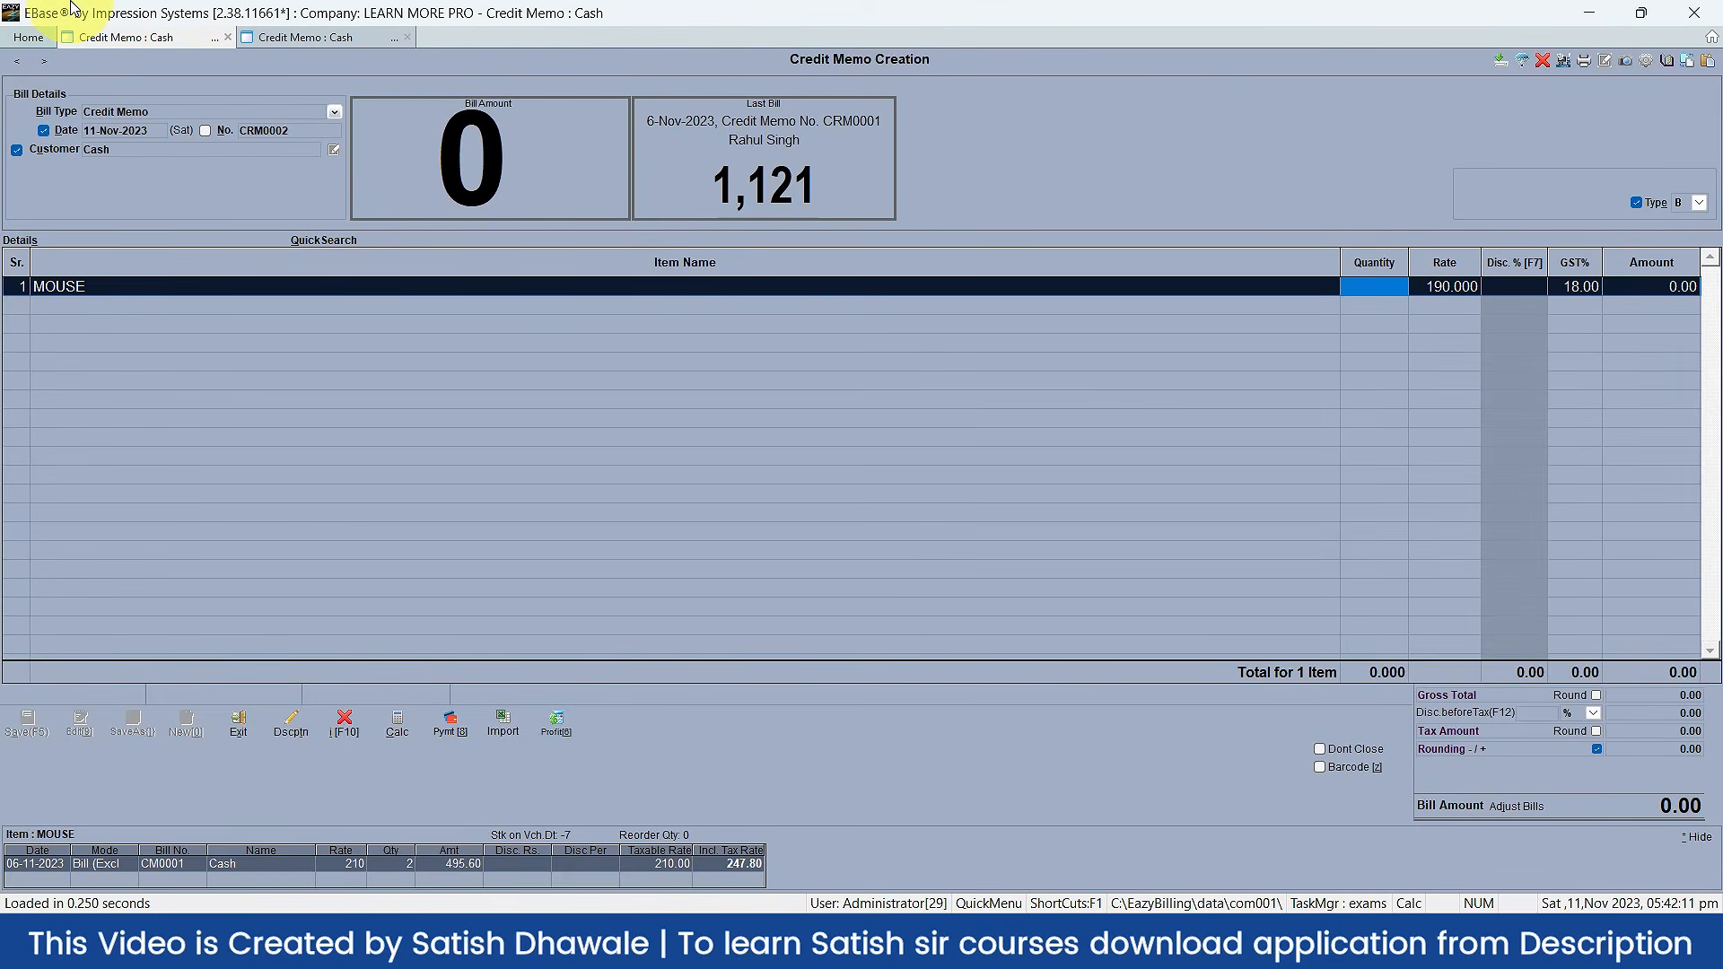
Step: Open the Balance Sheet (Ctrl+B), Trial Balance (F12) and a new Purchase Invoice (F9)
{"action": "key", "text": "ctrl+b"}
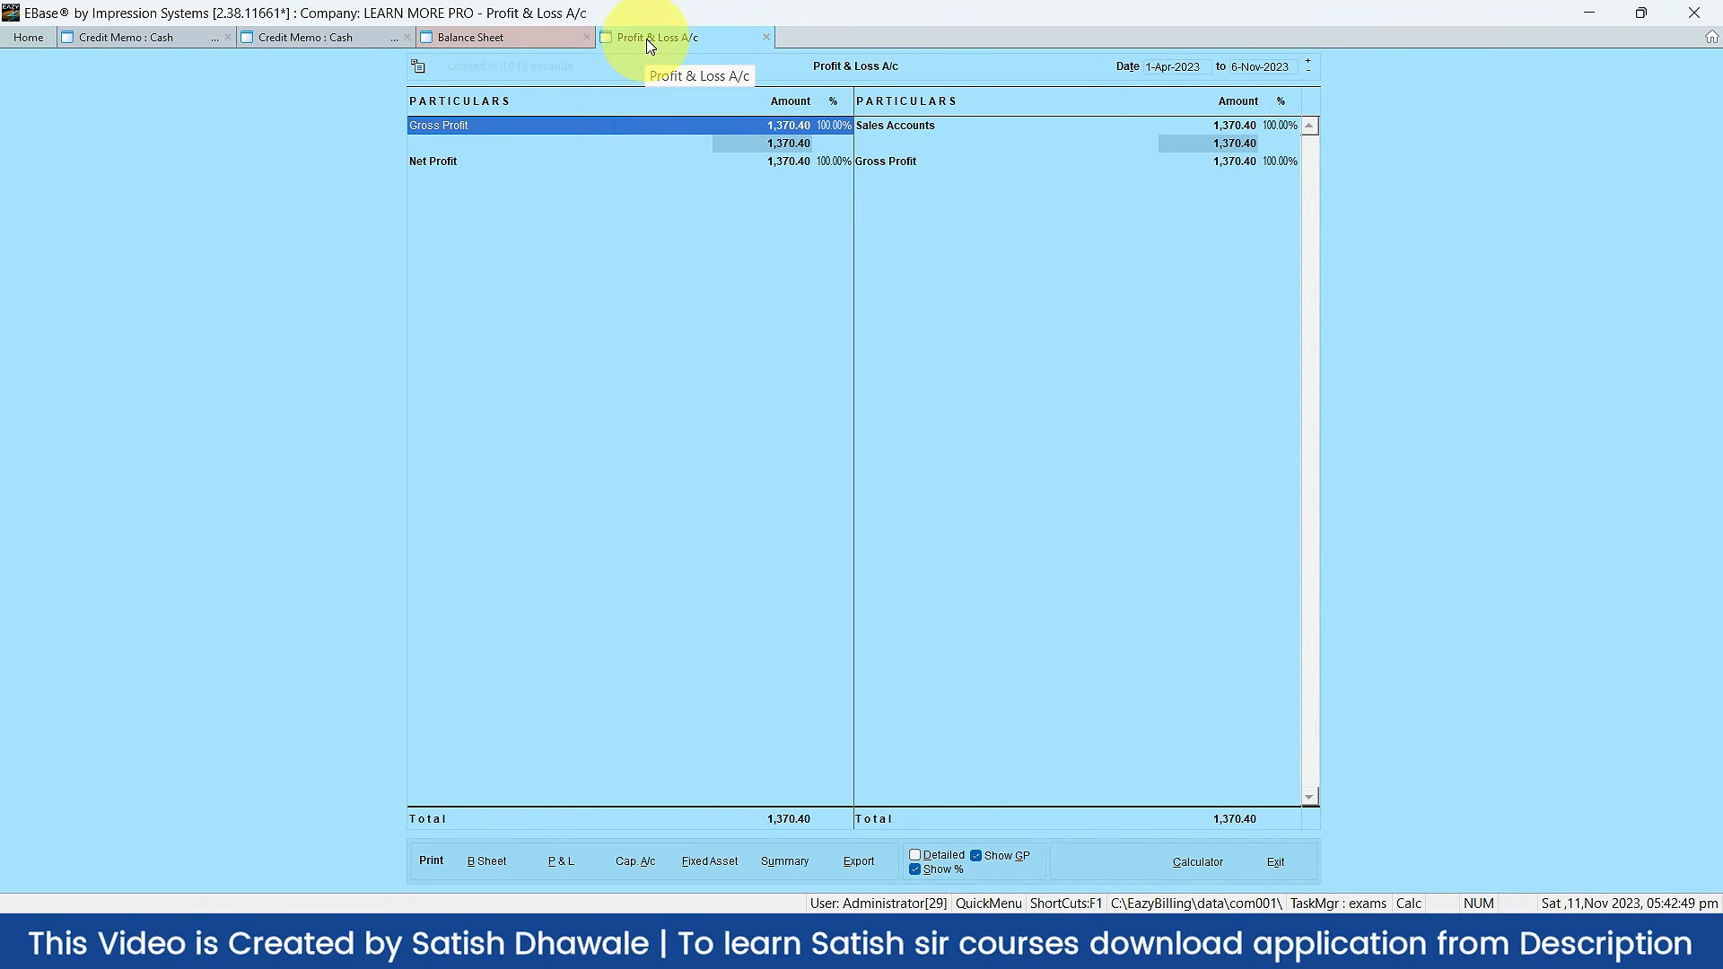
{"action": "key", "text": "F12"}
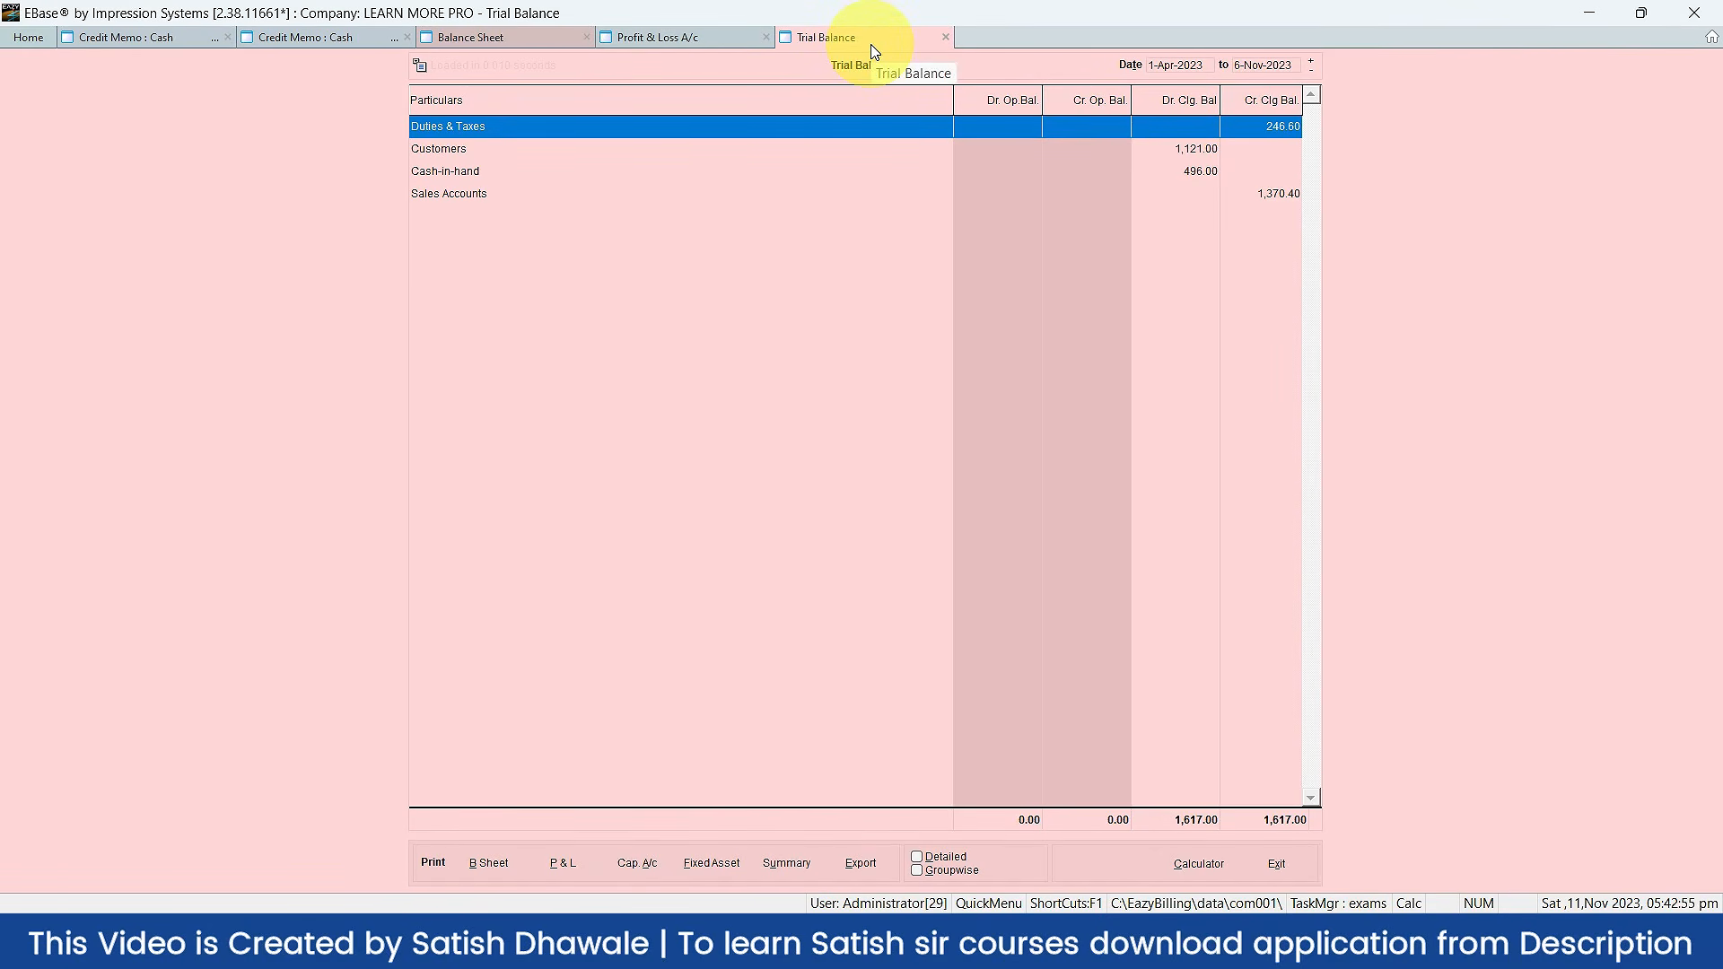
{"action": "key", "text": "F9"}
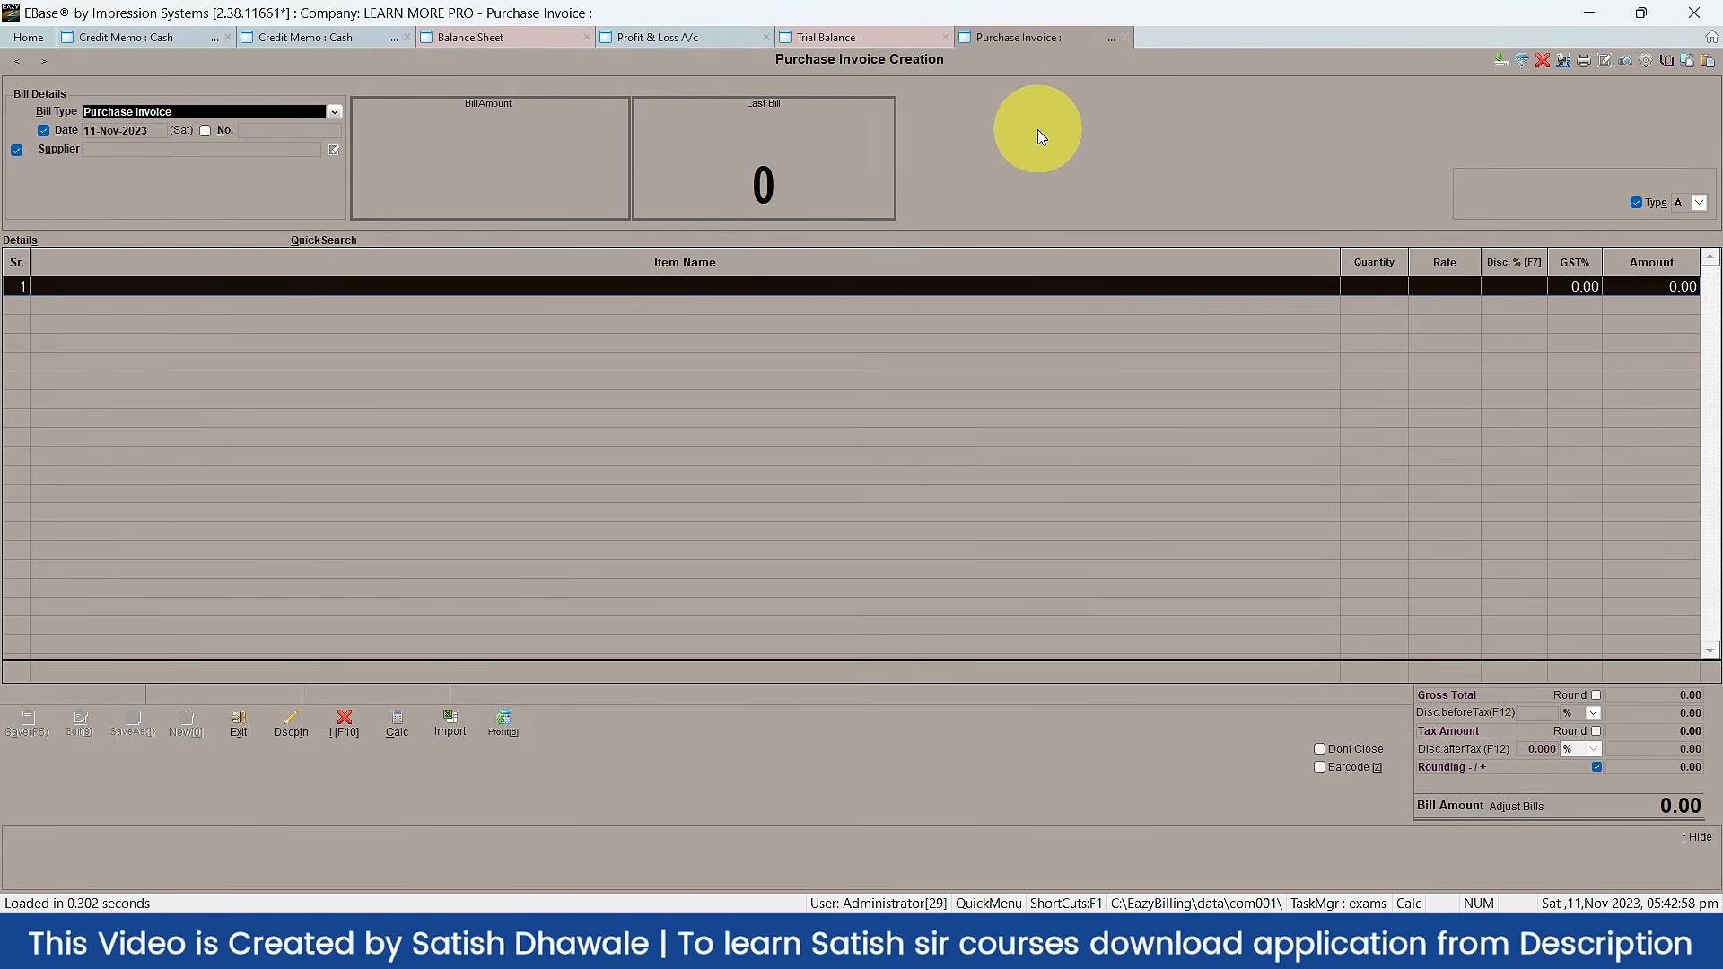
Step: Cycle through both credit memos, Balance Sheet, Profit & Loss, Trial Balance and Purchase Invoice tabs, ending on the first memo
{"action": "left_click", "coordinate": [122, 34]}
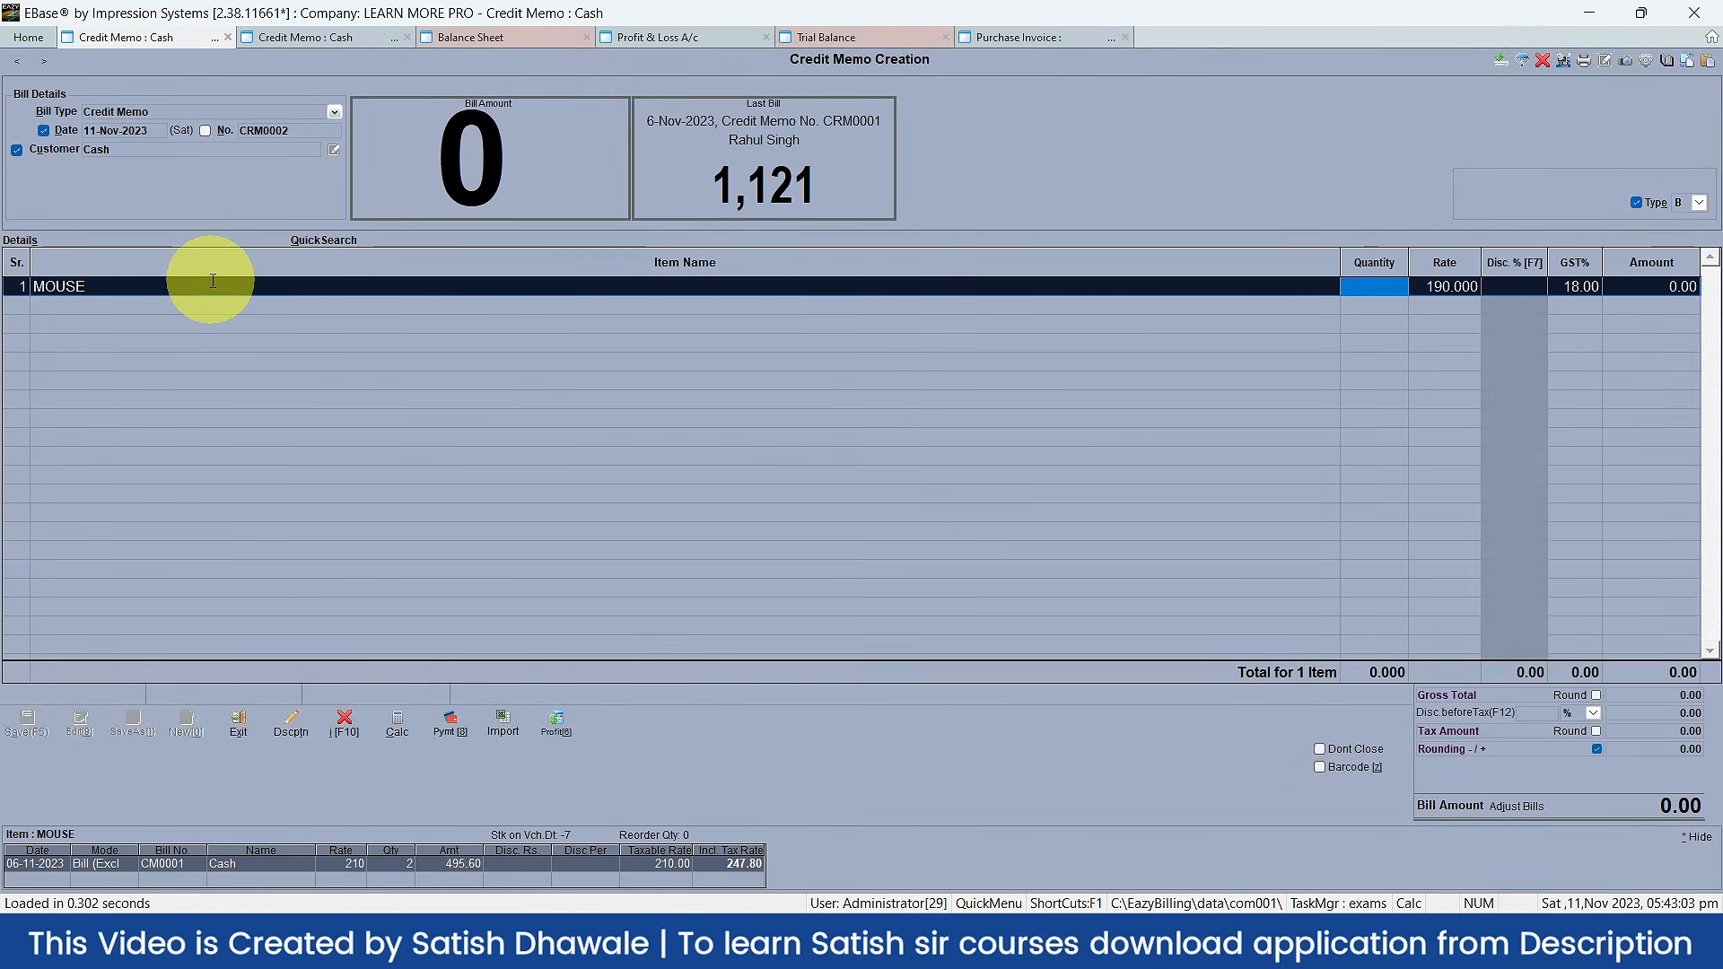
{"action": "left_click", "coordinate": [339, 41]}
{"action": "left_click", "coordinate": [469, 37]}
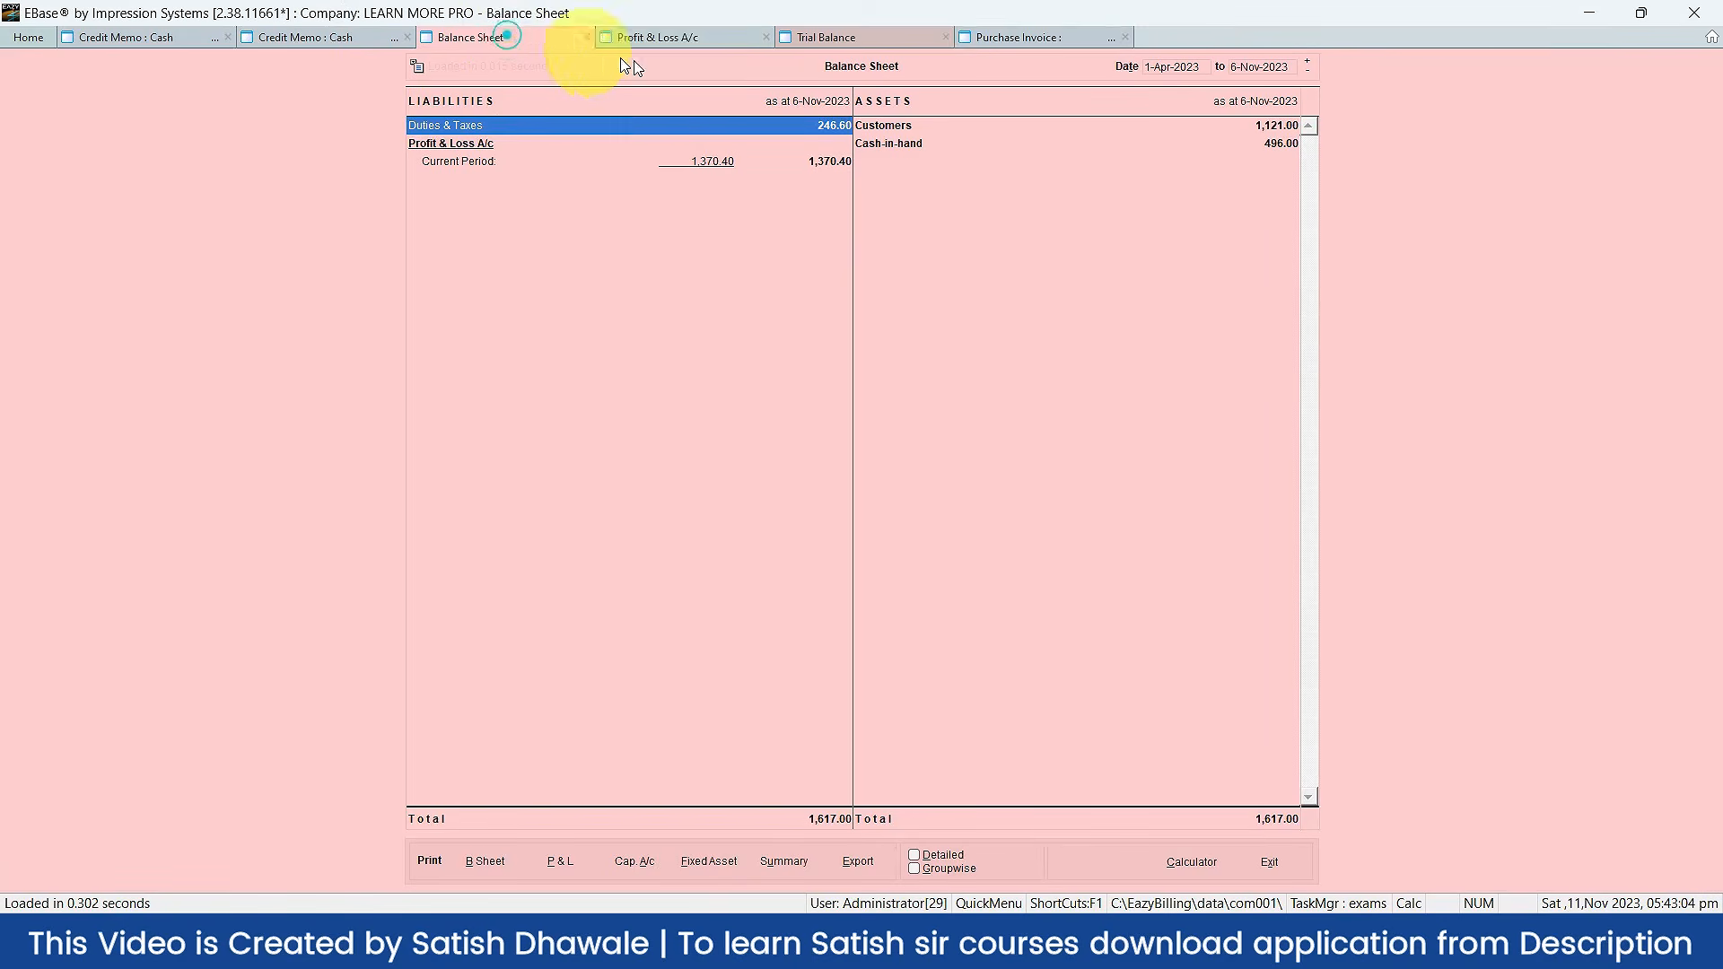
{"action": "left_click", "coordinate": [698, 40]}
{"action": "left_click", "coordinate": [861, 39]}
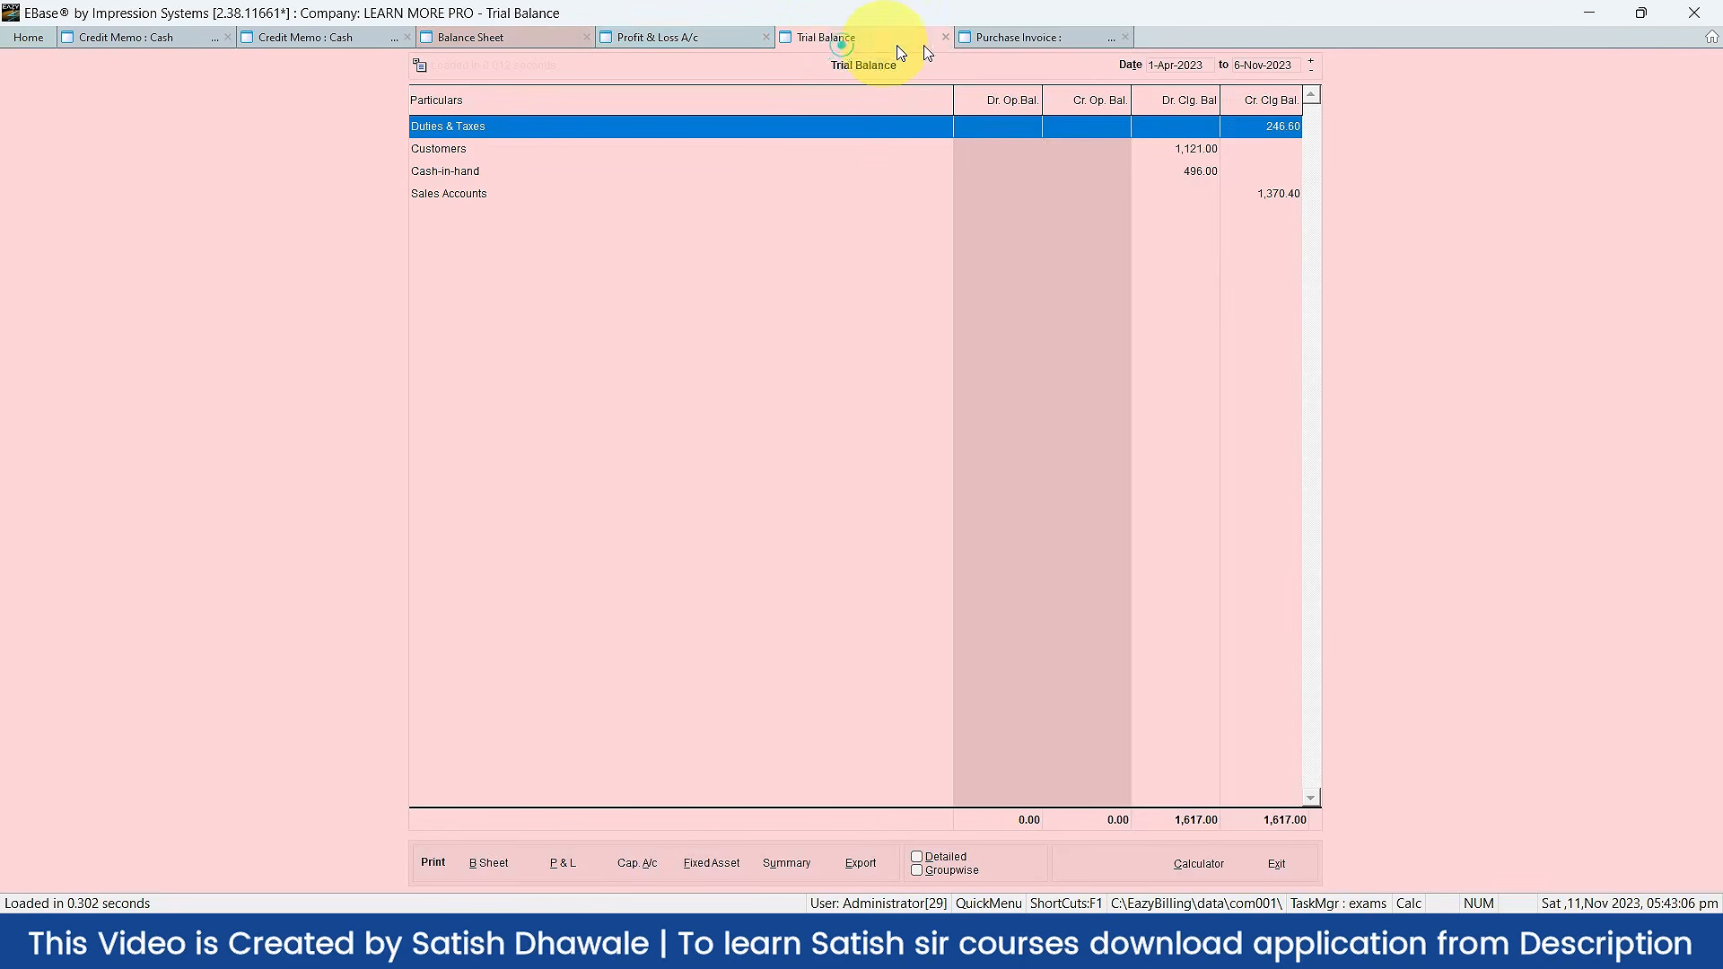
{"action": "left_click", "coordinate": [1016, 36]}
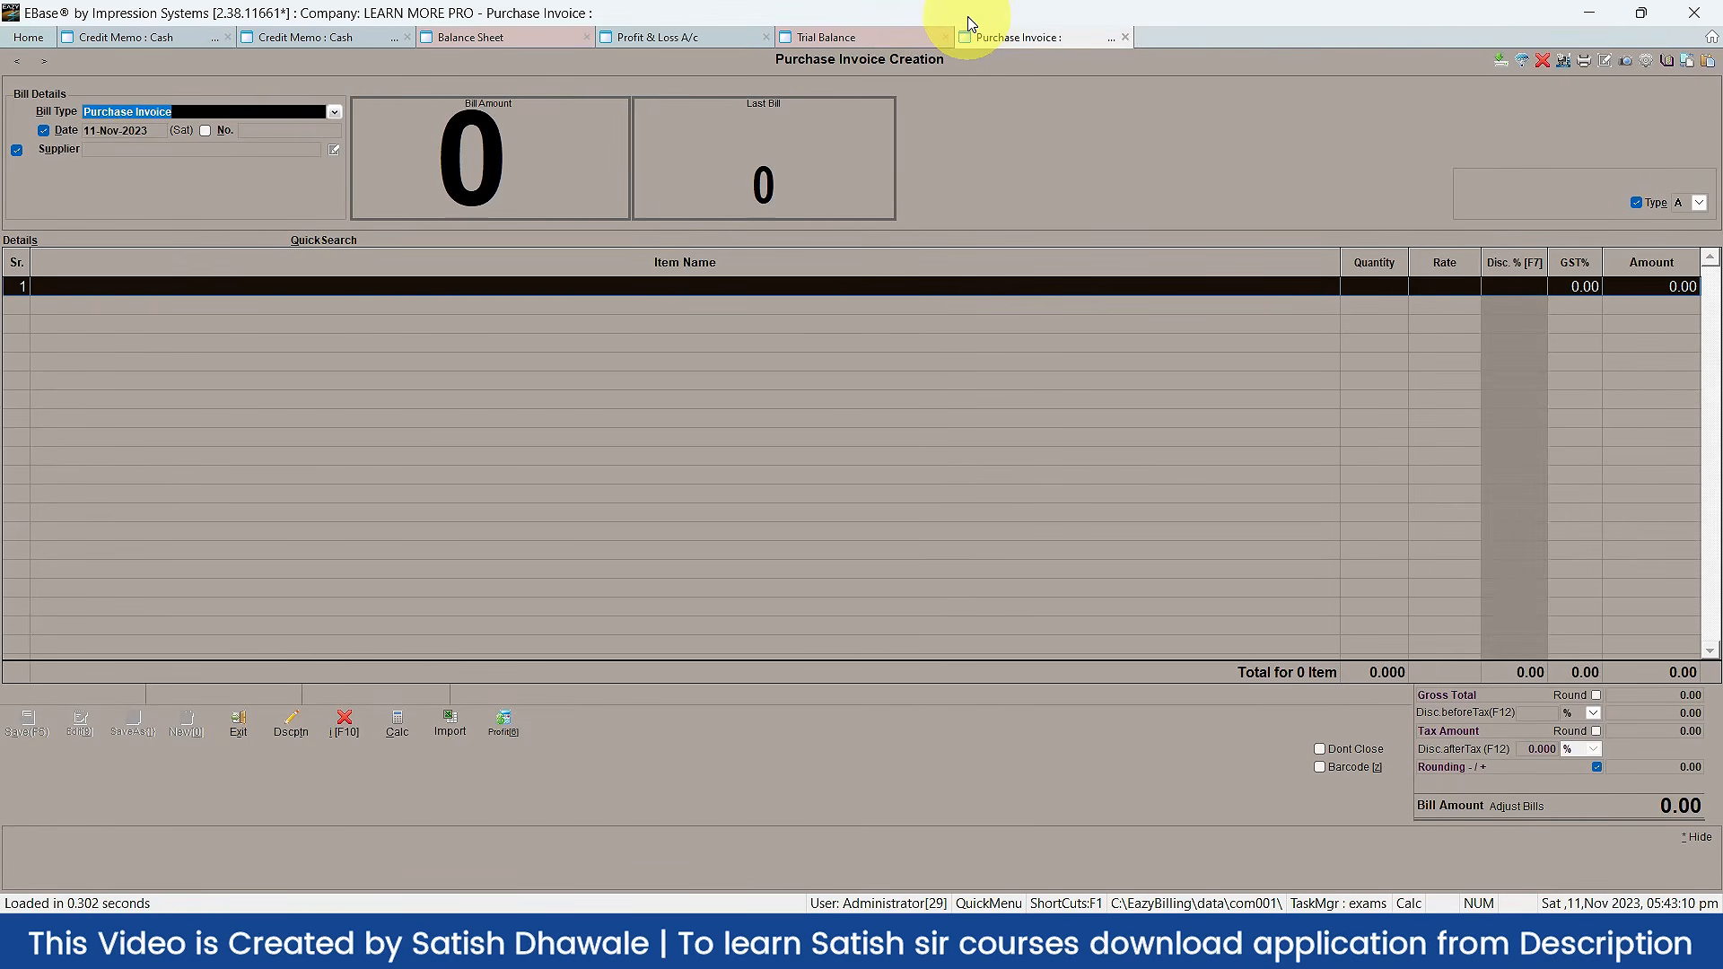
{"action": "left_click", "coordinate": [64, 36]}
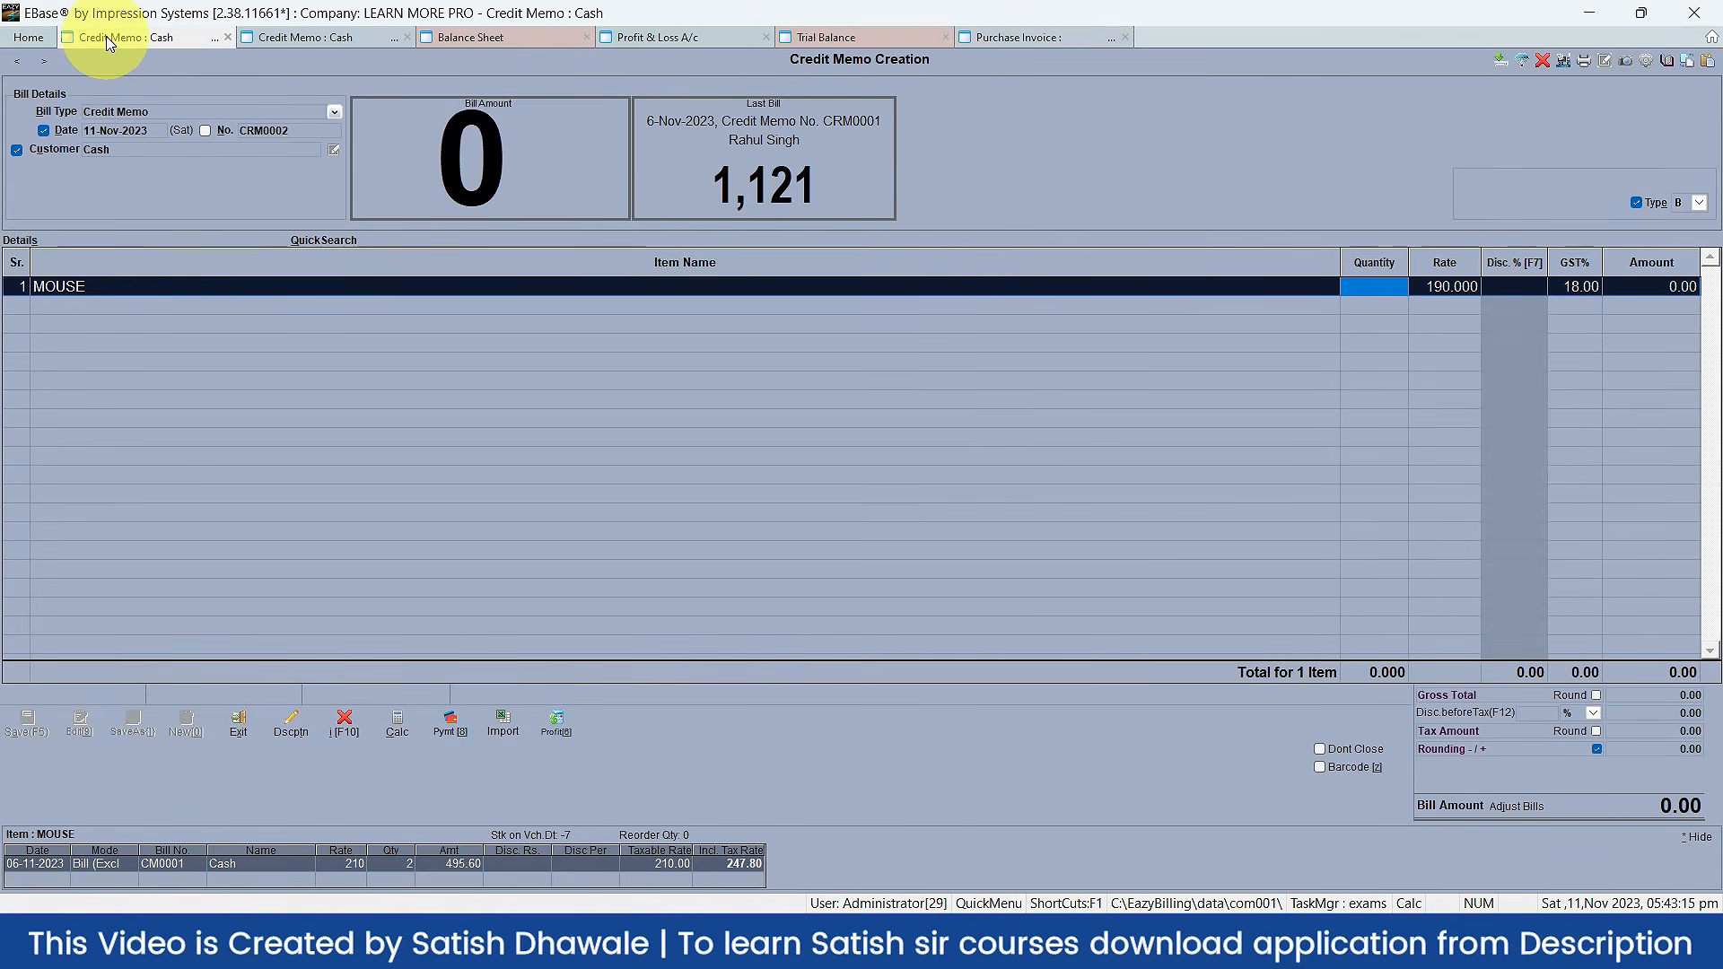
Step: Switch to the first Credit Memo tab, then to the Balance Sheet tab
{"action": "left_click", "coordinate": [106, 38]}
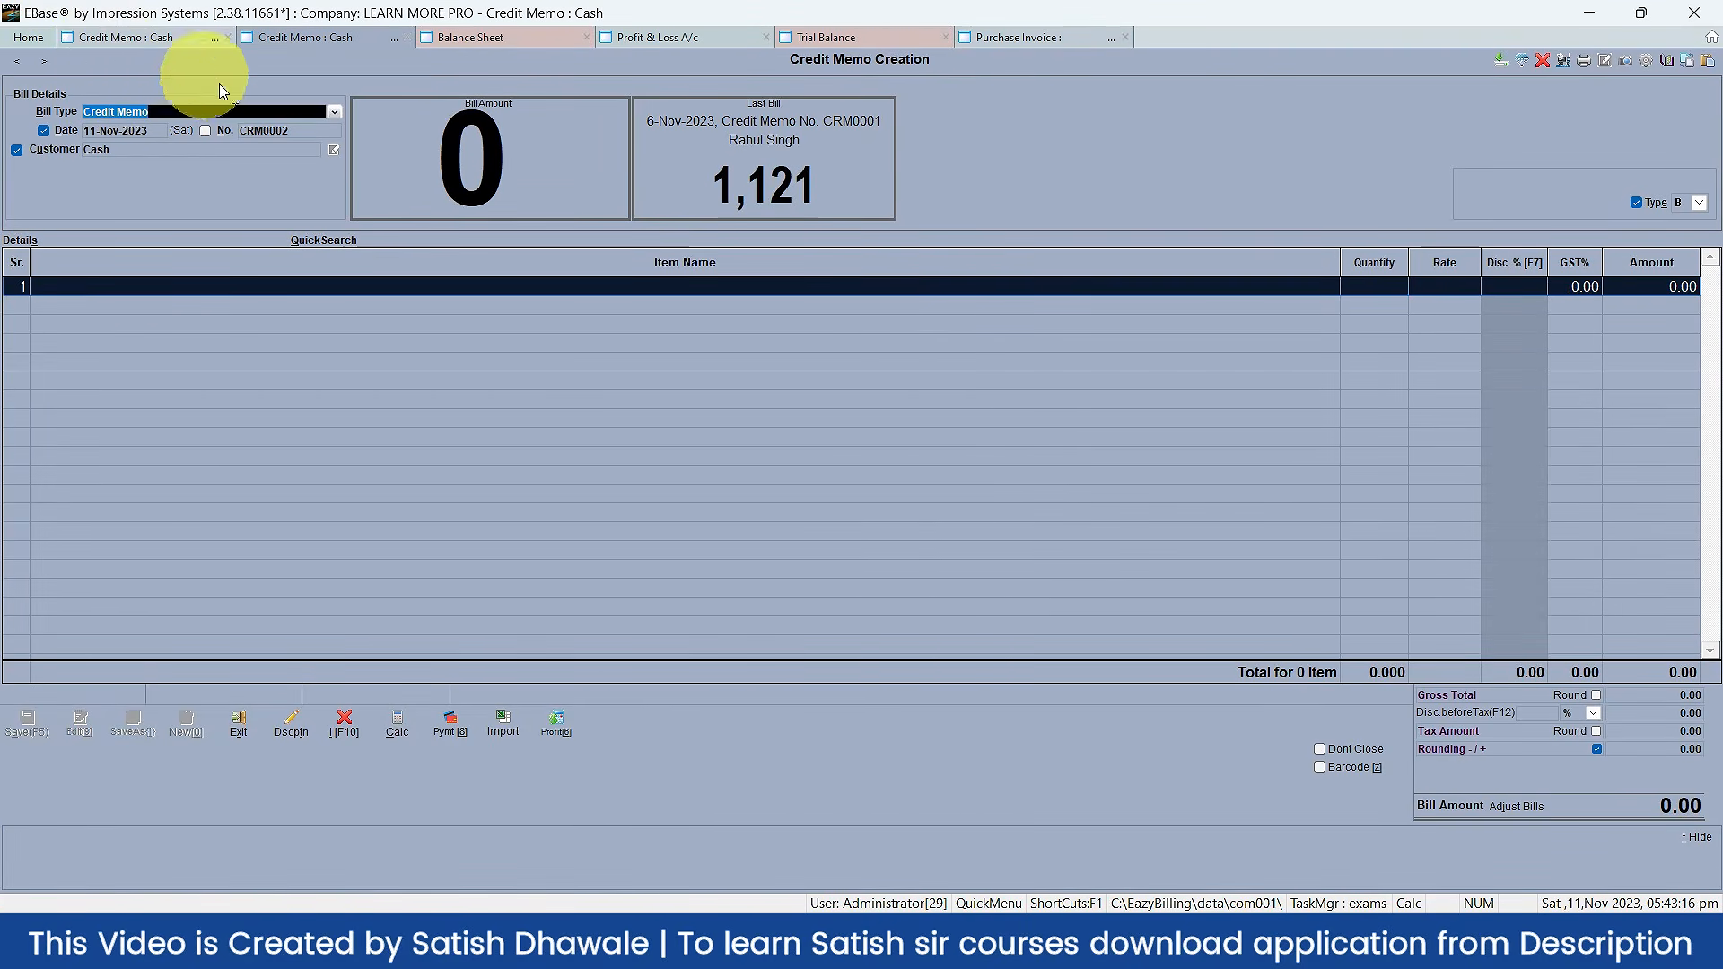
{"action": "left_click", "coordinate": [472, 41]}
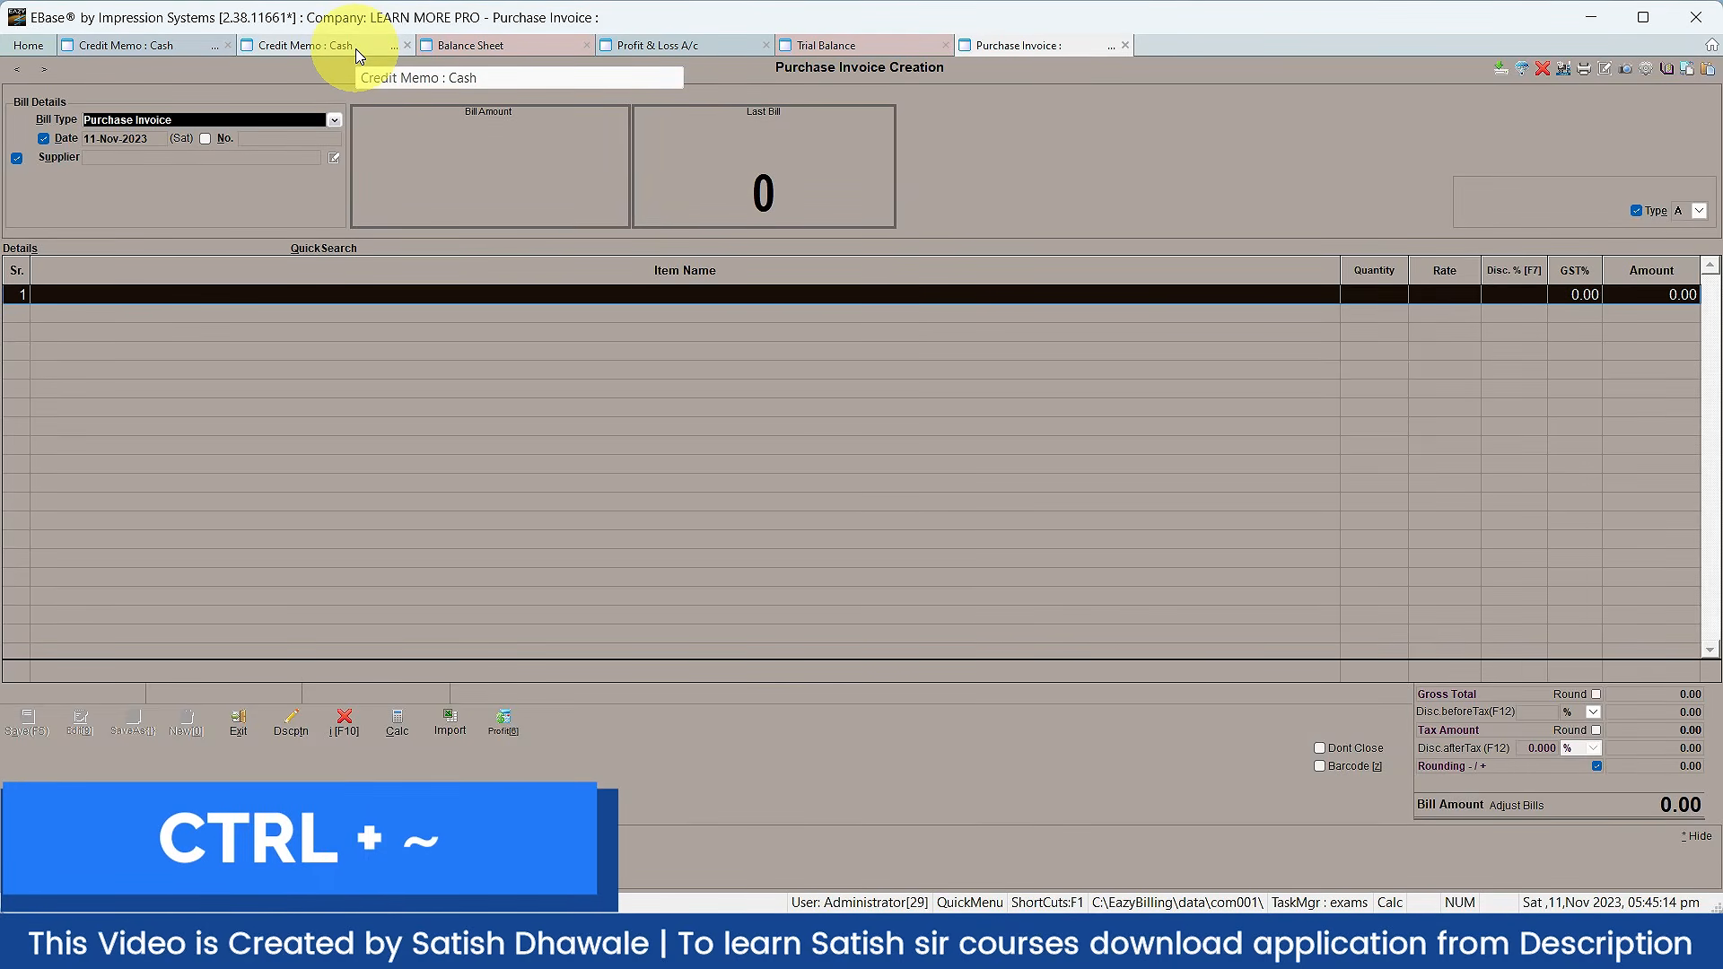
Step: Use the Ctrl+~ tab switcher to jump to the Profit & Loss A/c report
{"action": "key", "text": "ctrl+grave"}
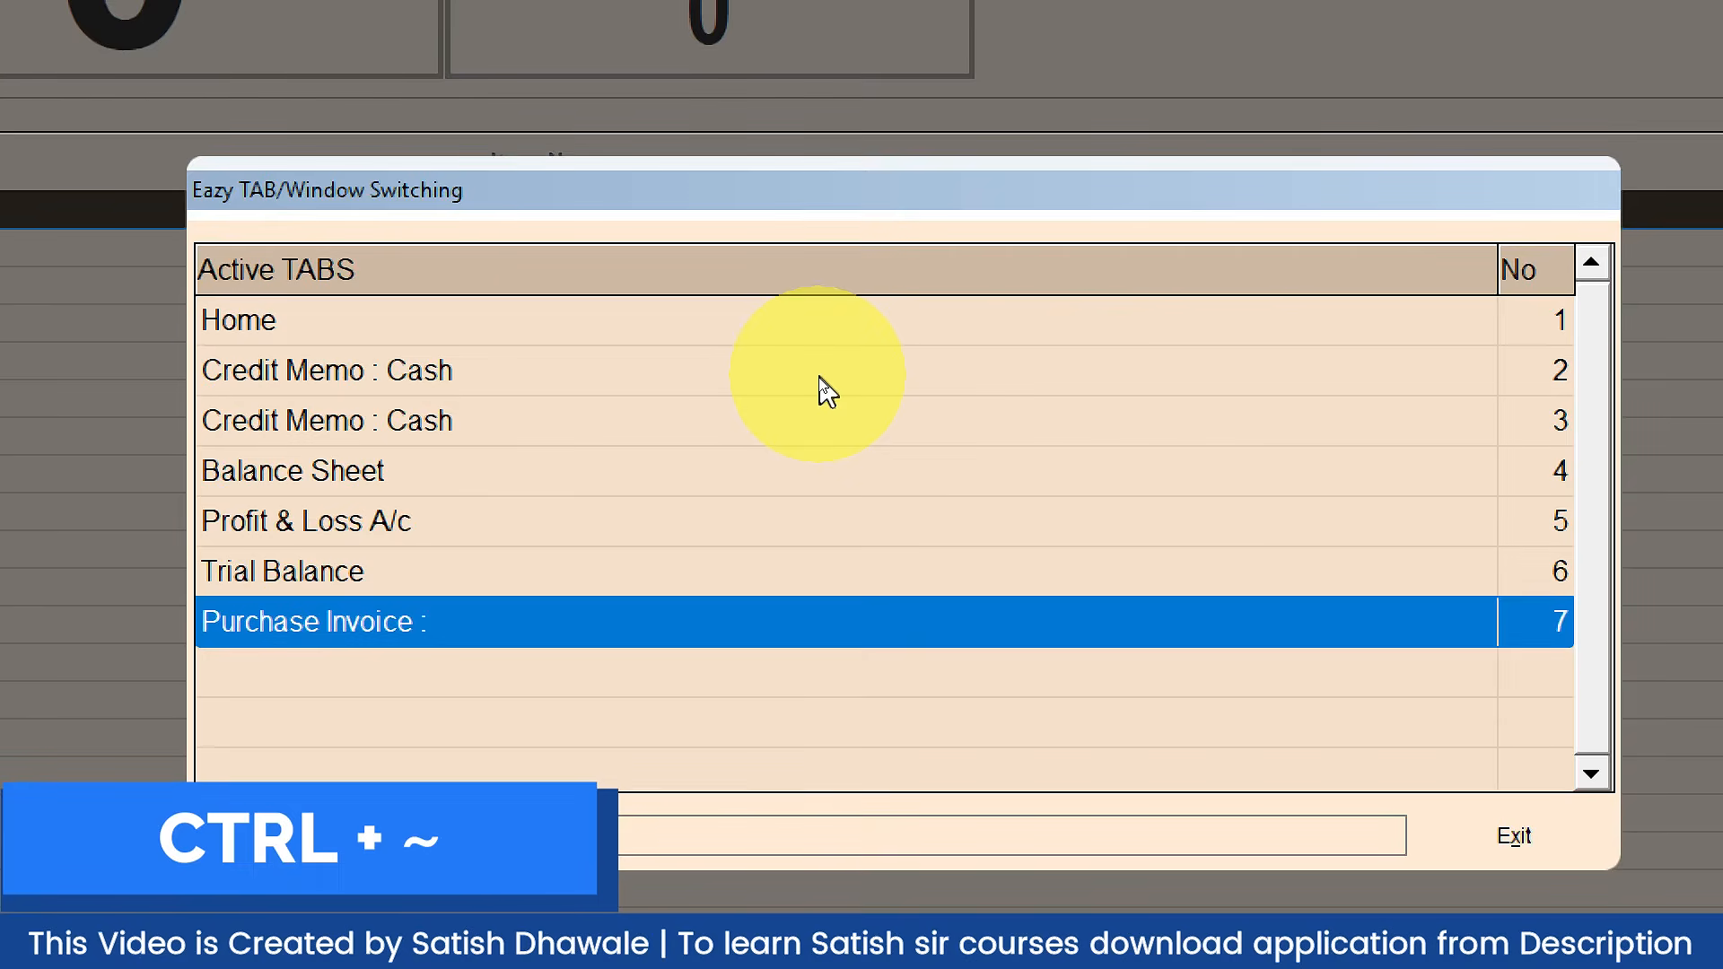
{"action": "key", "text": "Up"}
{"action": "key", "text": "Up"}
{"action": "key", "text": "Up"}
{"action": "key", "text": "Up"}
{"action": "key", "text": "Up"}
{"action": "key", "text": "Up"}
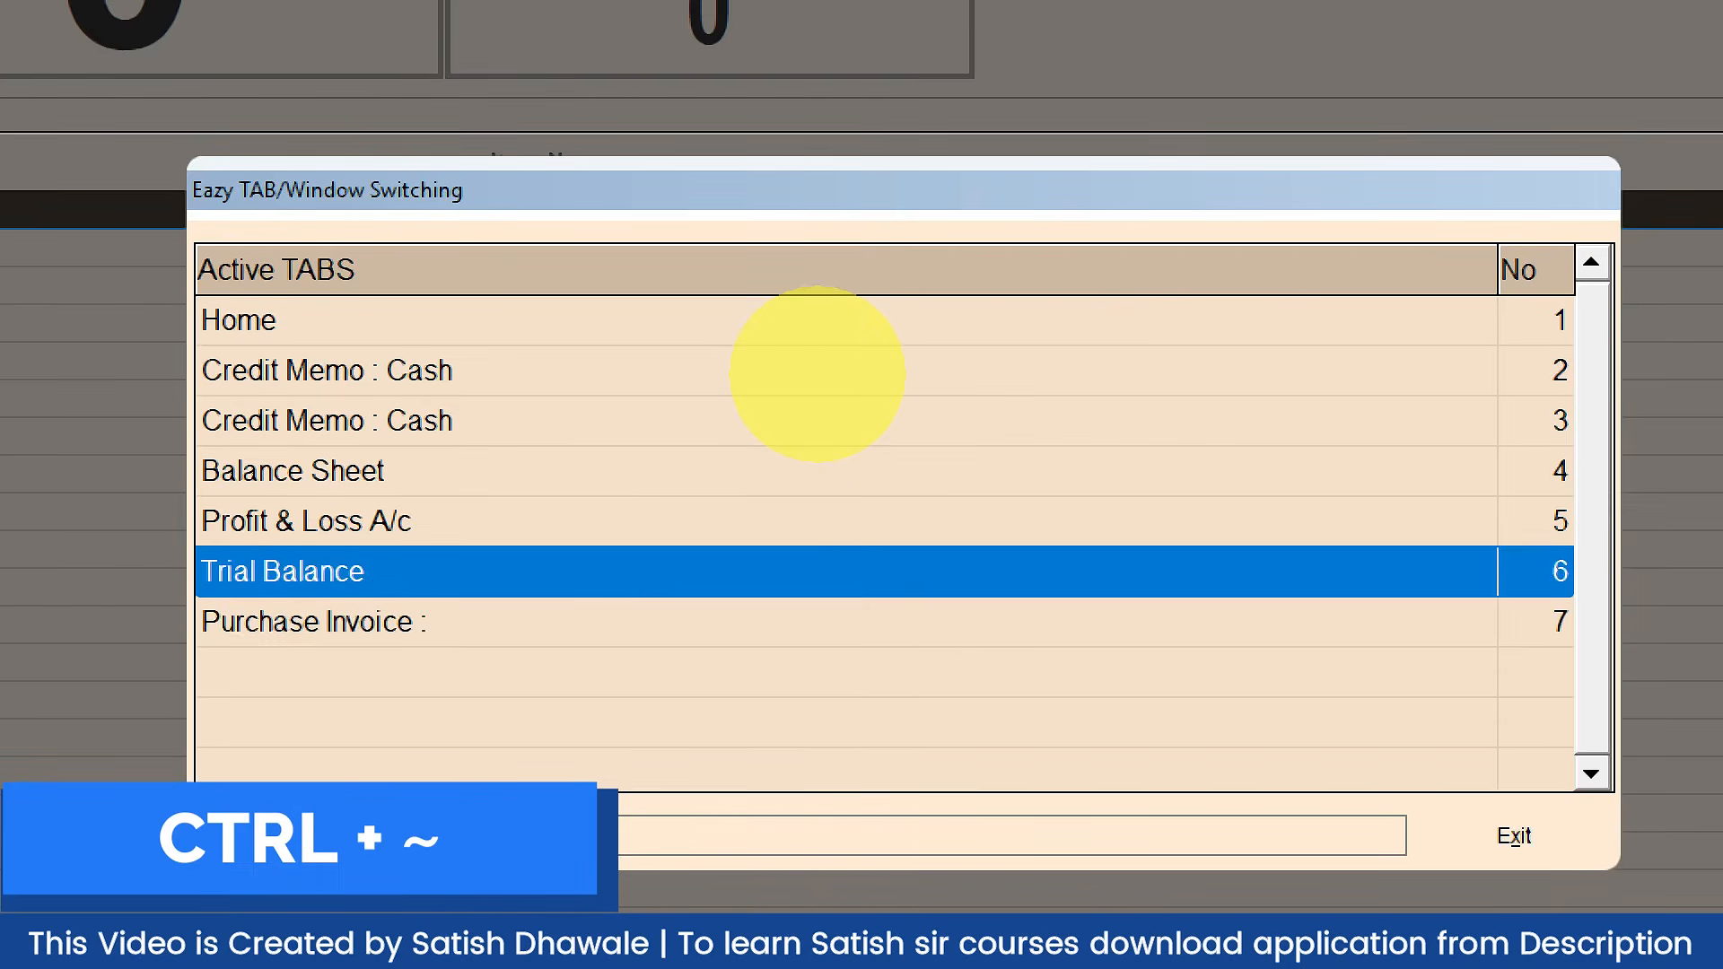
{"action": "key", "text": "Down"}
{"action": "key", "text": "Down"}
{"action": "key", "text": "Down"}
{"action": "key", "text": "Down"}
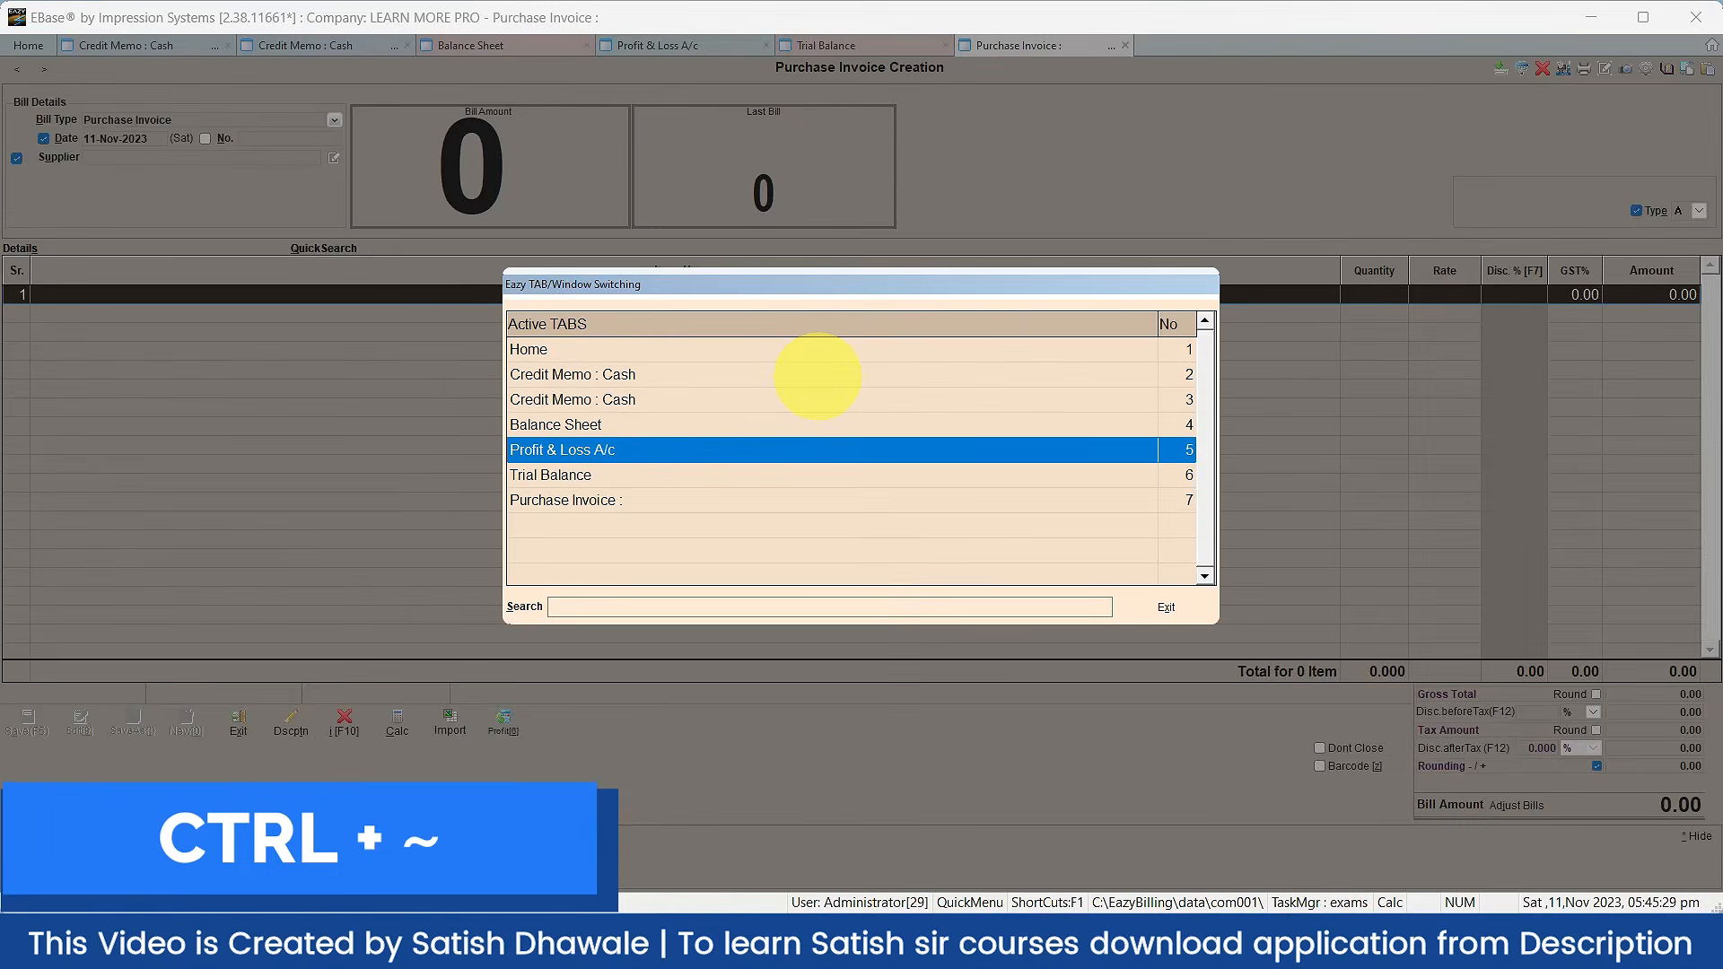
{"action": "key", "text": "Return"}
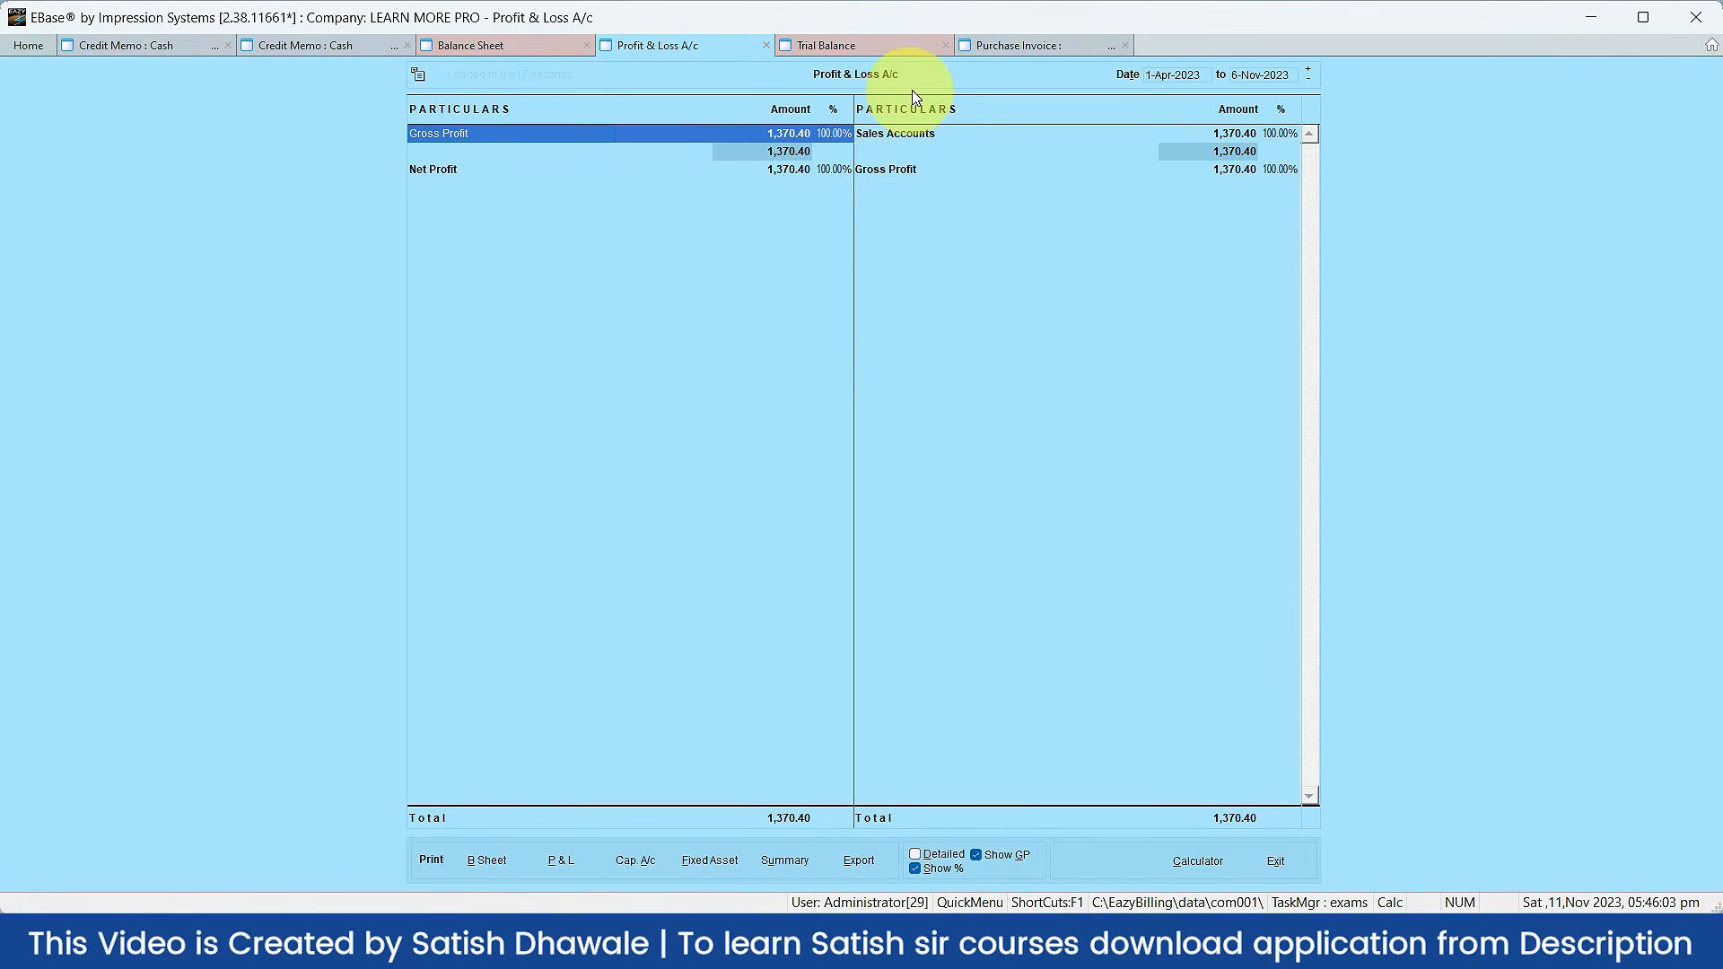
Step: Close Profit & Loss and the credit memo with Esc, confirming Yes to close the memo
{"action": "key", "text": "Escape"}
{"action": "key", "text": "Escape"}
{"action": "key", "text": "Escape"}
{"action": "key", "text": "Escape"}
{"action": "key", "text": "Escape"}
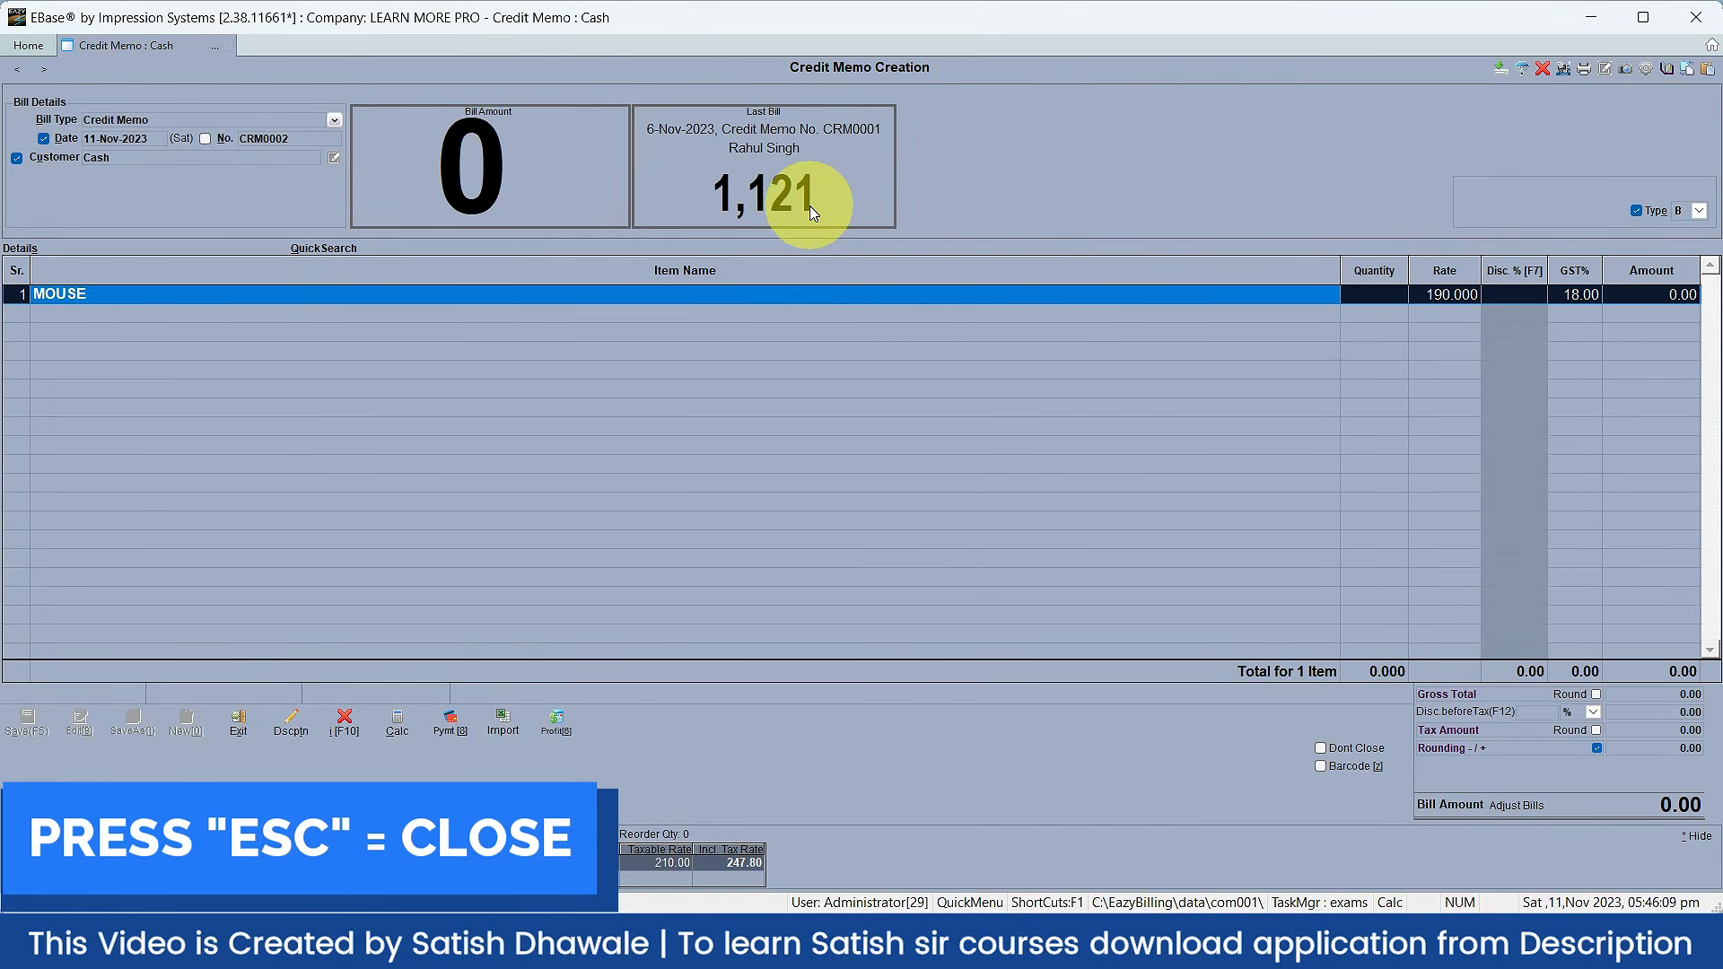
{"action": "key", "text": "Escape"}
{"action": "key", "text": "Escape"}
{"action": "key", "text": "Escape"}
{"action": "left_click", "coordinate": [896, 486]}
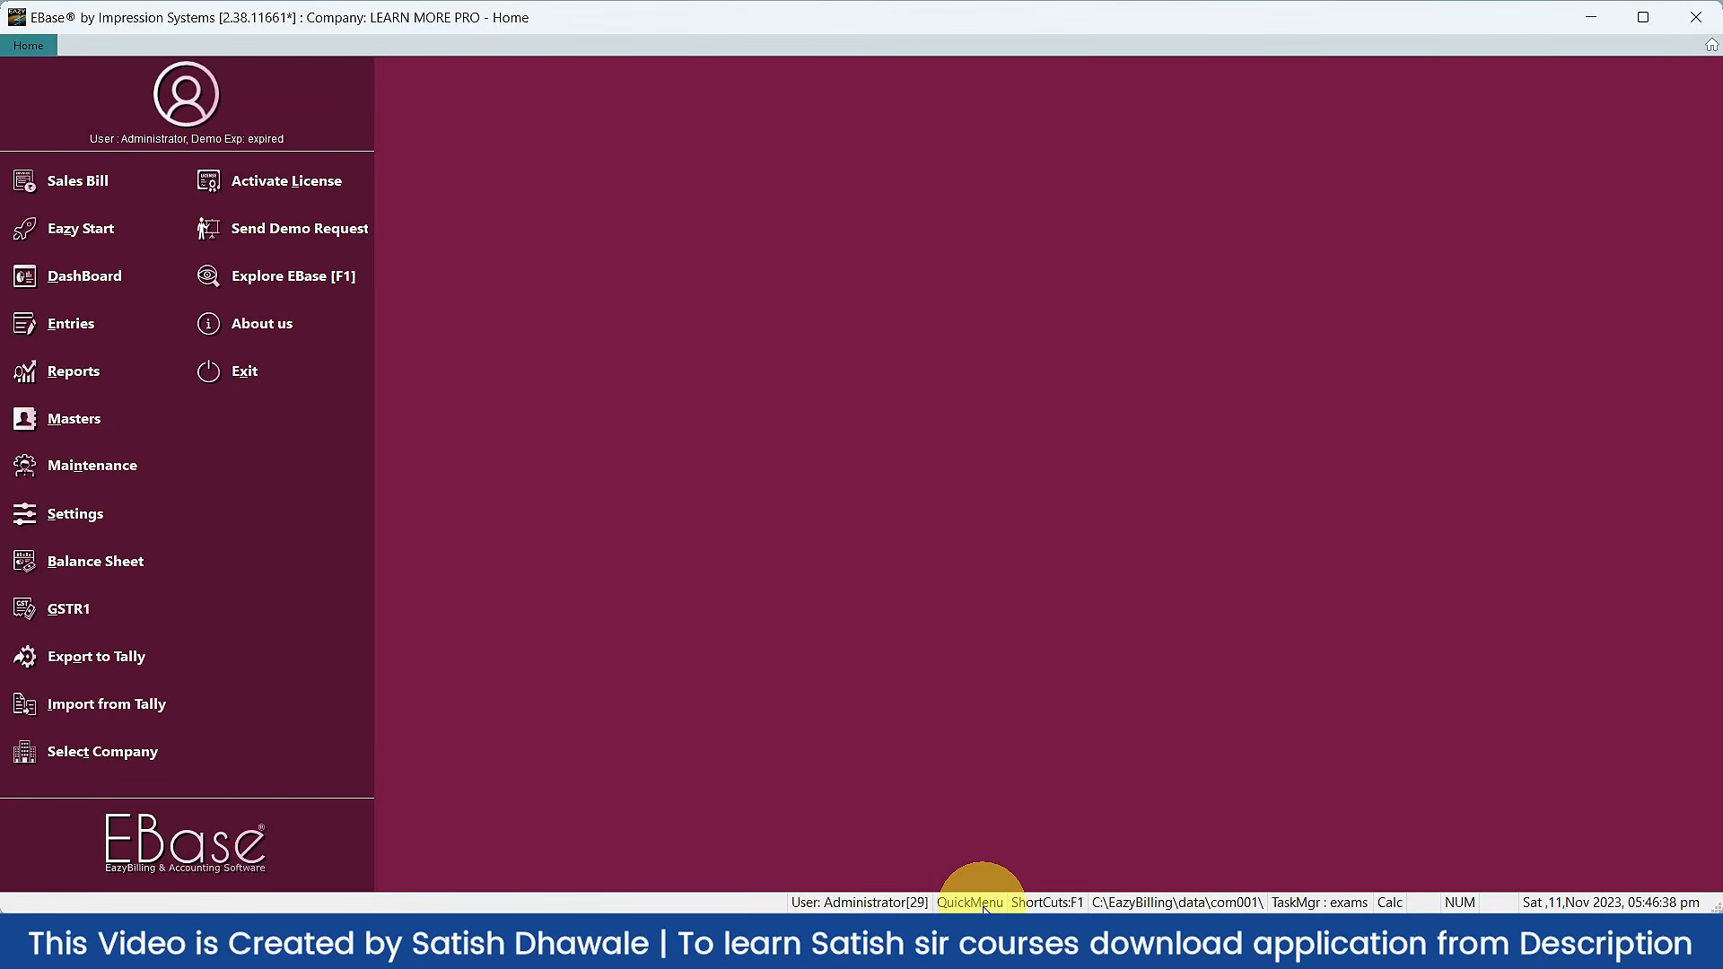
Step: Show the Quick Menu bar, toggle it with Hide/Show, then open the DashBoard showing Total Sales 1,617.00
{"action": "left_click", "coordinate": [984, 904]}
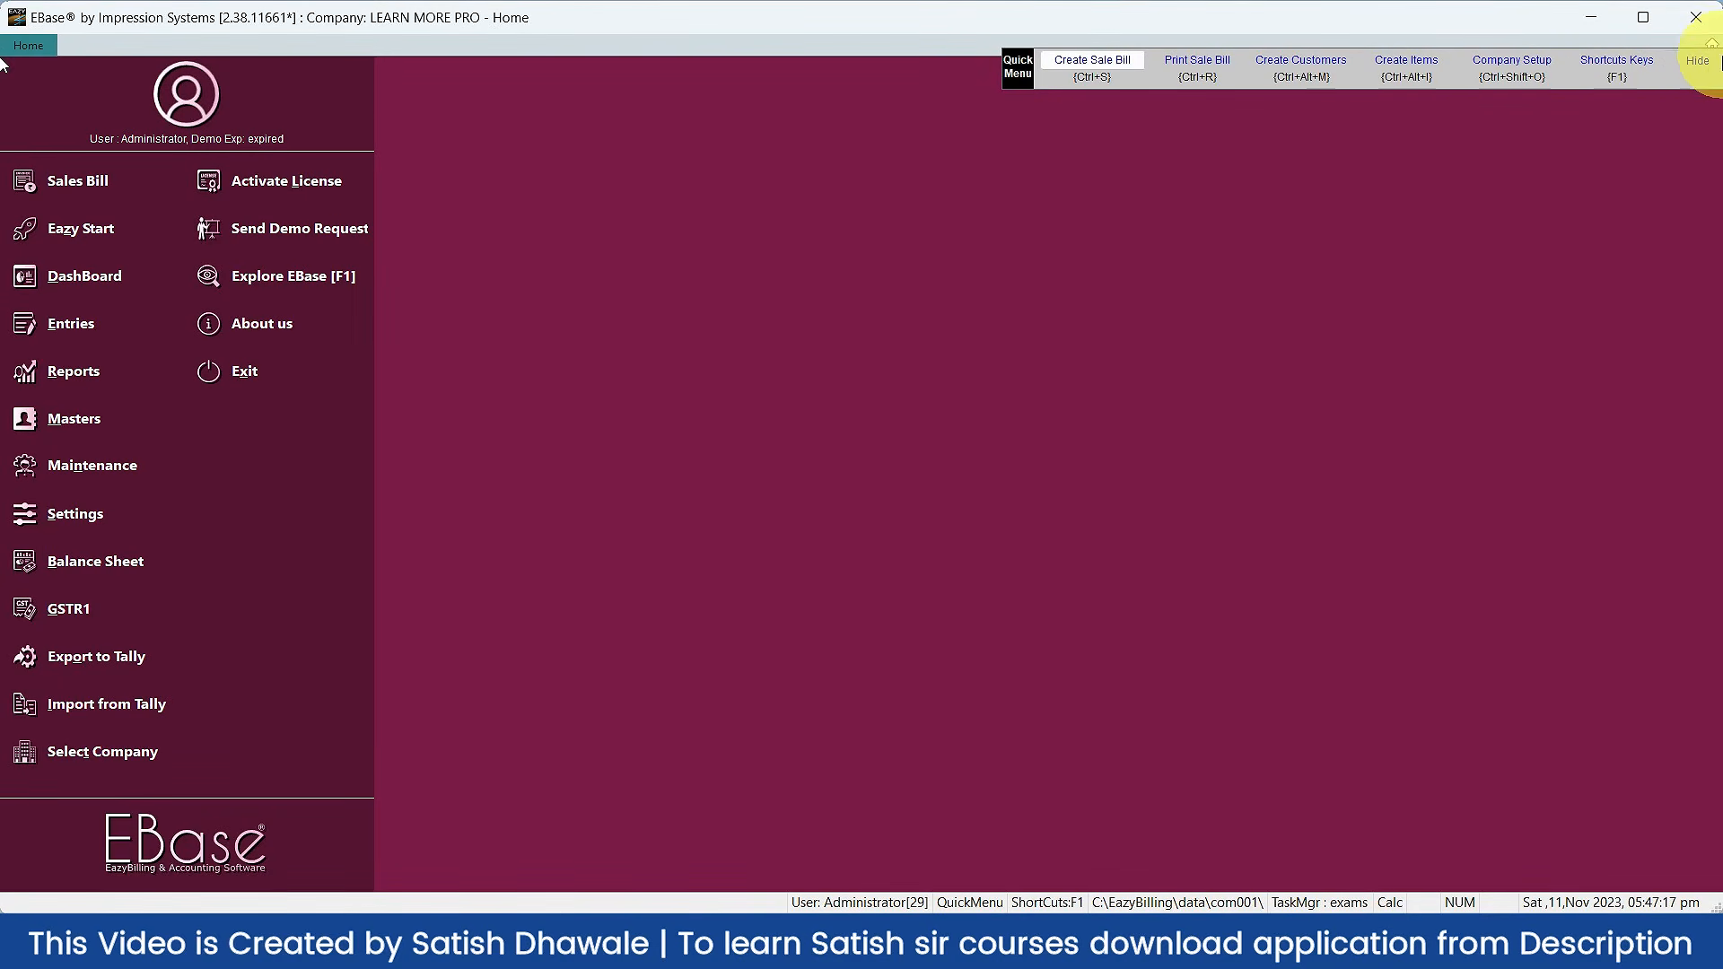
{"action": "left_click", "coordinate": [1714, 70]}
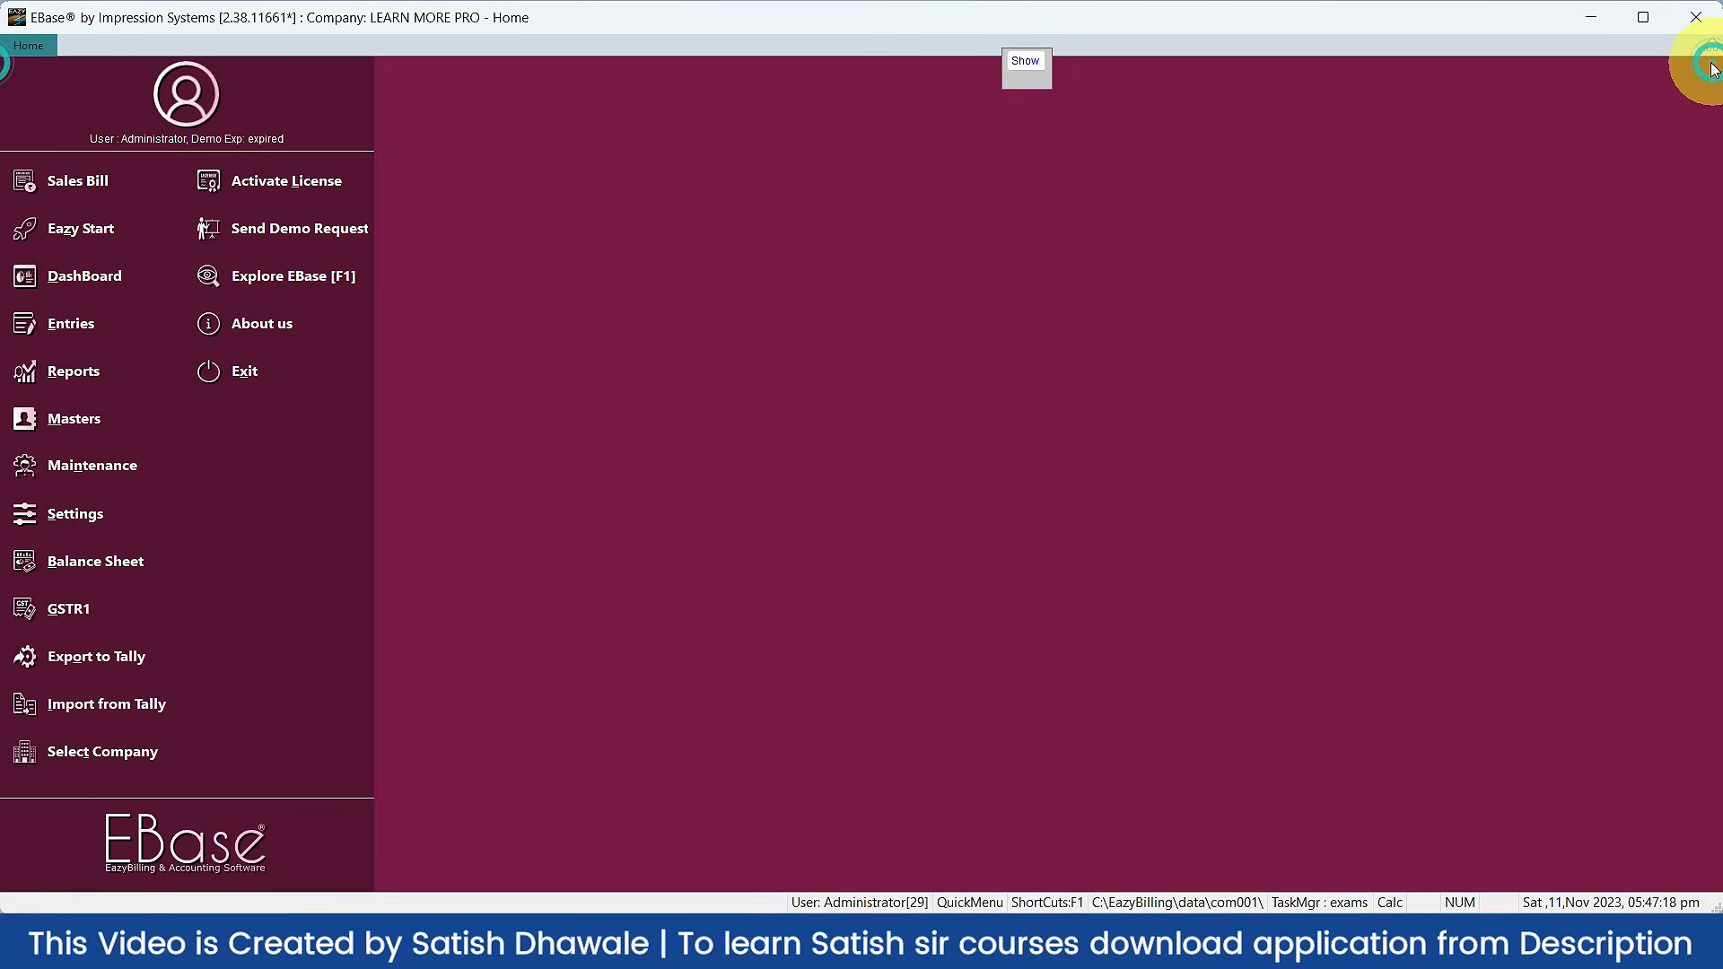
{"action": "left_click", "coordinate": [1038, 68]}
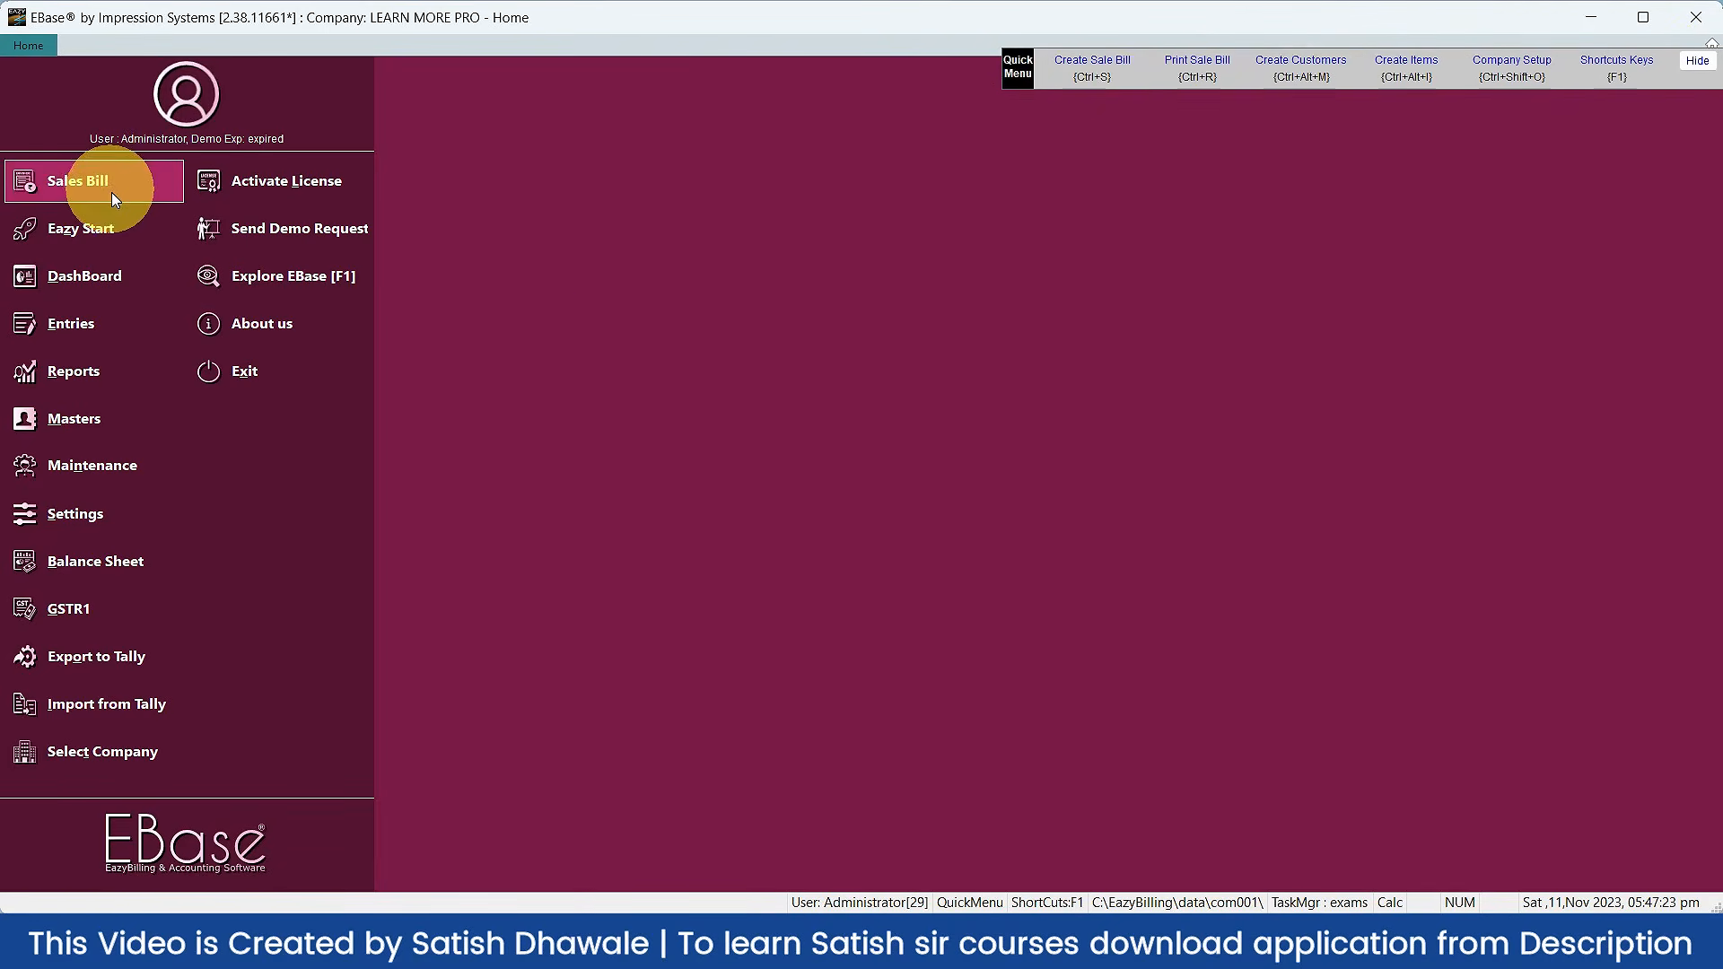
{"action": "left_click", "coordinate": [119, 272]}
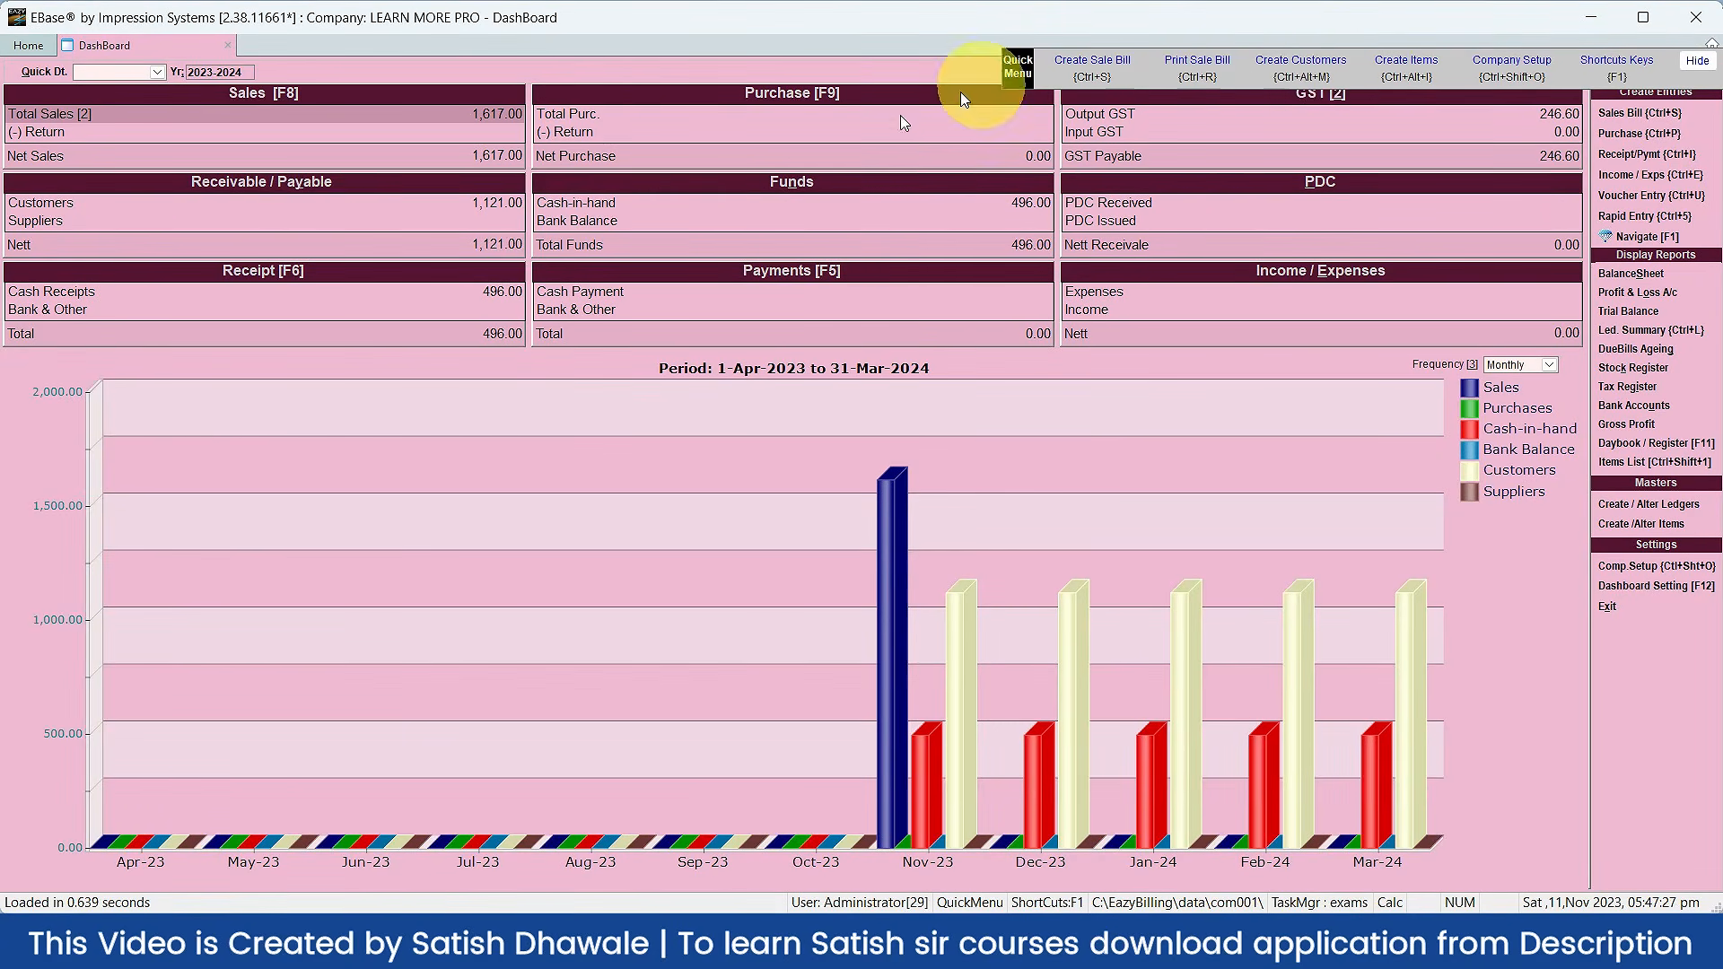
Step: Open a new credit memo with Ctrl+S, then move, hide and re-show the Quick Menu bar
{"action": "key", "text": "ctrl+s"}
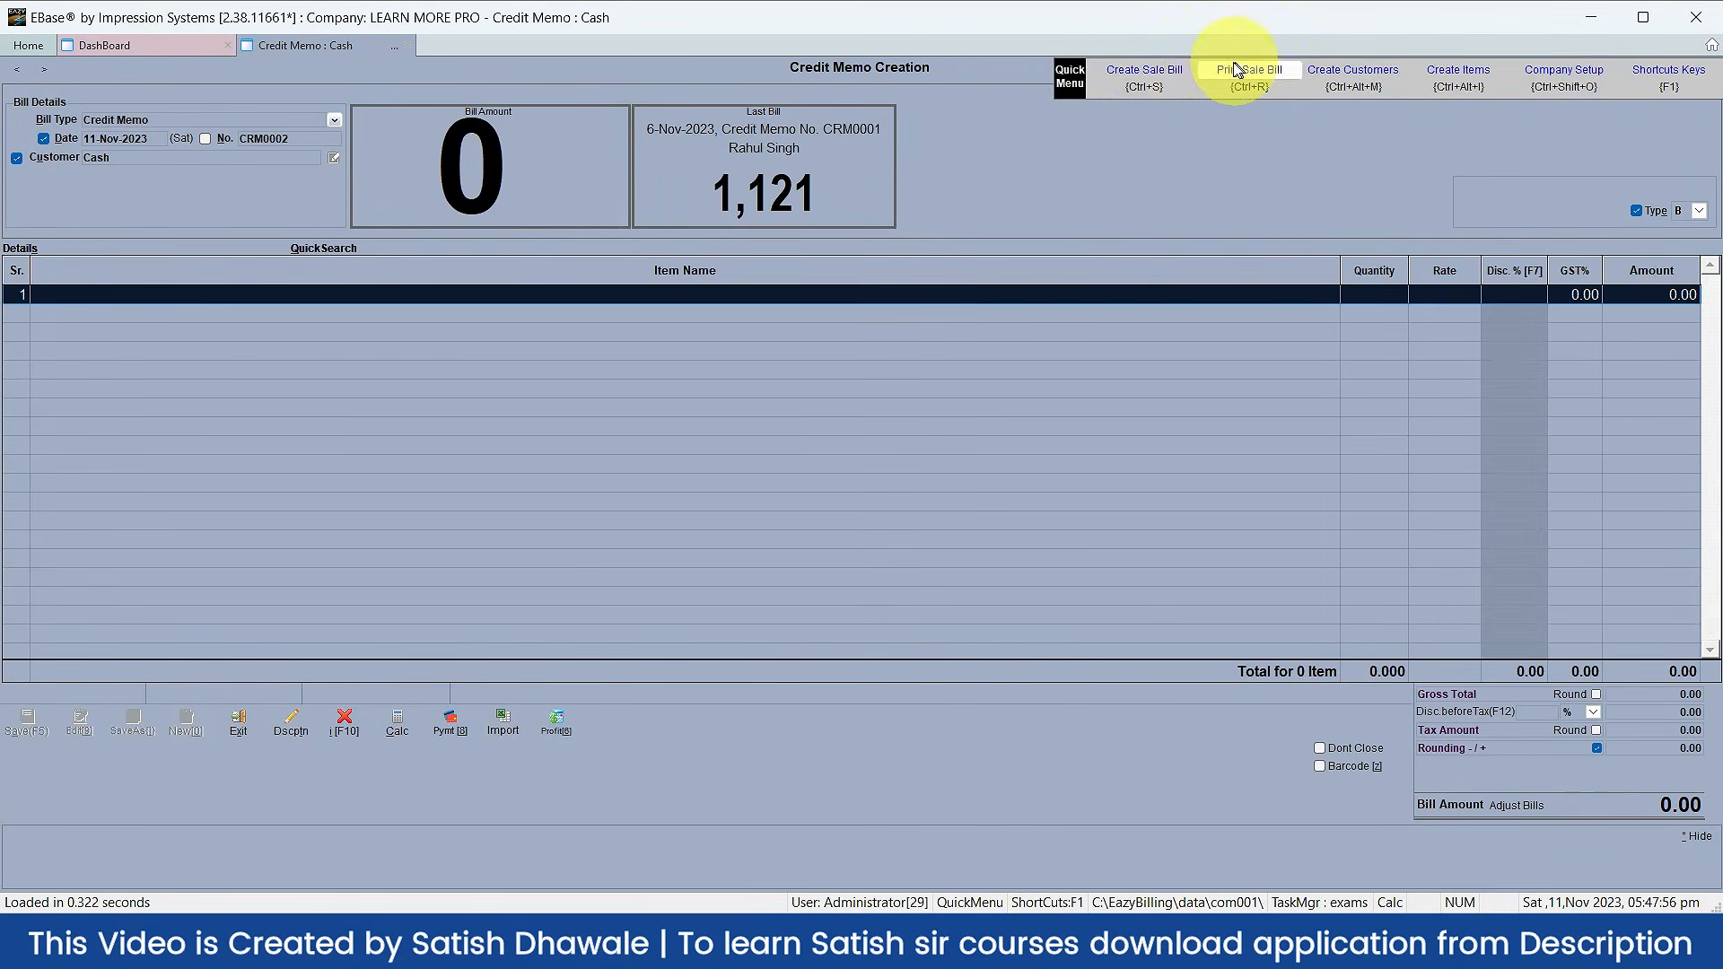
{"action": "left_click_drag", "start_coordinate": [1184, 111], "coordinate": [1135, 84]}
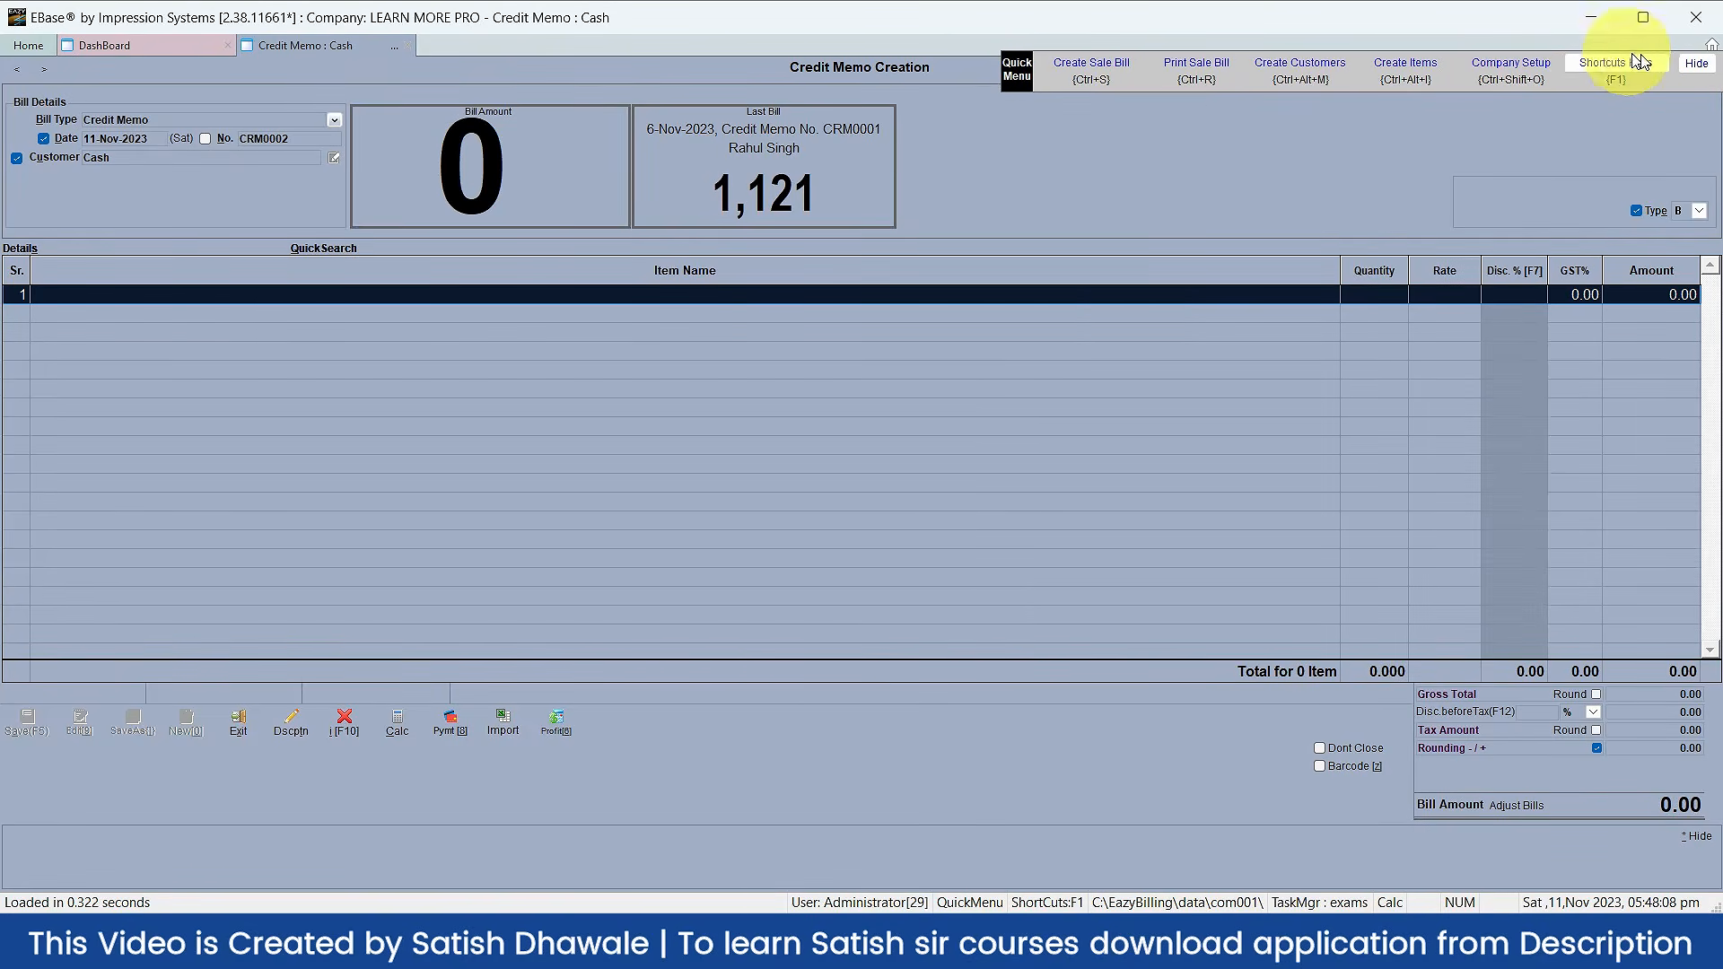
{"action": "left_click", "coordinate": [1692, 64]}
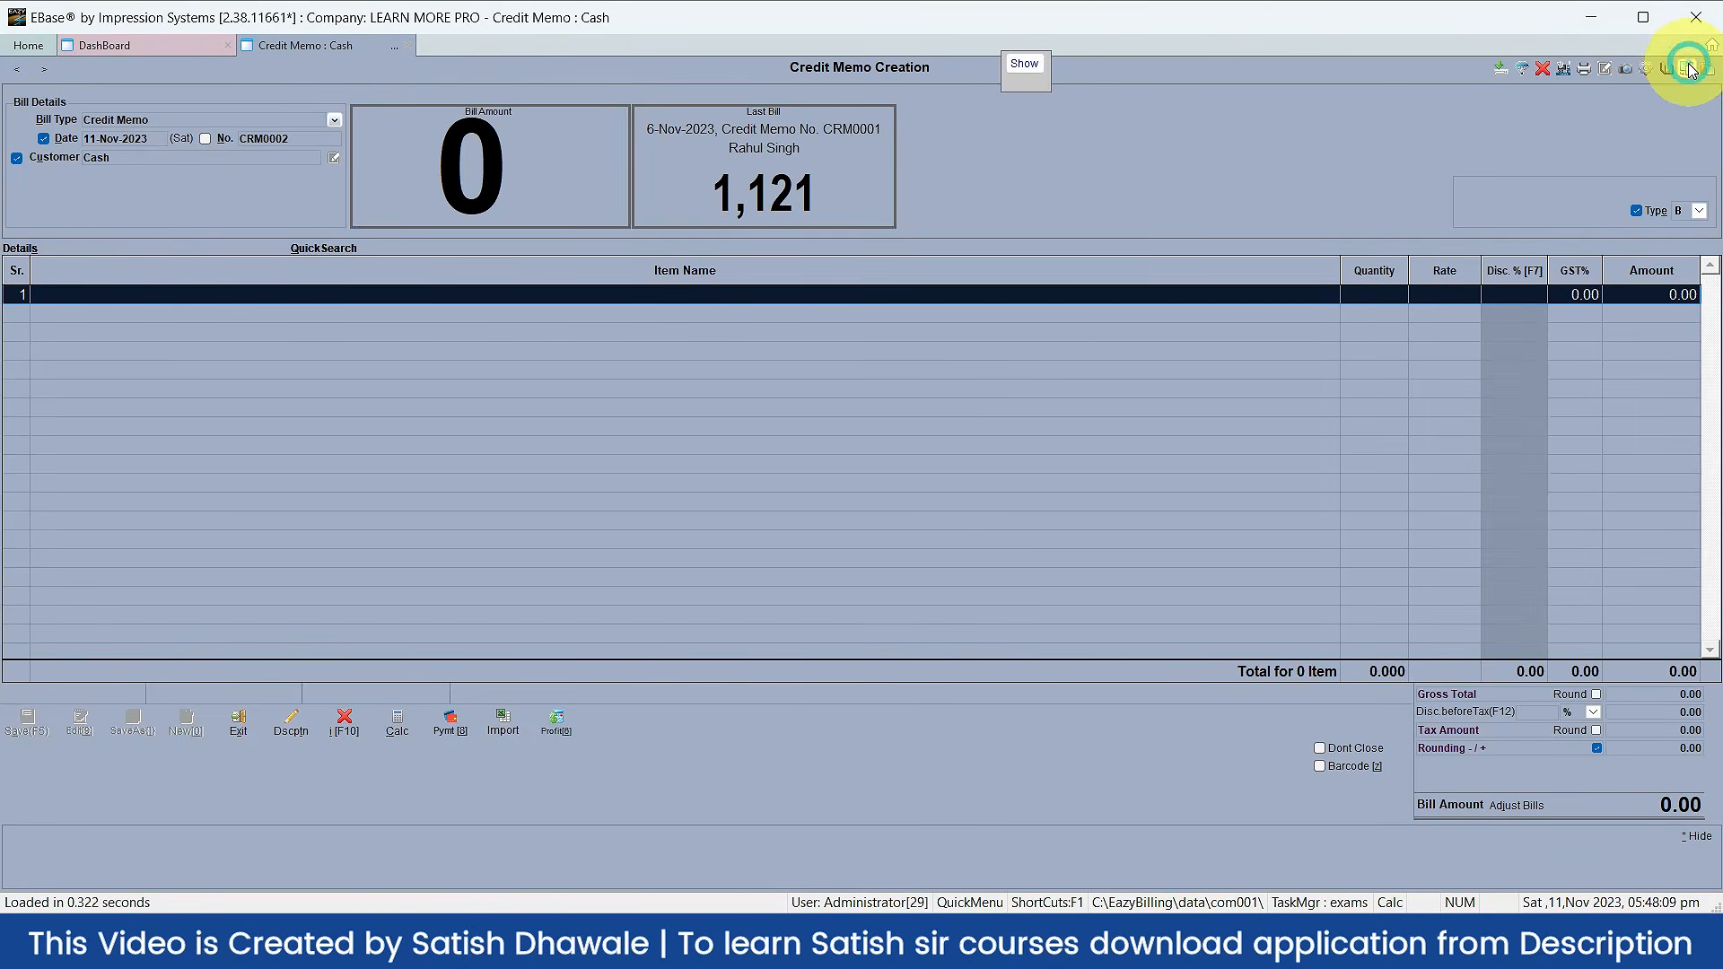
{"action": "left_click", "coordinate": [1025, 65]}
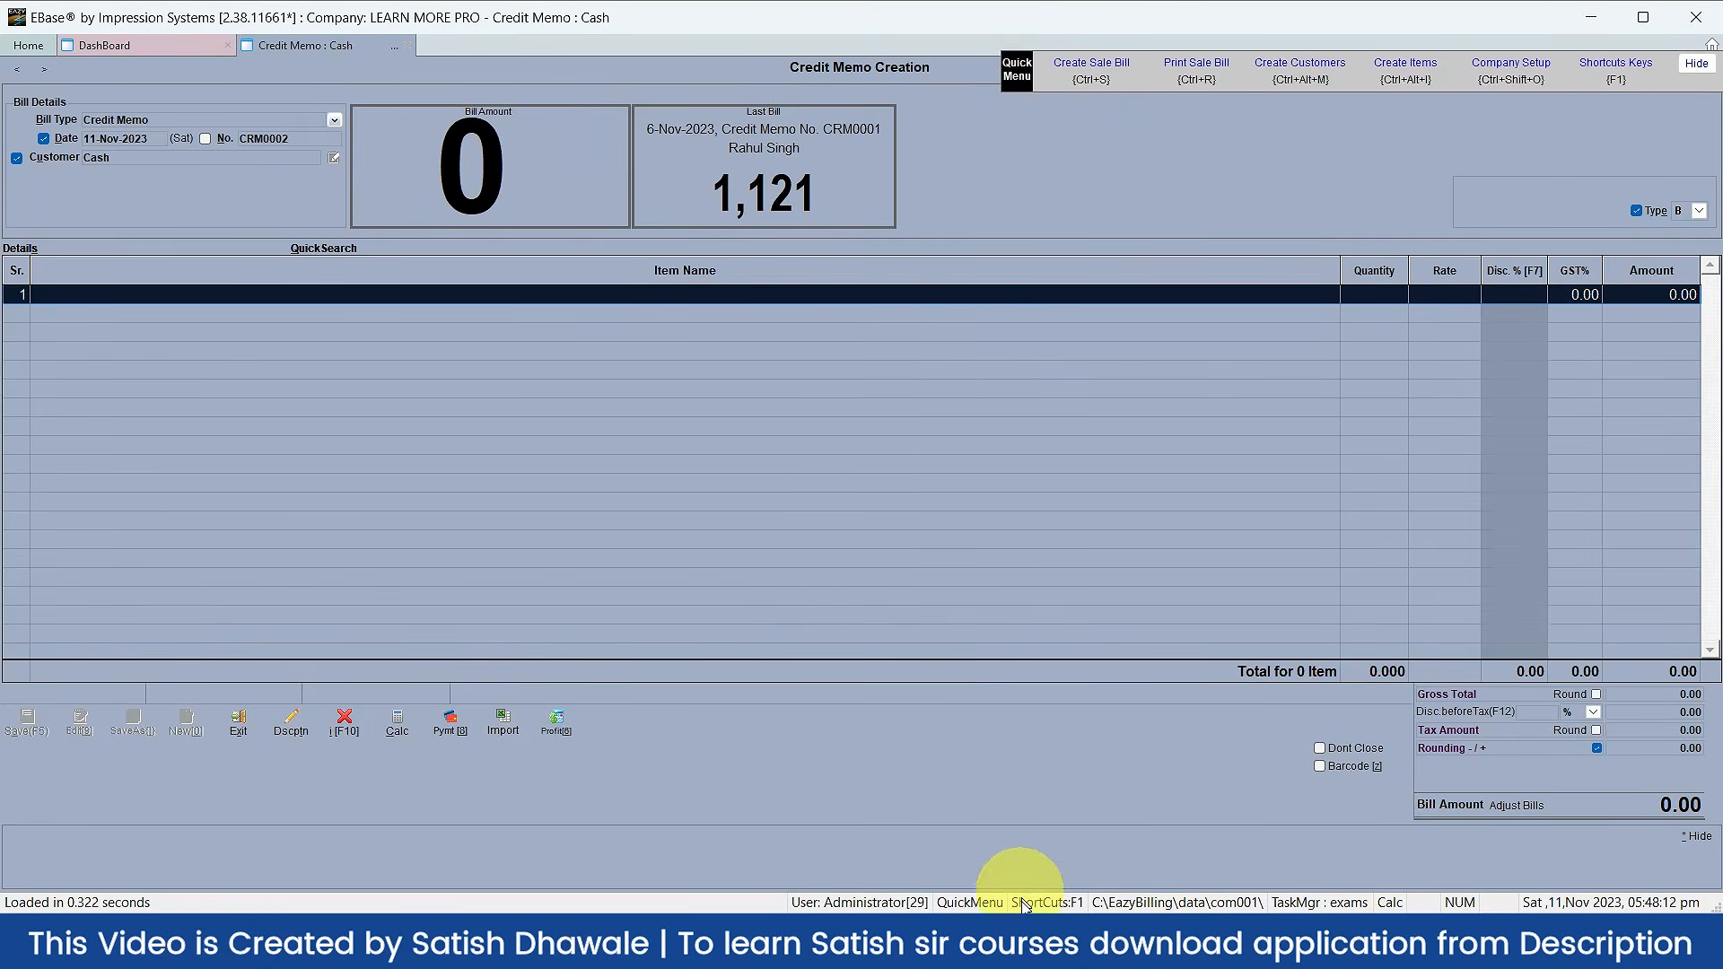
{"action": "left_click", "coordinate": [967, 903]}
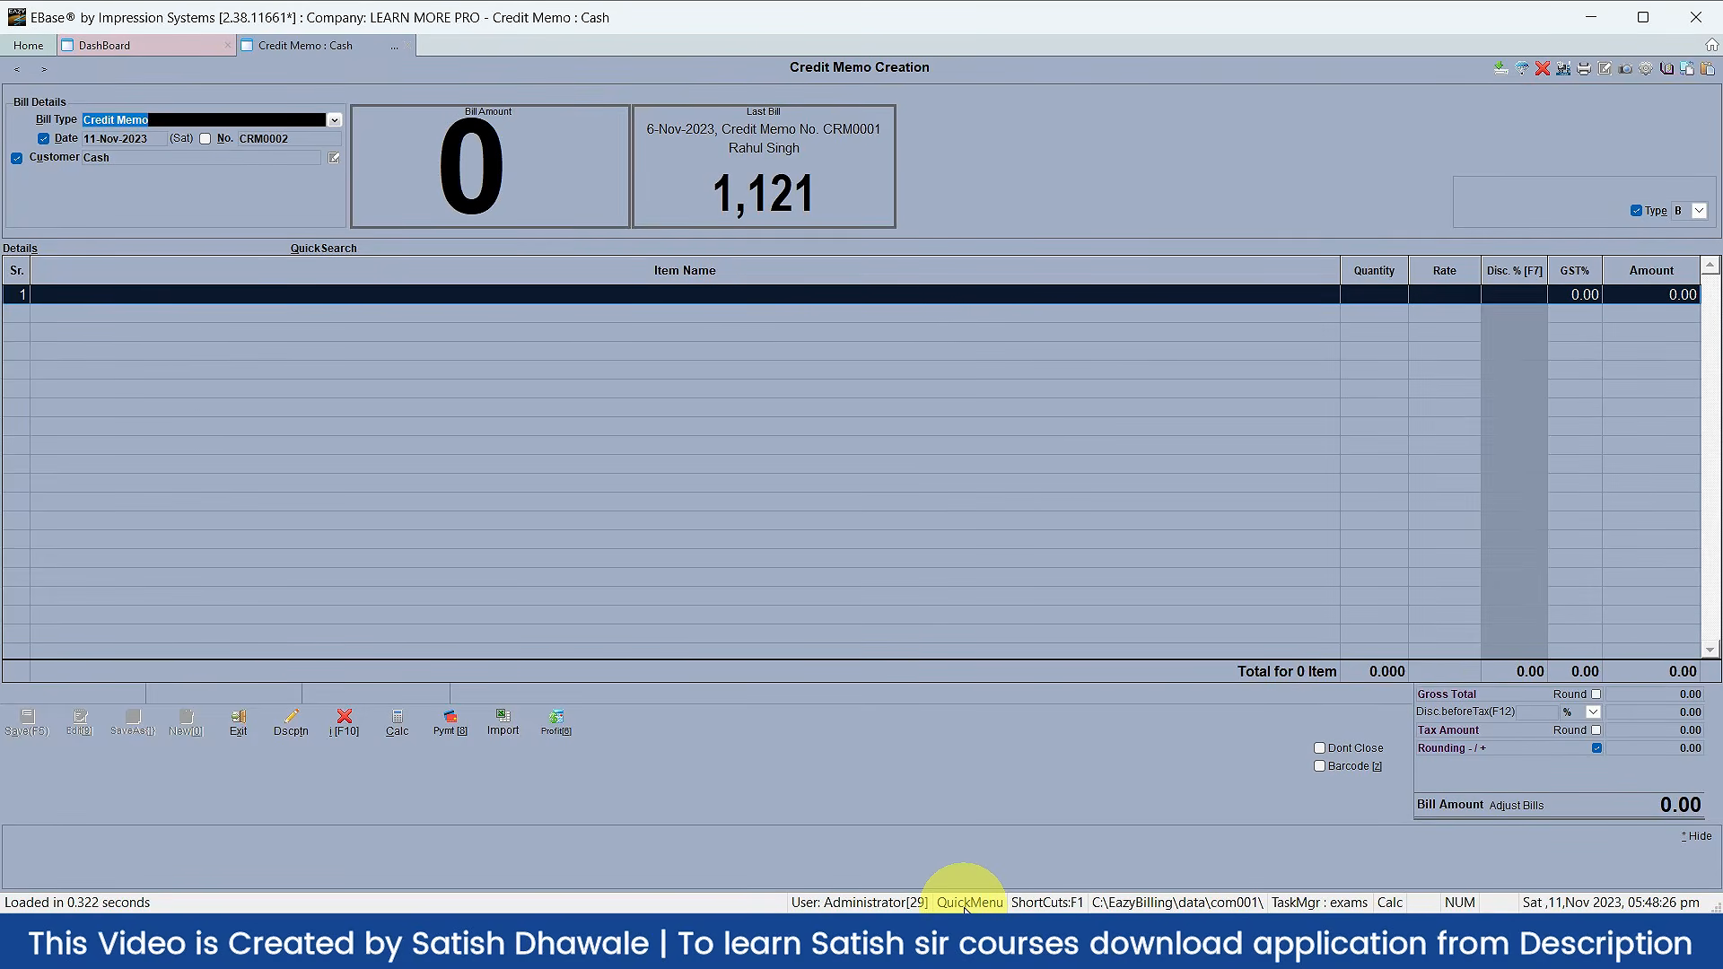
{"action": "left_click", "coordinate": [967, 903]}
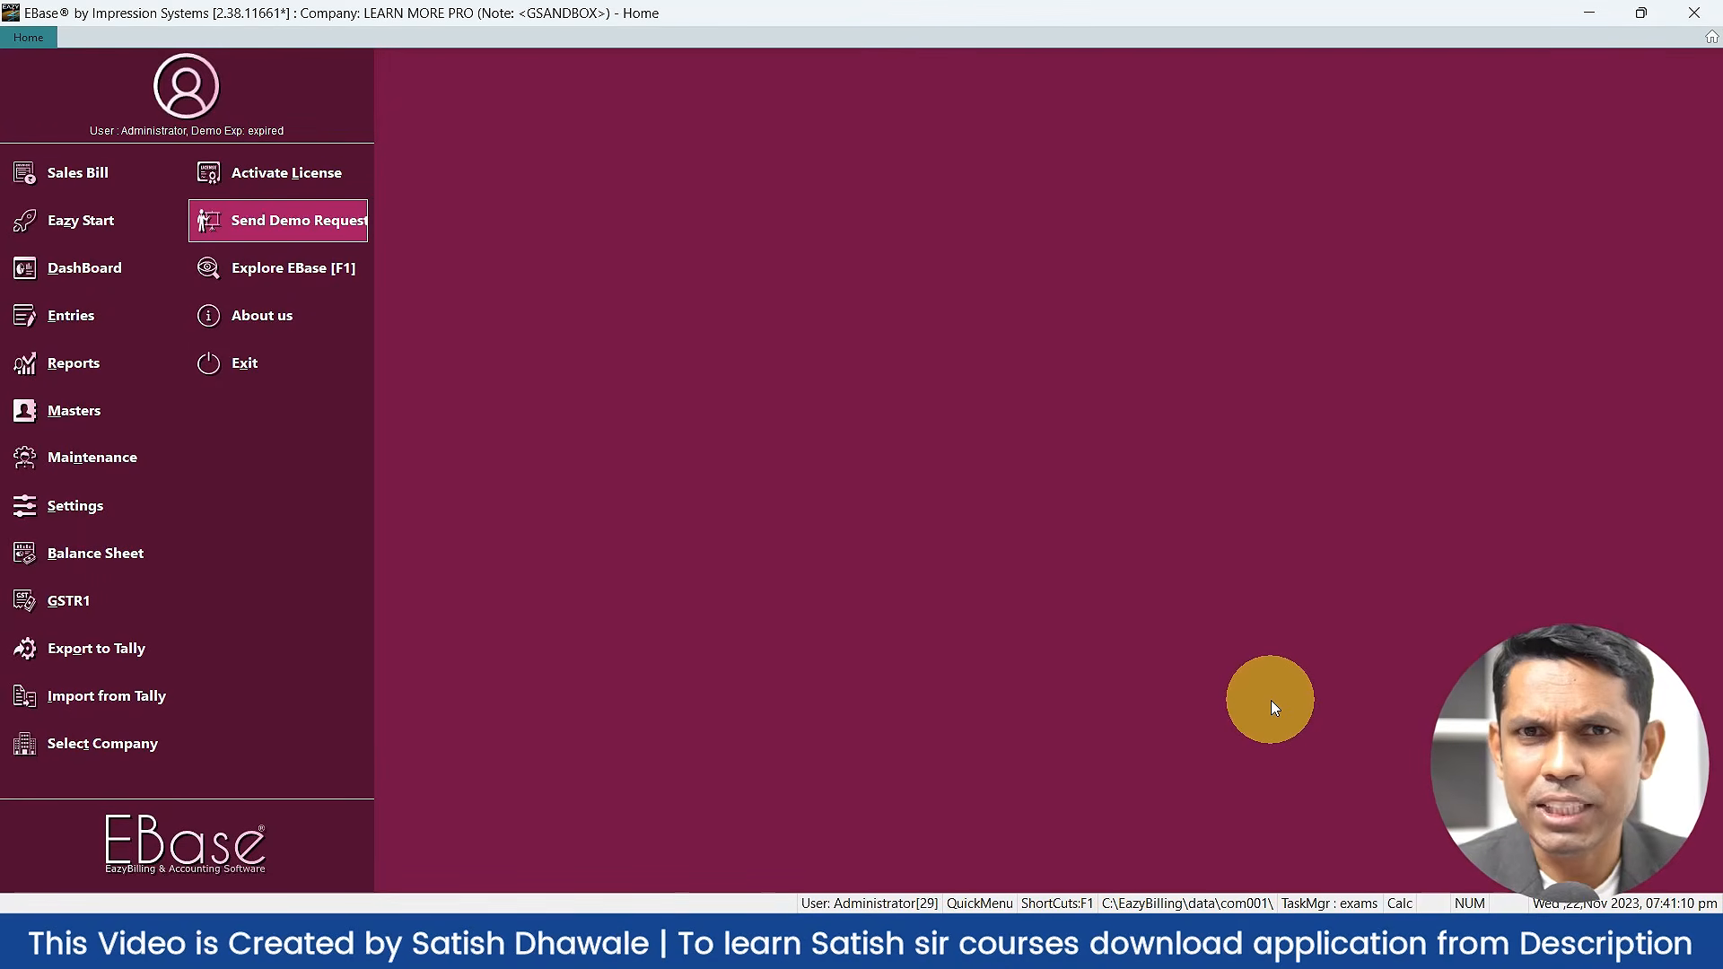
Step: Open the Balance Sheet by searching 'bala' in the F1 shortcut list
{"action": "key", "text": "F1"}
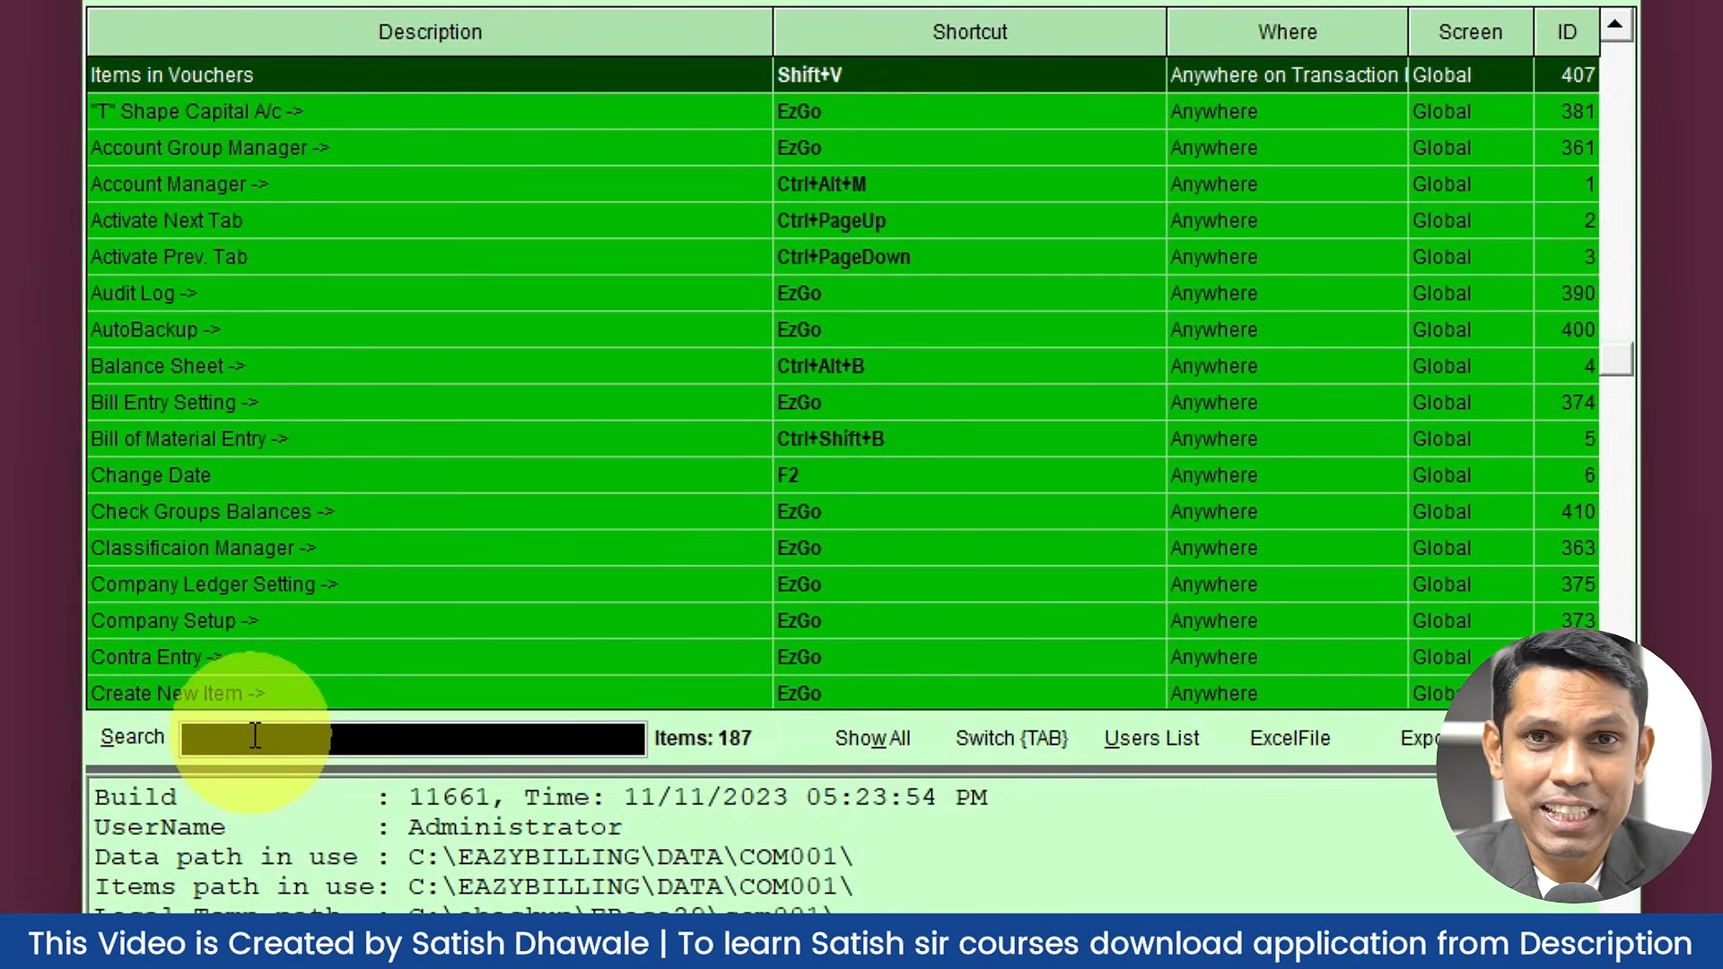
{"action": "type", "text": "bala"}
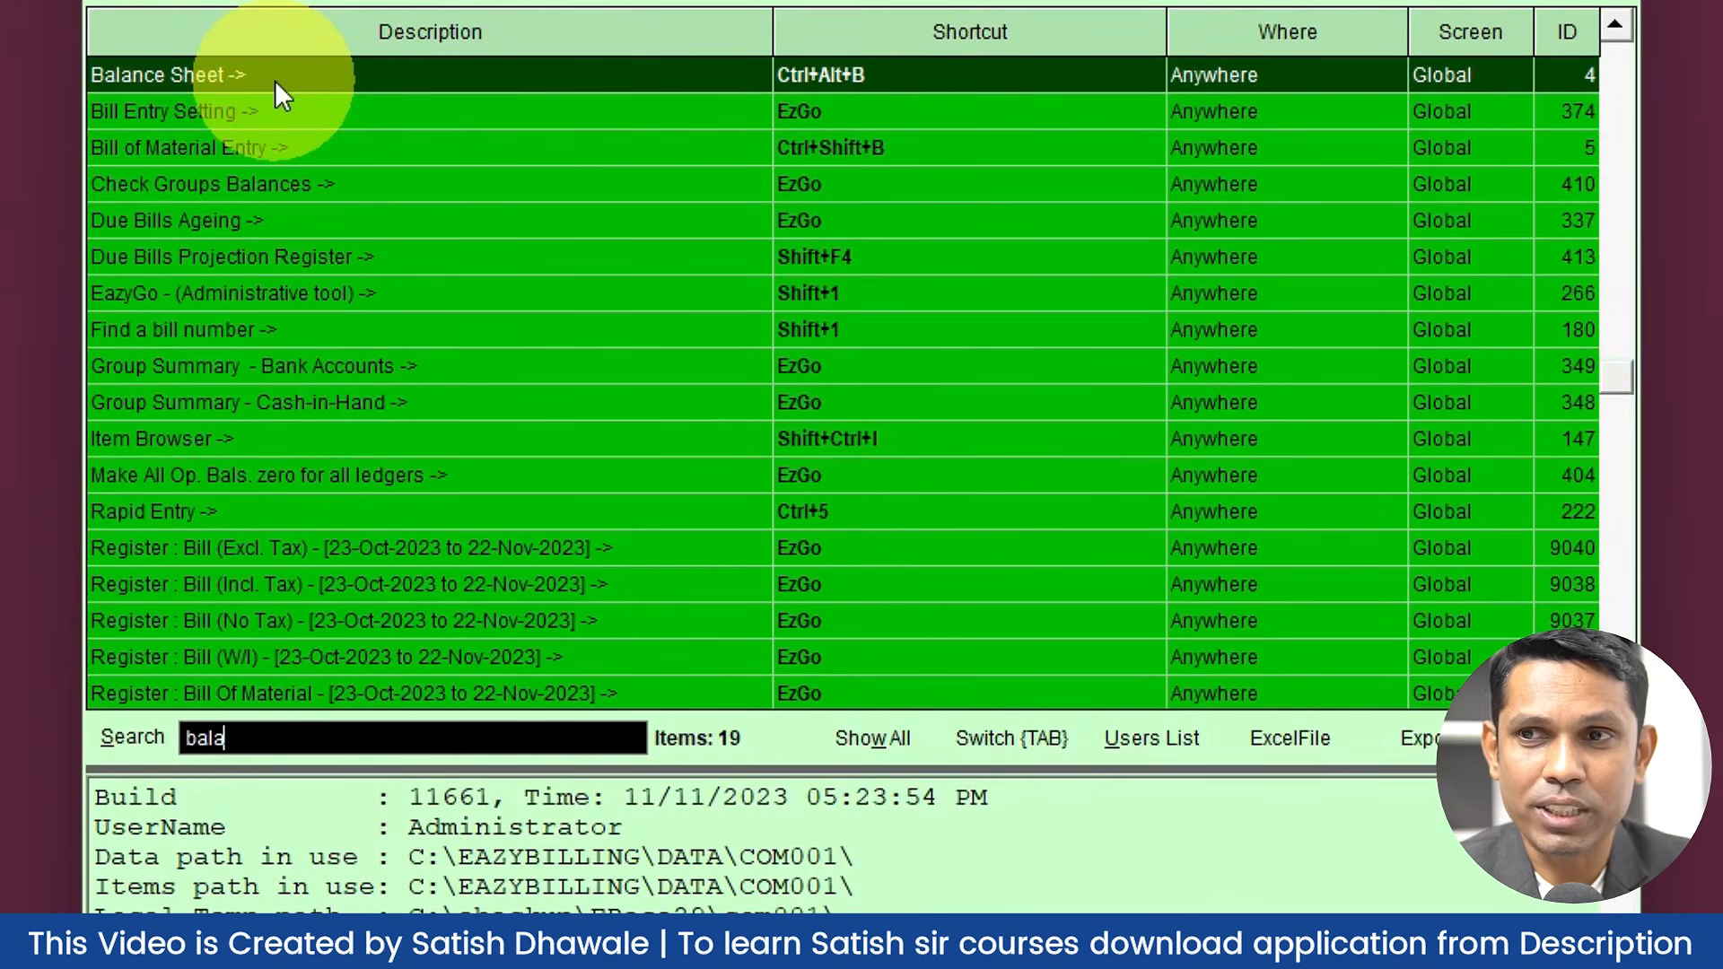
{"action": "key", "text": "Return"}
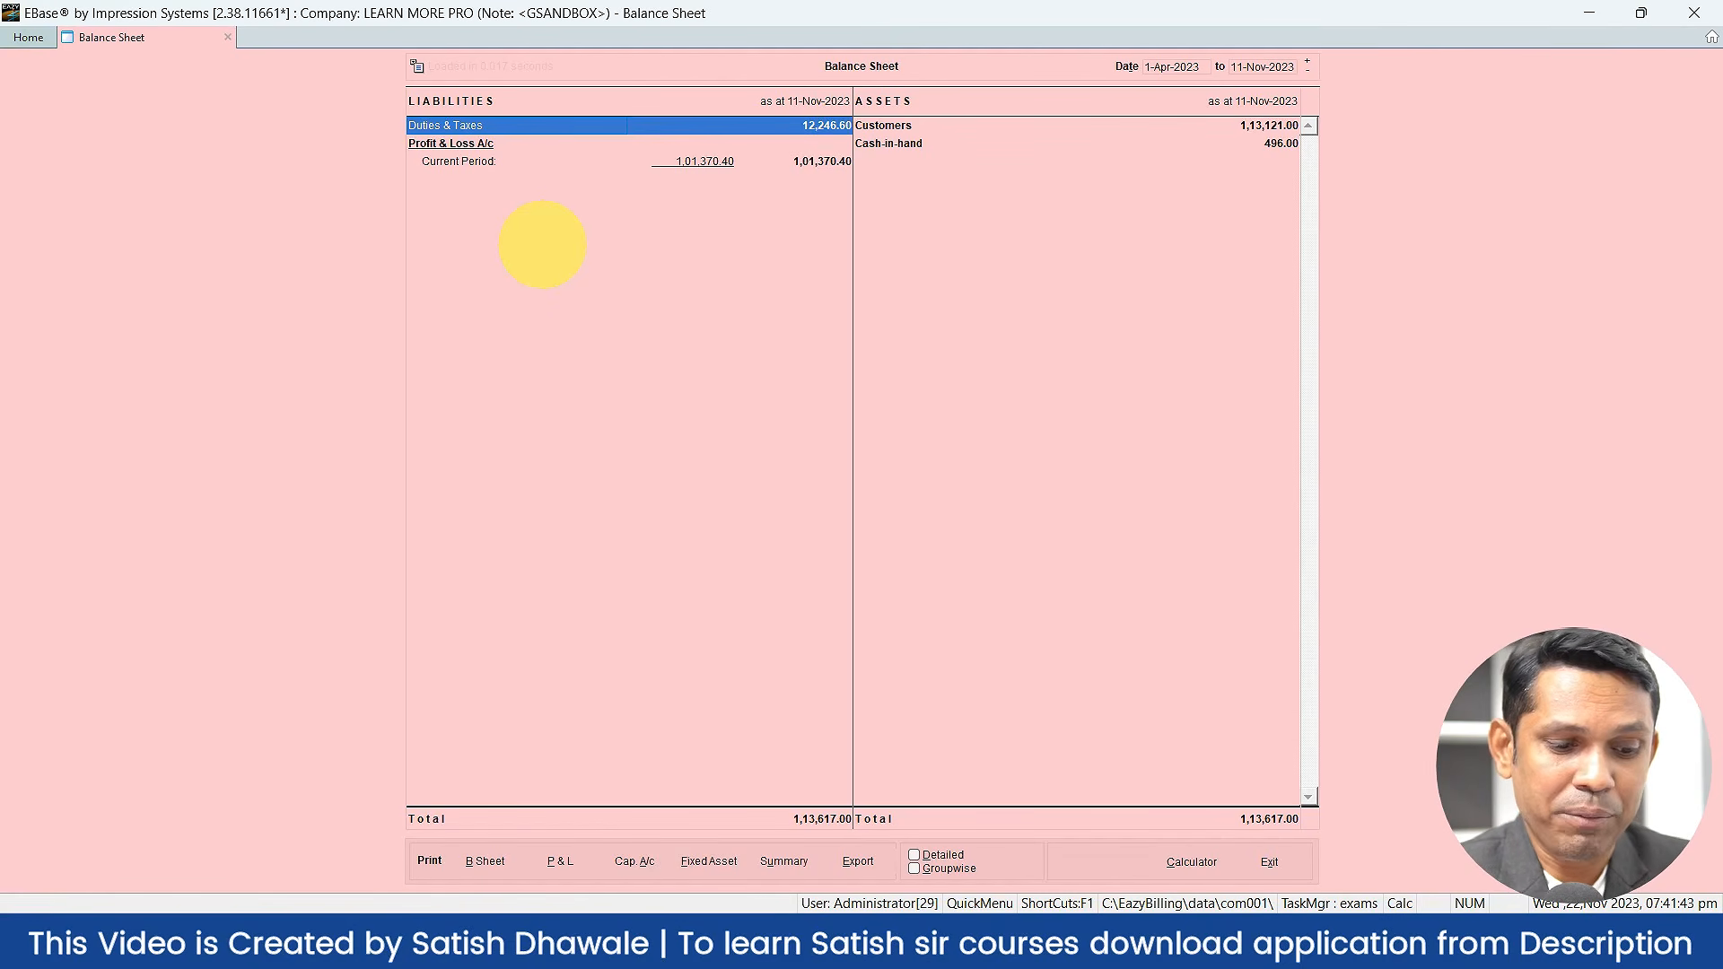
Step: Open a new Credit Memo entry by searching 'sale' in the F1 shortcut list
{"action": "key", "text": "F1"}
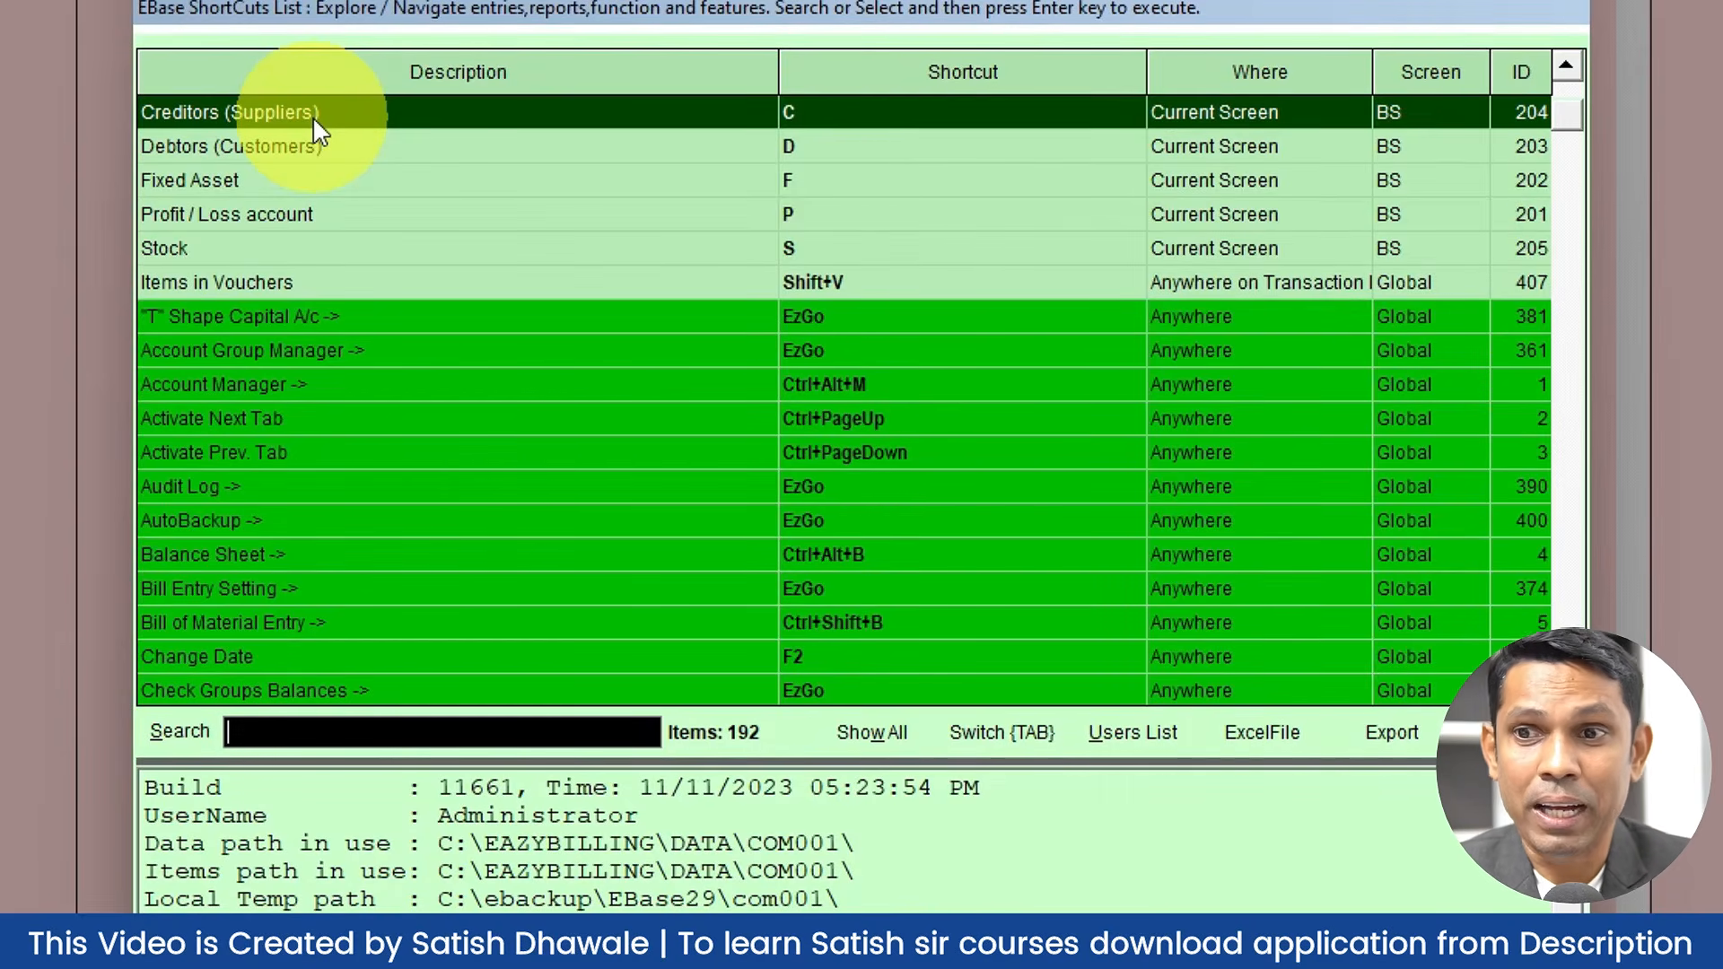
{"action": "type", "text": "sale"}
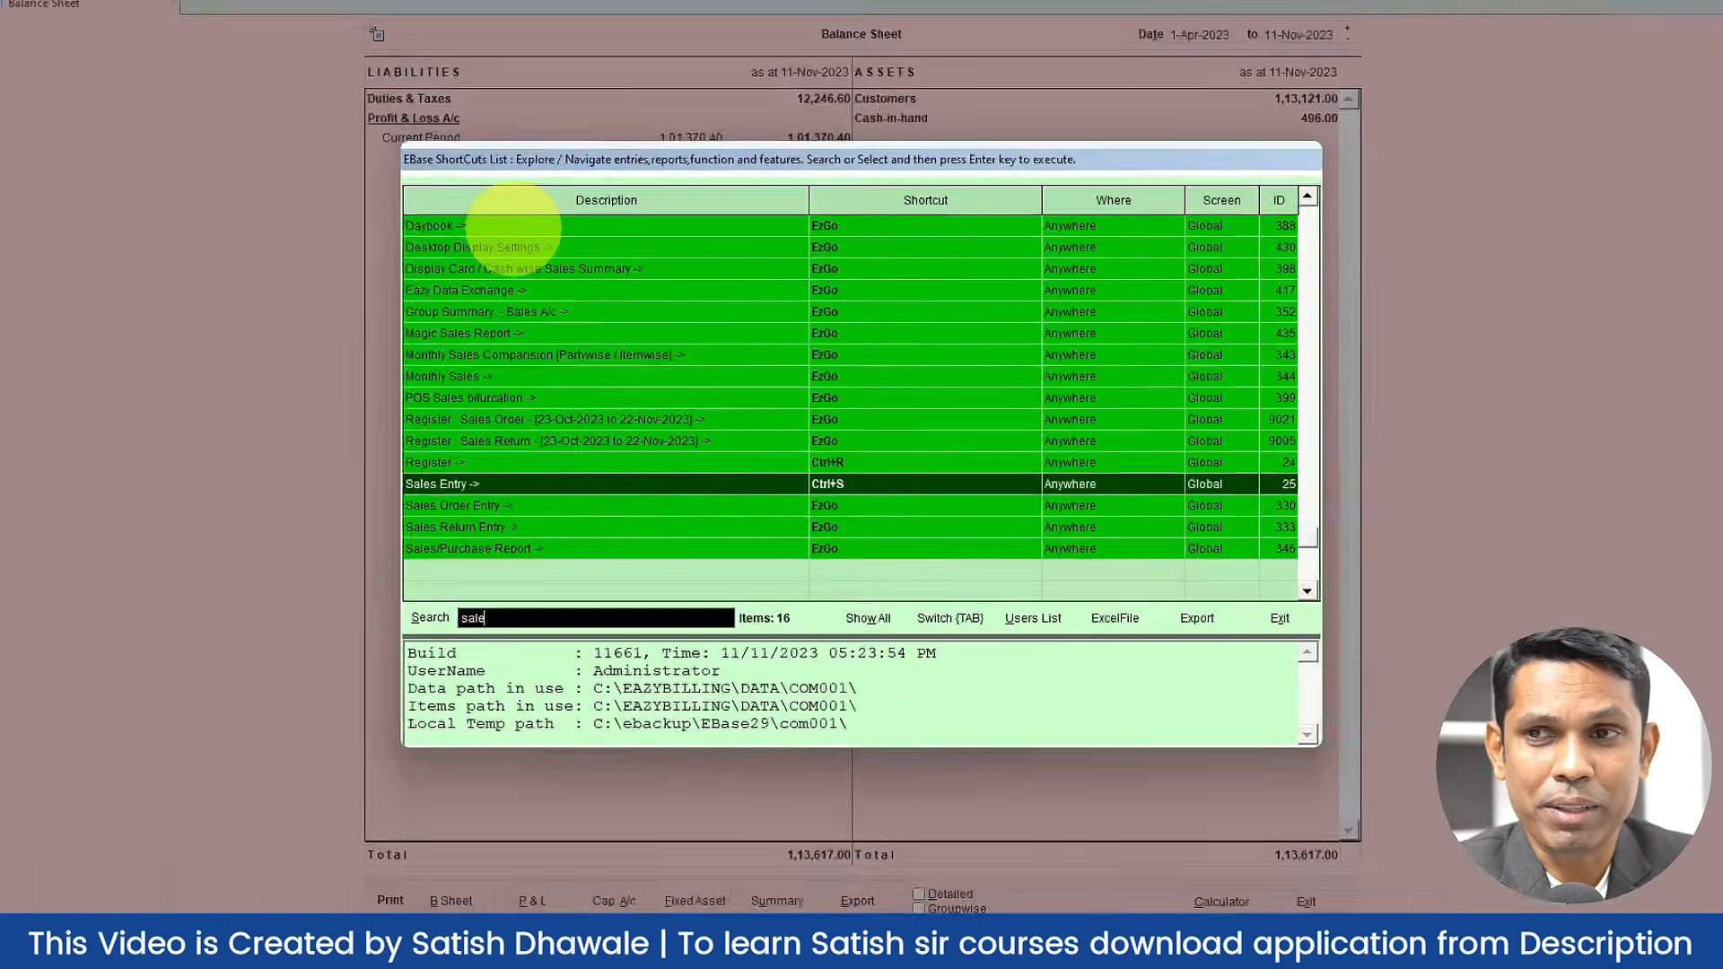
{"action": "key", "text": "Return"}
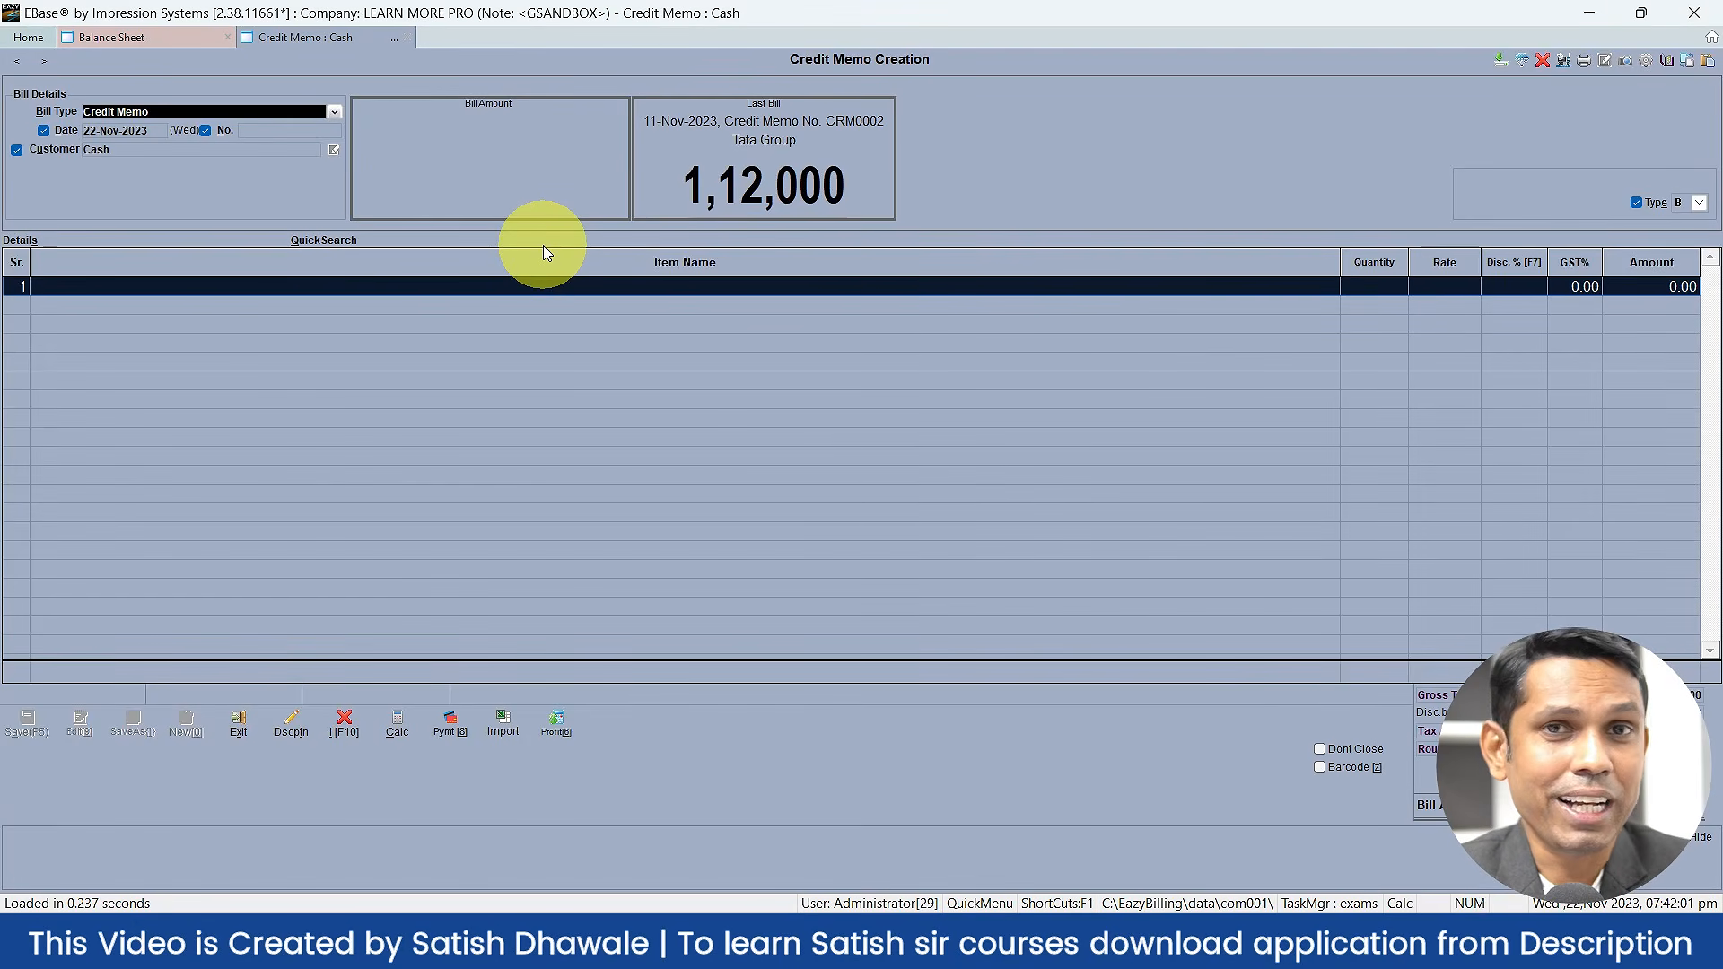
Step: On credit memo CRM0003, filter the F1 shortcut list by 'pro', then clear it to list all 229
{"action": "key", "text": "F1"}
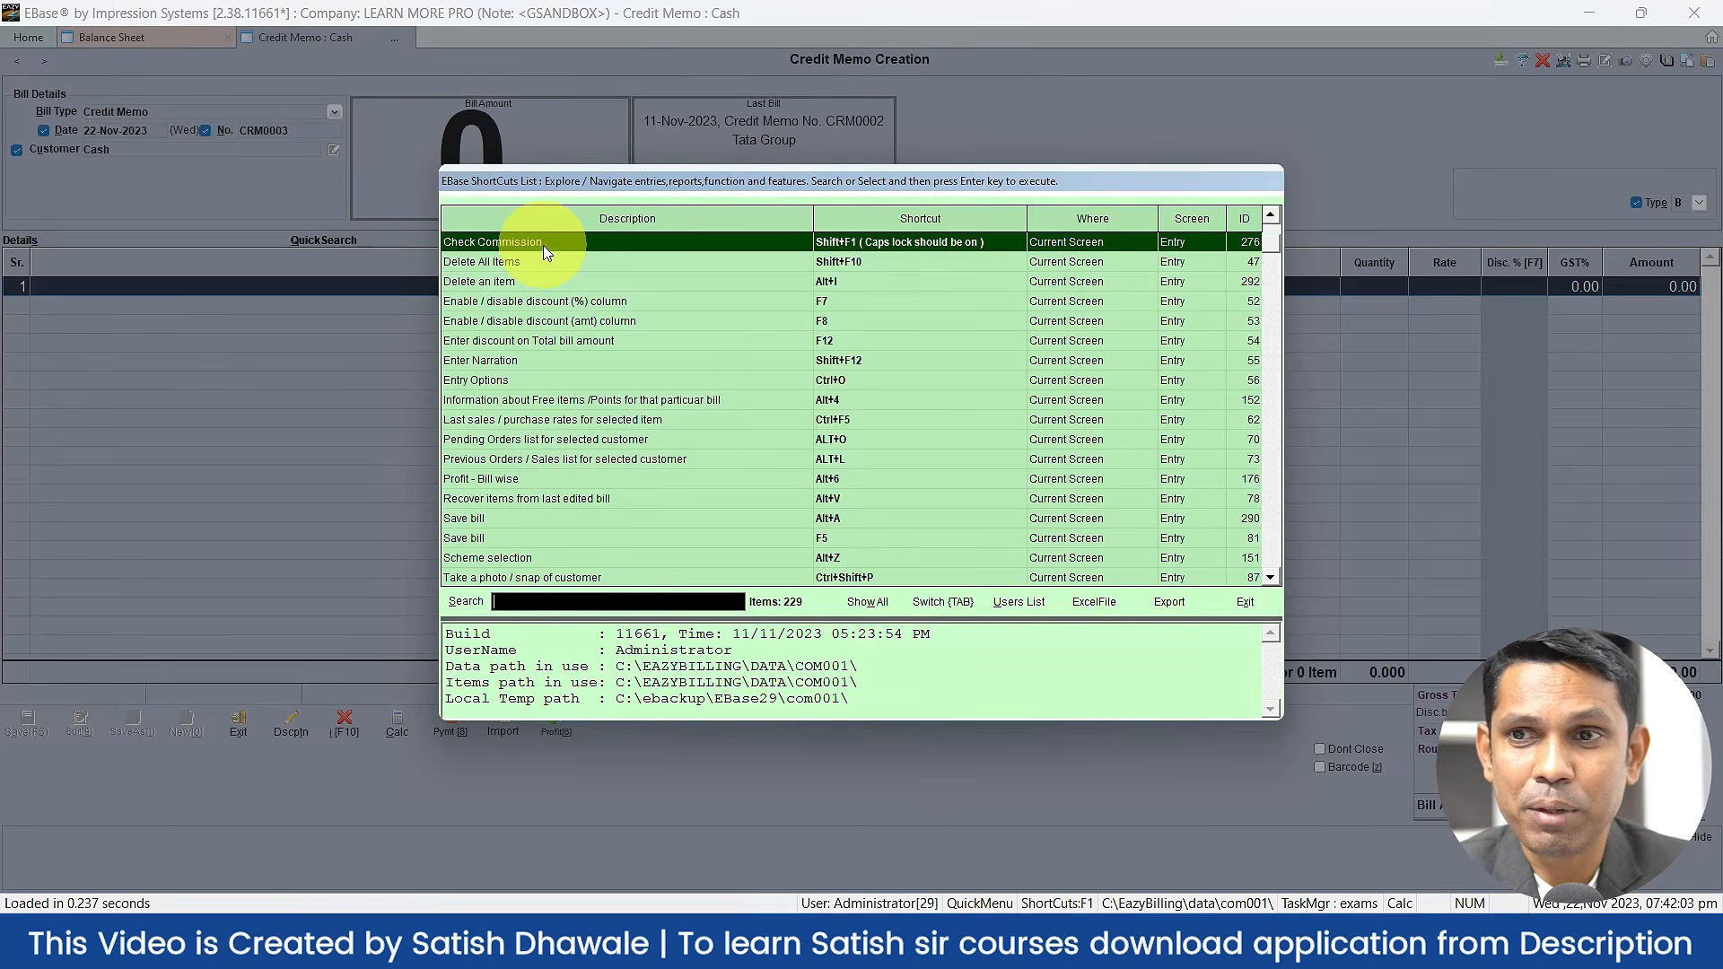
{"action": "type", "text": "pro"}
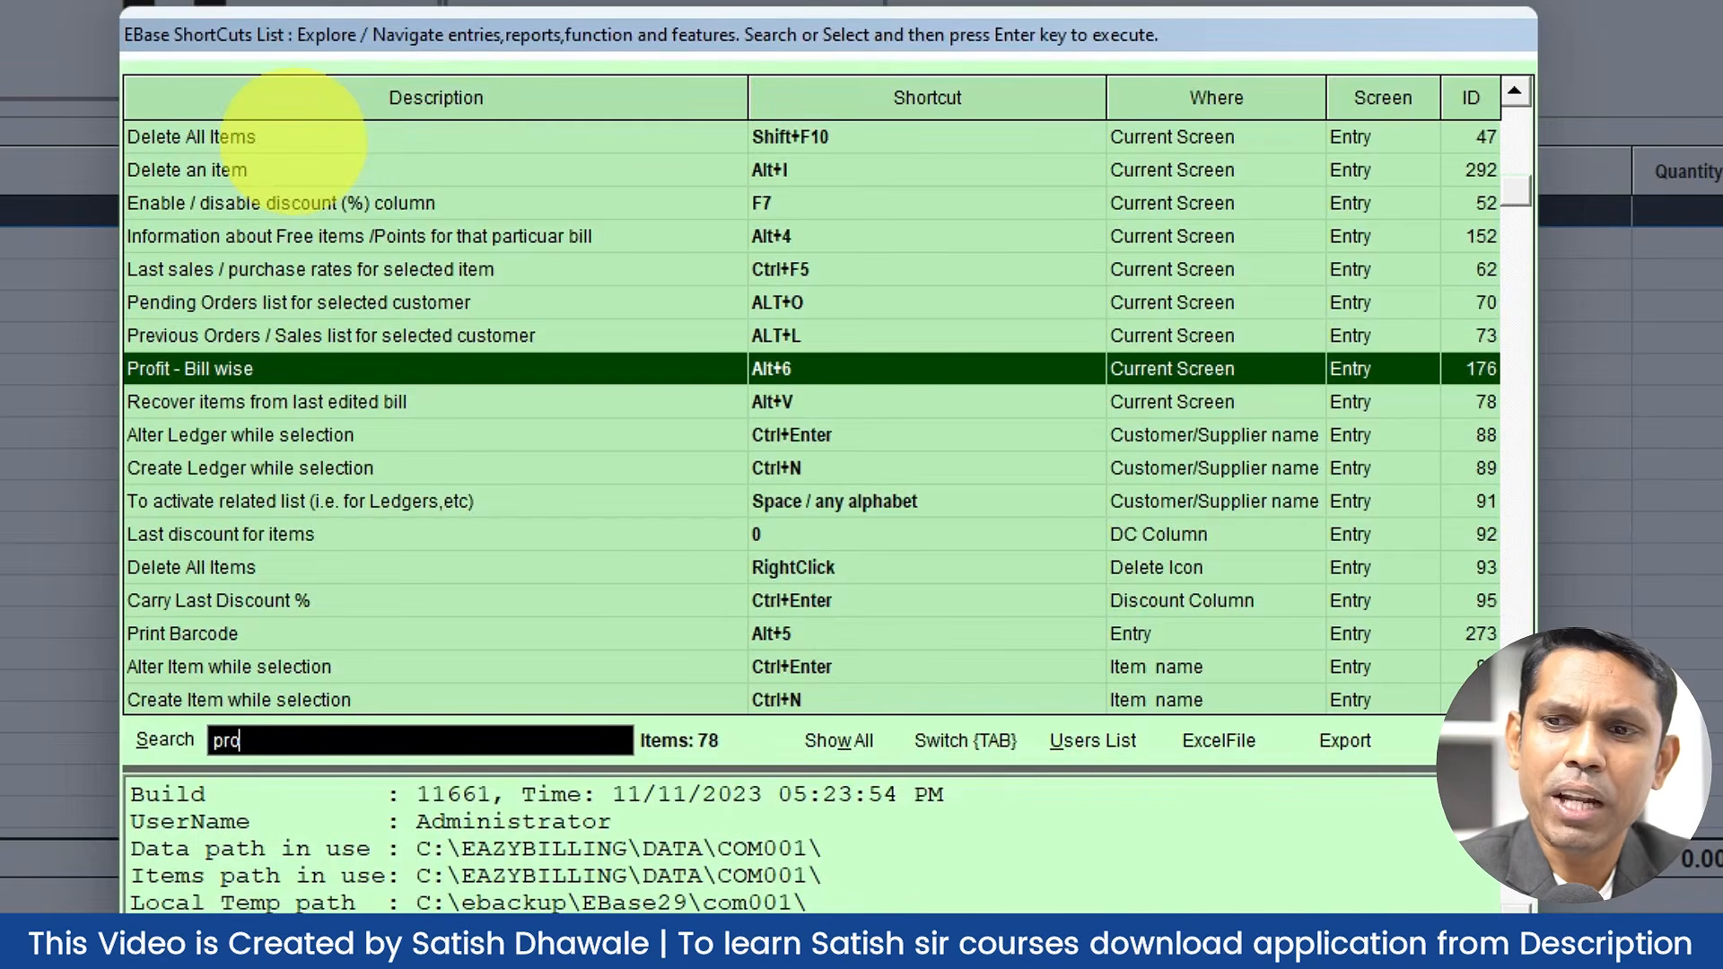
{"action": "key", "text": "BackSpace"}
{"action": "key", "text": "BackSpace"}
{"action": "key", "text": "BackSpace"}
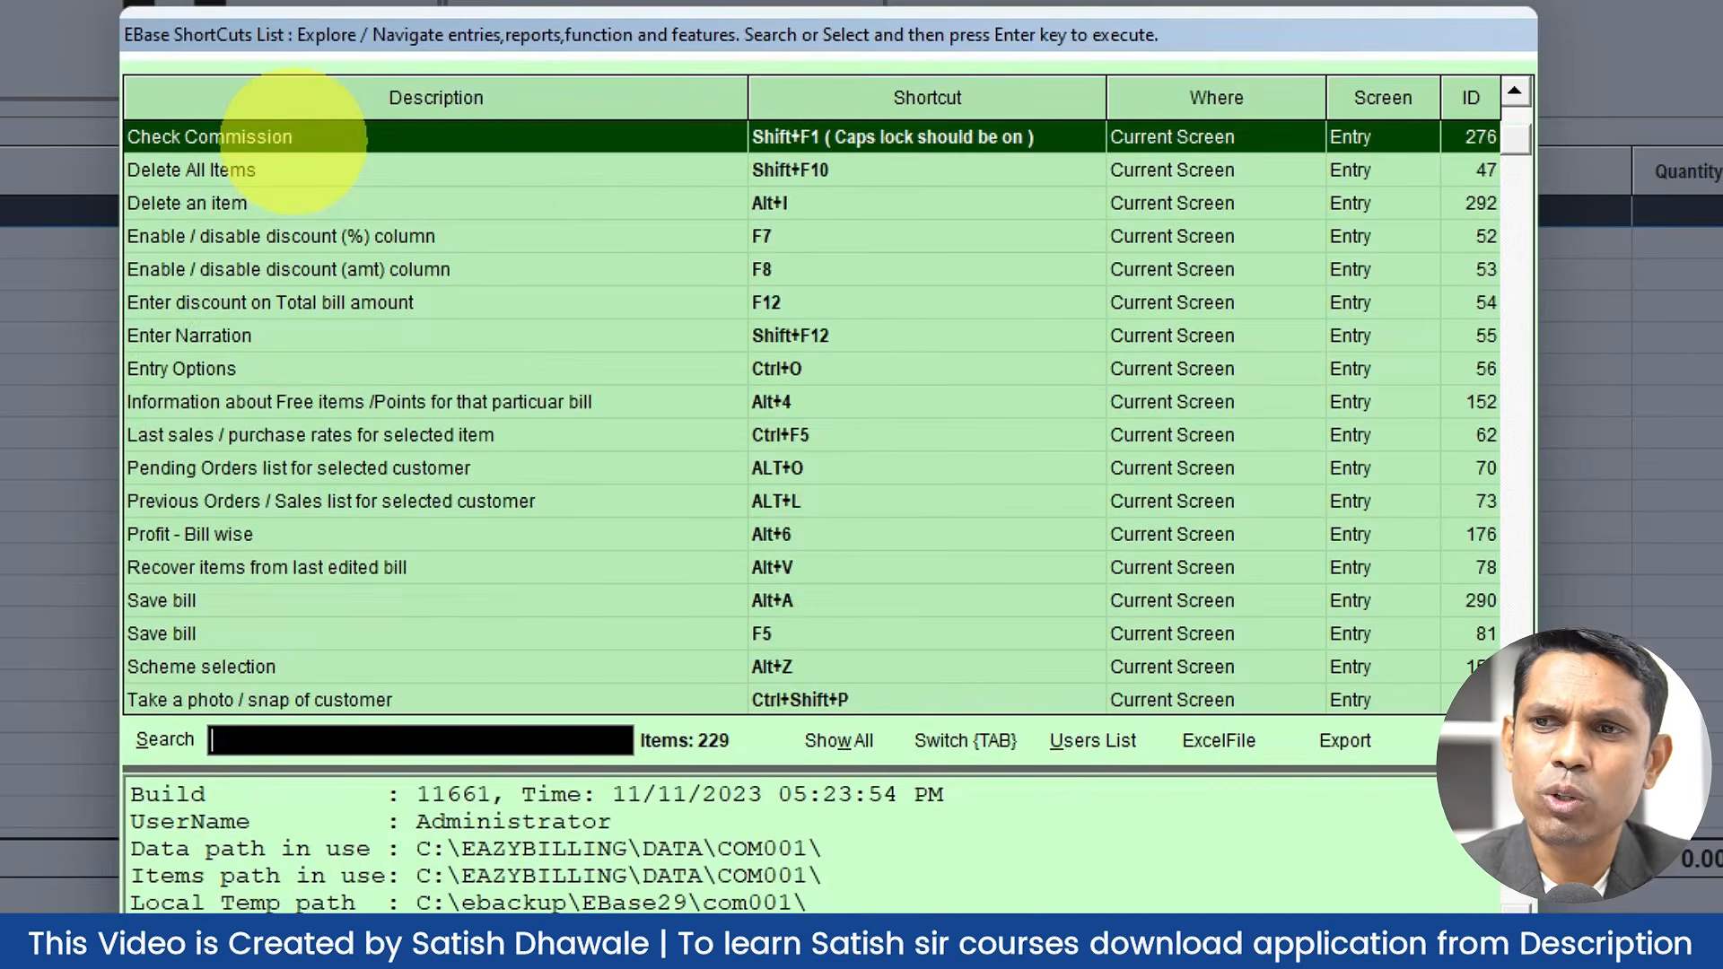
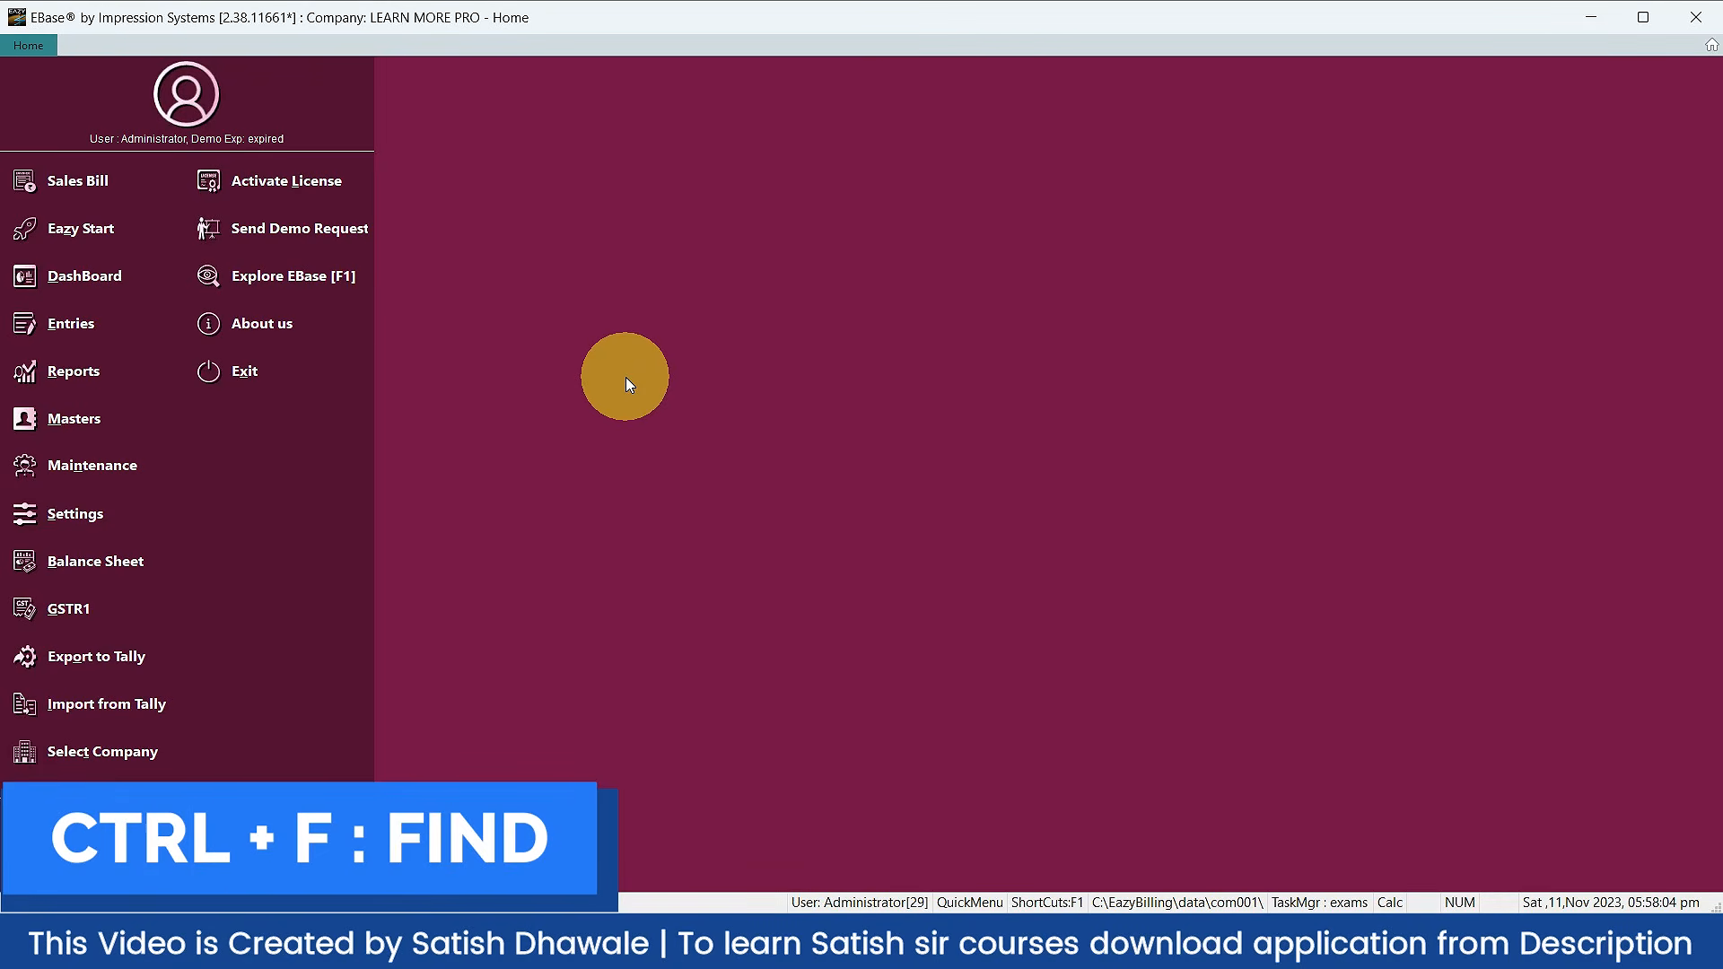
Step: Search the ledger list for the customer and view their ledger register, then return home
{"action": "key", "text": "ctrl+f"}
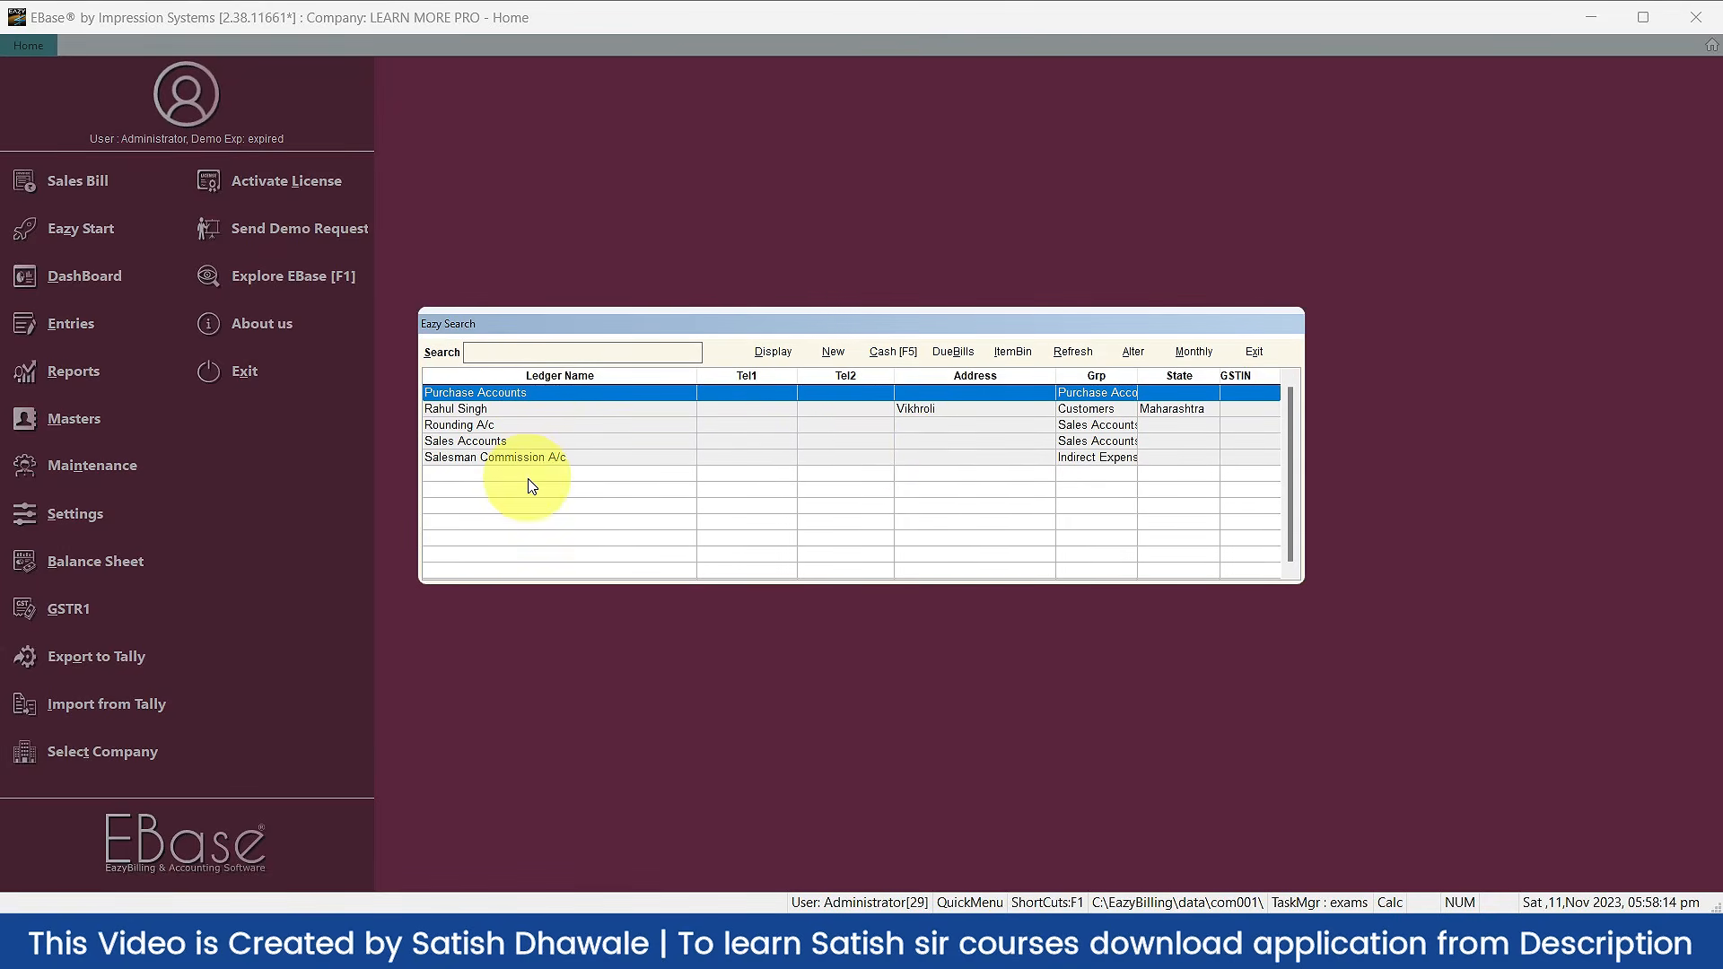
{"action": "left_click", "coordinate": [499, 350]}
{"action": "type", "text": "rahu"}
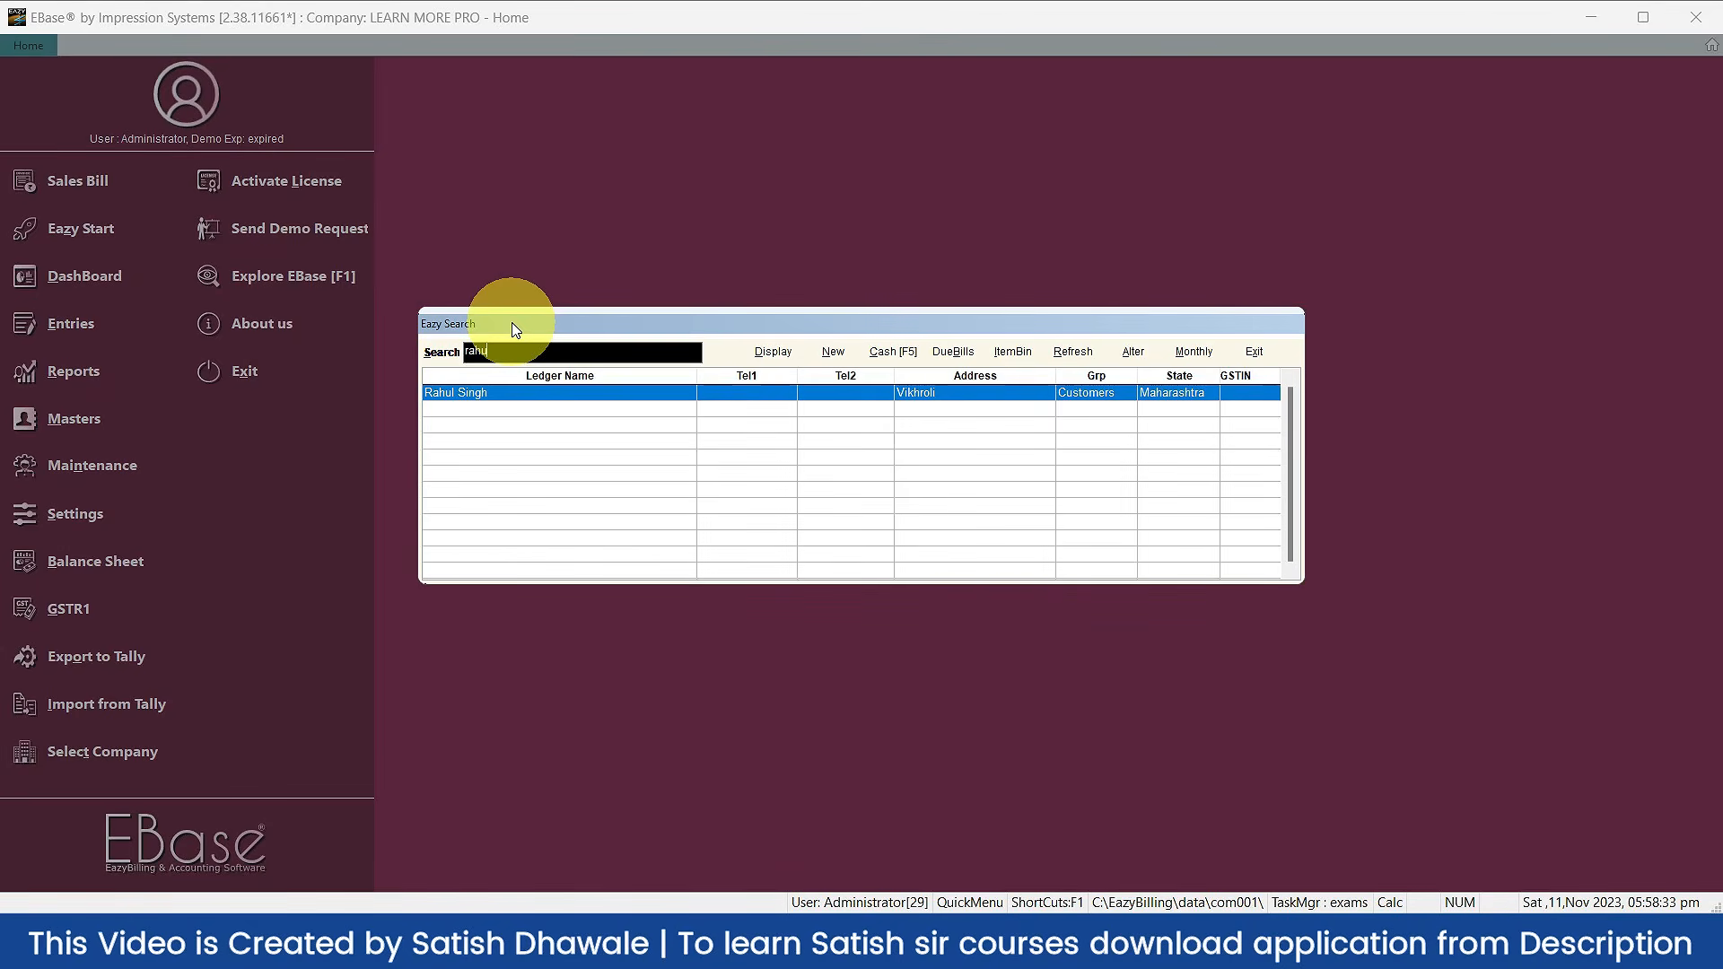
{"action": "key", "text": "BackSpace"}
{"action": "key", "text": "BackSpace"}
{"action": "key", "text": "BackSpace"}
{"action": "key", "text": "BackSpace"}
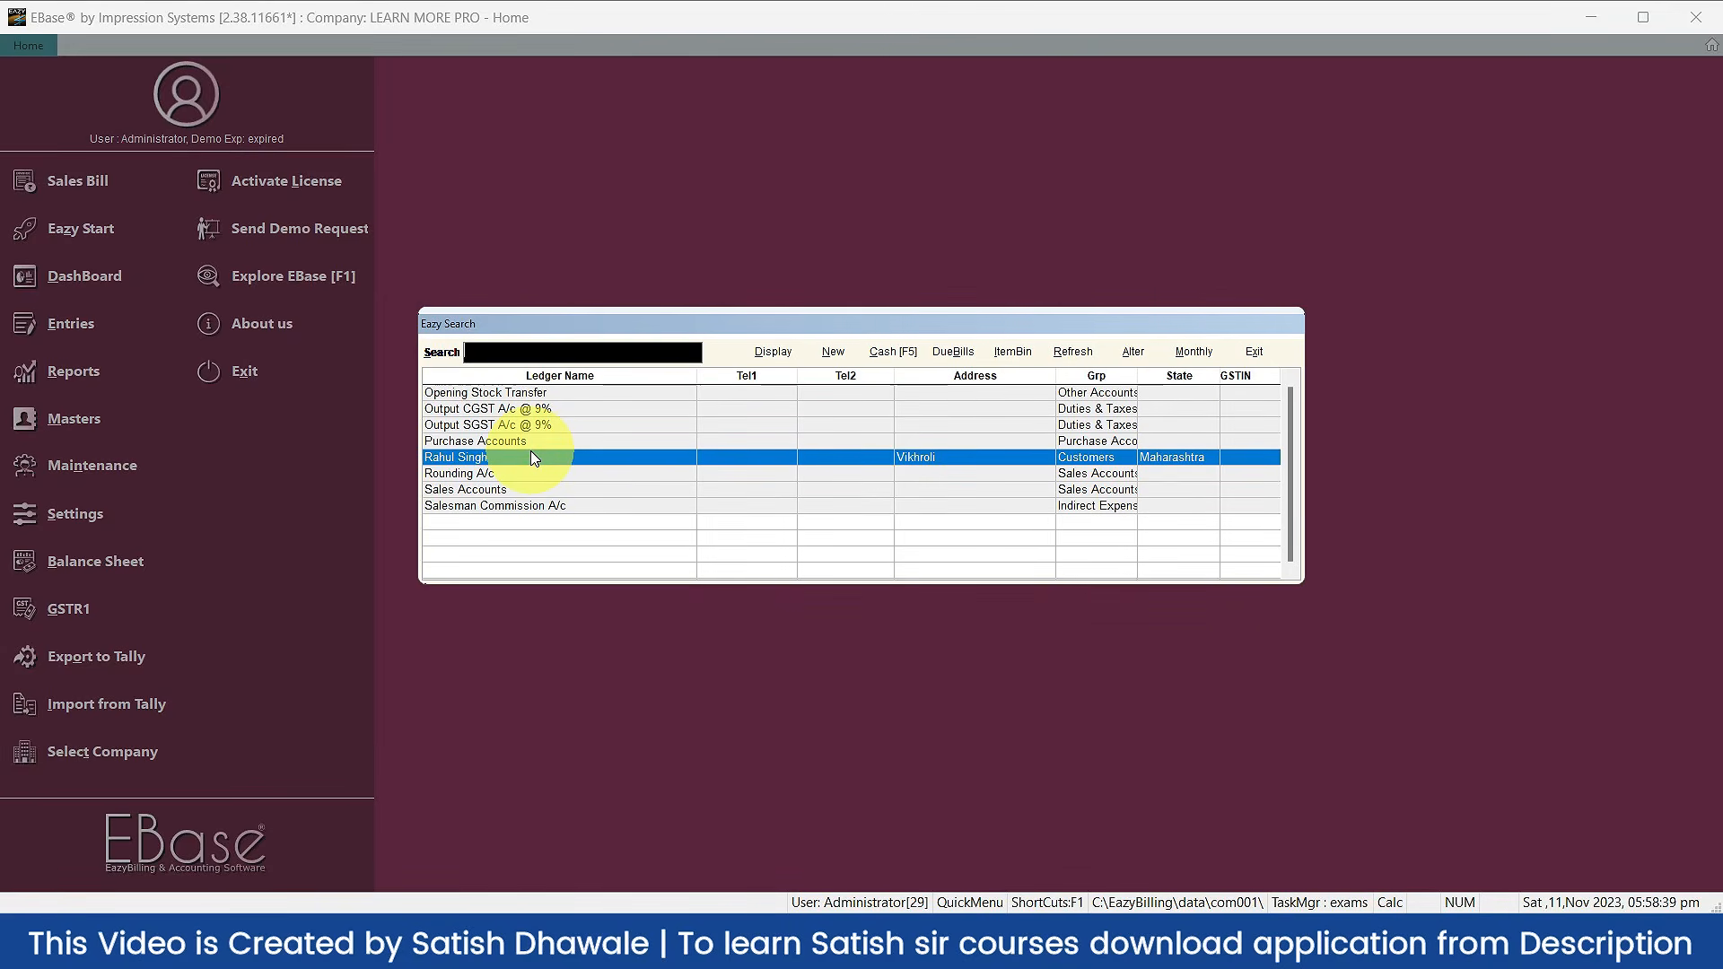
{"action": "type", "text": "rah"}
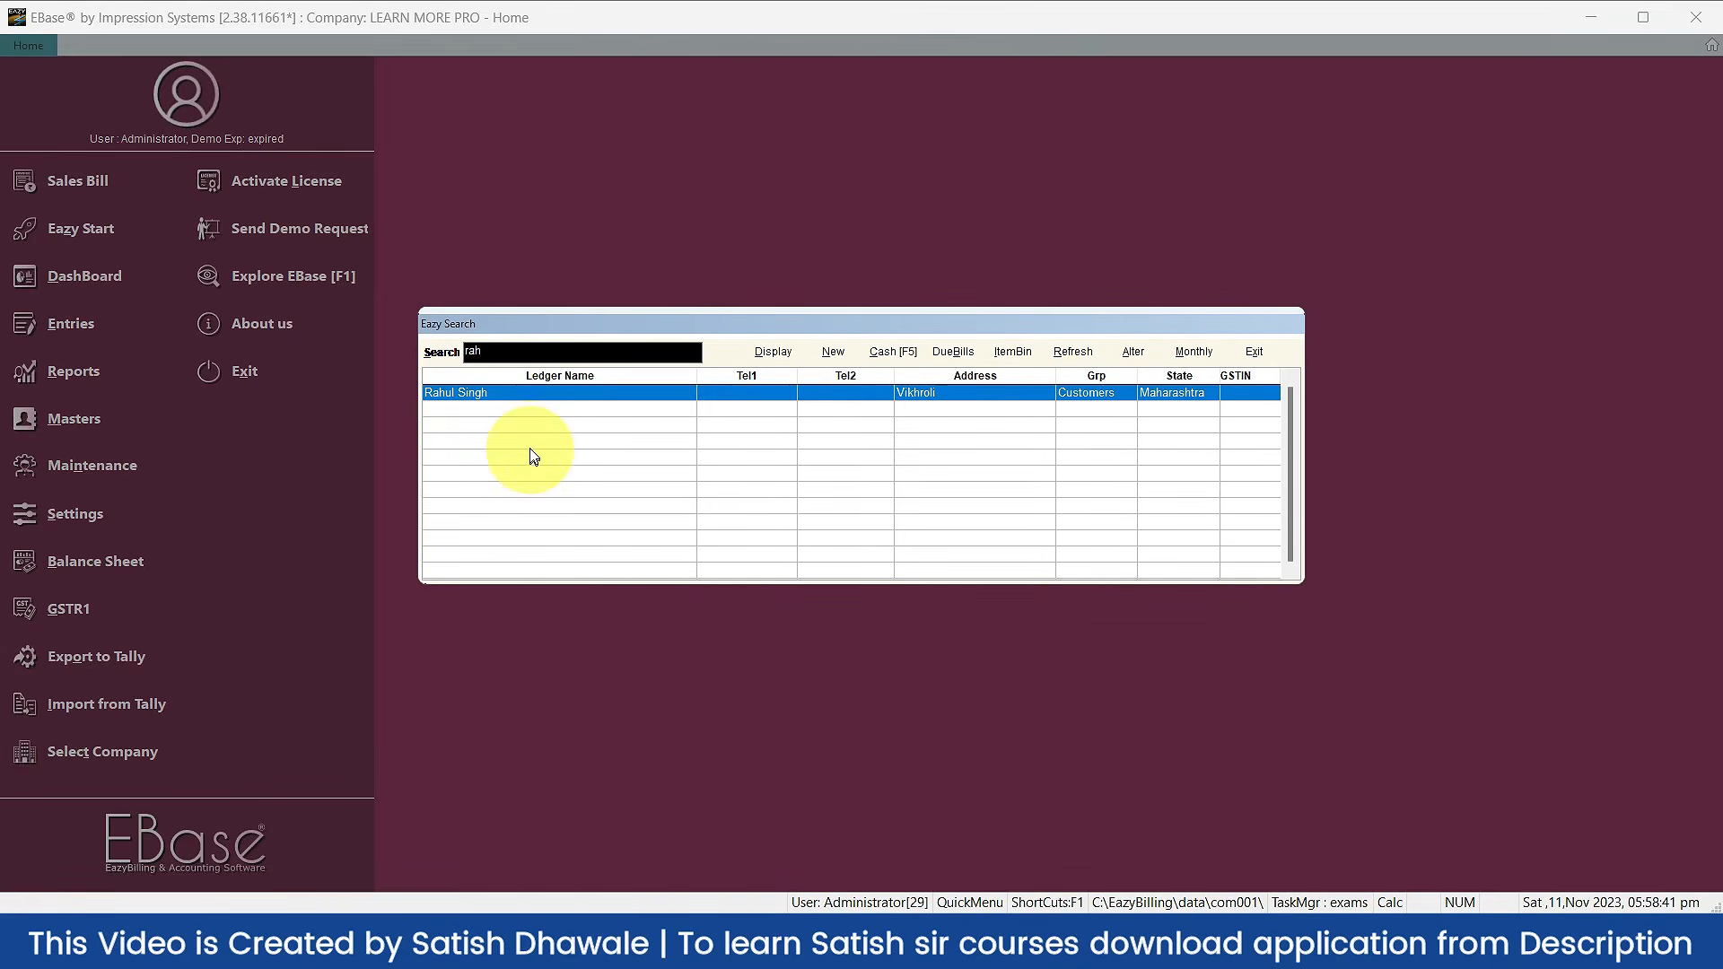
{"action": "key", "text": "Return"}
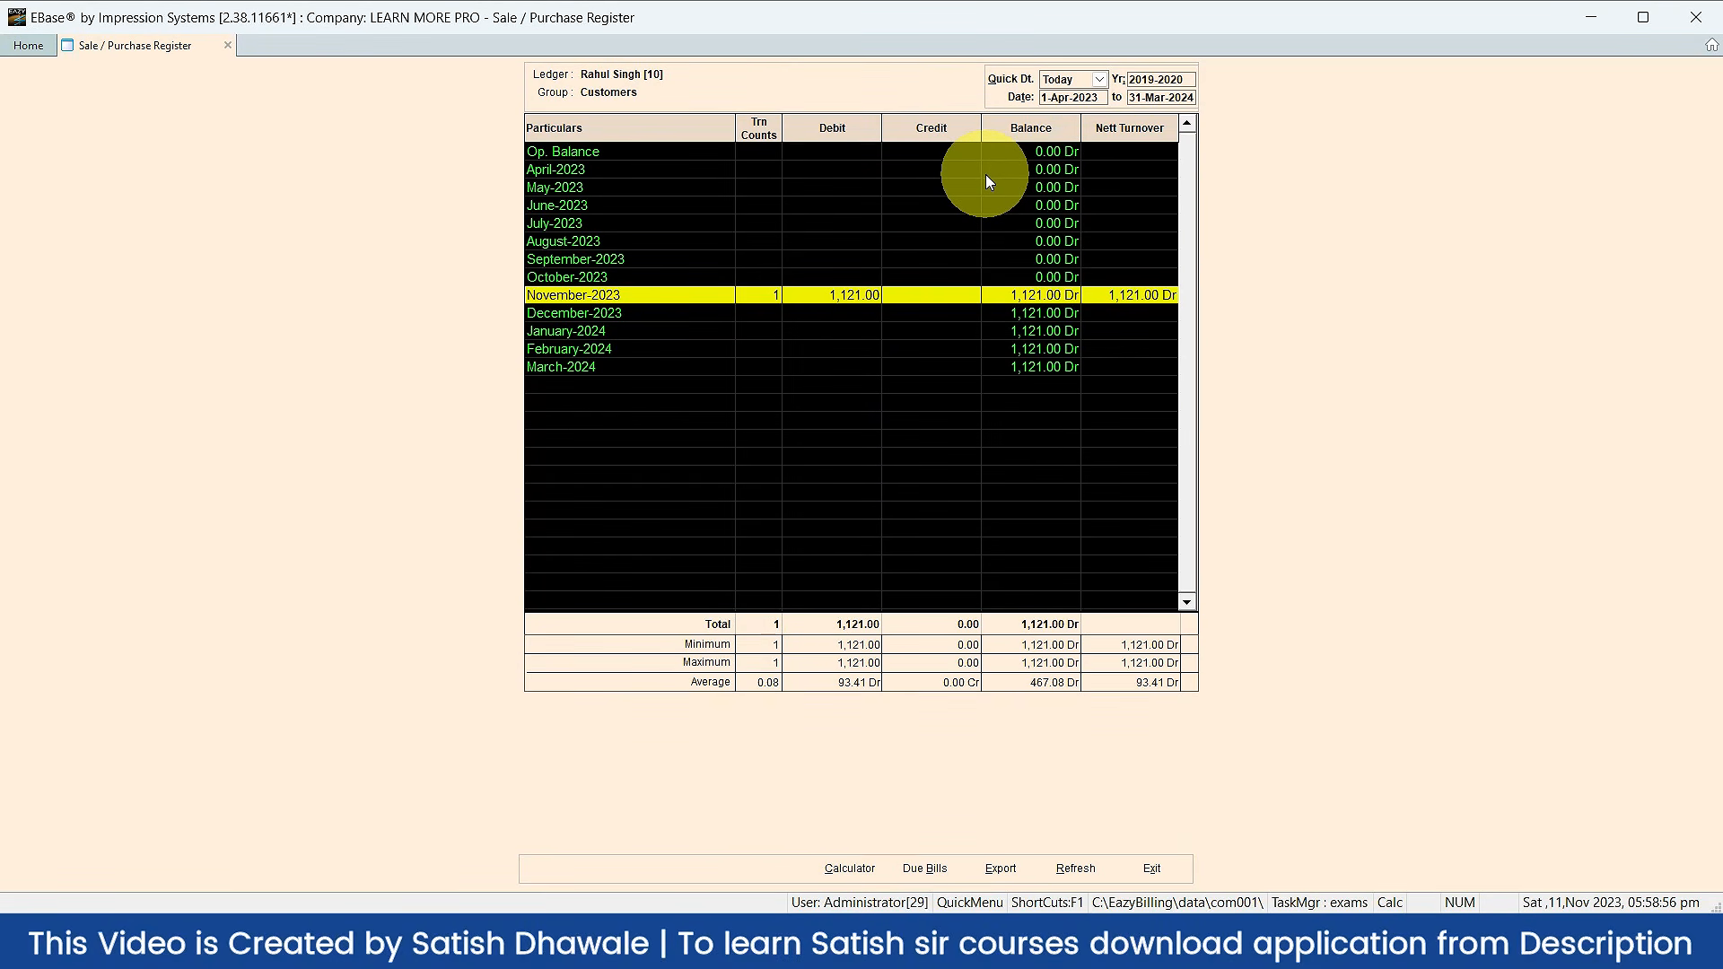
{"action": "key", "text": "Escape"}
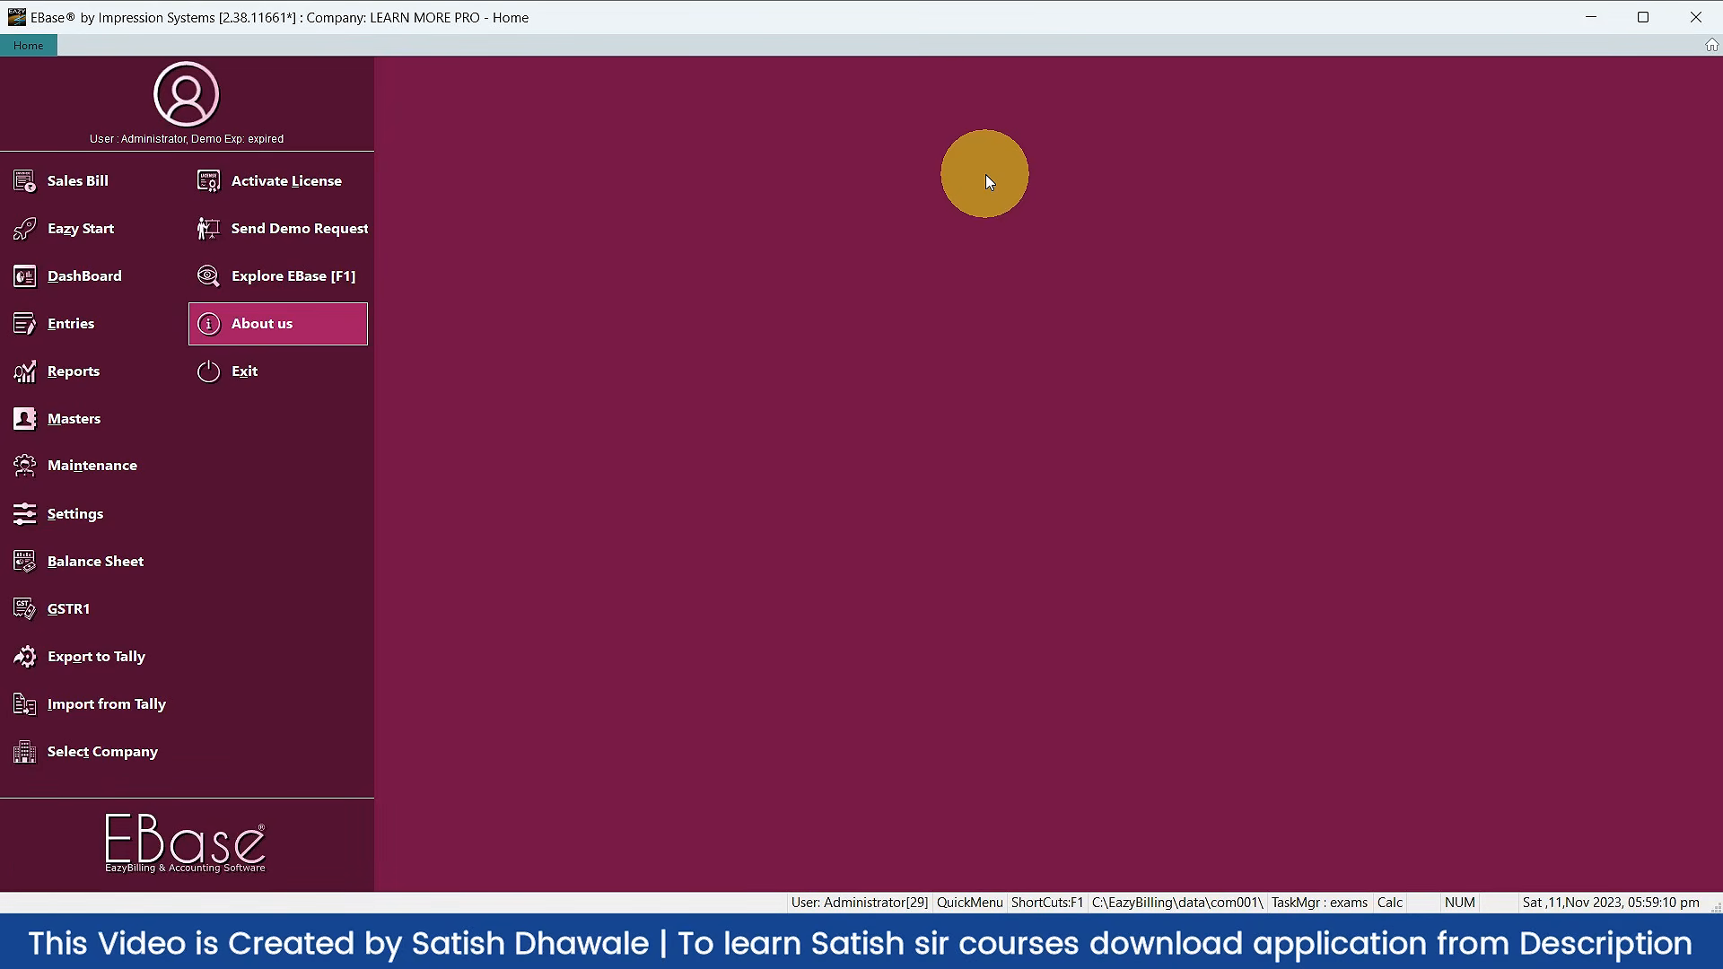
Step: View the MOUSE item's stock register from the item search, then switch to TallyPrime
{"action": "key", "text": "F2"}
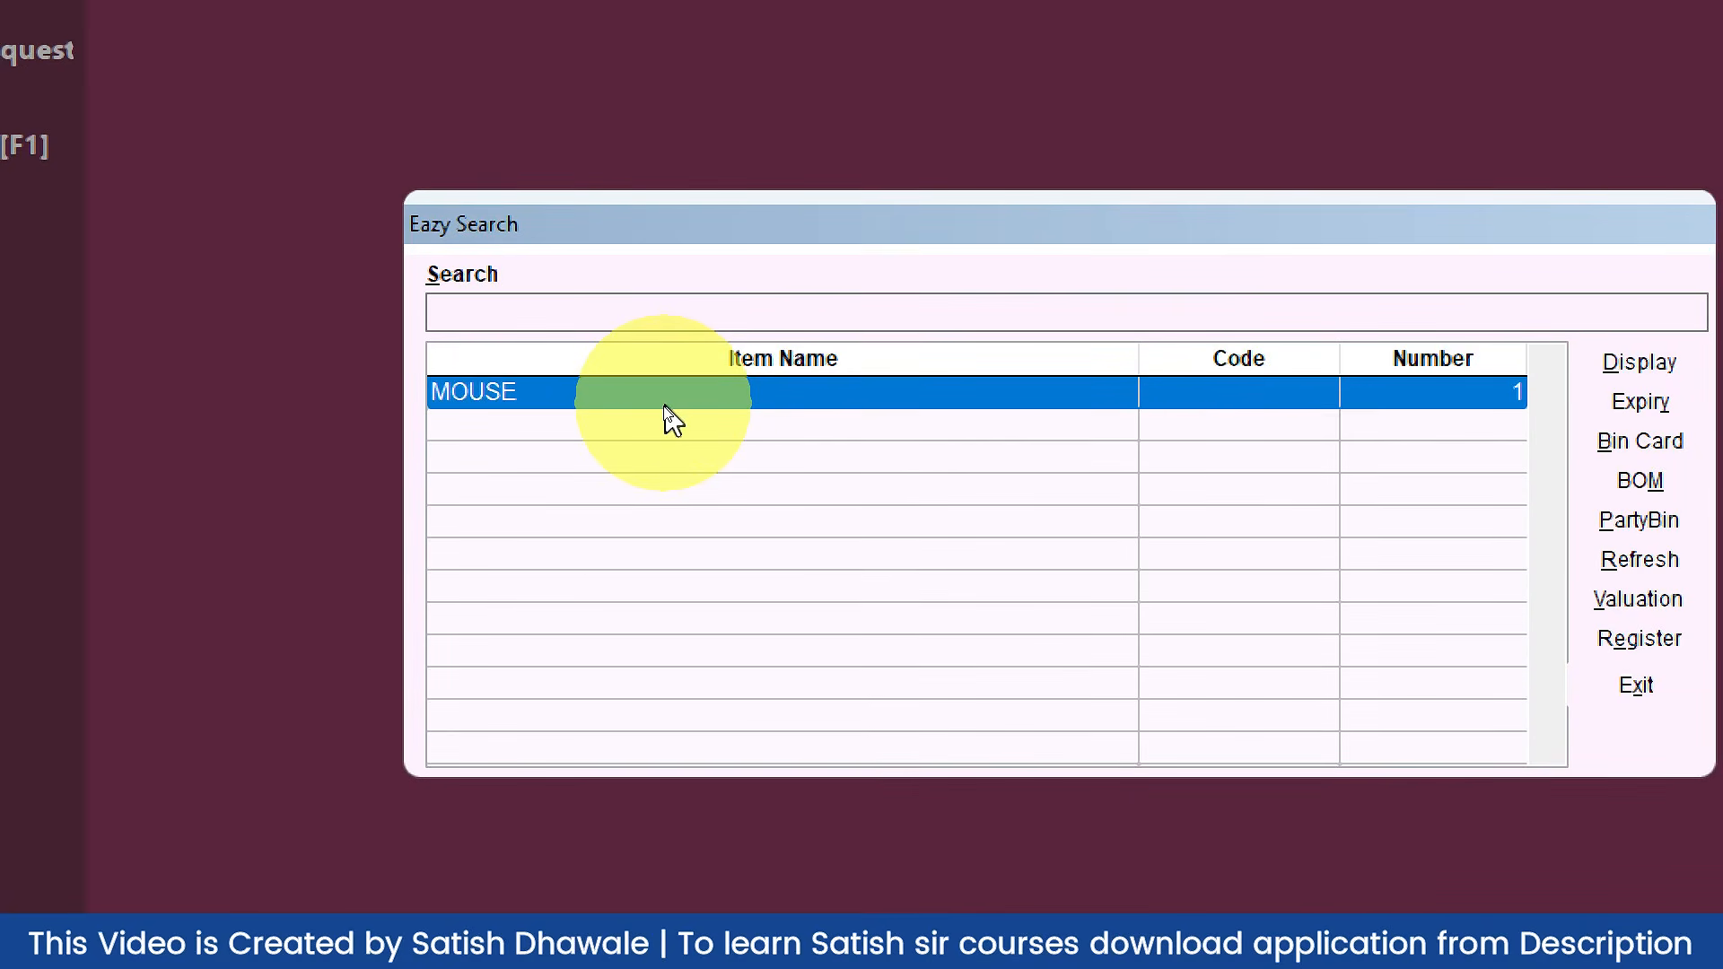
{"action": "left_click", "coordinate": [639, 316]}
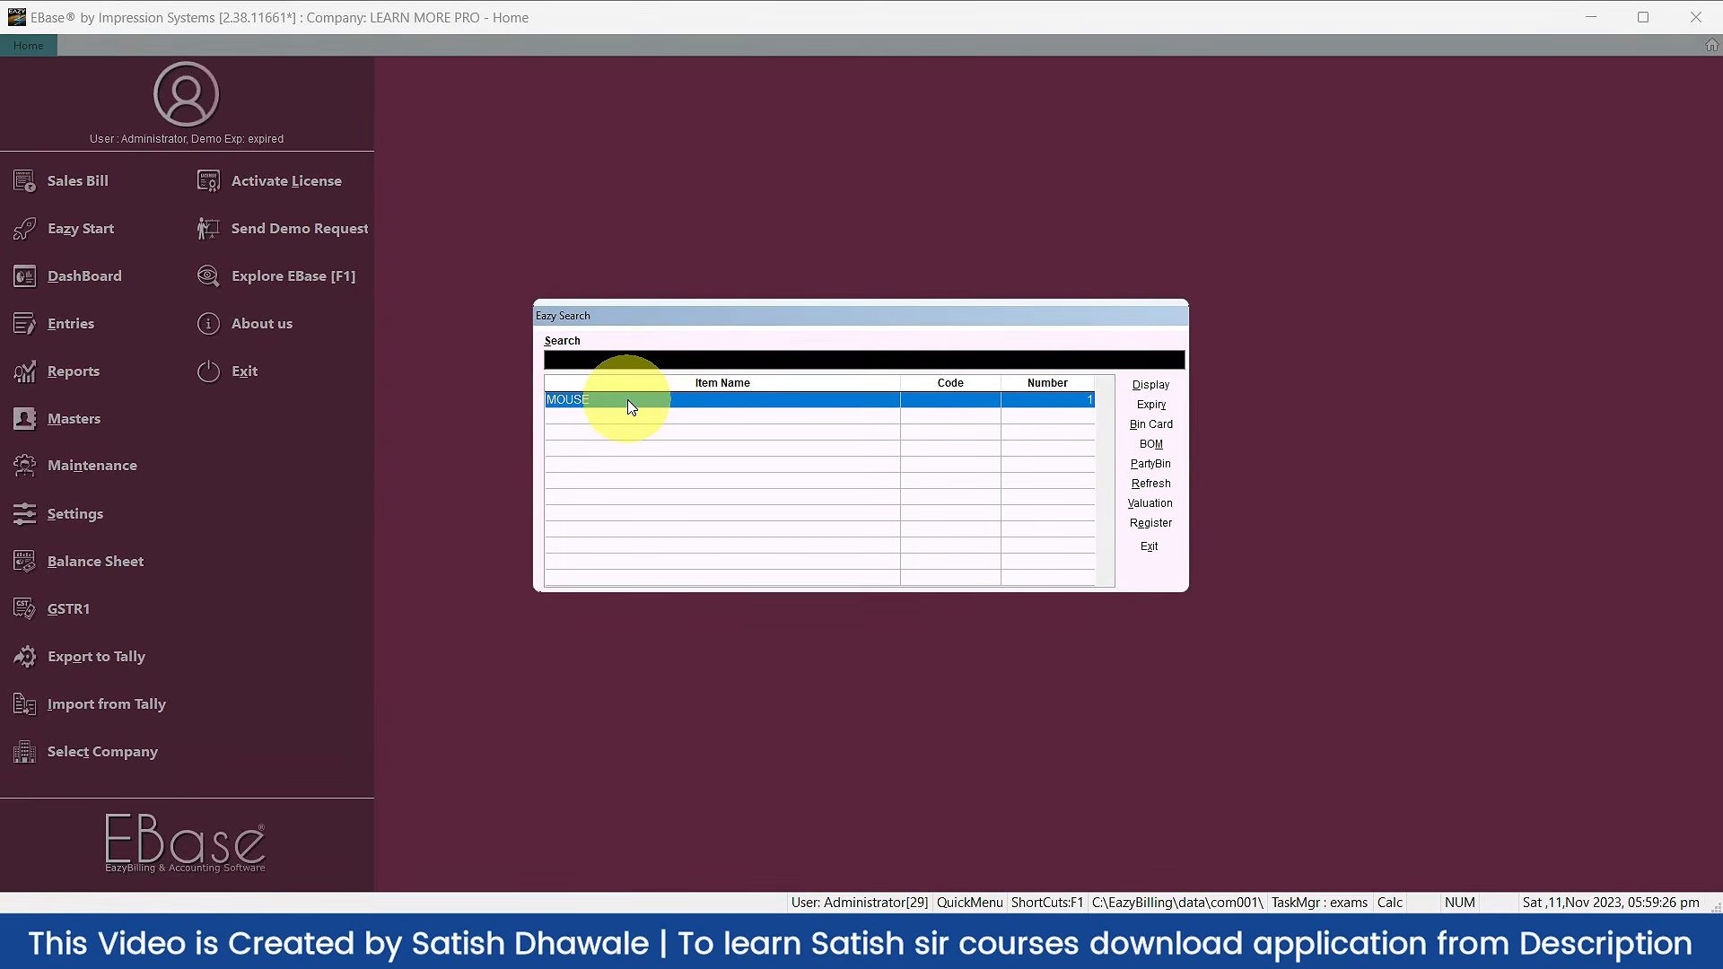
{"action": "double_click", "coordinate": [631, 406]}
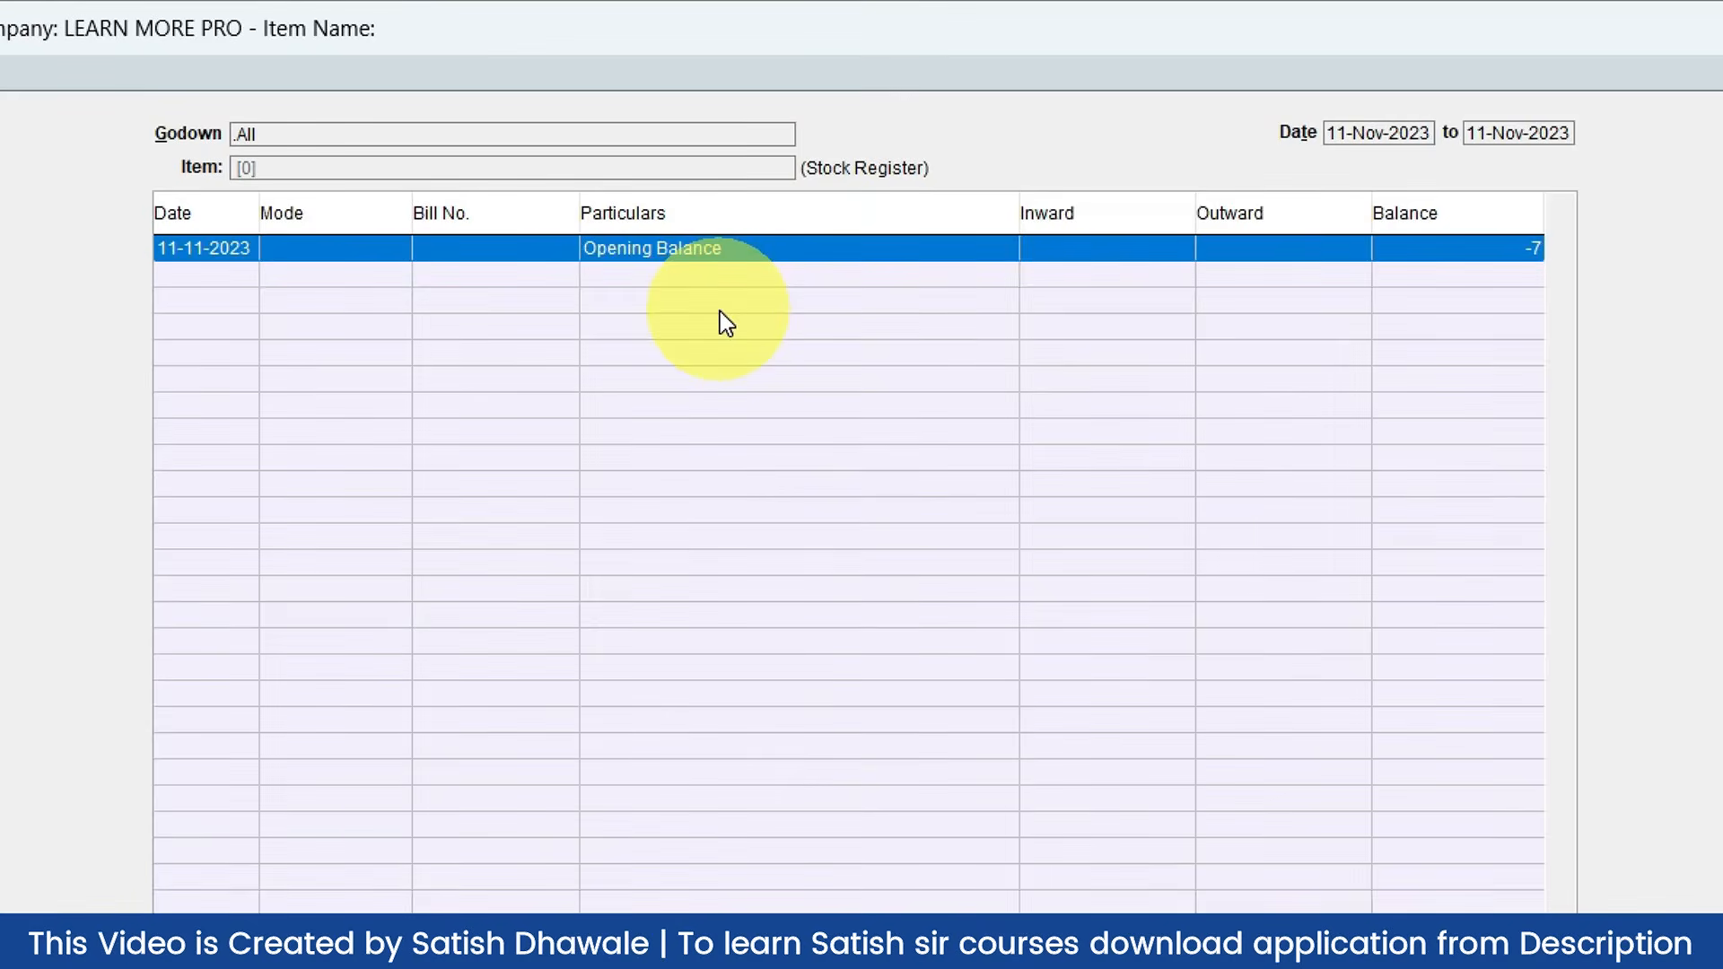
{"action": "key", "text": "Escape"}
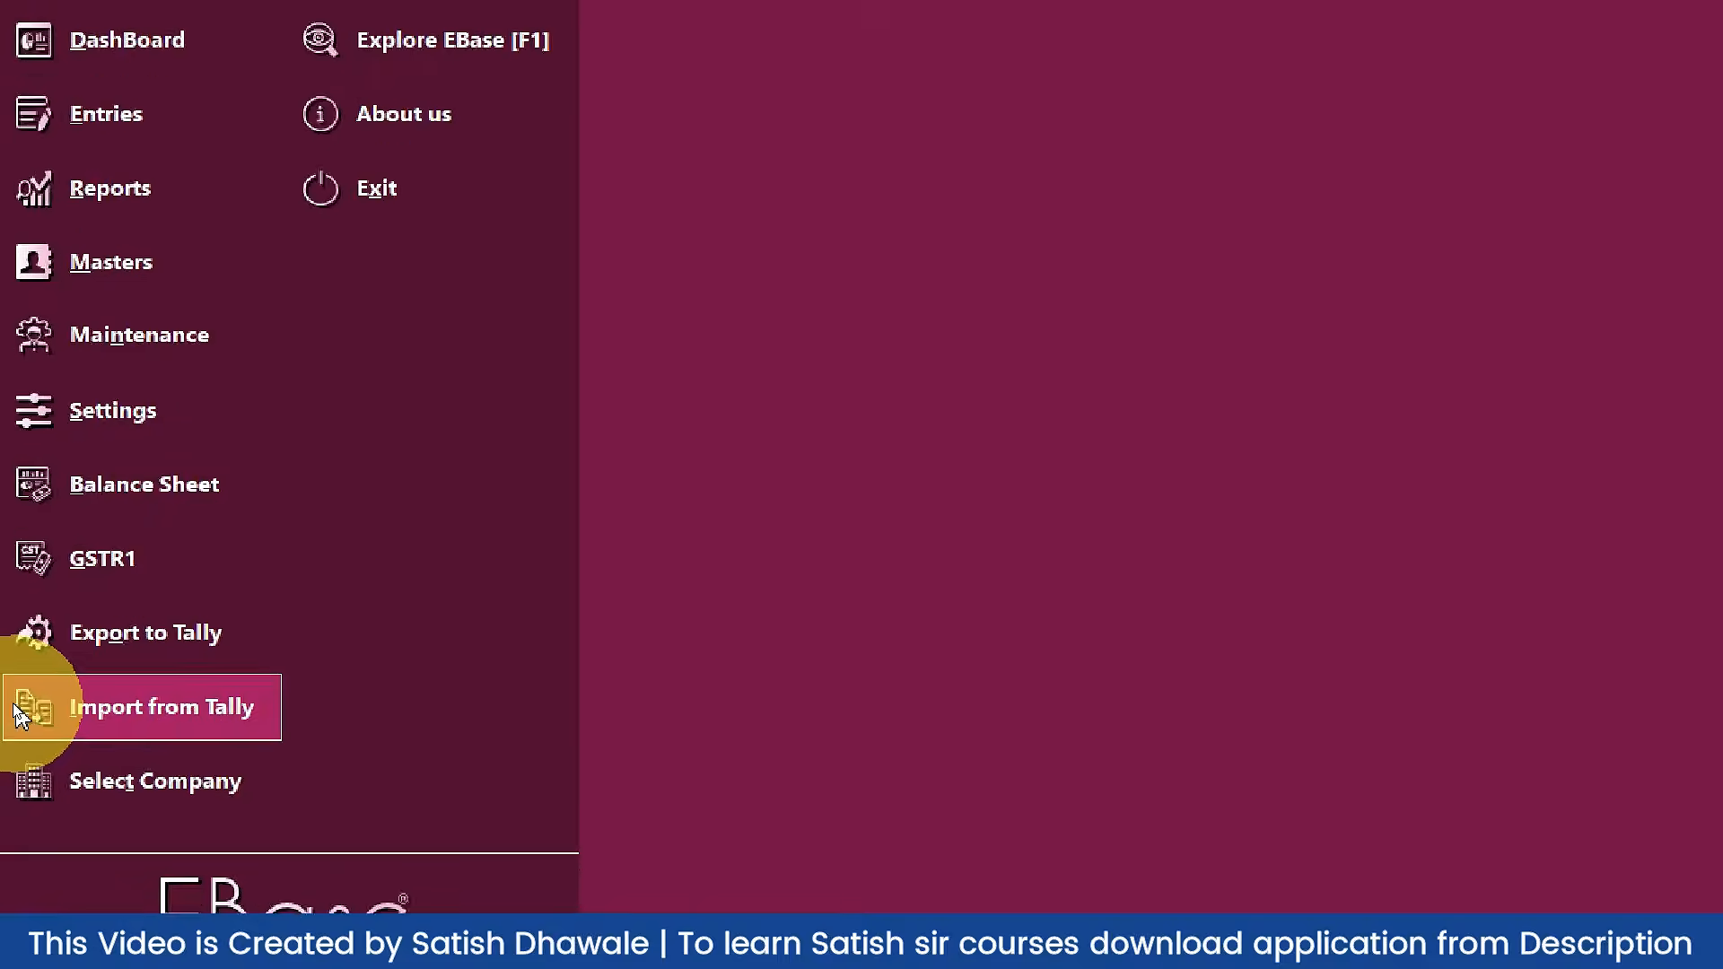
{"action": "key", "text": "alt+Tab"}
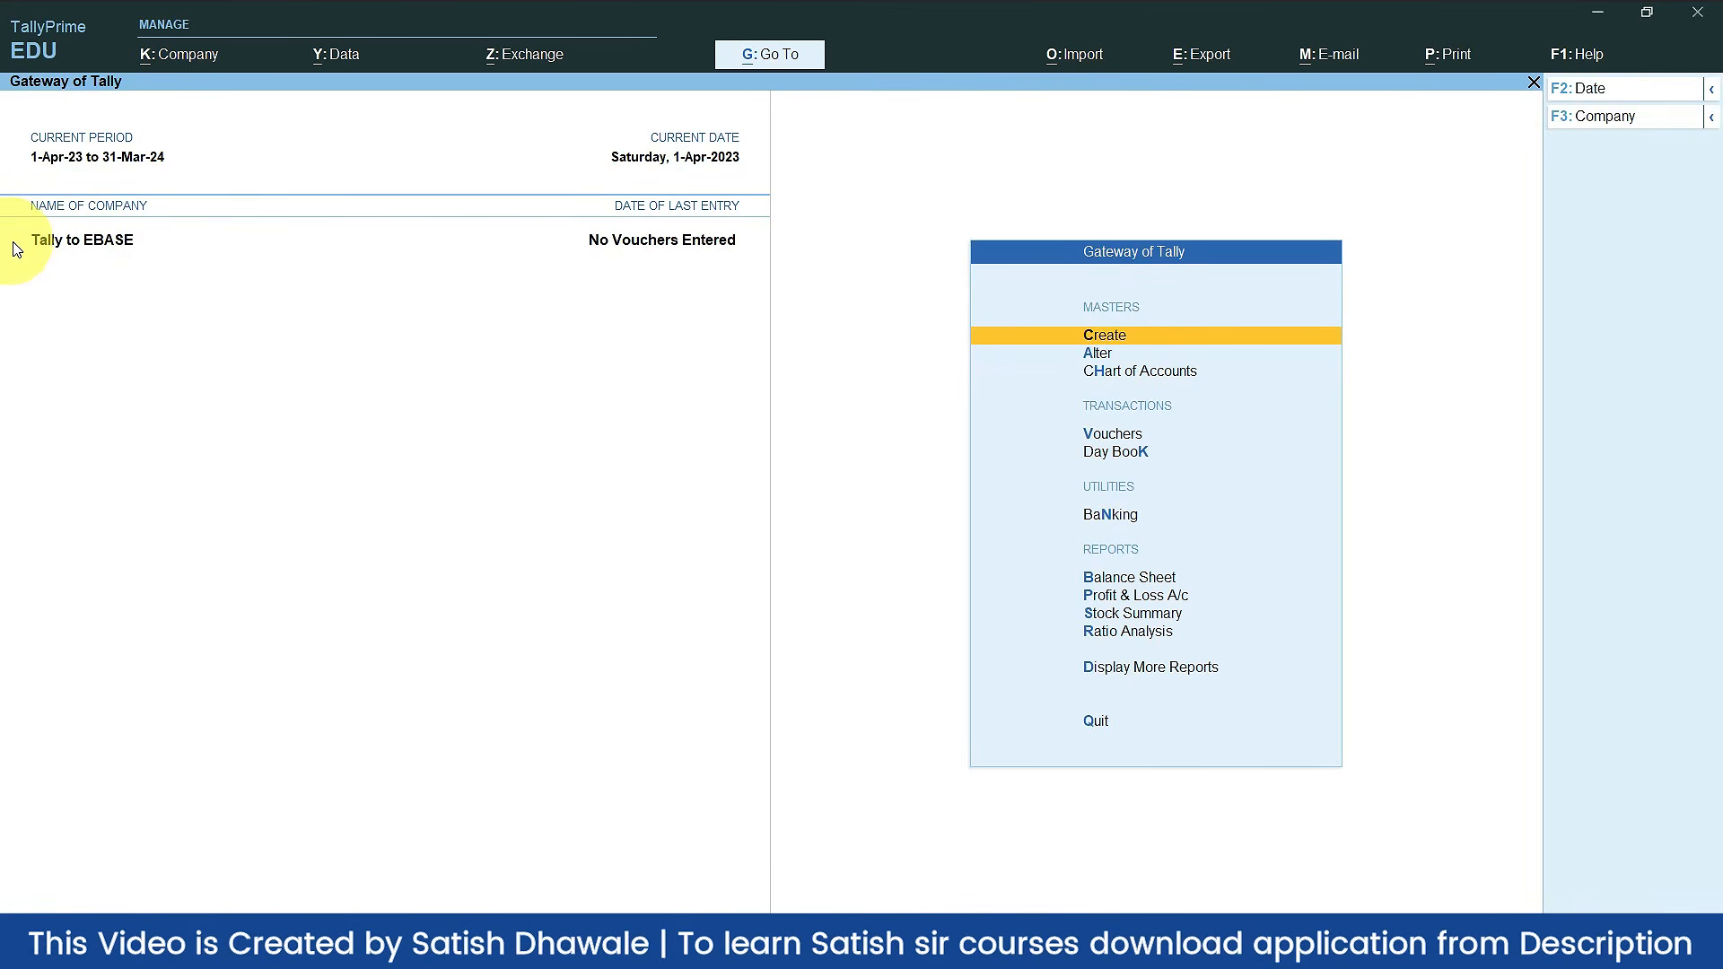
Step: Open TallyPrime's Statistics report via Display More Reports > Statements of Accounts
{"action": "key", "text": "Up"}
{"action": "key", "text": "Up"}
{"action": "key", "text": "Up"}
{"action": "key", "text": "Down"}
{"action": "left_click", "coordinate": [1183, 681]}
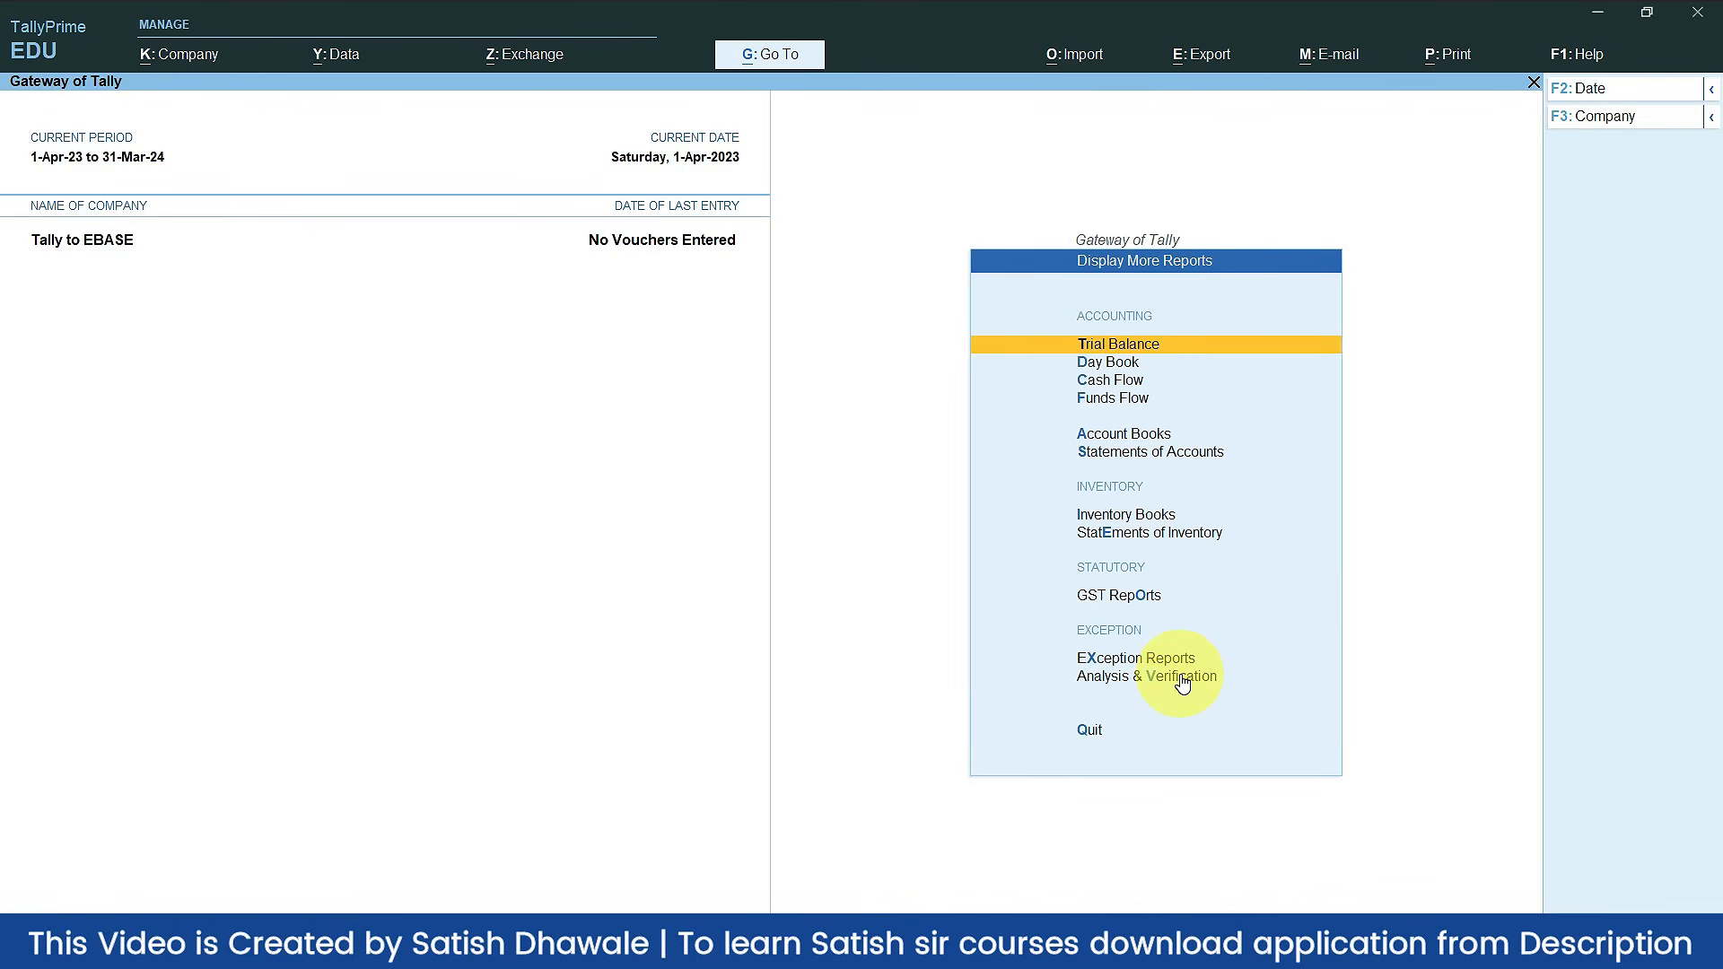
{"action": "key", "text": "Down"}
{"action": "key", "text": "Down"}
{"action": "key", "text": "Down"}
{"action": "key", "text": "Down"}
{"action": "key", "text": "Down"}
{"action": "key", "text": "Return"}
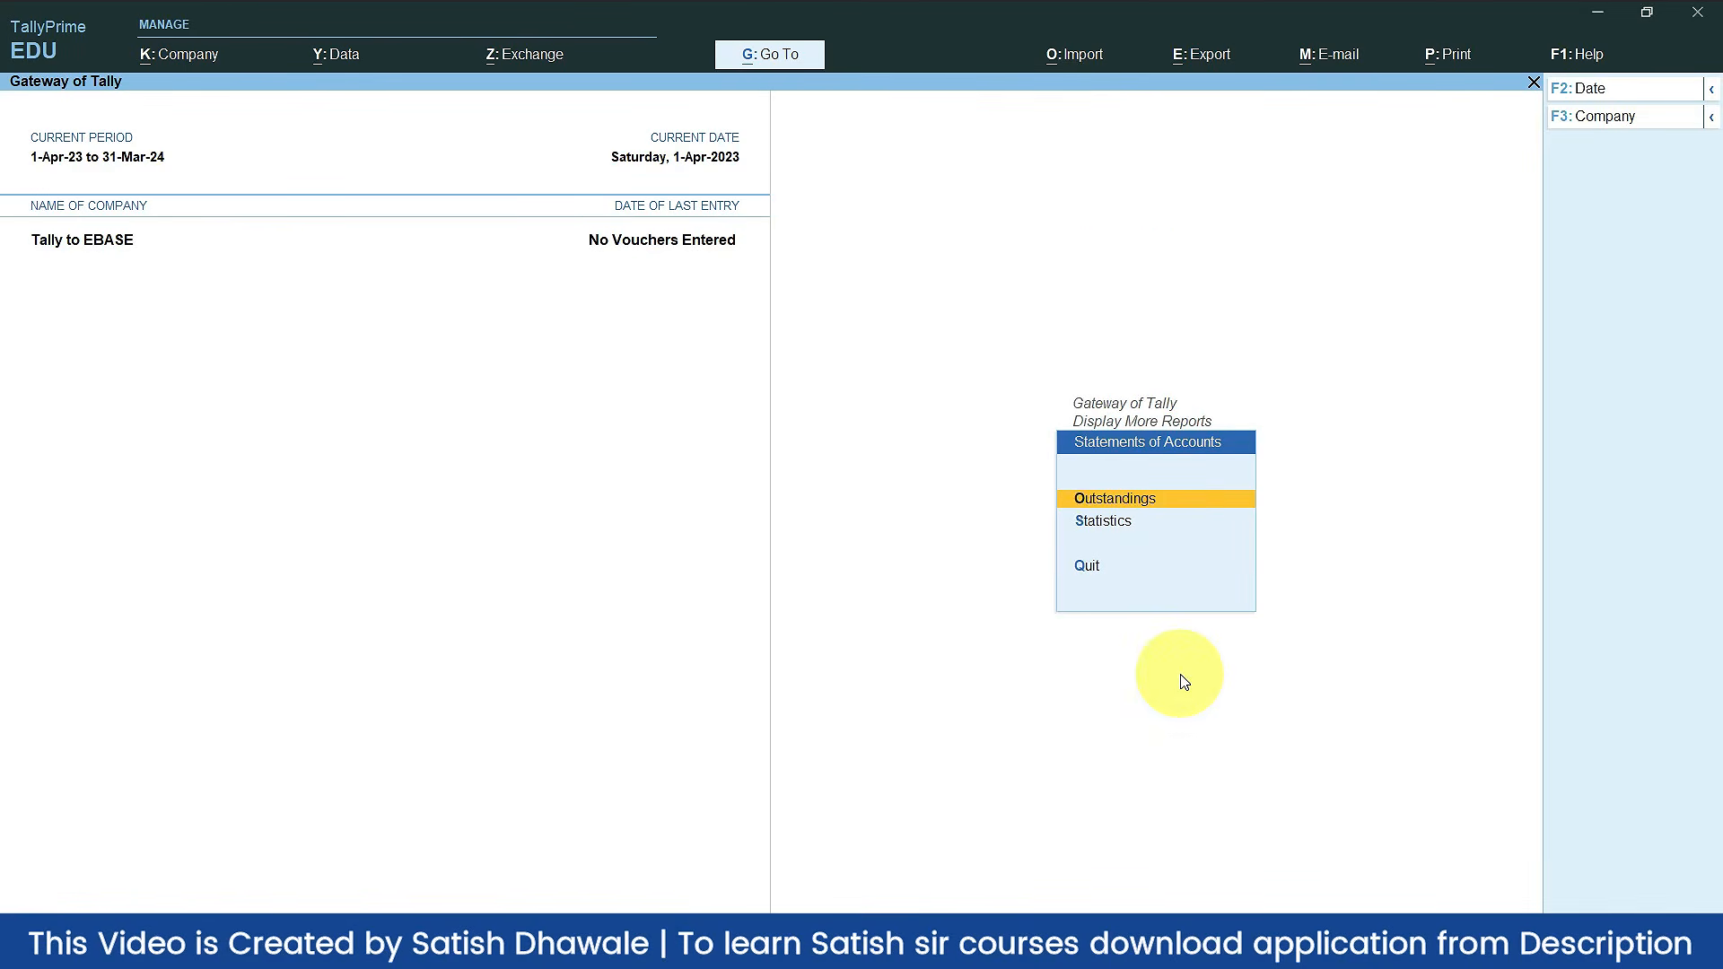
{"action": "key", "text": "Down"}
{"action": "left_click", "coordinate": [1183, 680]}
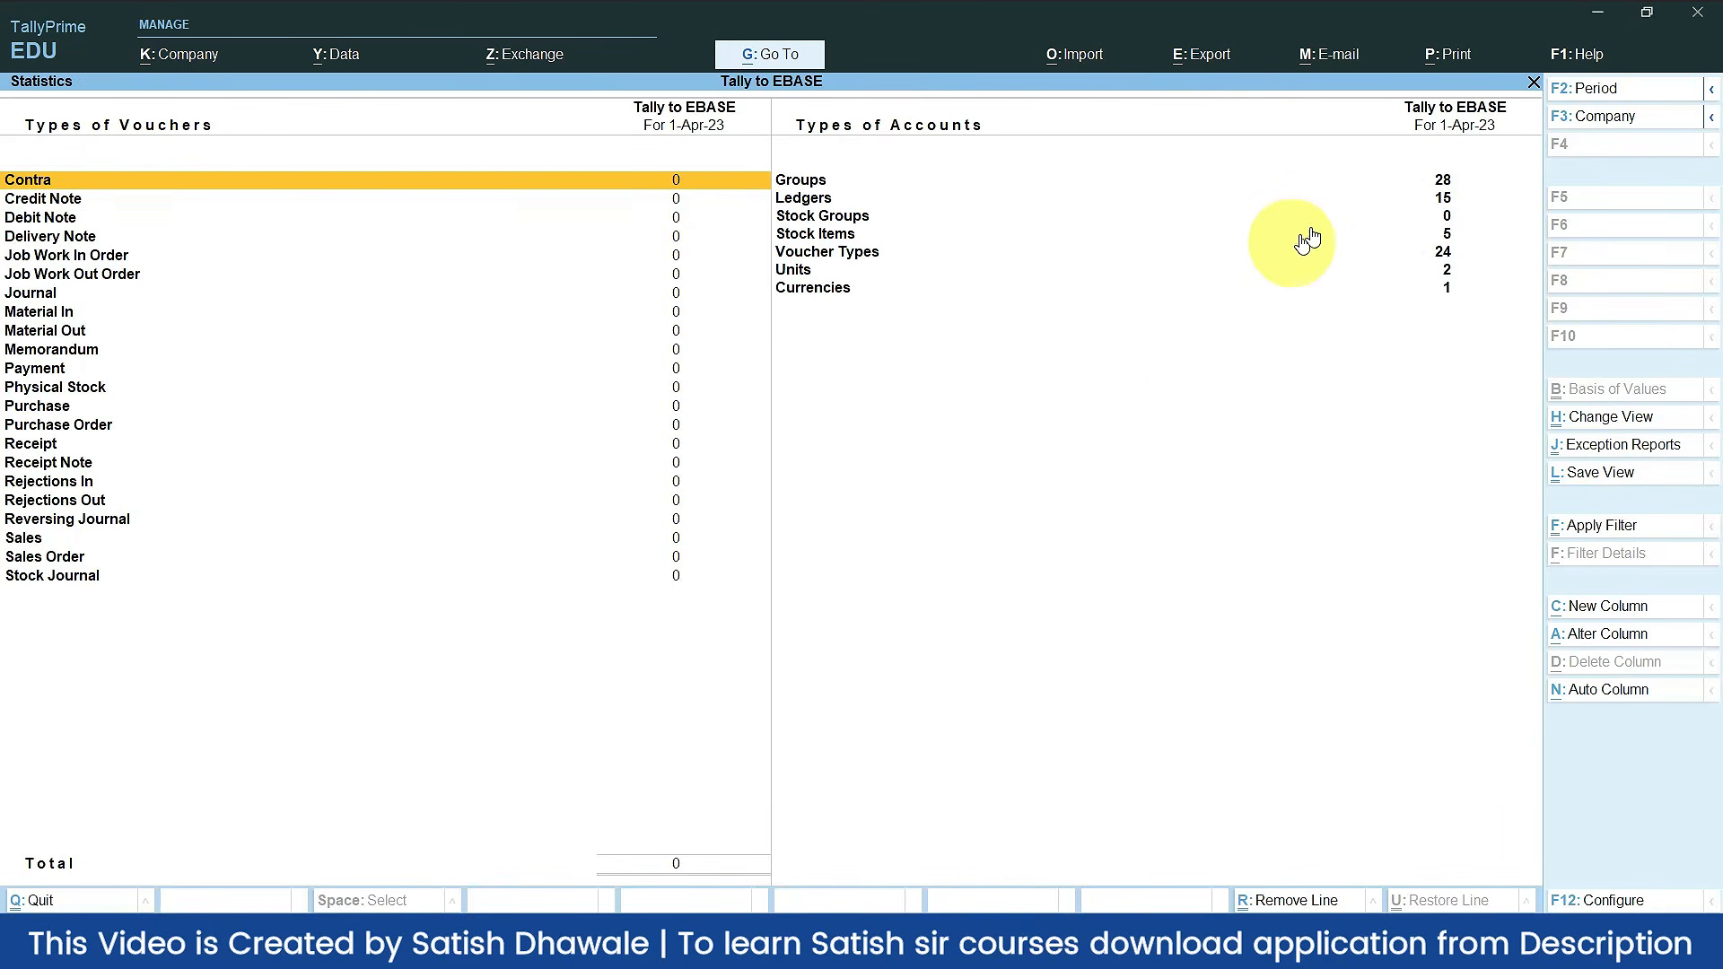
Step: Review the 15 ledgers and 5 stock items counts, then return to EBase
{"action": "left_click", "coordinate": [1436, 199]}
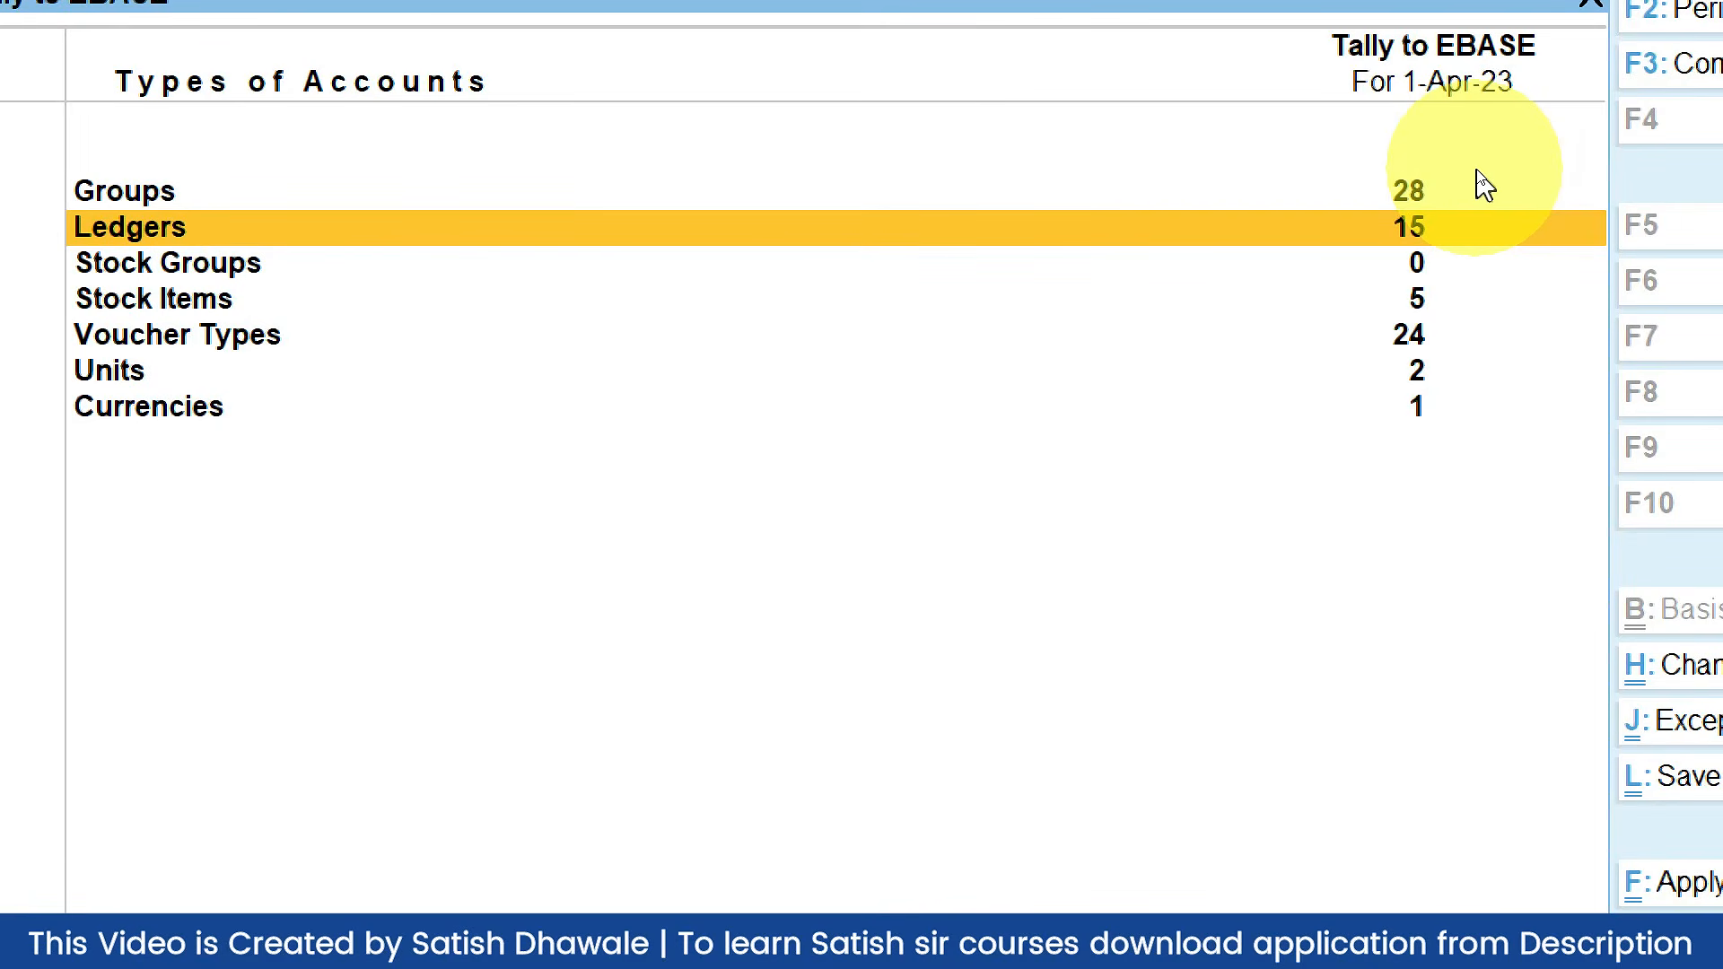
{"action": "key", "text": "Down"}
{"action": "key", "text": "Down"}
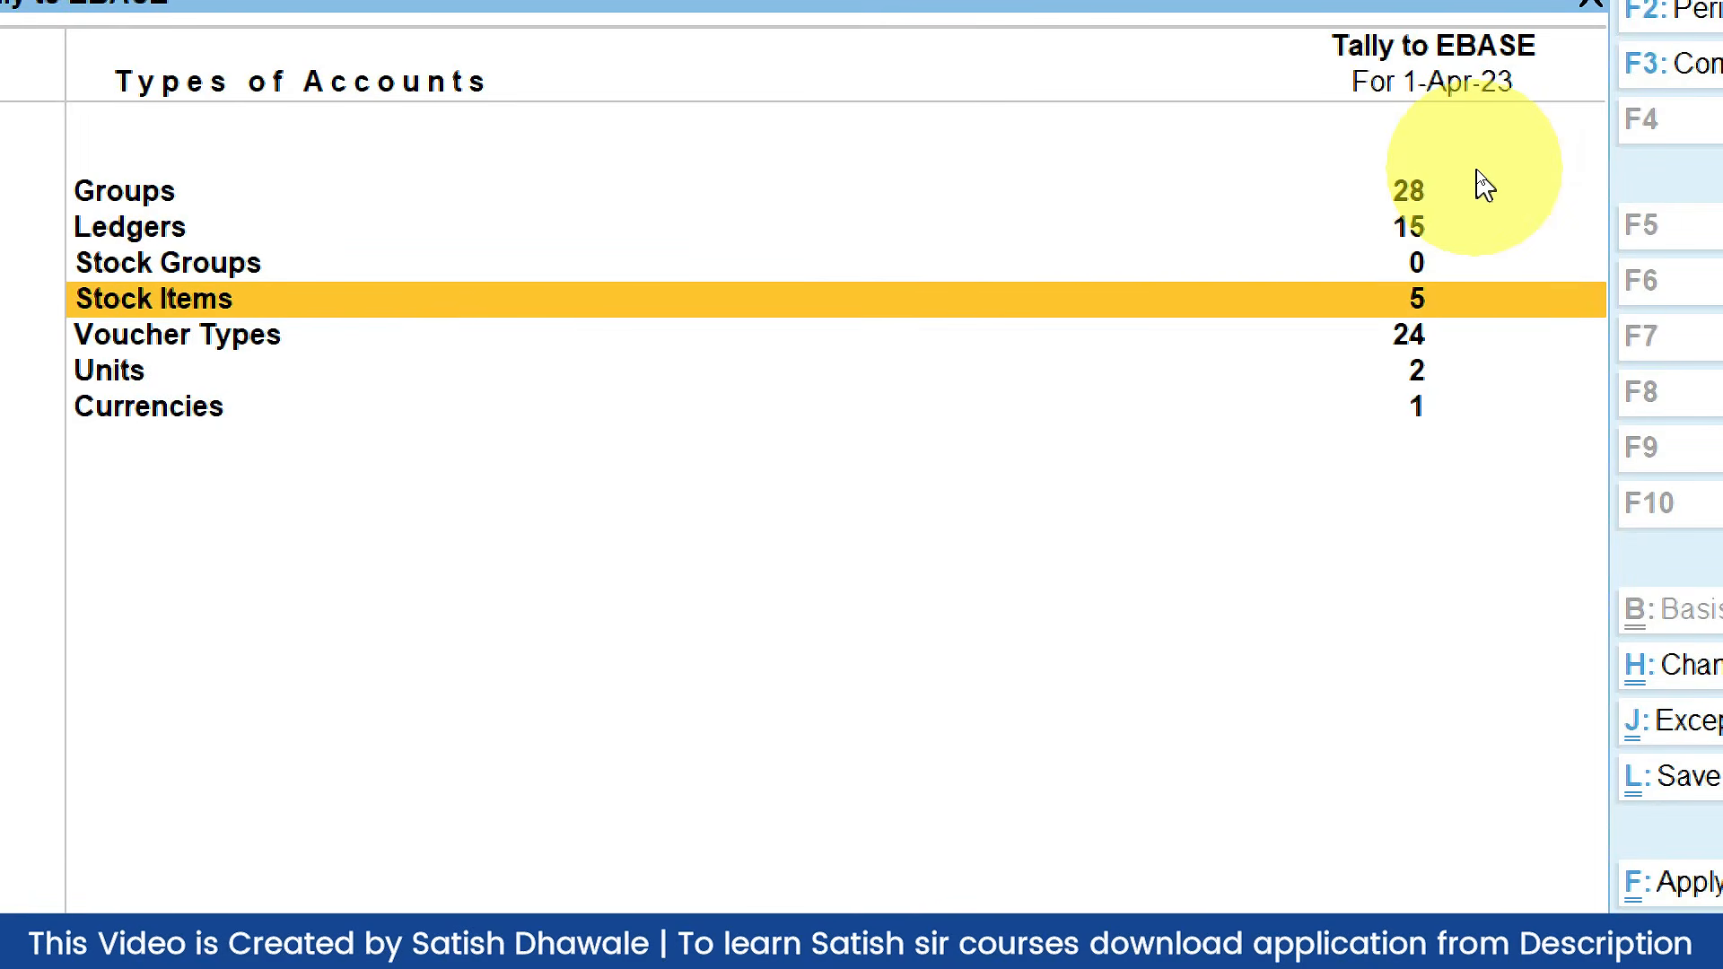
{"action": "key", "text": "Up"}
{"action": "key", "text": "Up"}
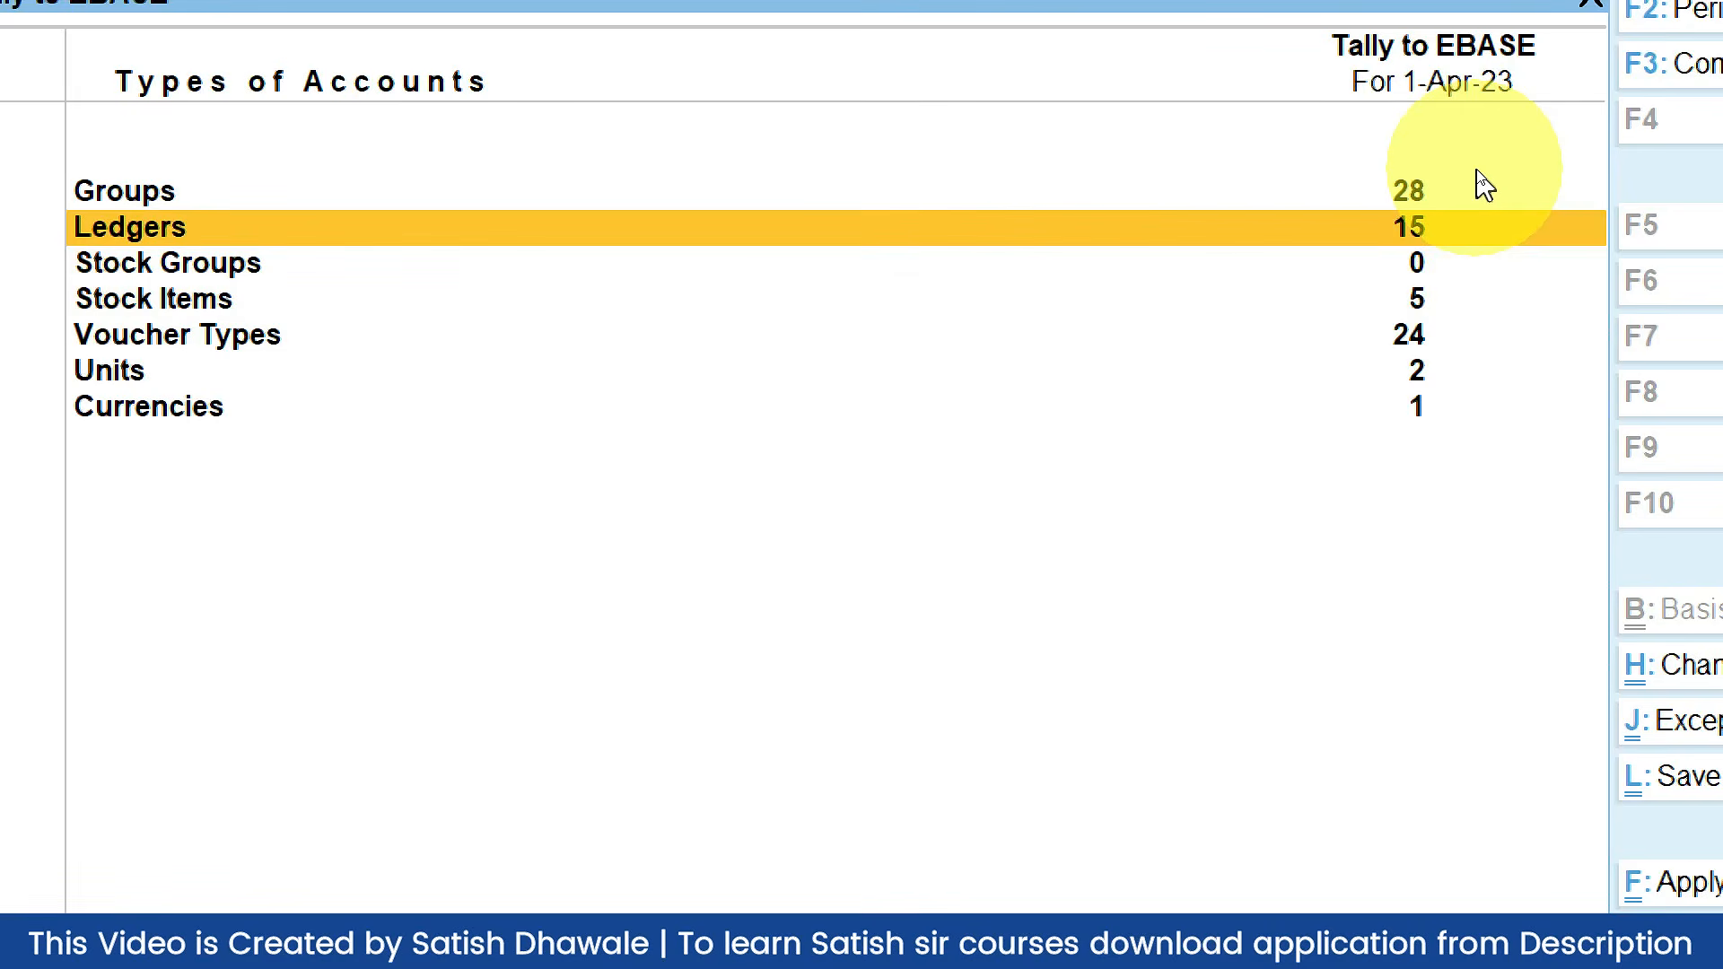
{"action": "key", "text": "Down"}
{"action": "key", "text": "Down"}
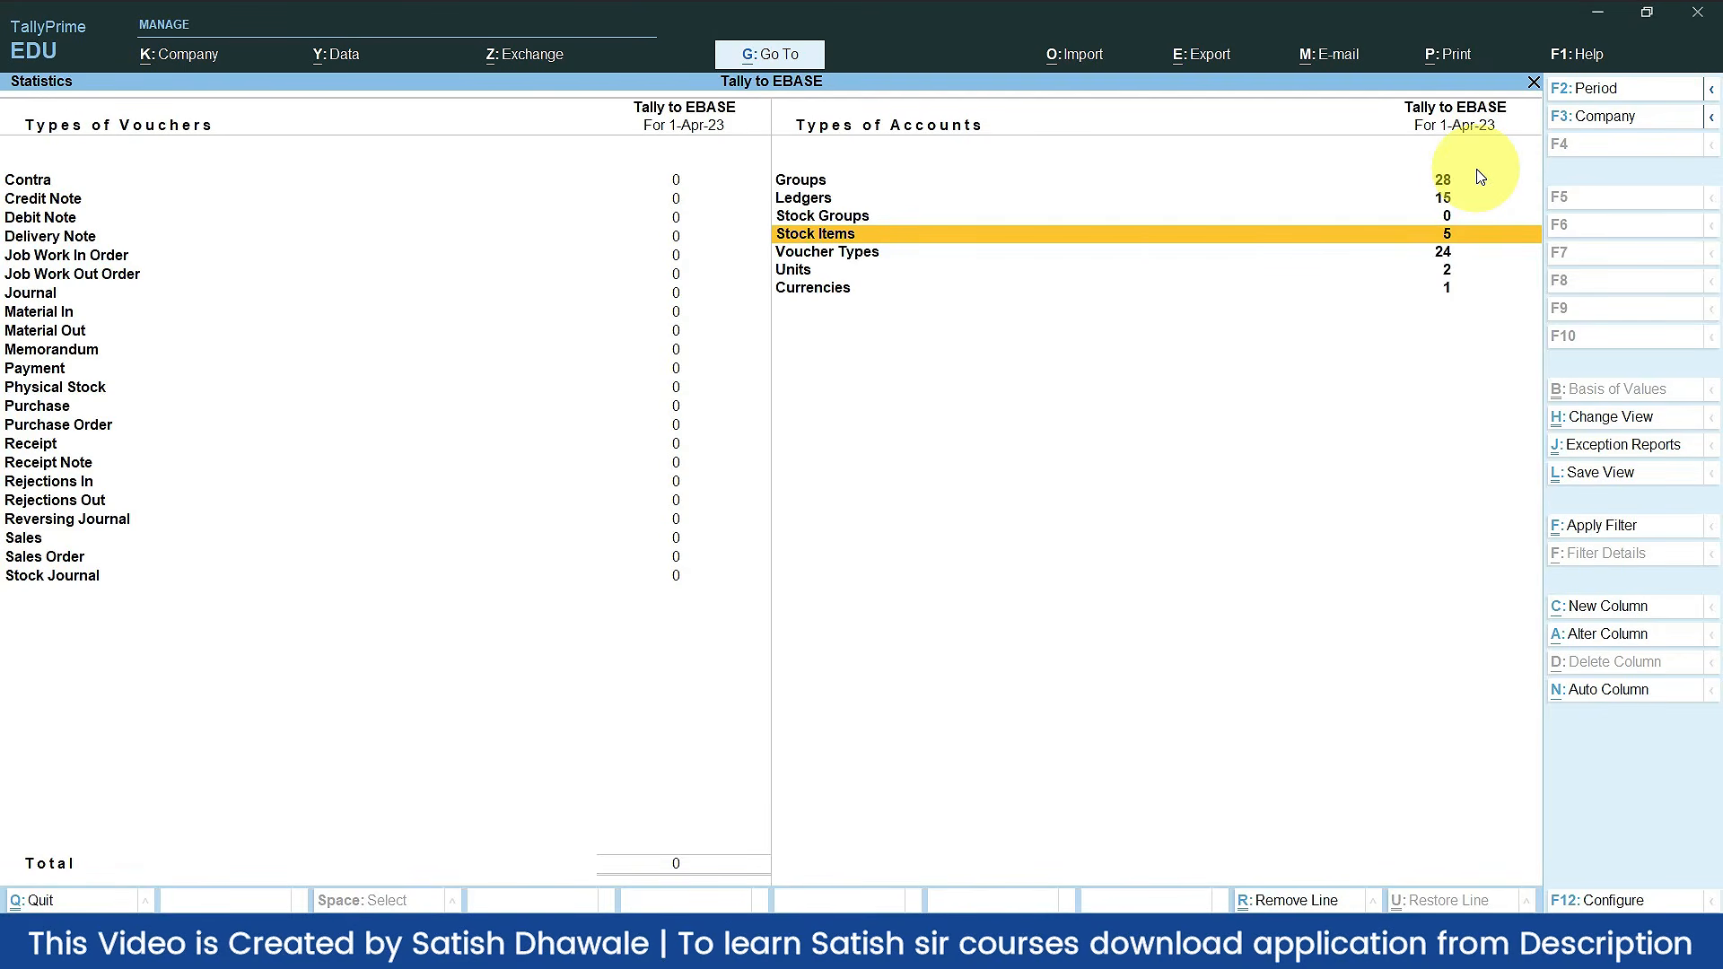
{"action": "key", "text": "alt+Tab"}
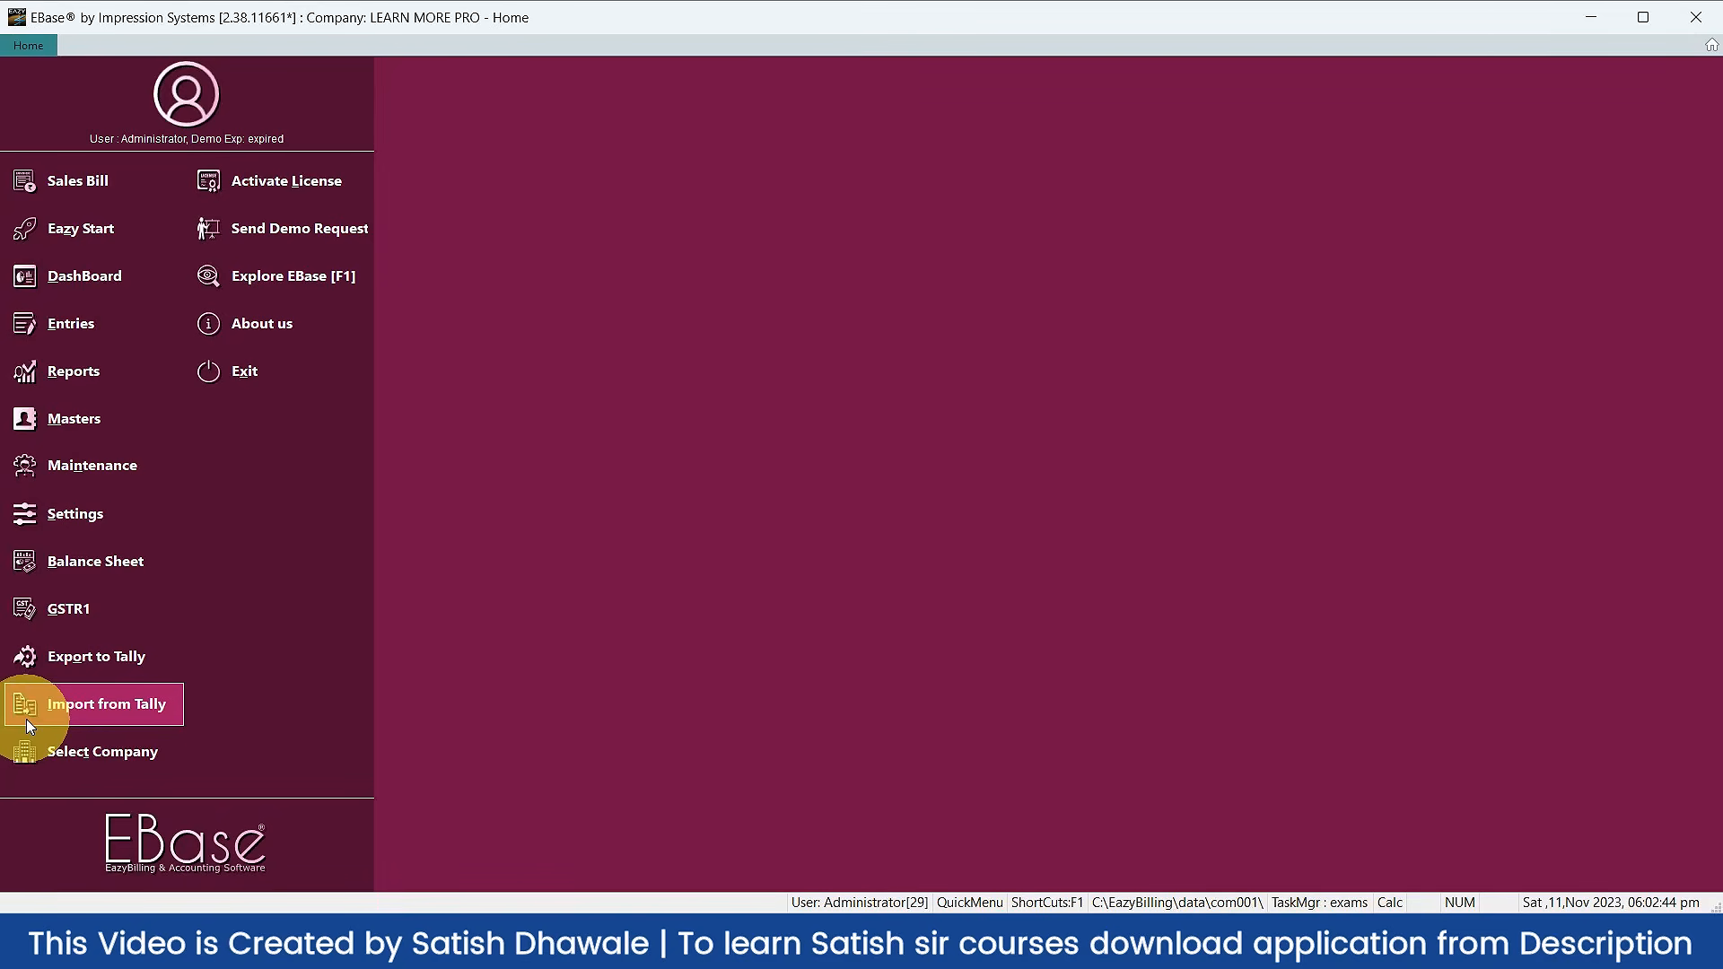
Step: Start Import from Tally and select the Tally to EBASE company as the source
{"action": "left_click", "coordinate": [149, 706]}
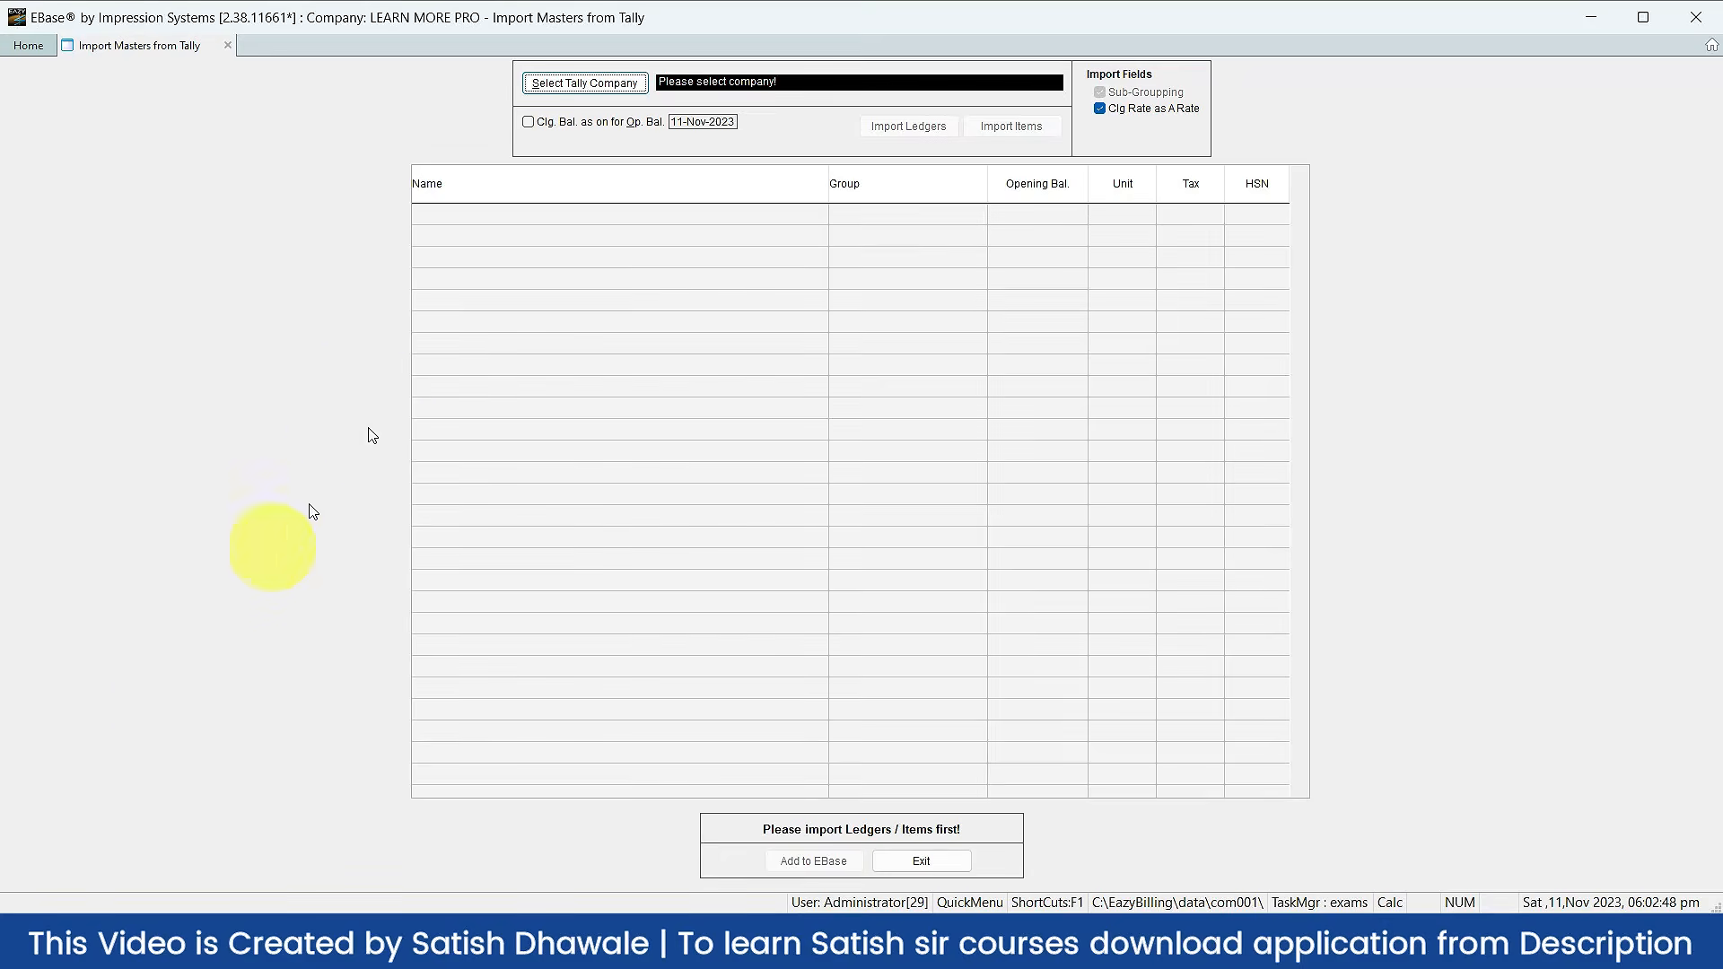
{"action": "left_click", "coordinate": [613, 96]}
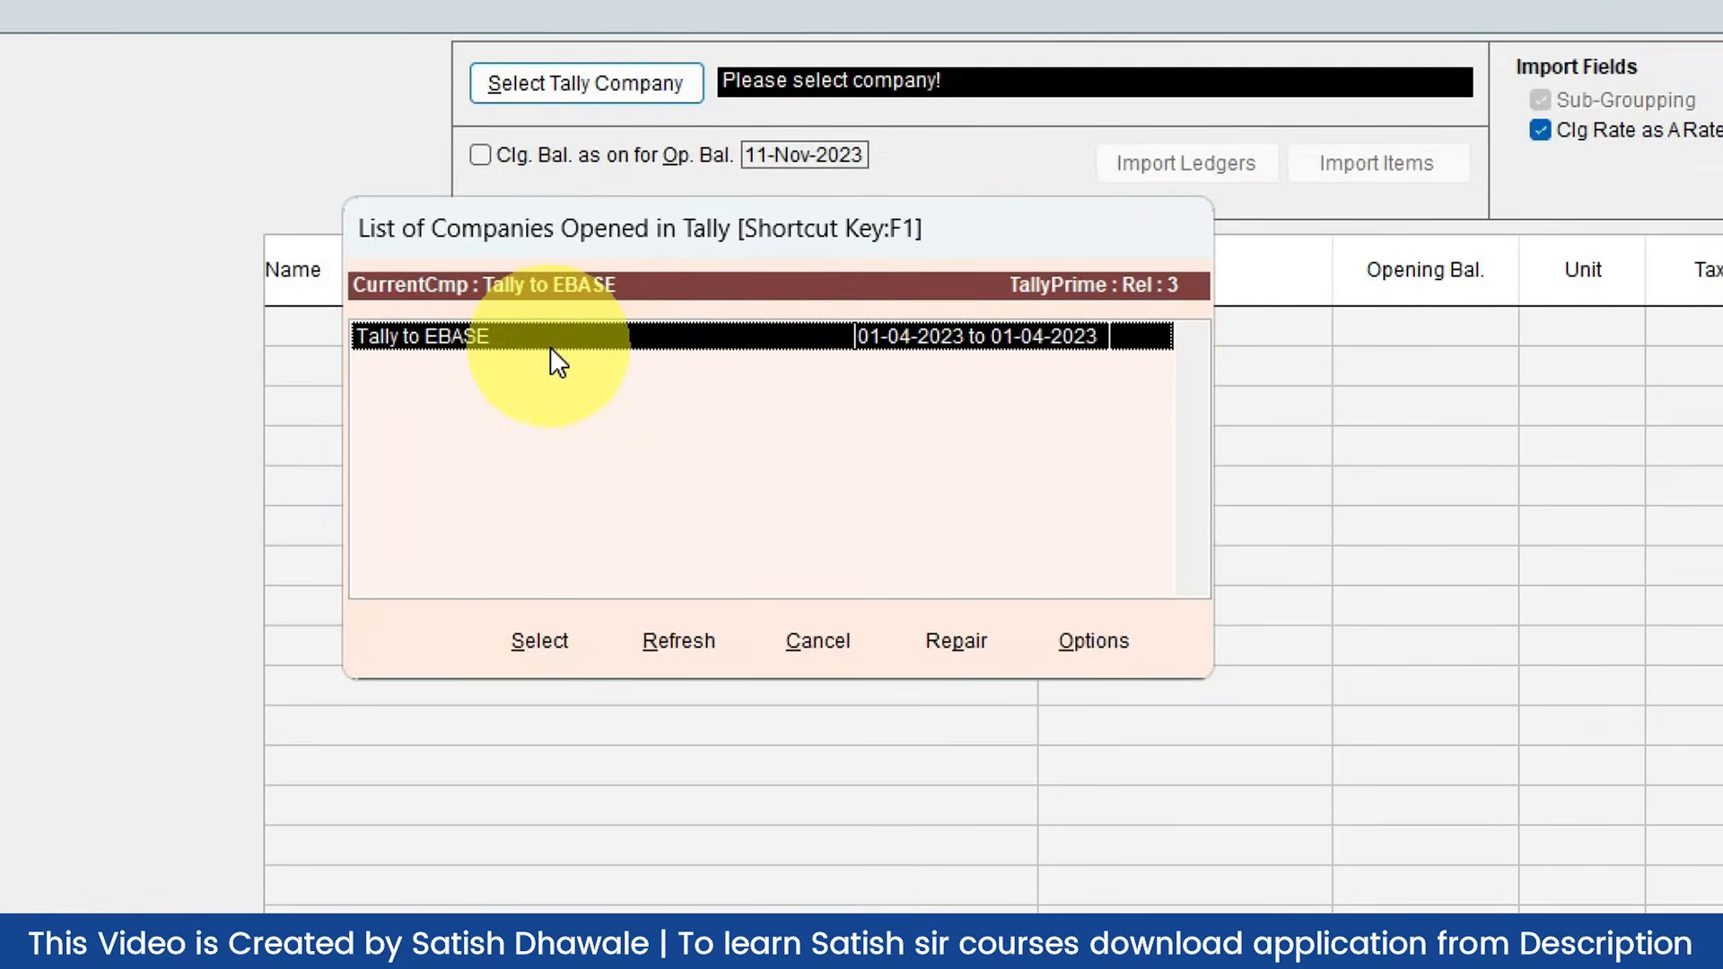
{"action": "left_click", "coordinate": [569, 648]}
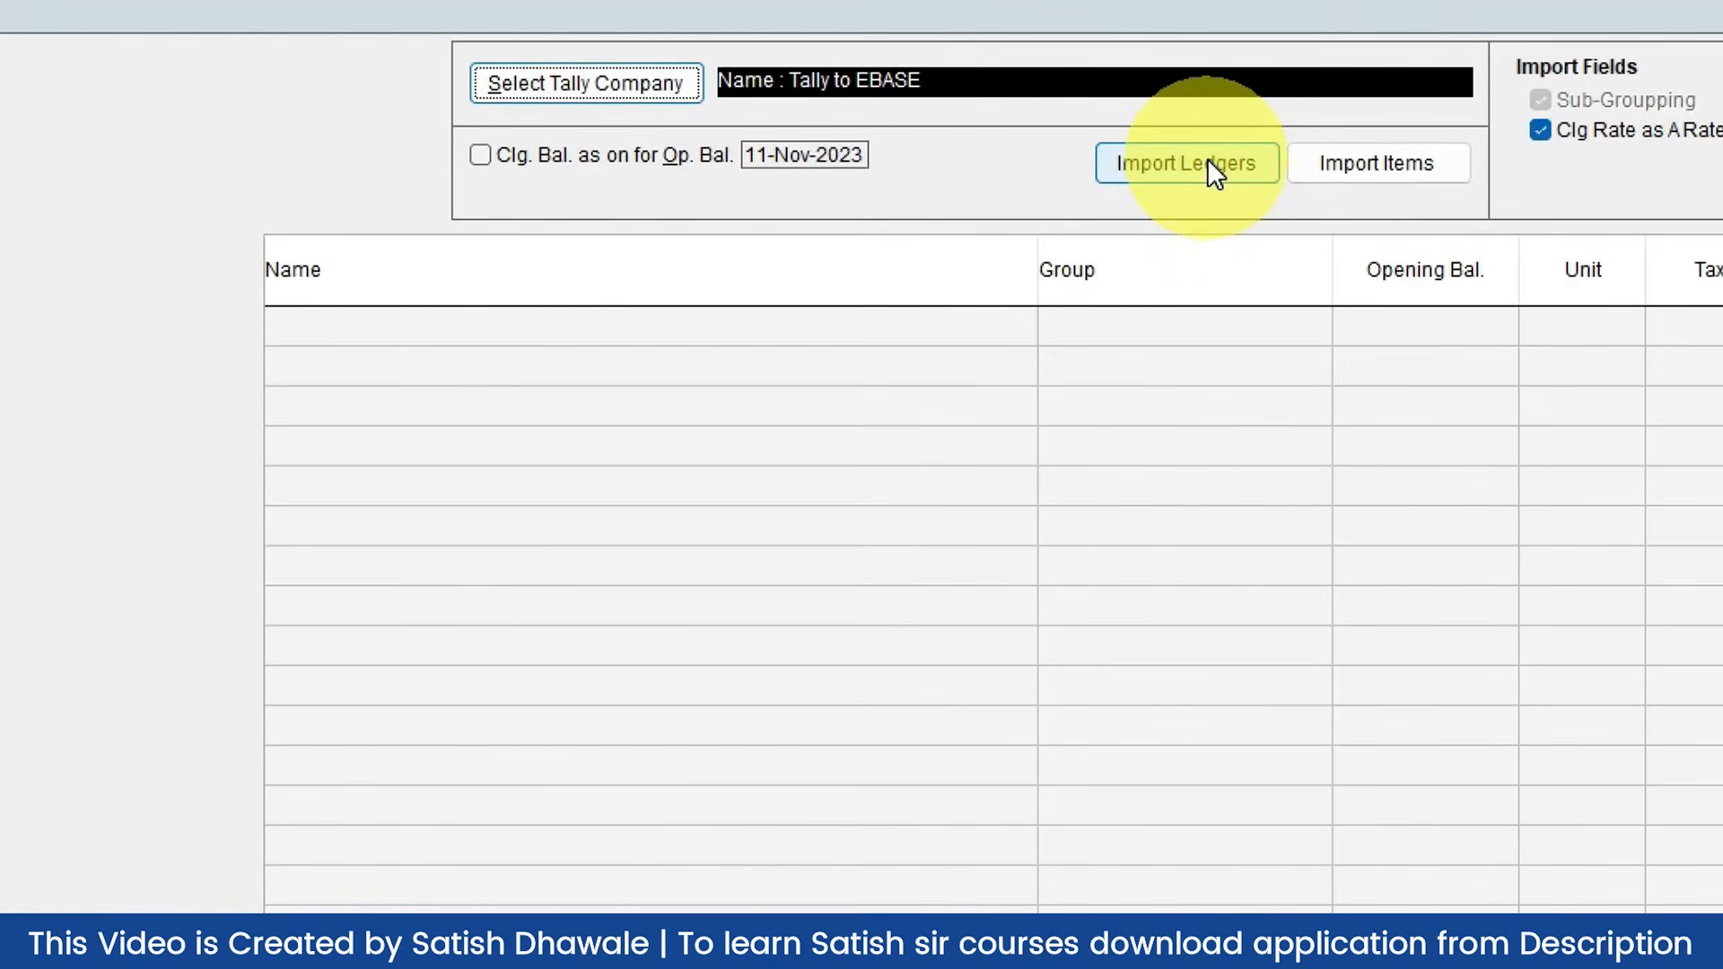
Step: Fetch the Tally ledgers, including Infosys and ITC Limited, and add all 14 to EBase
{"action": "left_click", "coordinate": [1211, 163]}
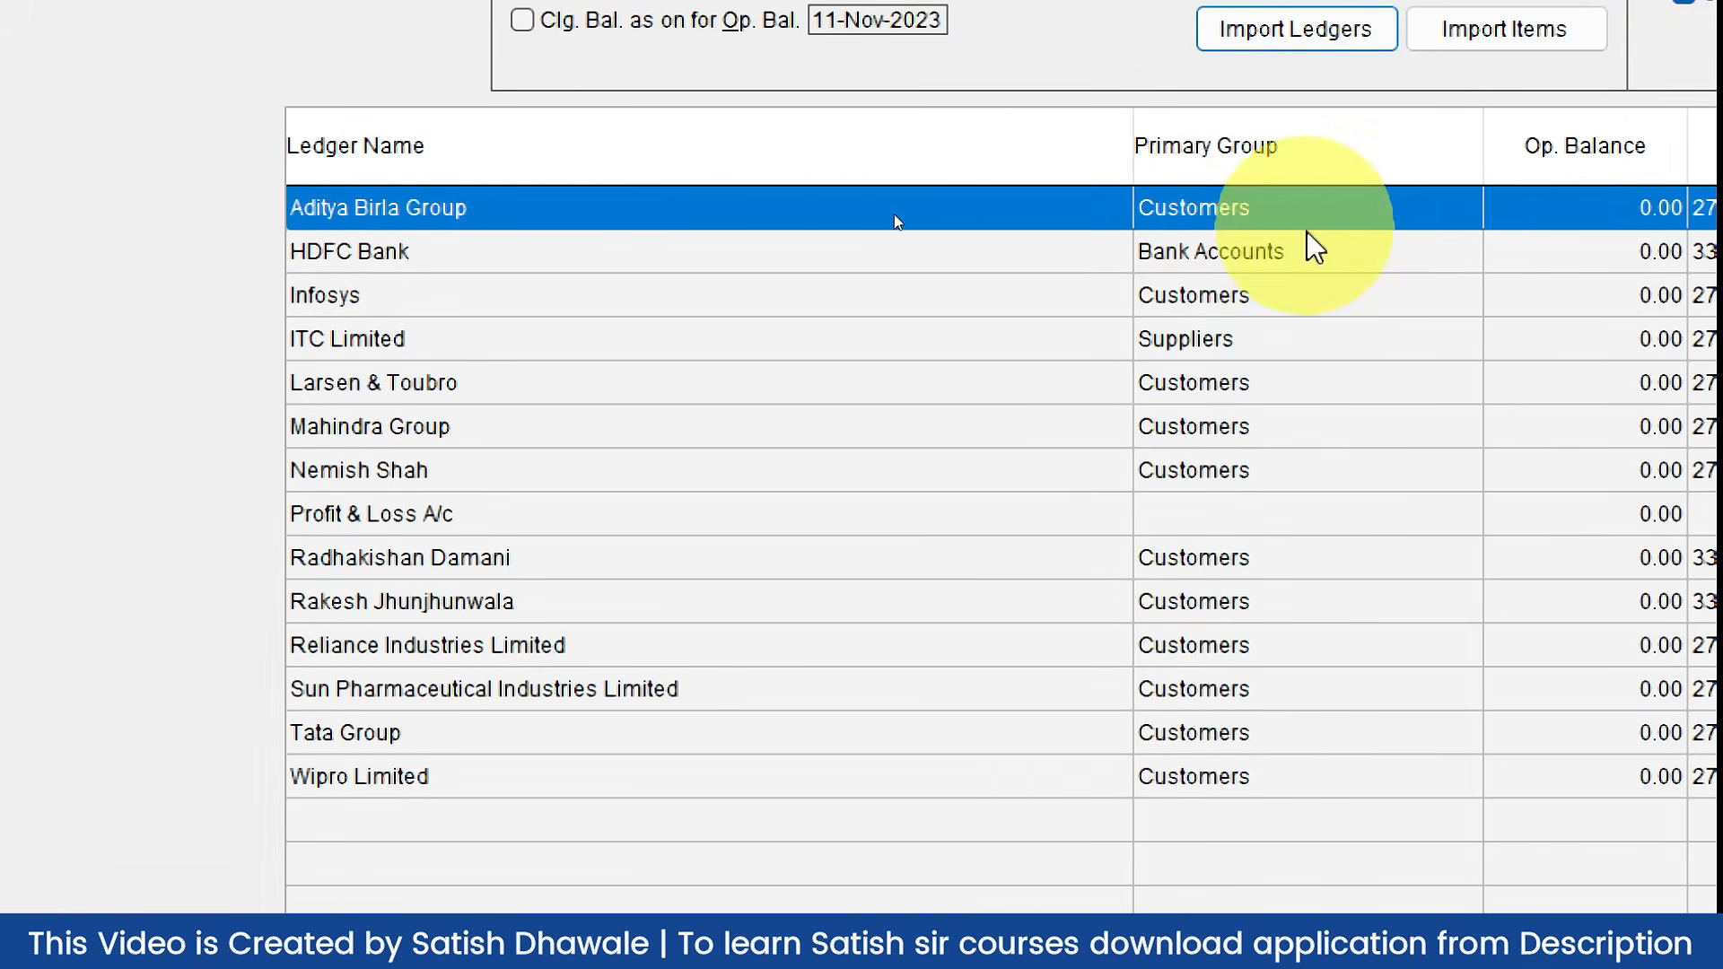
{"action": "left_click", "coordinate": [1205, 299]}
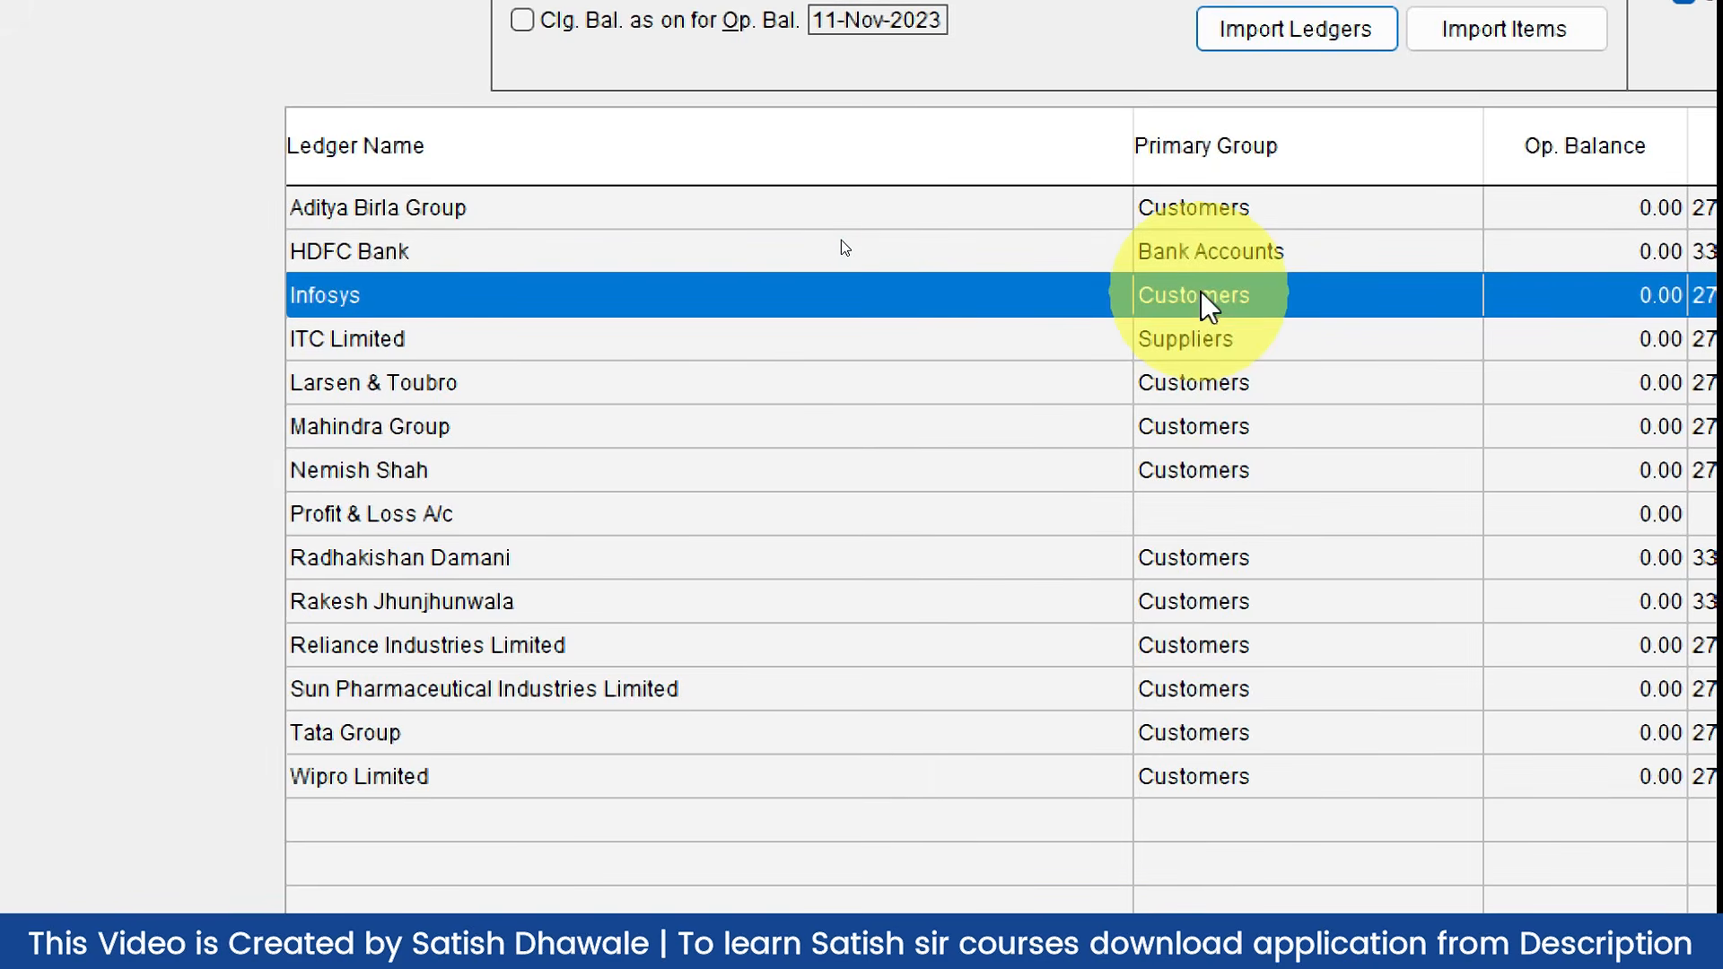
{"action": "left_click", "coordinate": [1186, 337]}
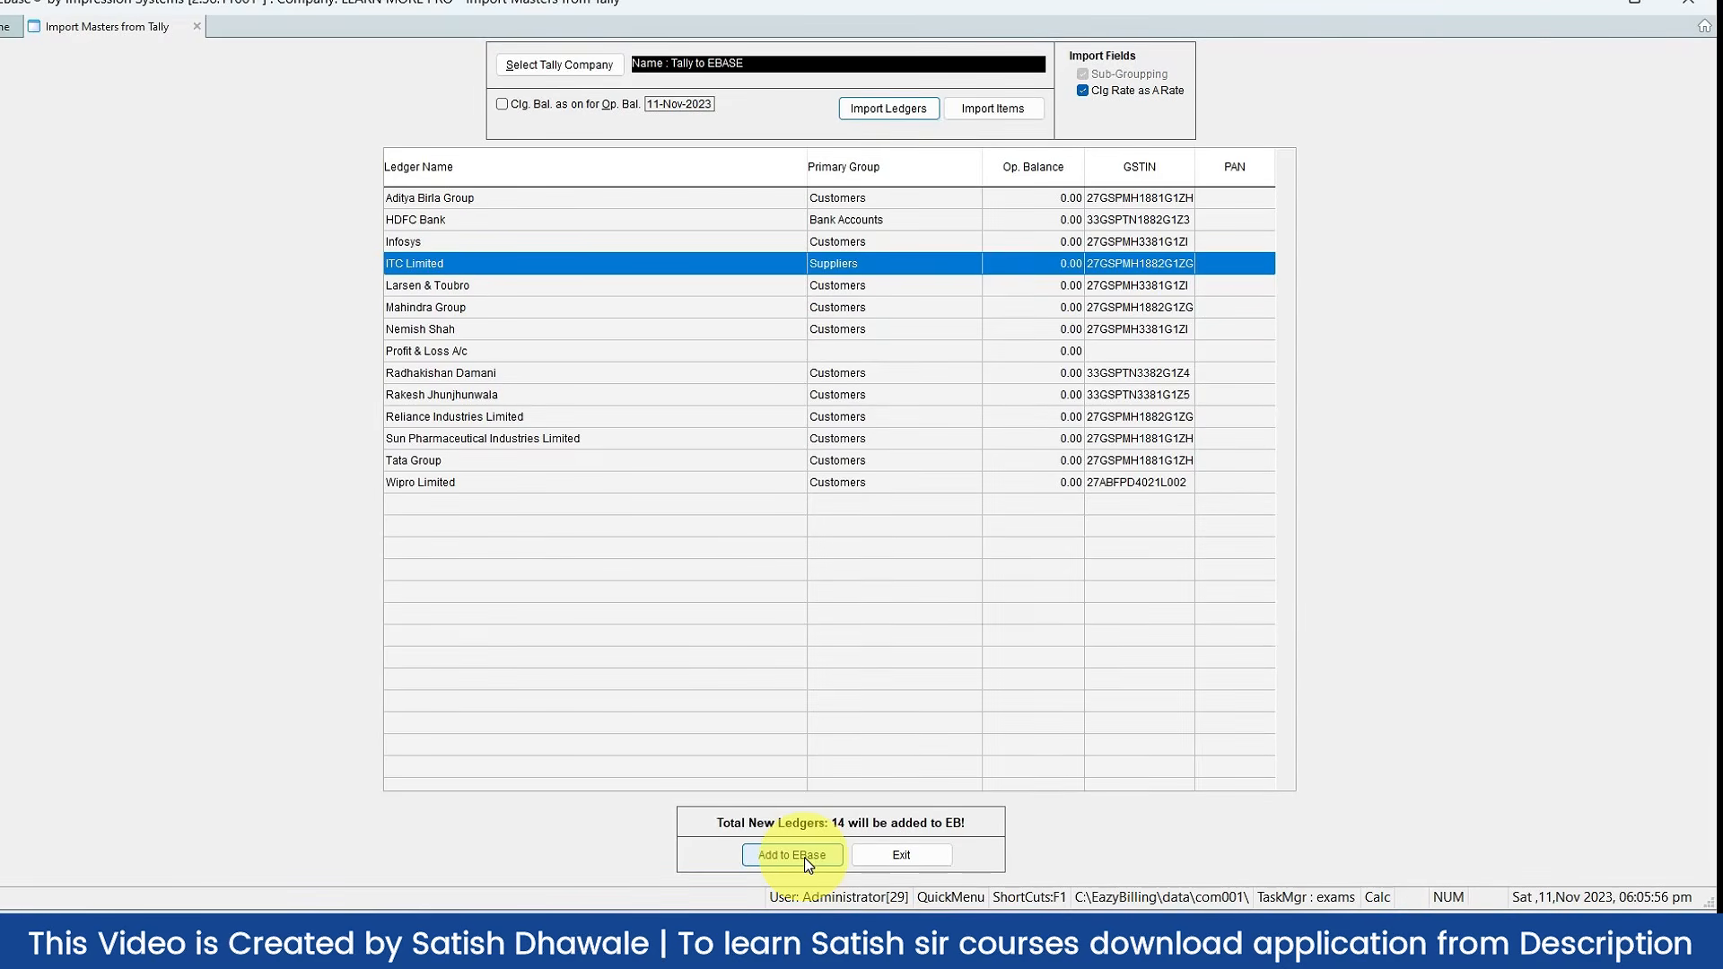
{"action": "left_click", "coordinate": [804, 858]}
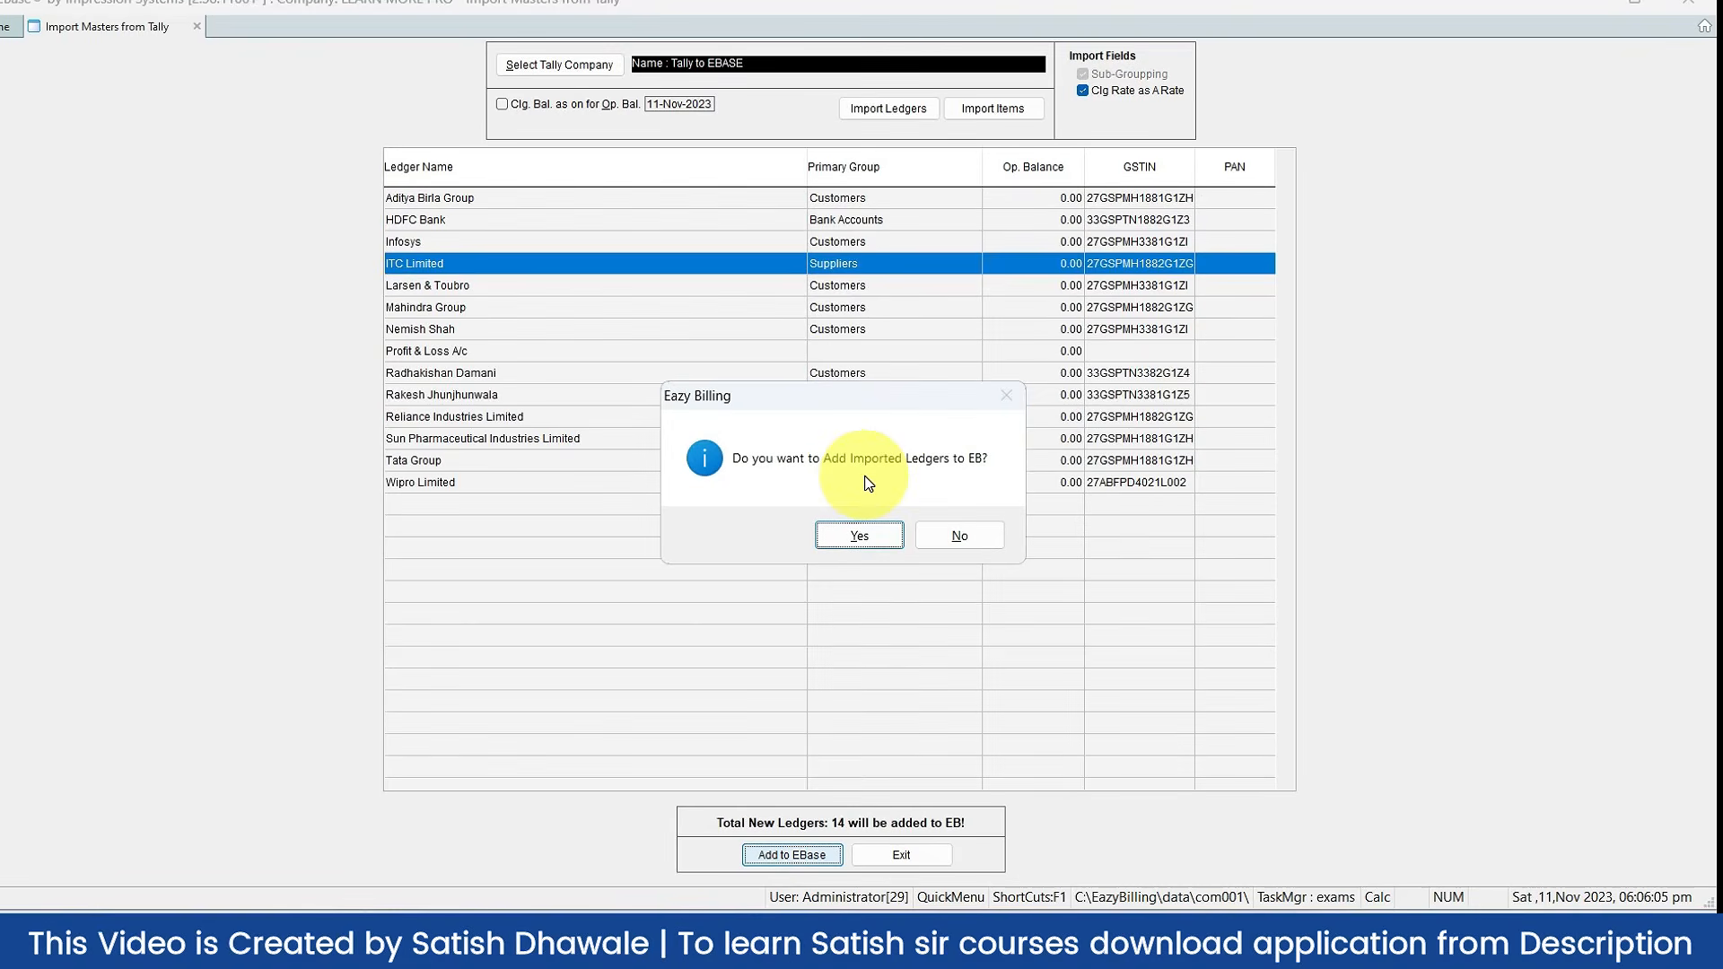
{"action": "left_click", "coordinate": [864, 537]}
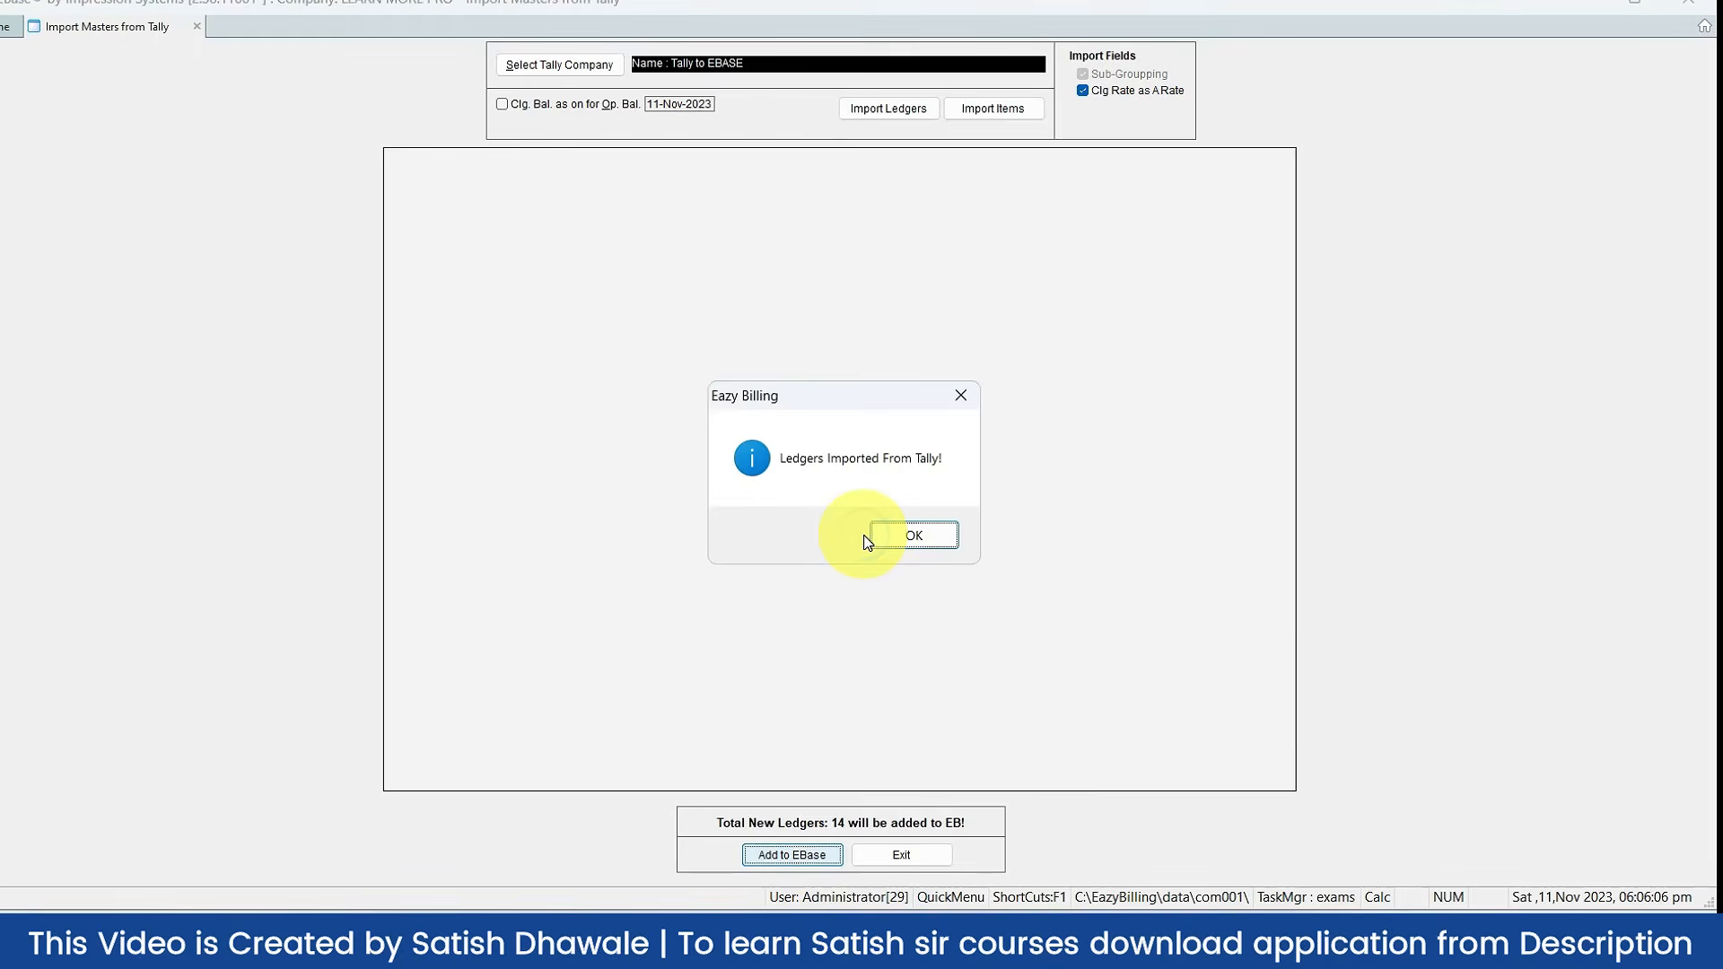
{"action": "left_click", "coordinate": [923, 543]}
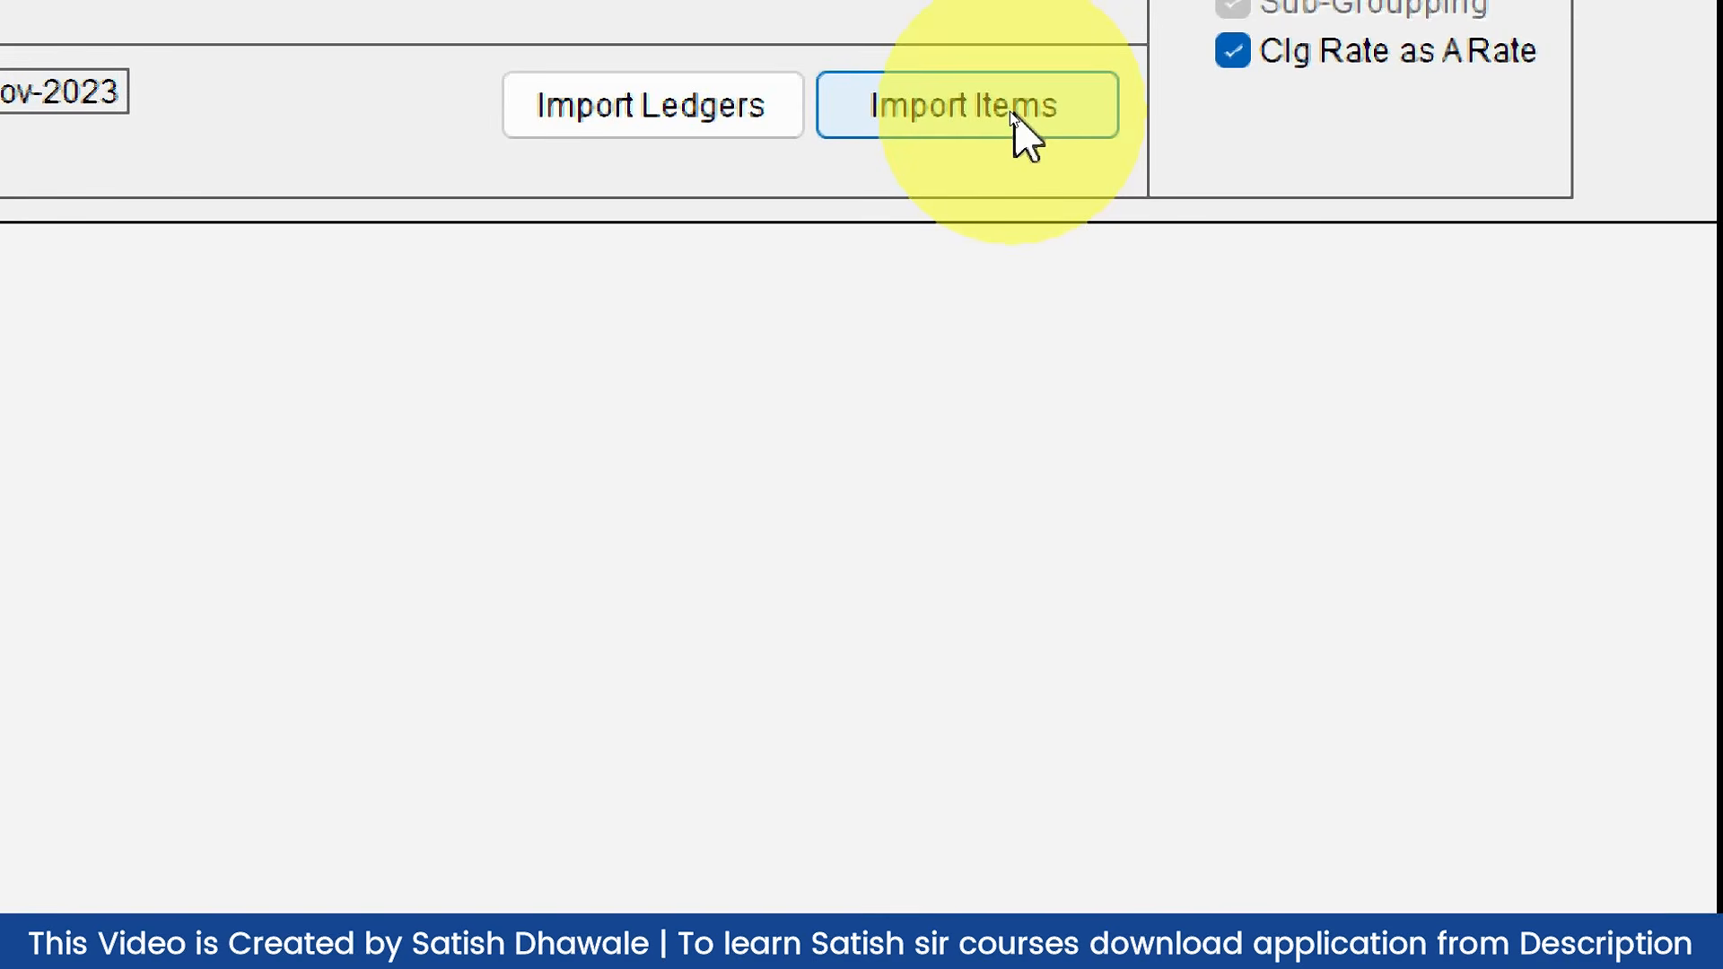
Step: Load the 5 Tally stock items such as Butter, add them to EBase, and exit the import screen
{"action": "left_click", "coordinate": [1010, 111]}
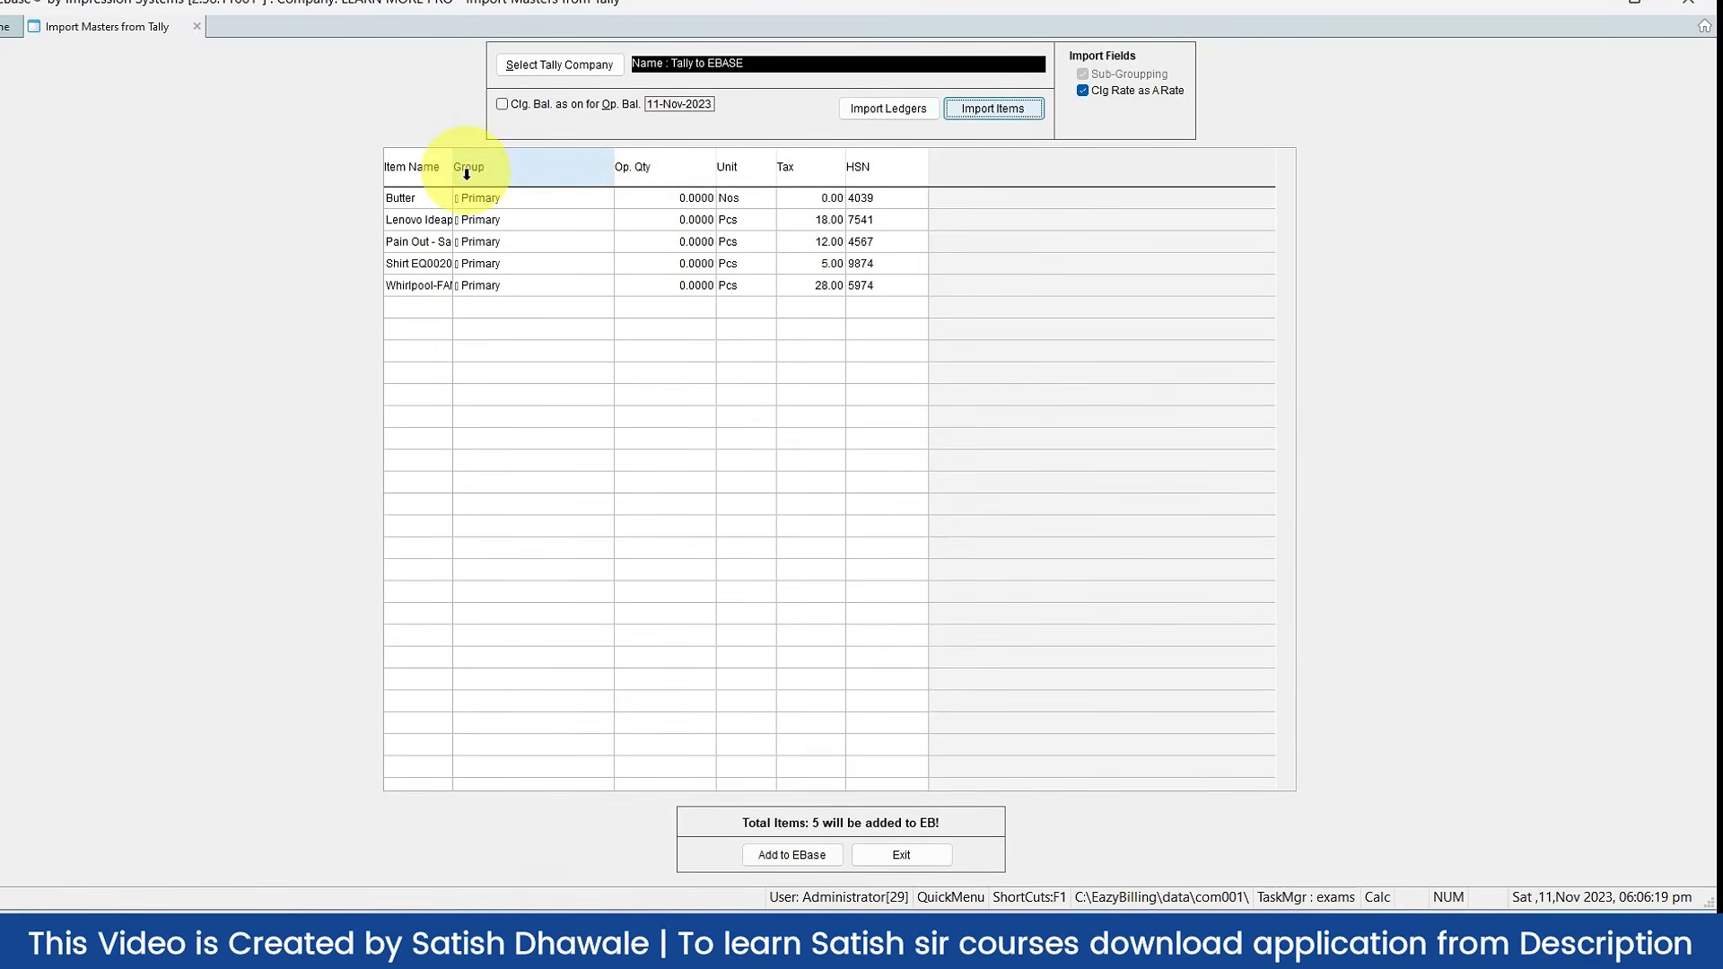
{"action": "left_click", "coordinate": [450, 192]}
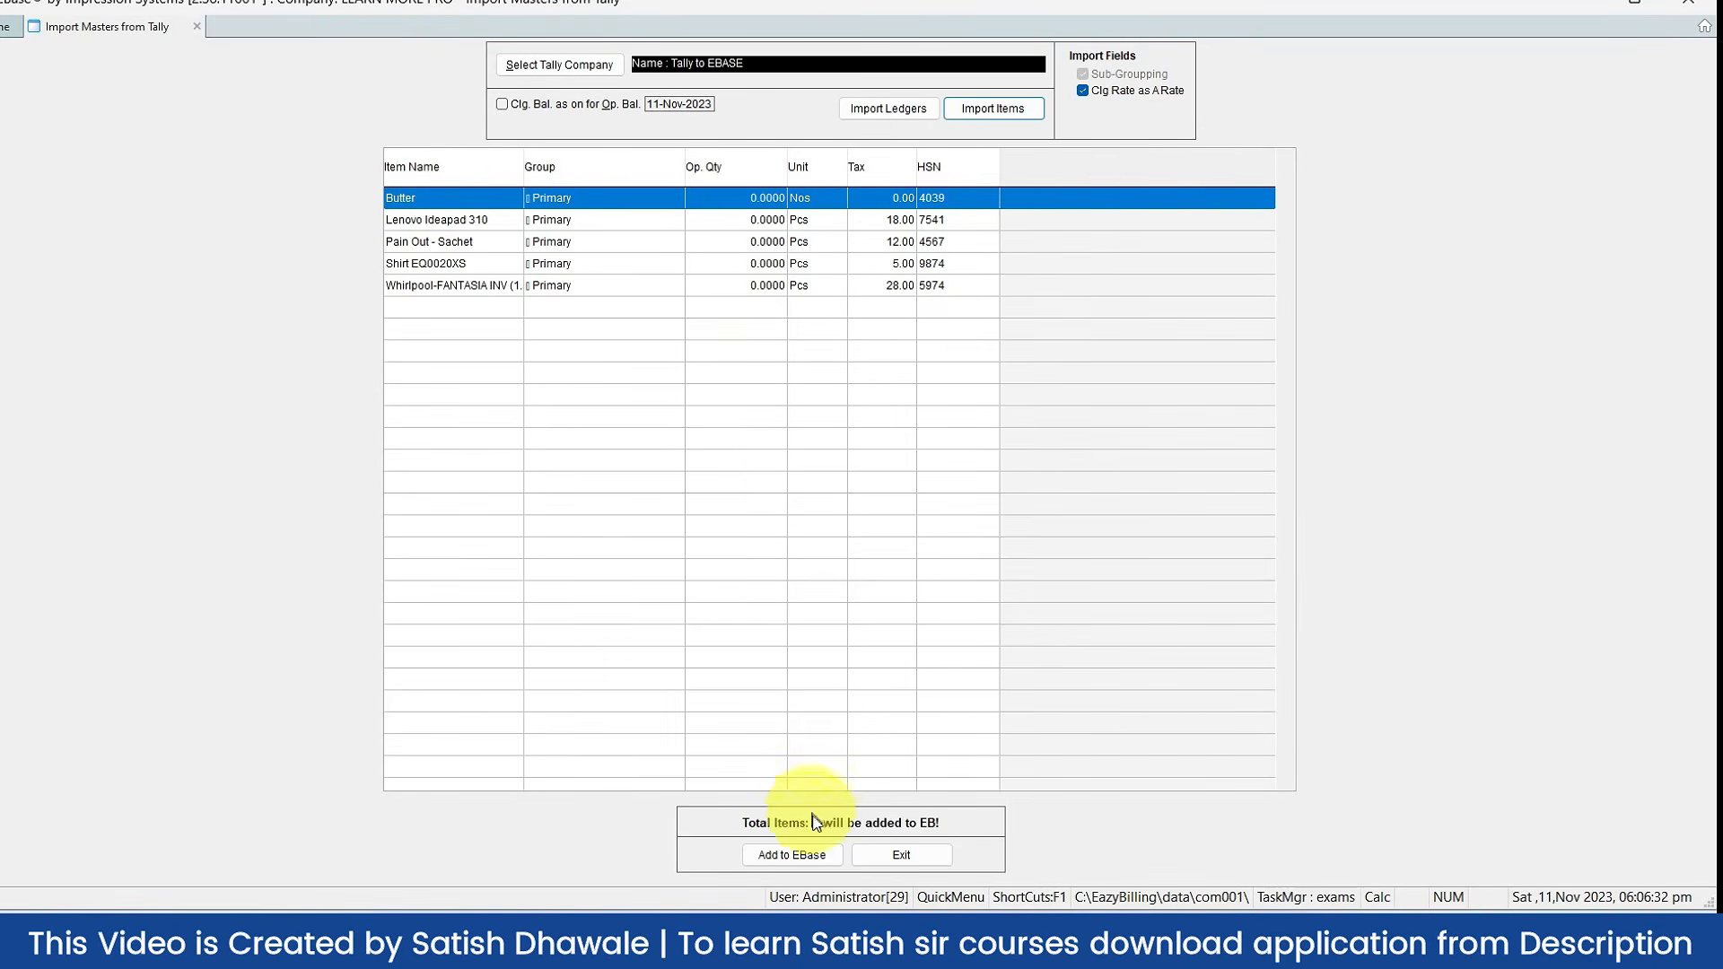
{"action": "left_click", "coordinate": [801, 866]}
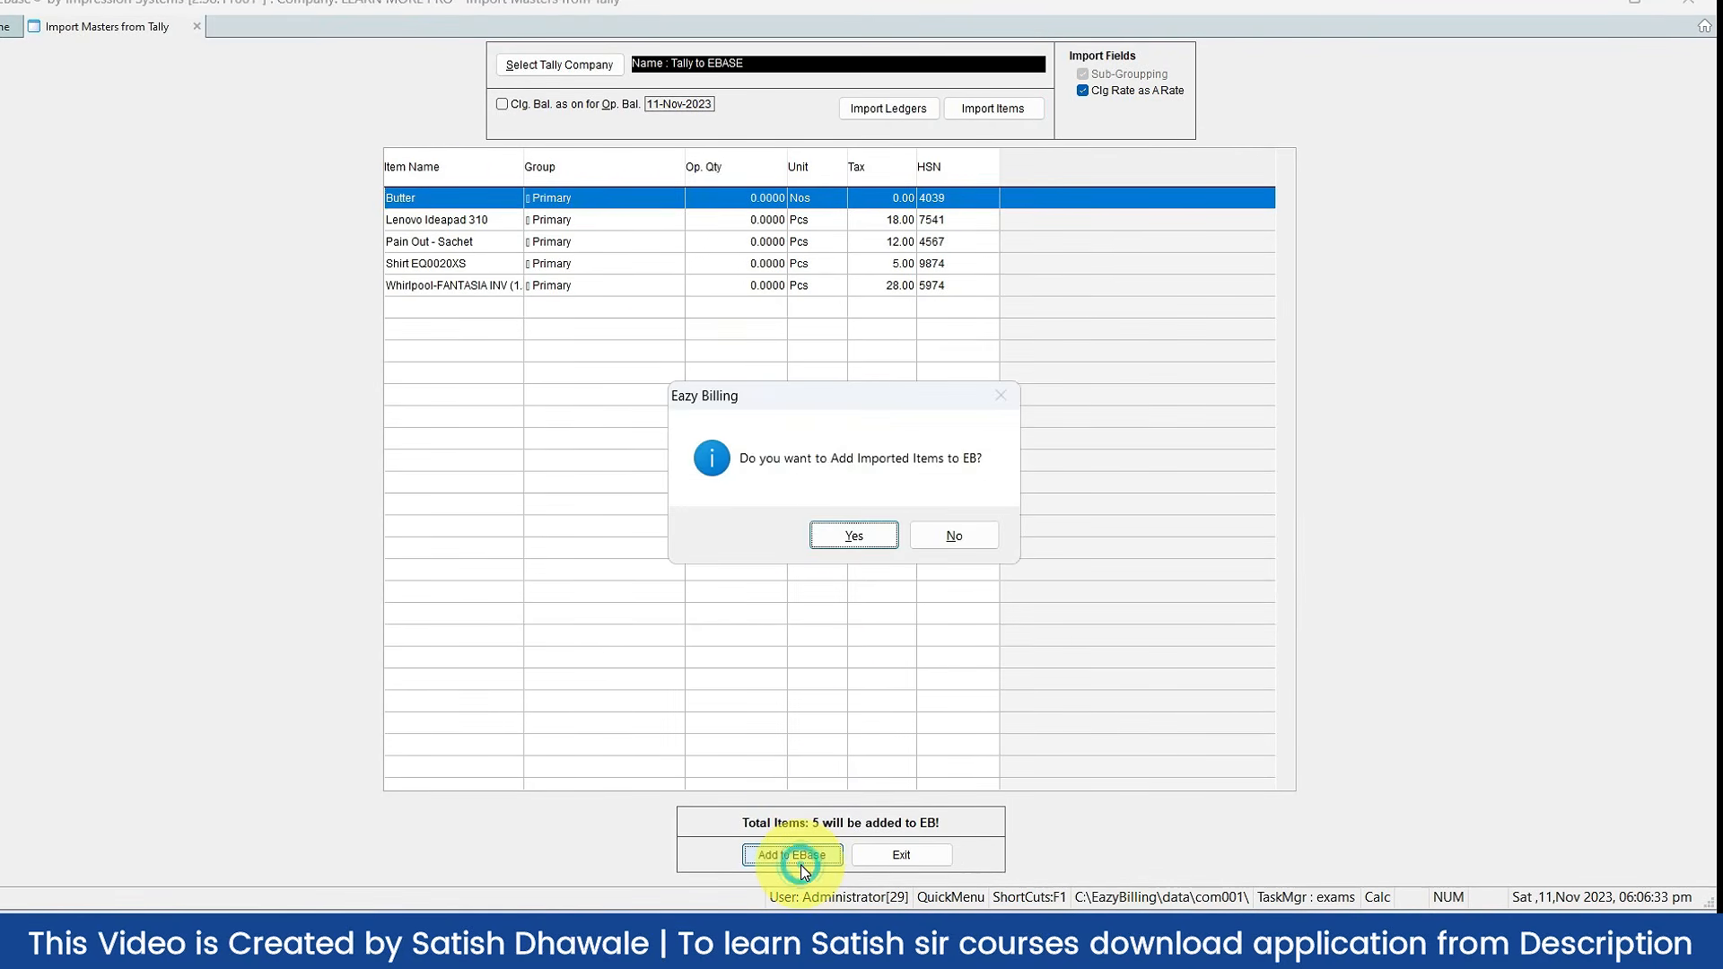
{"action": "left_click", "coordinate": [843, 531]}
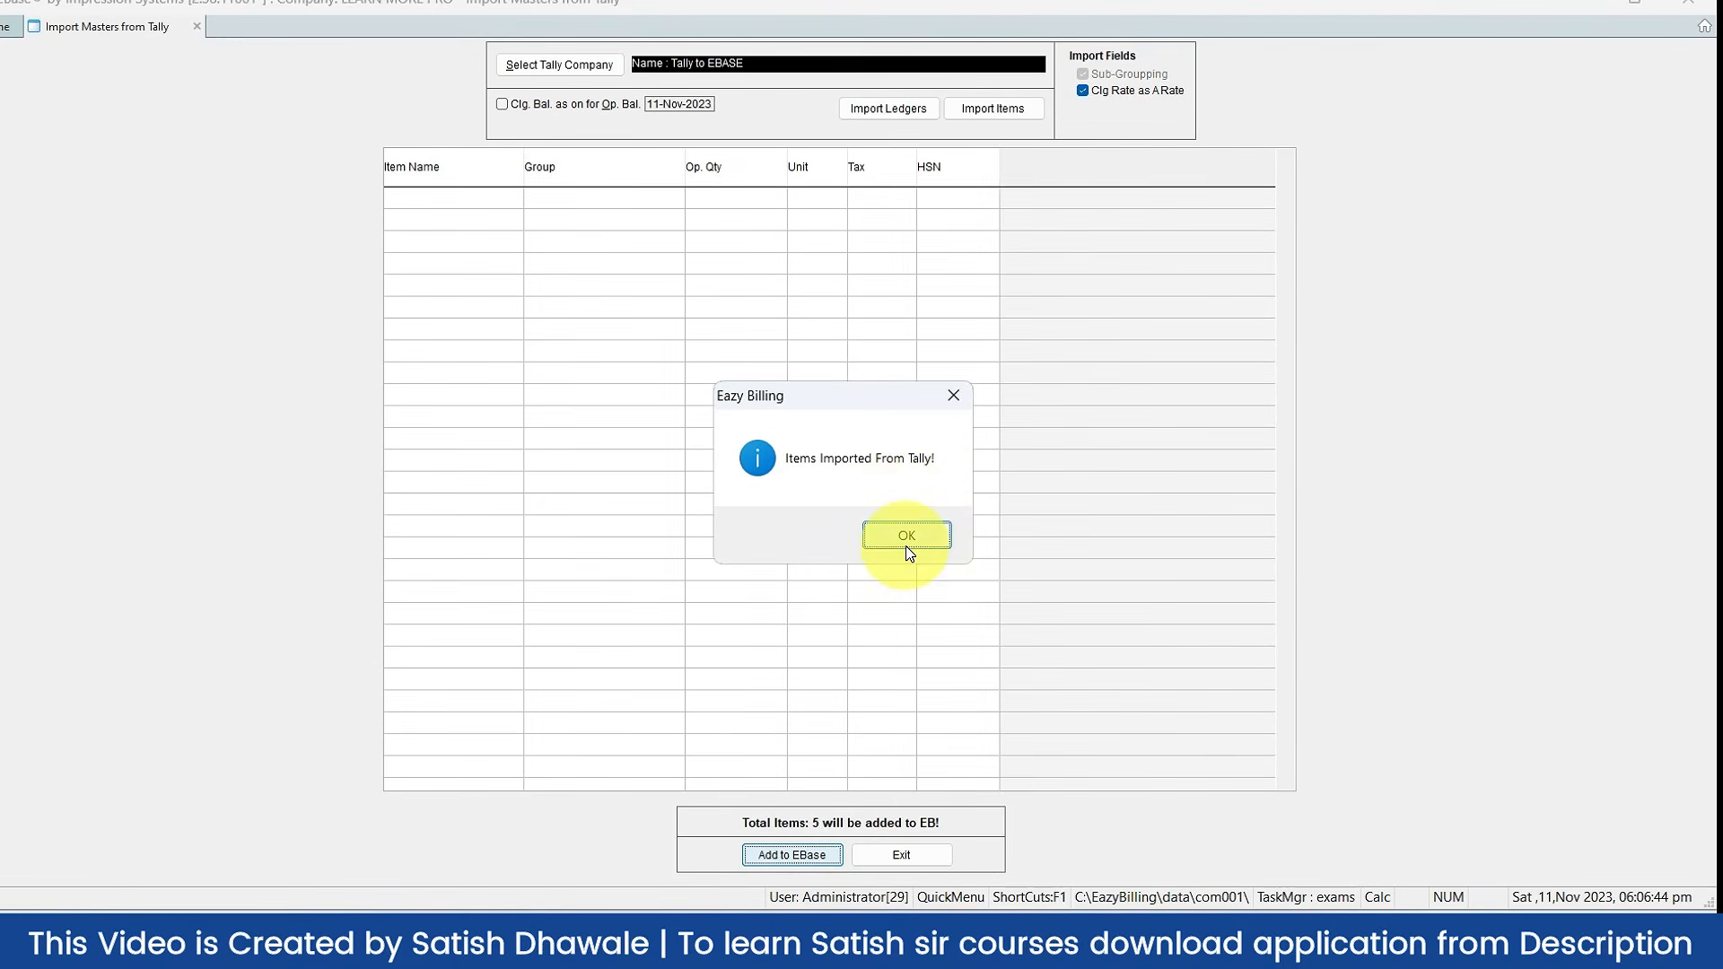
{"action": "left_click", "coordinate": [909, 541]}
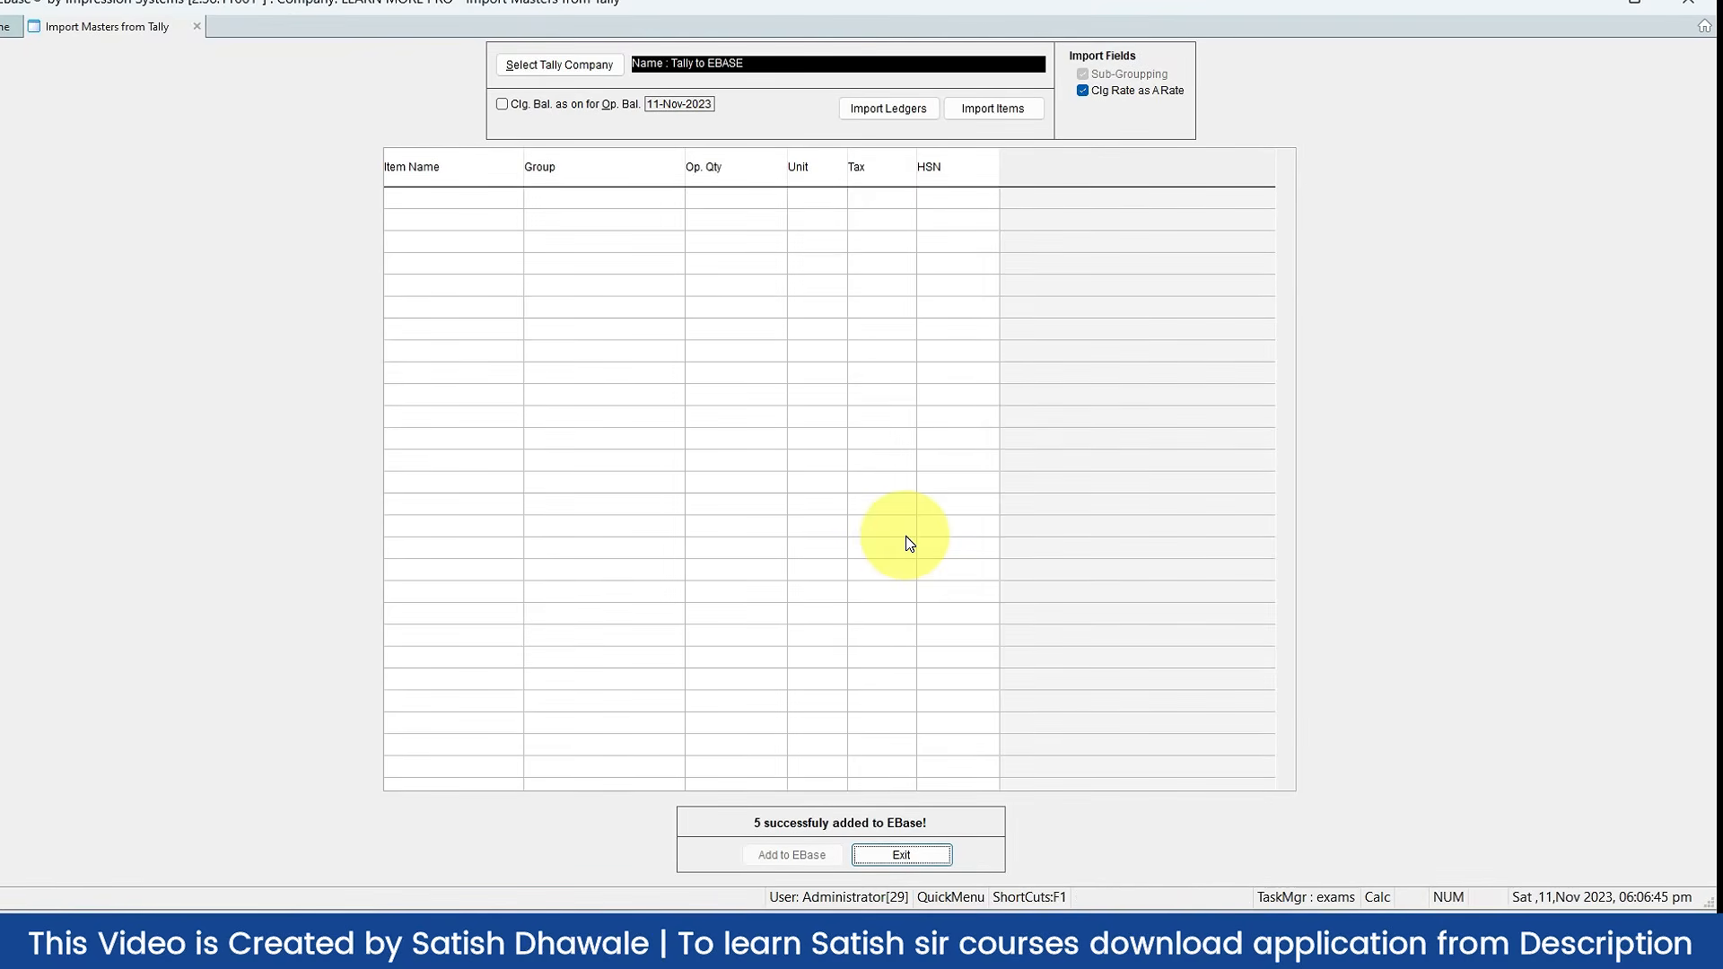
{"action": "key", "text": "Escape"}
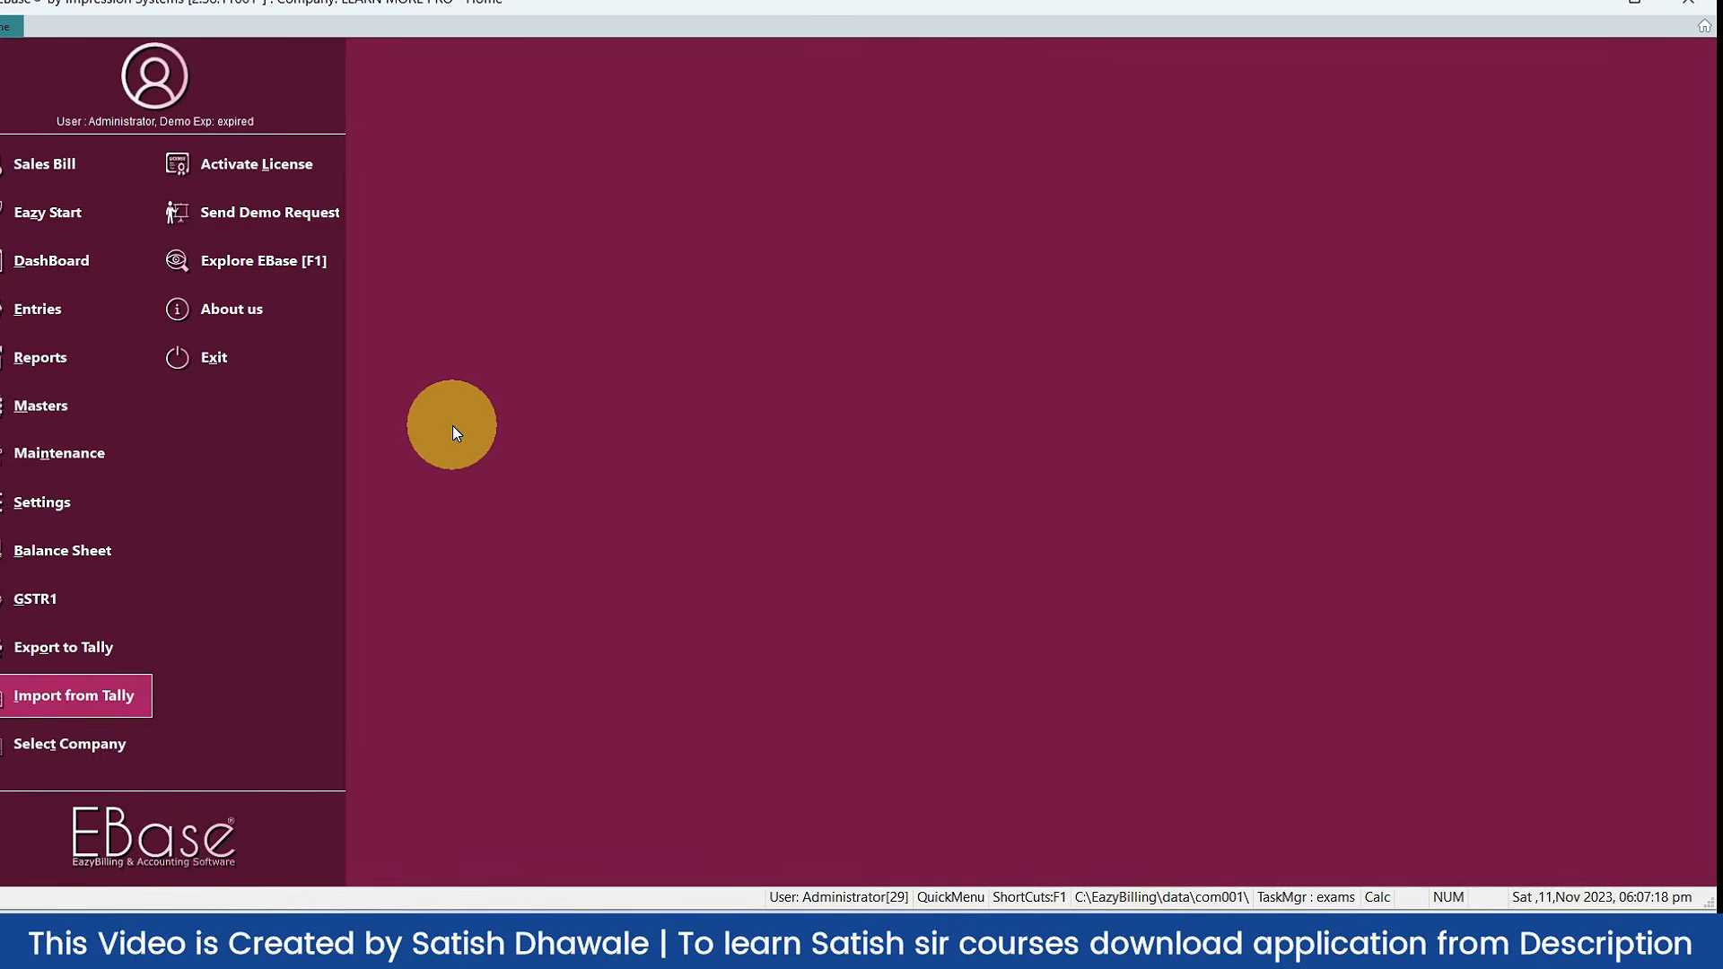
{"action": "left_click", "coordinate": [454, 427]}
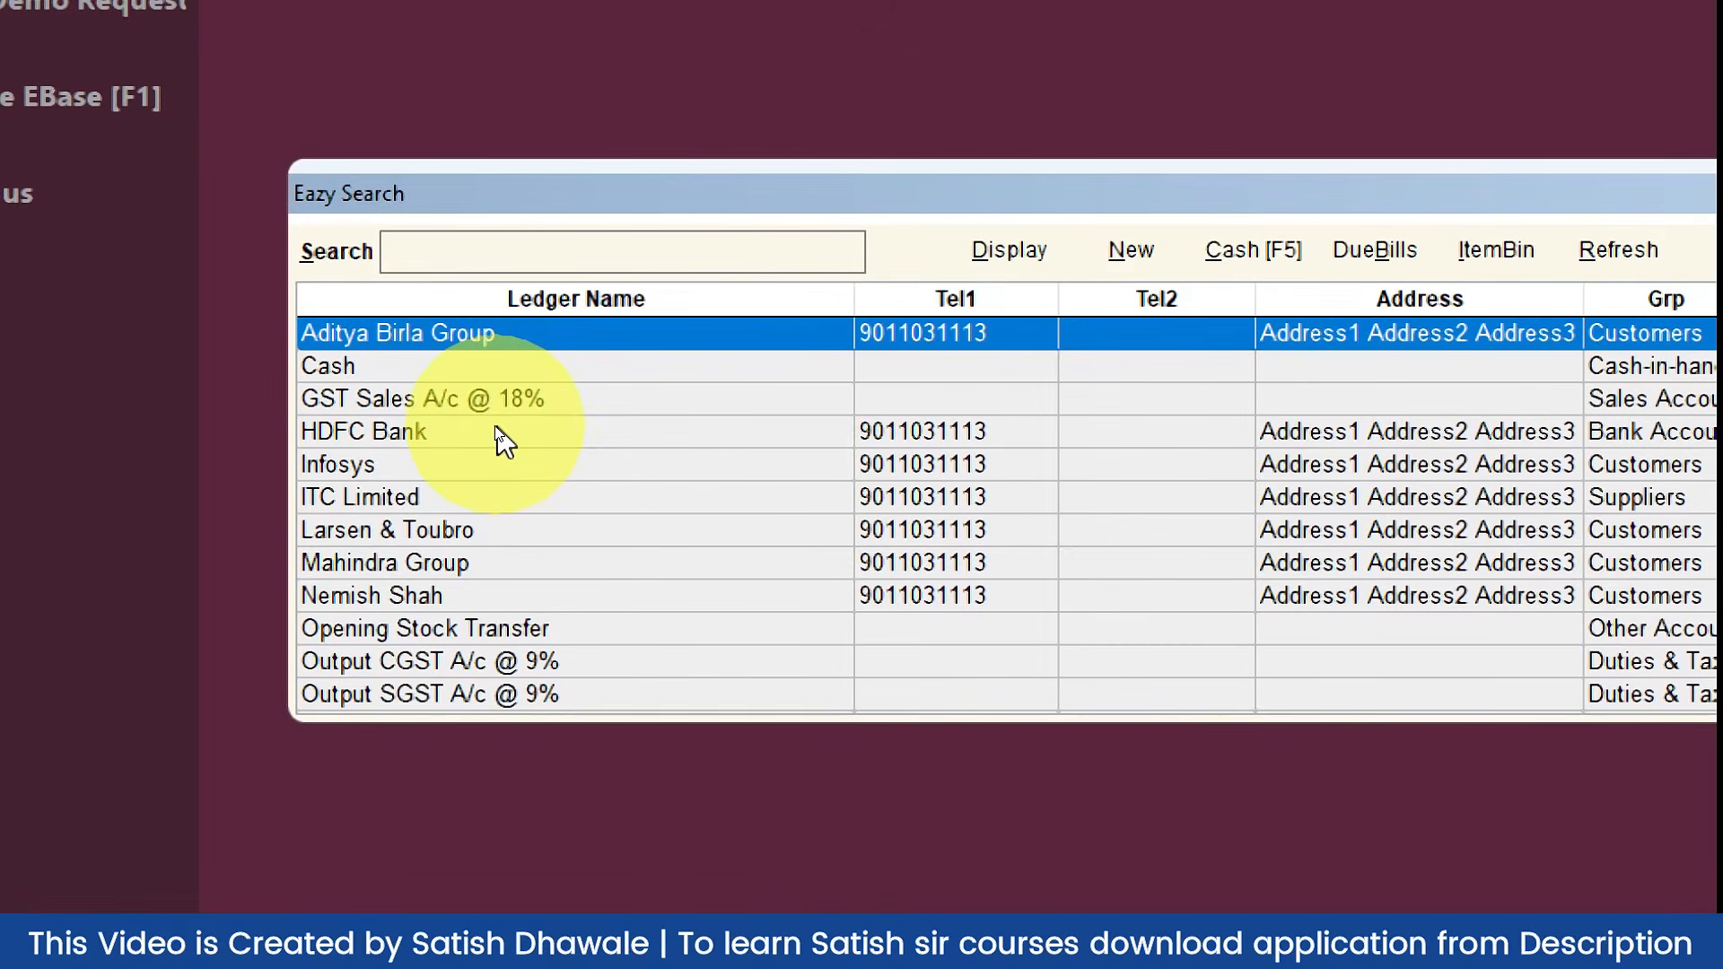
{"action": "key", "text": "Down"}
{"action": "key", "text": "Down"}
{"action": "key", "text": "Down"}
{"action": "key", "text": "Down"}
{"action": "key", "text": "Down"}
{"action": "key", "text": "Down"}
{"action": "key", "text": "Down"}
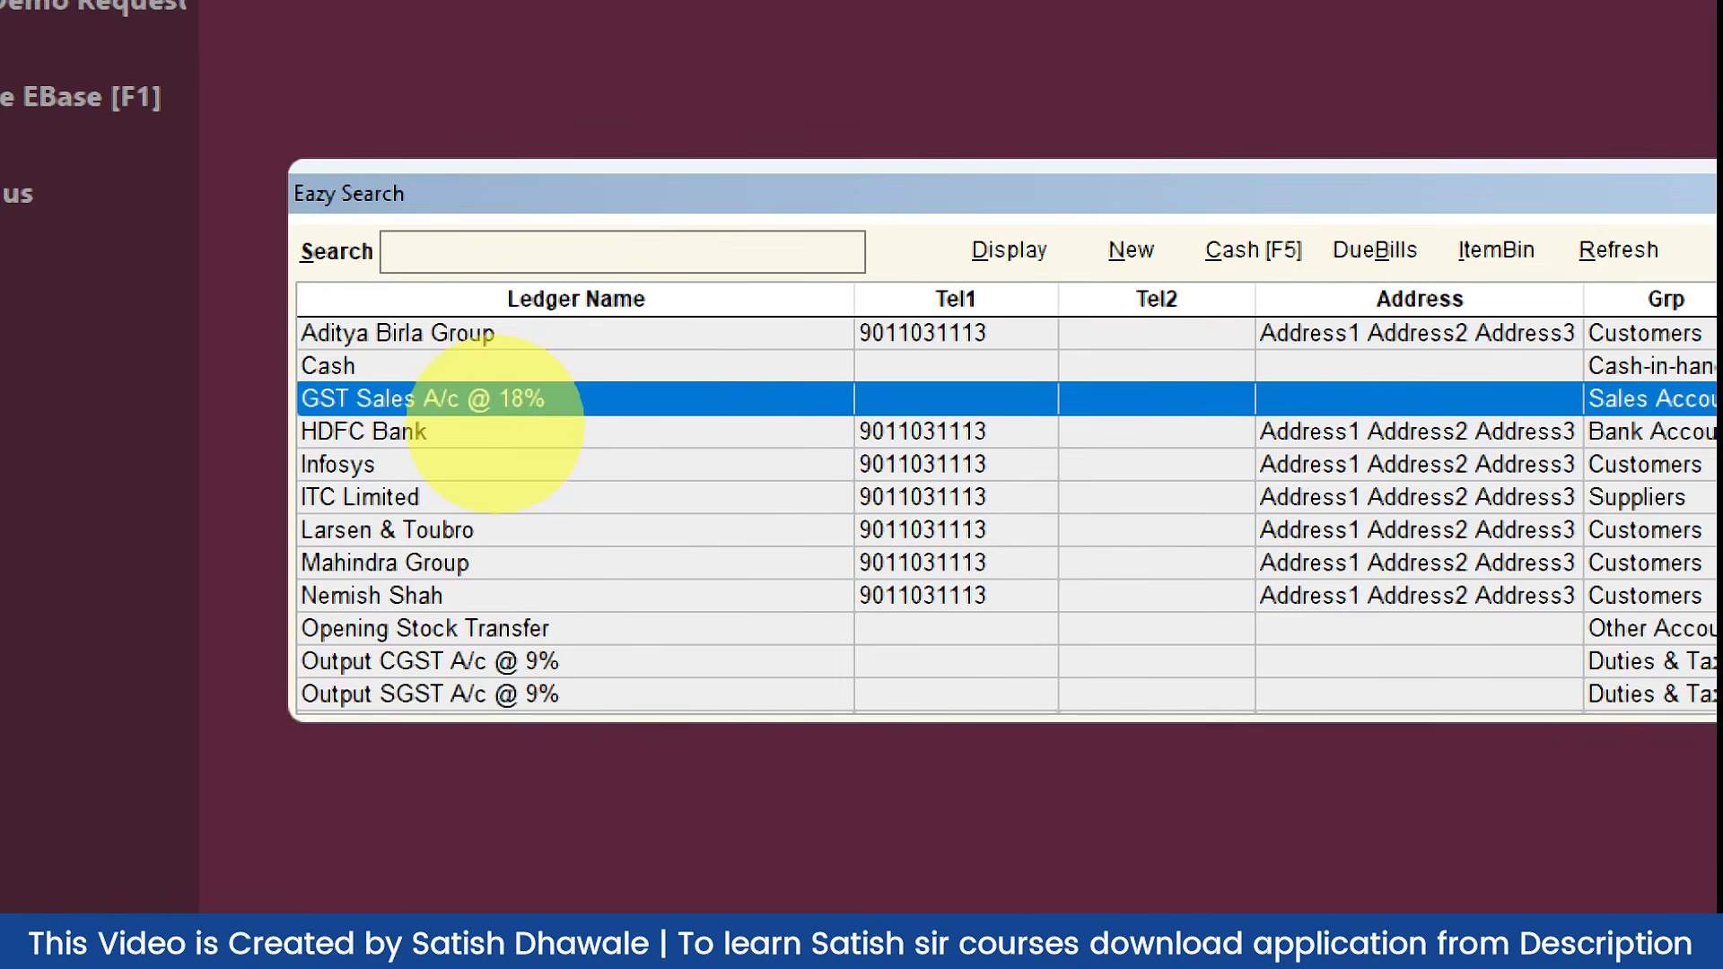
{"action": "key", "text": "Down"}
{"action": "key", "text": "Down"}
{"action": "key", "text": "Down"}
{"action": "key", "text": "Down"}
{"action": "key", "text": "Down"}
{"action": "key", "text": "Down"}
{"action": "key", "text": "Down"}
{"action": "key", "text": "Down"}
{"action": "key", "text": "Down"}
{"action": "key", "text": "Down"}
{"action": "key", "text": "Down"}
{"action": "key", "text": "Down"}
{"action": "key", "text": "Down"}
{"action": "key", "text": "Down"}
{"action": "key", "text": "Down"}
{"action": "key", "text": "Down"}
{"action": "key", "text": "Up"}
{"action": "key", "text": "Up"}
{"action": "key", "text": "Up"}
{"action": "key", "text": "Up"}
{"action": "key", "text": "Up"}
{"action": "key", "text": "Up"}
{"action": "key", "text": "Up"}
{"action": "key", "text": "Up"}
{"action": "key", "text": "Up"}
{"action": "key", "text": "Up"}
{"action": "key", "text": "Up"}
{"action": "key", "text": "Up"}
{"action": "key", "text": "Up"}
{"action": "key", "text": "Up"}
{"action": "key", "text": "Up"}
{"action": "key", "text": "Up"}
{"action": "key", "text": "Up"}
{"action": "key", "text": "Up"}
{"action": "key", "text": "Up"}
{"action": "key", "text": "Up"}
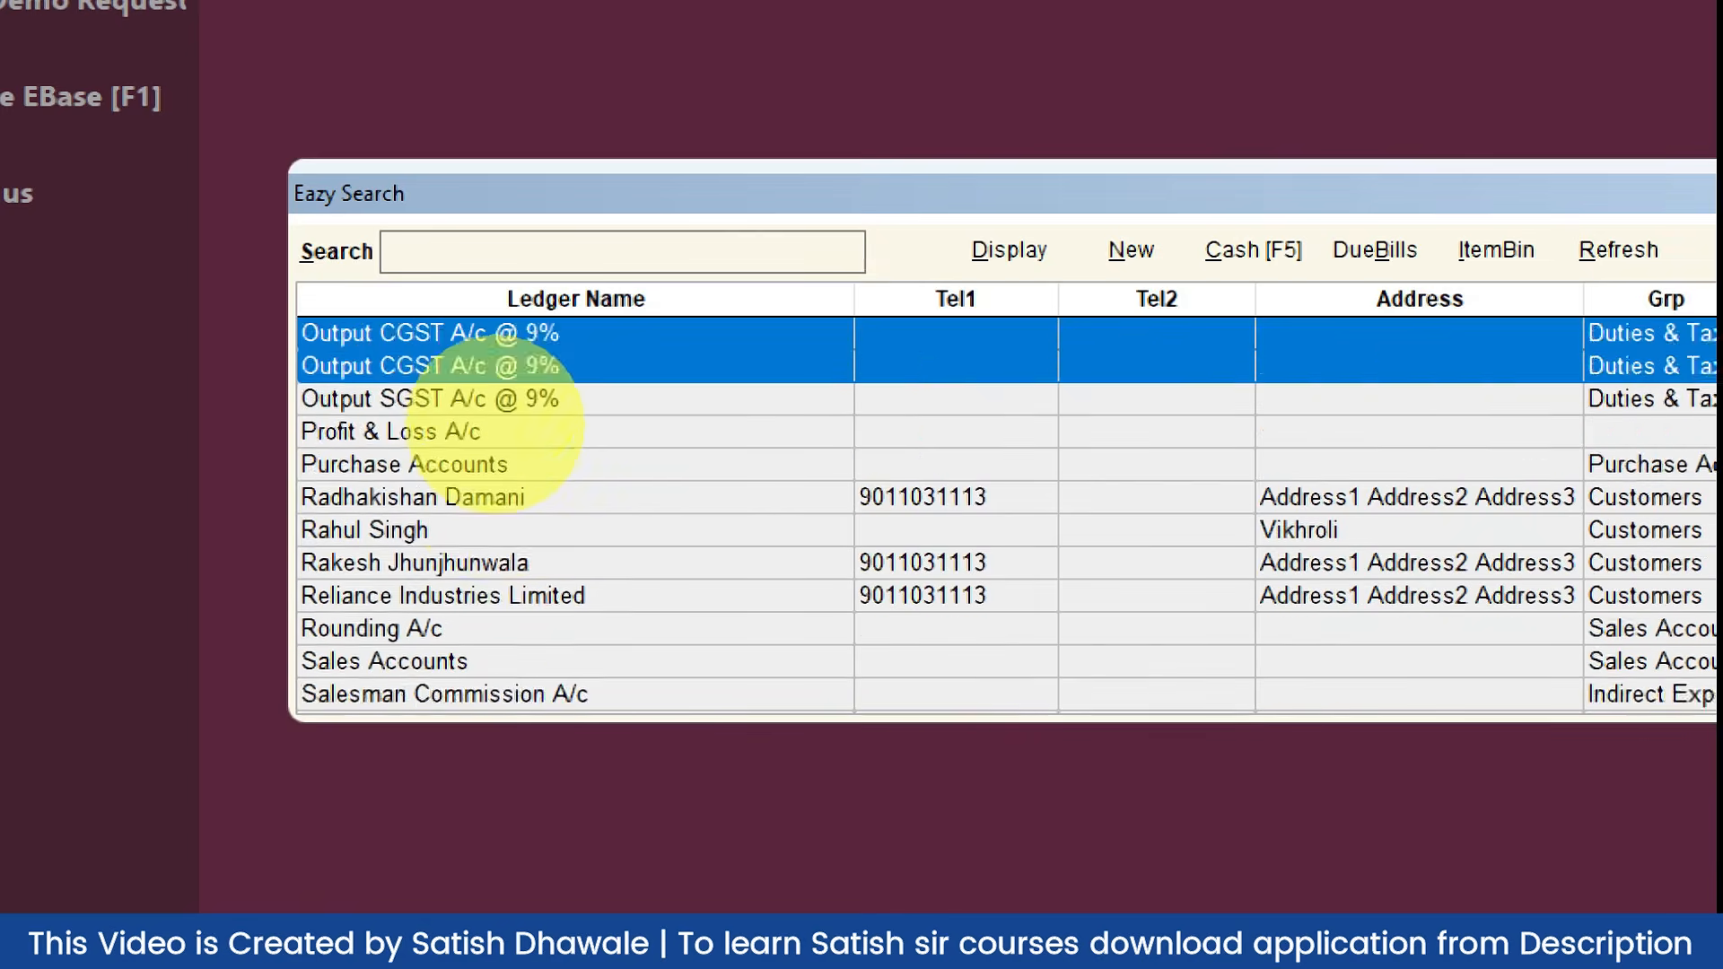
{"action": "key", "text": "Down"}
{"action": "key", "text": "Down"}
{"action": "key", "text": "Down"}
{"action": "key", "text": "Down"}
{"action": "key", "text": "Down"}
{"action": "key", "text": "Down"}
{"action": "key", "text": "Down"}
{"action": "key", "text": "Down"}
{"action": "key", "text": "Down"}
{"action": "key", "text": "Down"}
{"action": "key", "text": "Down"}
{"action": "key", "text": "Down"}
{"action": "key", "text": "Down"}
{"action": "key", "text": "Down"}
{"action": "key", "text": "Down"}
{"action": "key", "text": "Down"}
{"action": "key", "text": "Down"}
{"action": "key", "text": "Down"}
{"action": "key", "text": "Down"}
{"action": "key", "text": "Down"}
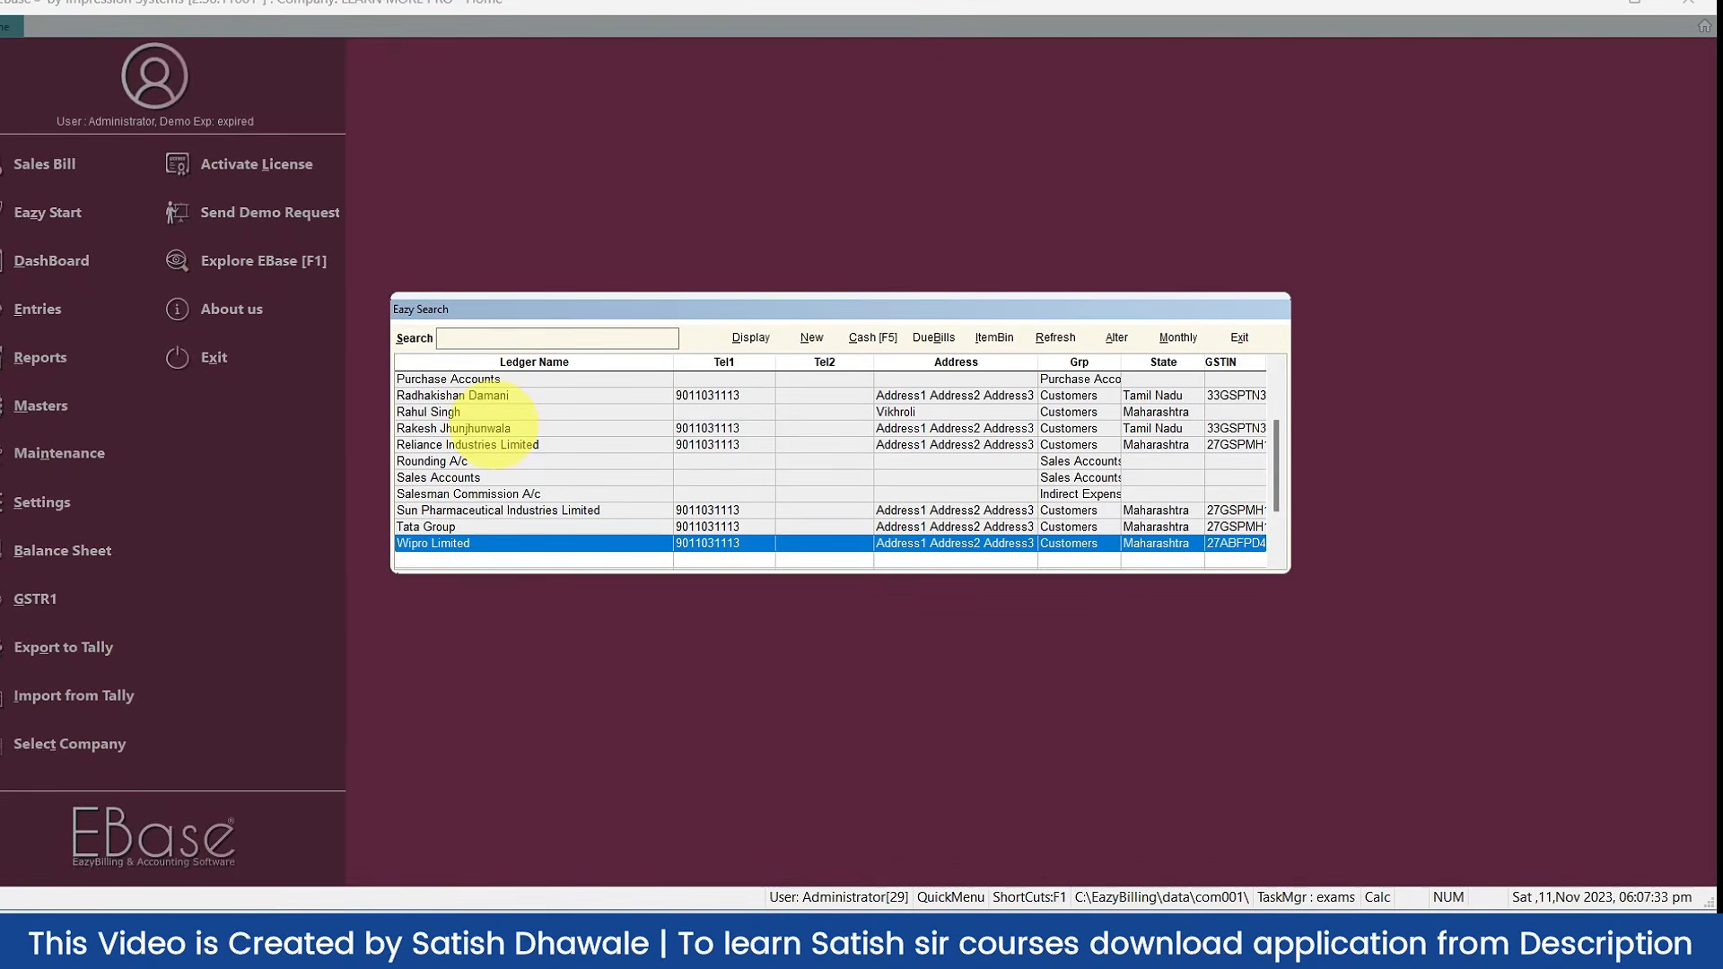
{"action": "key", "text": "Escape"}
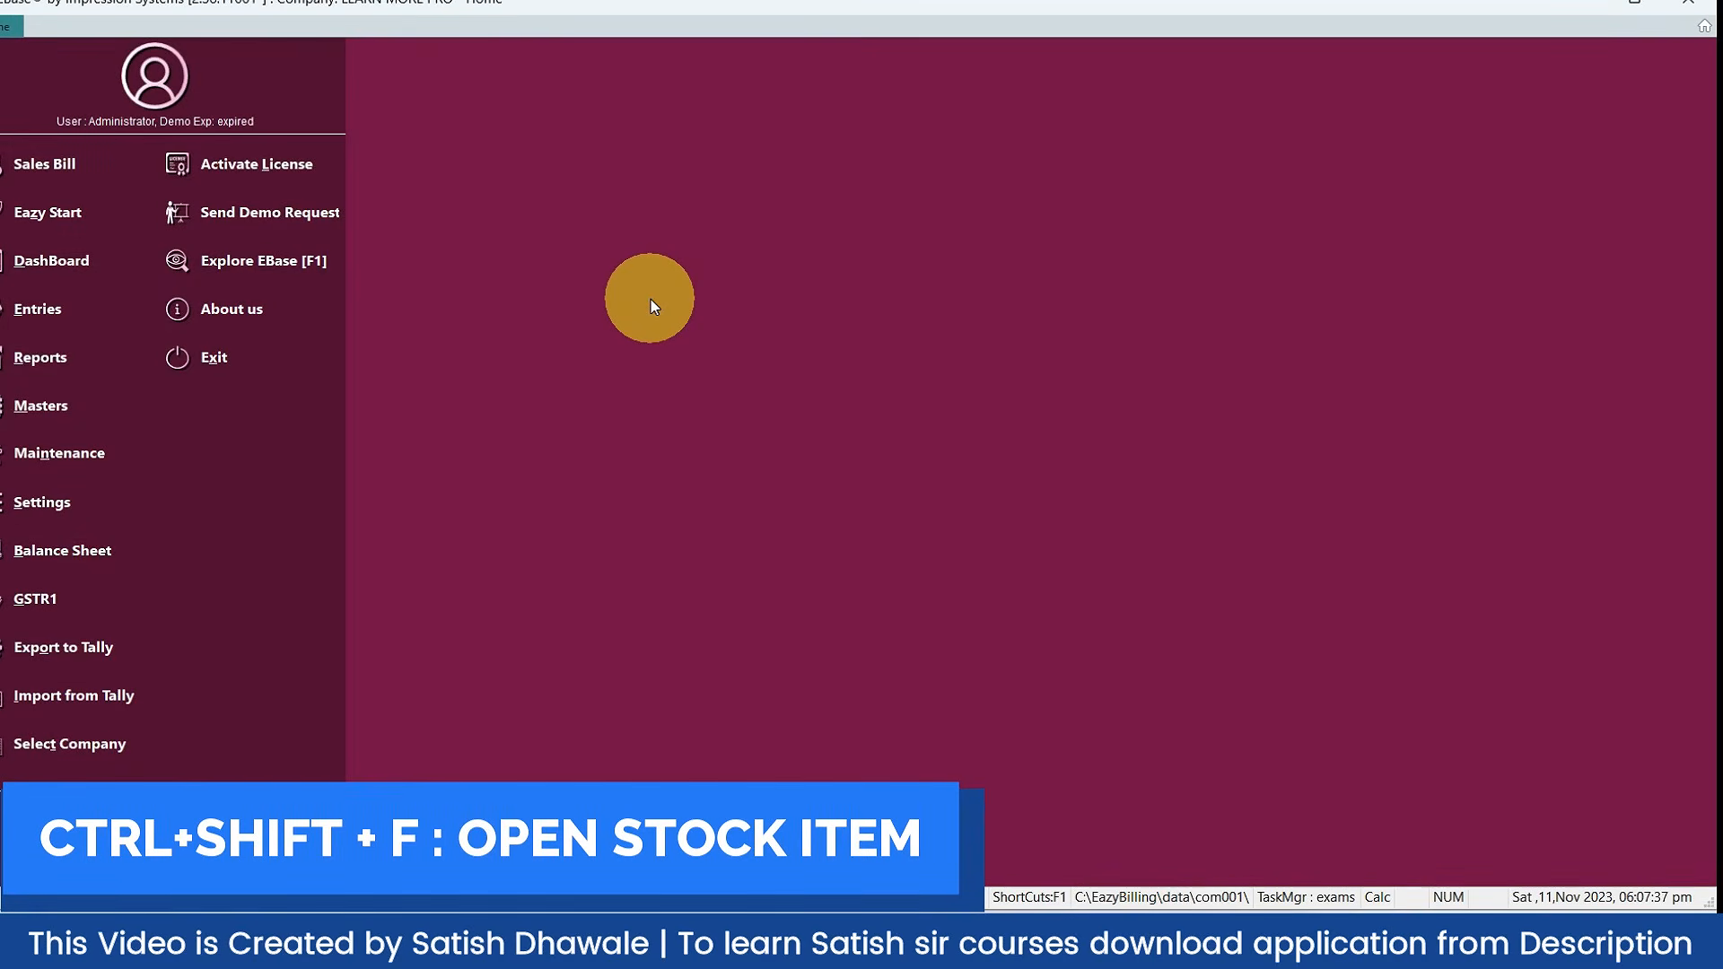
{"action": "key", "text": "ctrl+shift+f"}
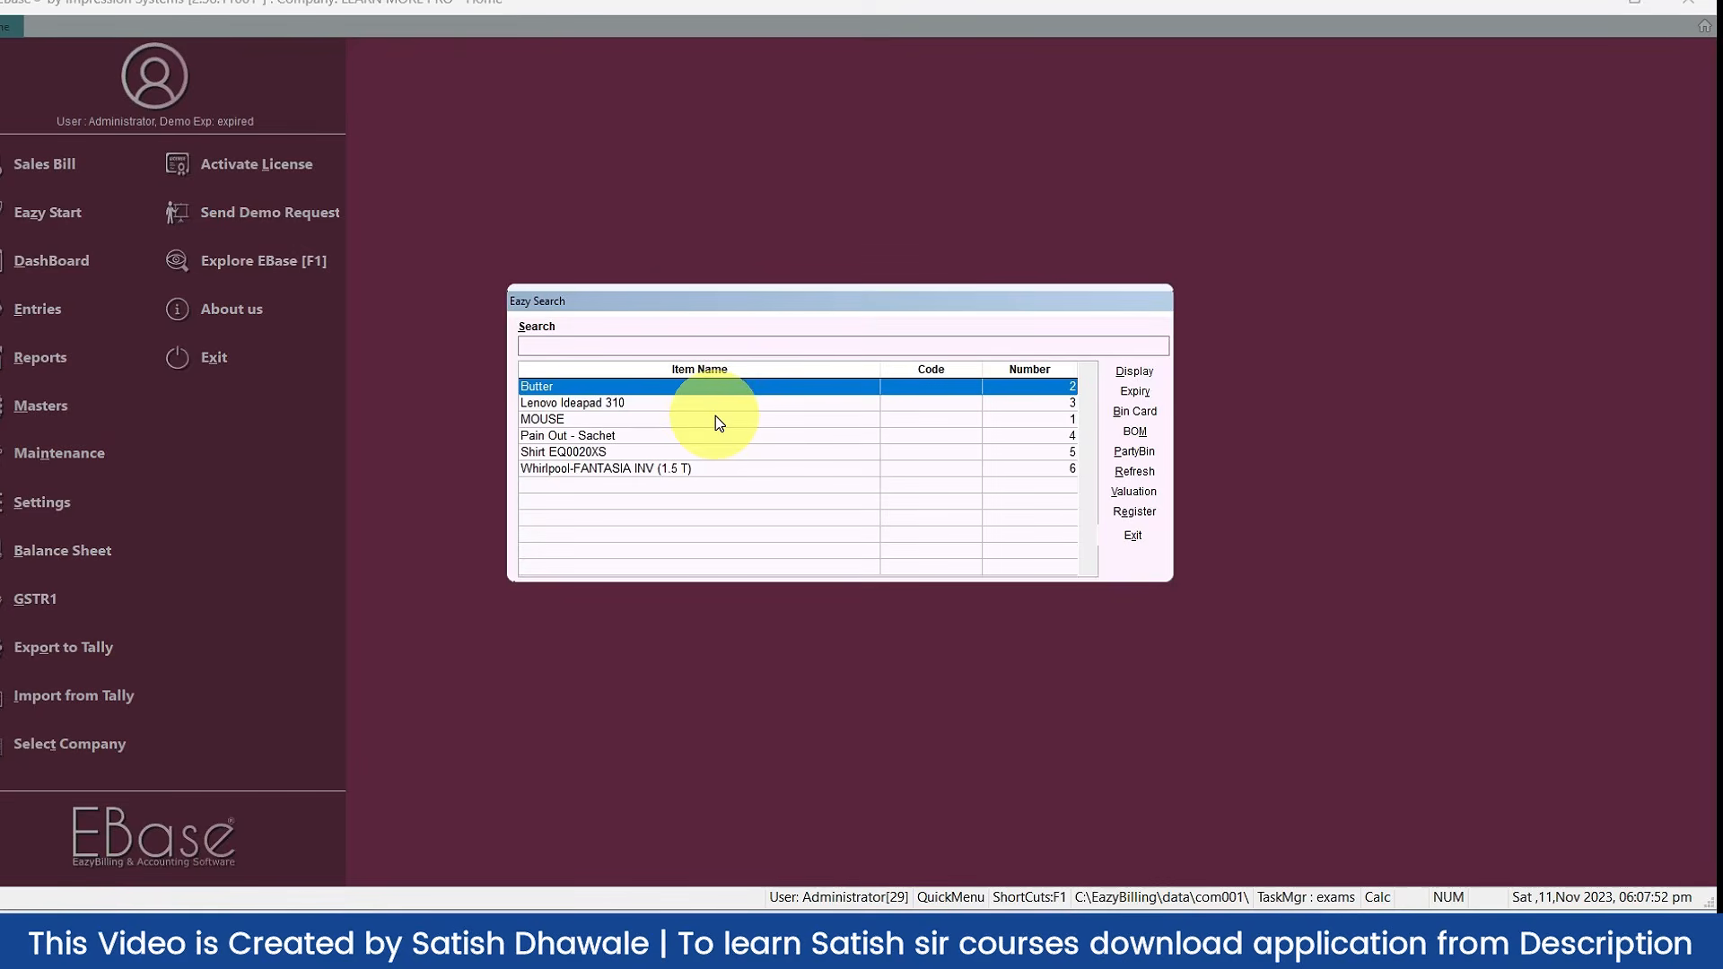
{"action": "key", "text": "Escape"}
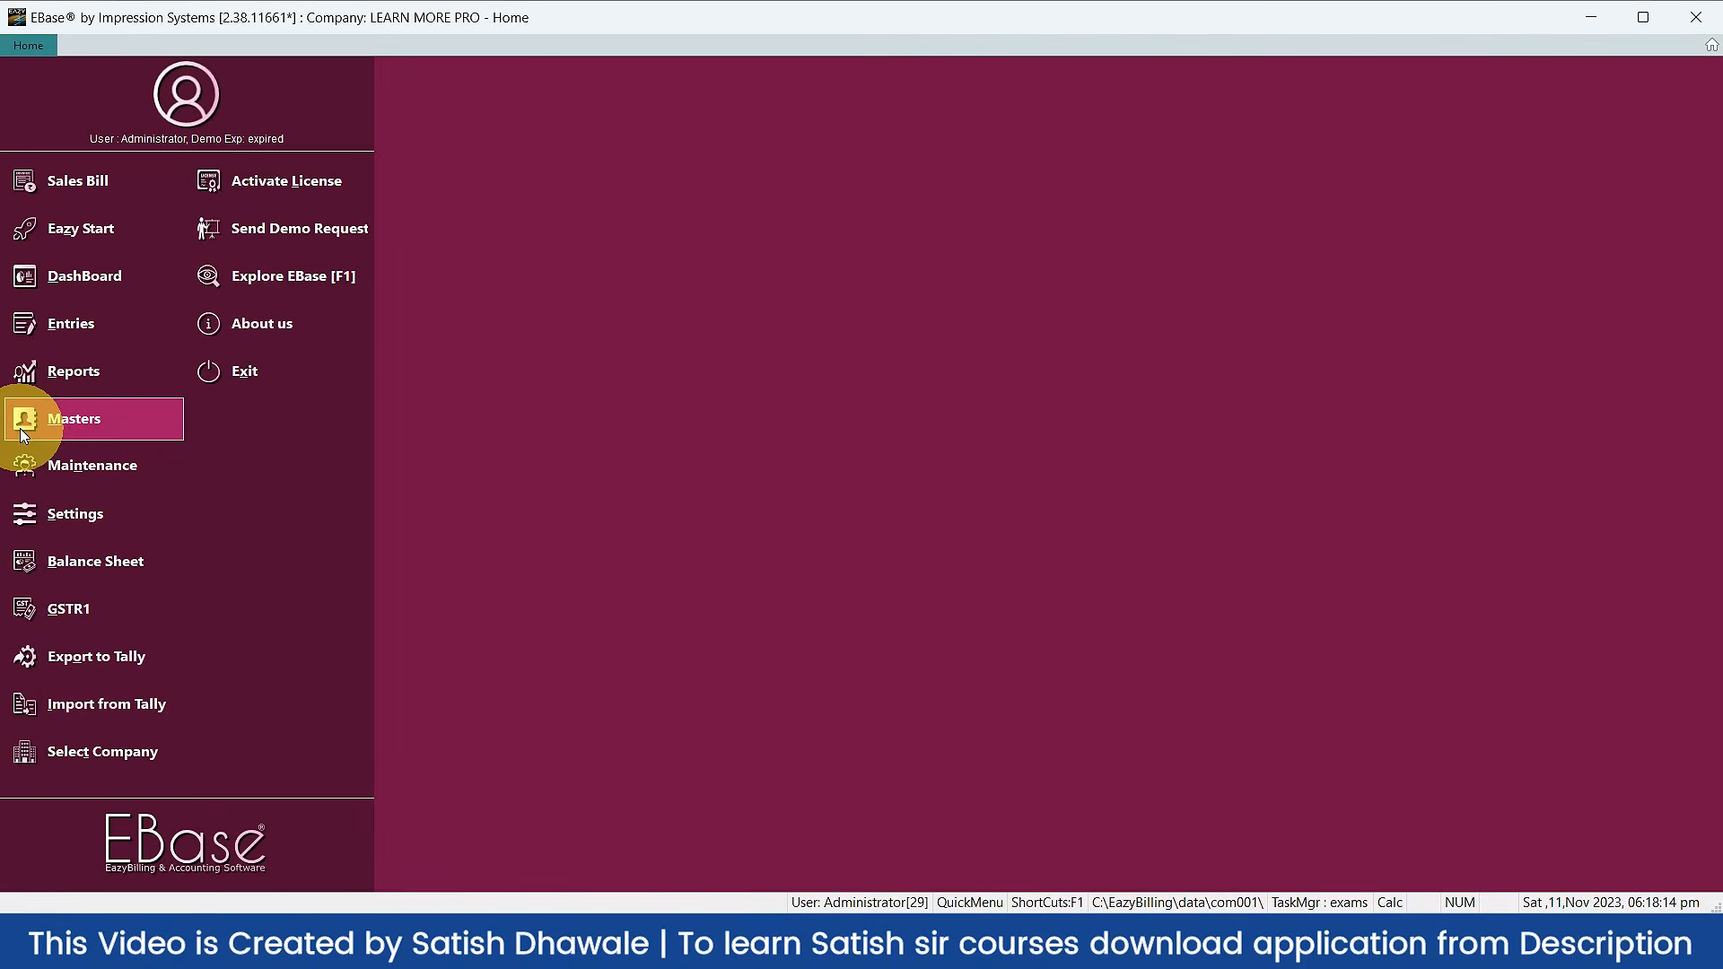
Step: Open Import from Excel under the Masters menu
{"action": "left_click", "coordinate": [27, 440]}
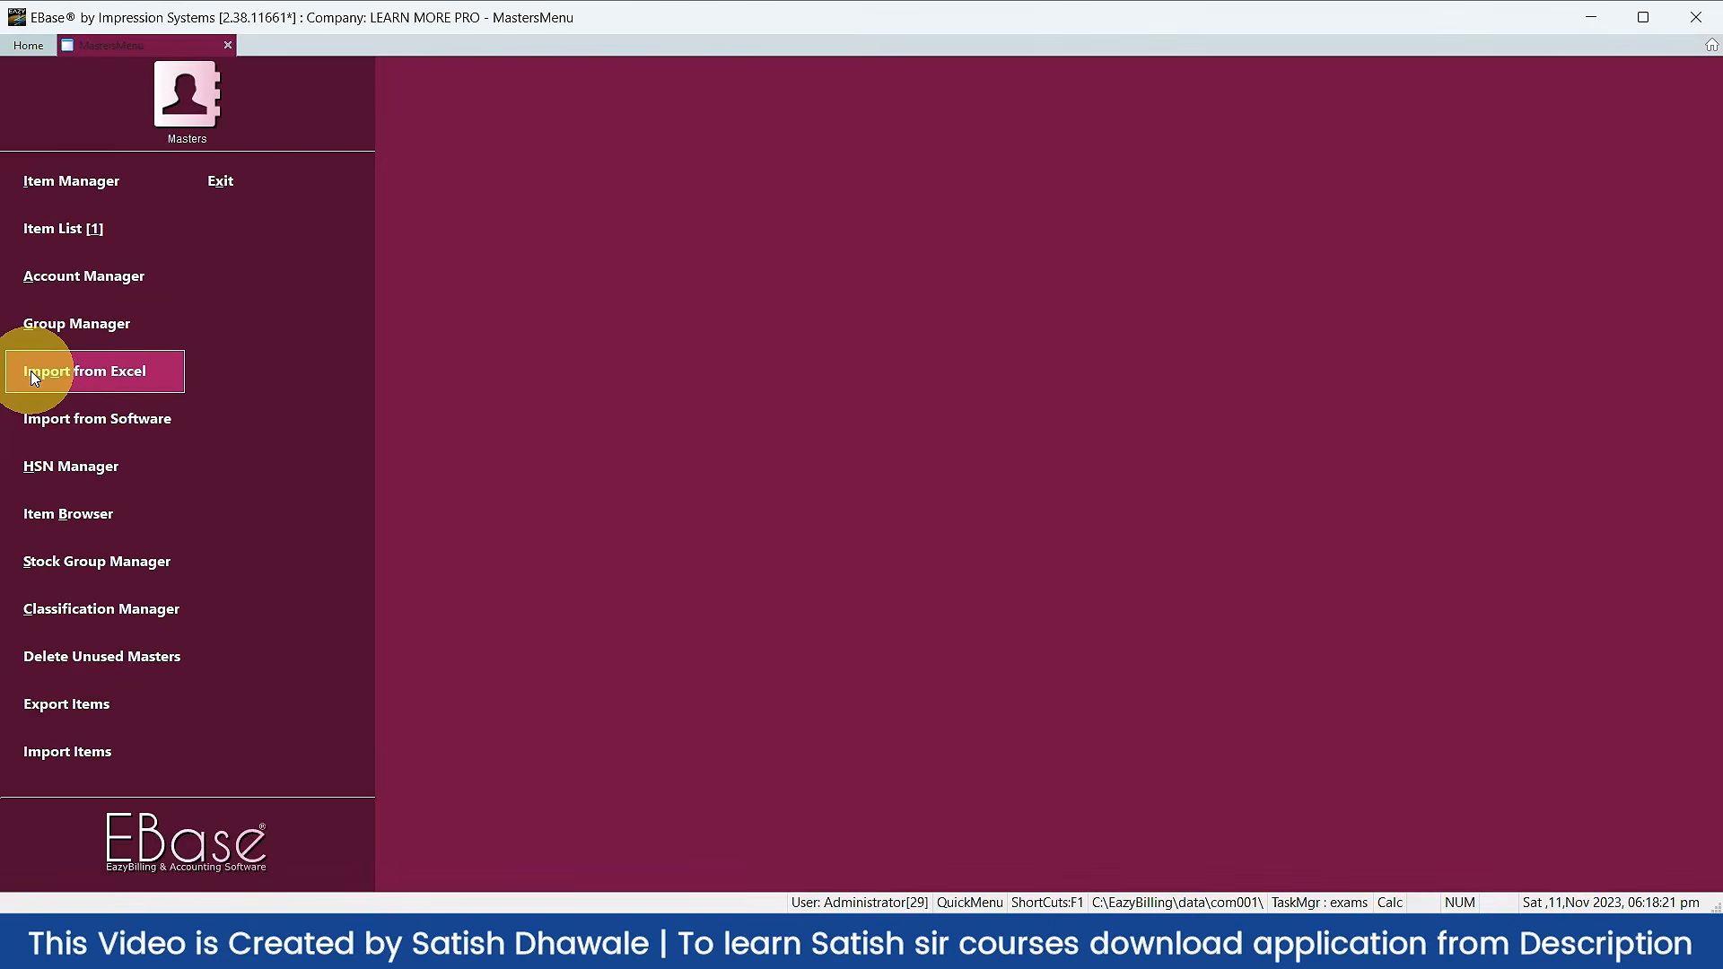
{"action": "left_click", "coordinate": [31, 375]}
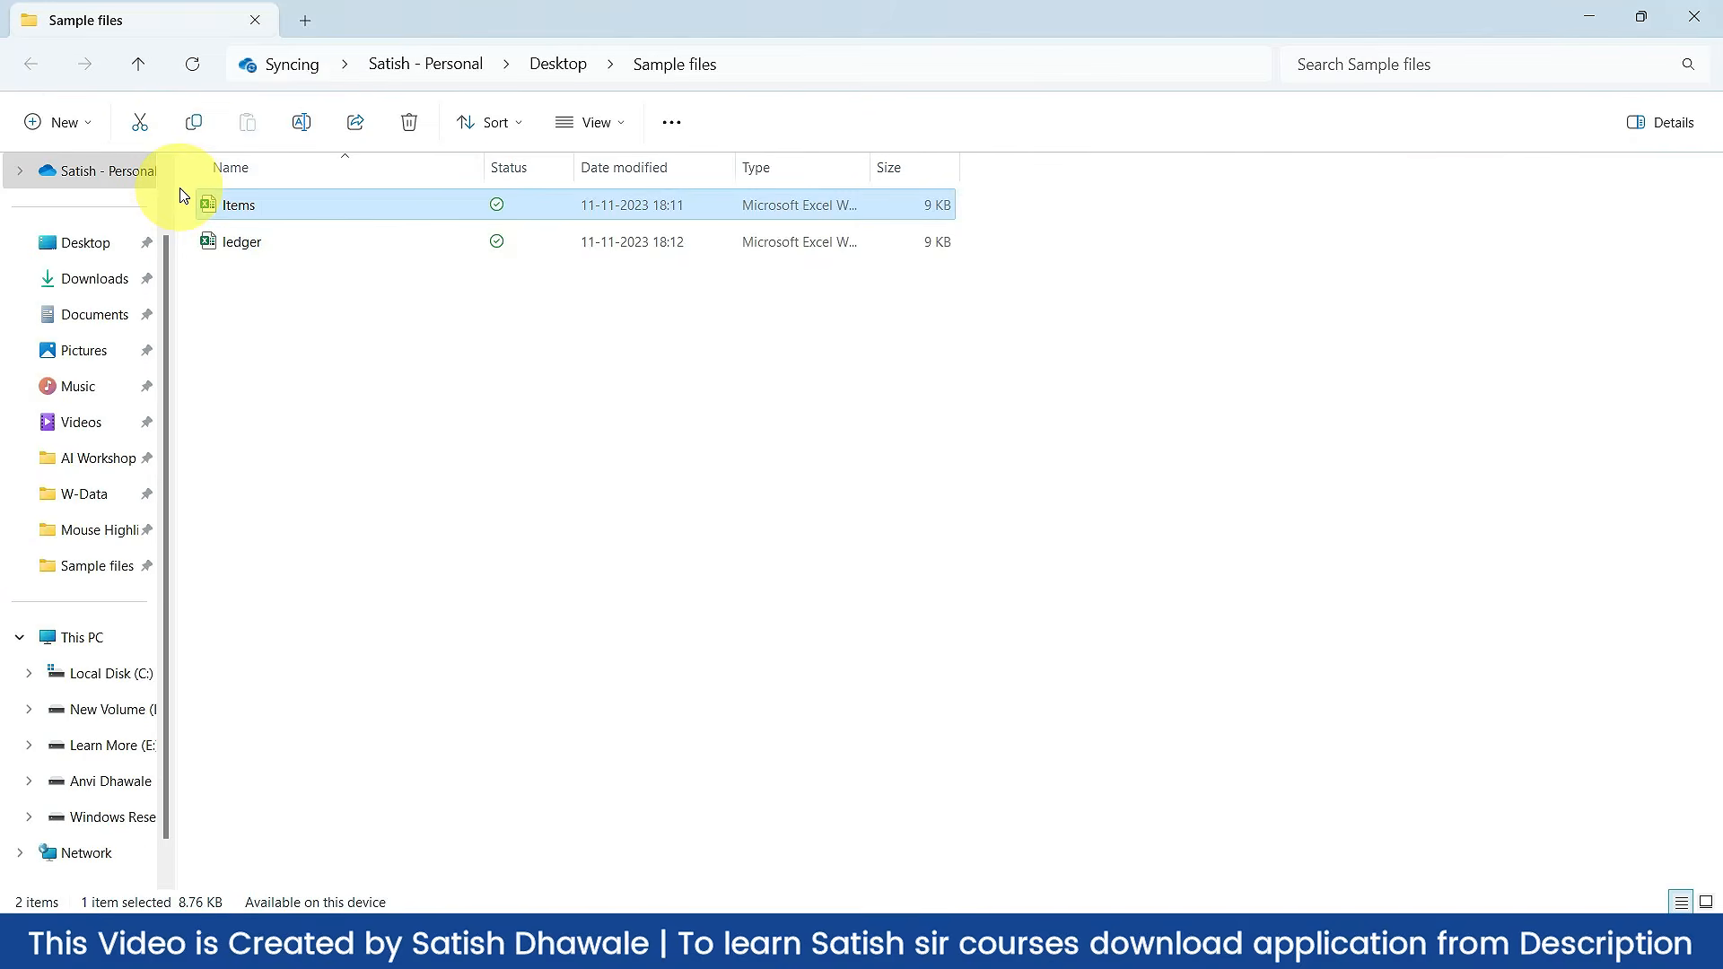
Step: Open Items.xlsx in a maximised Excel window and select the item names in C1:C5
{"action": "double_click", "coordinate": [185, 201]}
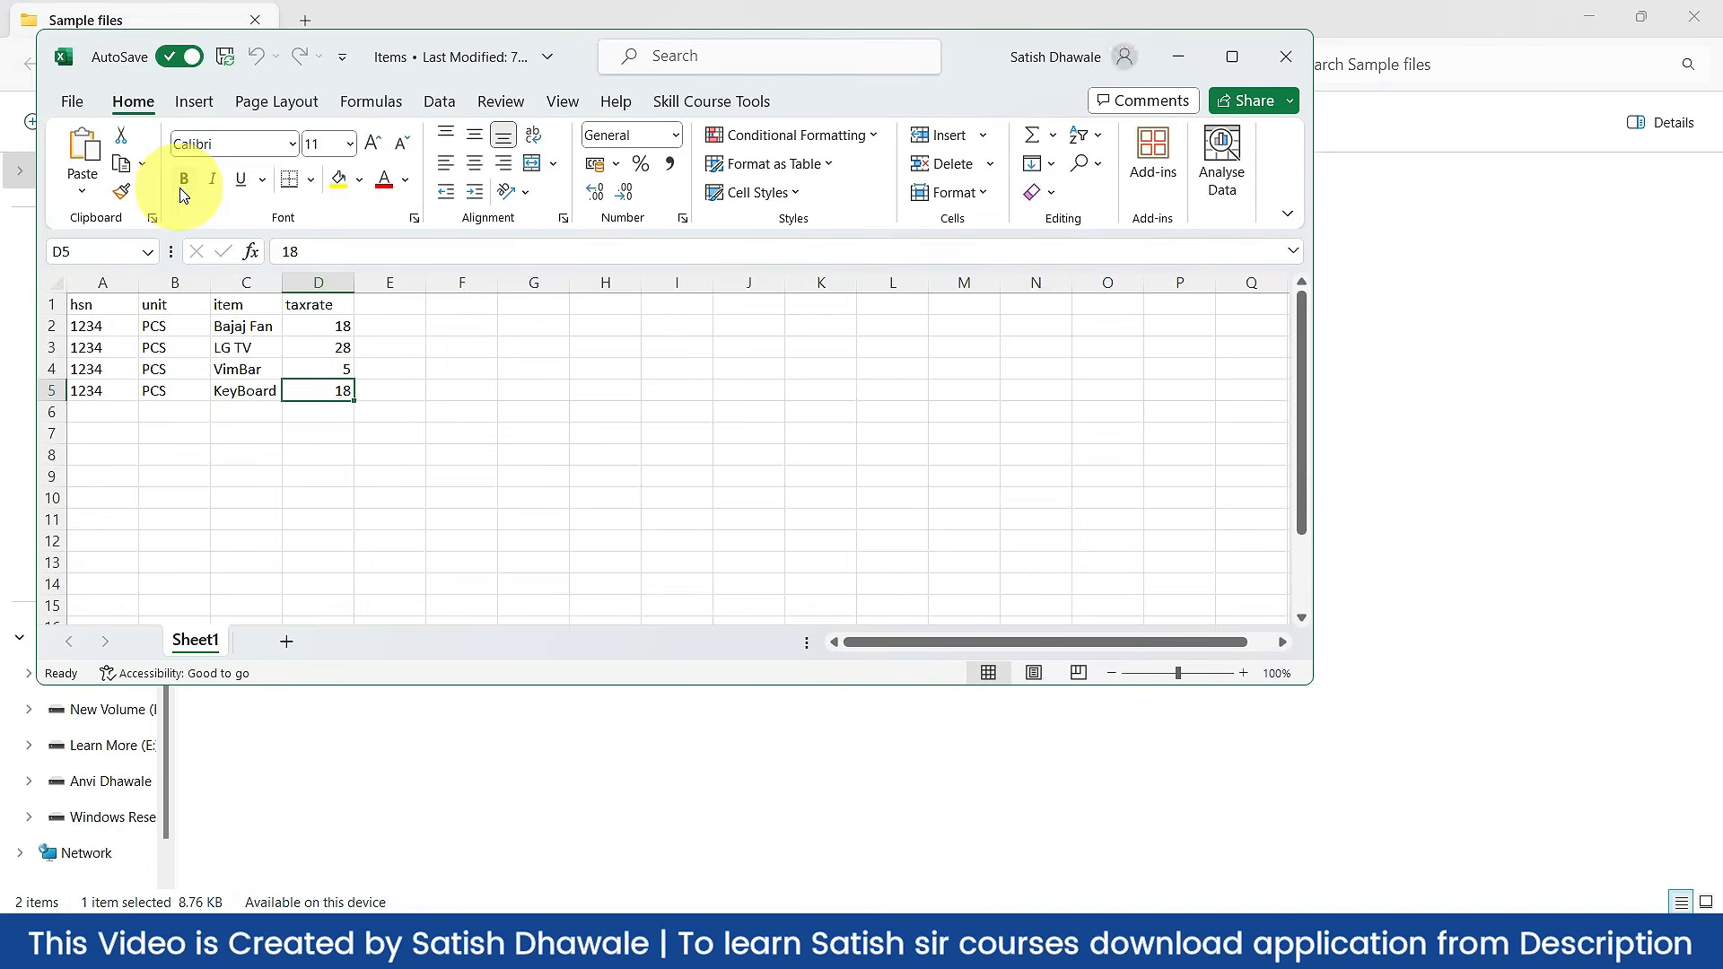
{"action": "left_click", "coordinate": [1233, 56]}
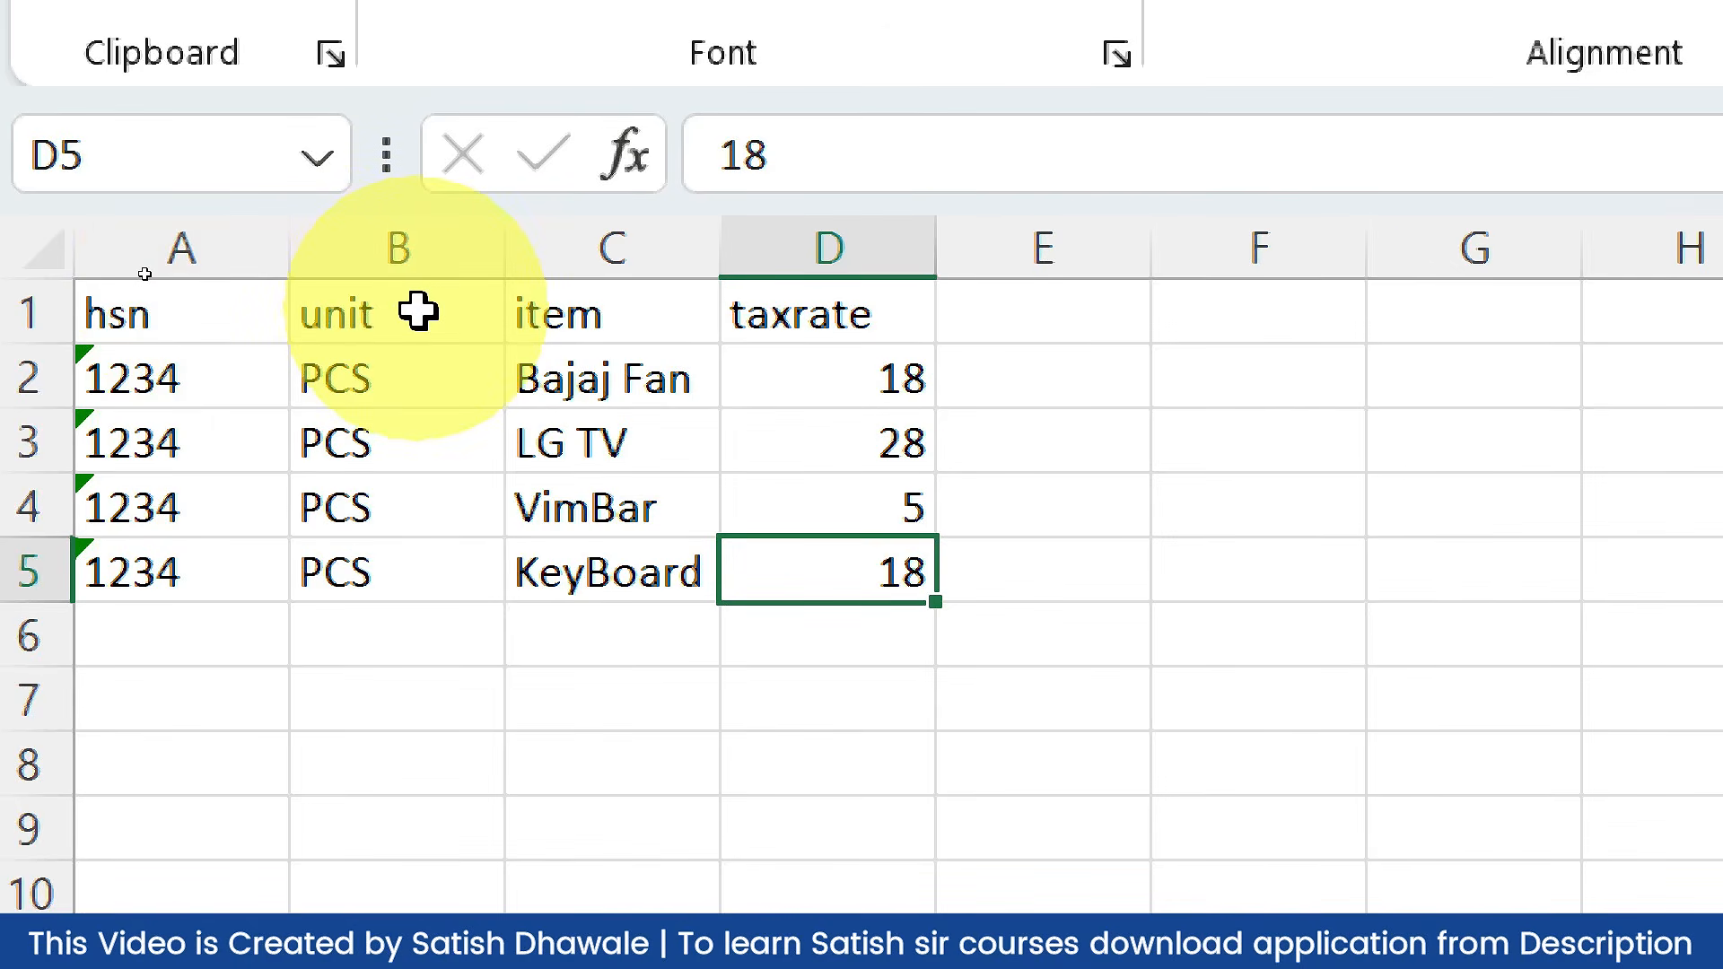
{"action": "left_click_drag", "start_coordinate": [652, 290], "coordinate": [644, 599]}
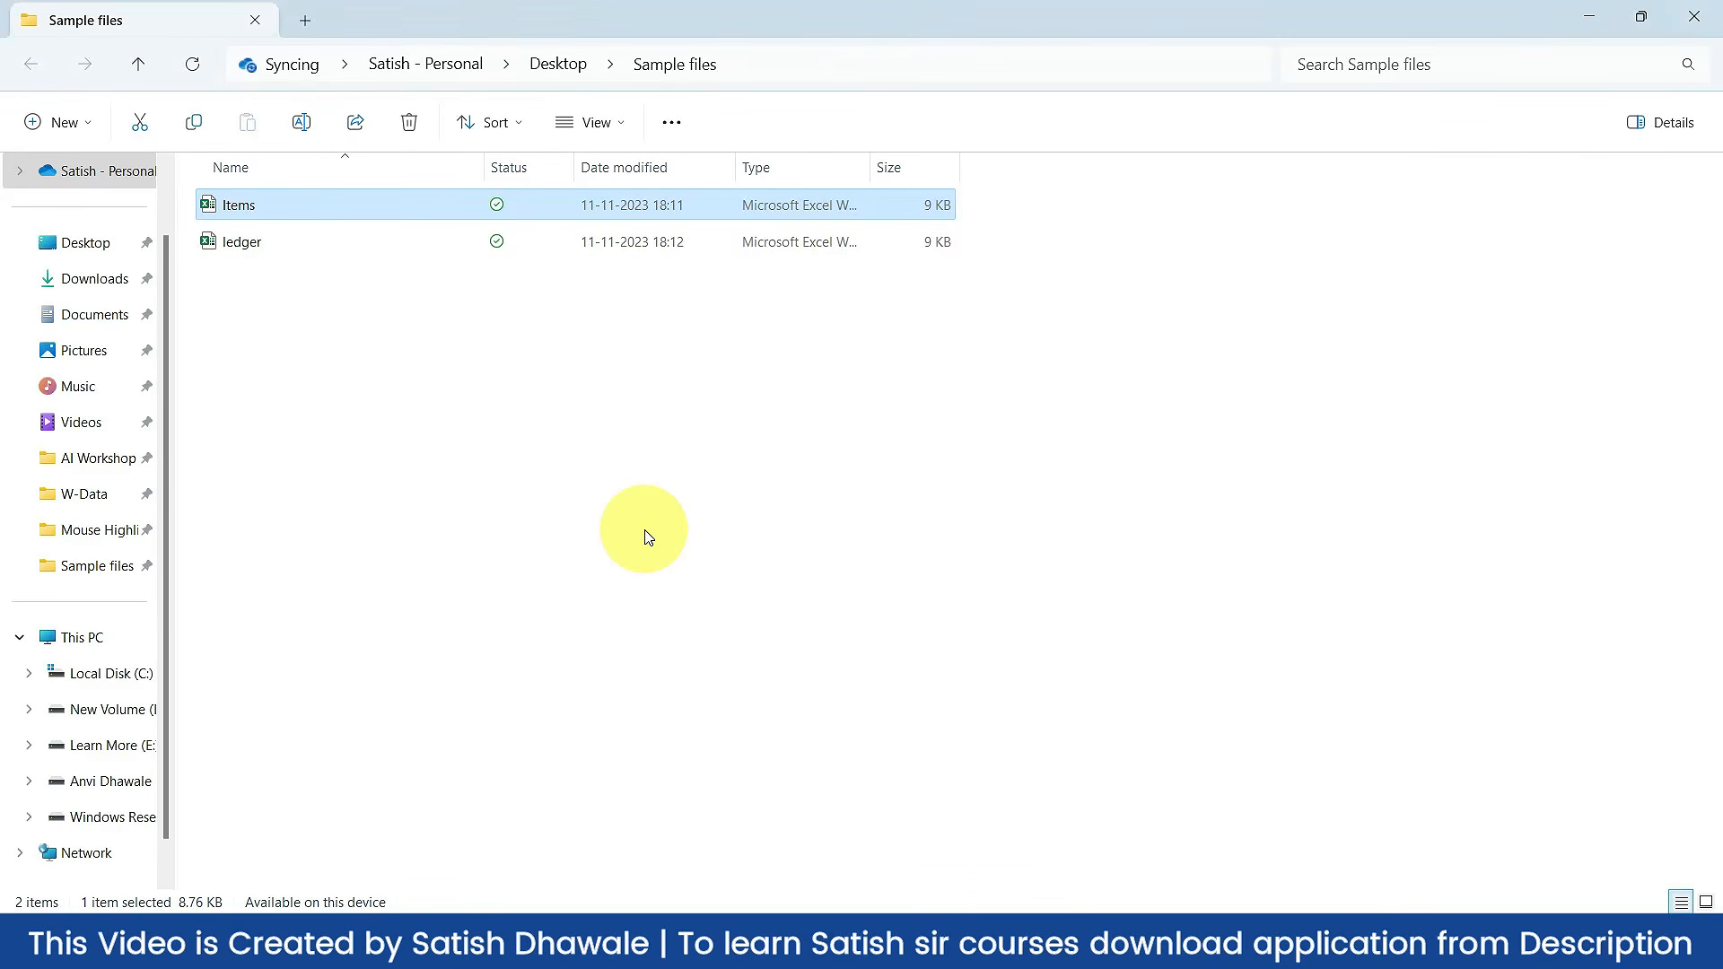
{"action": "key", "text": "alt+Tab"}
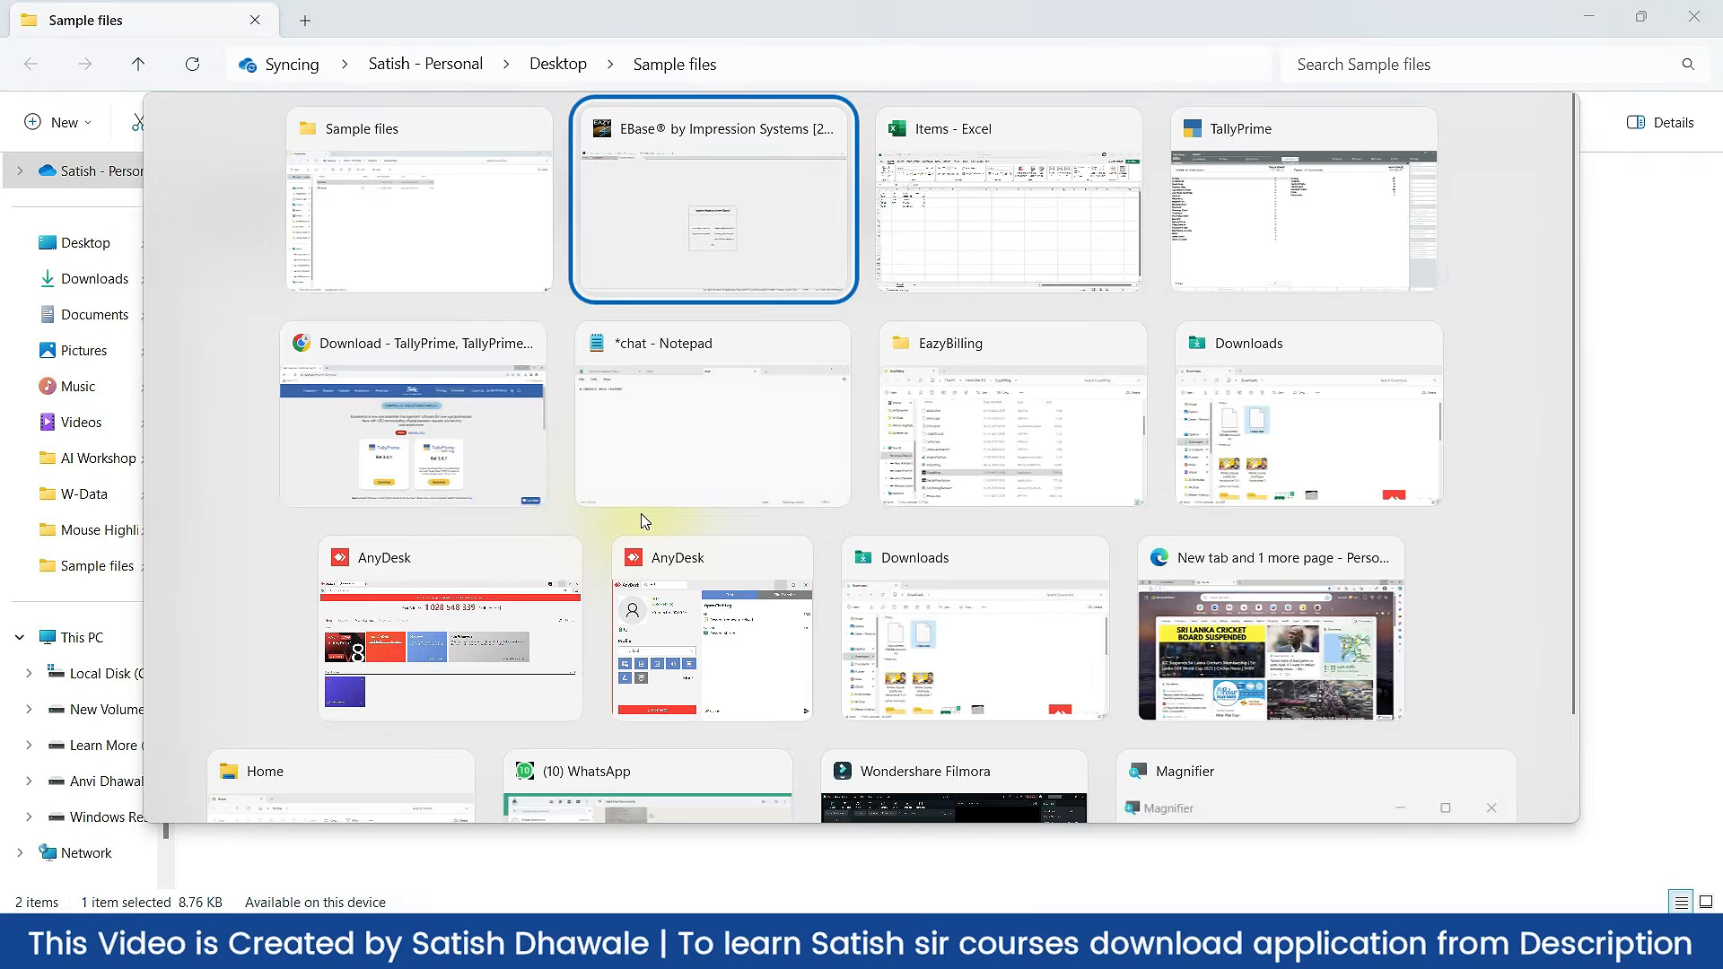
Step: Back in Excel, deselect the item names and close the Items workbook
{"action": "key", "text": "alt+Tab"}
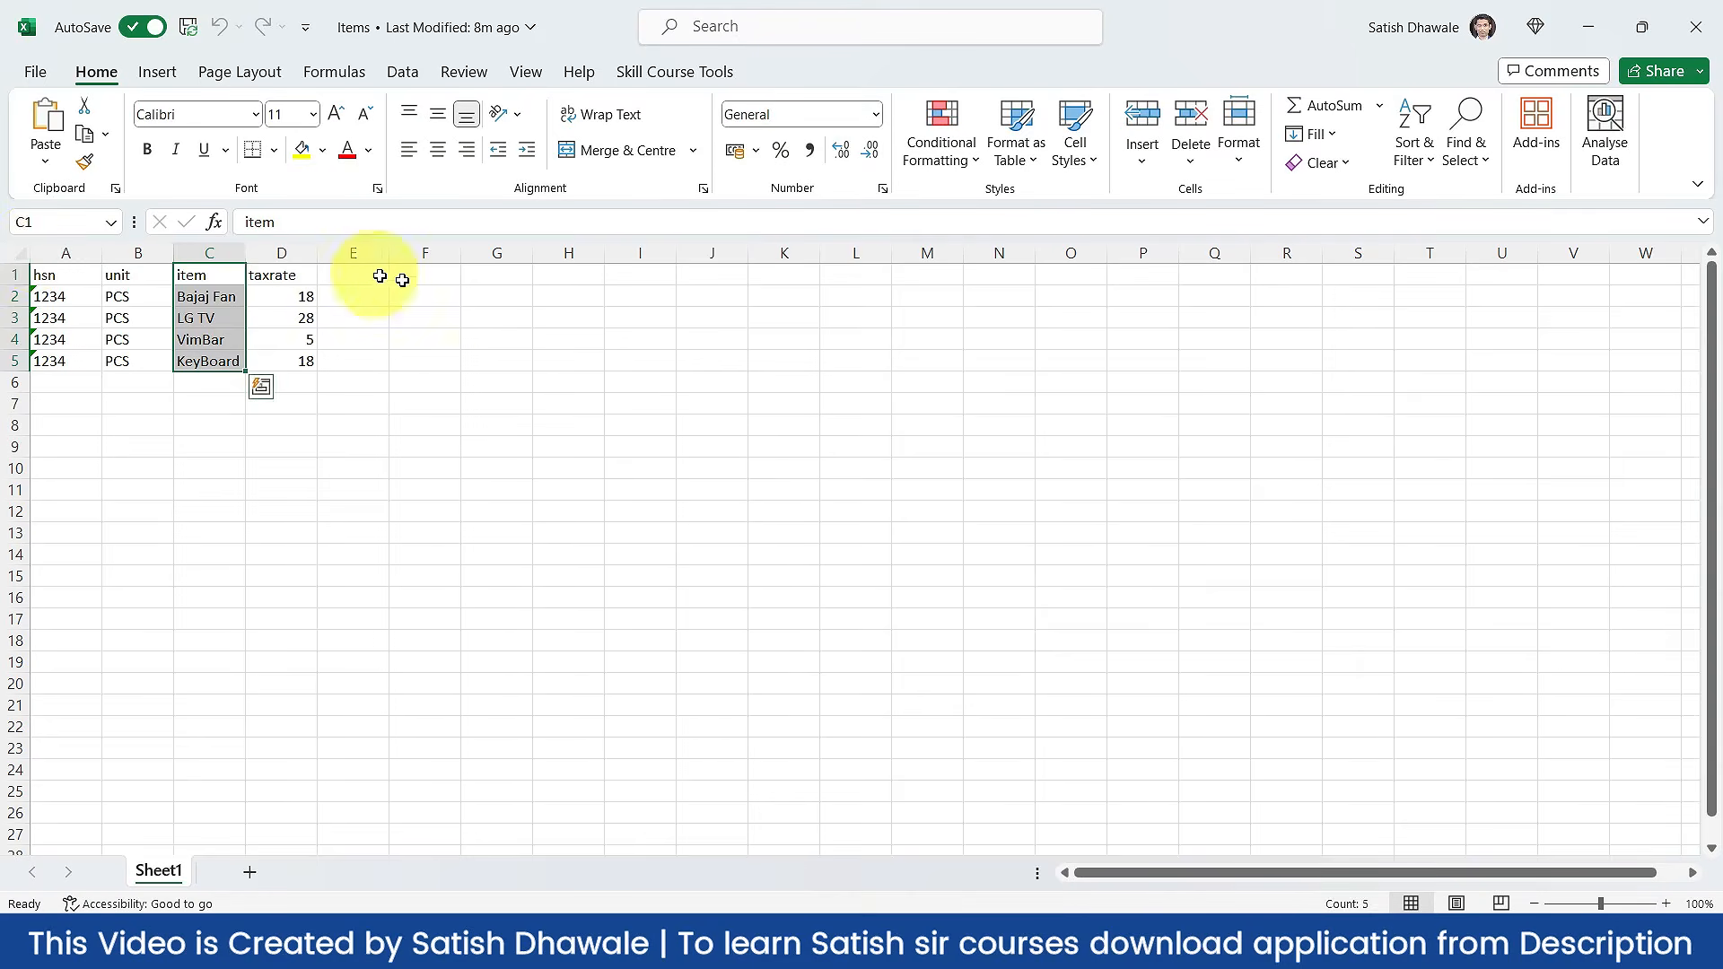
{"action": "left_click", "coordinate": [1203, 367]}
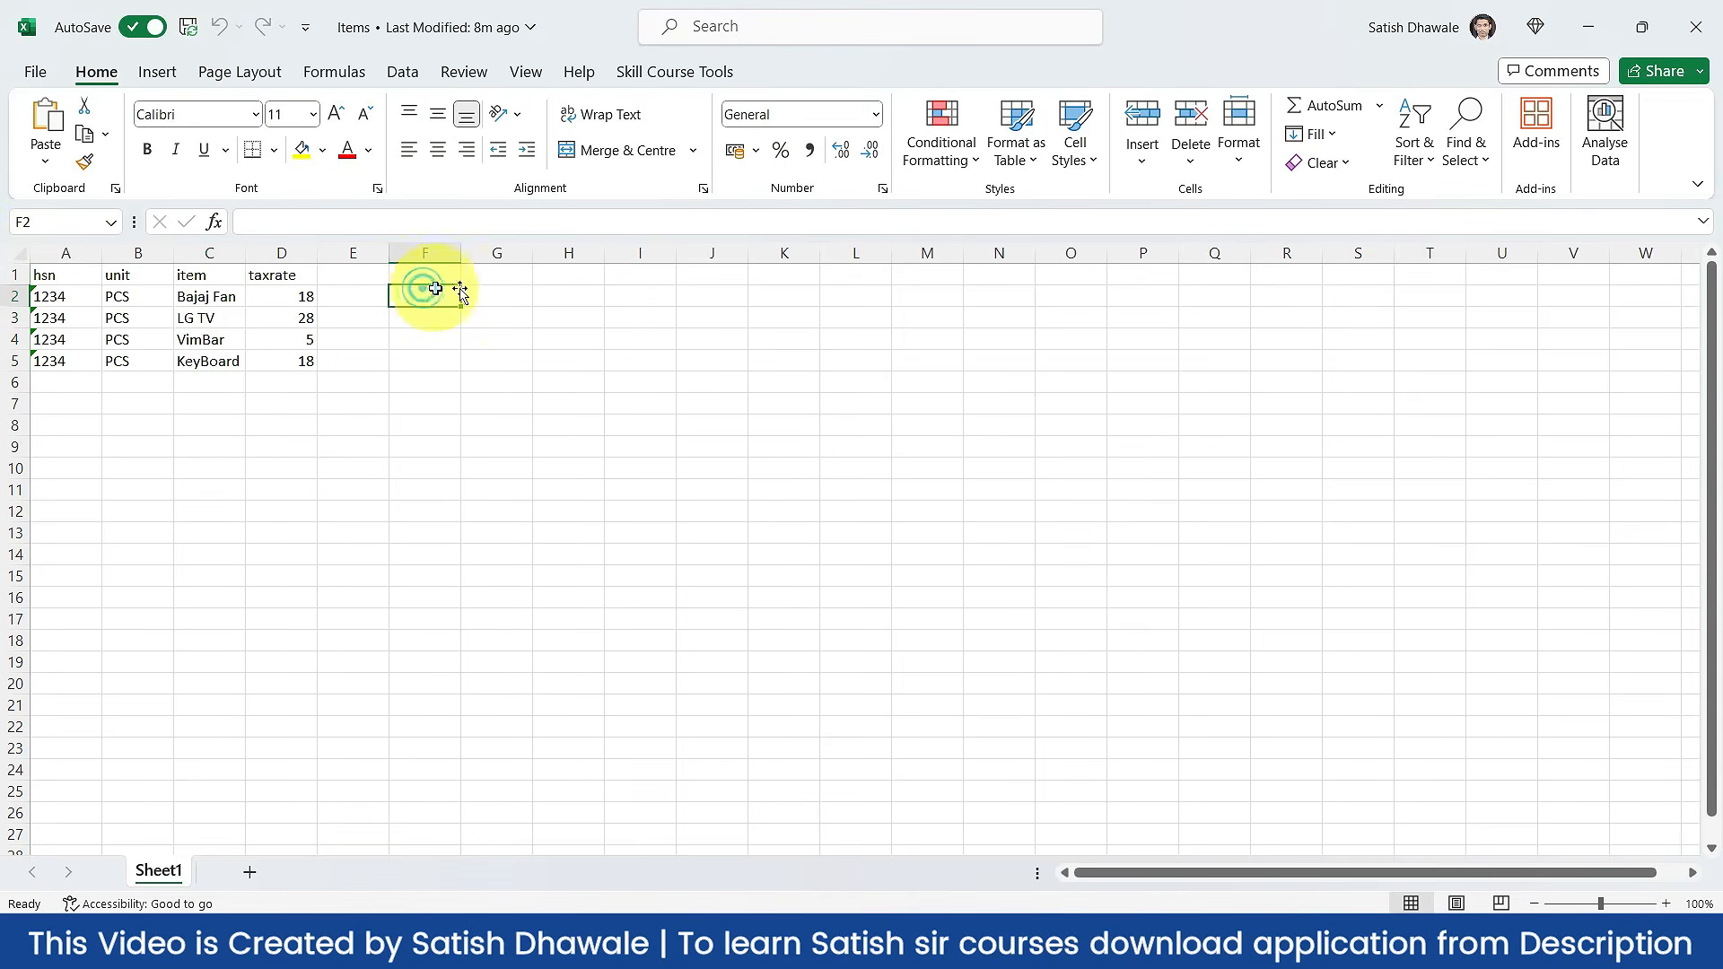
{"action": "left_click", "coordinate": [1710, 36]}
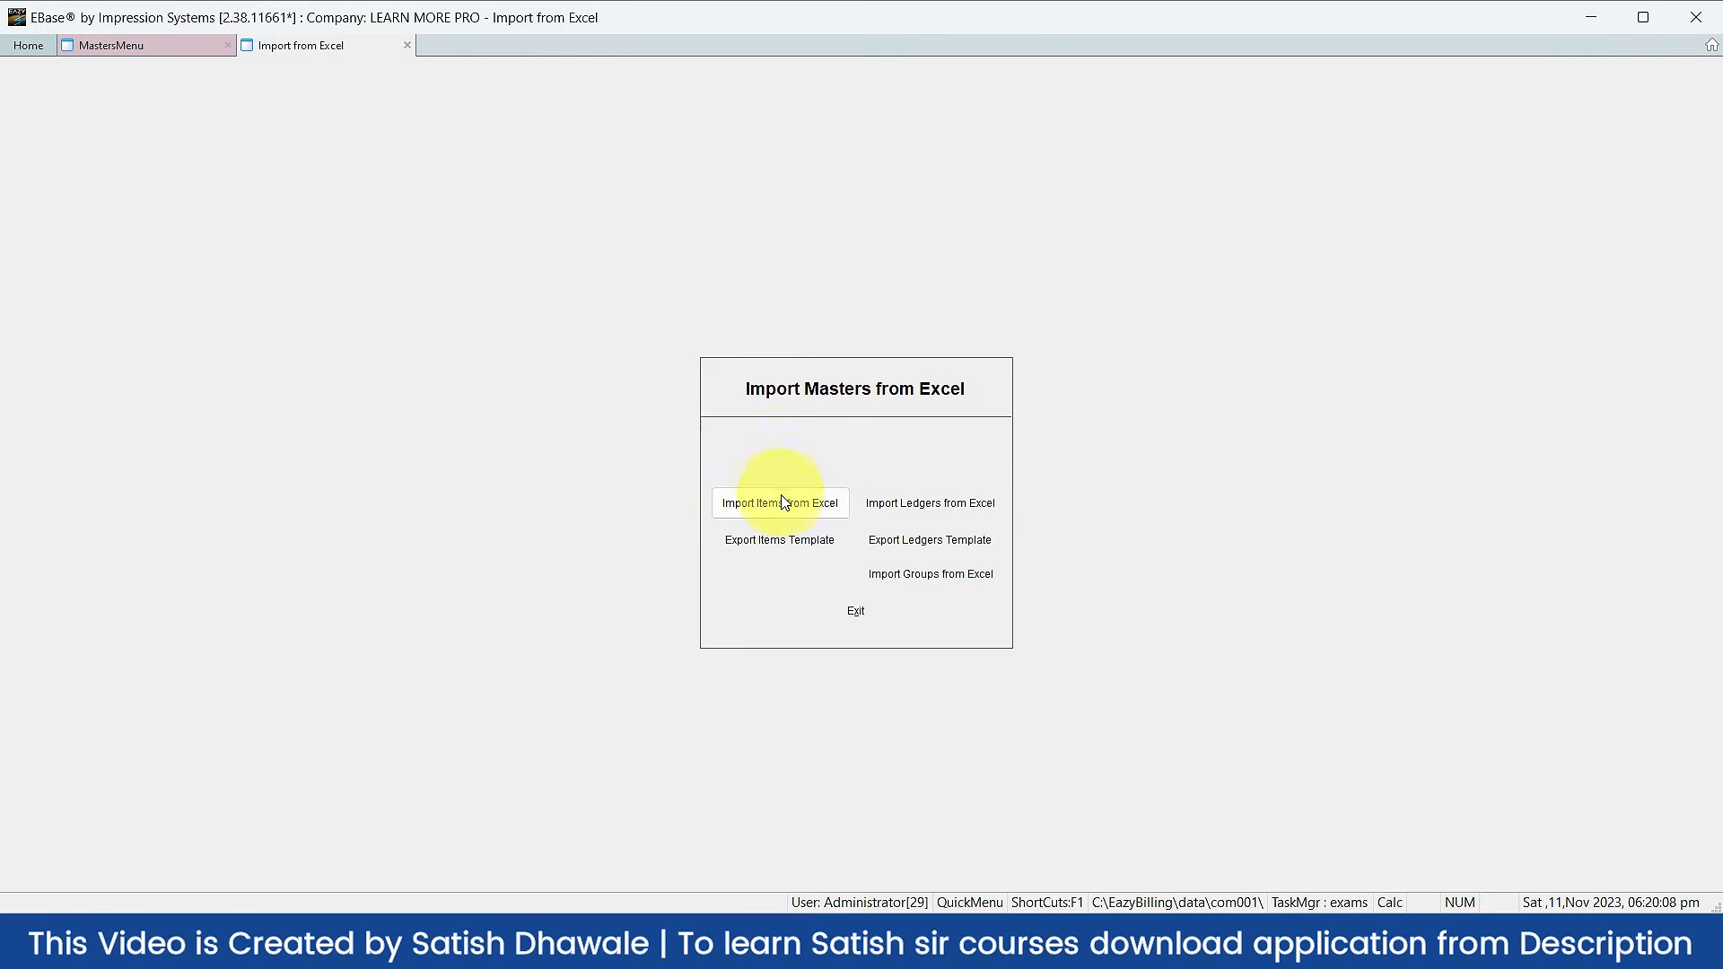
Step: Import items from the Desktop Sample files Items workbook into existing items, then exit to Masters
{"action": "left_click", "coordinate": [780, 504]}
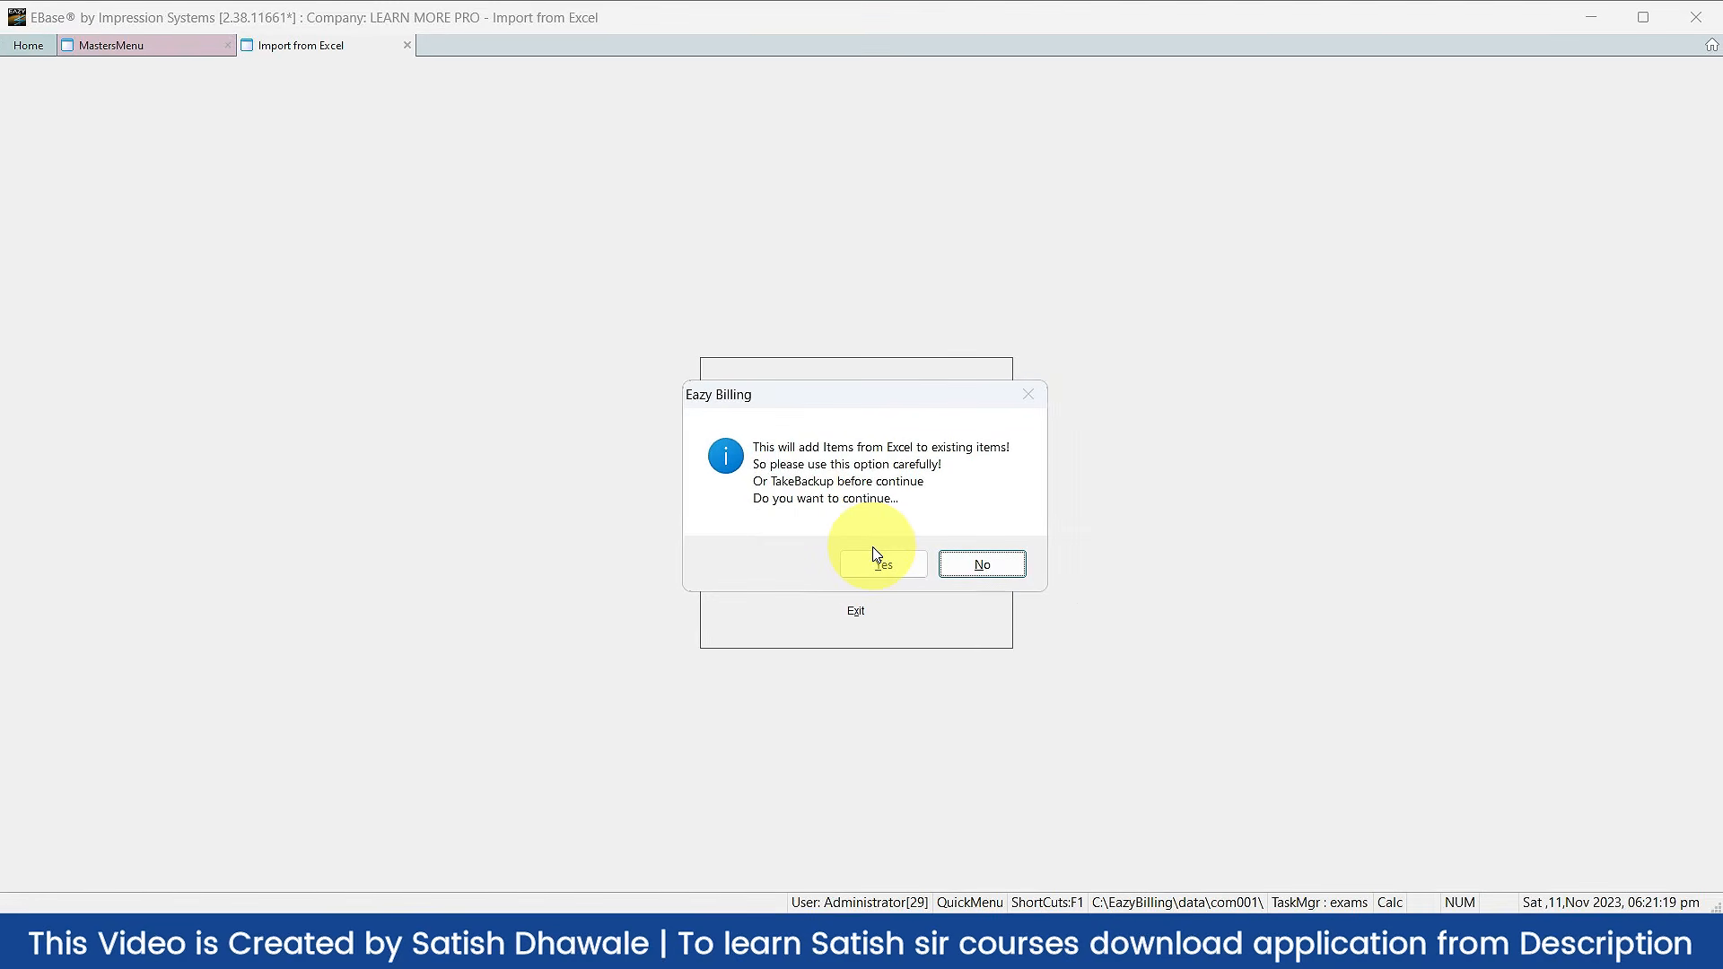
{"action": "left_click", "coordinate": [877, 556]}
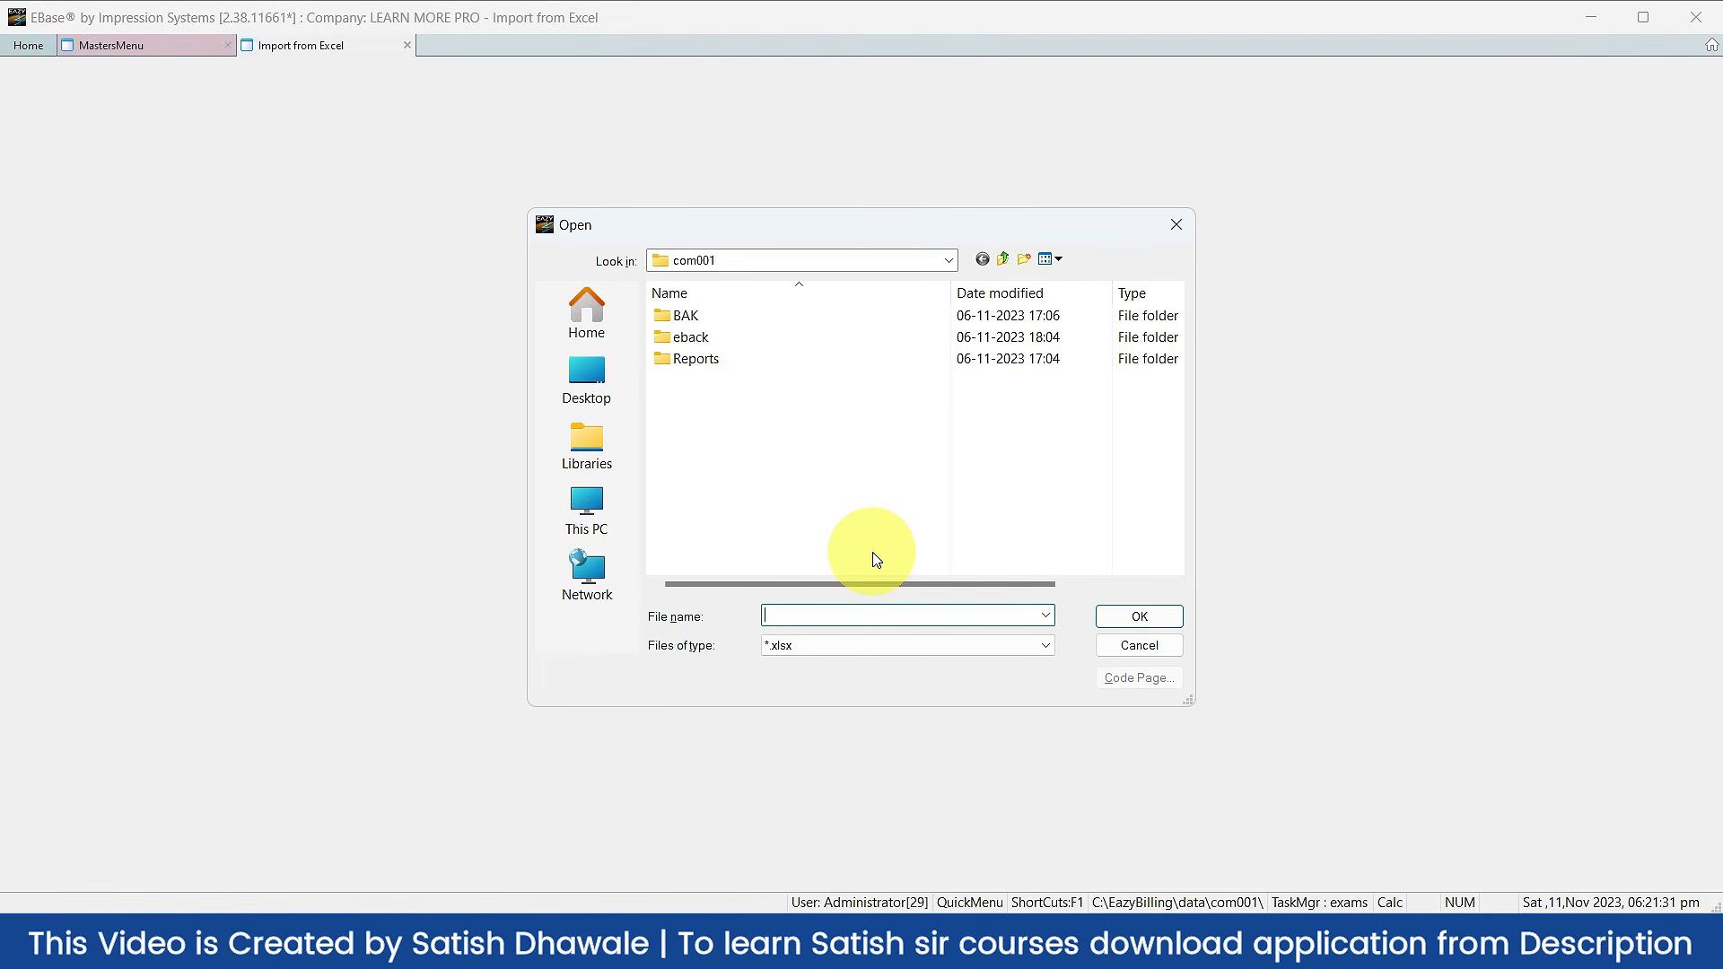
{"action": "left_click", "coordinate": [593, 391]}
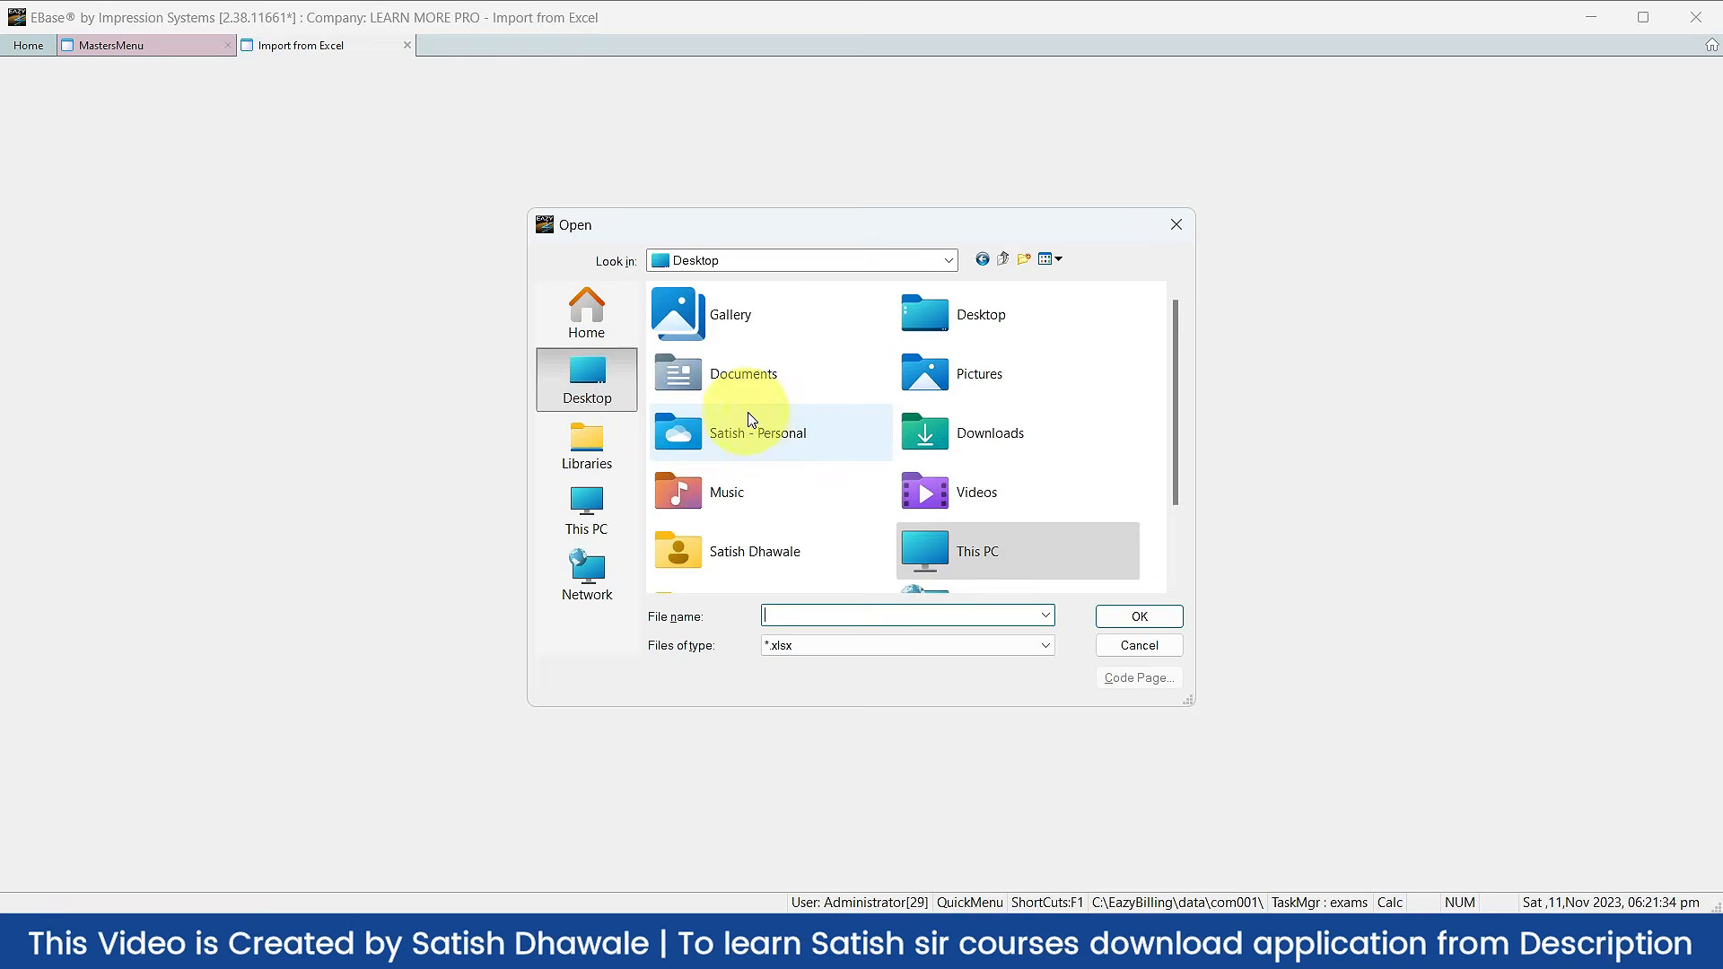
{"action": "scroll", "coordinate": [876, 455], "scroll_direction": "down", "scroll_amount": 1}
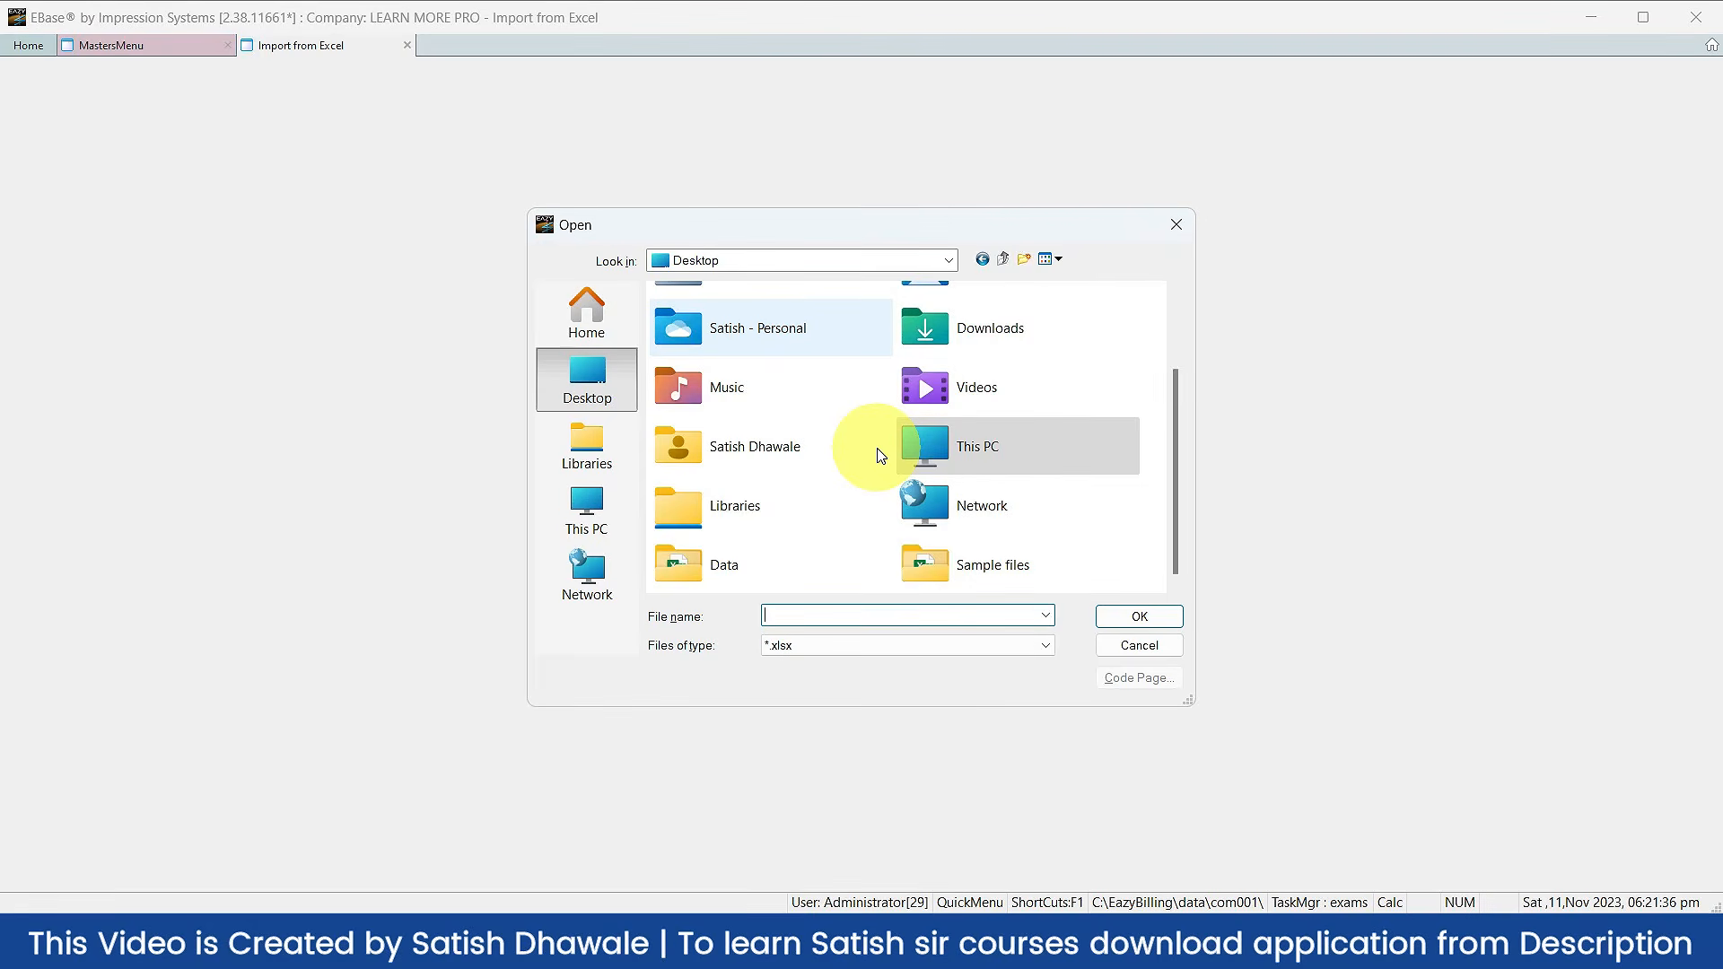
{"action": "double_click", "coordinate": [930, 561]}
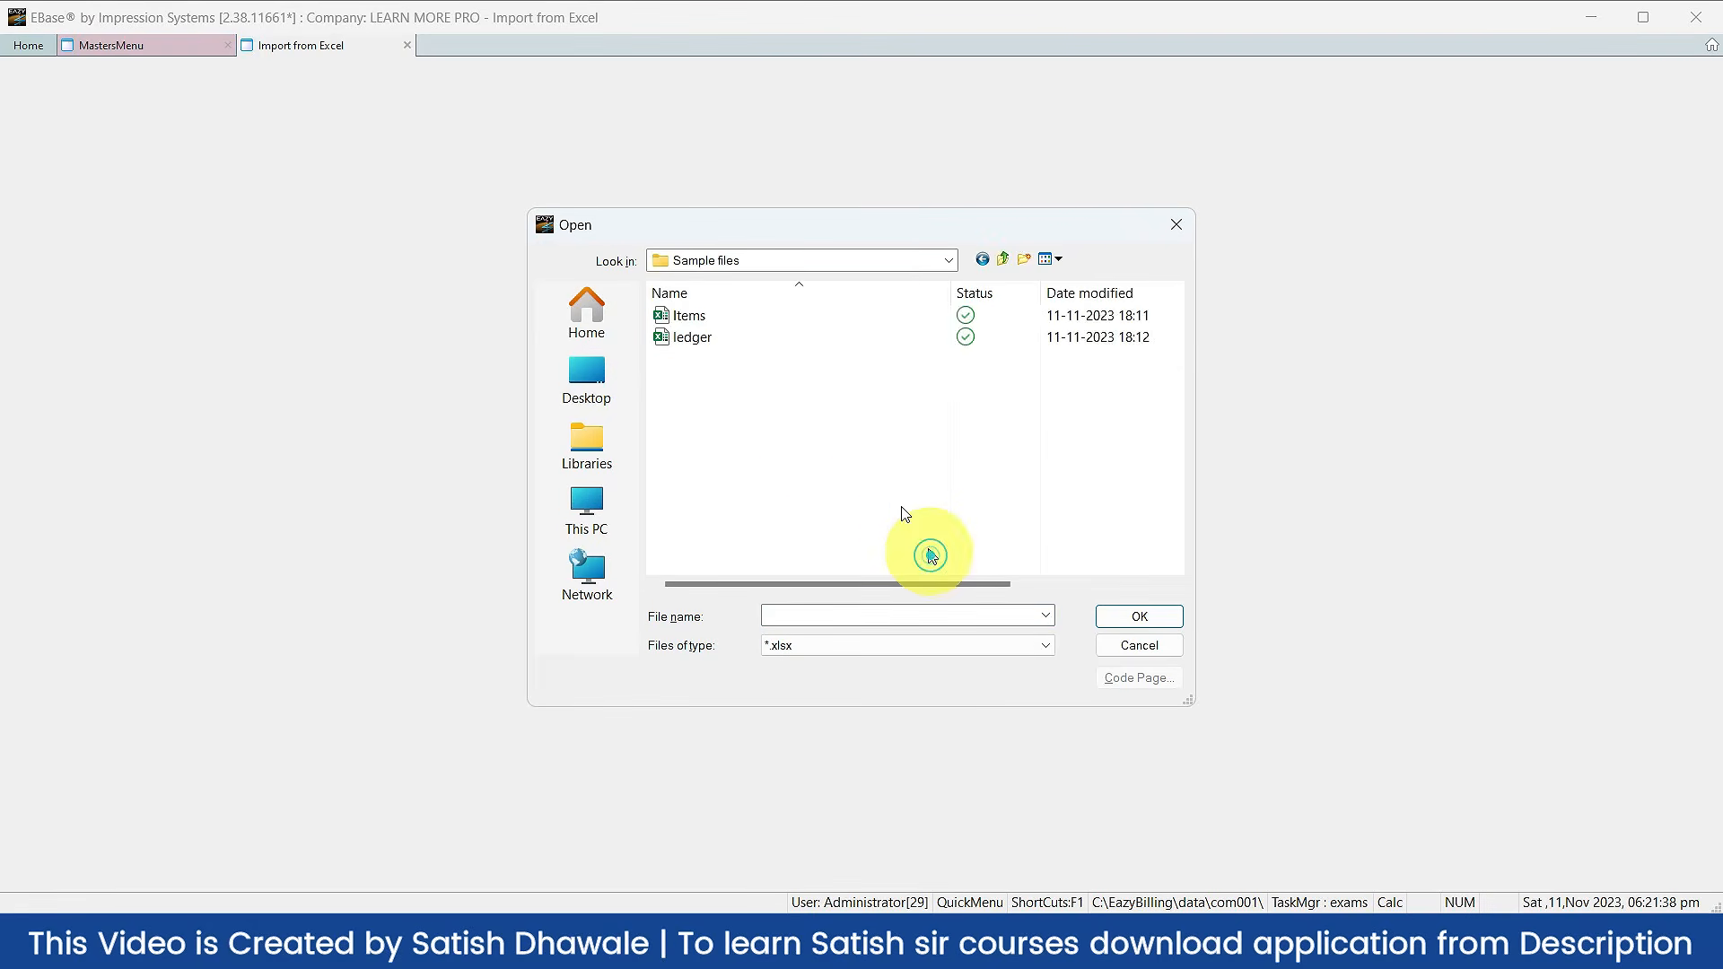
{"action": "left_click", "coordinate": [709, 316]}
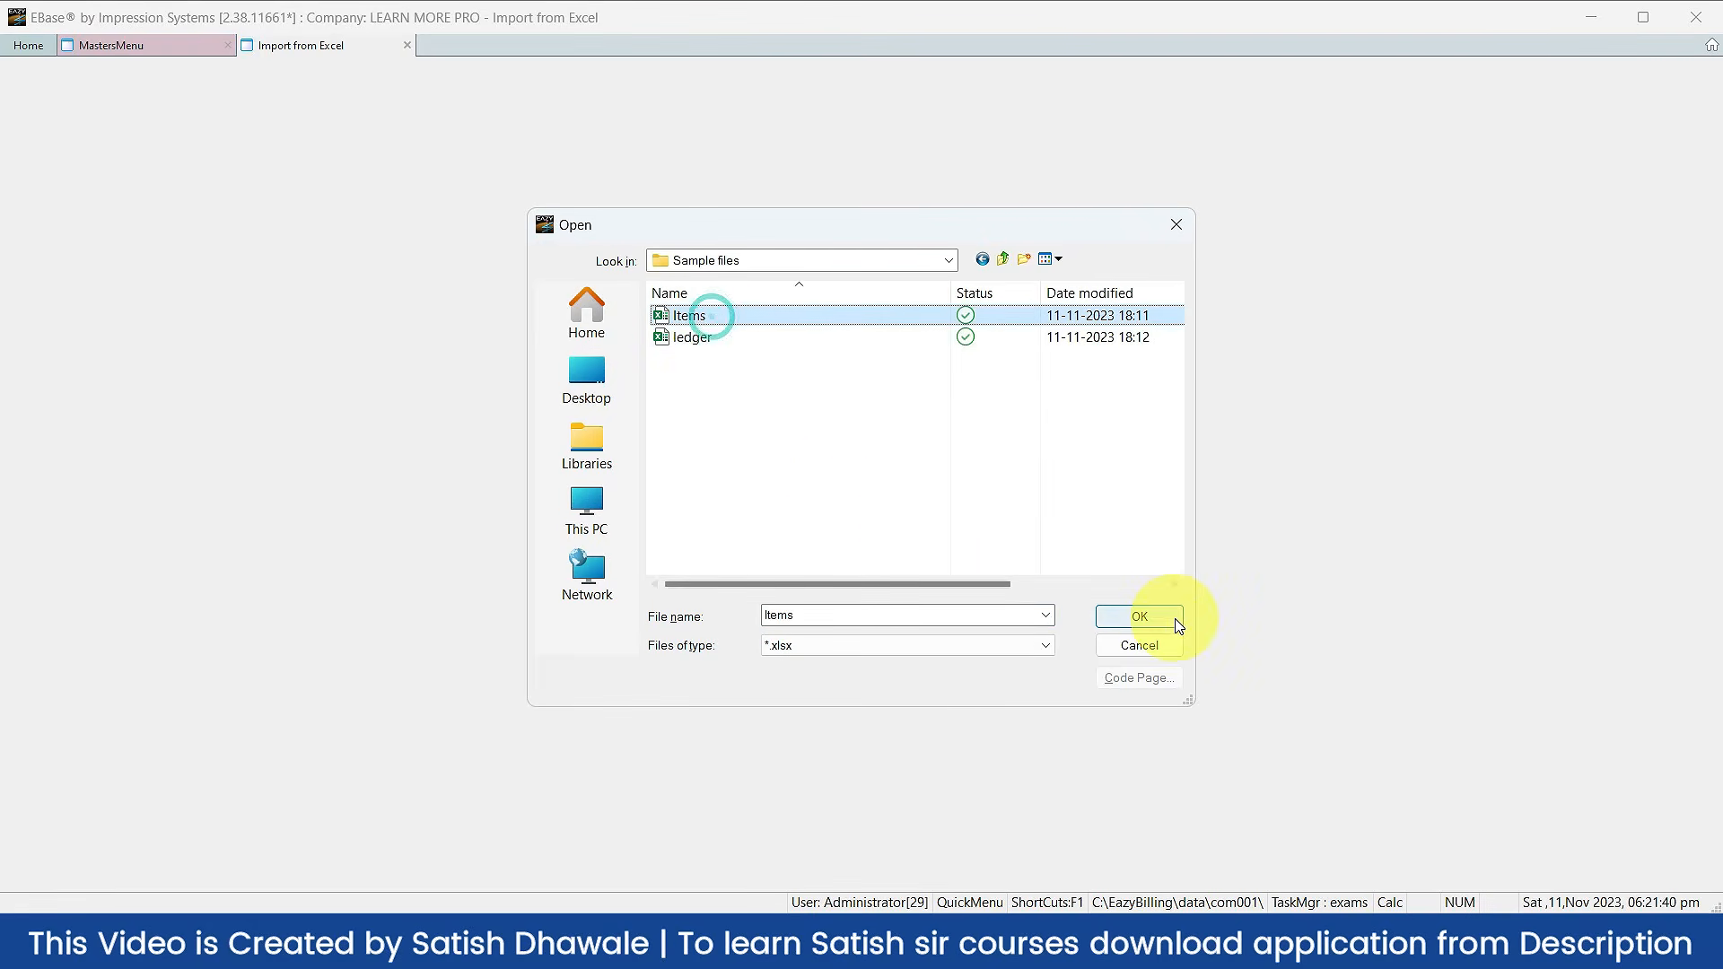
{"action": "left_click", "coordinate": [1176, 619]}
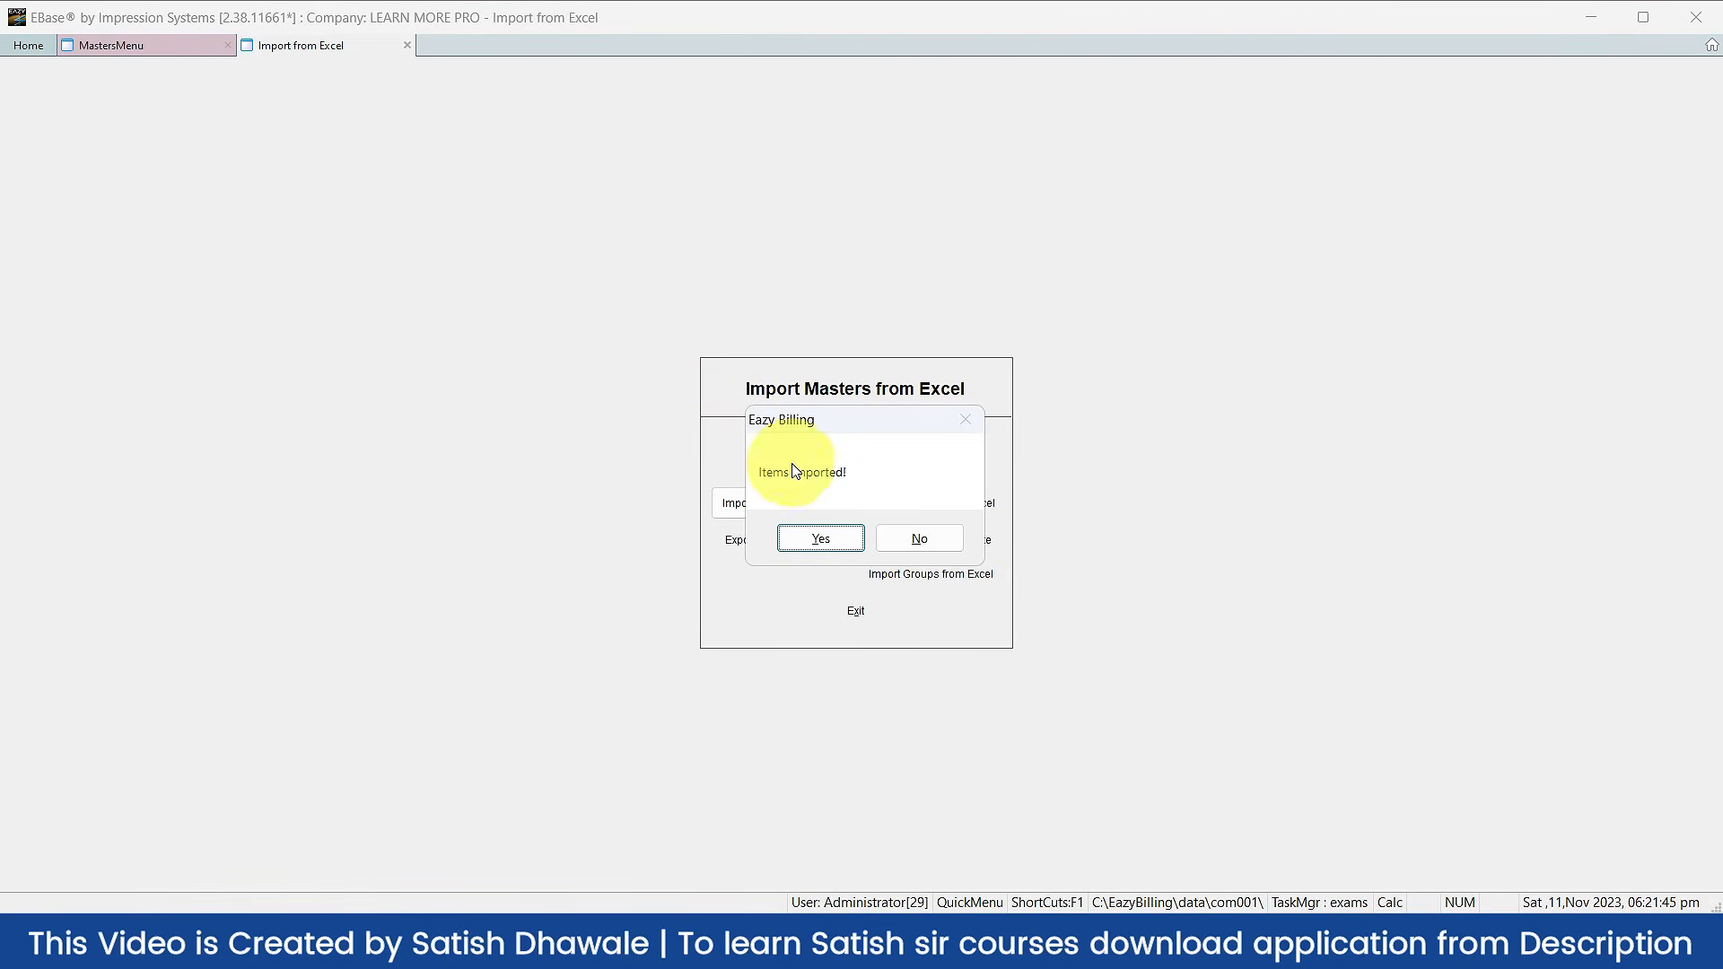
{"action": "left_click", "coordinate": [841, 536]}
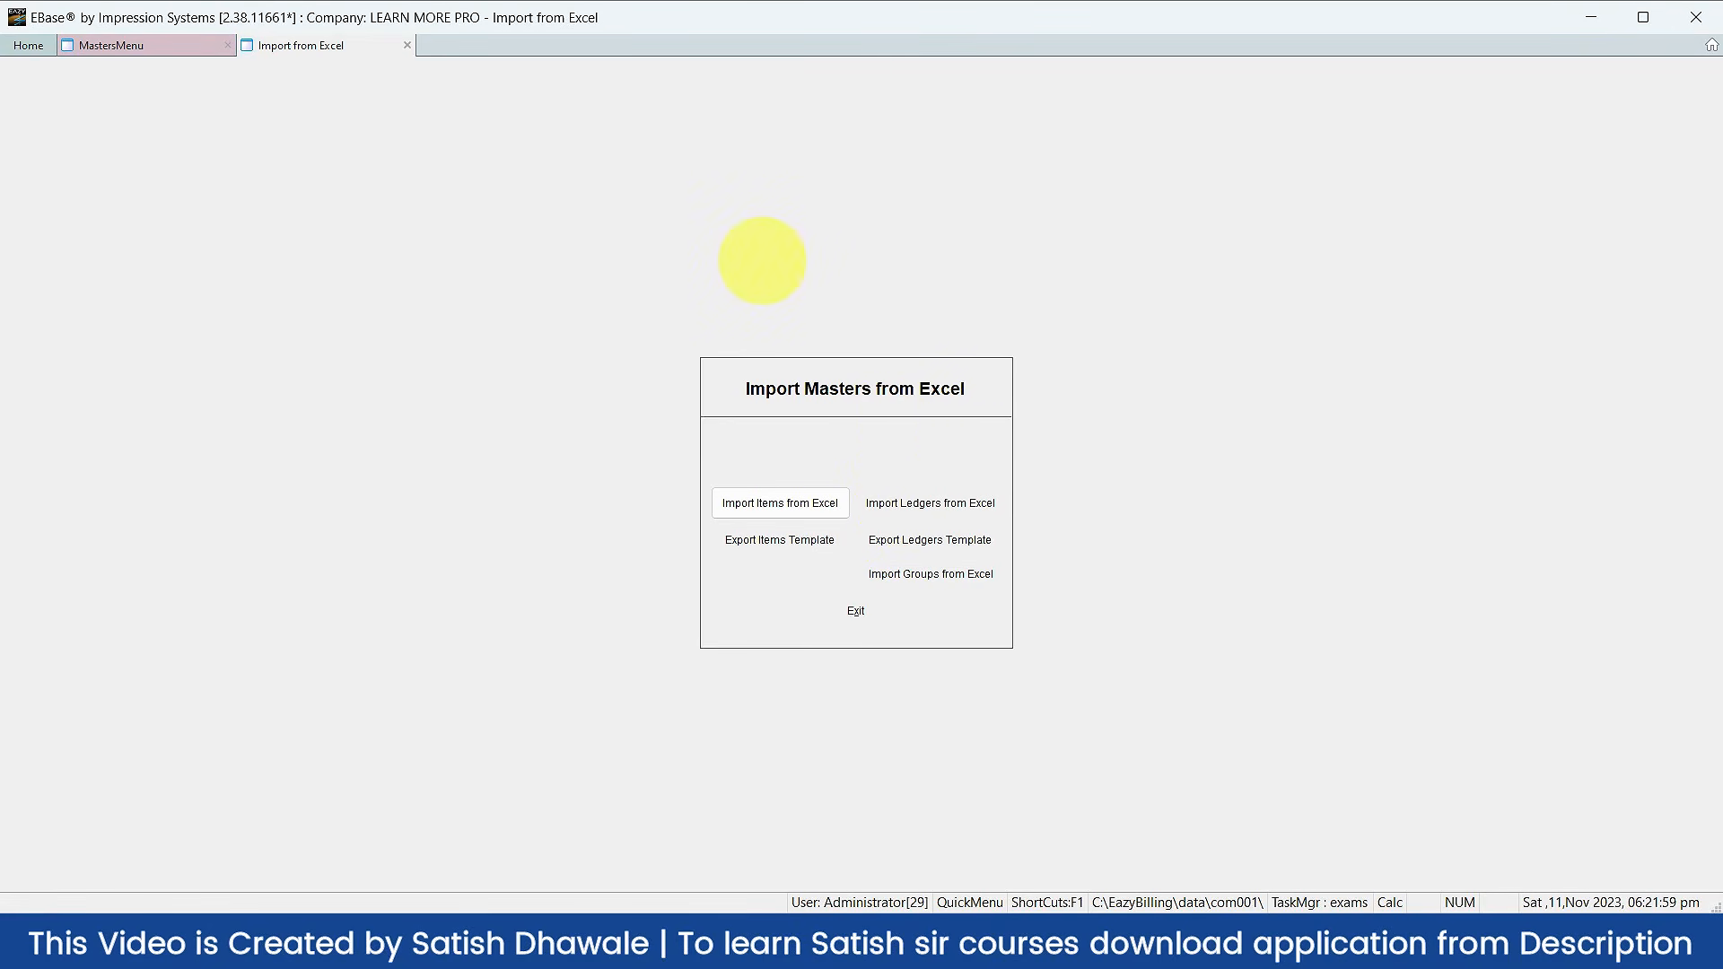
{"action": "key", "text": "alt+x"}
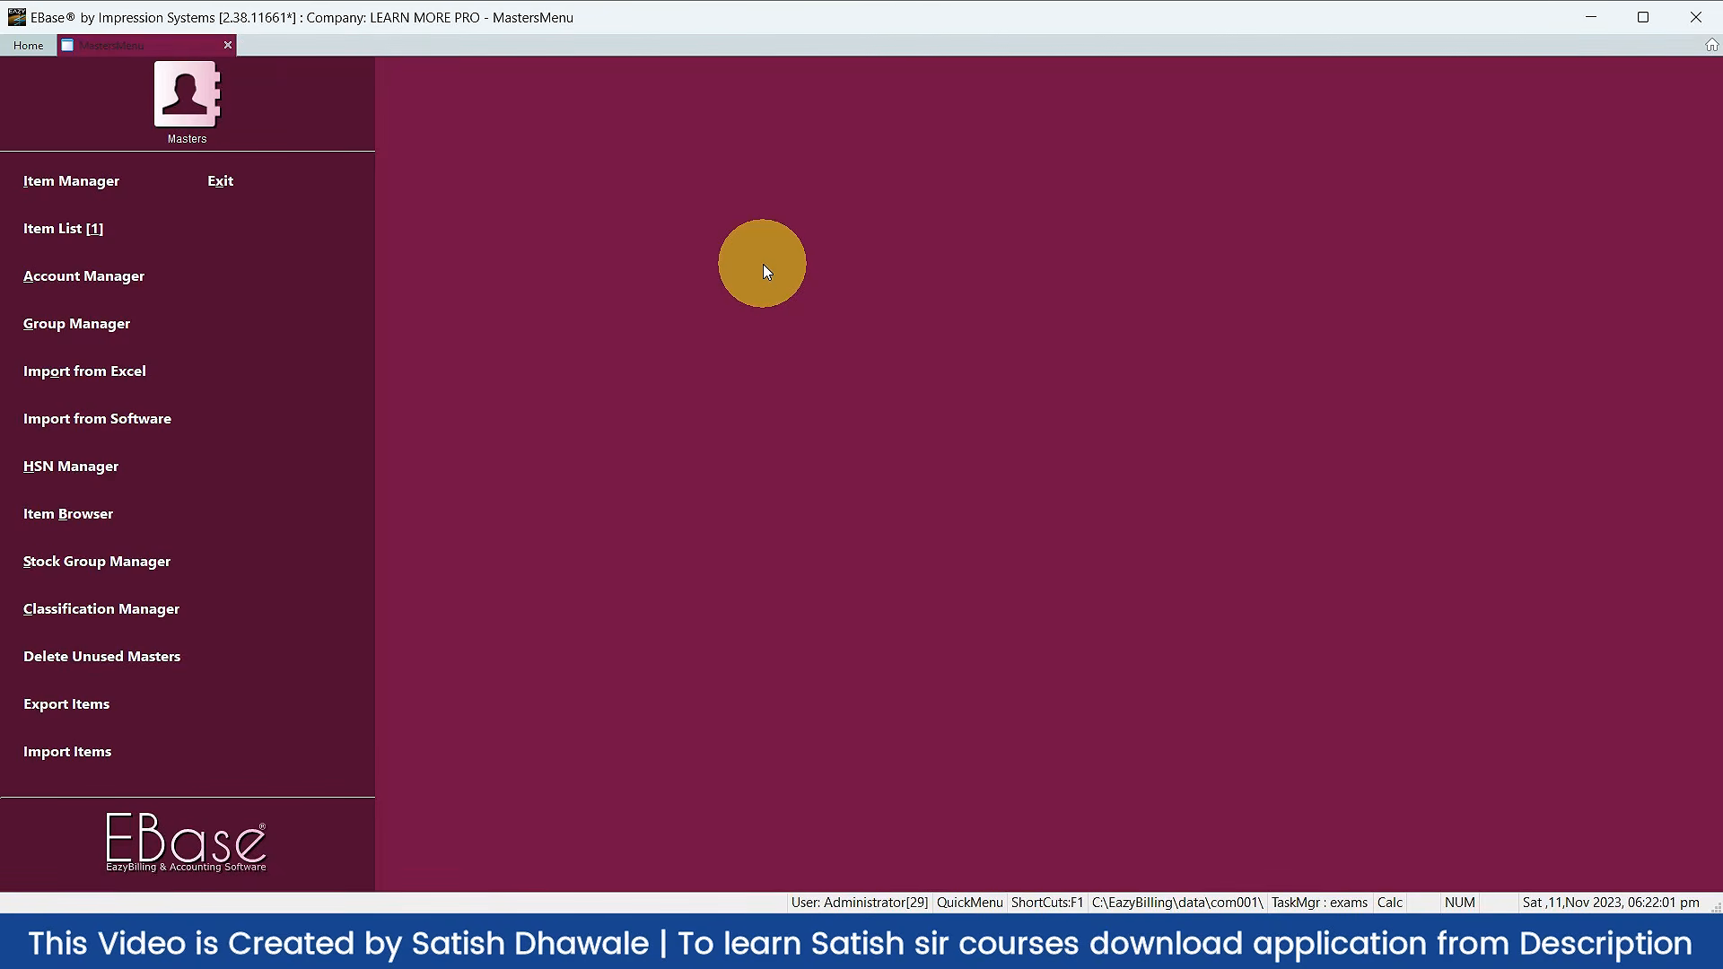
Step: Browse the searchable item list, then reopen Import from Excel from the Masters menu
{"action": "key", "text": "1"}
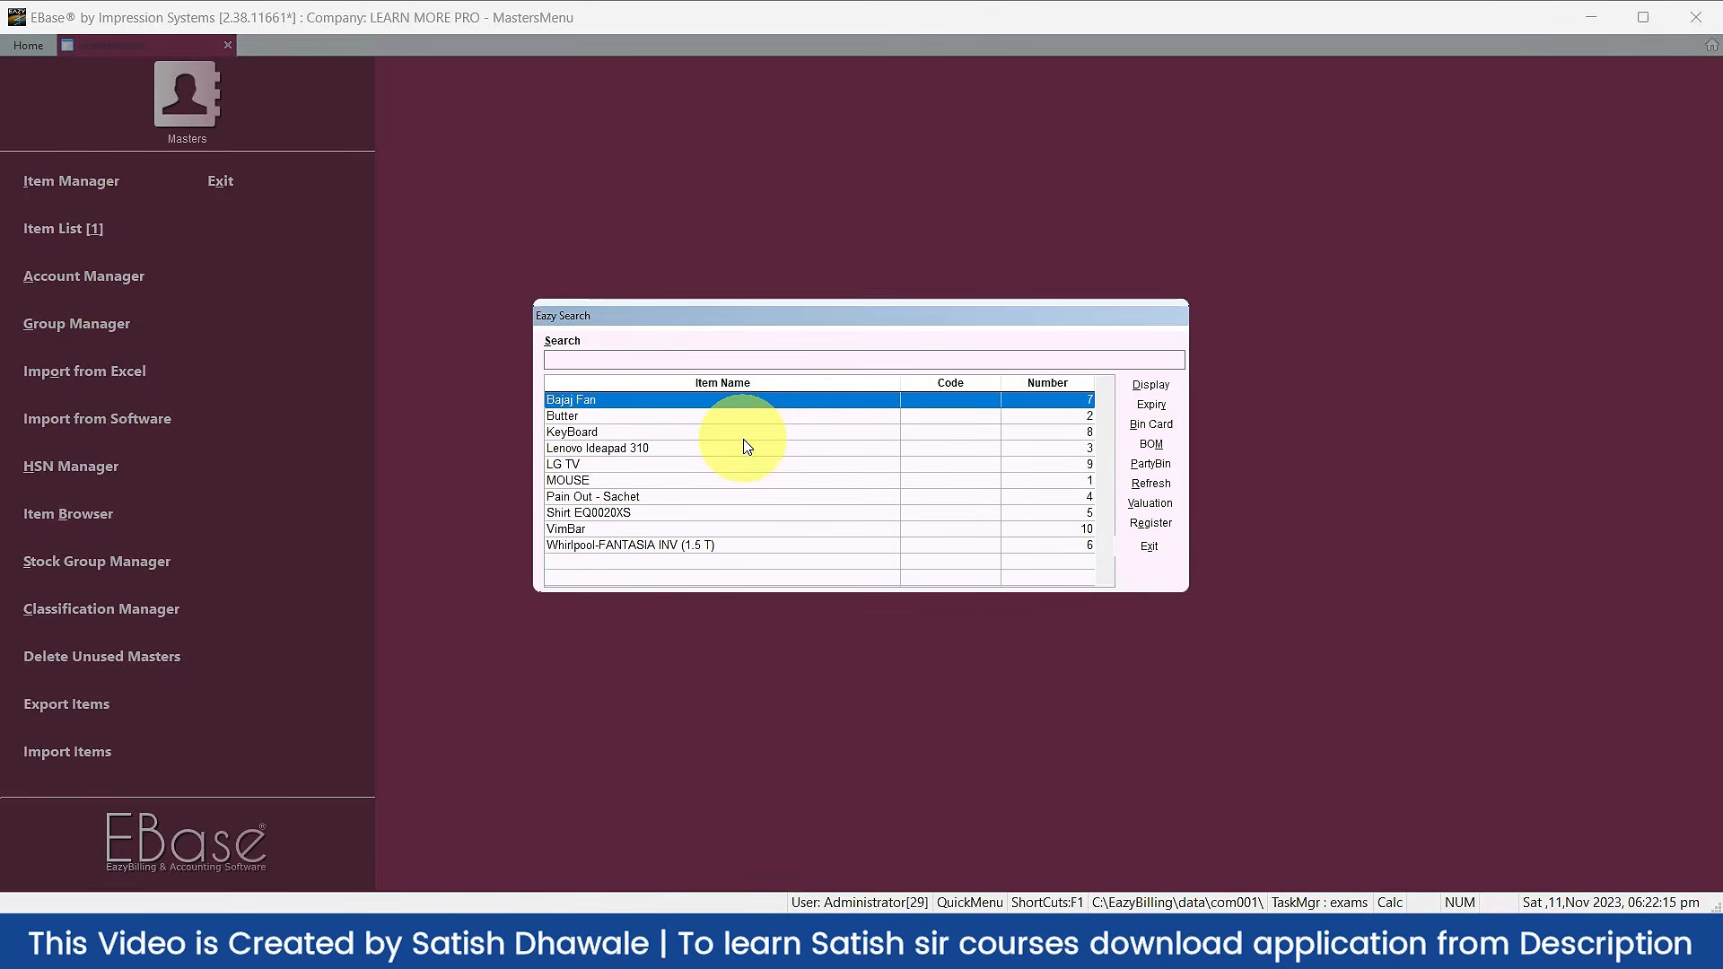
{"action": "key", "text": "alt+Tab"}
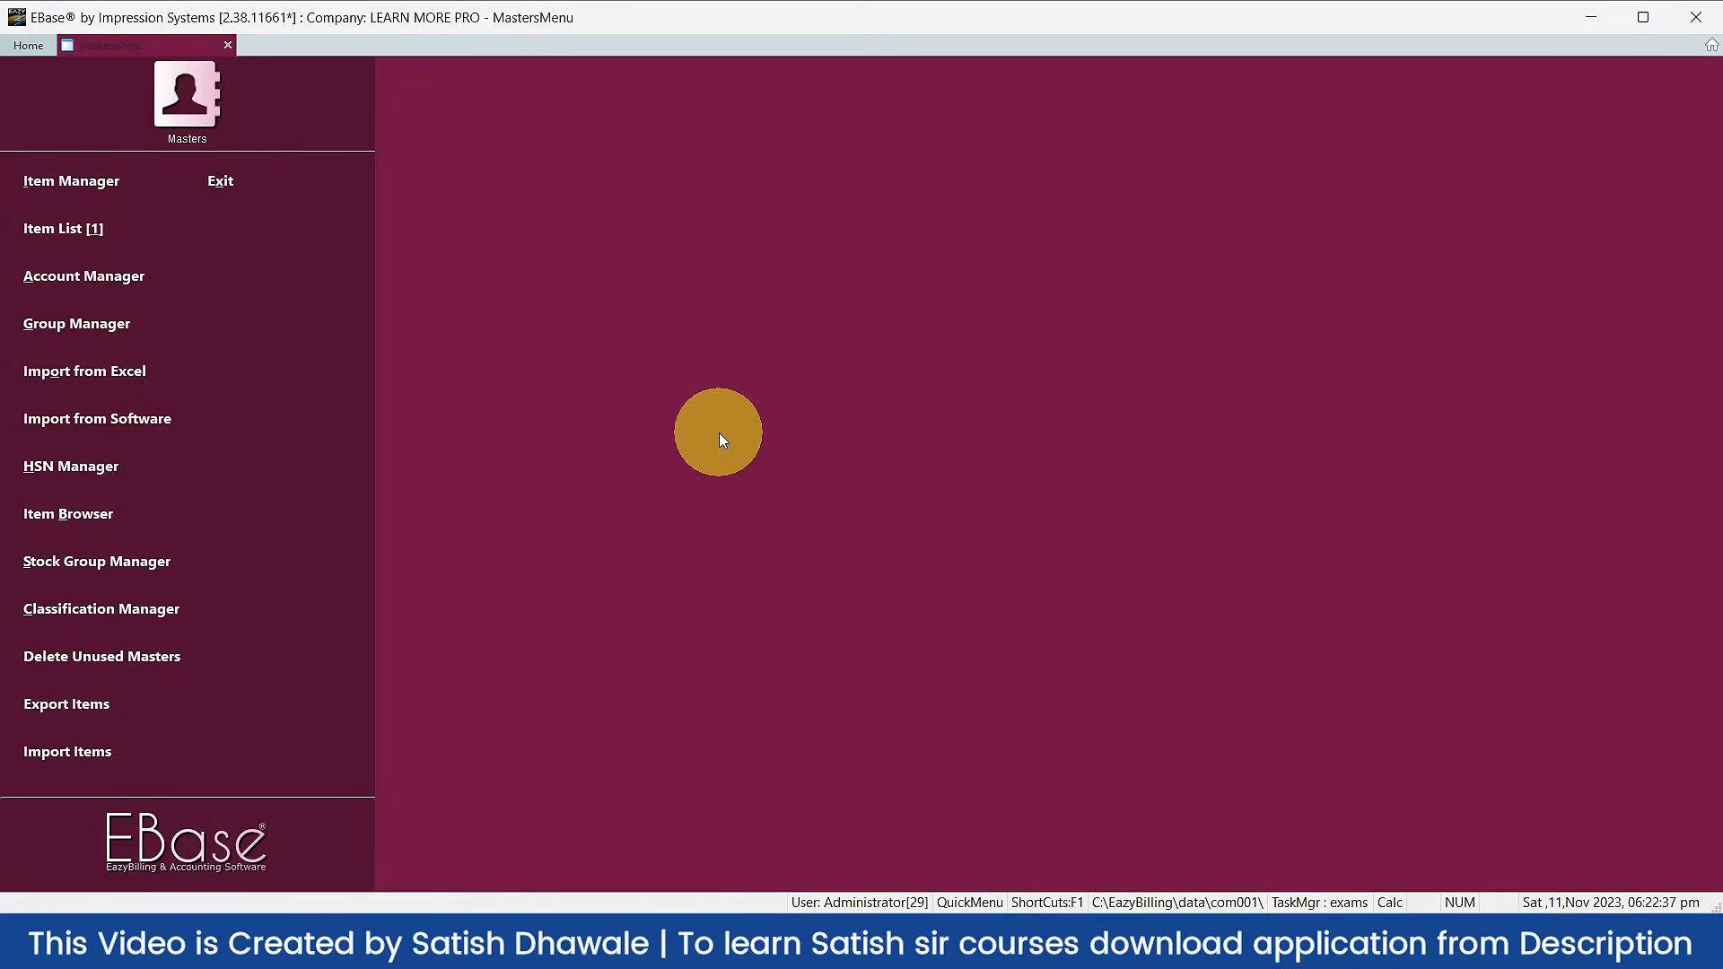
{"action": "left_click", "coordinate": [90, 380]}
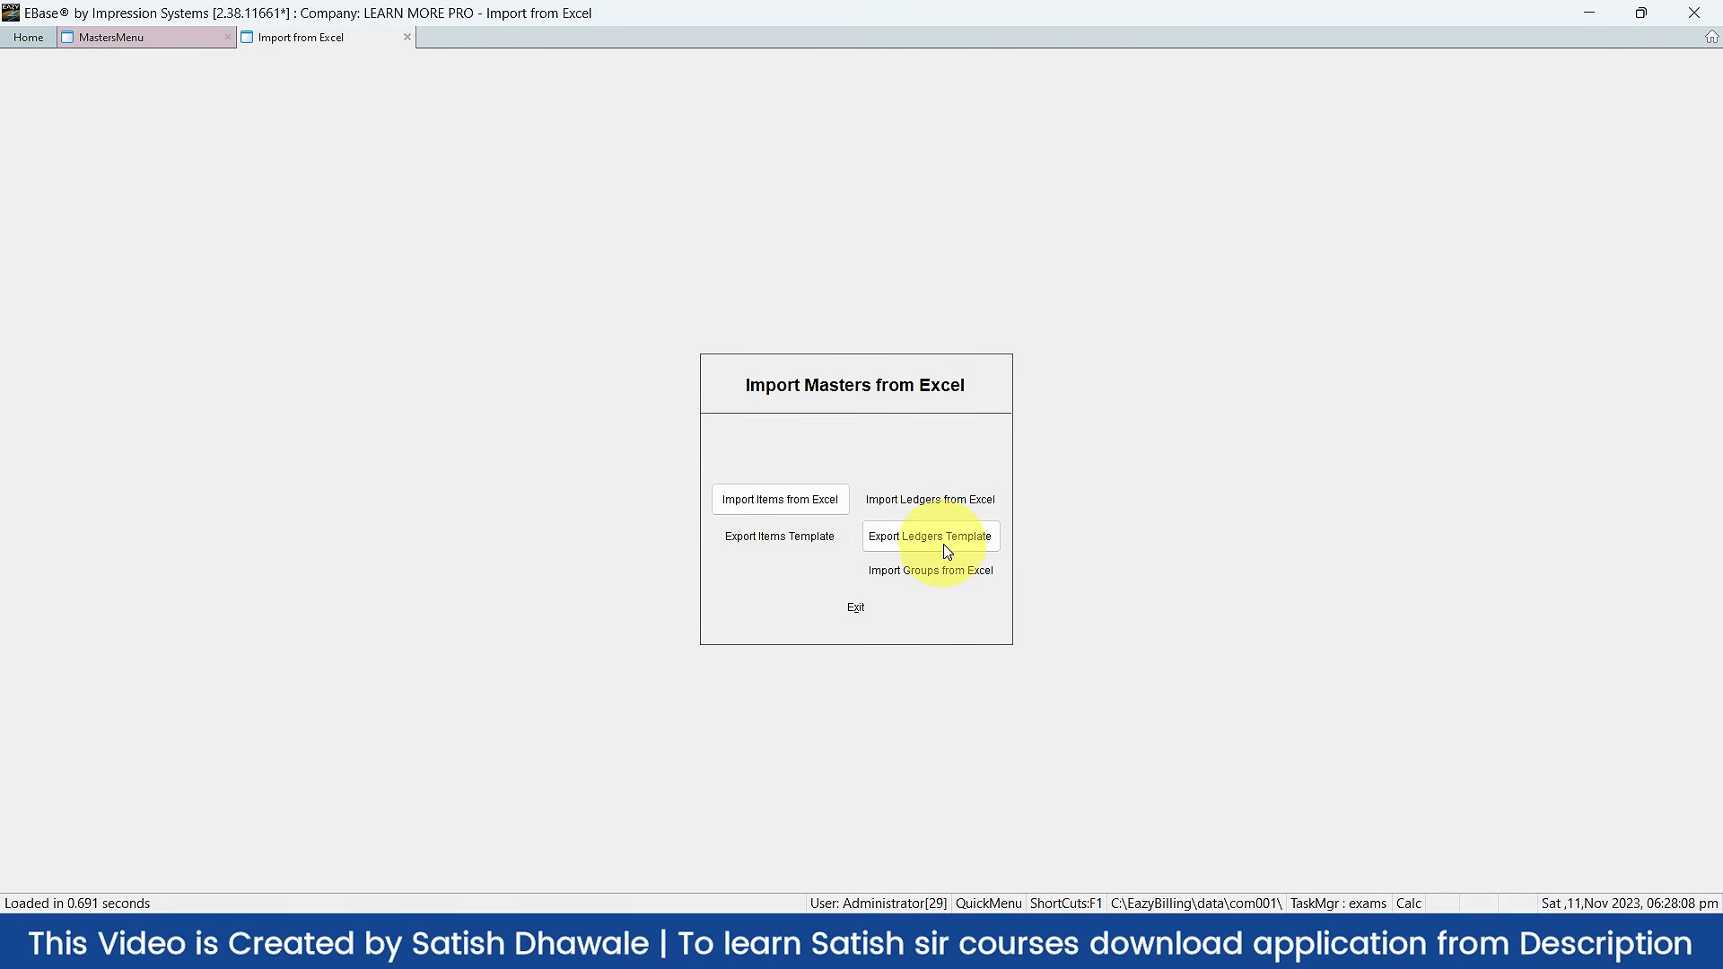
Step: Open the ledger workbook from Sample files in Excel, showing three Nasik customers with GSTIN
{"action": "key", "text": "alt+Tab"}
{"action": "double_click", "coordinate": [269, 241]}
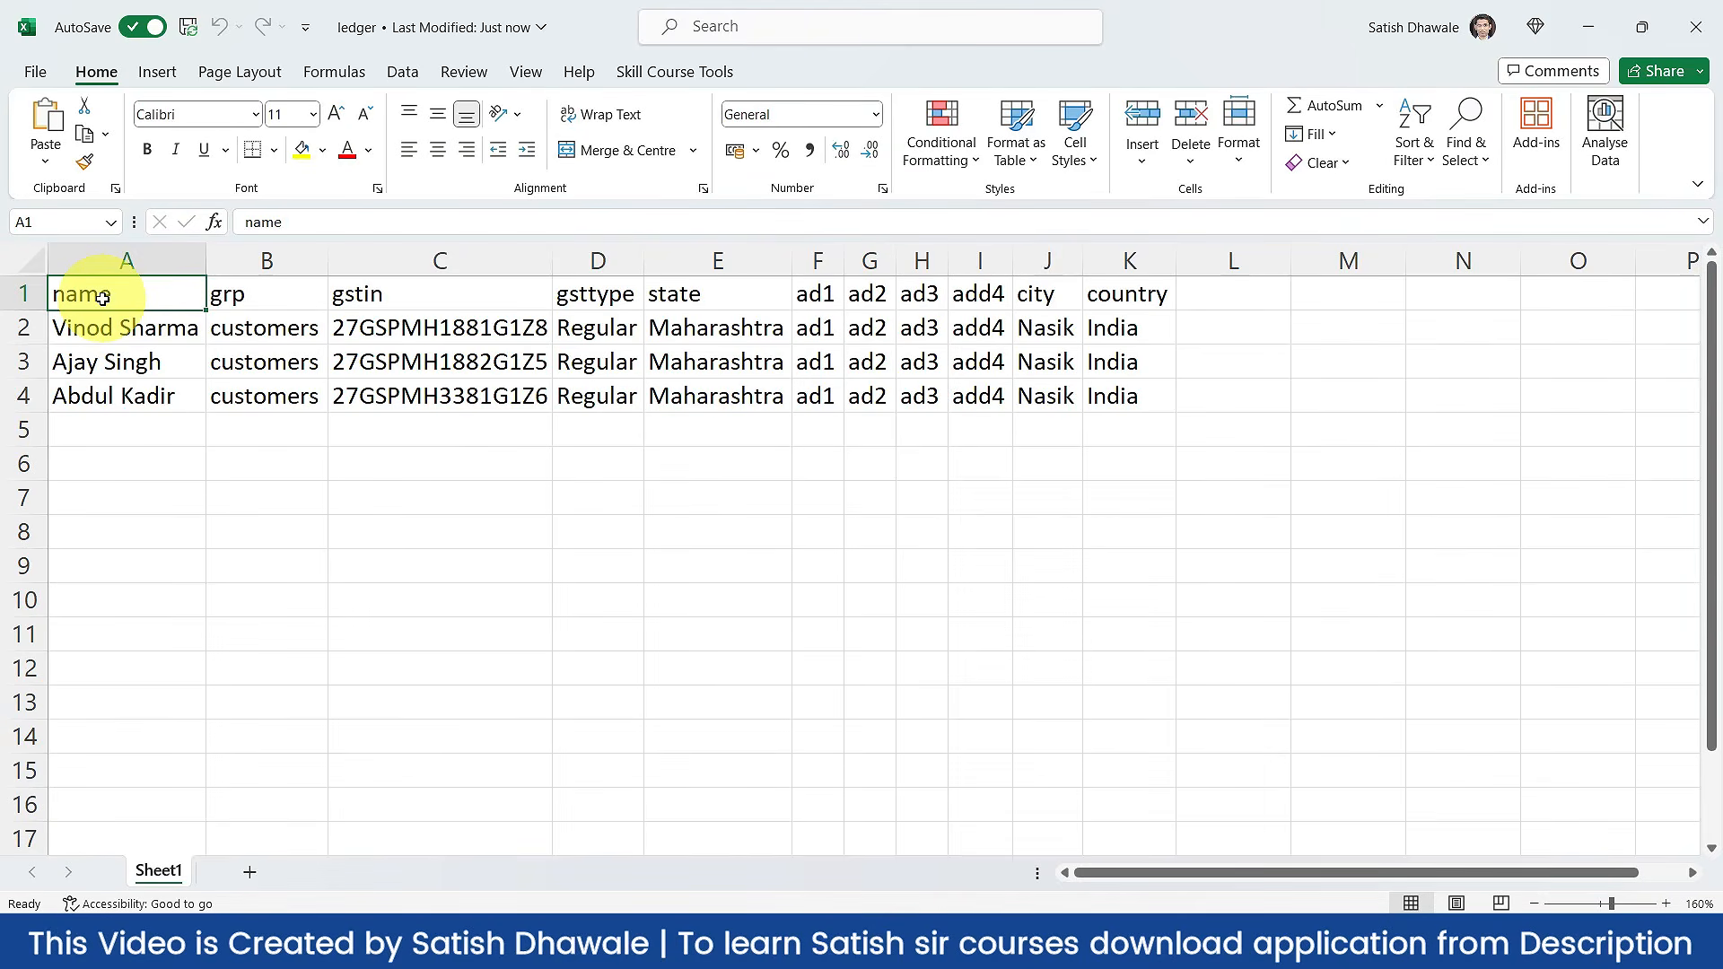
Step: Review the ledger workbook's three customer rows against EBase's import panel, then close Excel
{"action": "key", "text": "alt+Tab"}
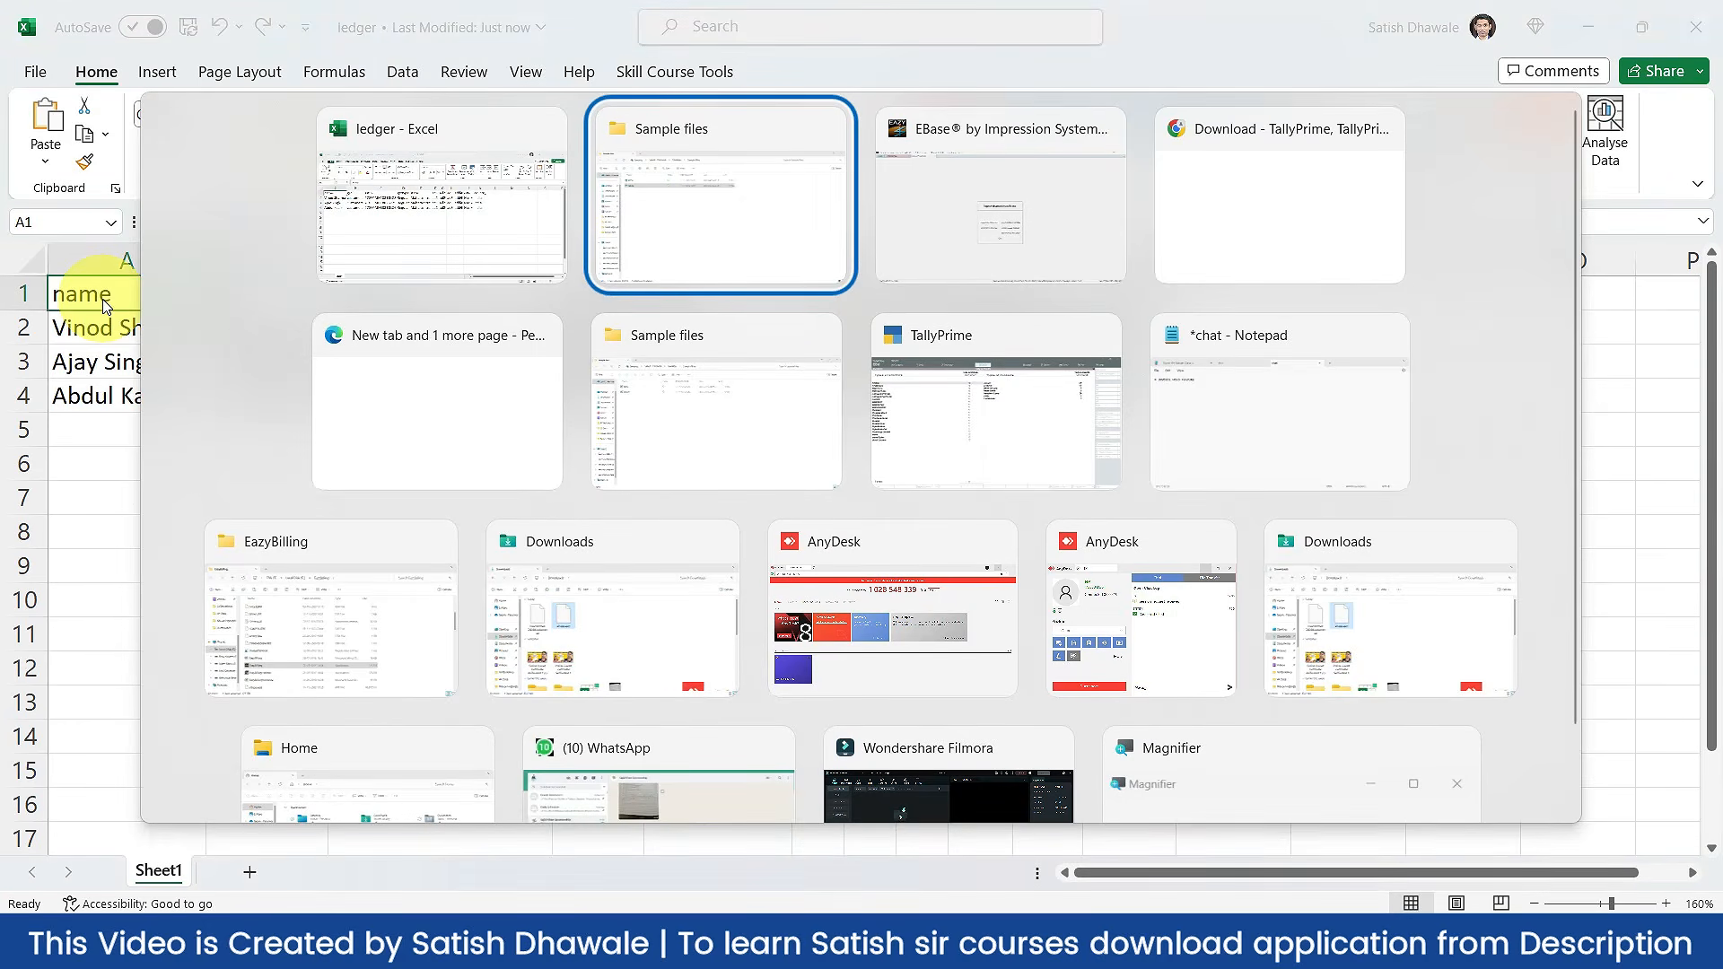
{"action": "key", "text": "alt+Tab"}
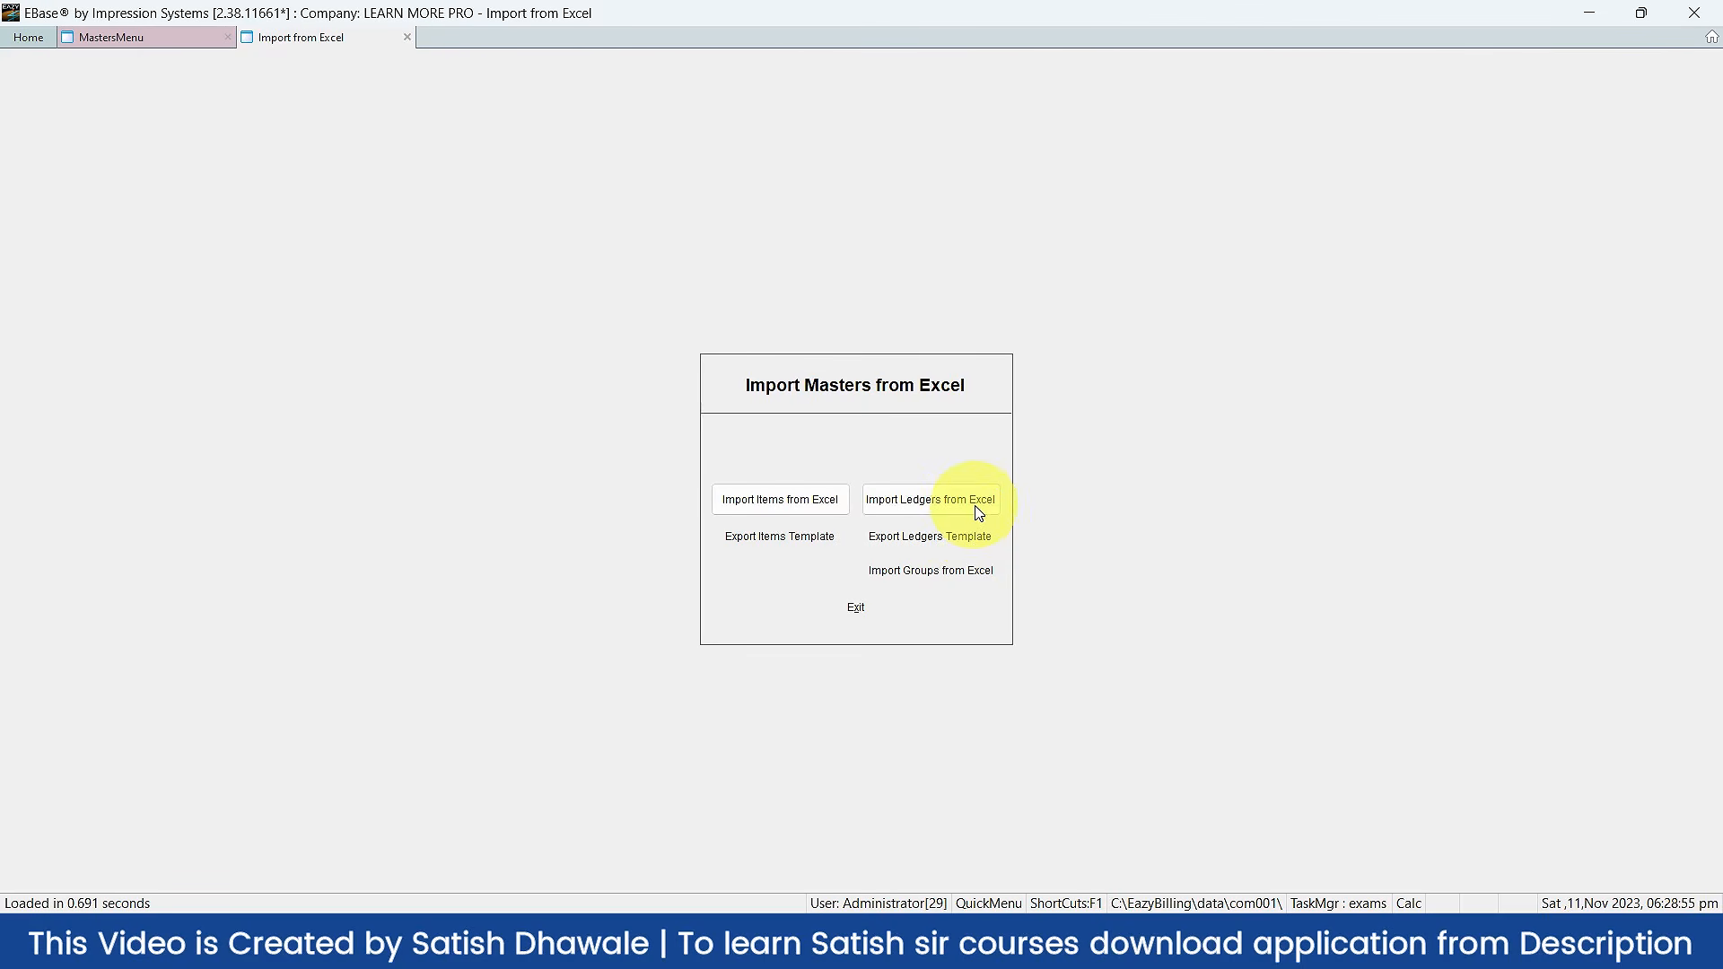
{"action": "key", "text": "alt+Tab"}
{"action": "left_click", "coordinate": [718, 438]}
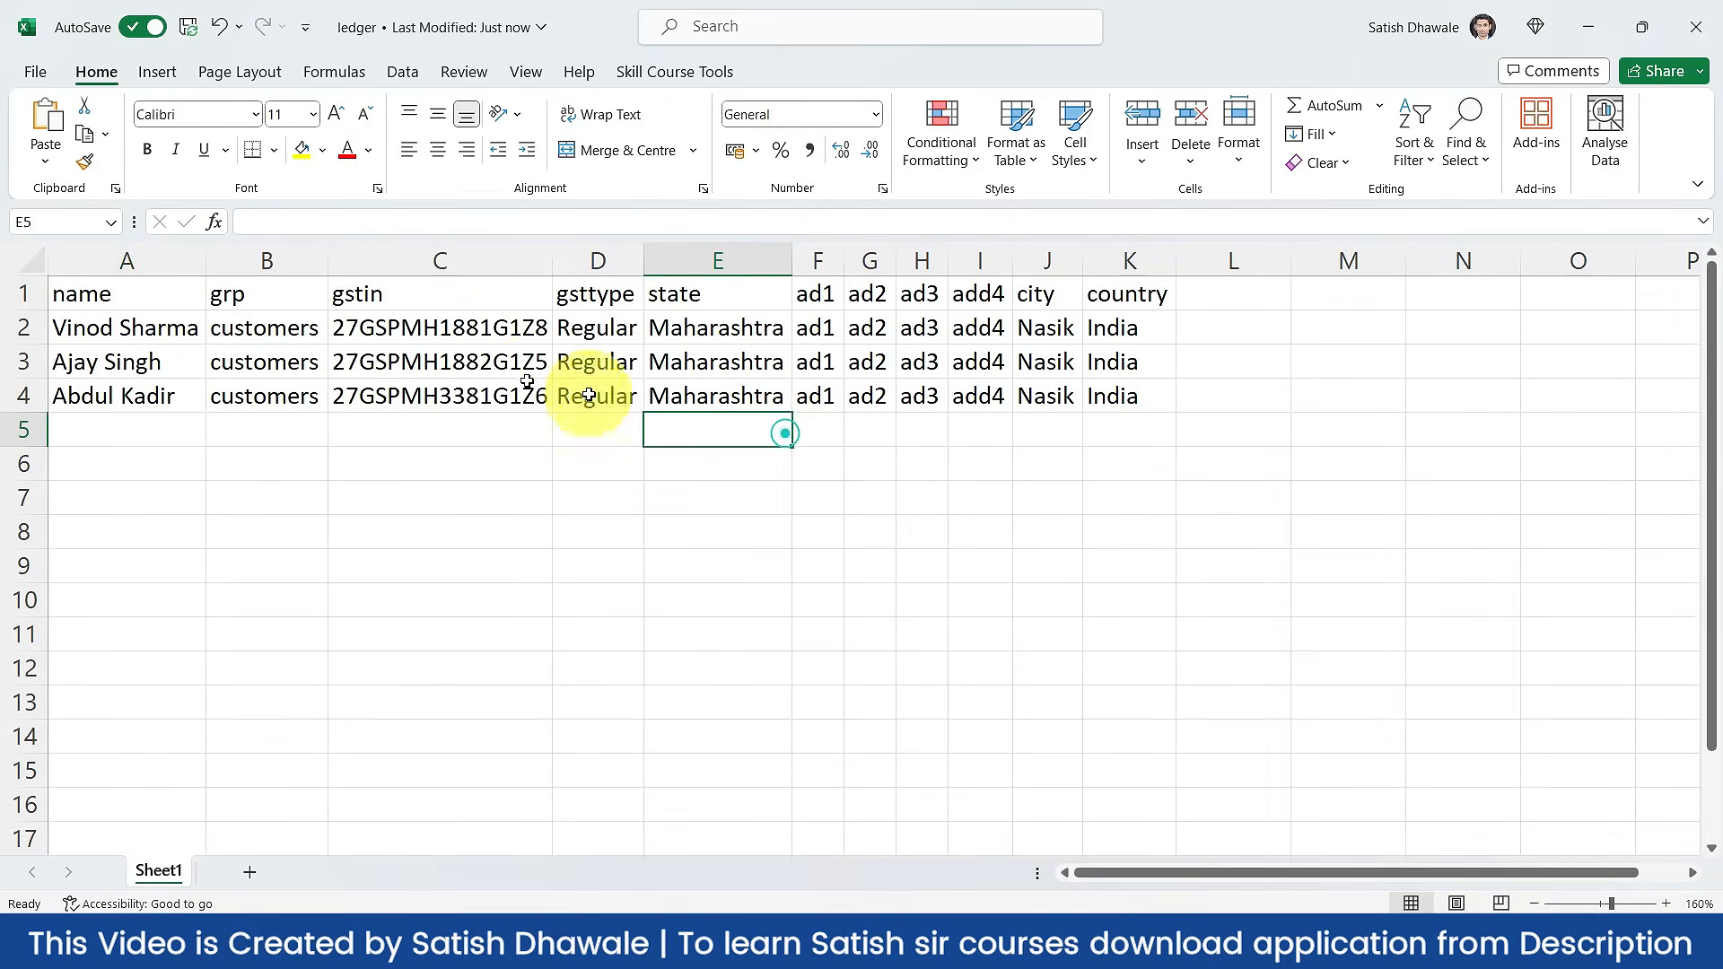
{"action": "left_click", "coordinate": [157, 339]}
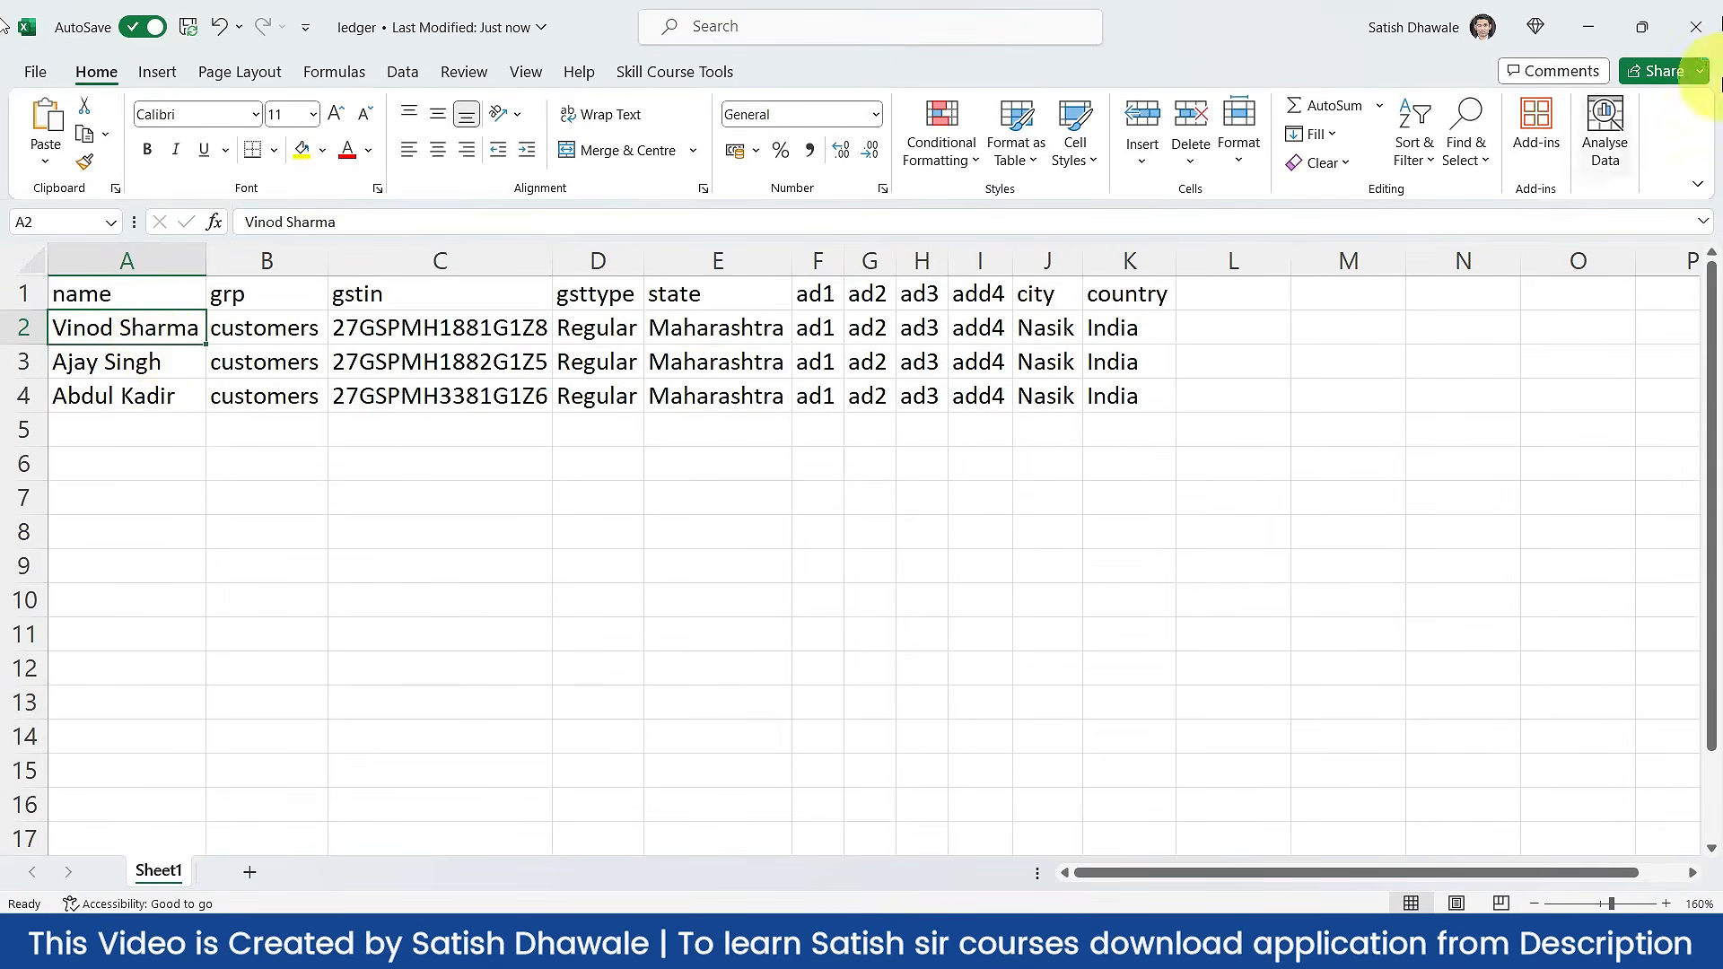
{"action": "left_click", "coordinate": [1695, 27]}
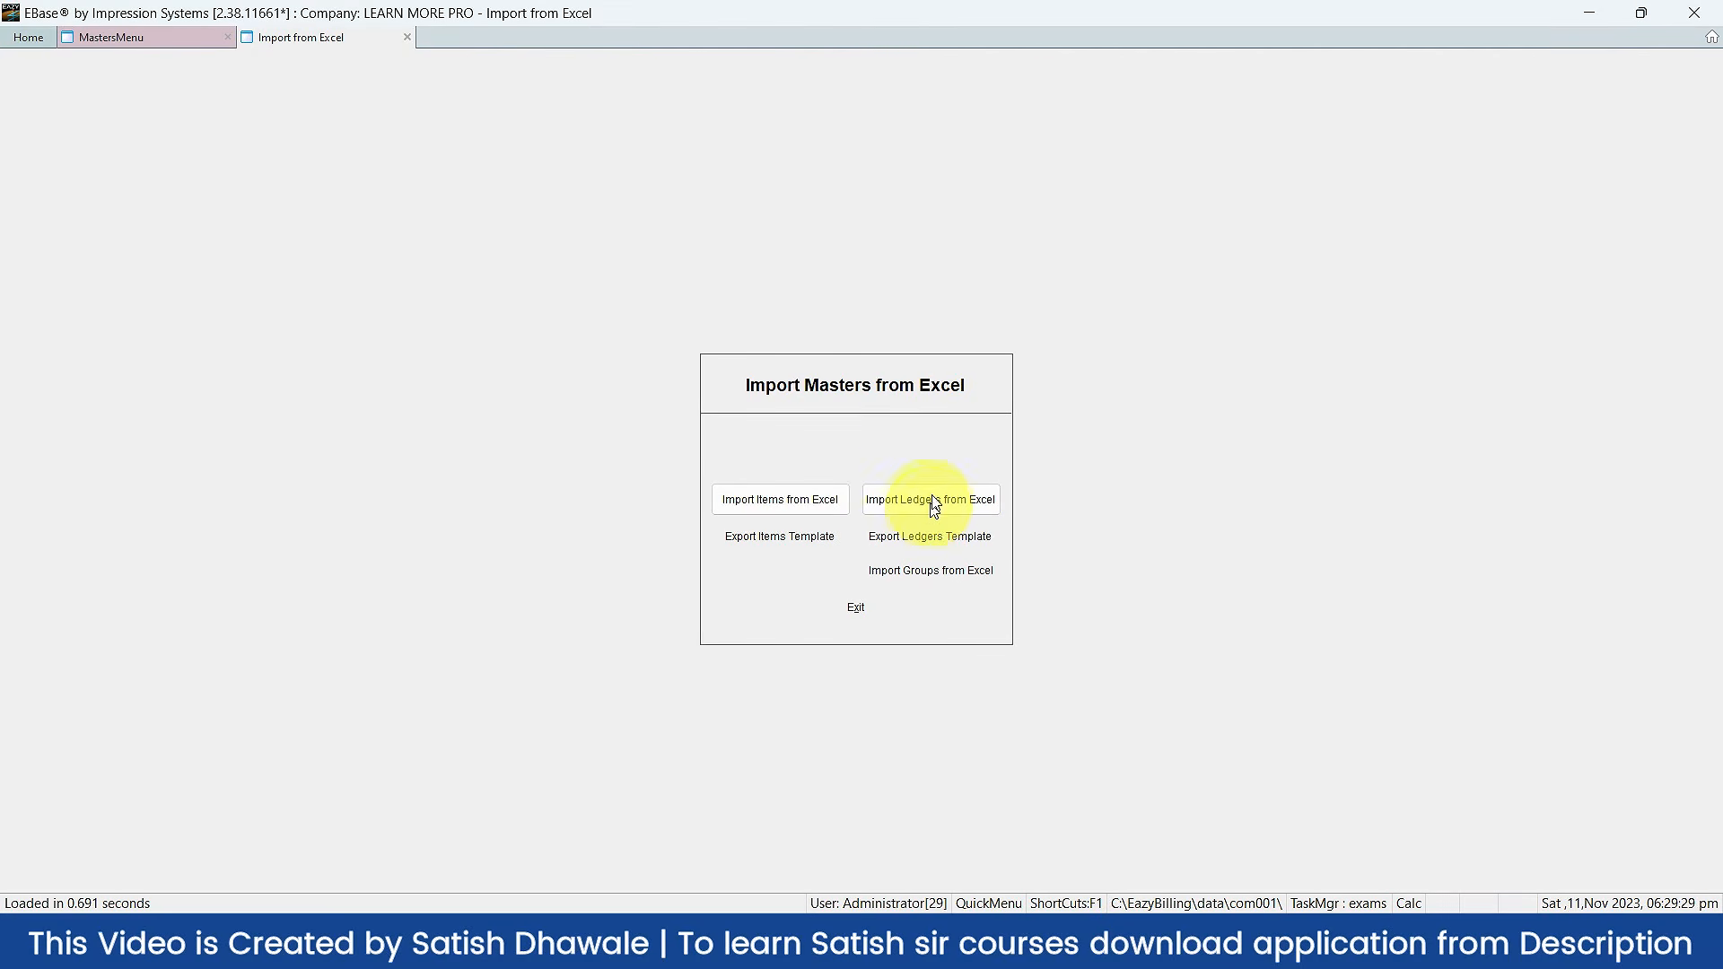
Step: Import the ledger workbook via Import Ledgers from Excel, accepting both warnings; 3 ledgers imported
{"action": "left_click", "coordinate": [931, 508]}
{"action": "left_click", "coordinate": [866, 564]}
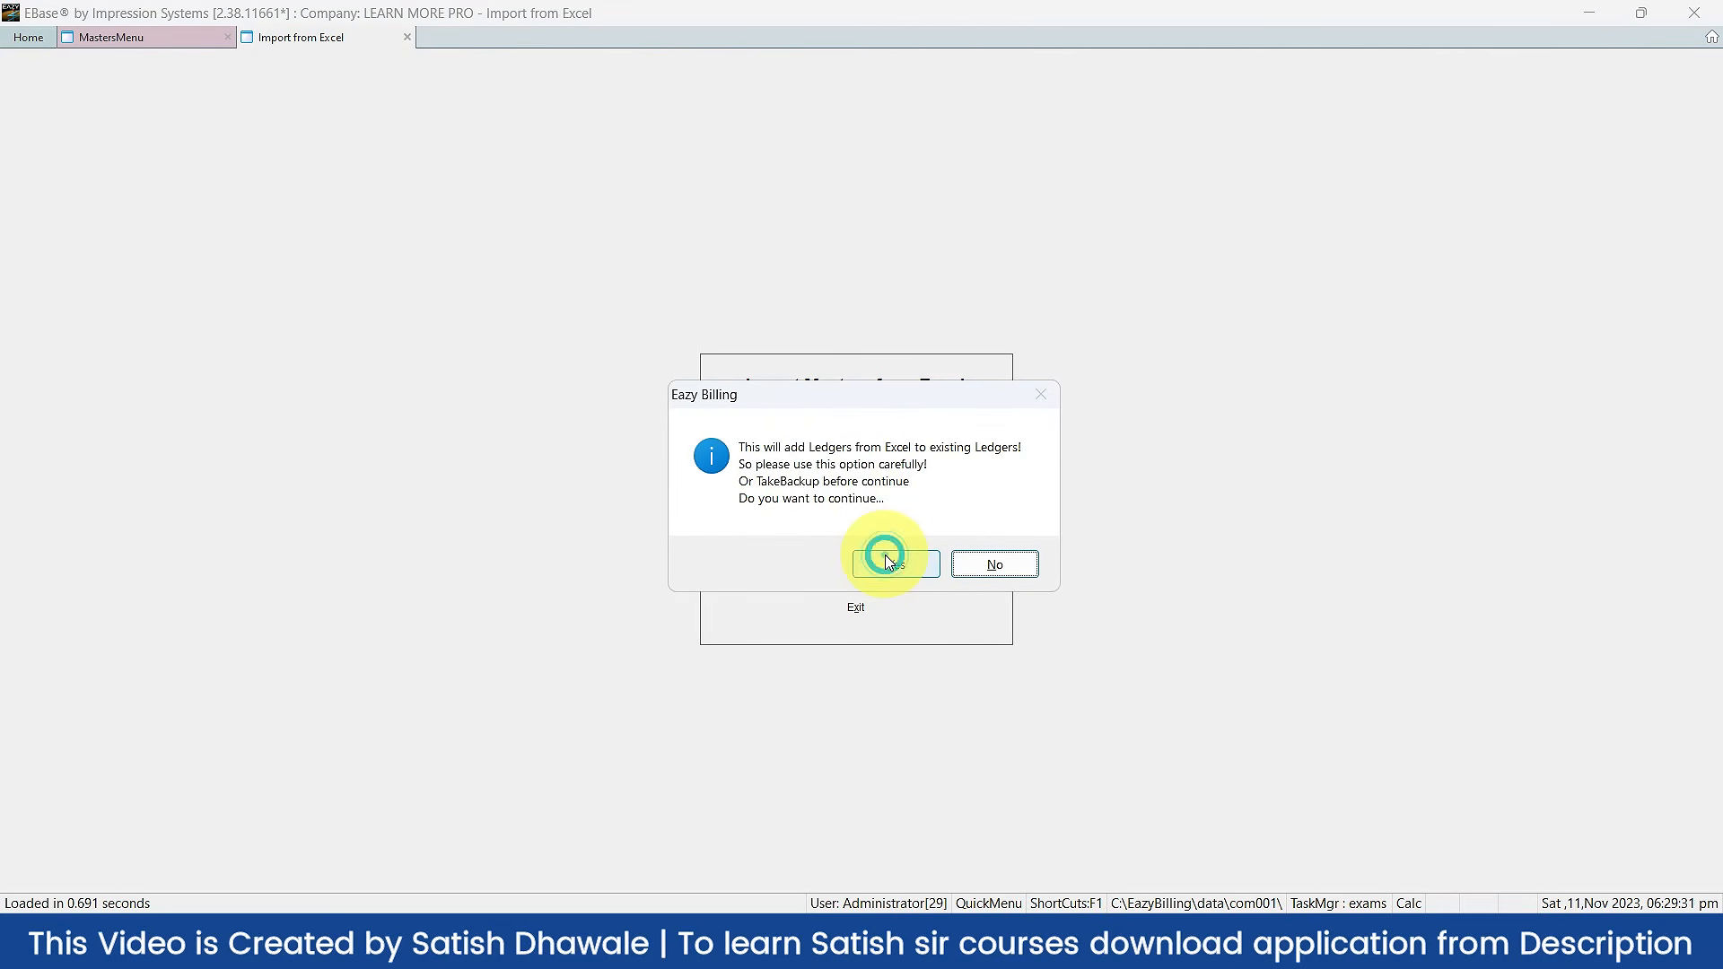
{"action": "left_click", "coordinate": [889, 563]}
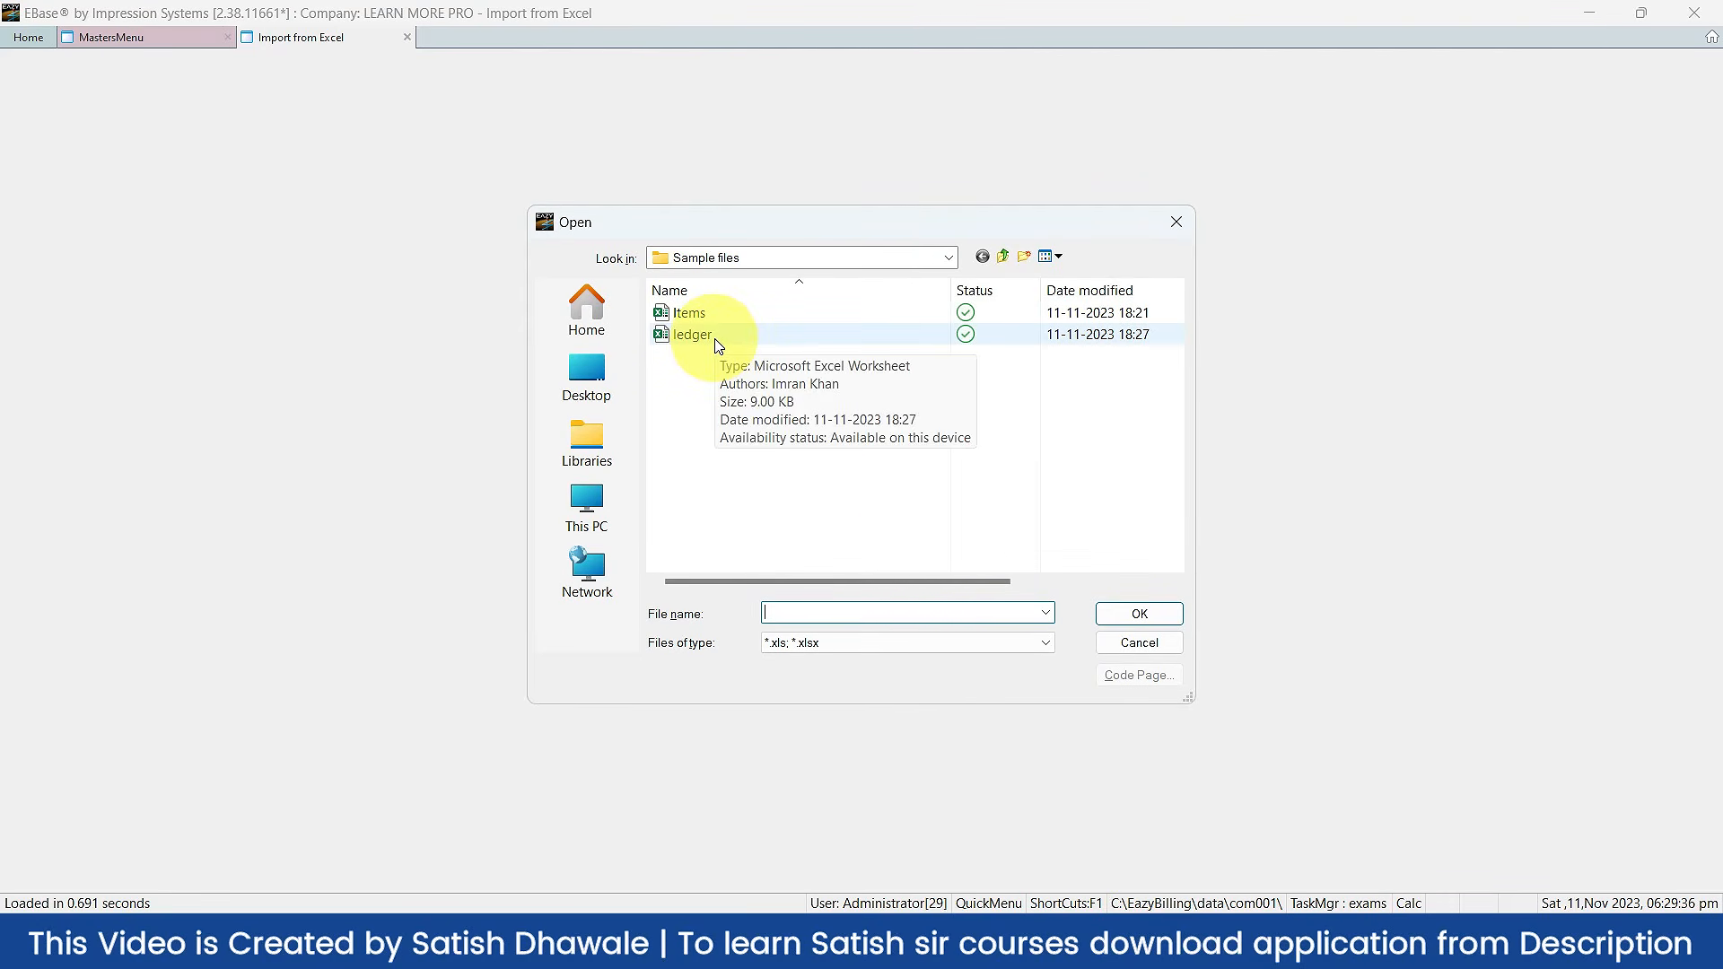
{"action": "left_click", "coordinate": [716, 341]}
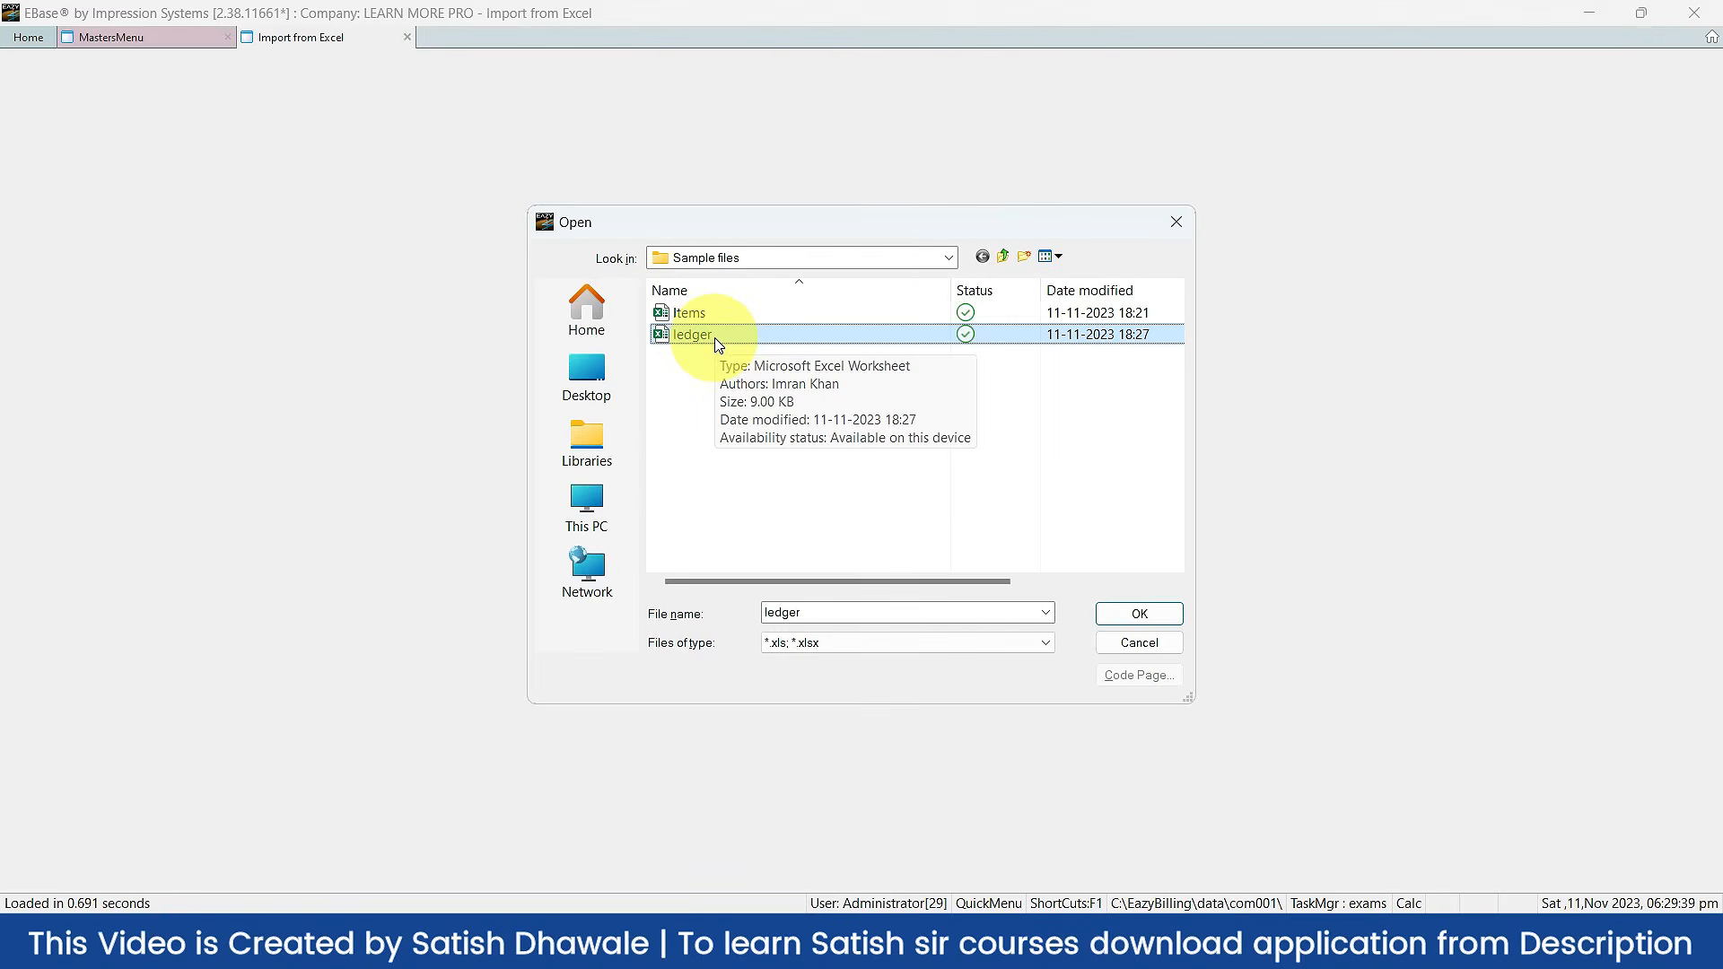
{"action": "left_click", "coordinate": [1139, 614]}
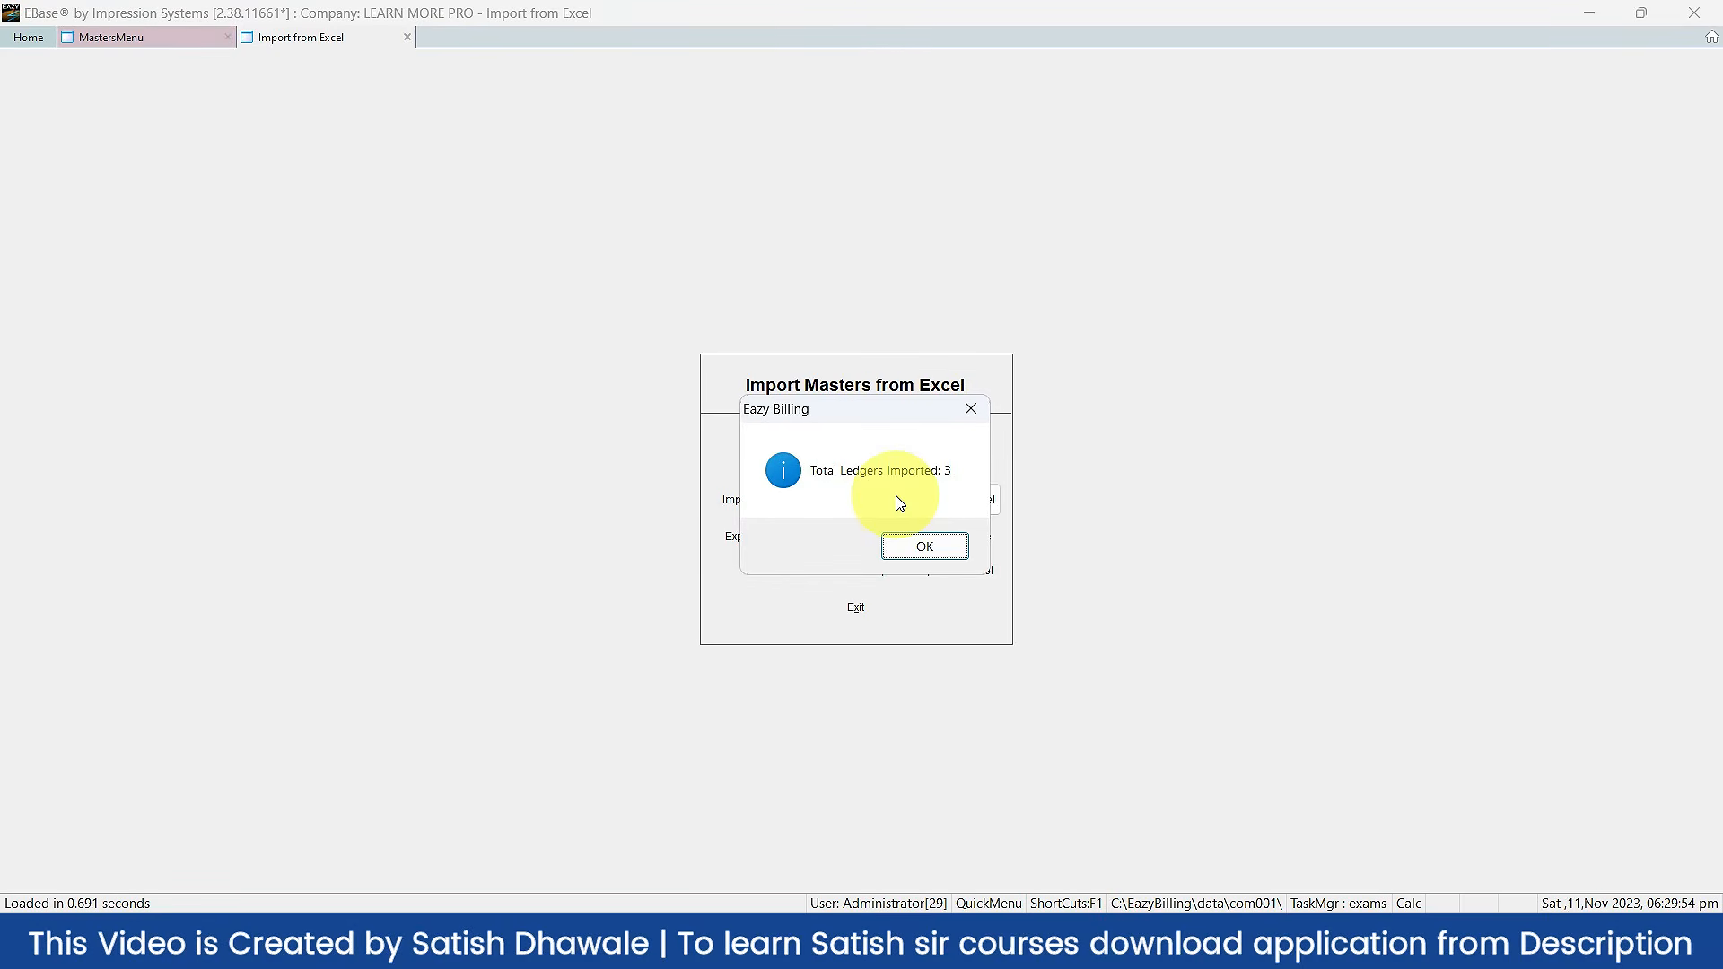
Step: Close the import panel and search the ledger list for 'aja' to check the new ledgers
{"action": "left_click", "coordinate": [906, 542]}
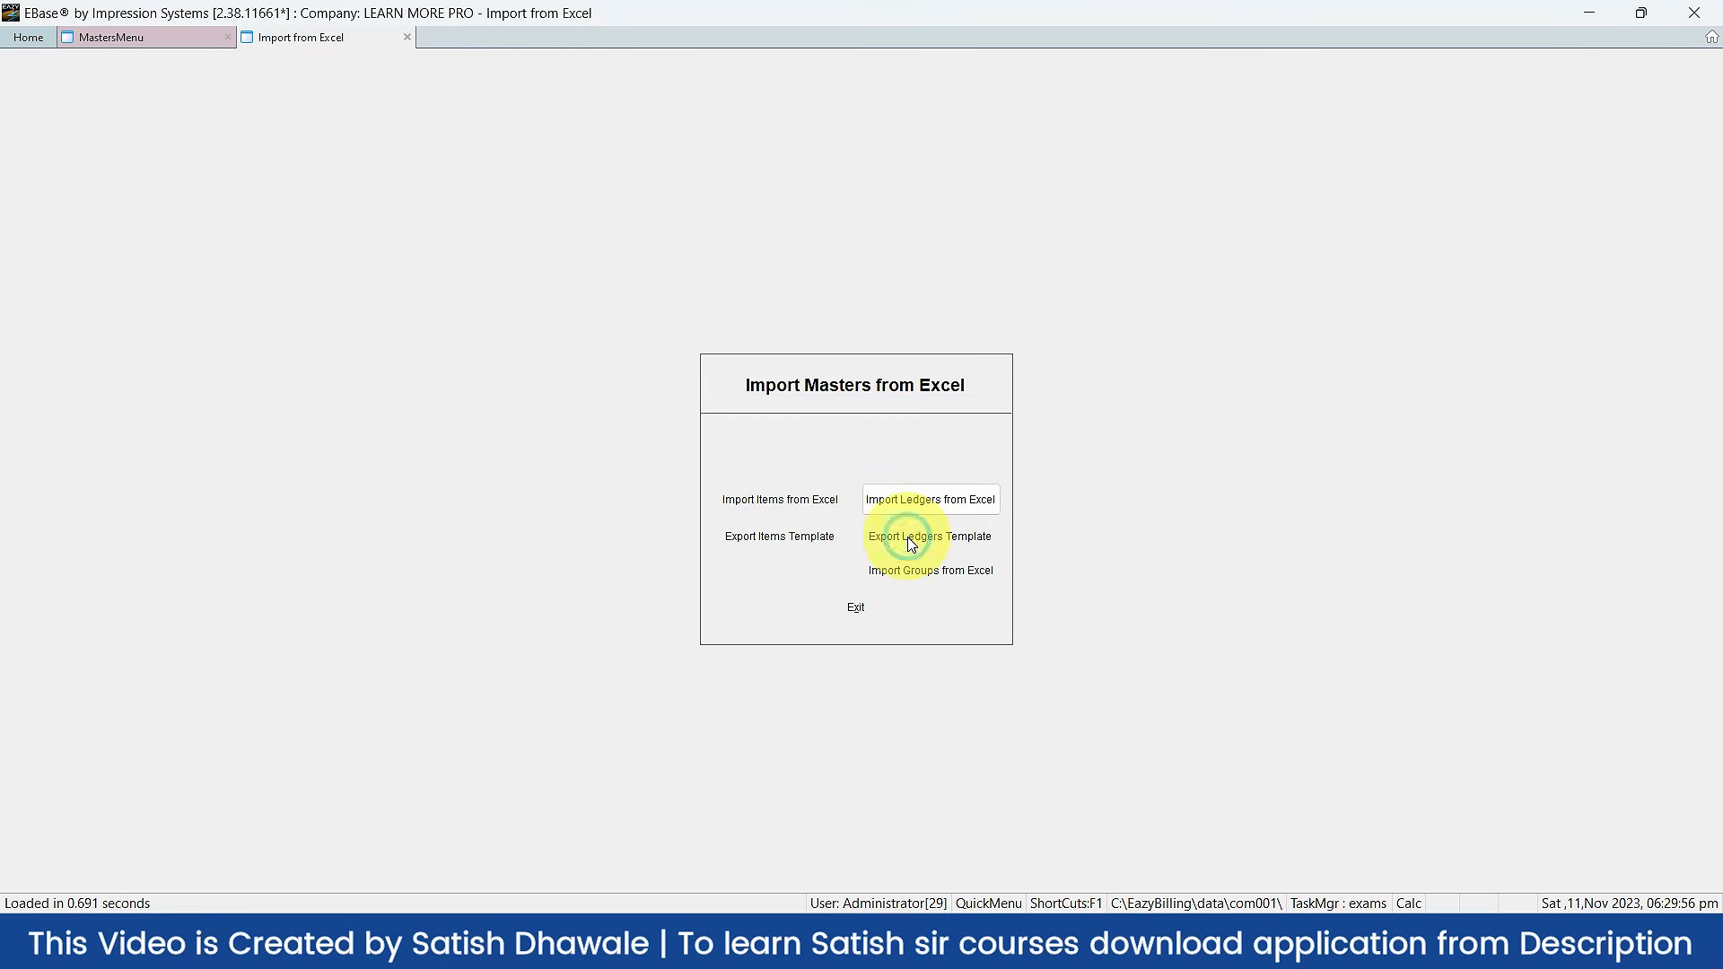
{"action": "key", "text": "Escape"}
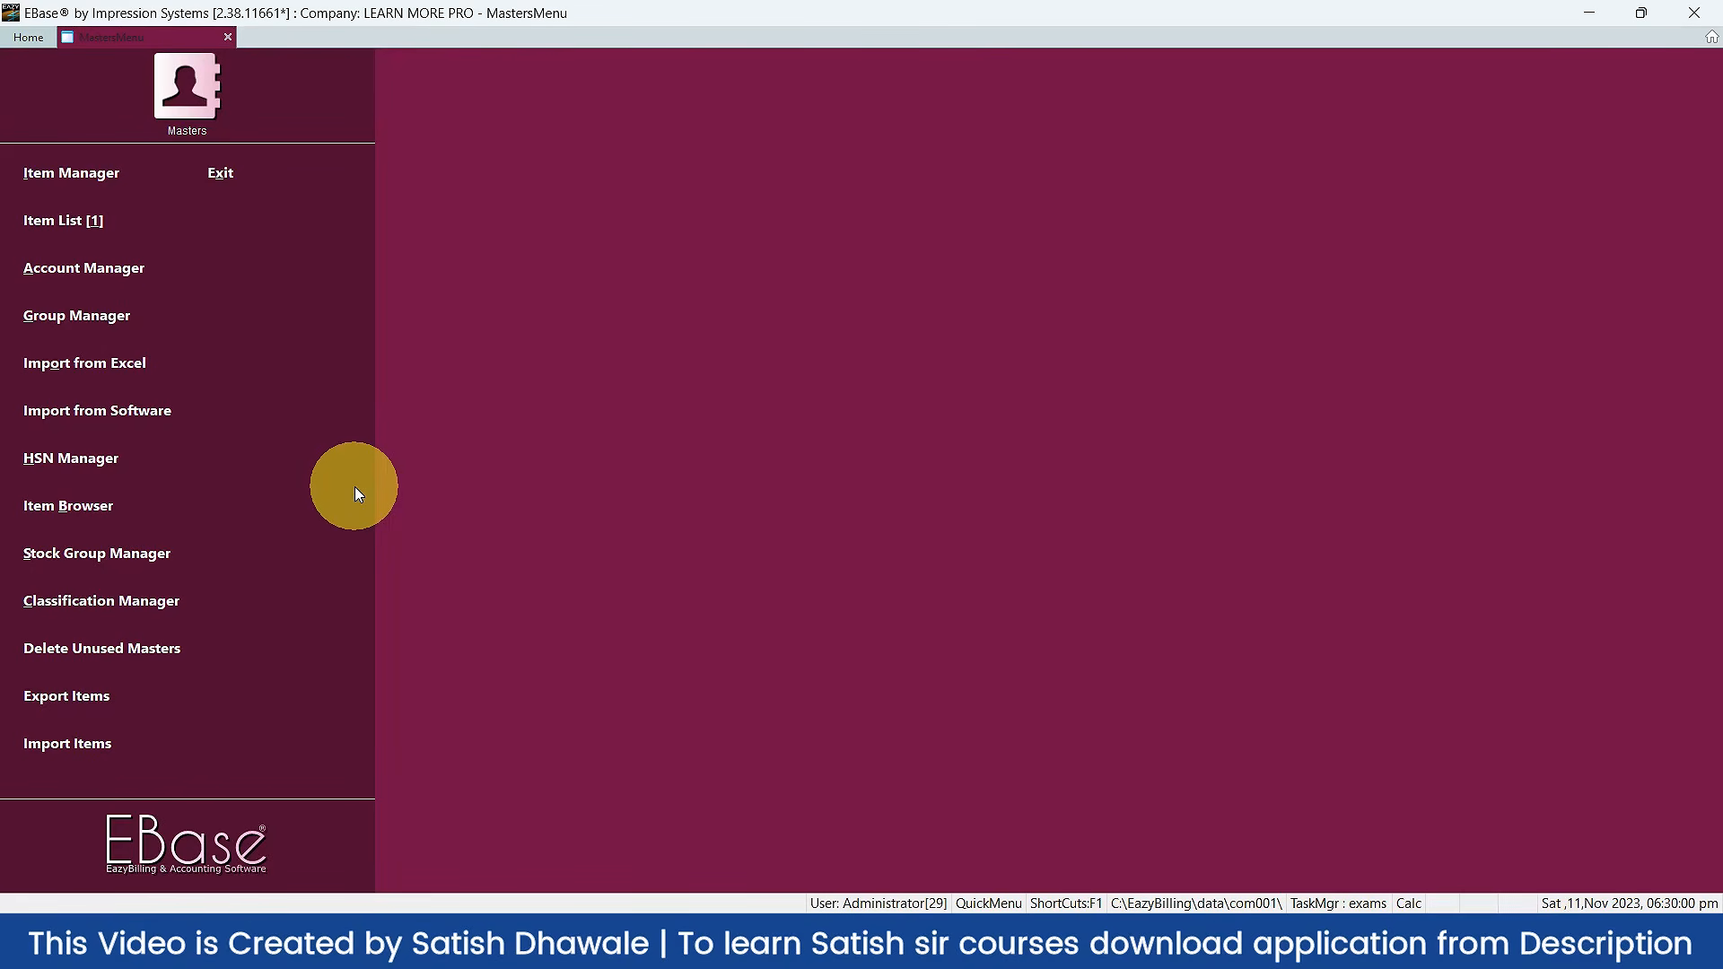
{"action": "key", "text": "a"}
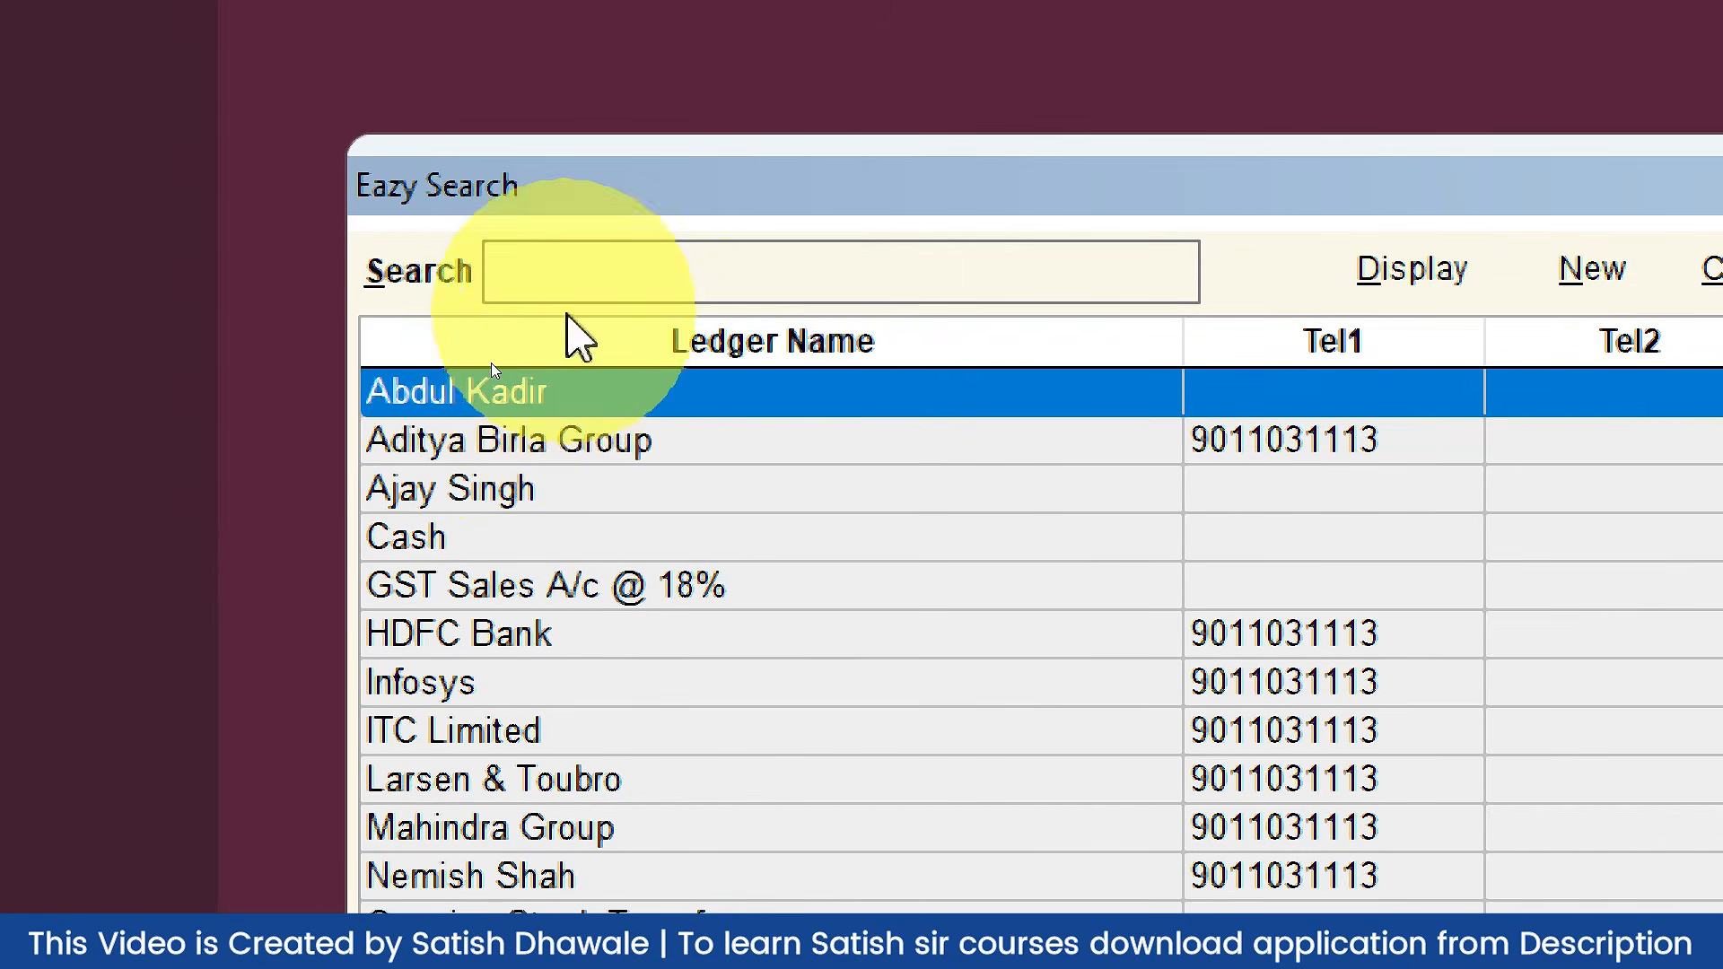
{"action": "left_click", "coordinate": [649, 290]}
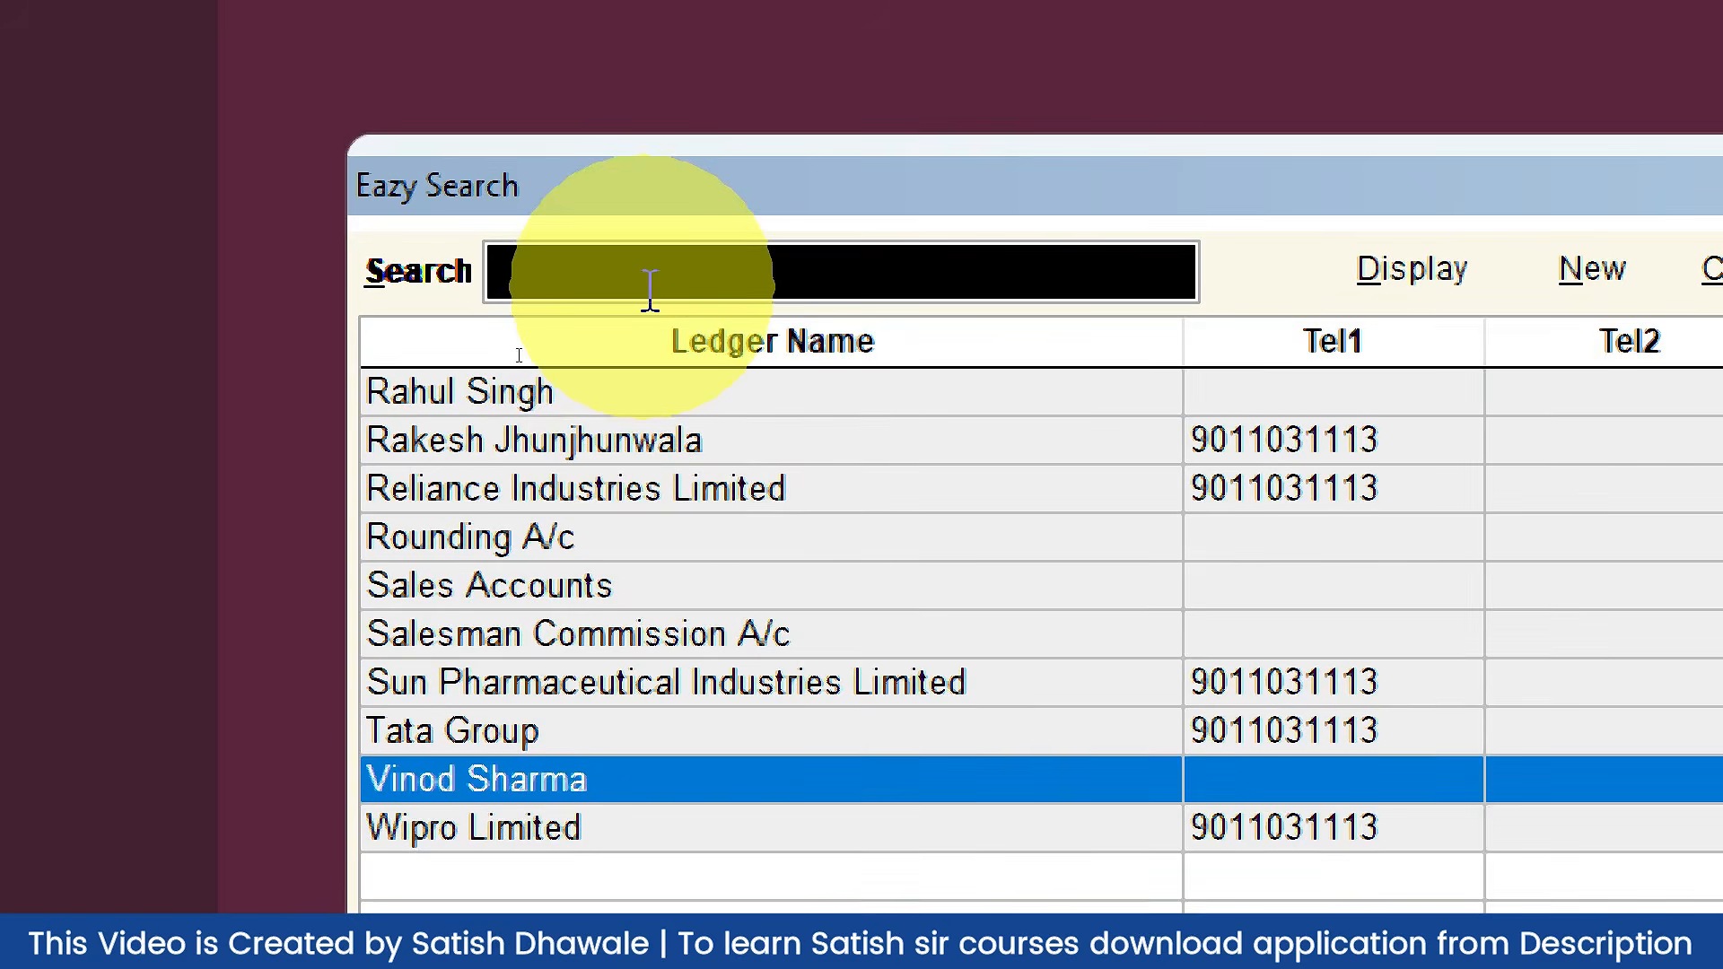
{"action": "type", "text": "ajay"}
{"action": "key", "text": "BackSpace"}
{"action": "key", "text": "BackSpace"}
{"action": "key", "text": "BackSpace"}
{"action": "key", "text": "BackSpace"}
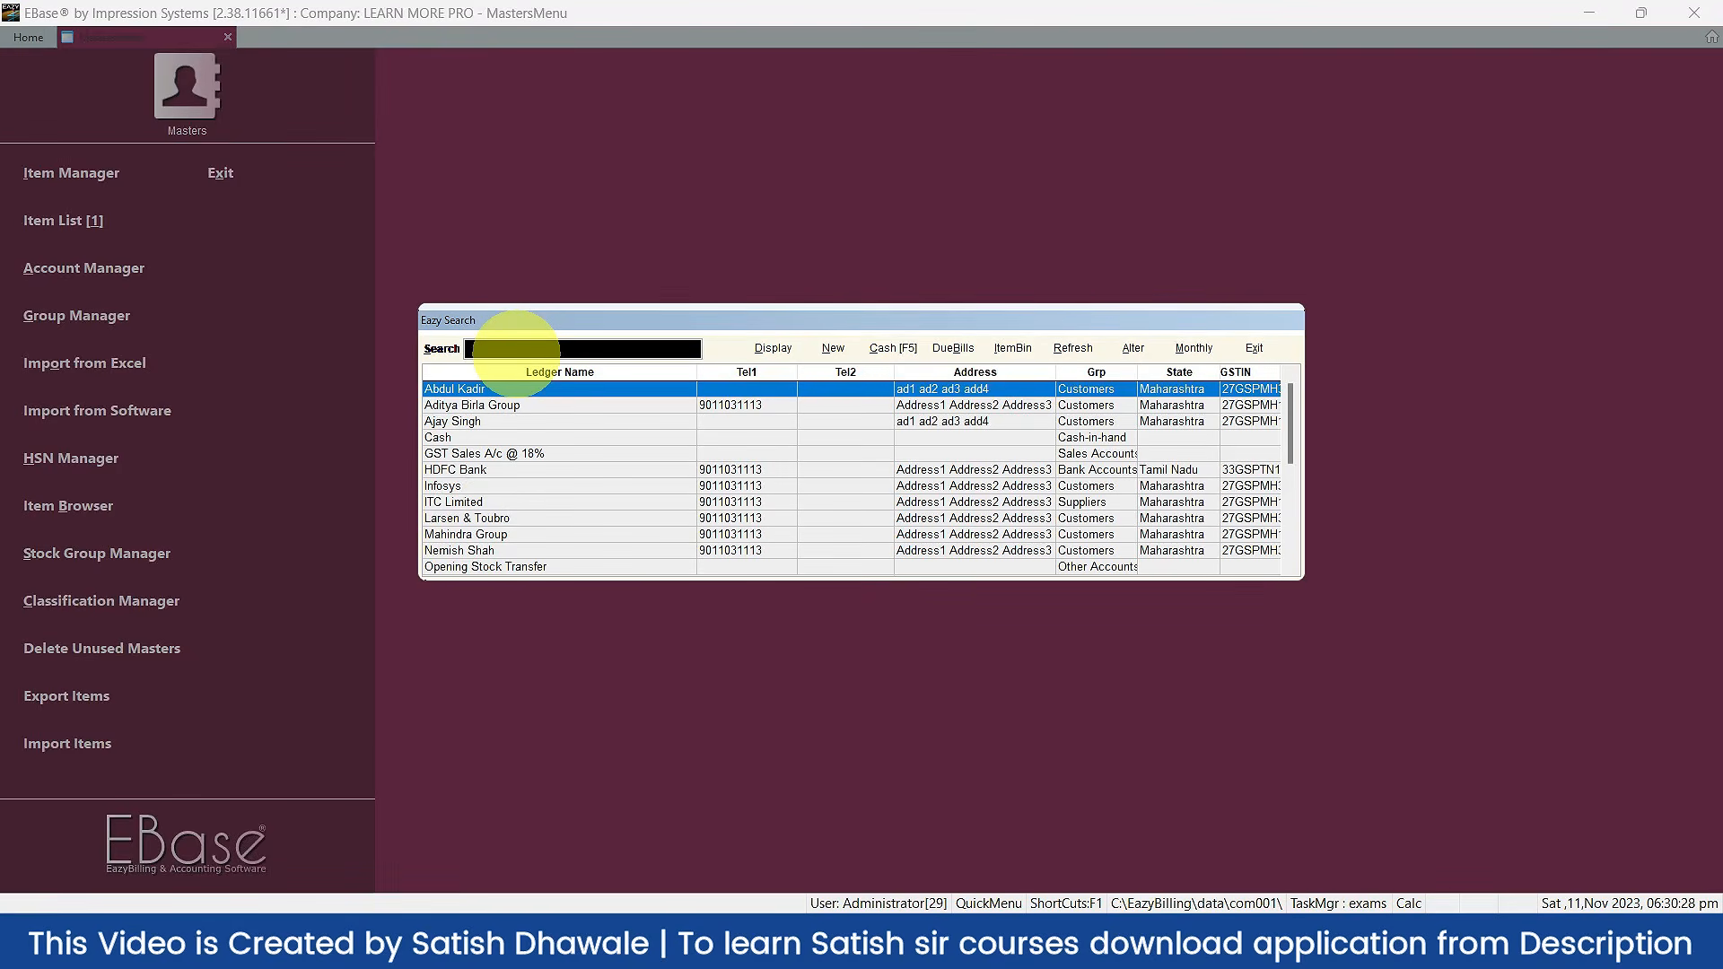
{"action": "key", "text": "Escape"}
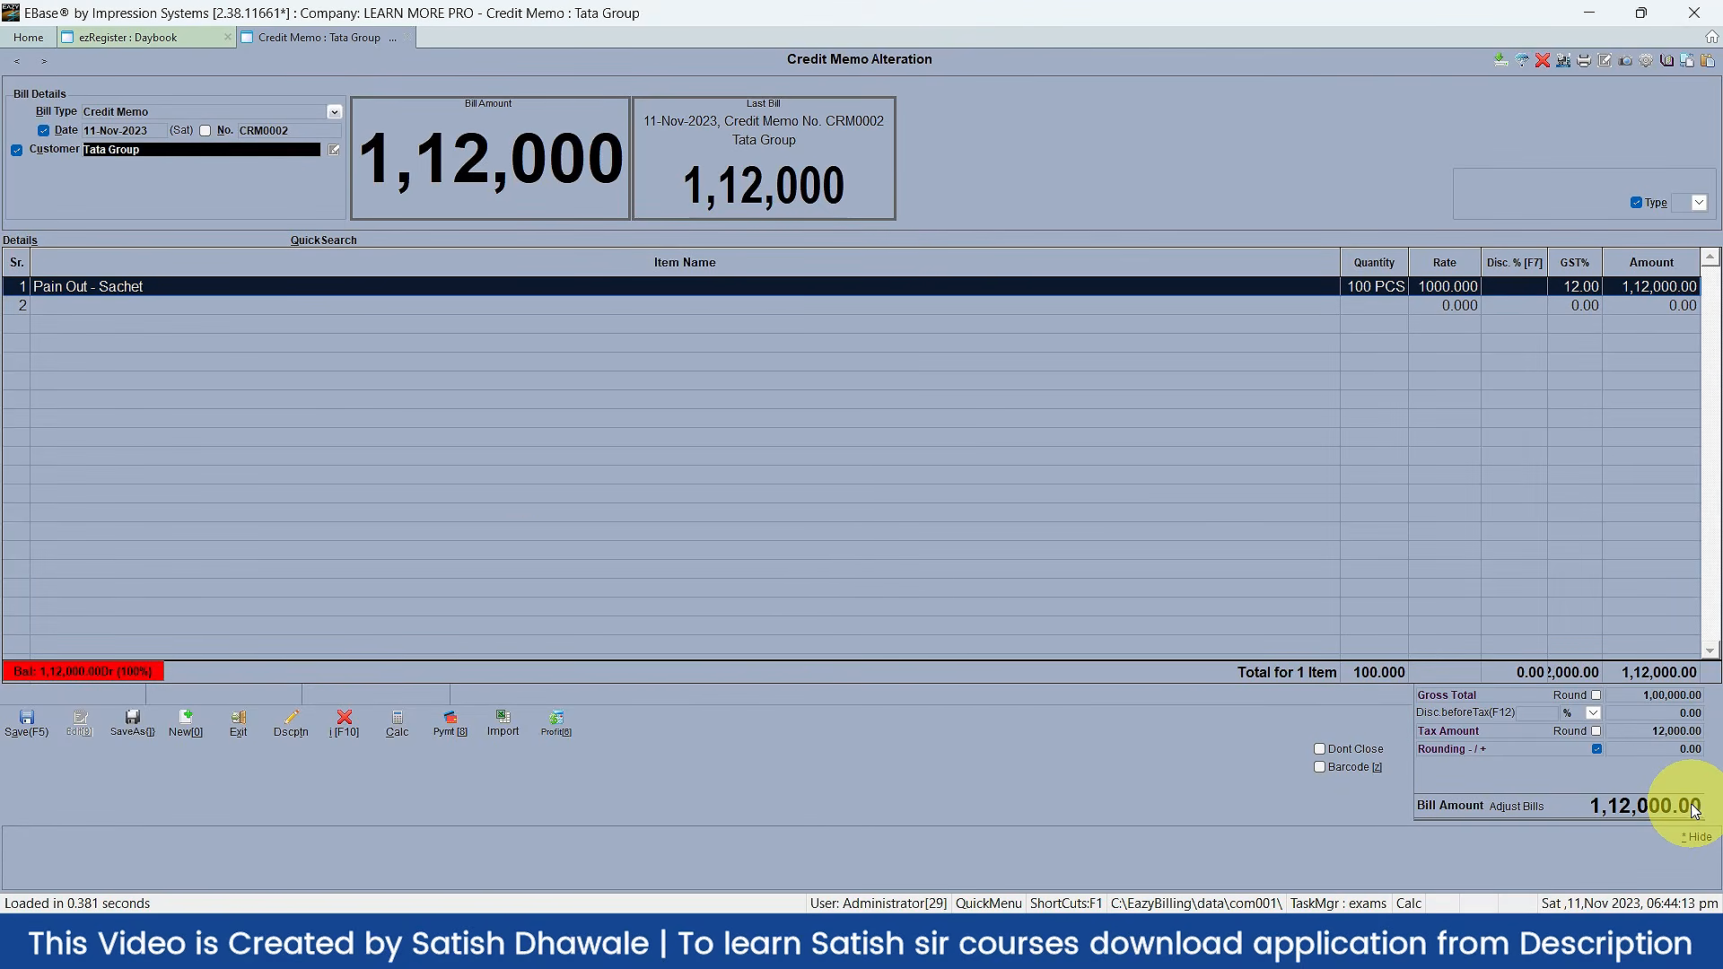
Step: Save credit memo CRM0002 with Save (+) and no printing, bringing up e-way bill details
{"action": "left_click", "coordinate": [25, 722]}
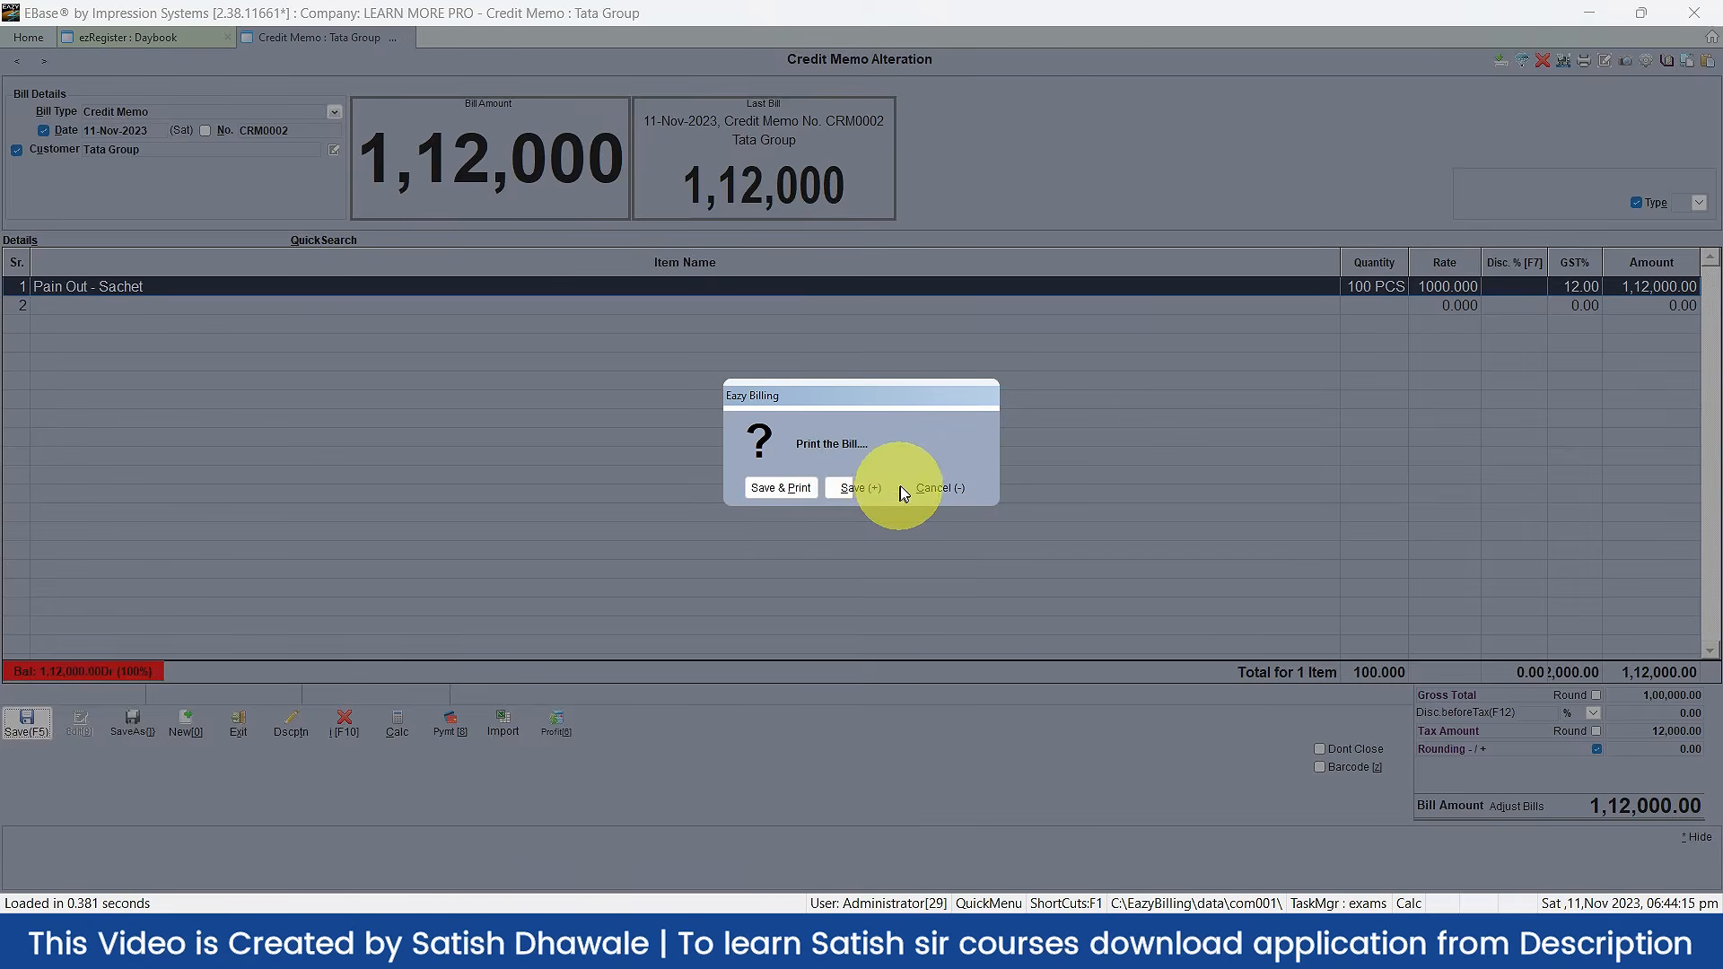
{"action": "left_click", "coordinate": [863, 488]}
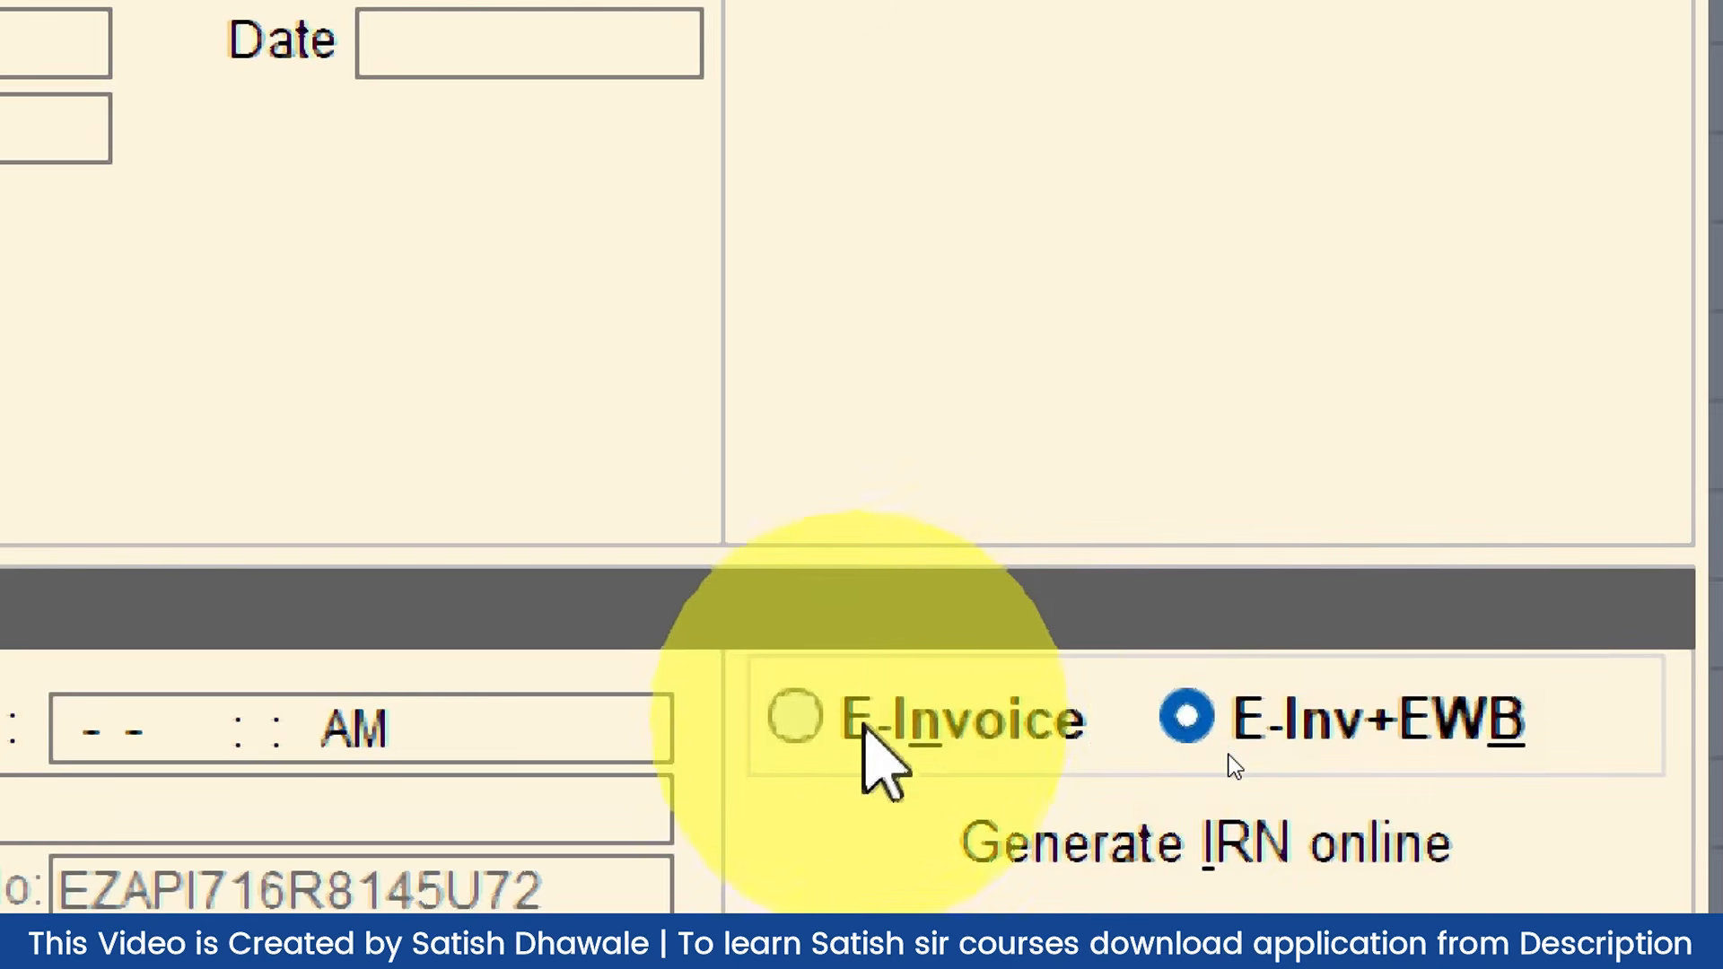
Step: Toggle the e-way bill option between E-Invoice and E-Inv+EWB, leaving E-Inv+EWB selected
{"action": "left_click", "coordinate": [869, 732]}
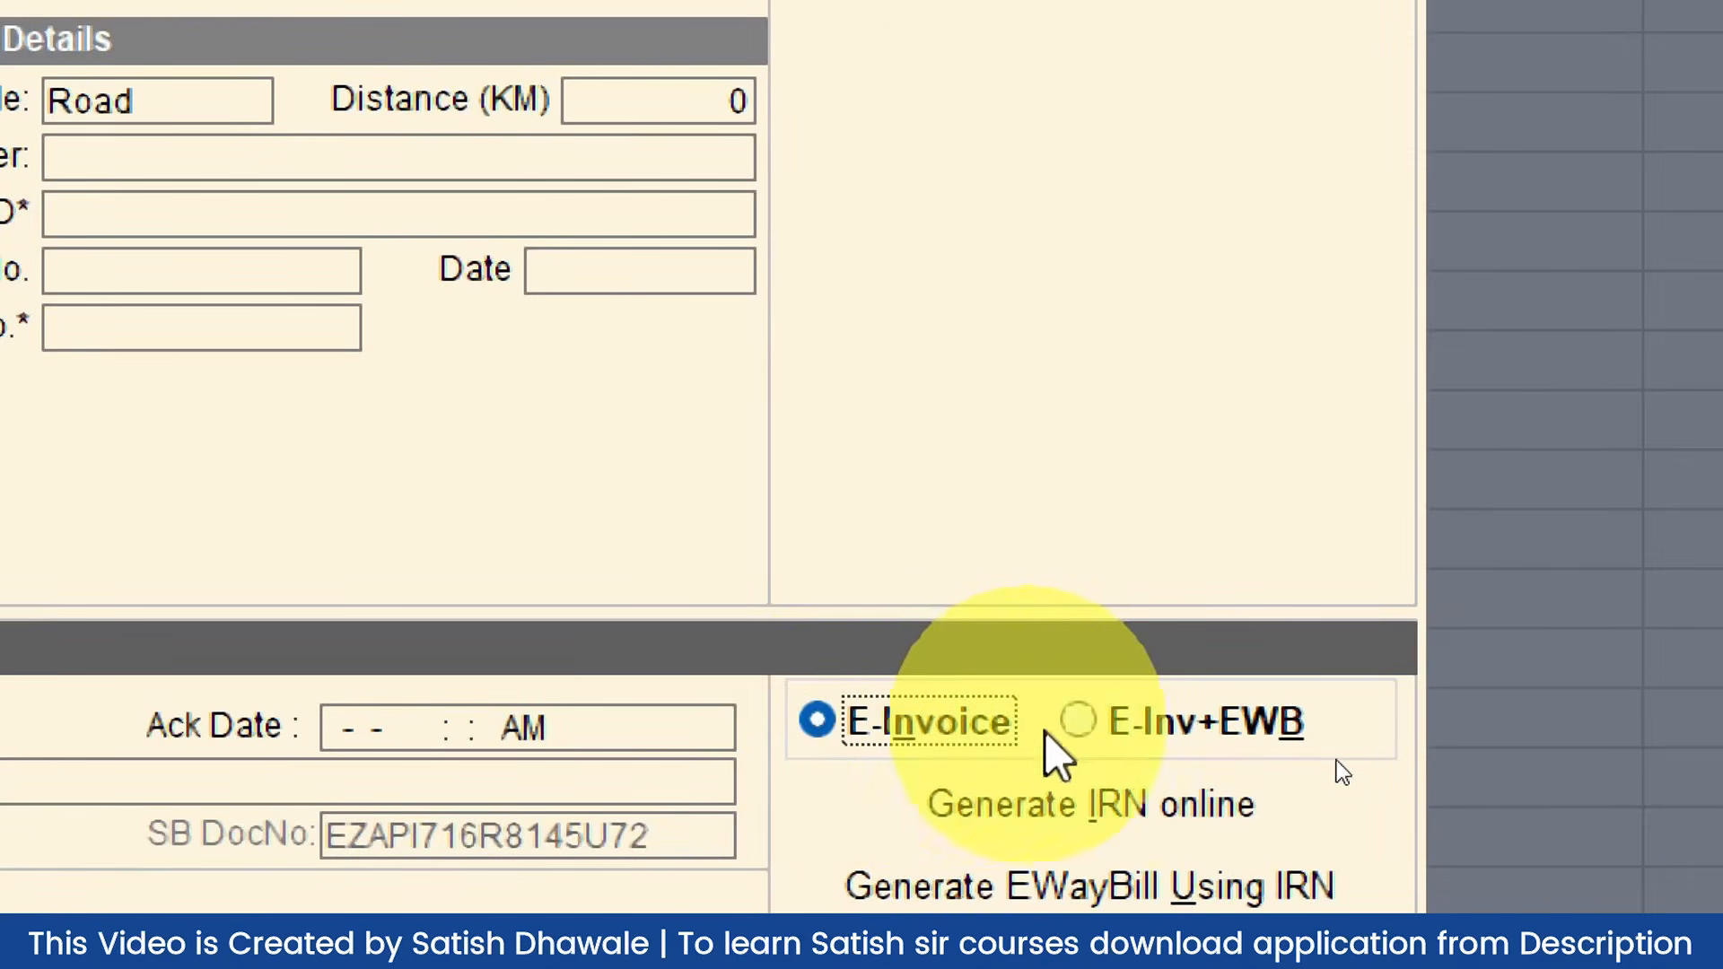
{"action": "left_click", "coordinate": [1107, 742]}
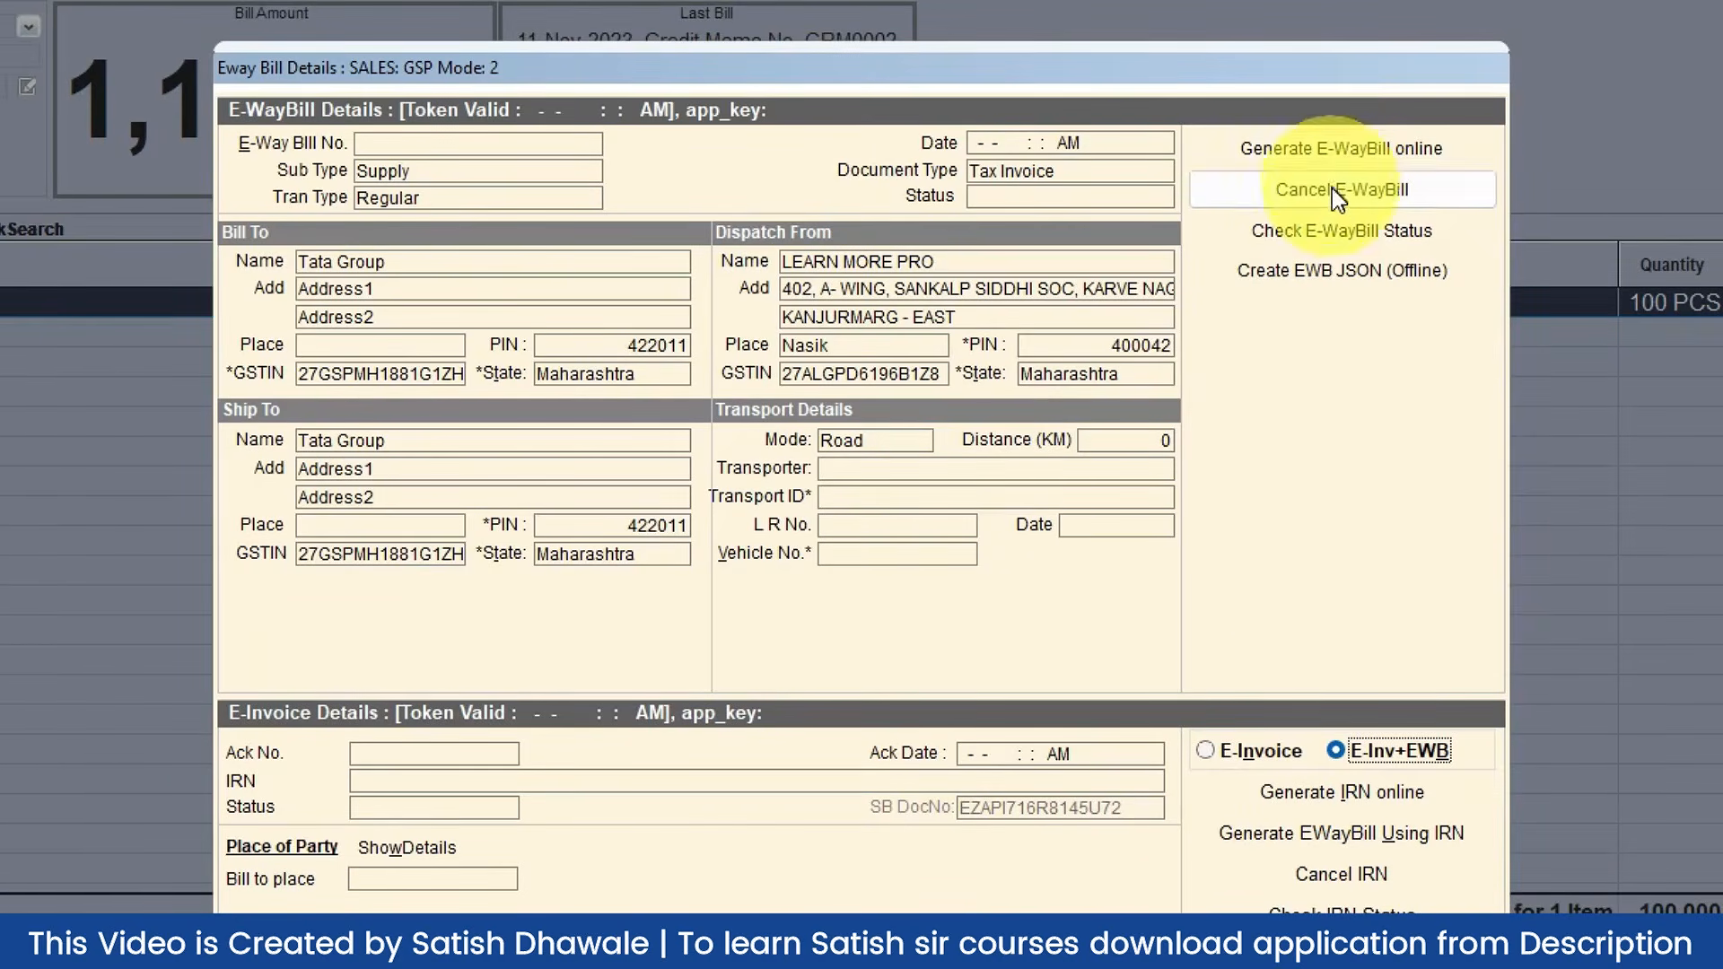
{"action": "left_click", "coordinate": [1274, 749]}
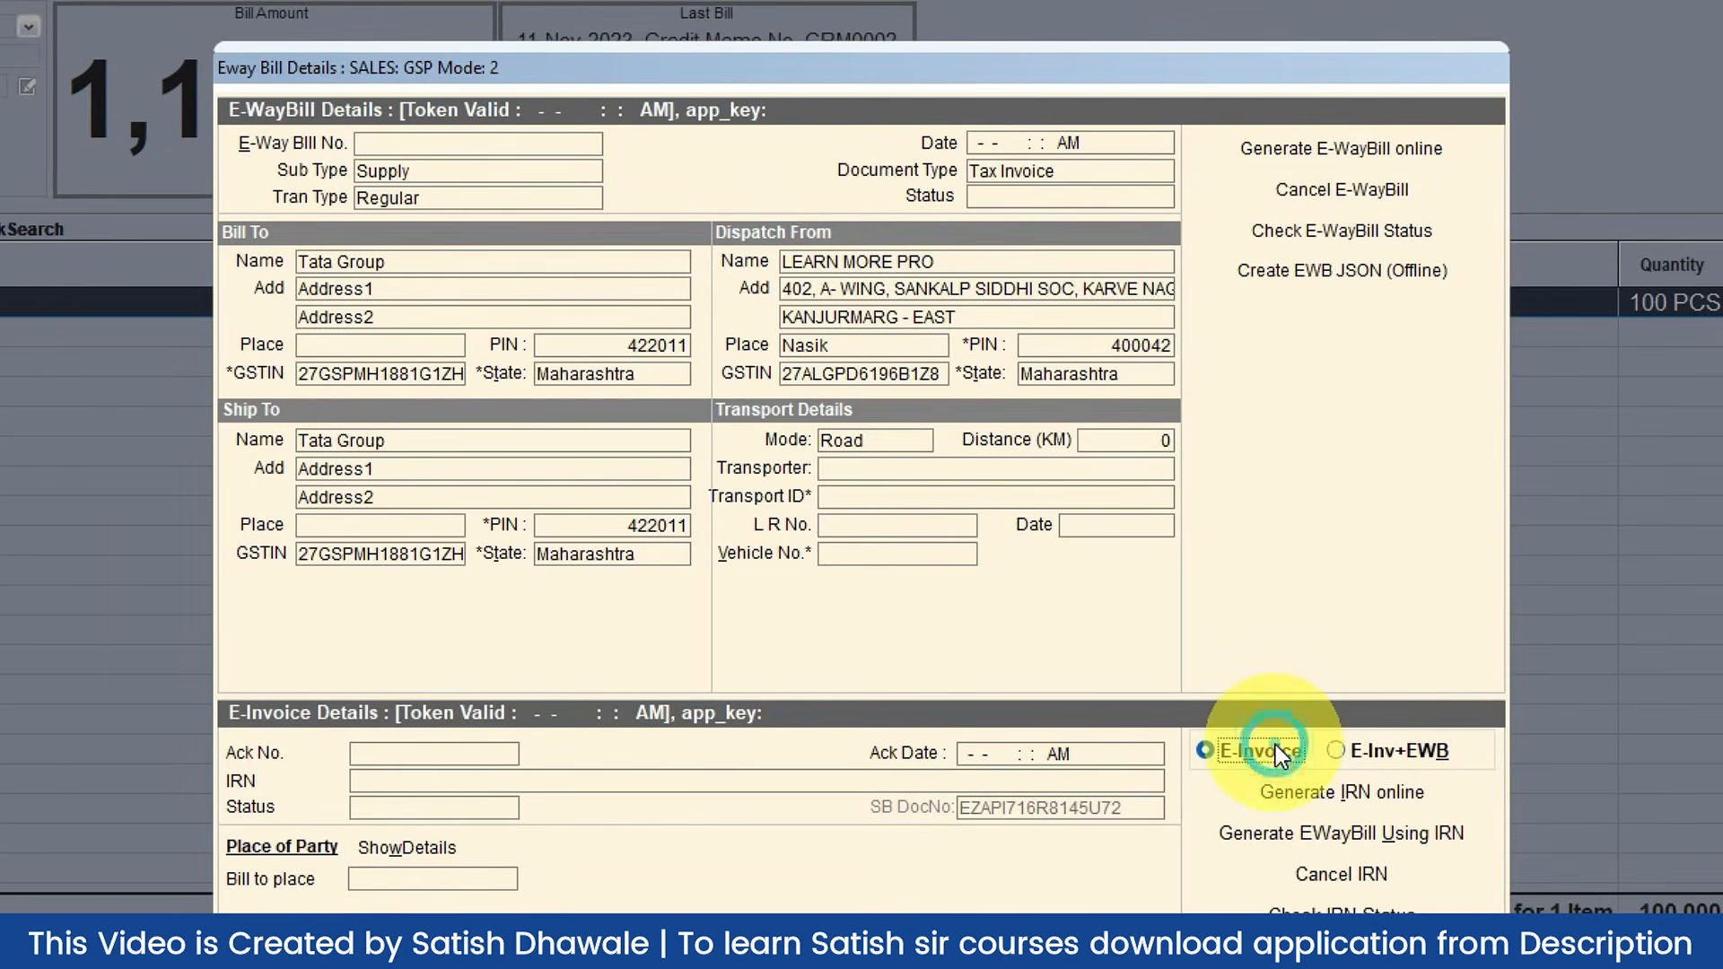
{"action": "left_click", "coordinate": [1365, 744]}
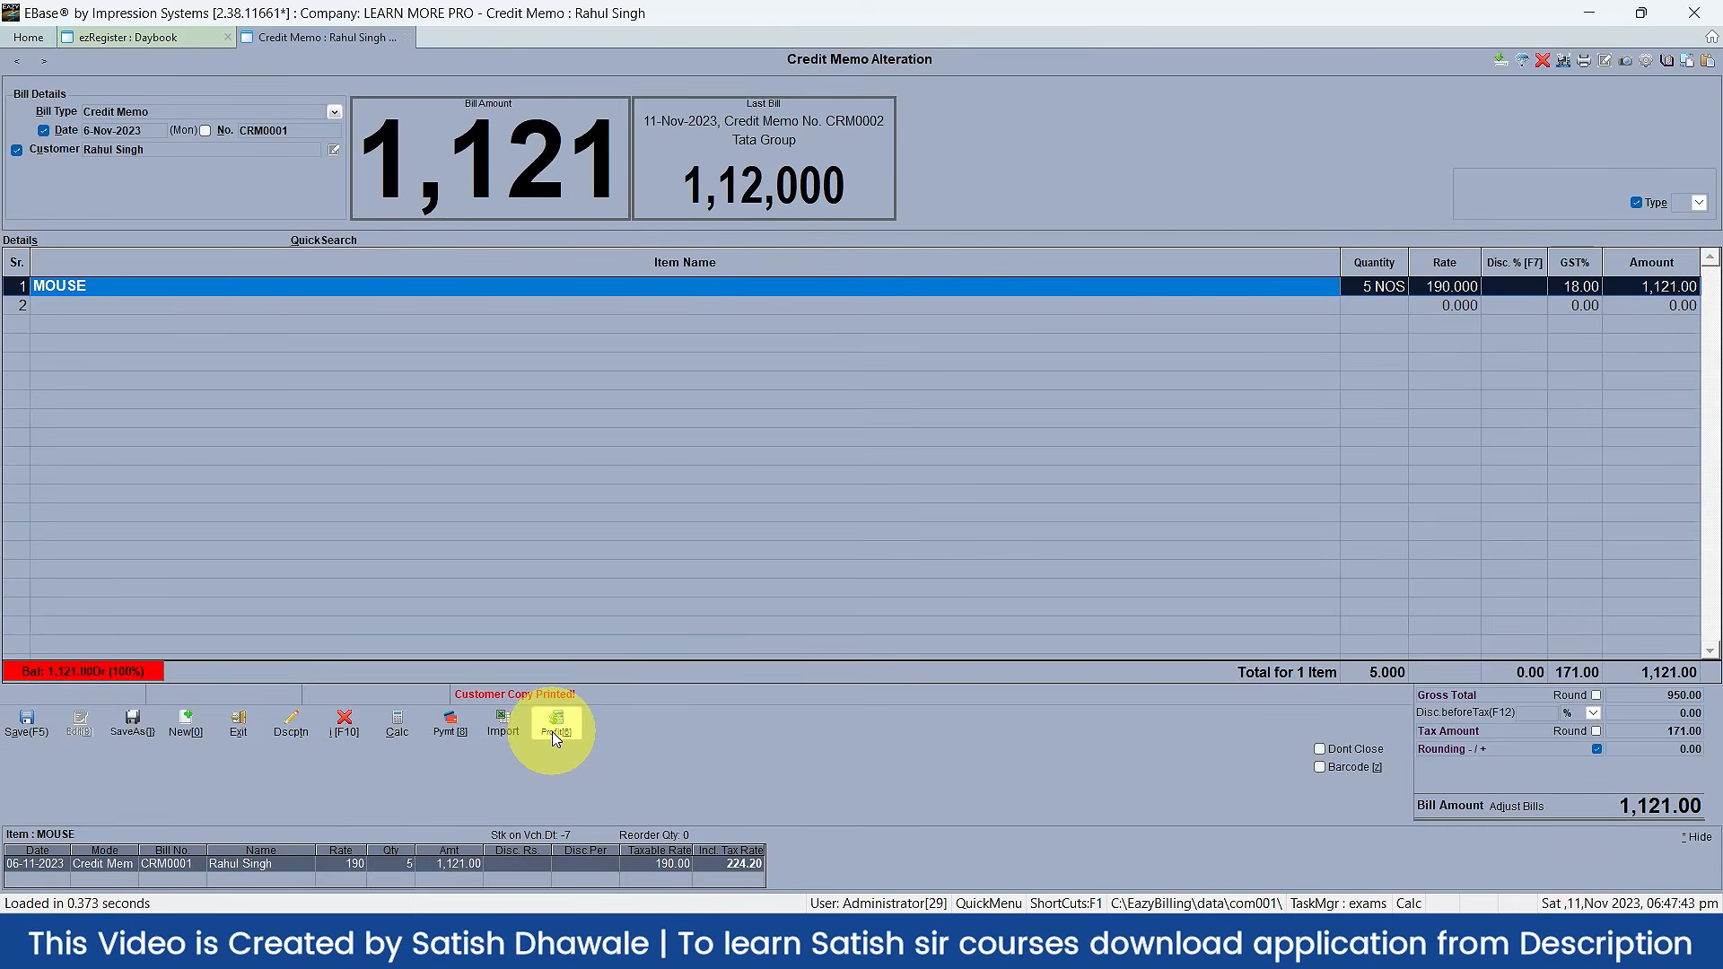
Step: Show CRM0001's Billwise Profit (MOUSE at 190 vs FIFO cost 150) and focus Alternate Purch Rate
{"action": "left_click", "coordinate": [555, 733]}
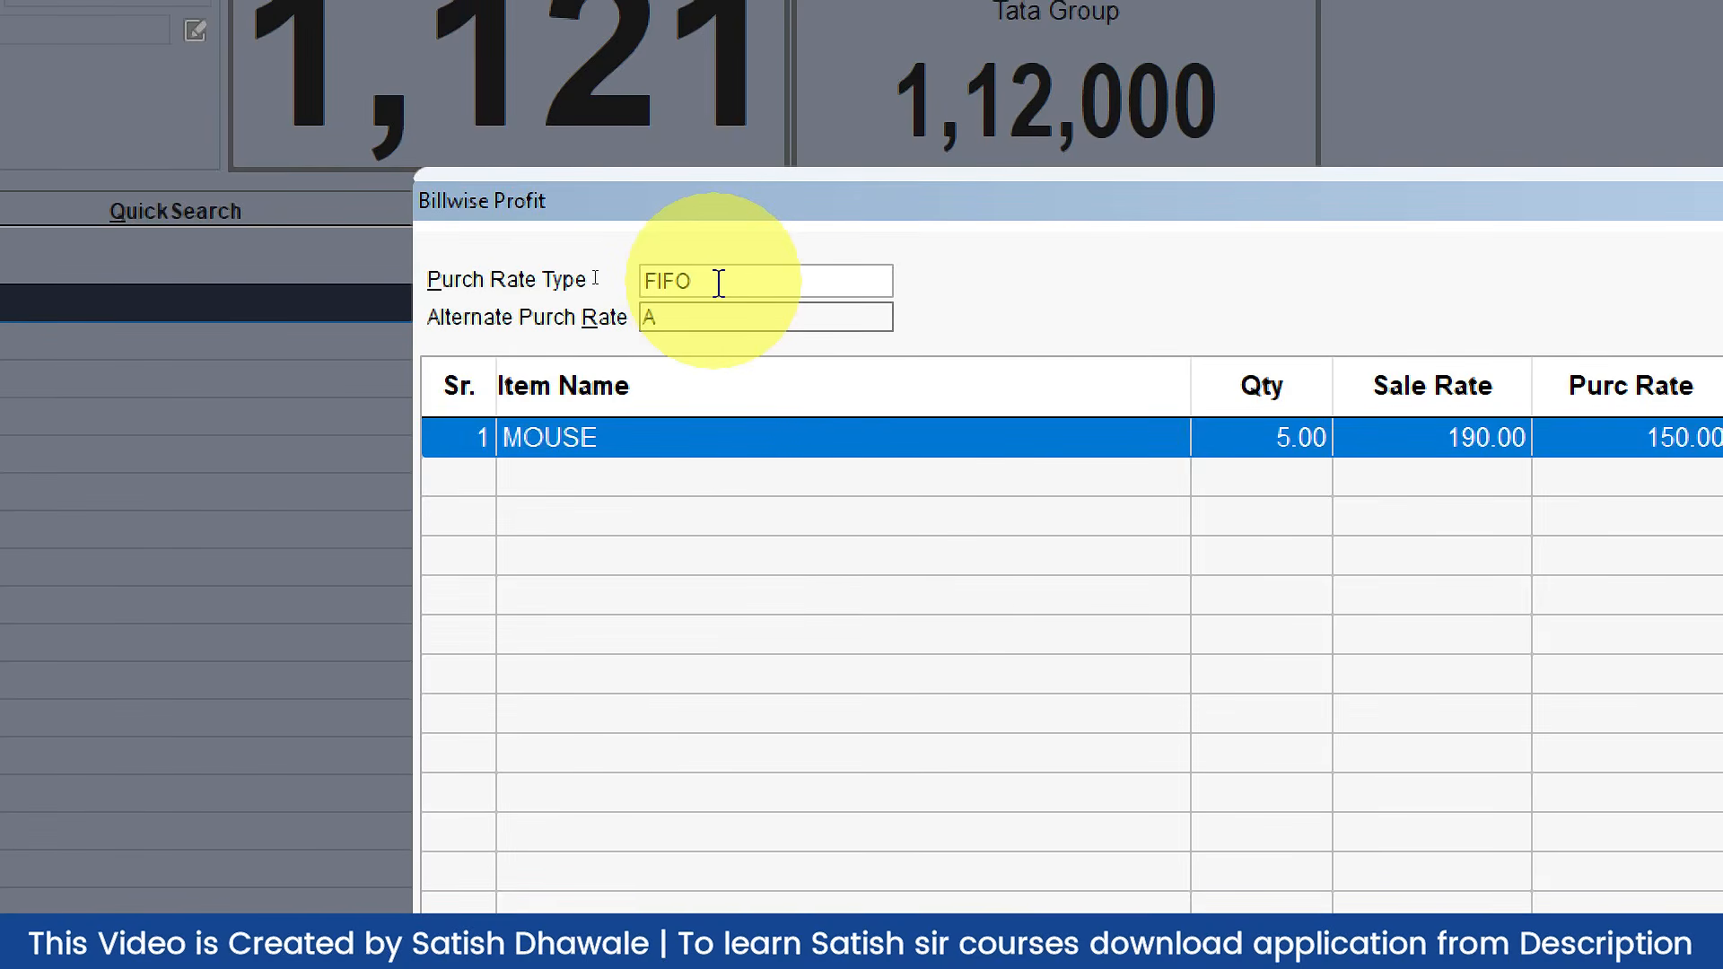
{"action": "left_click", "coordinate": [703, 321]}
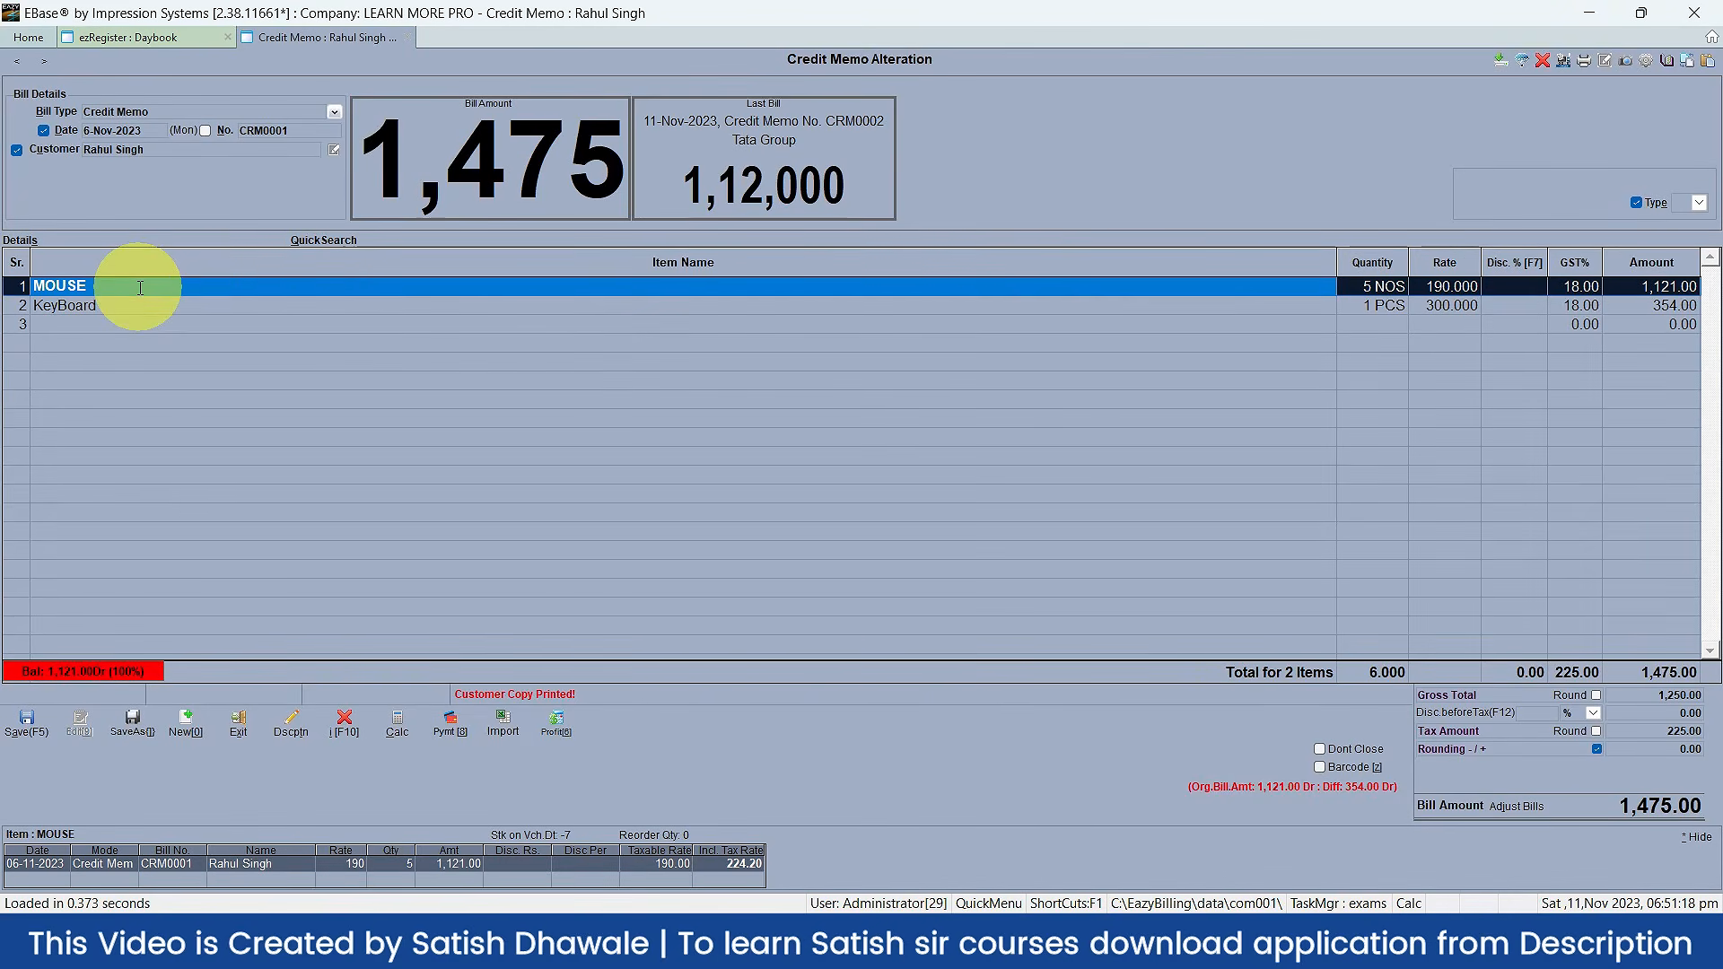
Step: Compare the KeyBoard and MOUSE rows in Billwise Profit, totalling 300.00, then exit to Home
{"action": "key", "text": "Down"}
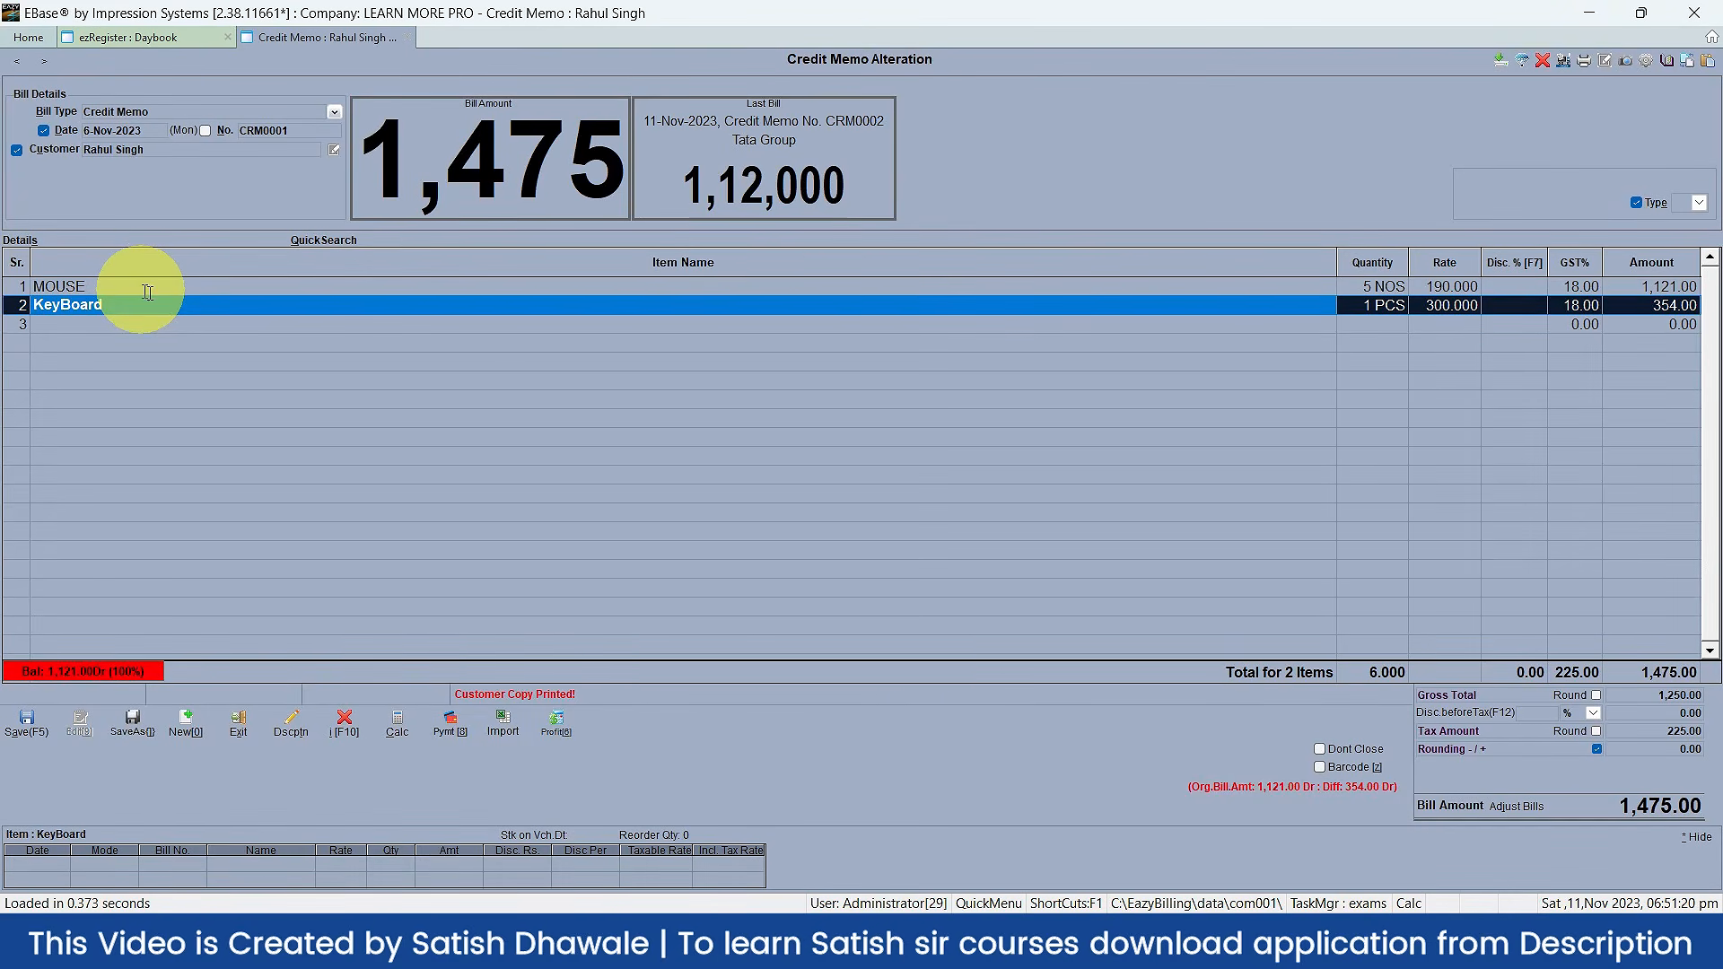
{"action": "left_click", "coordinate": [555, 723]}
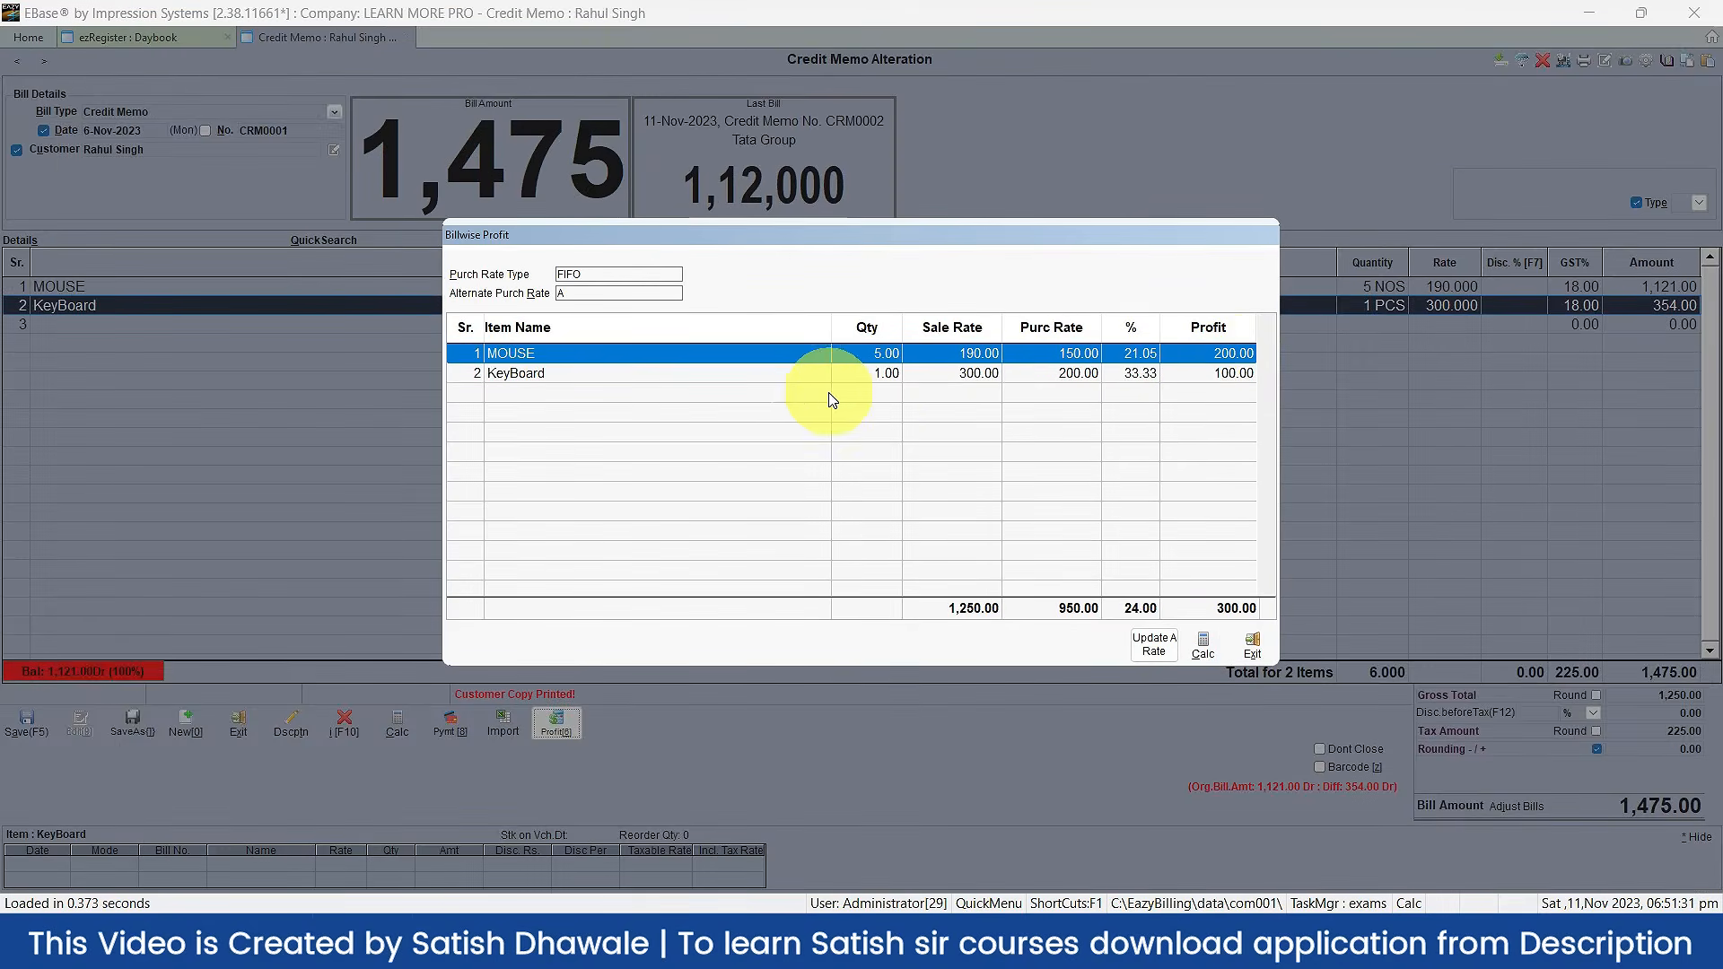
{"action": "left_click", "coordinate": [680, 373]}
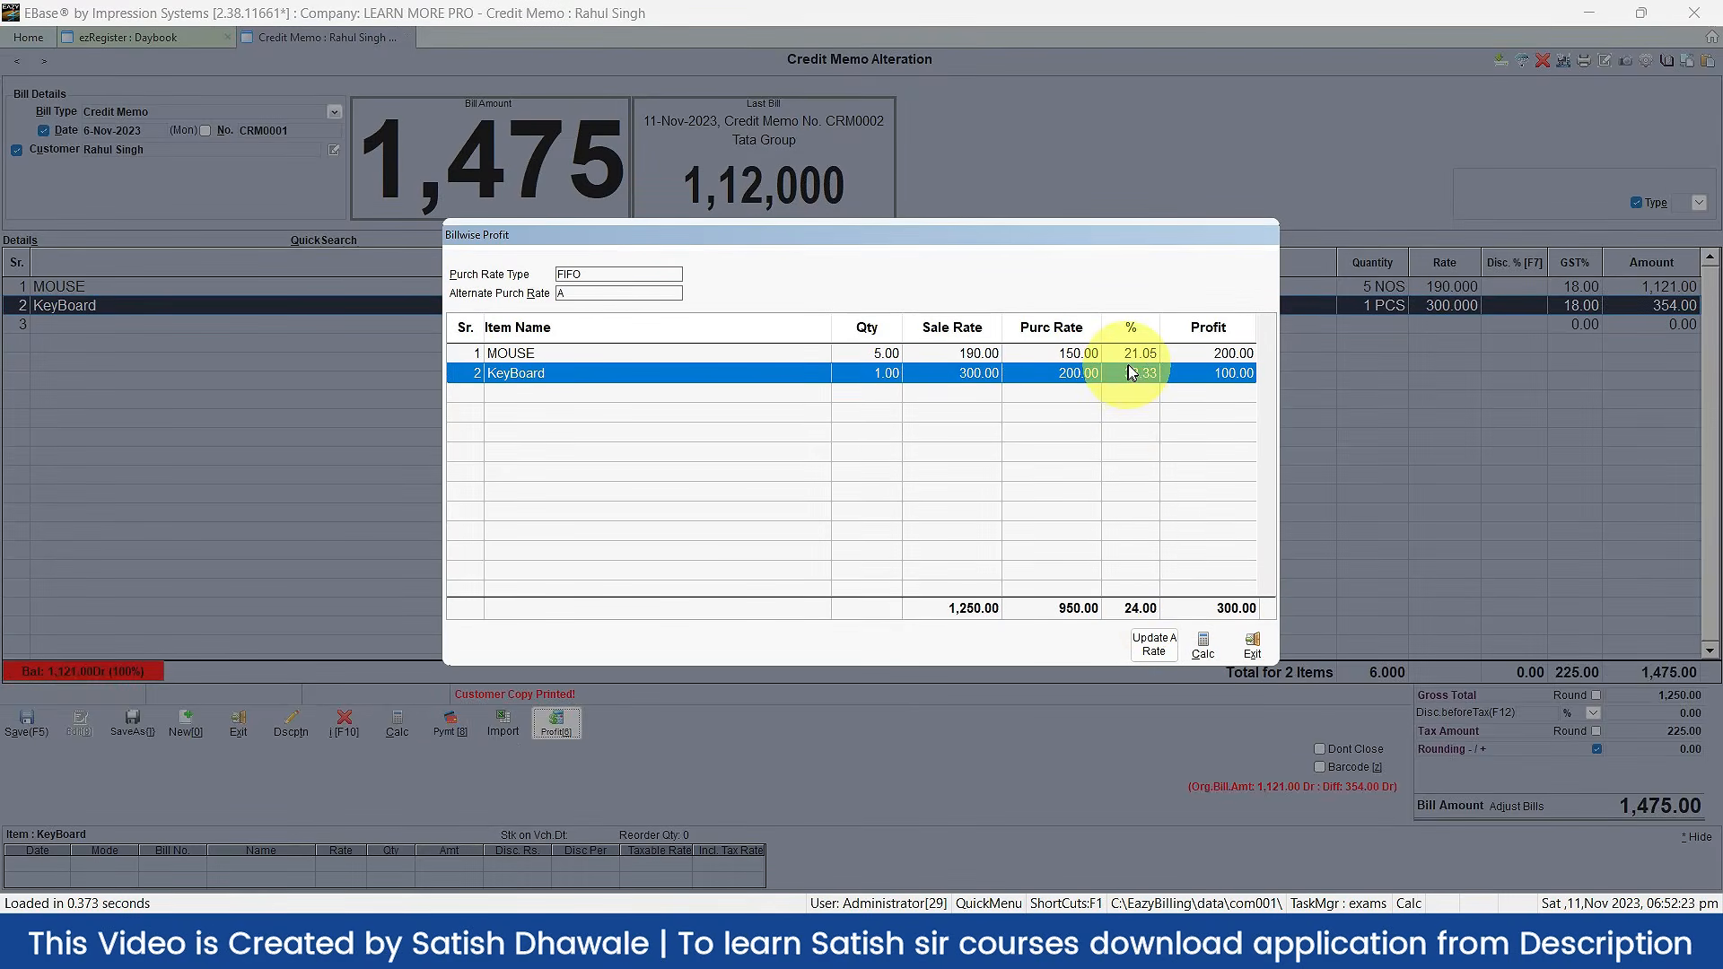
{"action": "left_click", "coordinate": [1131, 353]}
{"action": "left_click", "coordinate": [1134, 377]}
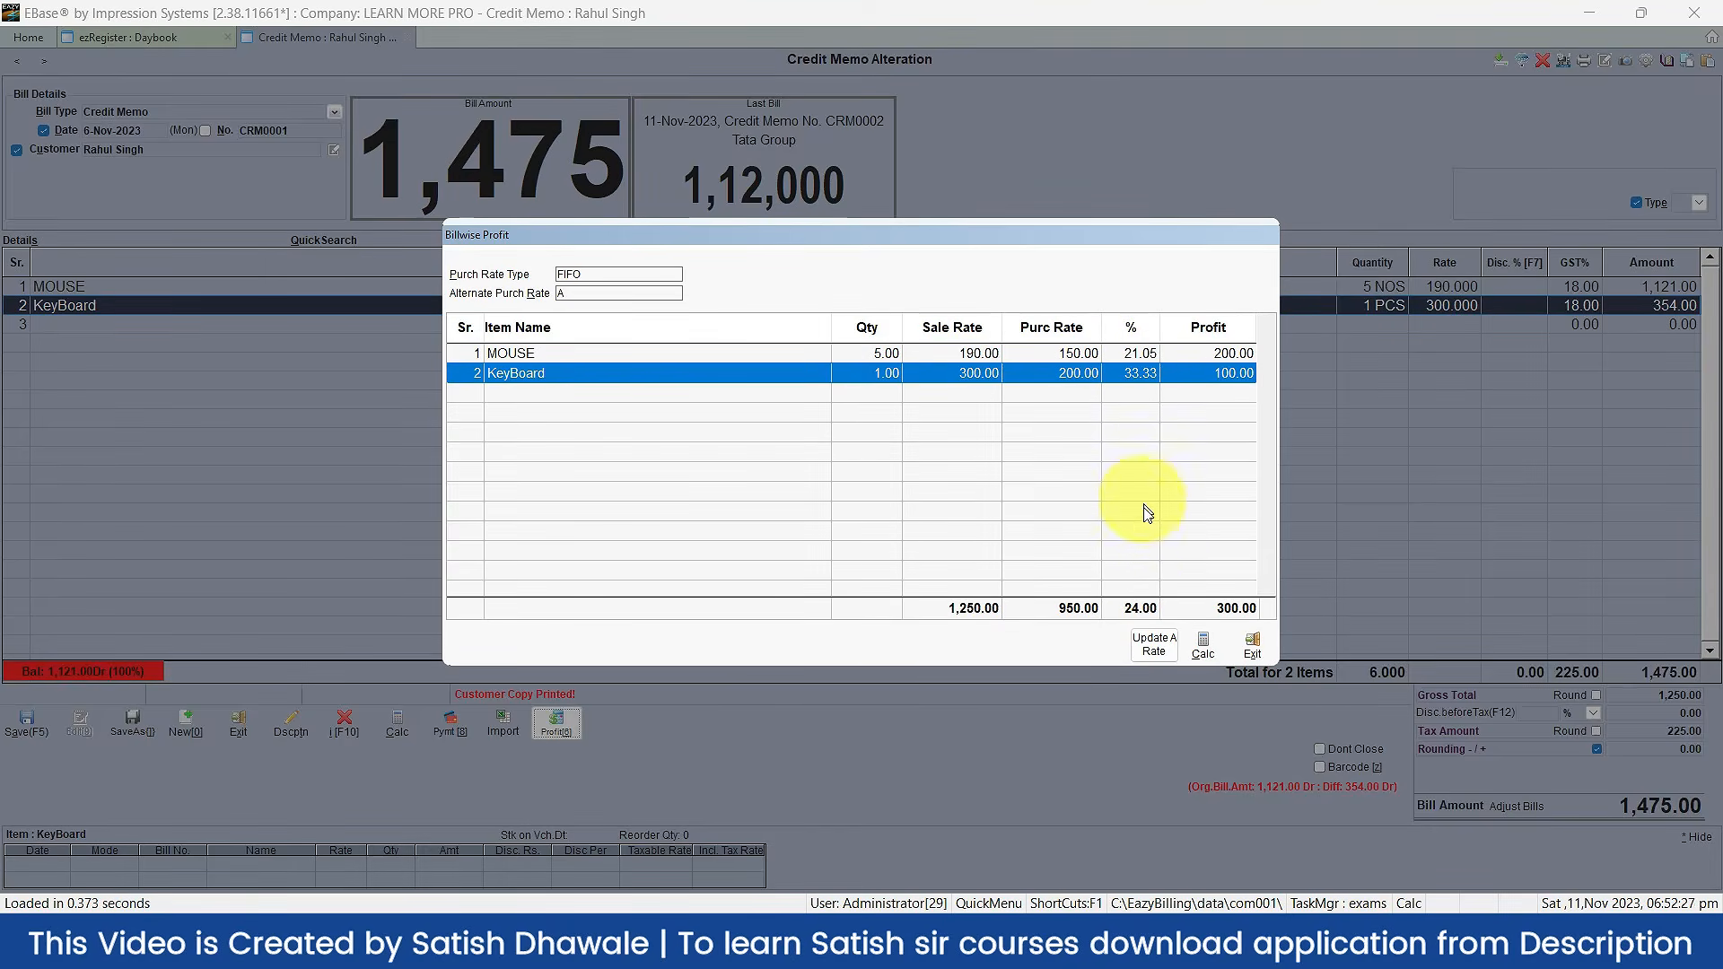
{"action": "left_click", "coordinate": [1137, 605]}
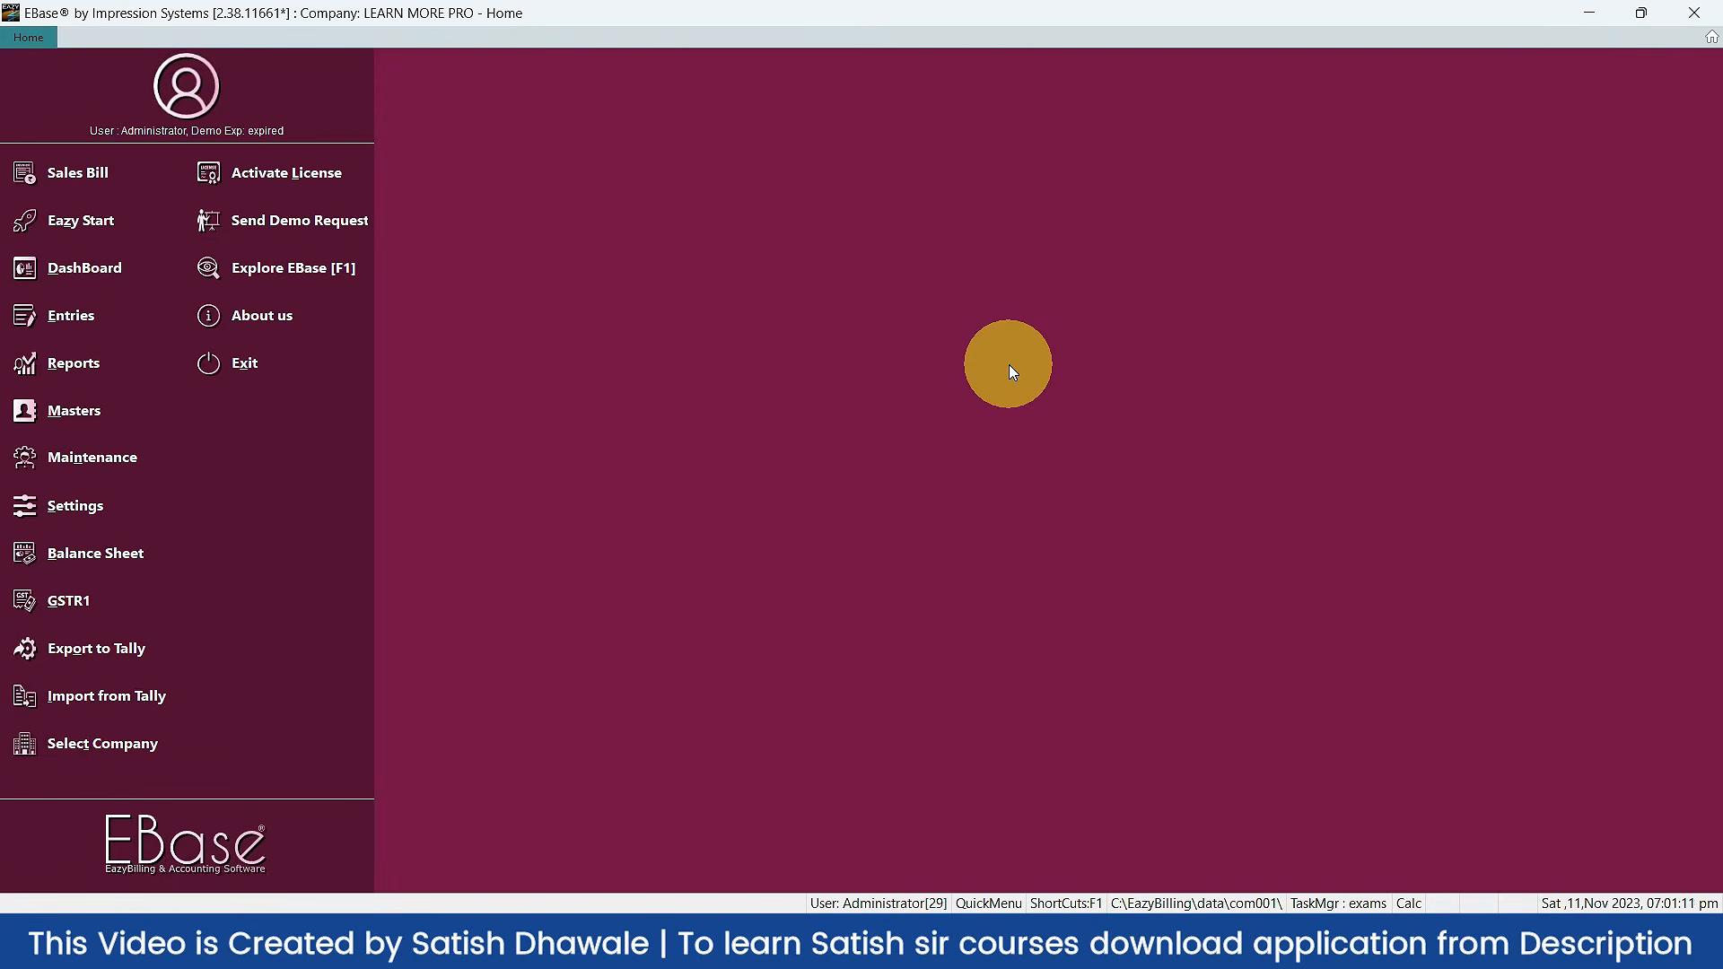
{"action": "left_click", "coordinate": [116, 168]}
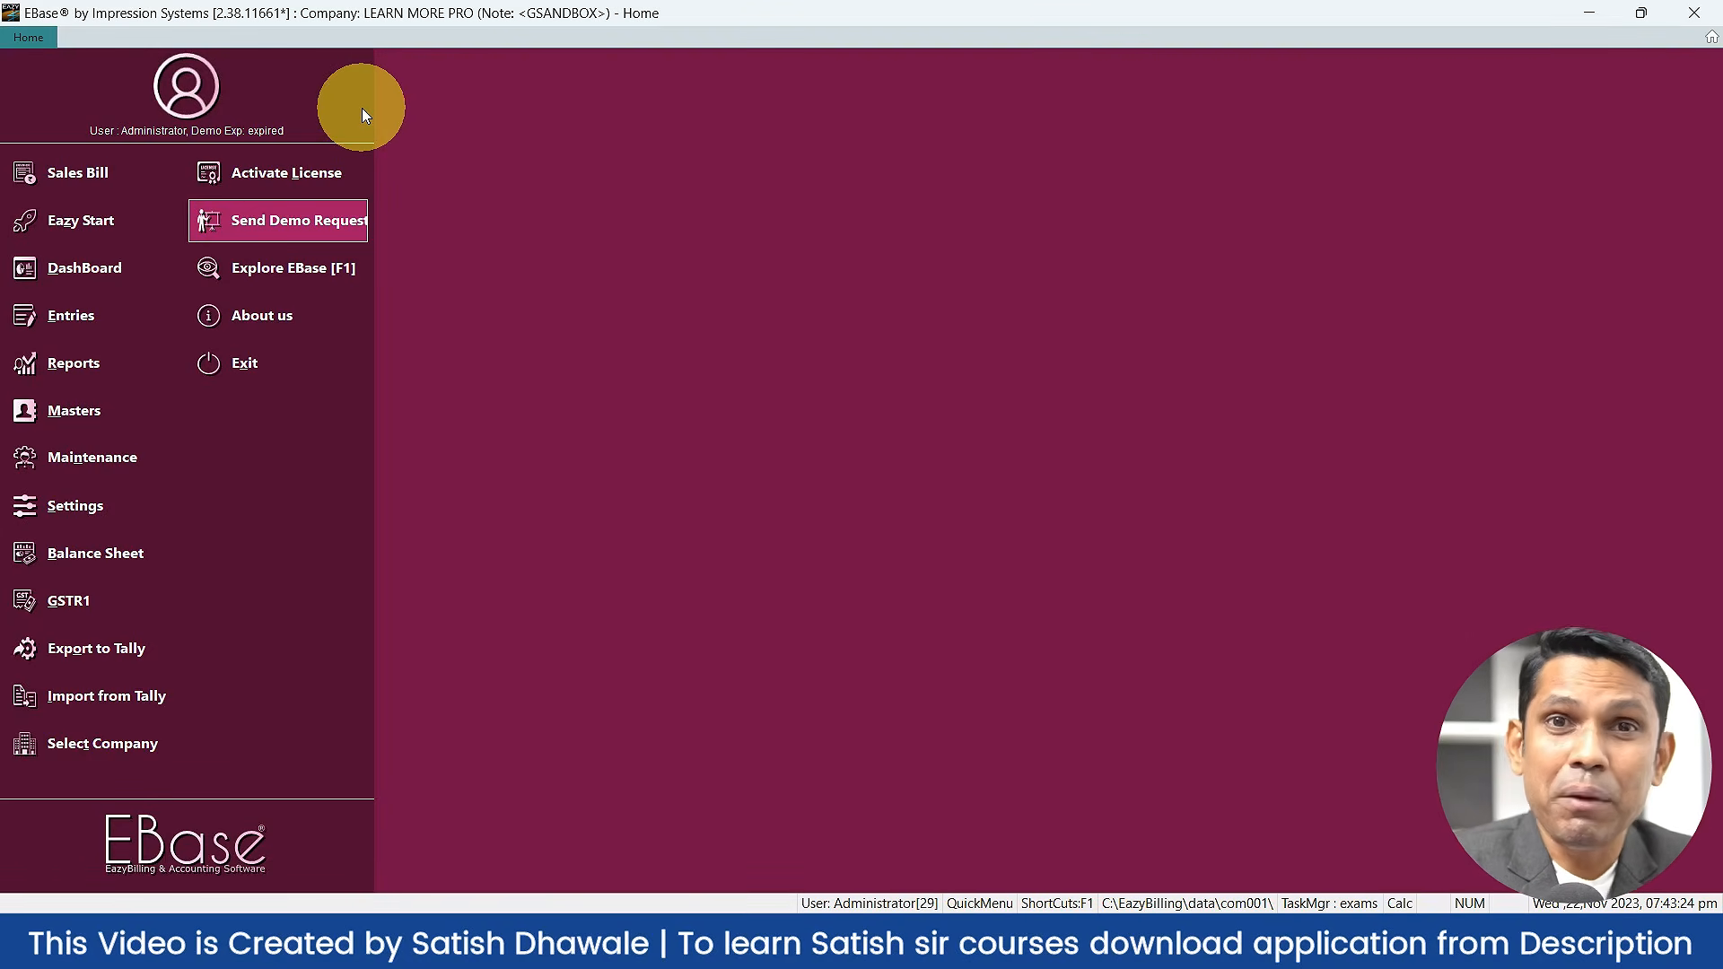
Step: Apply the Gentle Red menu colour scheme, then switch to Olive Green
{"action": "left_click", "coordinate": [187, 85]}
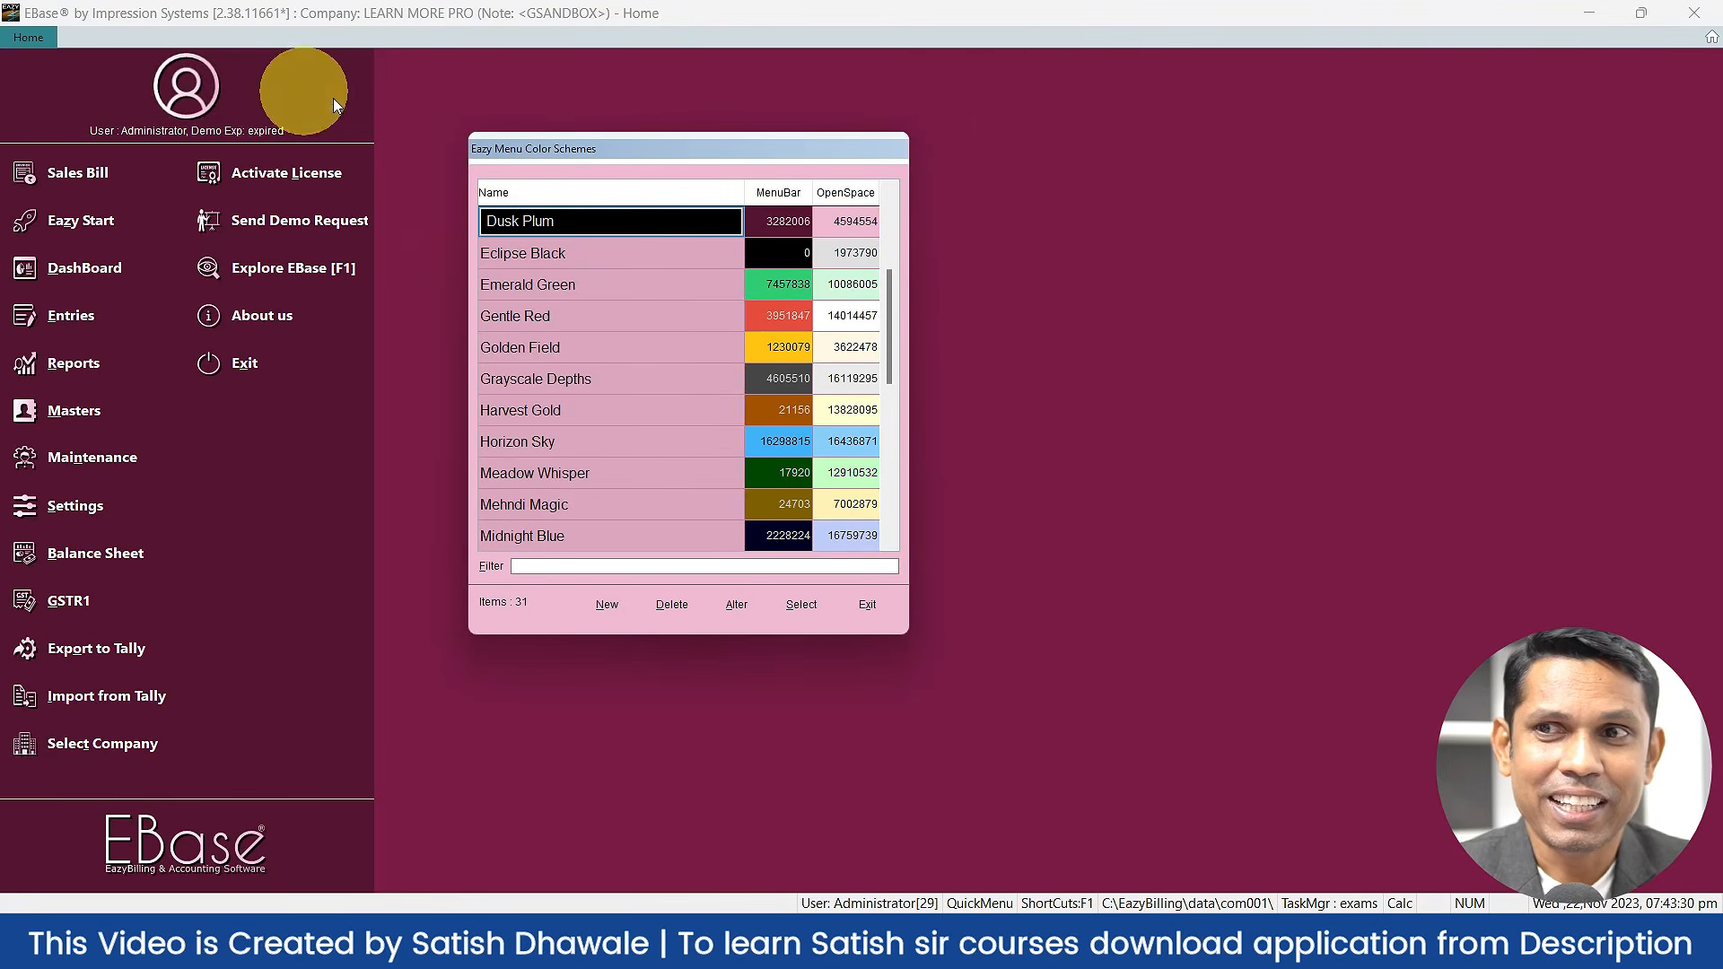
{"action": "left_click", "coordinate": [596, 316]}
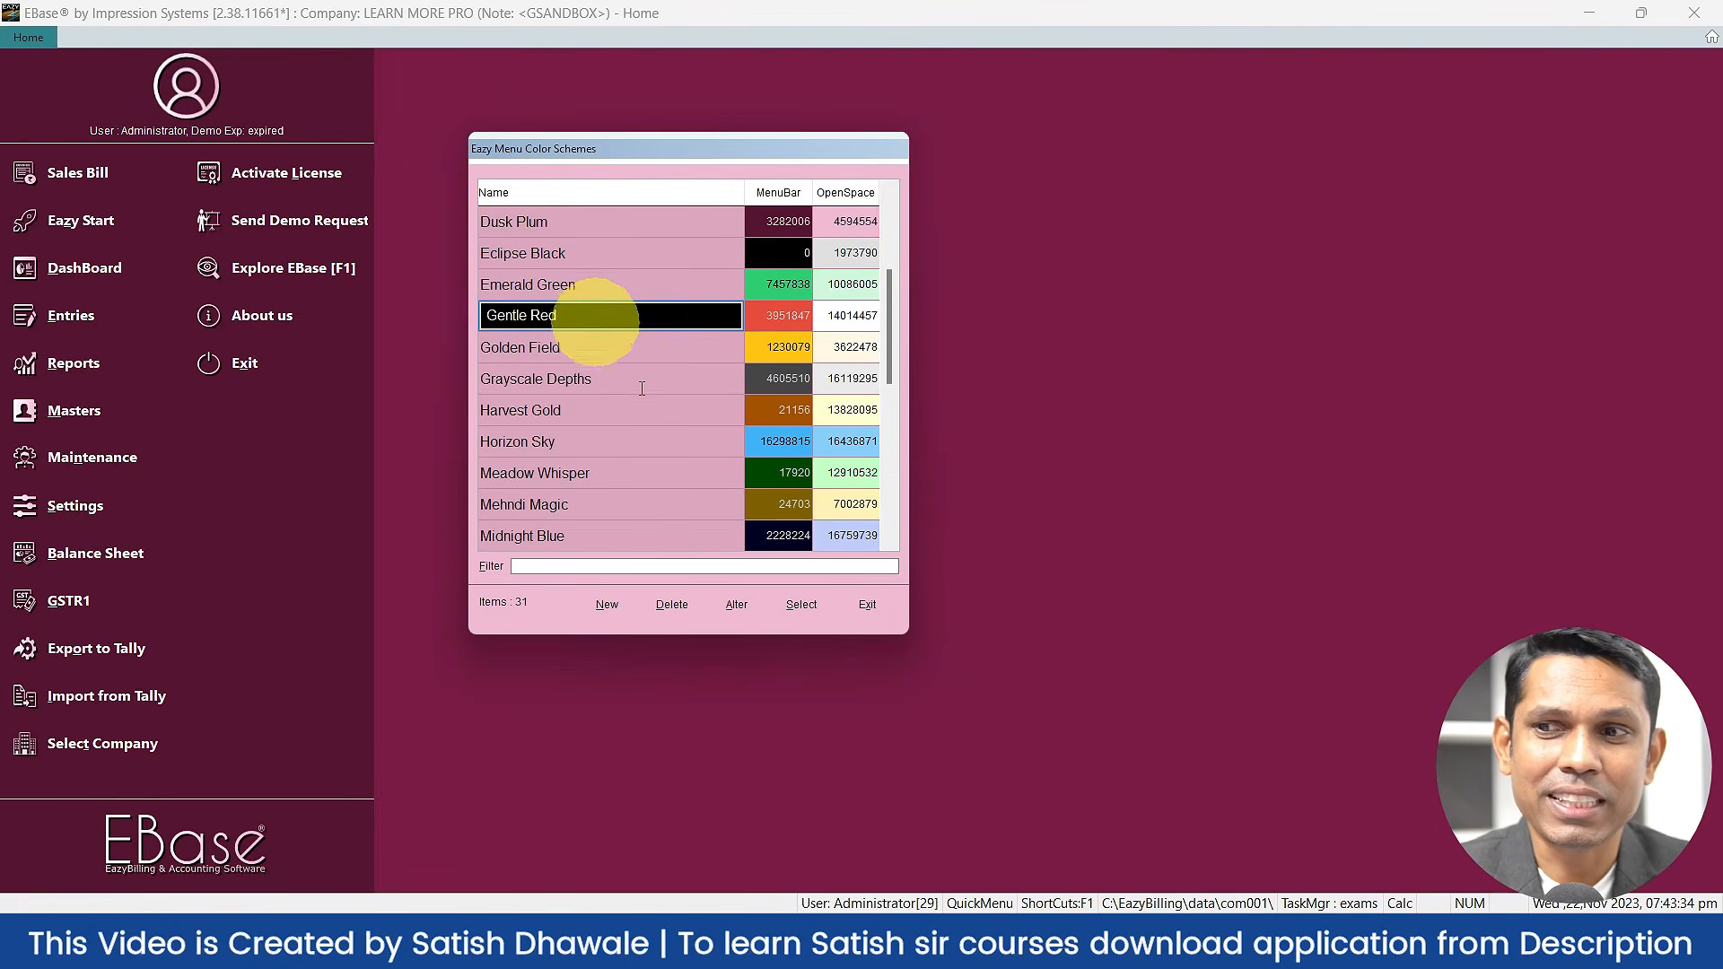
{"action": "left_click", "coordinate": [822, 602]}
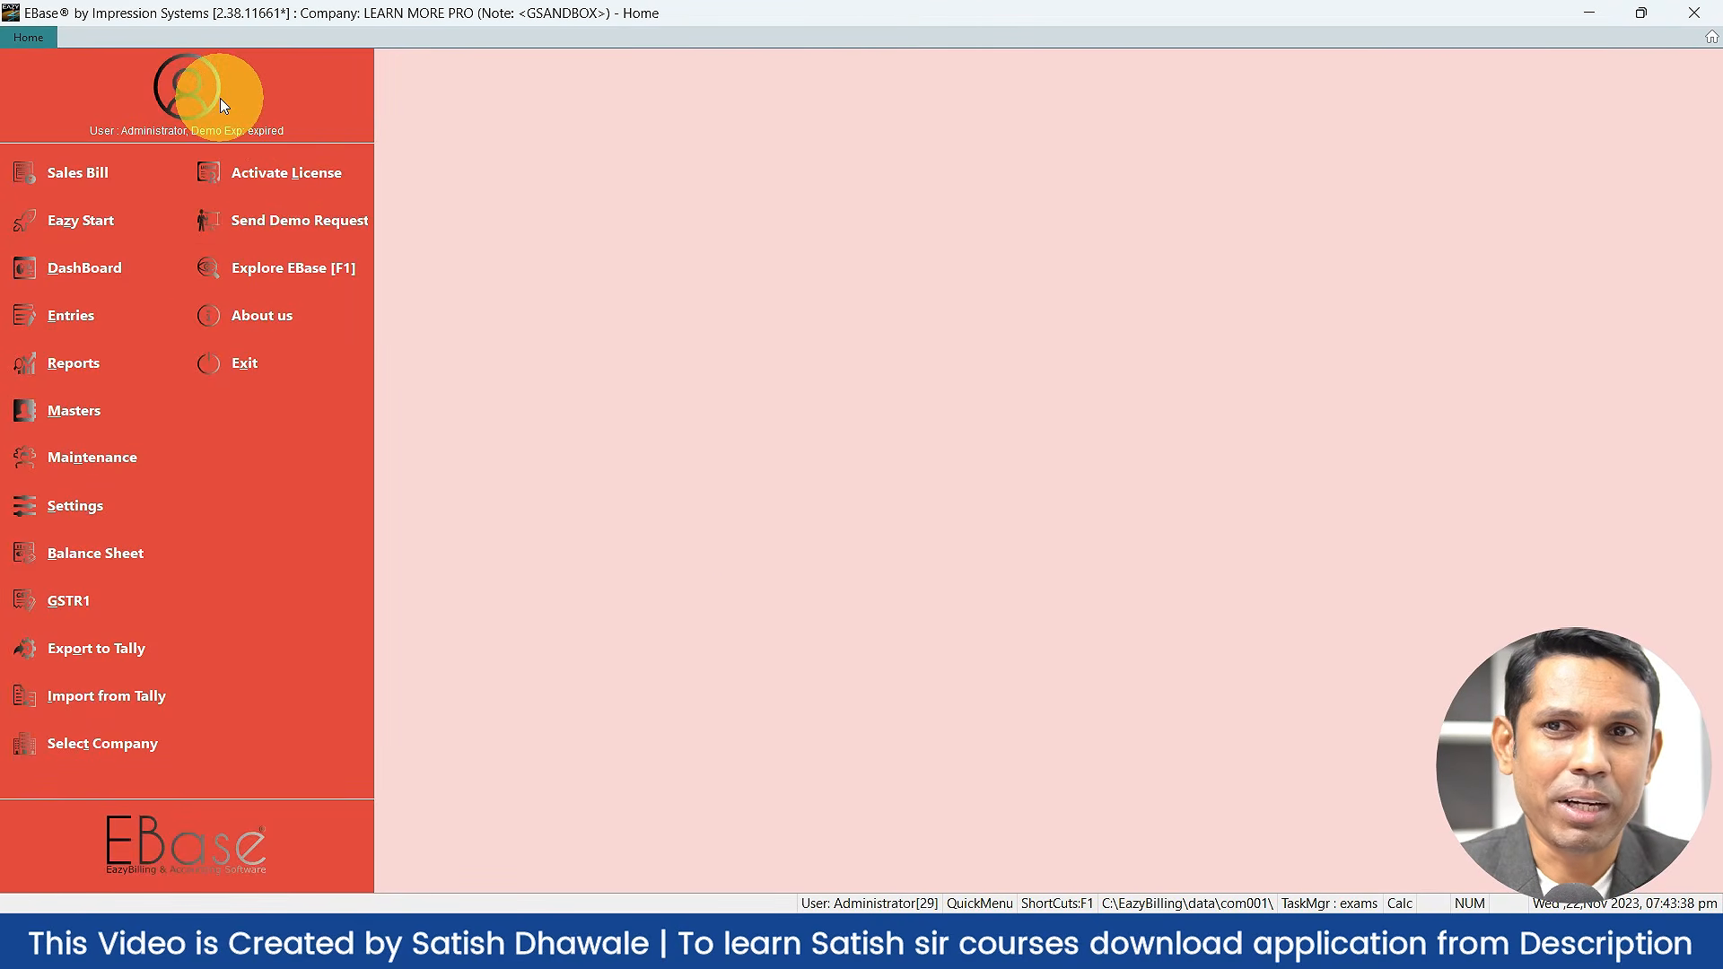
{"action": "left_click", "coordinate": [207, 90]}
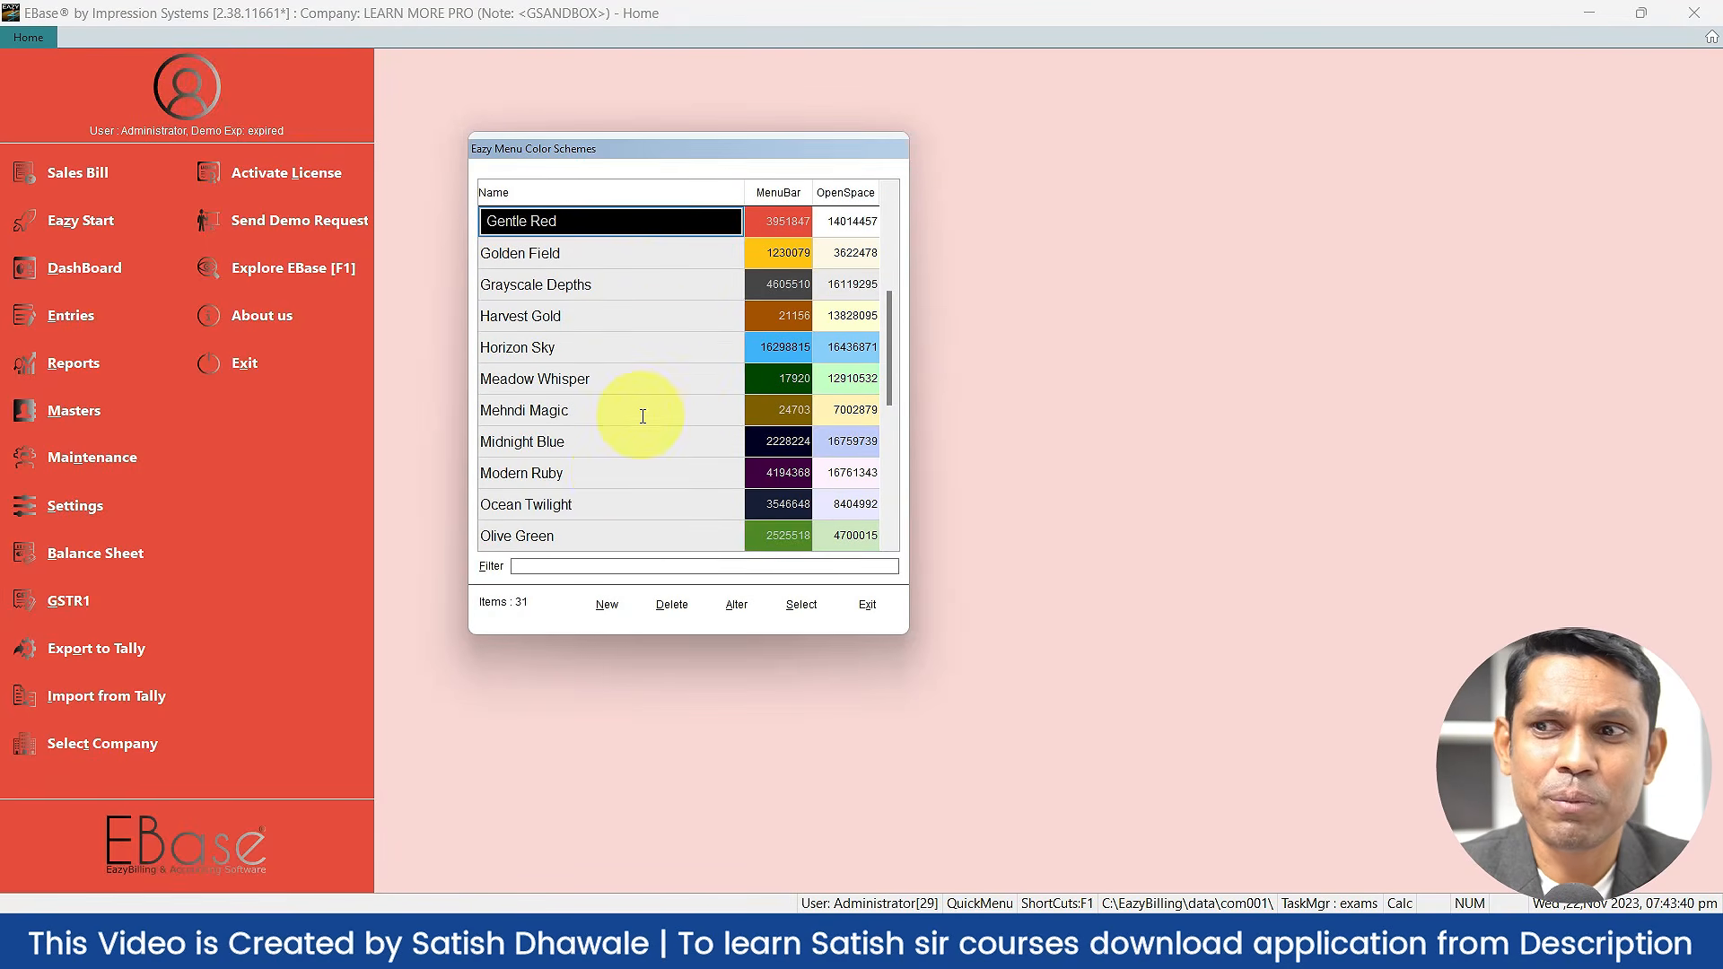
{"action": "left_click", "coordinate": [589, 535]}
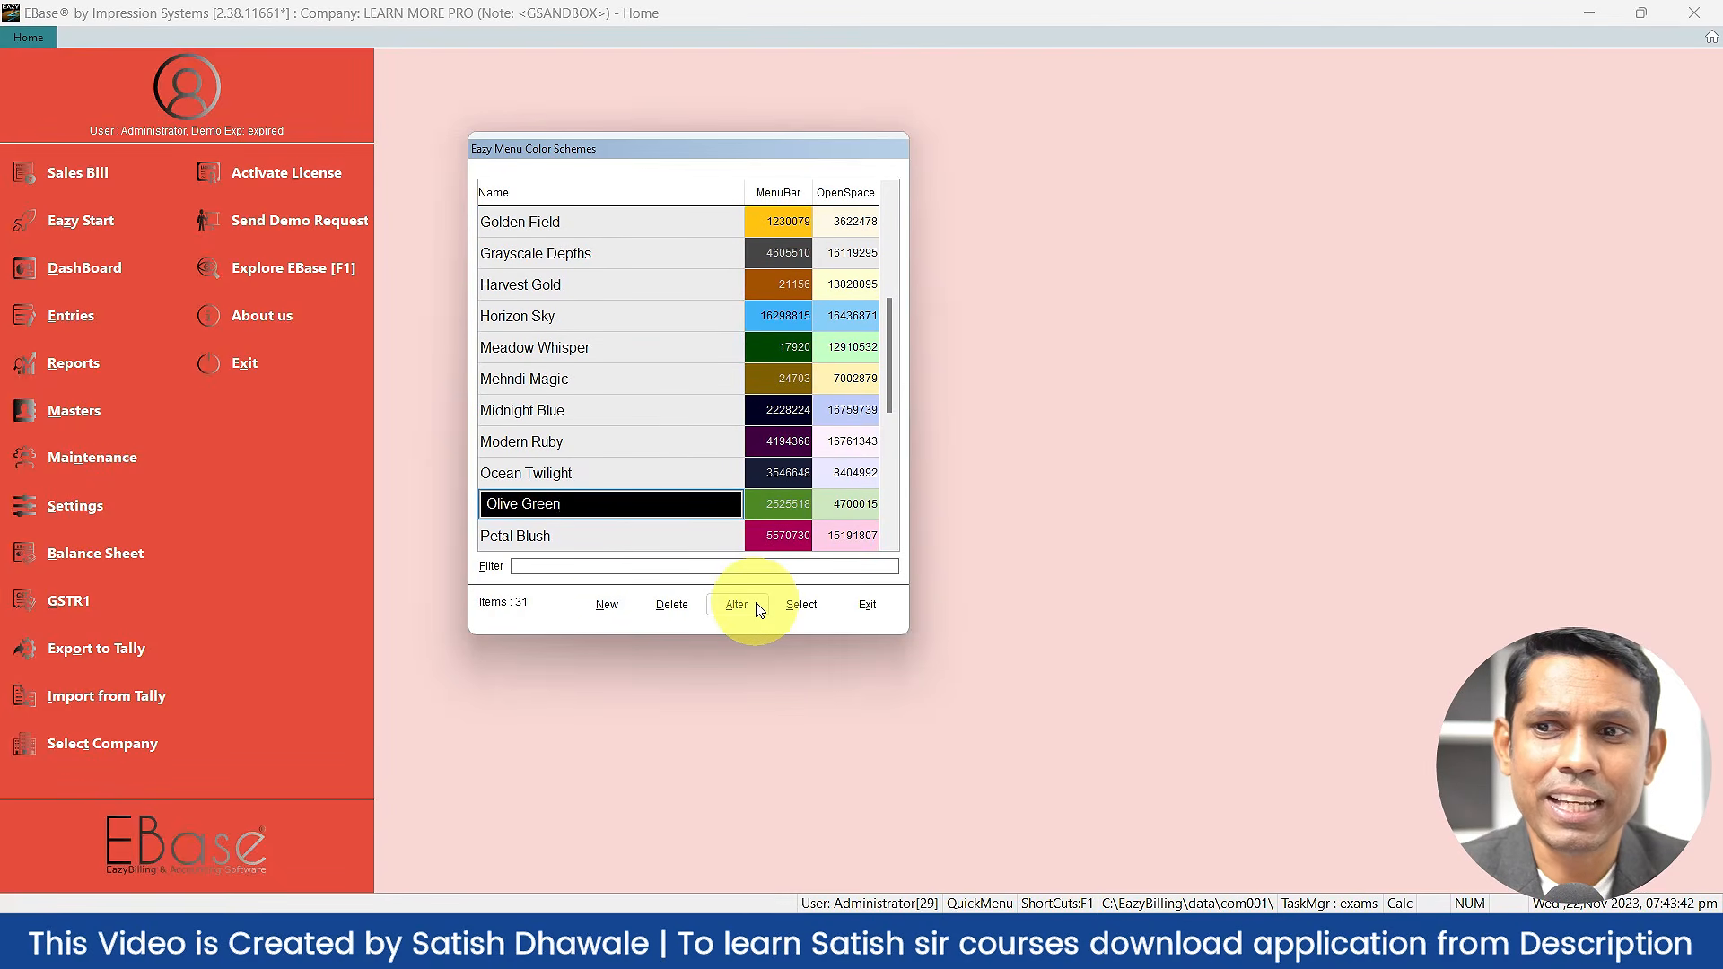
{"action": "left_click", "coordinate": [786, 609]}
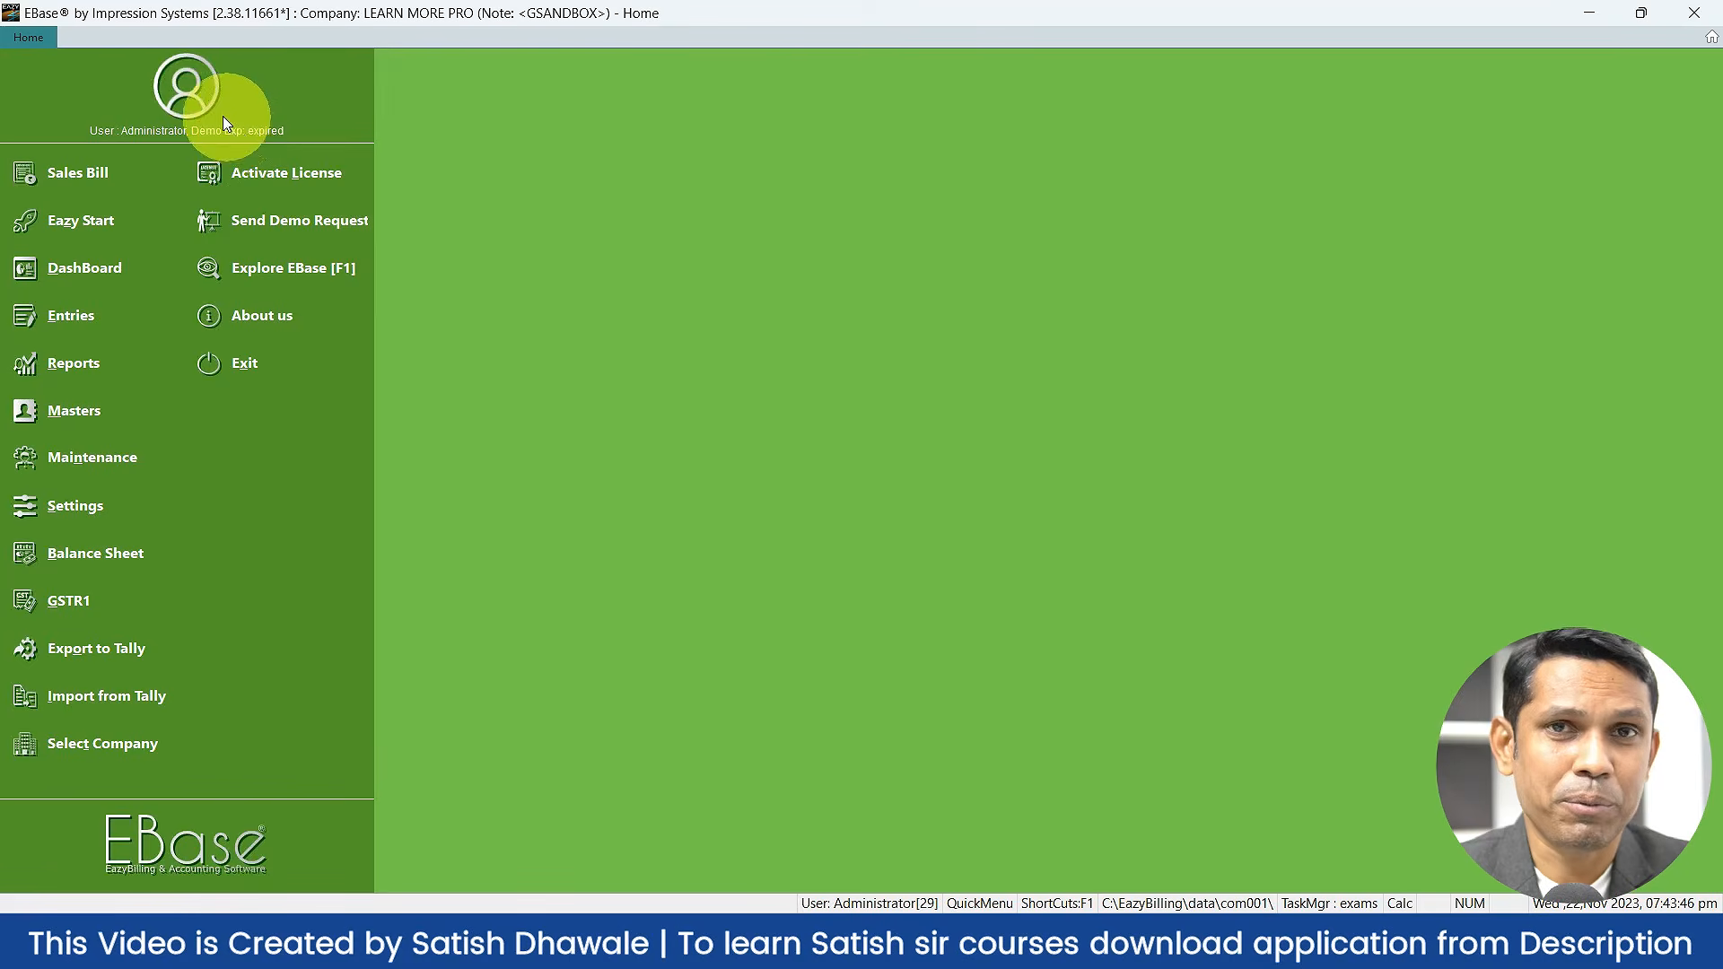
Step: Start a new colour scheme and open the MenuBar colour picker, cancelling without changes
{"action": "left_click", "coordinate": [190, 93]}
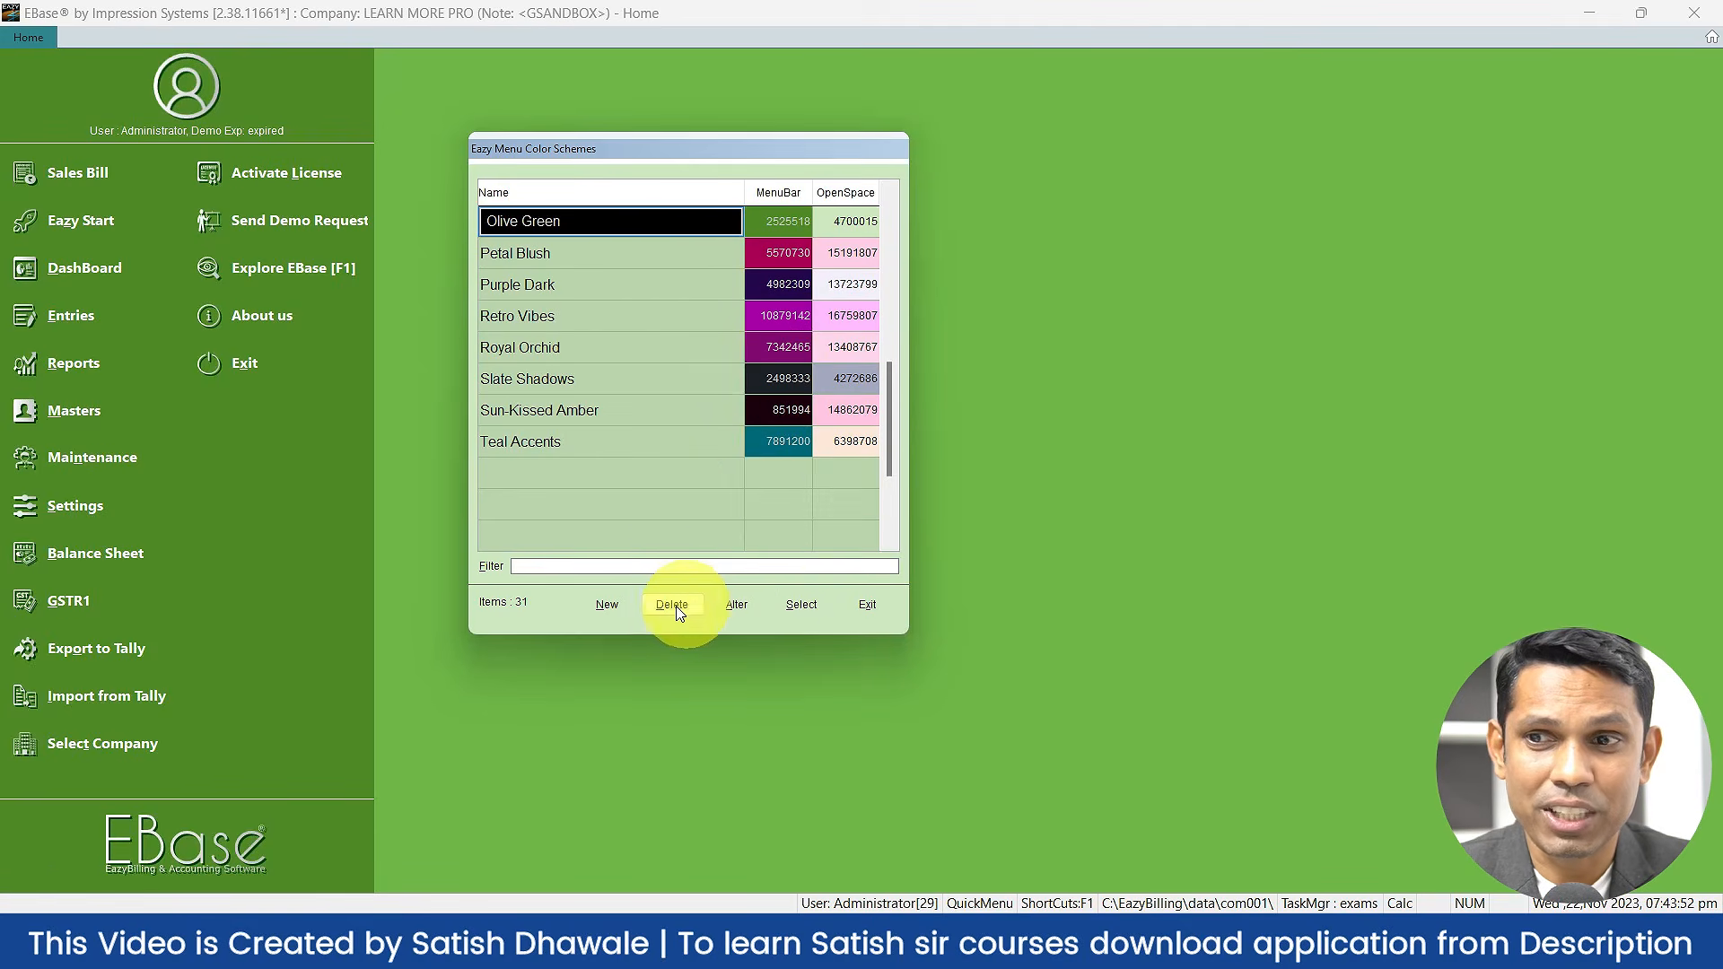
{"action": "left_click", "coordinate": [608, 606]}
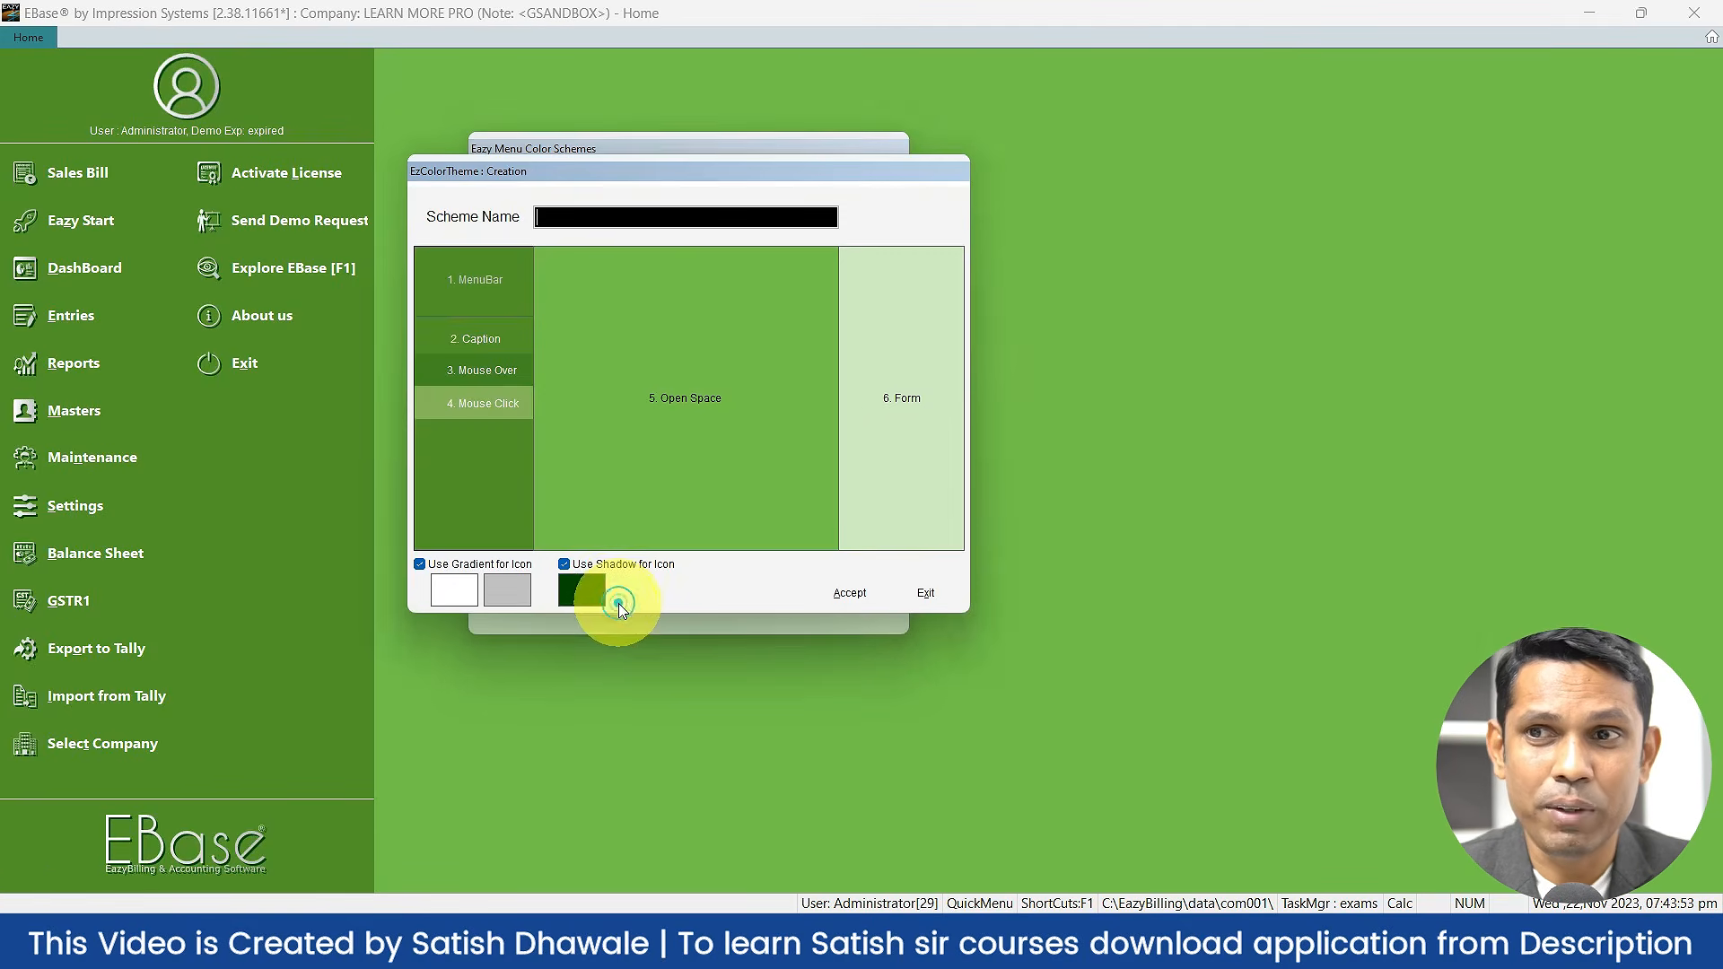
{"action": "left_click", "coordinate": [497, 296]}
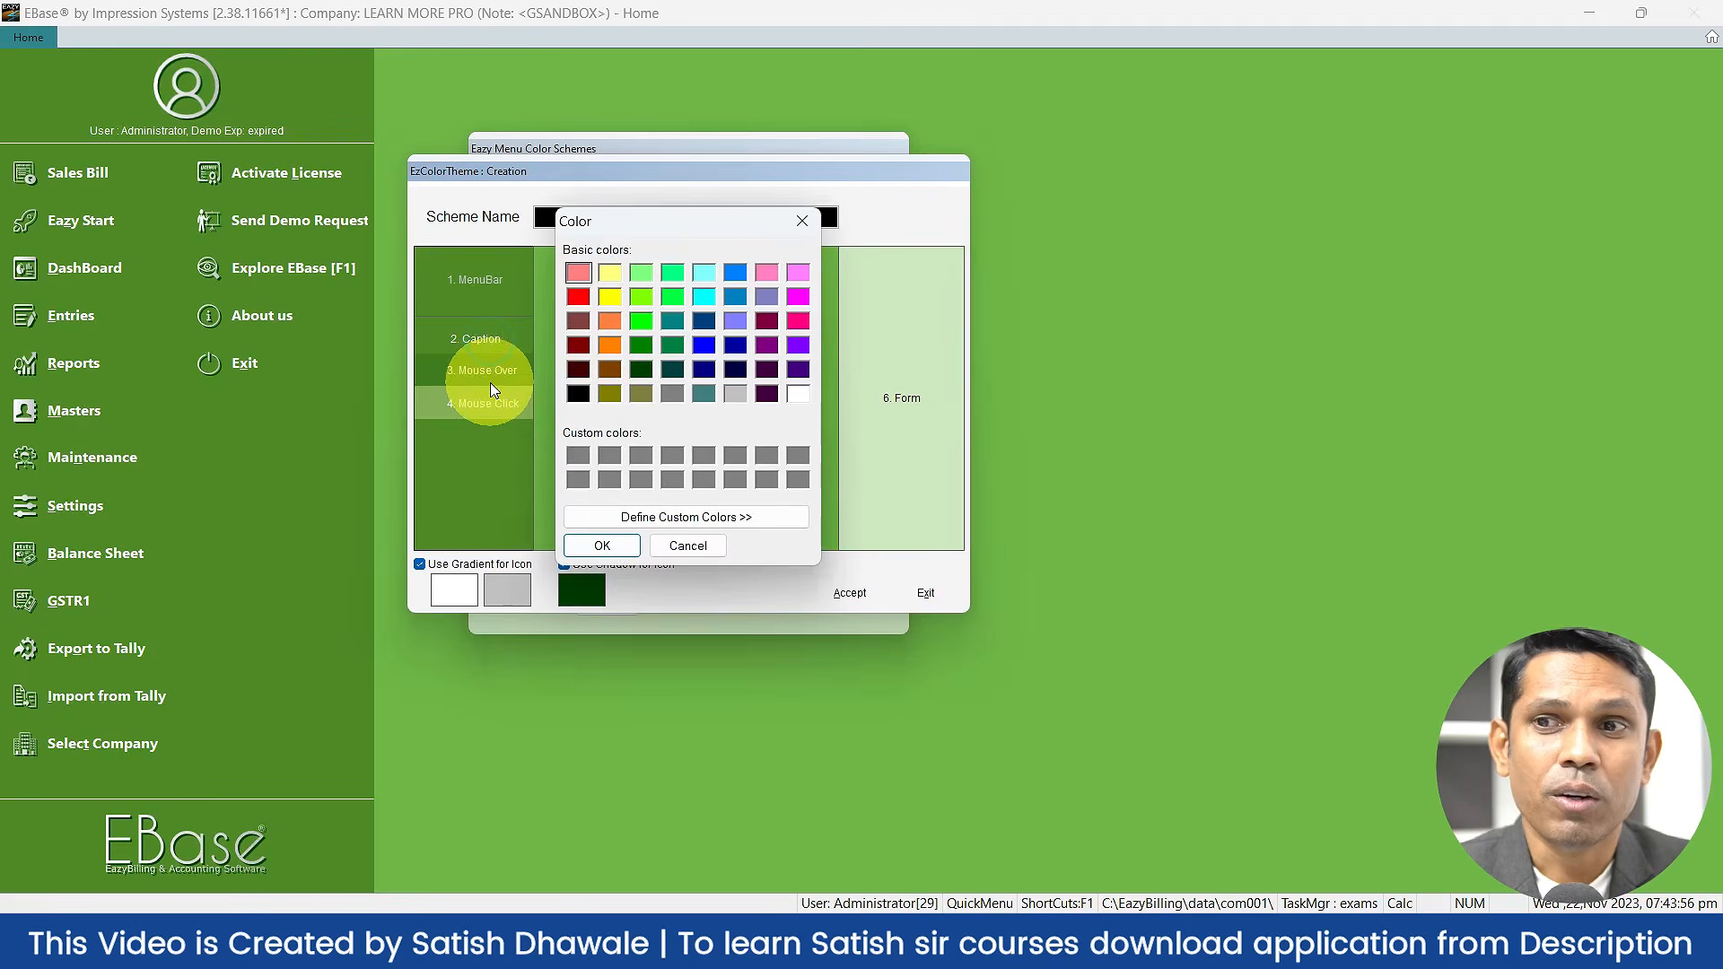
{"action": "left_click", "coordinate": [671, 548]}
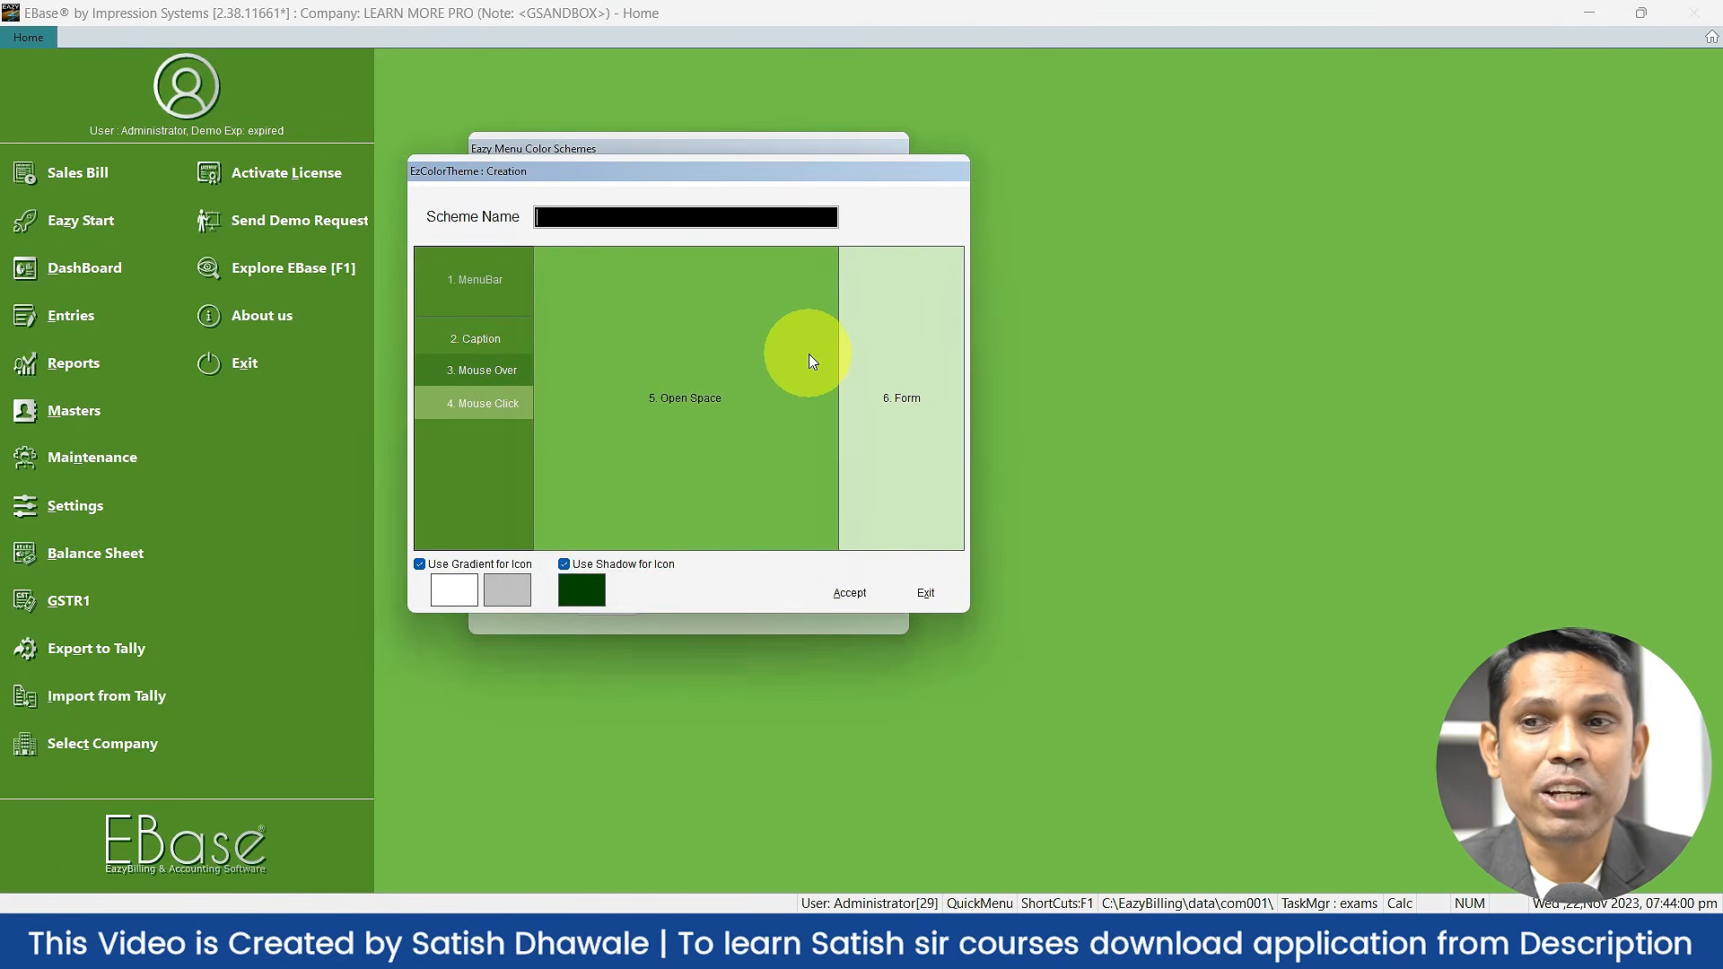